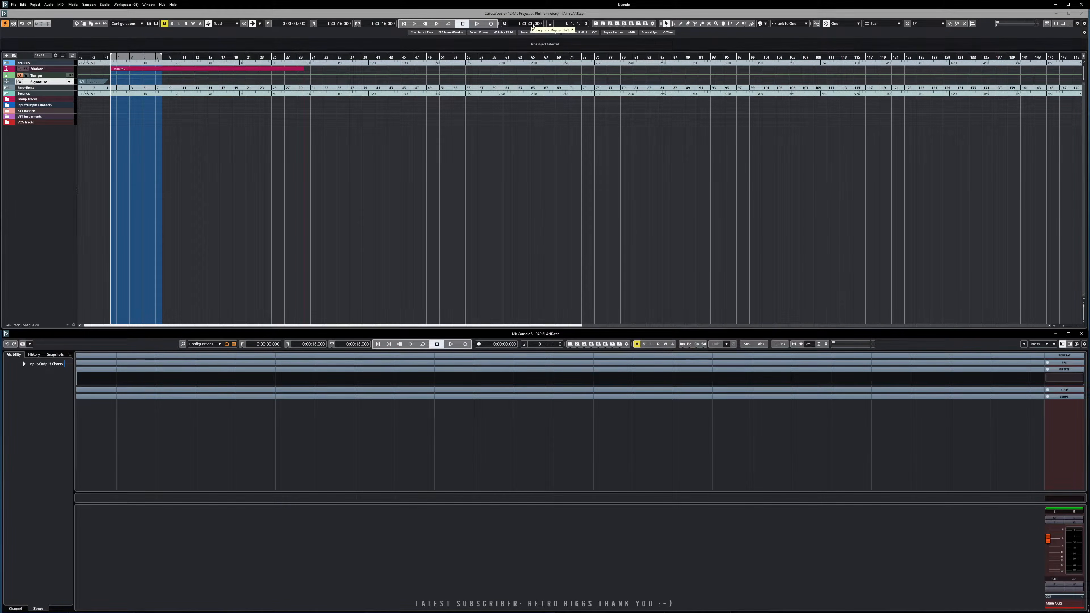
Step: Set the project's primary time display format to Seconds
click(511, 24)
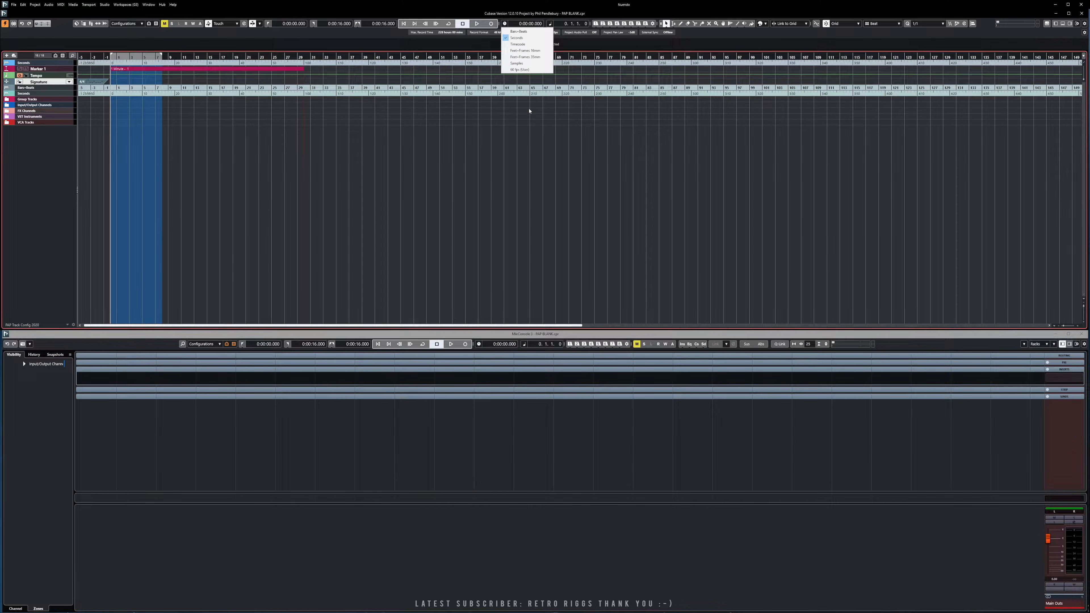
click(521, 43)
click(512, 24)
click(520, 38)
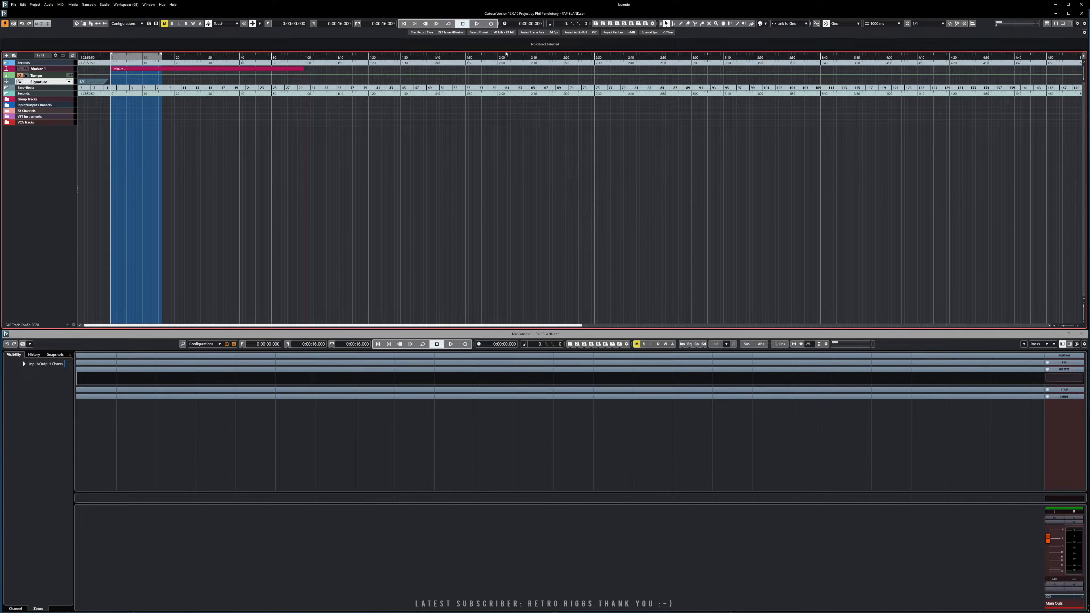
Step: Add nine folder tracks named Dialogue to the project
key(h)
key(h)
key(h)
key(h)
key(h)
key(h)
key(h)
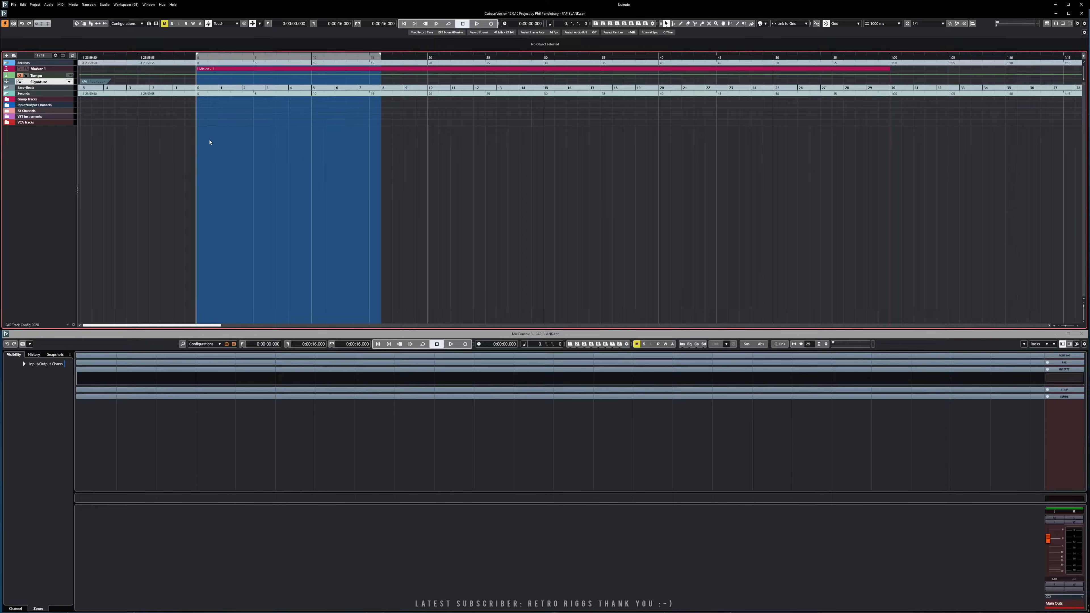
right_click(41, 150)
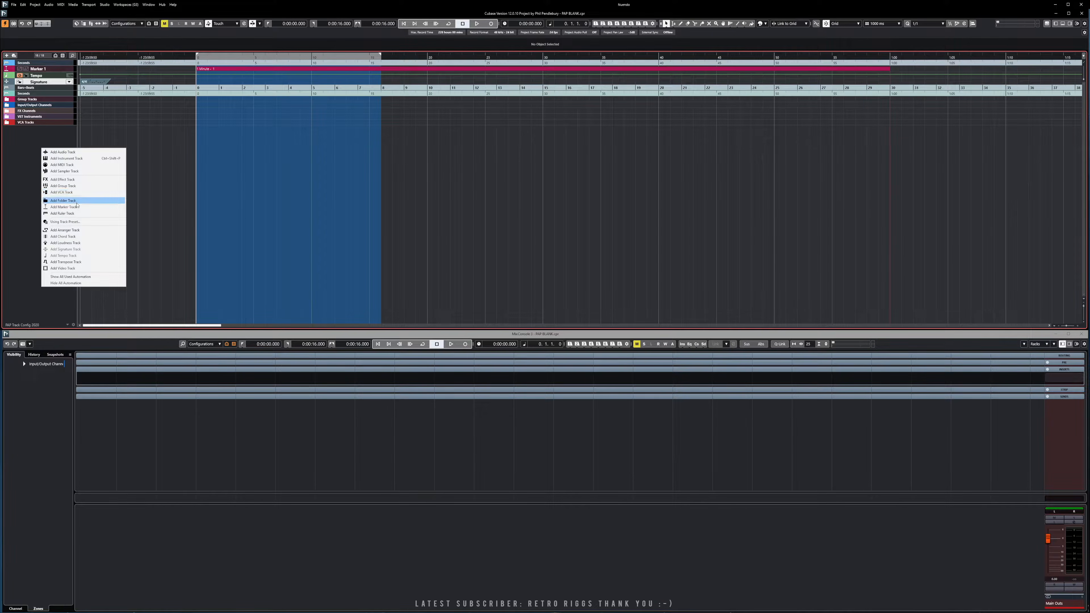
click(63, 200)
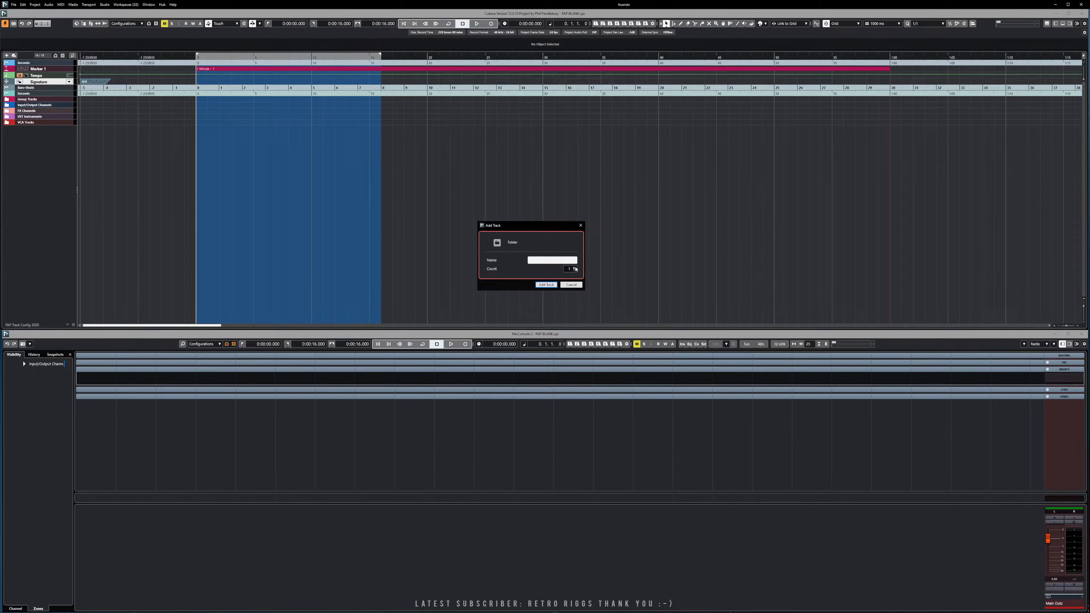
click(574, 267)
click(574, 268)
click(575, 267)
click(574, 267)
click(575, 267)
click(575, 268)
click(550, 260)
text(Dialogie)
key(Up)
key(Return)
click(547, 285)
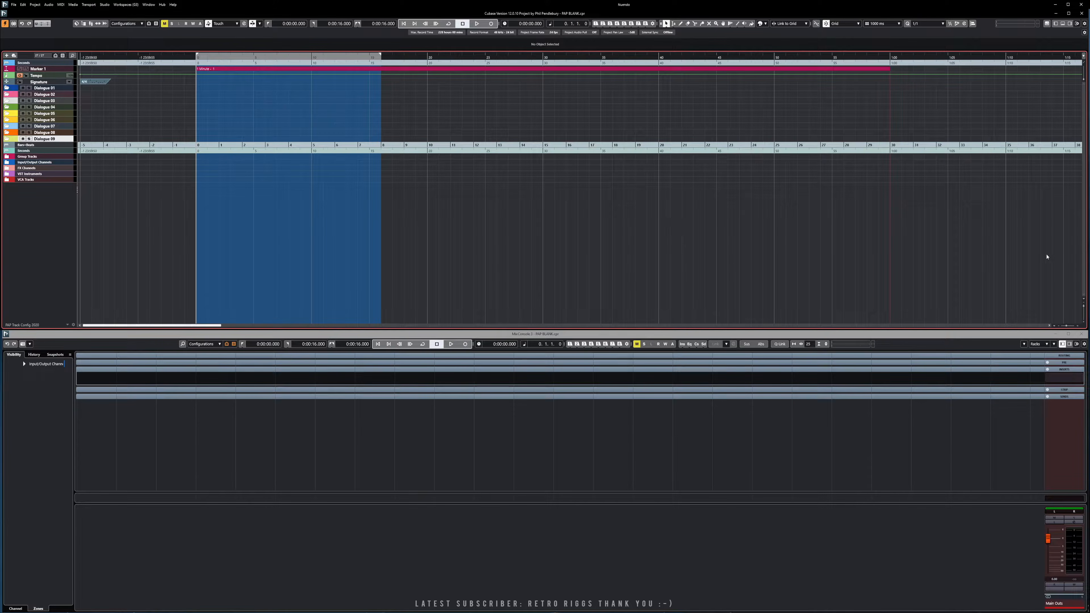
Step: Set the project's track heights to two rows with Zoom Tracks 2 Rows
click(1083, 321)
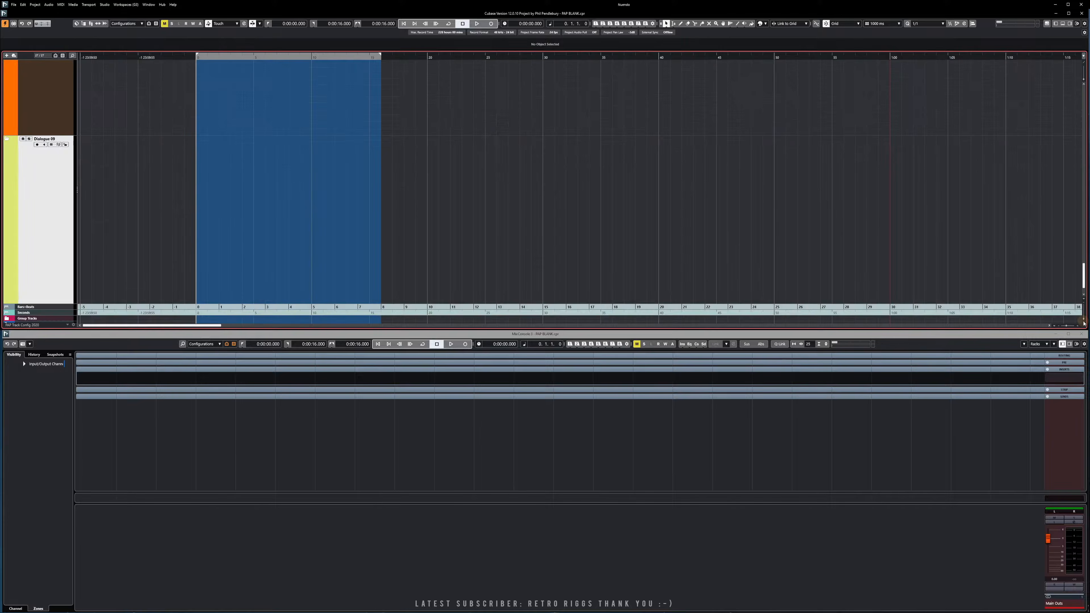
click(1084, 302)
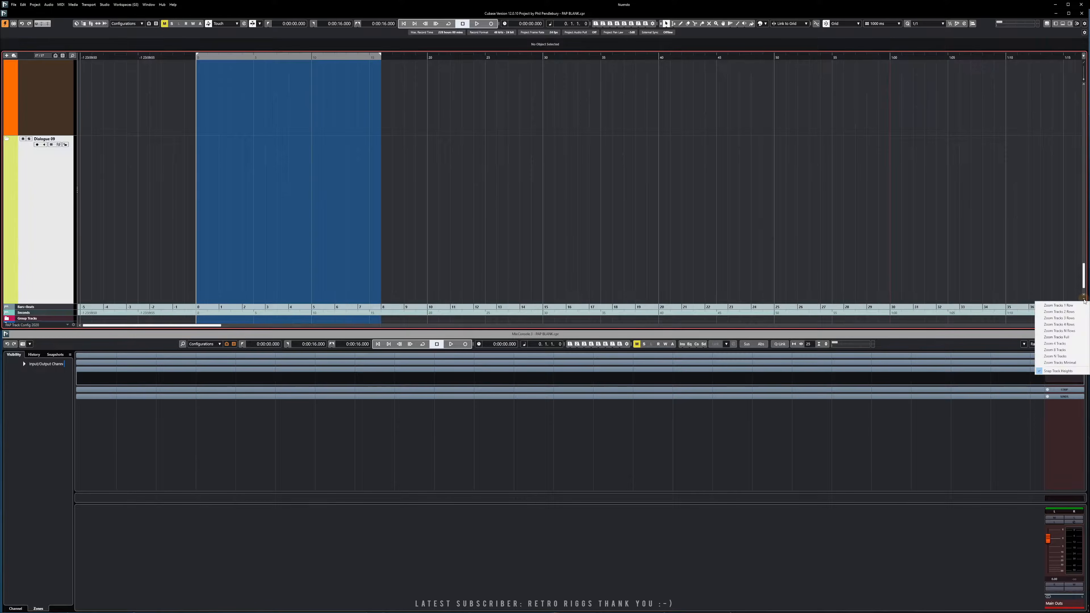
click(1060, 312)
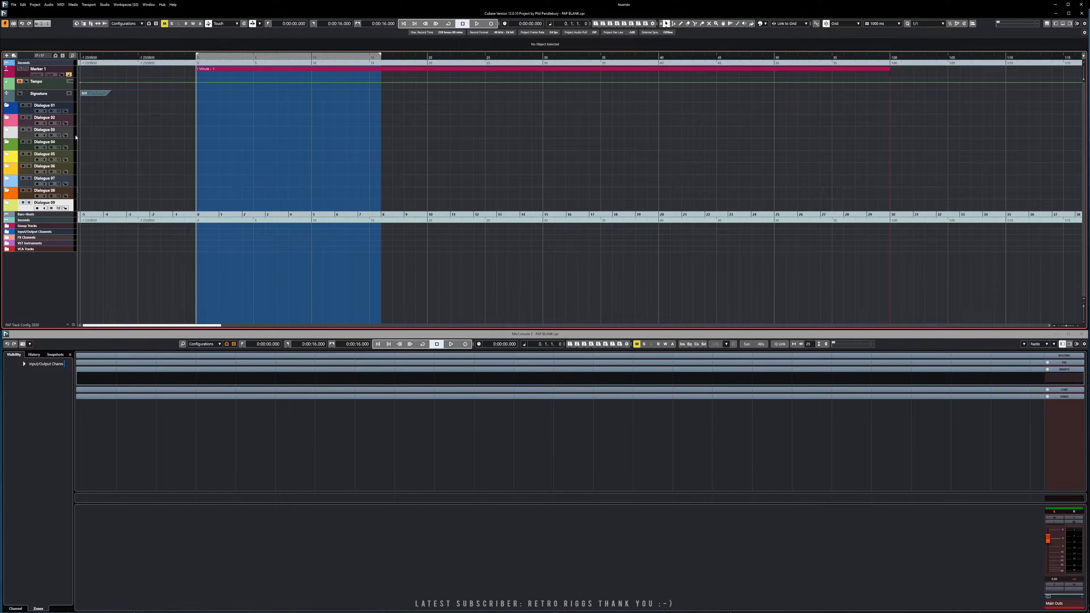
Step: Rename the folder track Dialogue 01 as Dialogue and Dialogue 02 as Steps
click(27, 113)
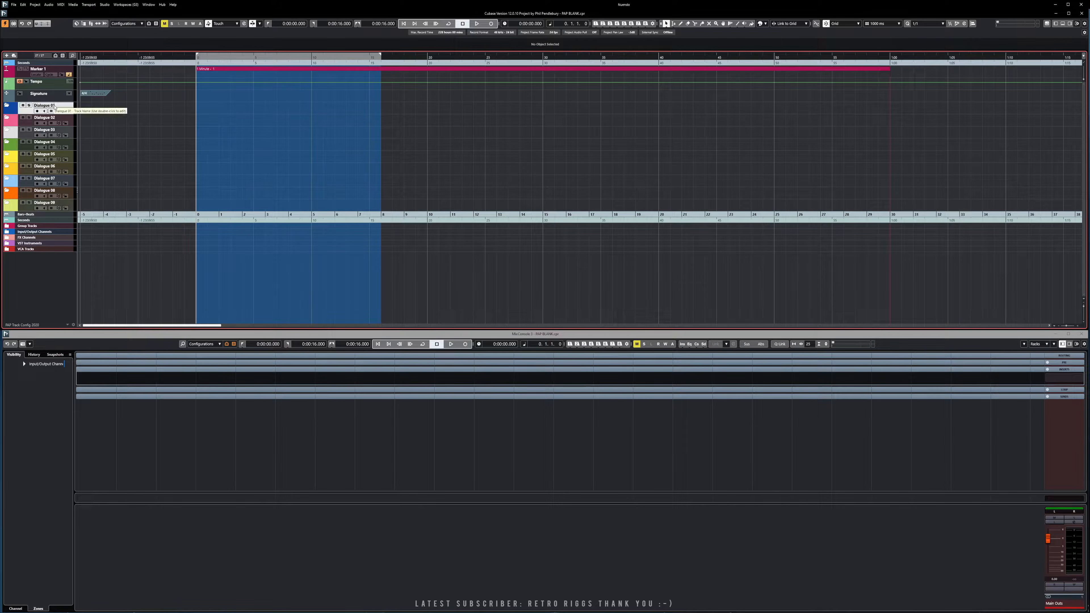
double_click(57, 107)
click(66, 106)
key(Return)
double_click(46, 118)
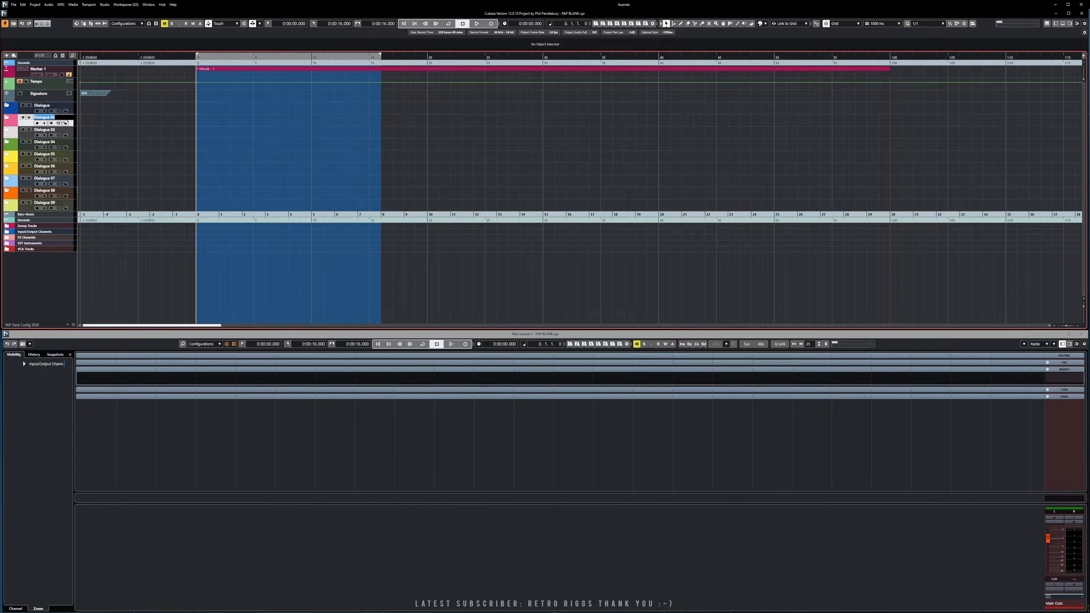
text(Steos)
click(52, 109)
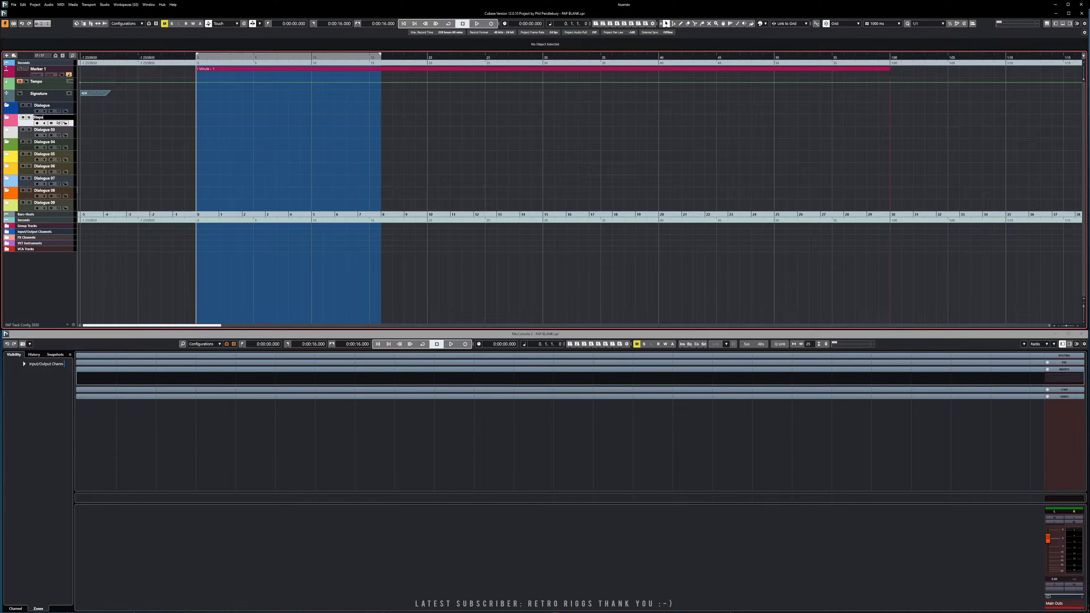
Step: Rename the folder track Dialogue 03 as Foley and Dialogue 04 as Sync FX
click(42, 133)
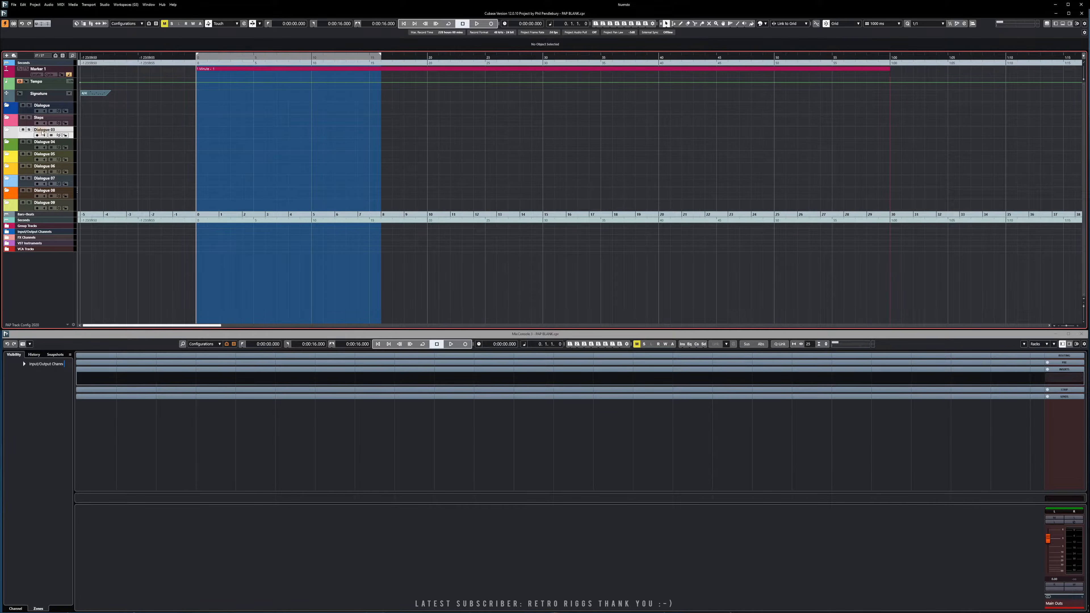
key(h)
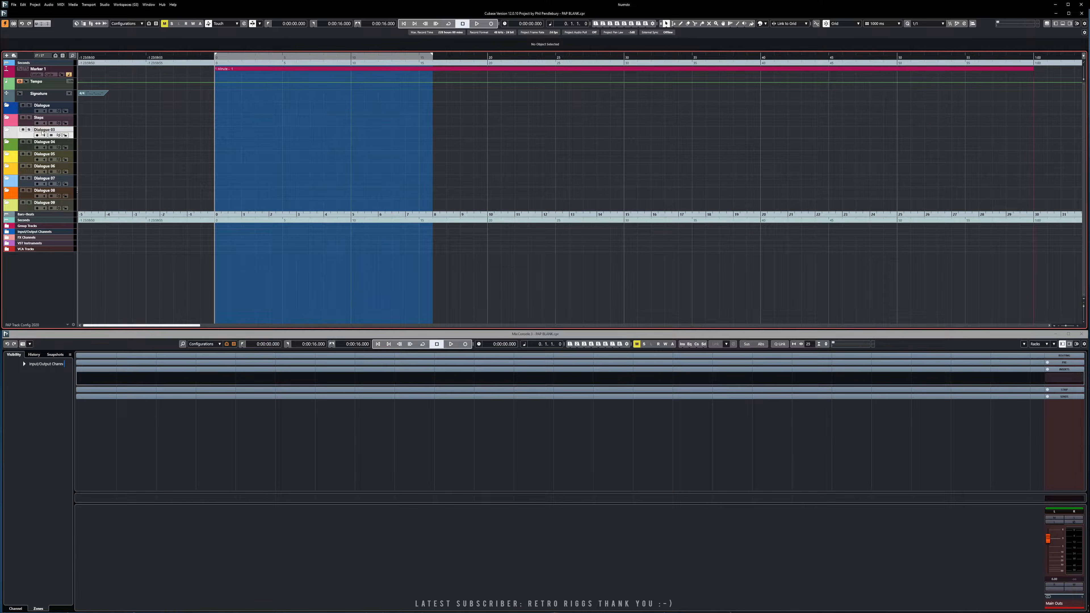
double_click(42, 131)
text(Foley)
key(Return)
double_click(44, 141)
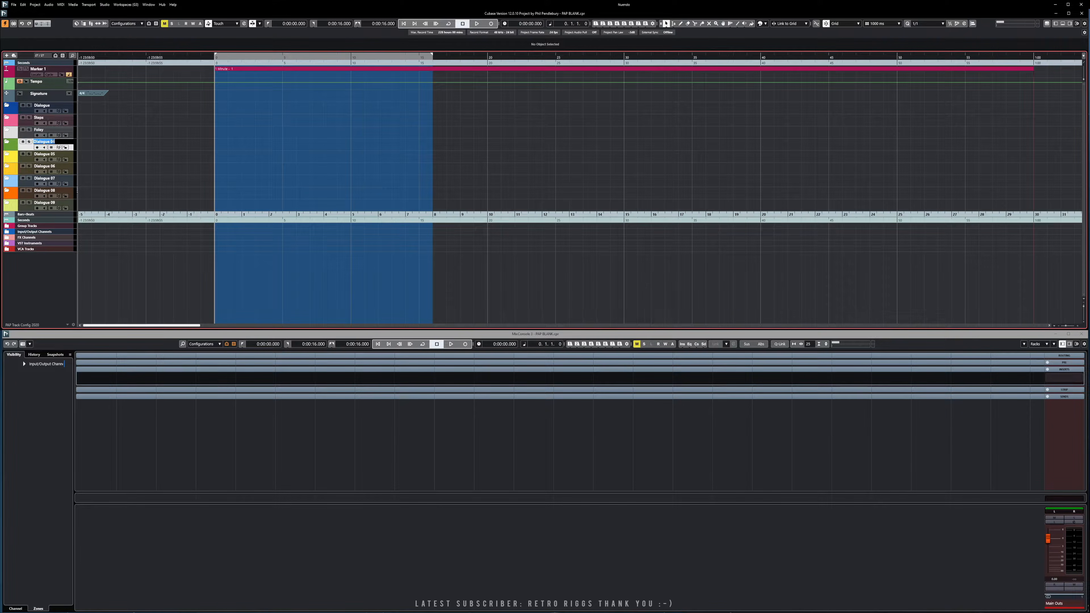
text(Sync FX)
key(Return)
Step: Rename the folder track Dialogue 05 as Design FX and Dialogue 06 as Walla
double_click(42, 154)
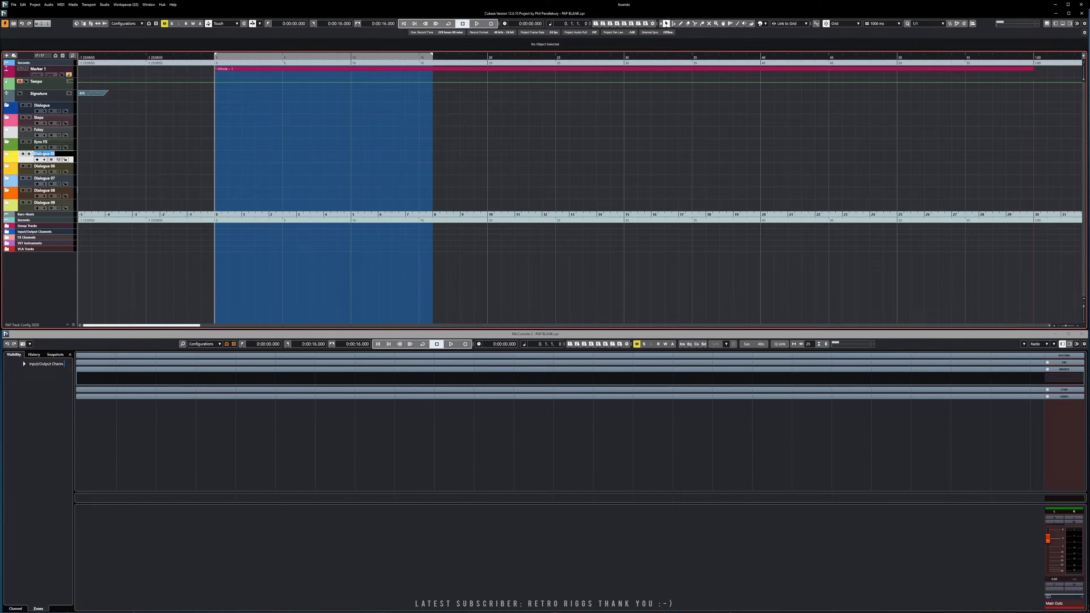
text(Design FX)
key(Return)
click(50, 169)
double_click(50, 169)
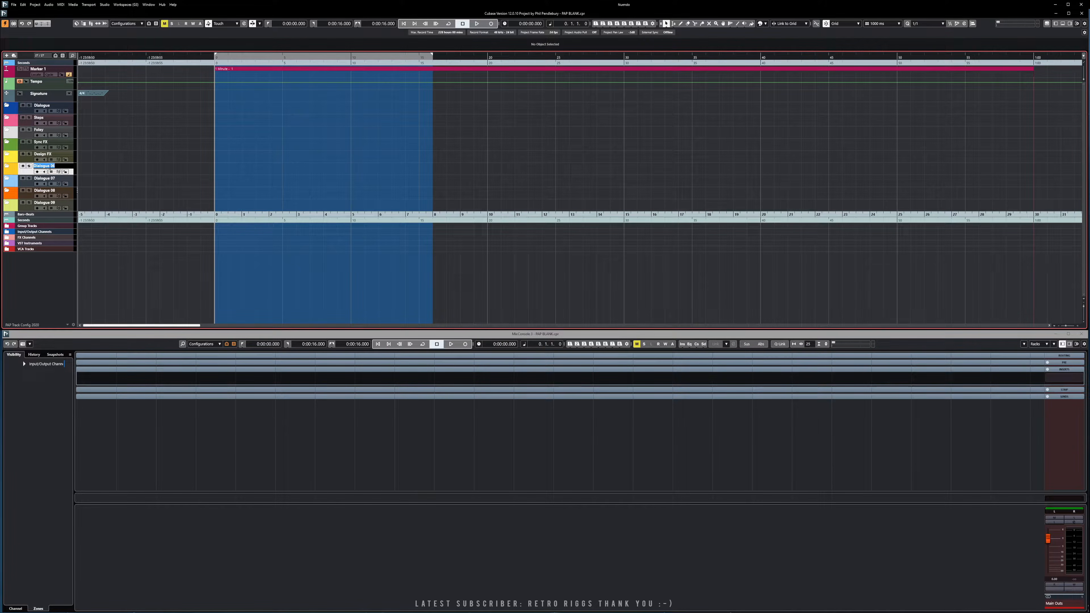
text(Walla)
key(Return)
Step: Rename the folder track Dialogue 07 as Atmos
double_click(47, 178)
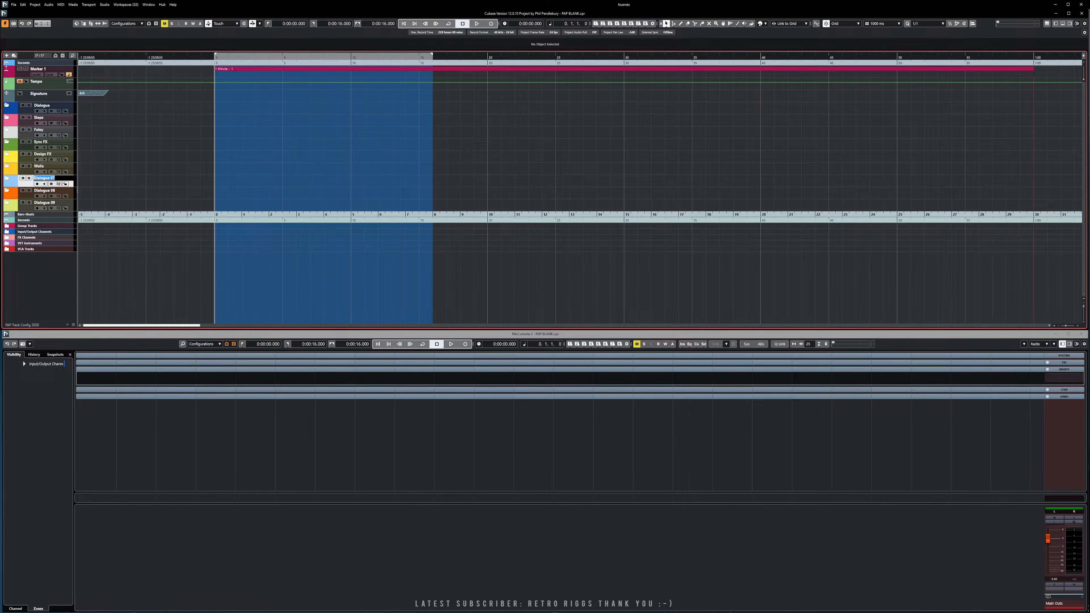
text(Atmops)
key(Right)
key(Return)
key(Return)
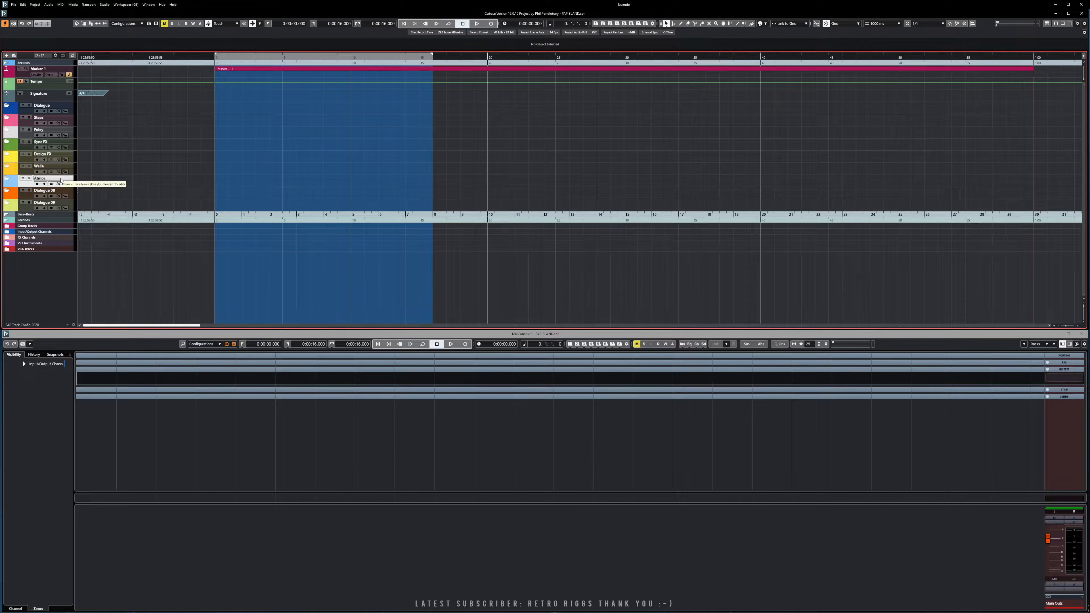
Step: Rename the folder track Dialogue 08 as Music and Dialogue 09 as SCRATCH
double_click(45, 191)
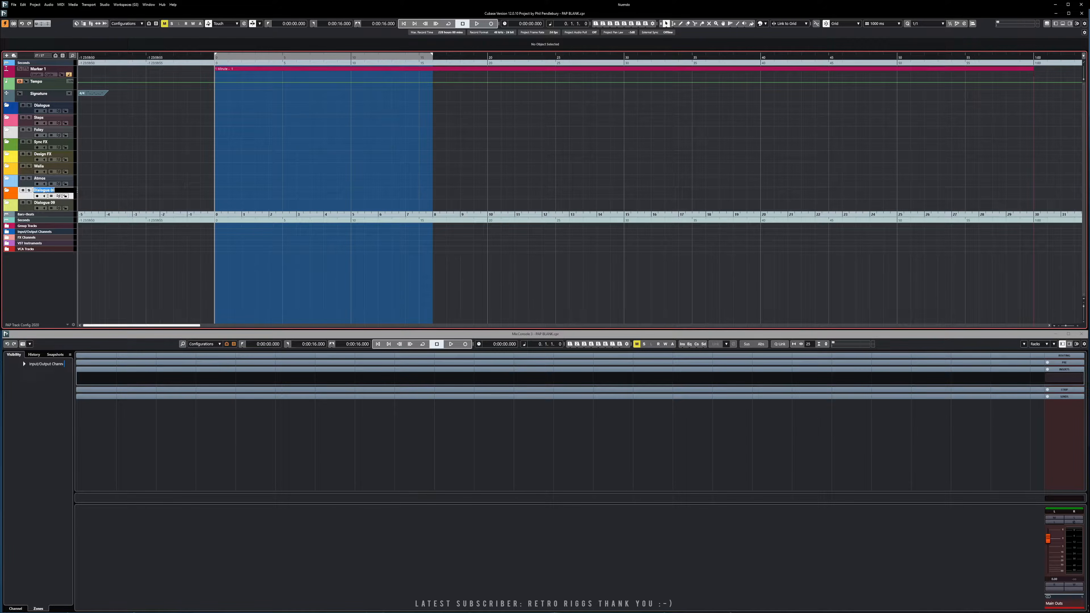
text(Music)
key(Return)
double_click(46, 201)
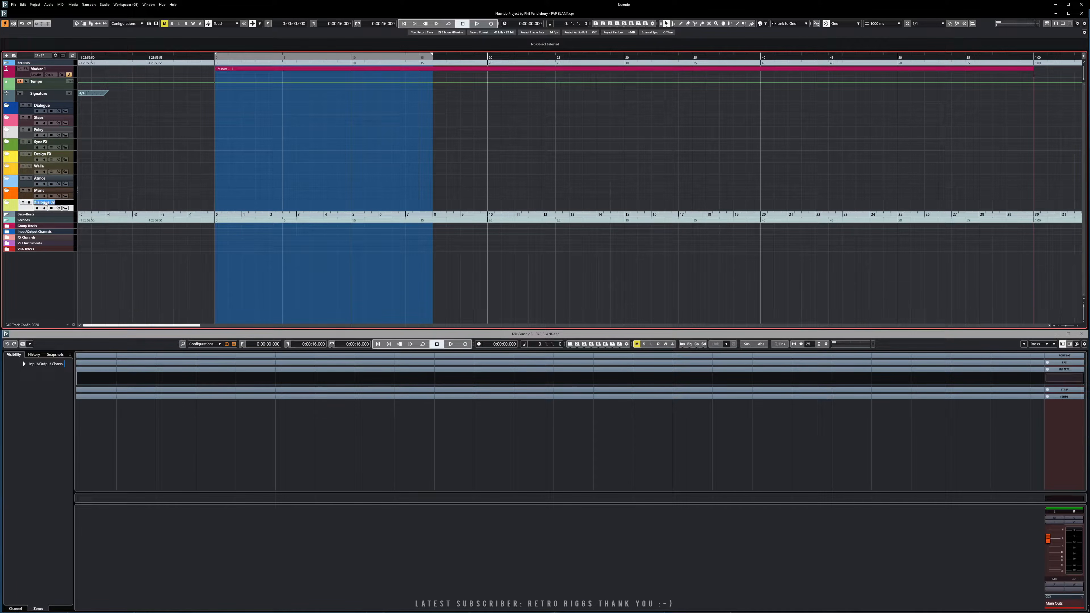
text(SCRATCH)
key(Return)
Step: Select the Group Tracks folder and switch the MixConsole to the Groups visibility configuration
click(15, 227)
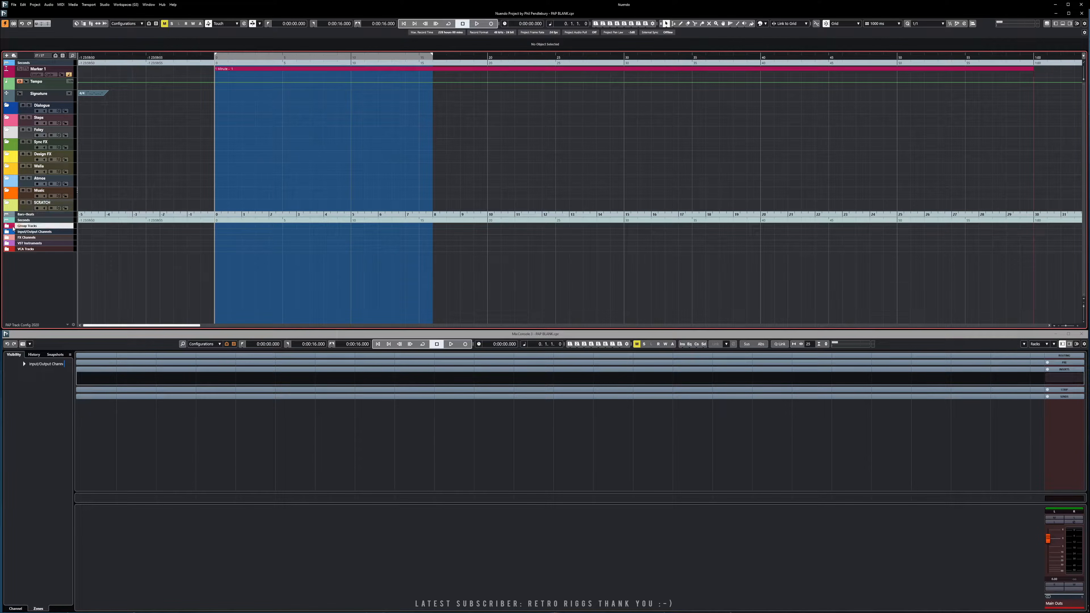
click(220, 344)
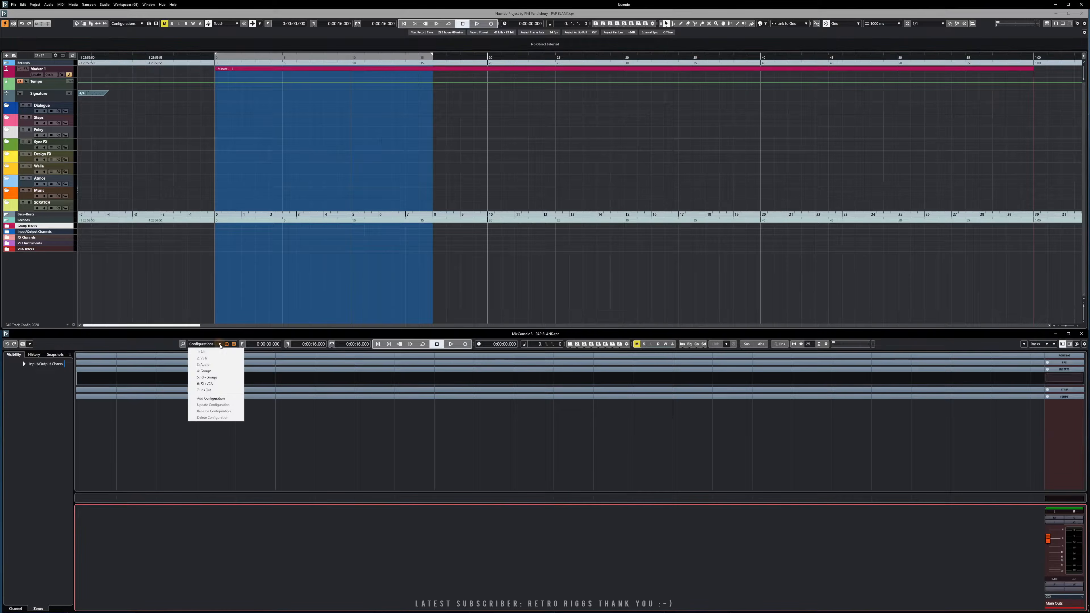
click(214, 370)
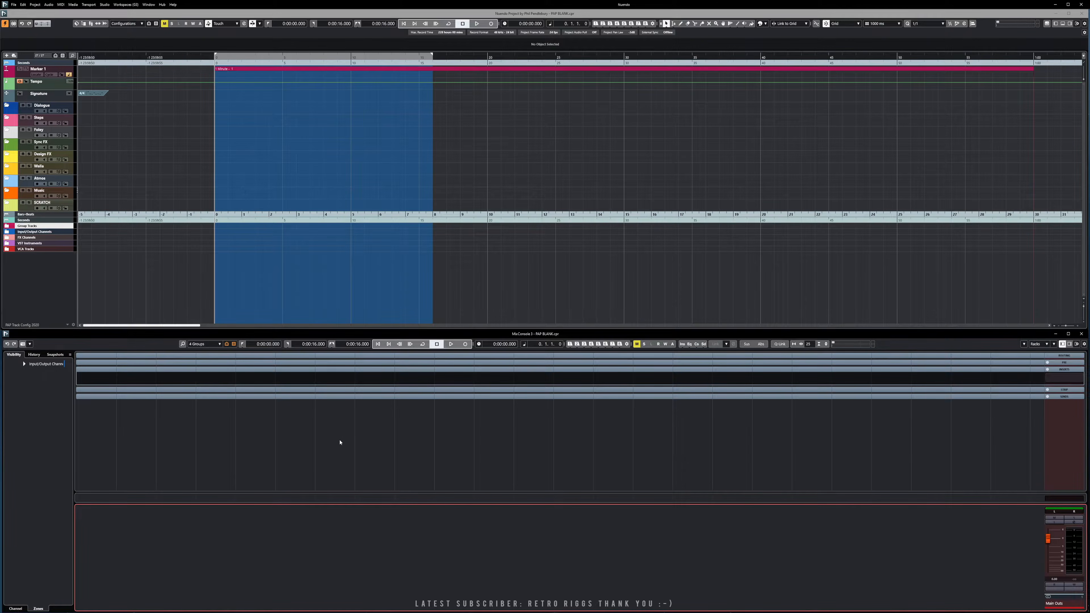
Step: Add nine stereo group tracks named Dialogue, routed to Main Outs
right_click(31, 272)
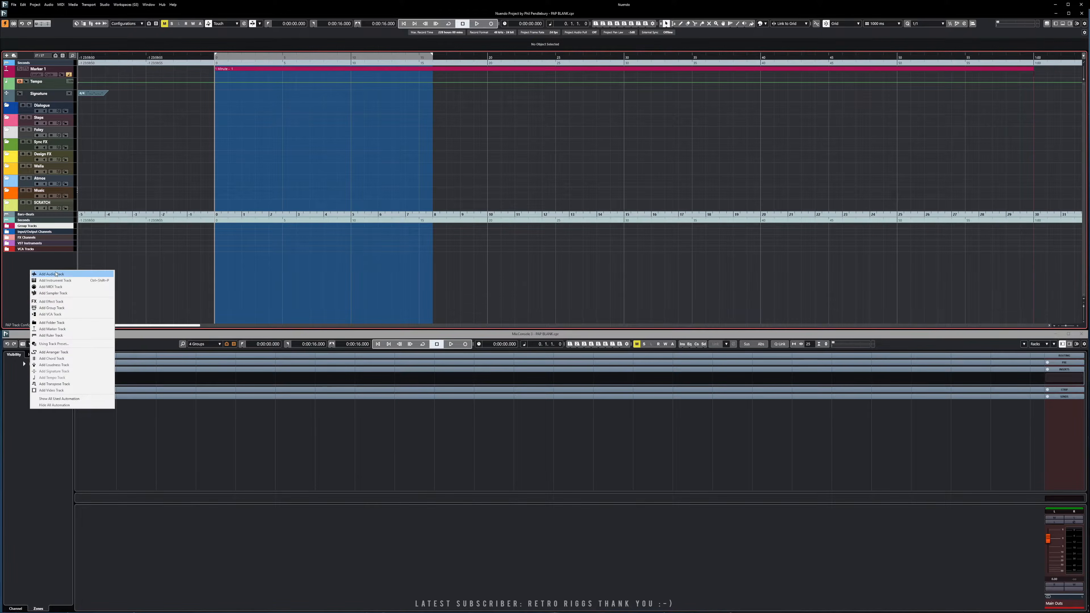
click(62, 310)
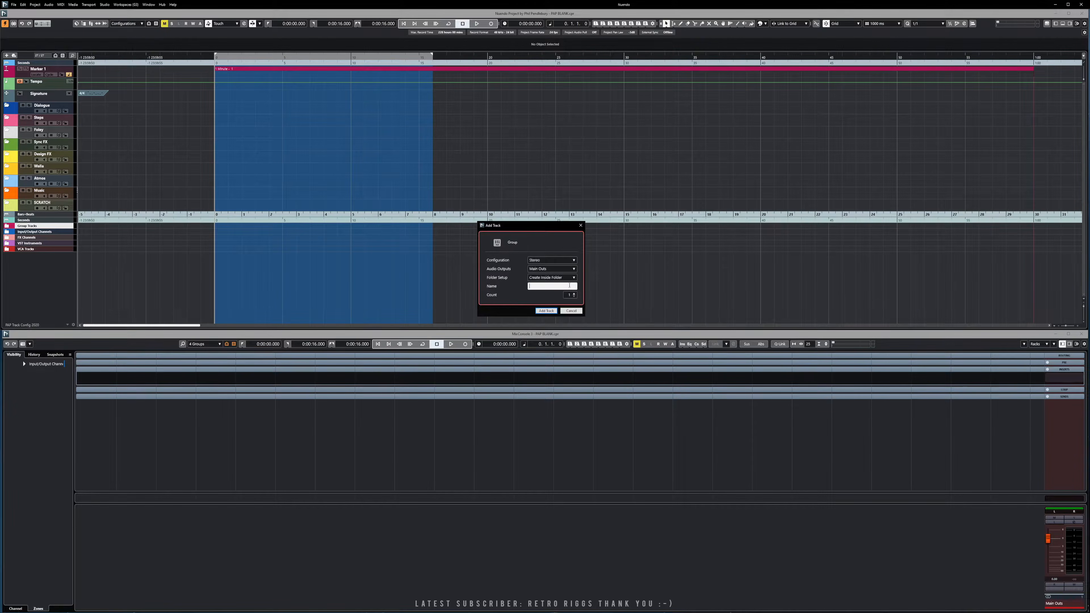
click(574, 293)
click(574, 293)
click(574, 293)
click(574, 293)
click(575, 294)
click(574, 294)
click(574, 294)
click(575, 293)
click(541, 286)
text(Dialogue)
click(546, 309)
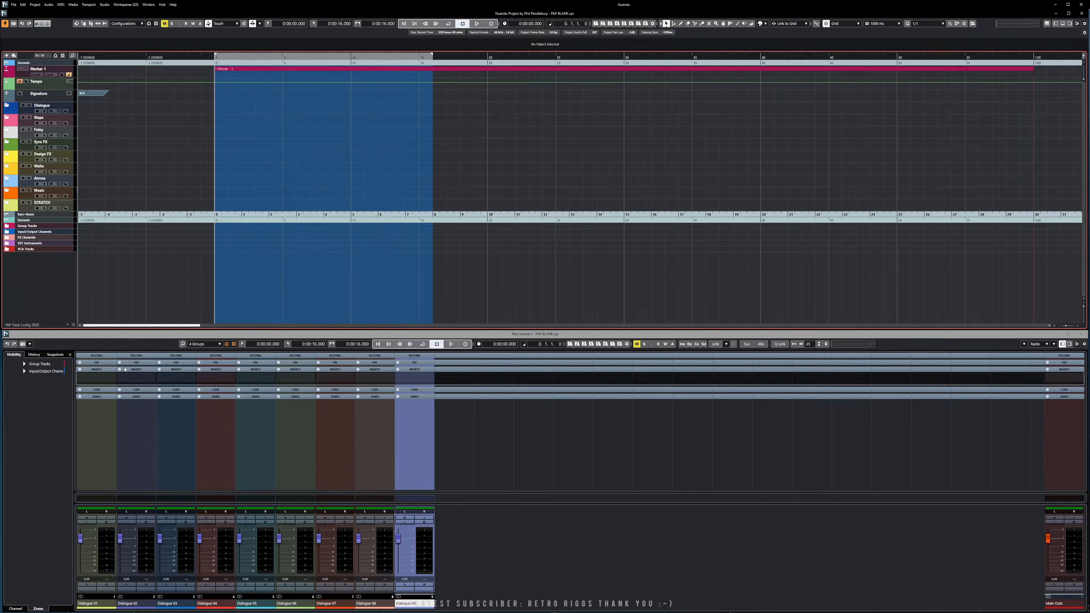
Step: In the Group Tracks folder, rename Dialogue 01 as Dialogue and Dialogue 02 as Steps
click(7, 226)
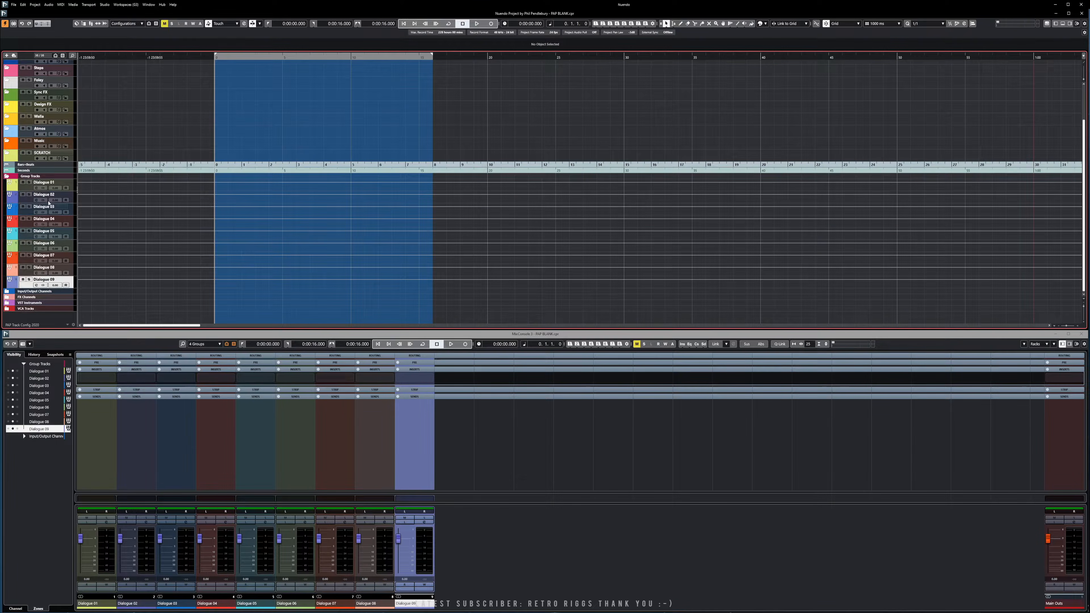
scroll(47, 155, up, 2)
scroll(51, 142, down, 2)
scroll(56, 131, up, 2)
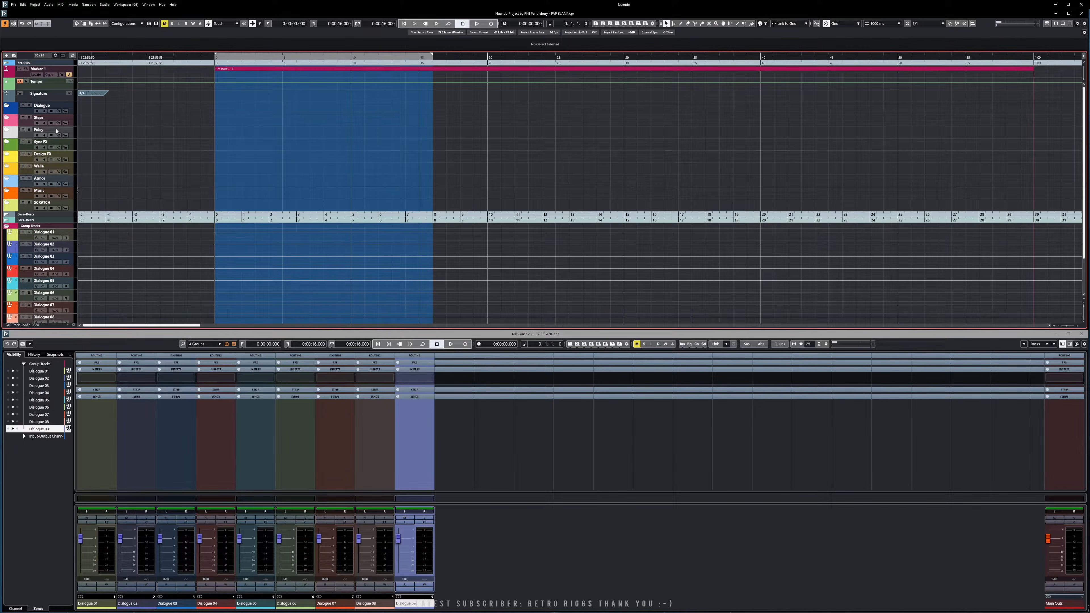
click(48, 233)
key(BackSpace)
key(BackSpace)
key(Tab)
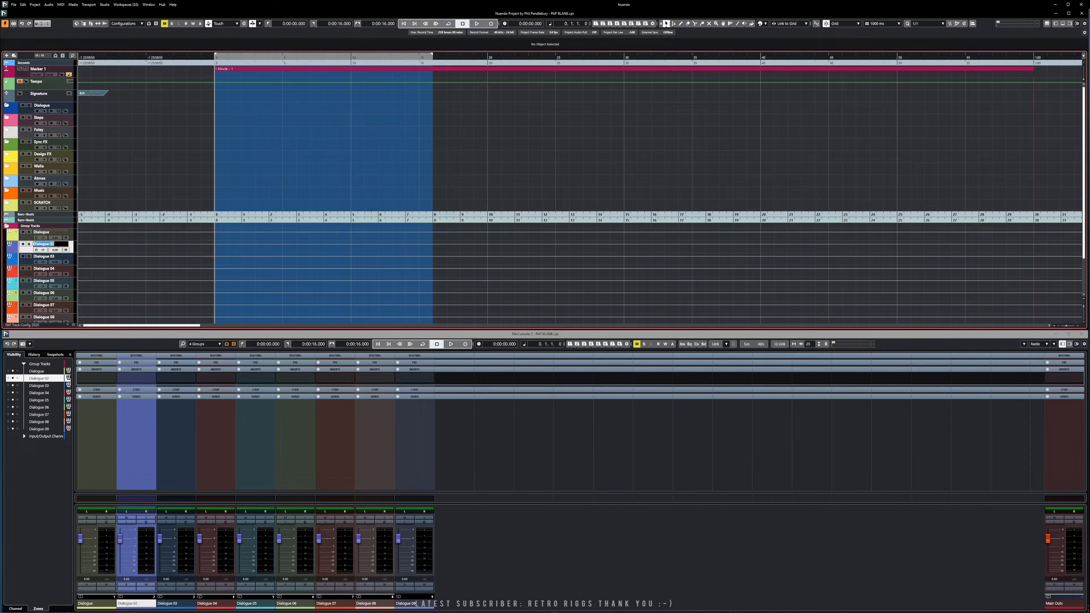
text(Steps)
key(Return)
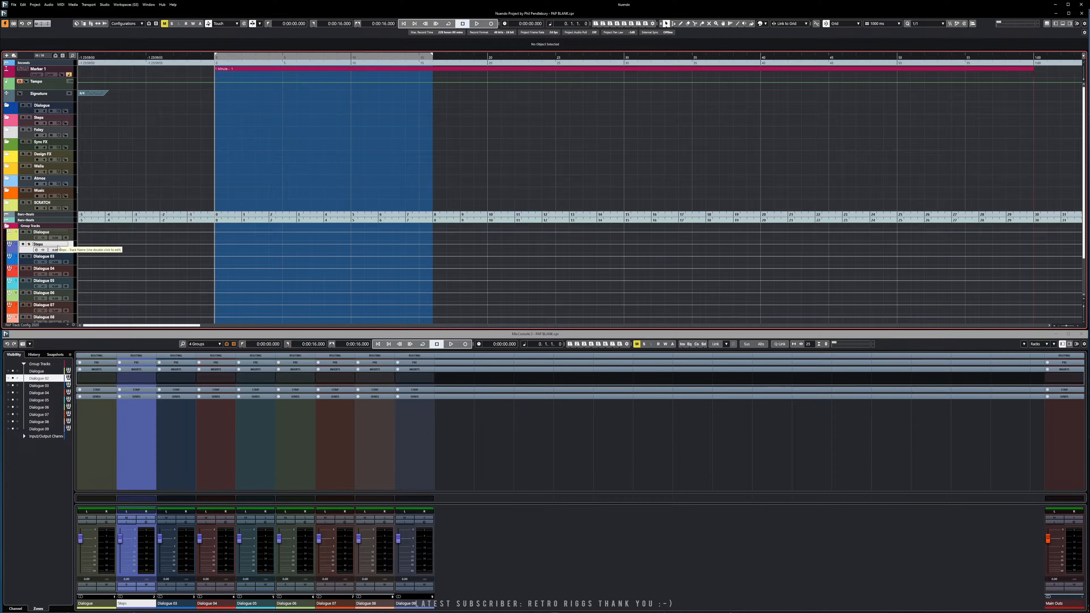
Step: Rename the group track Dialogue 03 as Foley and Dialogue 04 as Sync FX
double_click(47, 256)
text(Foley)
key(Return)
double_click(47, 269)
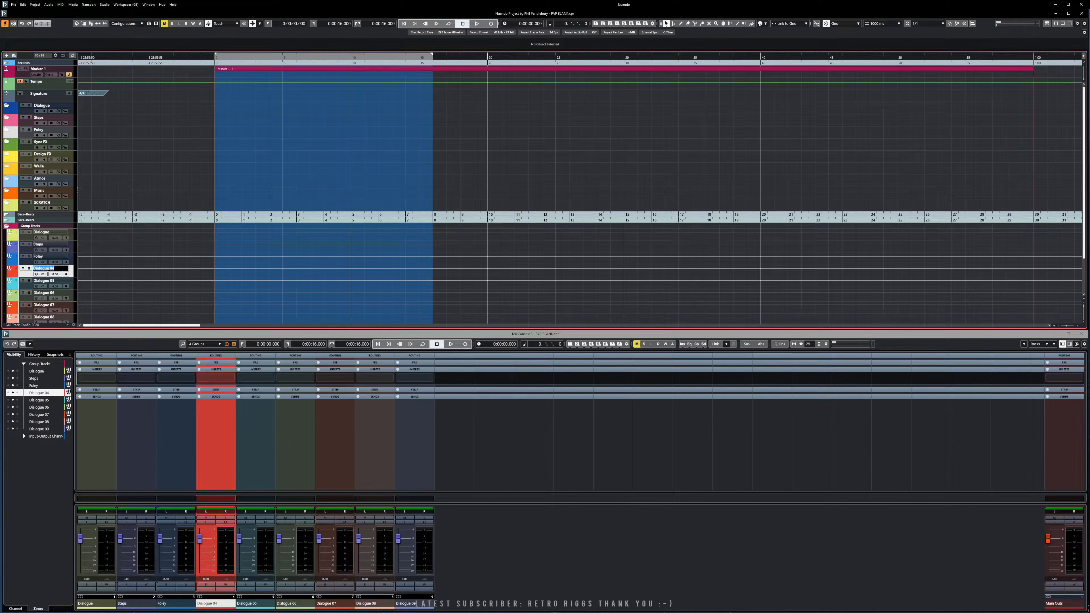
text(Sync FX)
key(Return)
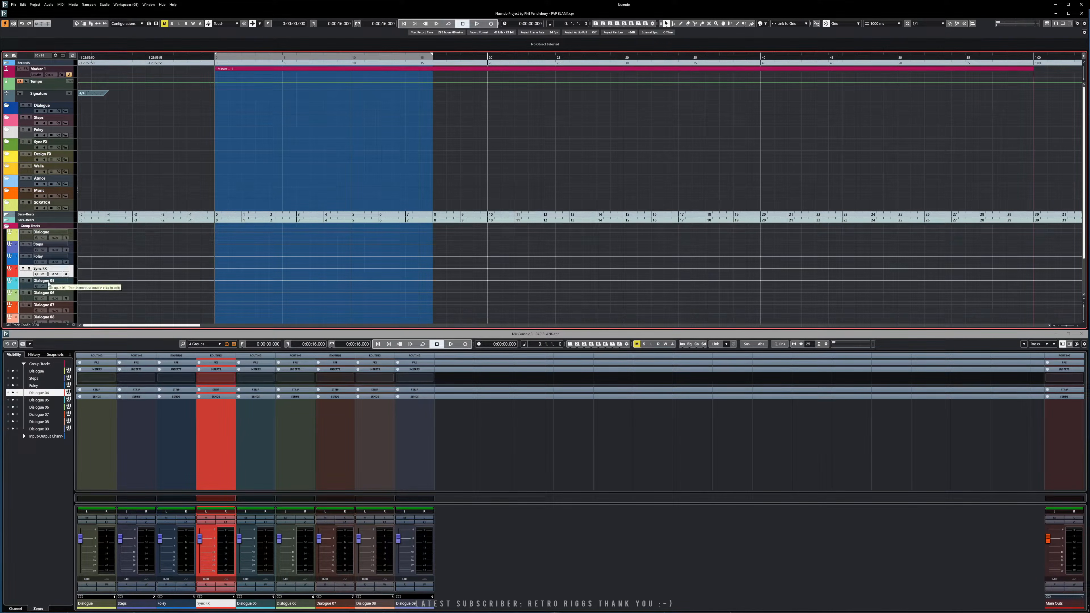
Step: Rename the group track Dialogue 05 as Design FX and Dialogue 06 as Walla
double_click(47, 281)
text(Desig)
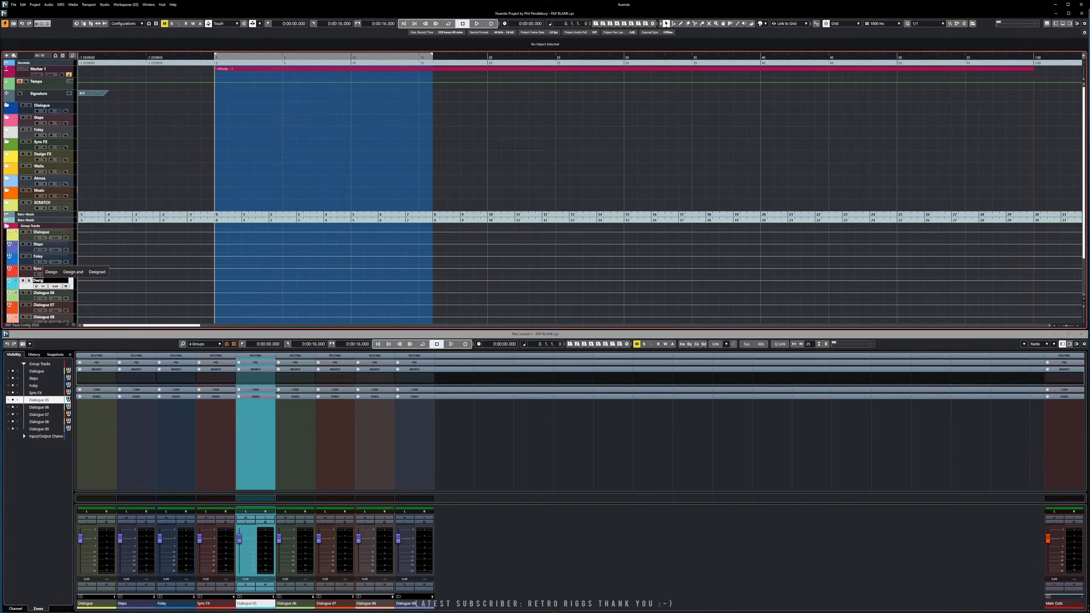
text(n FX)
key(Return)
double_click(55, 294)
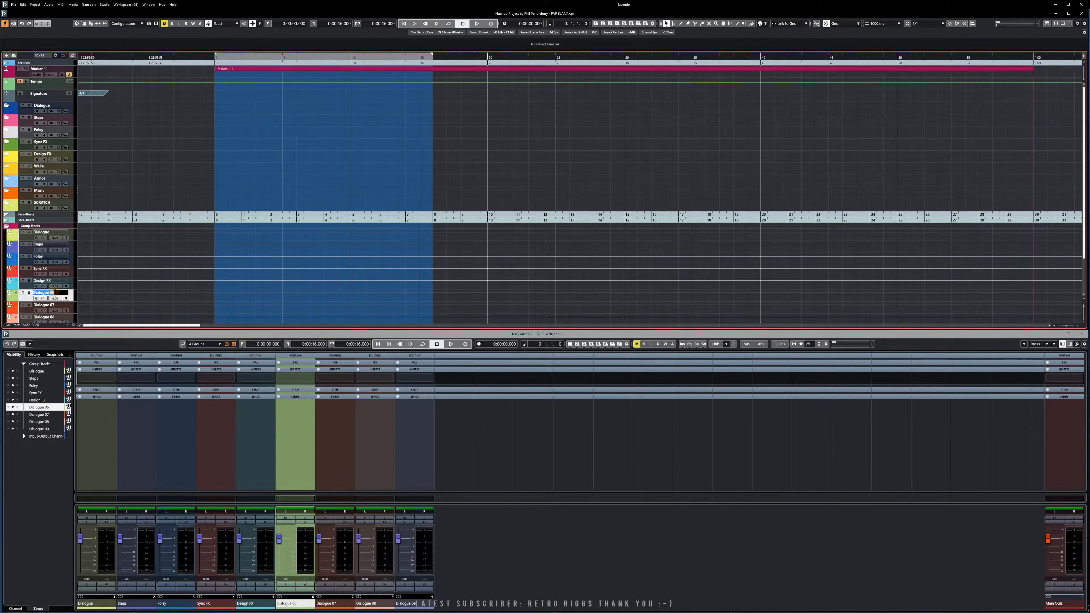
text(Walla)
key(Return)
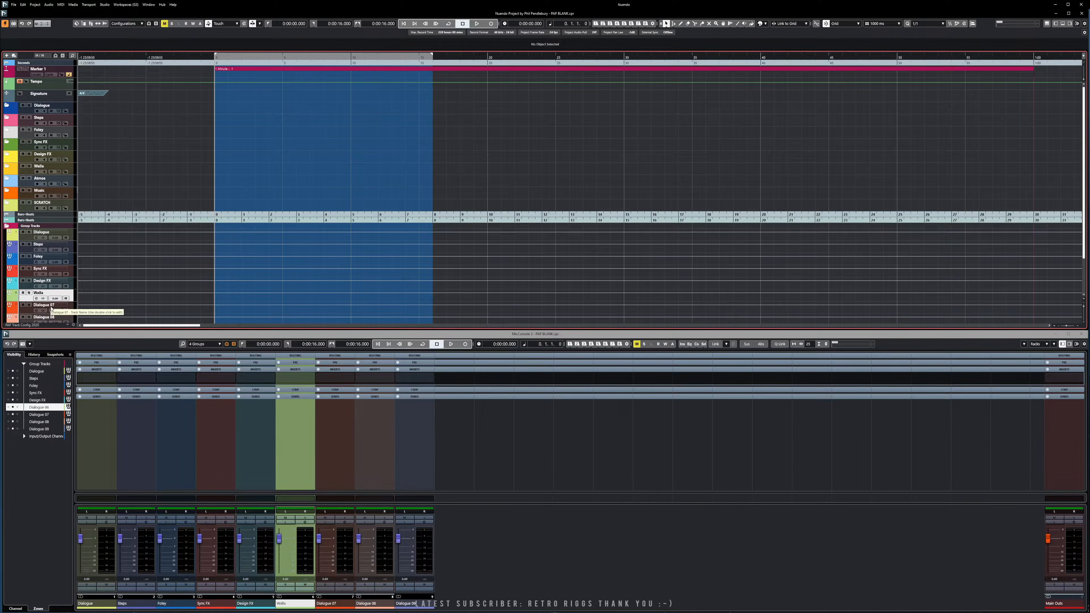
Step: Rename the group track Dialogue 07 as Atmos
double_click(51, 305)
text(Atmpos)
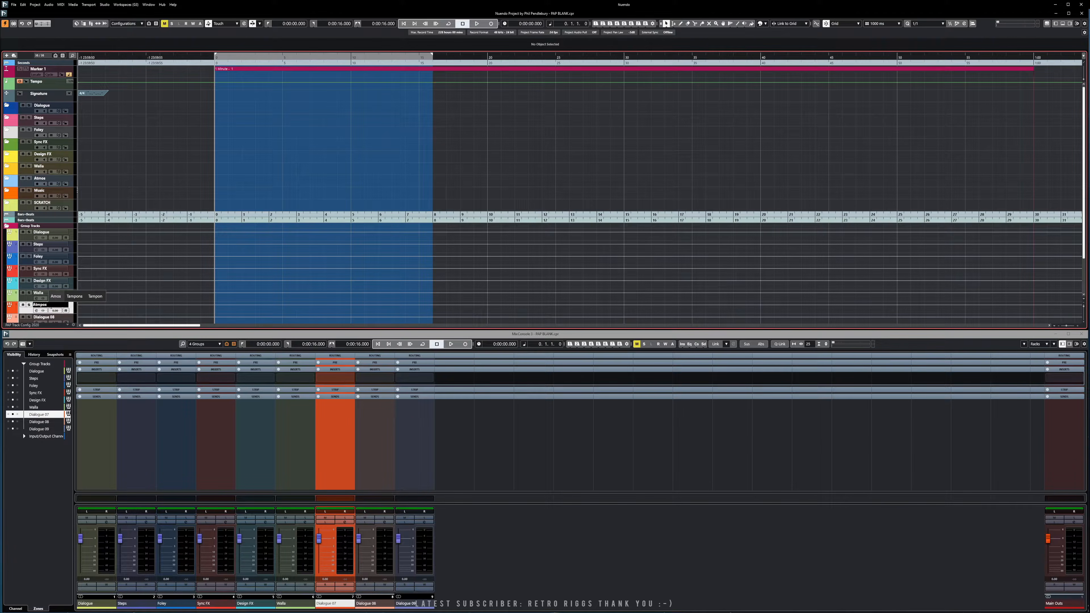
key(BackSpace)
text(mos)
key(Return)
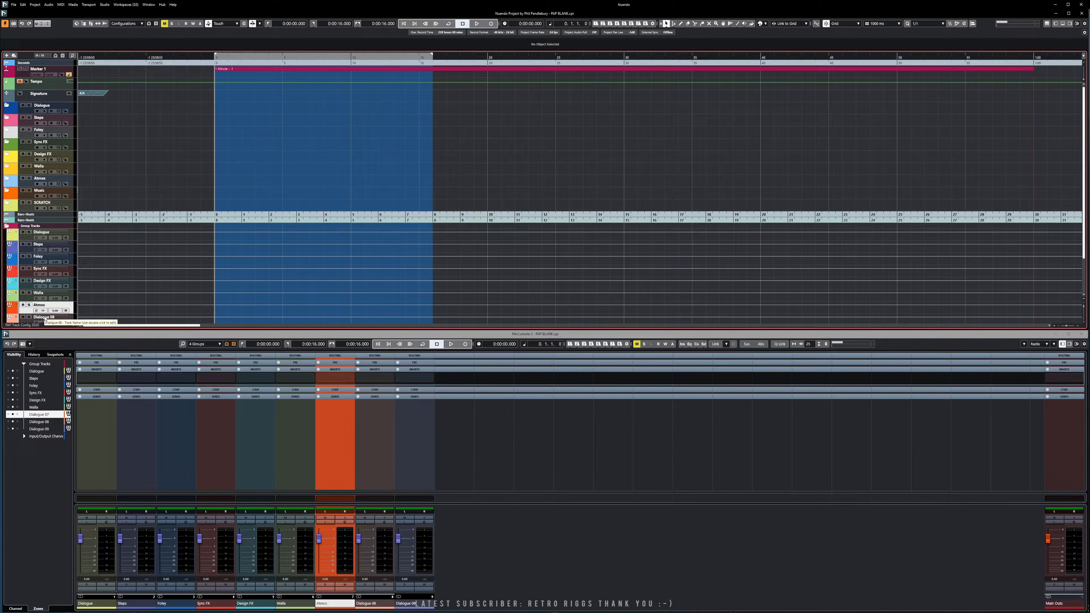
Step: Rename the group track Dialogue 08 as Music and Dialogue 09 as SCRATCH
scroll(60, 292, down, 3)
double_click(47, 268)
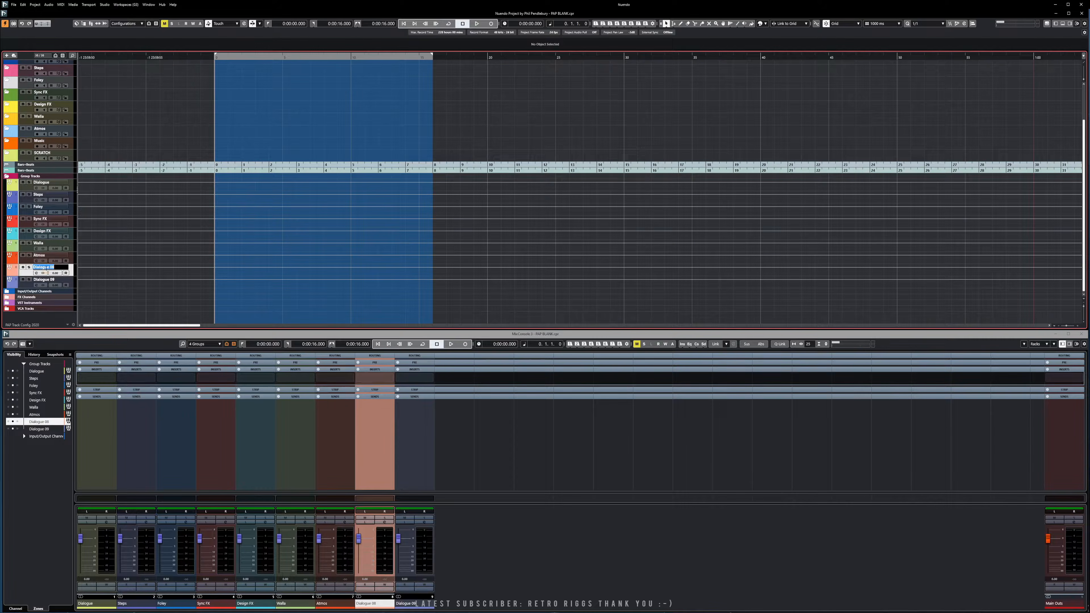
text(Music)
key(Return)
double_click(47, 280)
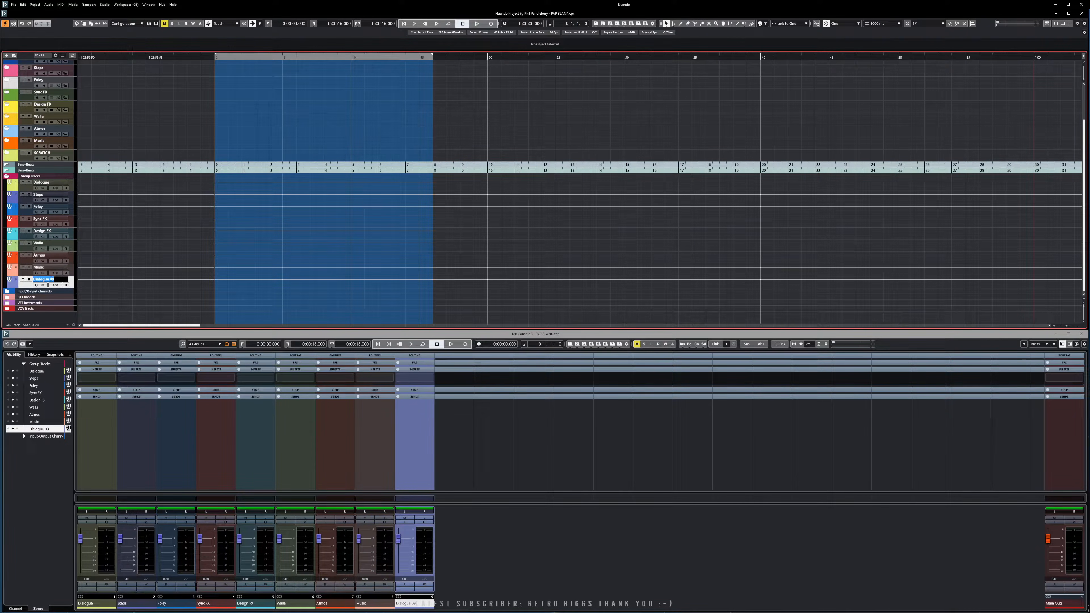
text(SCRATCH)
key(Return)
scroll(50, 275, up, 2)
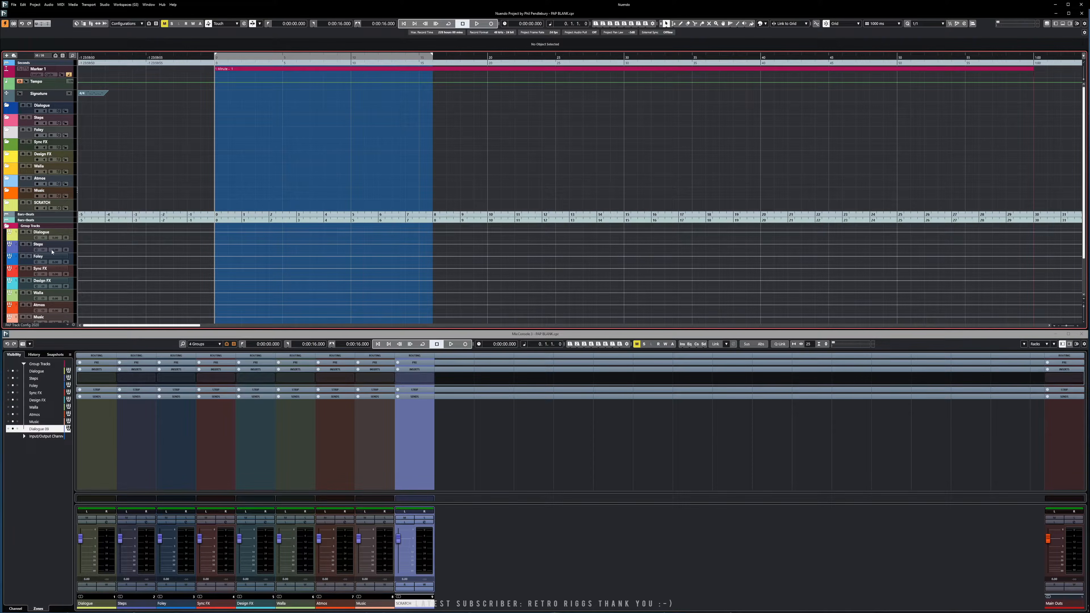
scroll(64, 252, down, 2)
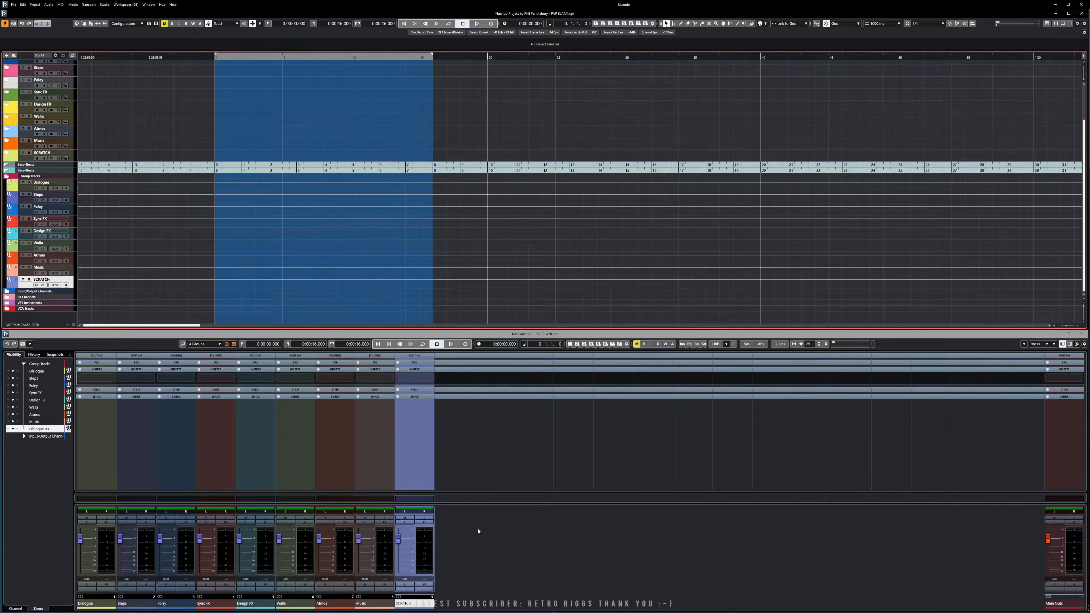
Step: Add three stereo Cinematic Rooms Professional effect tracks named Room, created inside the folder and routed to Main Outs, and close the plug-in window
right_click(39, 318)
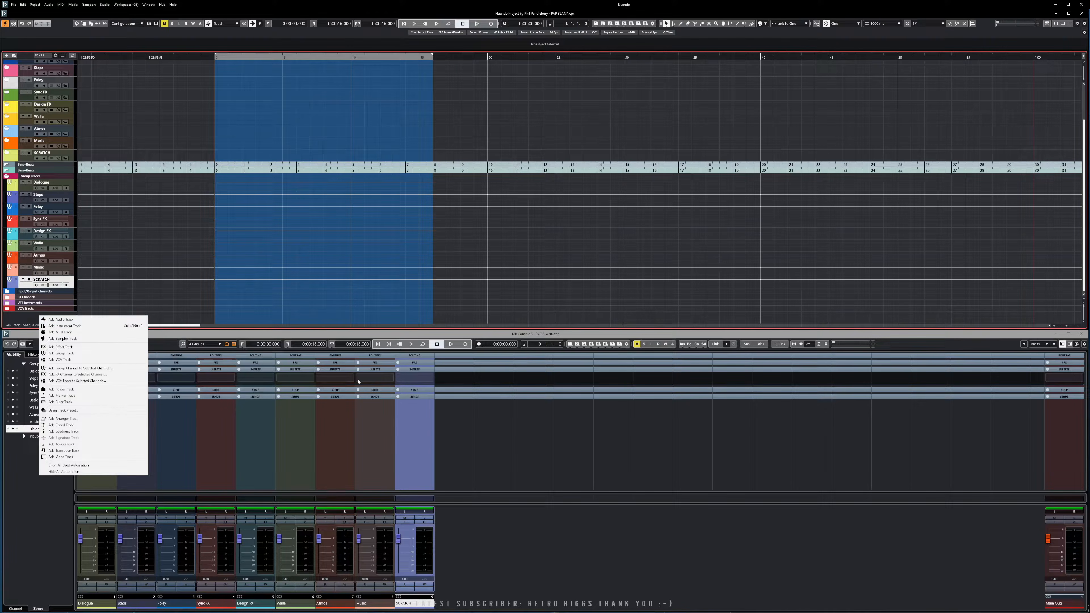
click(81, 347)
click(574, 302)
click(575, 302)
click(547, 296)
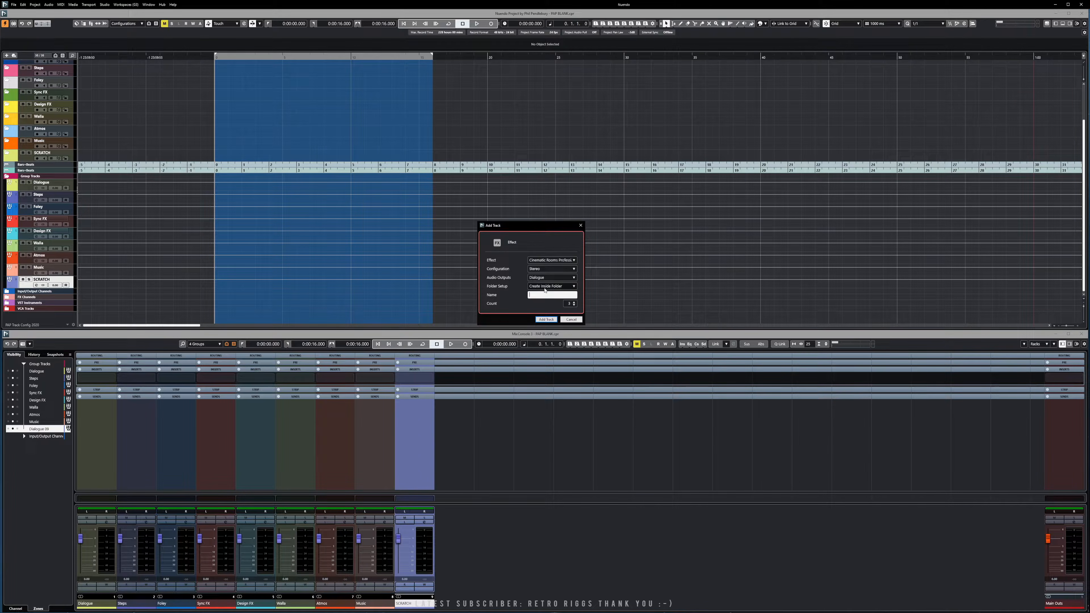
click(574, 278)
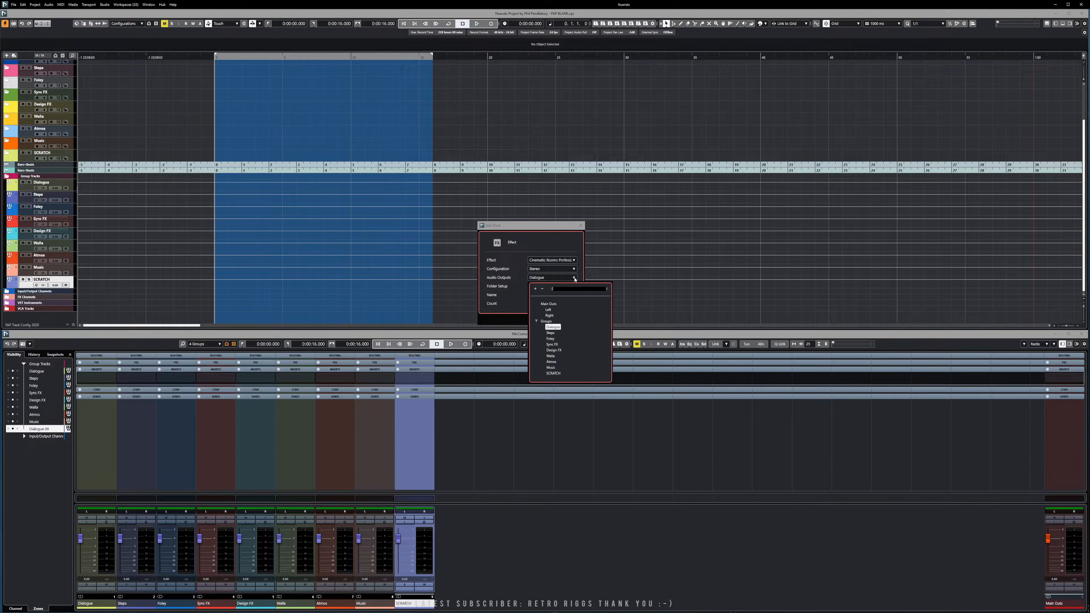
click(522, 284)
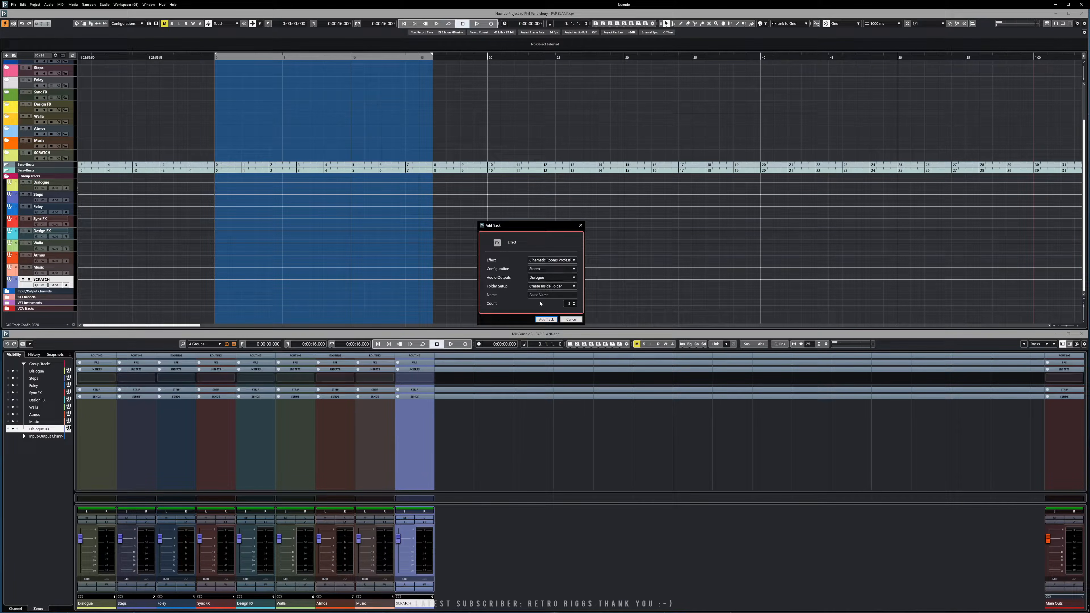
click(574, 278)
click(549, 303)
click(546, 296)
key(Return)
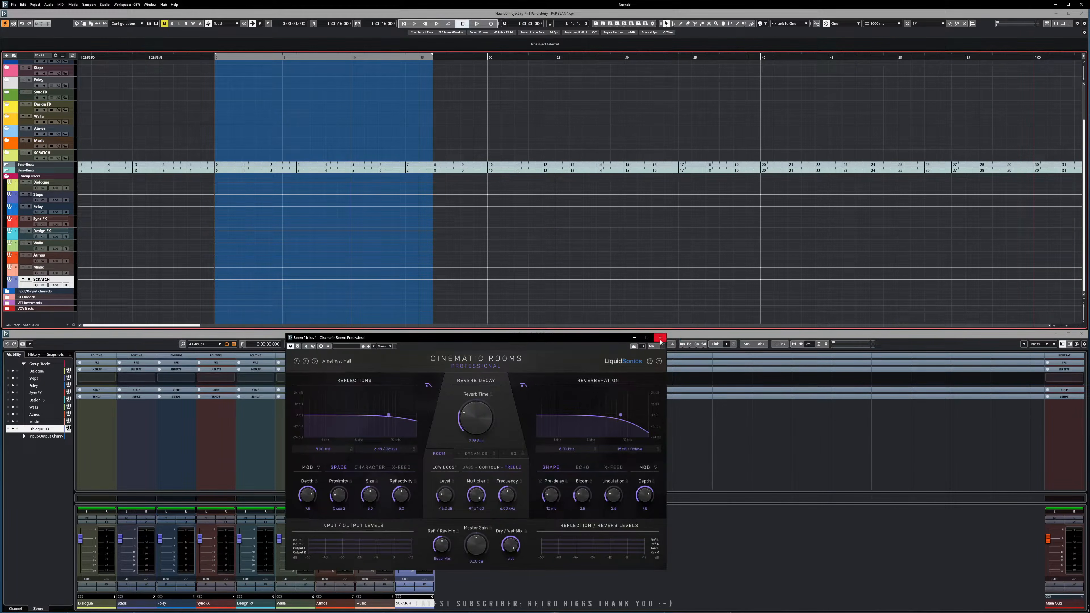
click(660, 338)
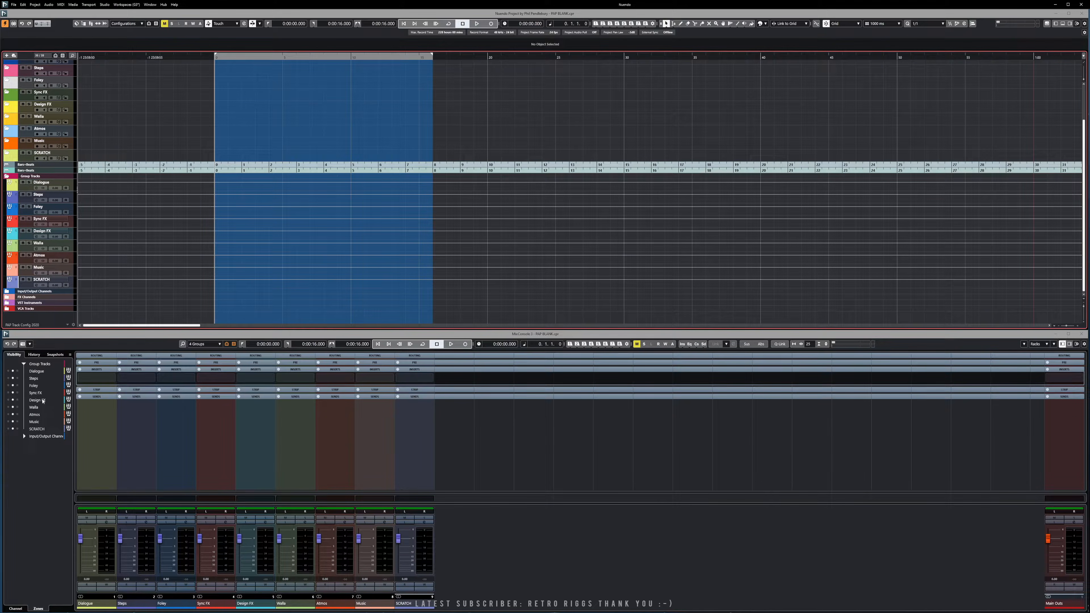
Step: Add two more unnamed stereo Cinematic Rooms Professional effect tracks routed to Main Outs and close the plug-in window
right_click(34, 315)
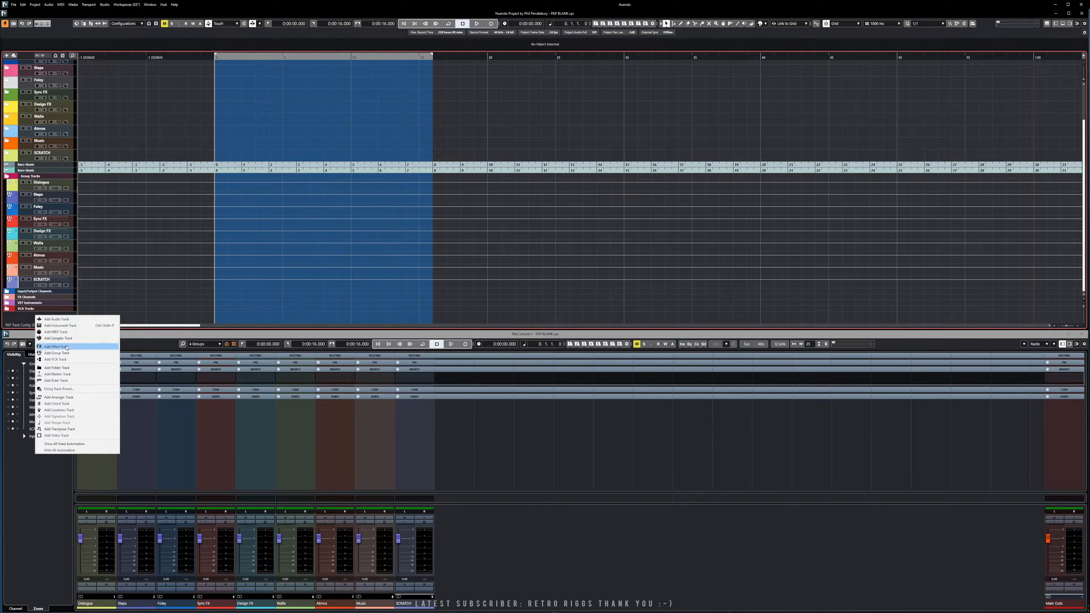
click(56, 347)
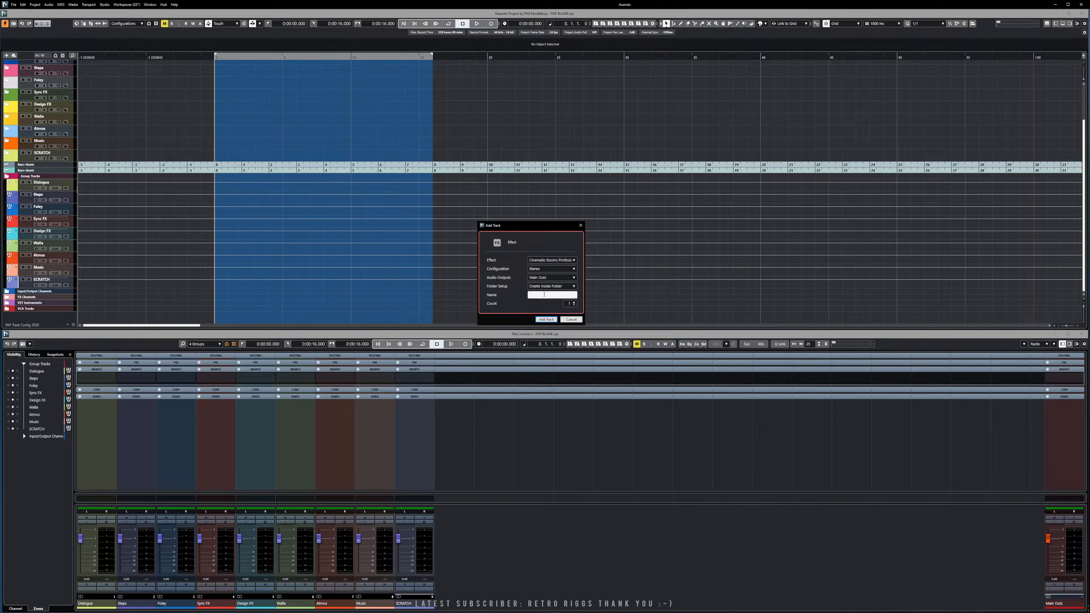
click(574, 301)
click(545, 319)
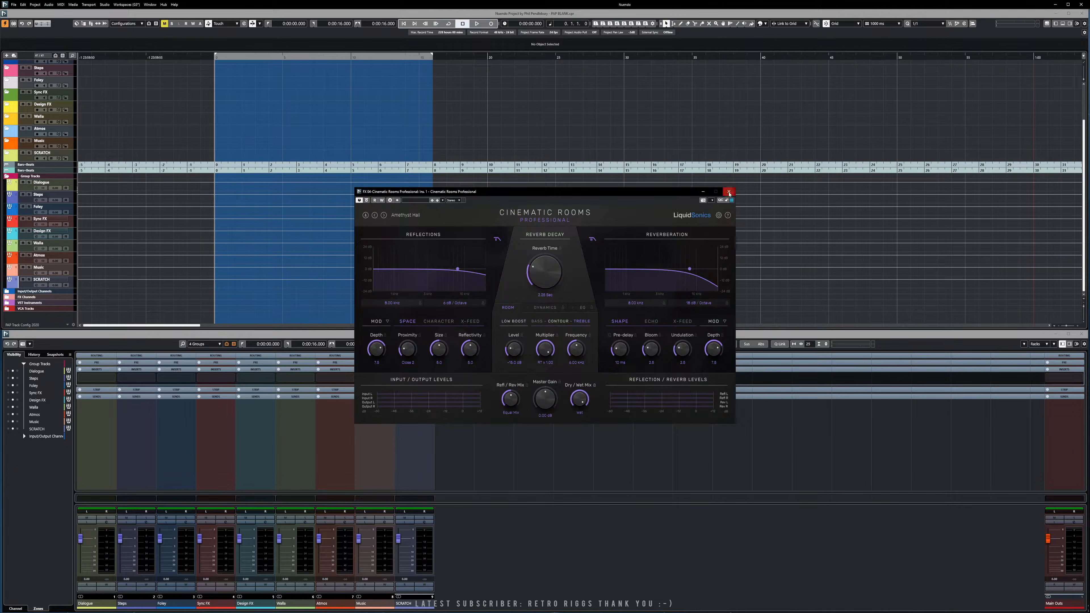
click(729, 192)
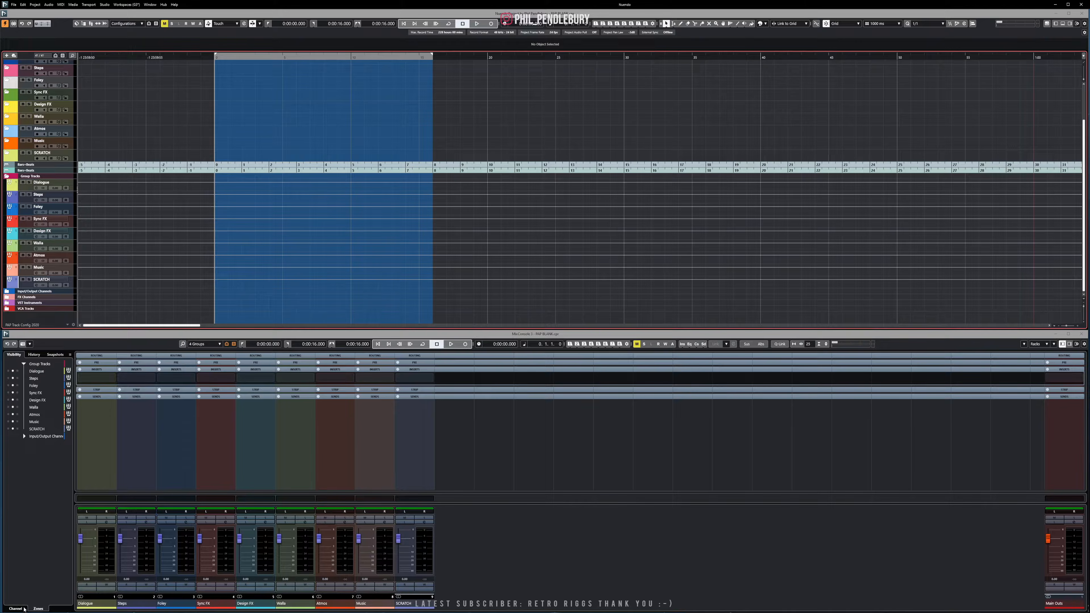
Step: Include FX channels in the MixConsole's channel type filter and expand its Input/Output and FX Channels folders
click(24, 436)
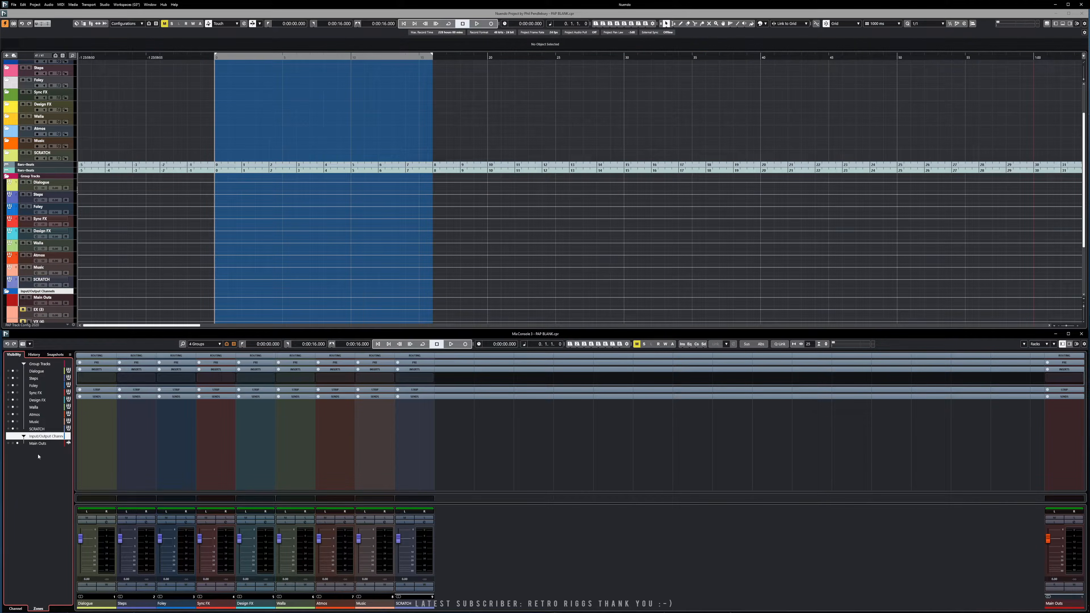
click(233, 344)
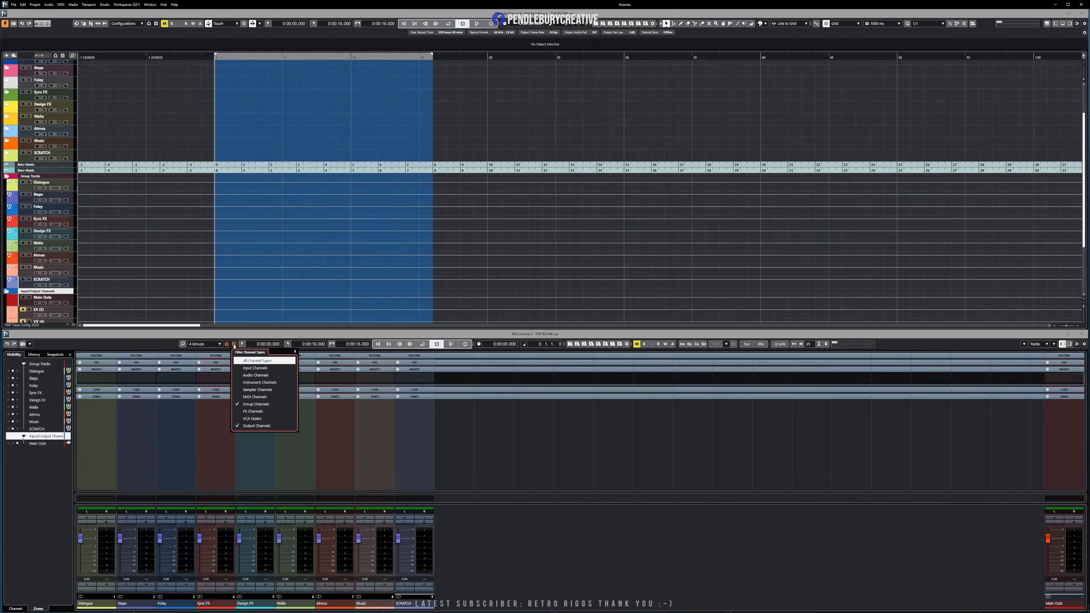
click(245, 411)
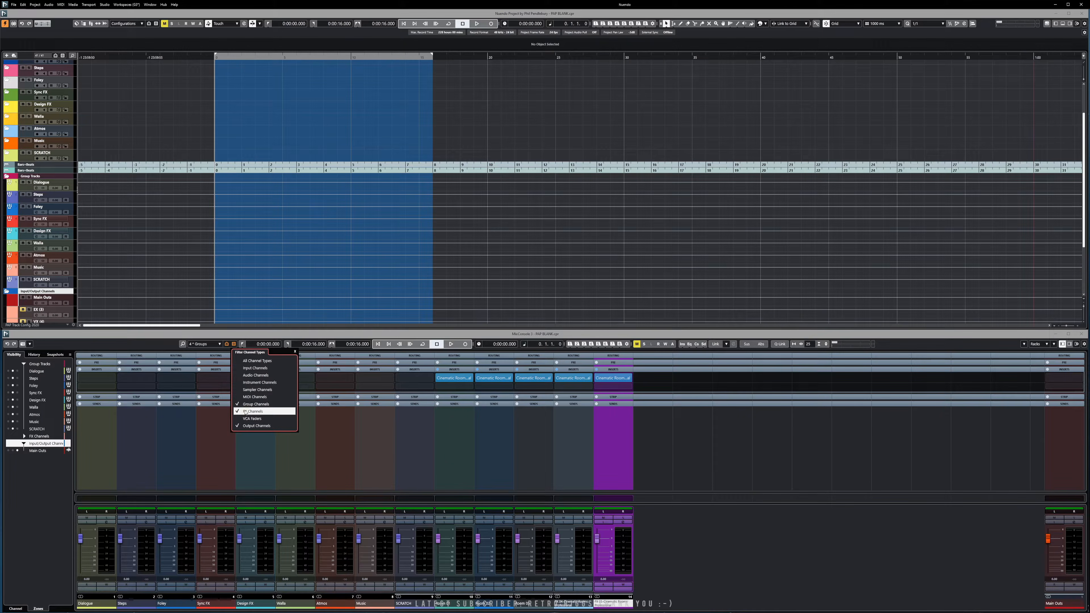
click(47, 482)
click(23, 436)
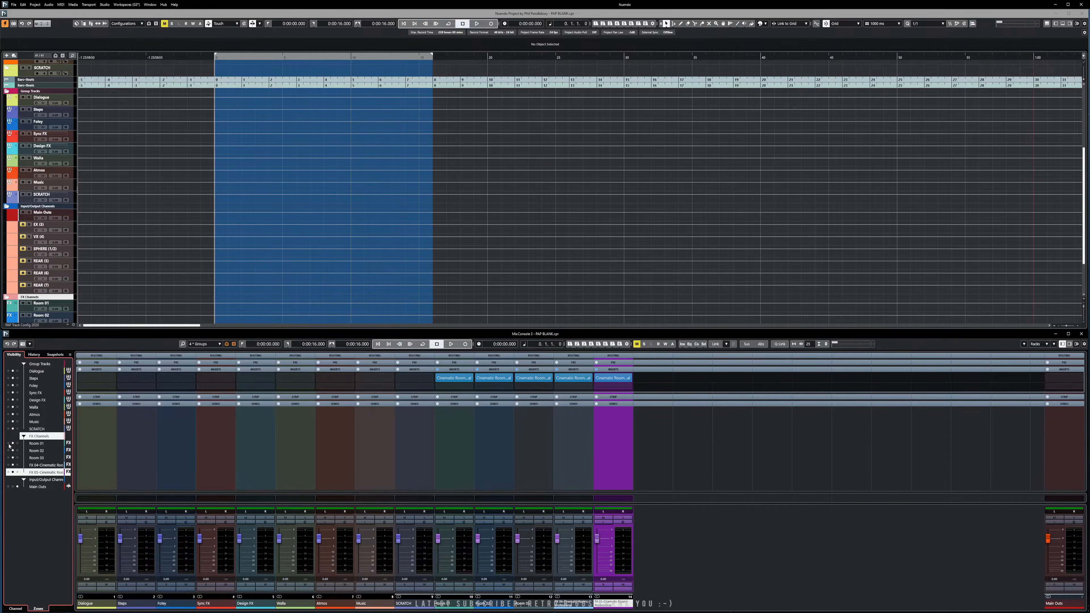
Step: Assign Room 01, Room 02, Room 03 and FX 04 to the MixConsole's left zone and show the channels' routing rack
click(8, 457)
click(8, 465)
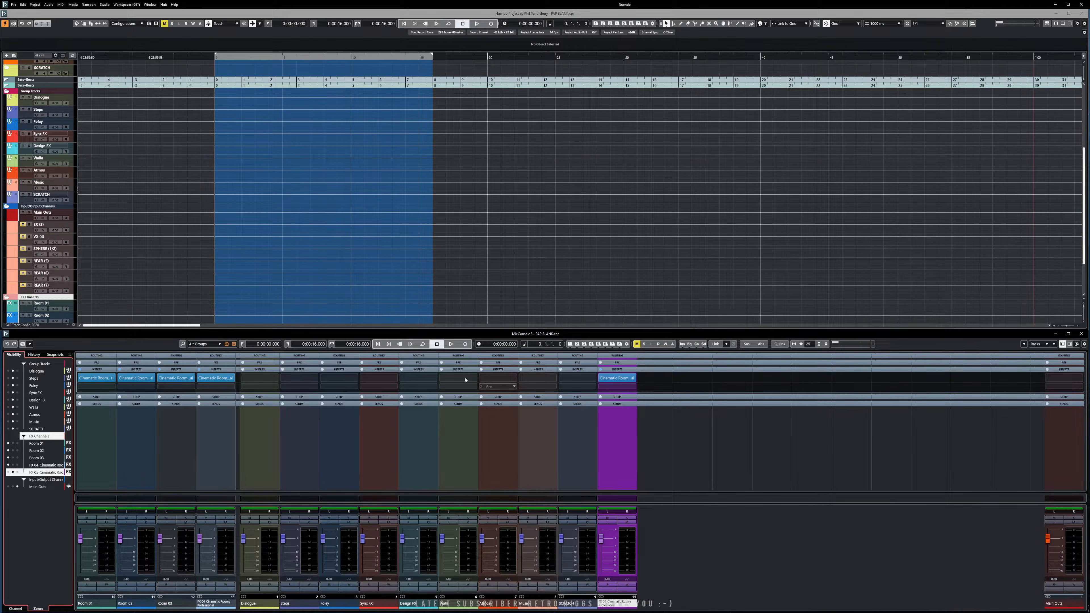
click(268, 358)
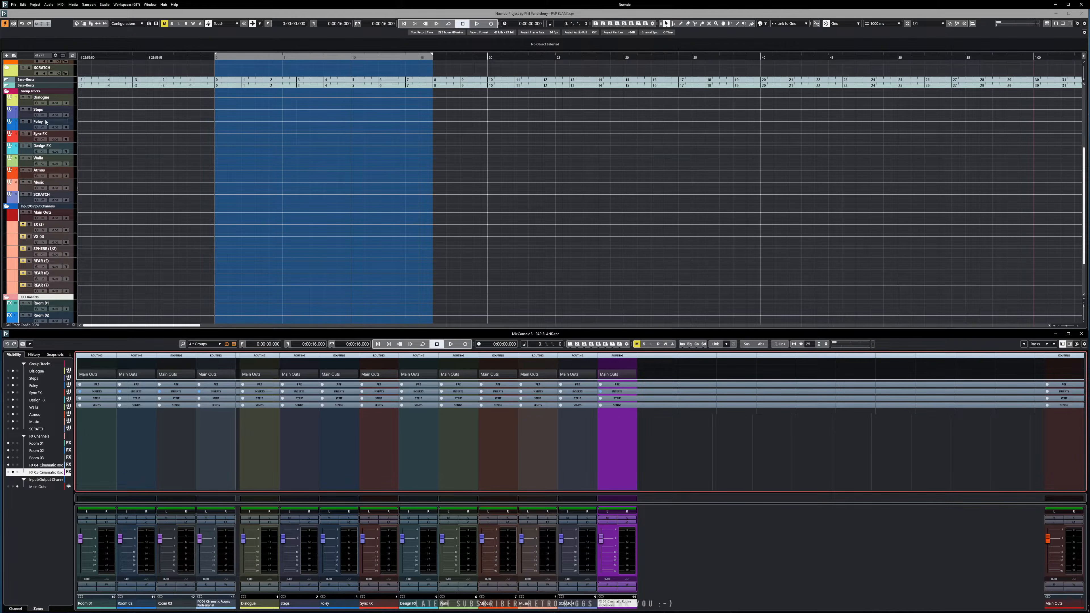
Step: Collapse the Group Tracks and Input/Output Channels folders and open the Dialogue folder in the track list
click(6, 91)
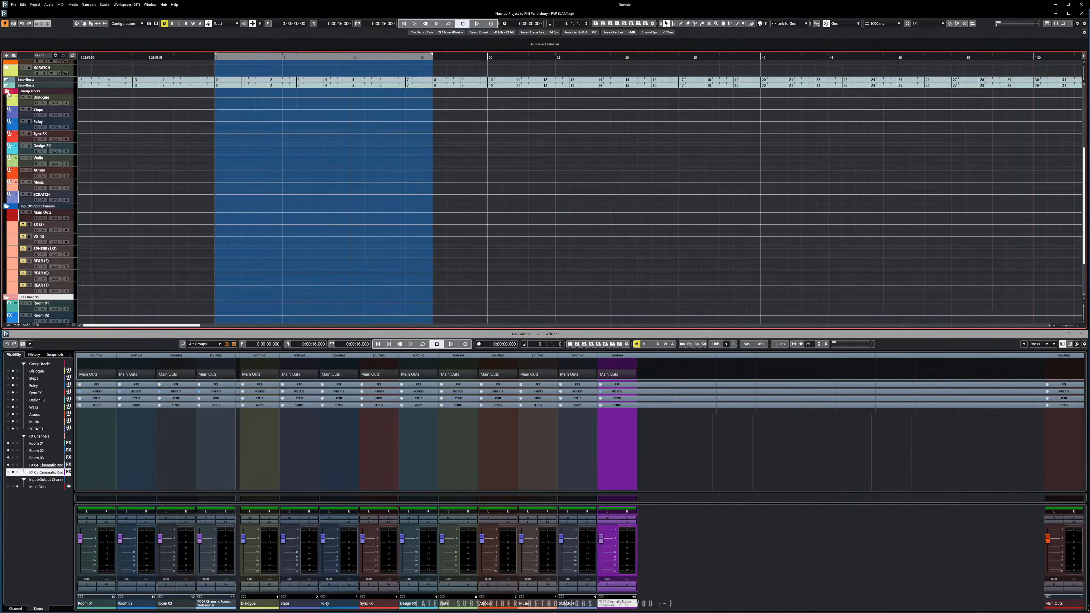
click(7, 146)
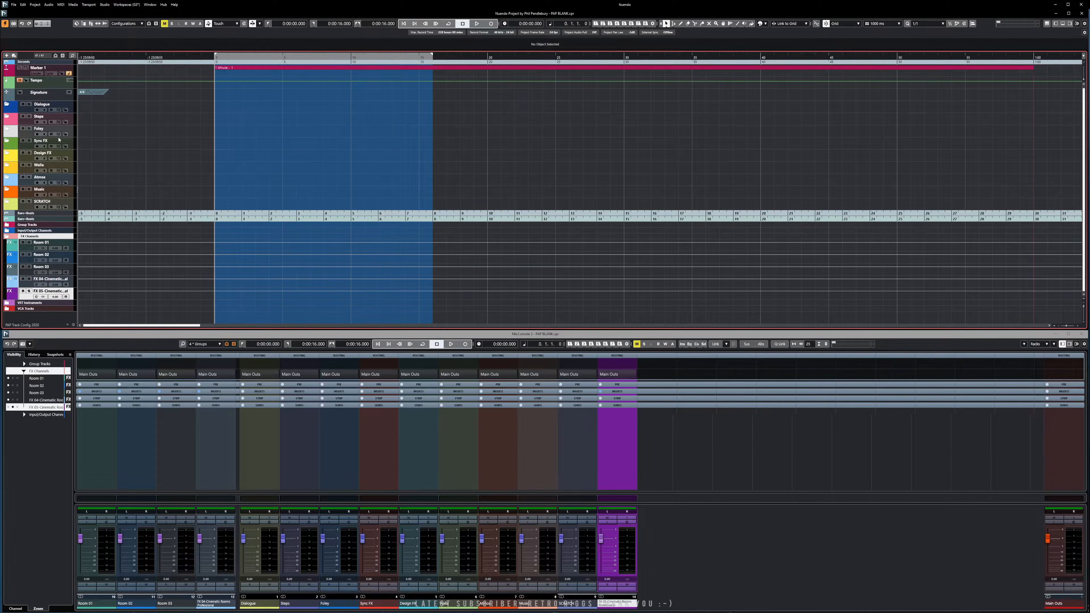
click(7, 107)
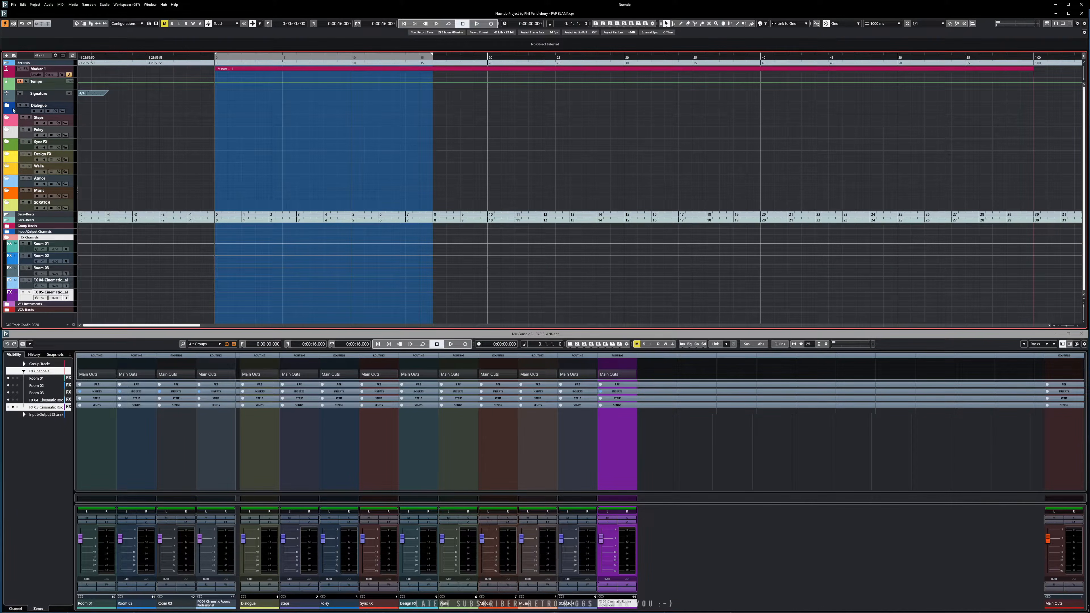
Step: Add three stereo audio tracks named Dummy inside the Dialogue folder, routed to Main Outs
right_click(18, 113)
mouse_move(86, 114)
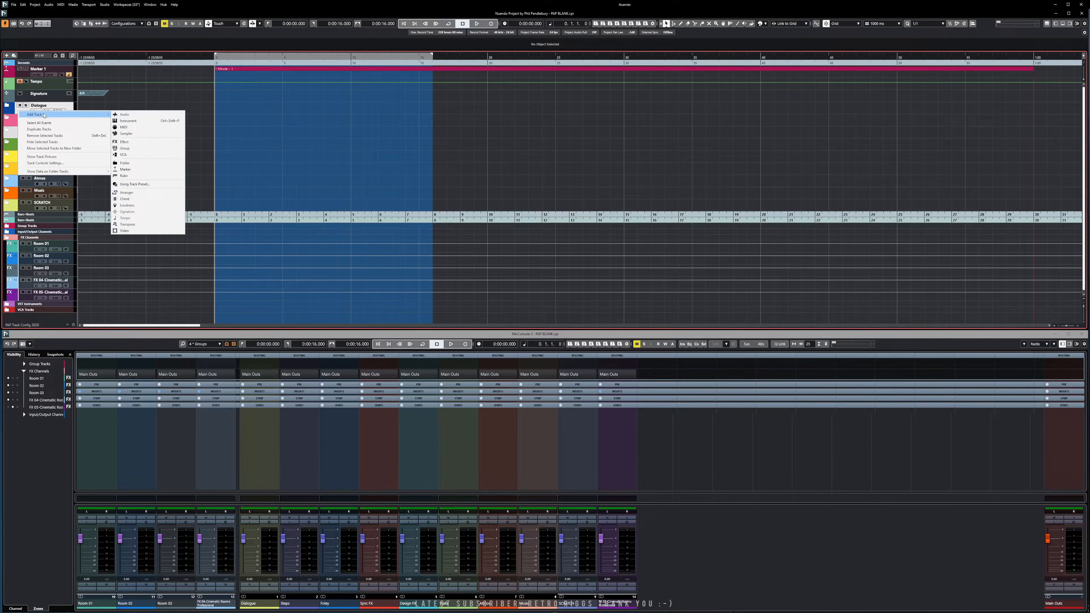
click(135, 115)
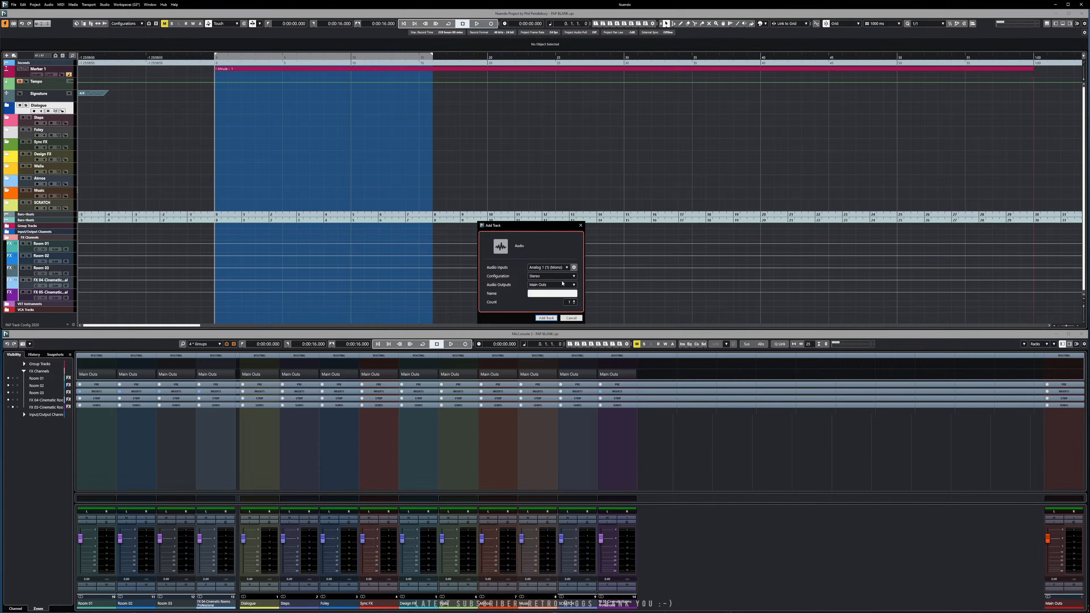
click(574, 301)
click(574, 300)
click(548, 294)
text(Dummy)
key(Return)
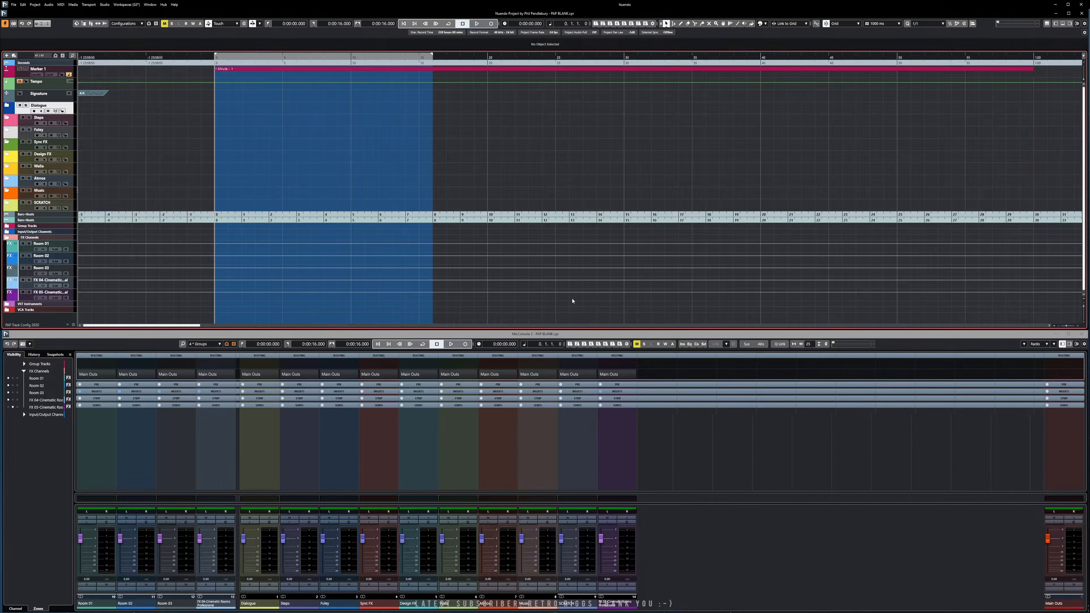
Step: Look through the channel settings of the Dummy tracks in the Dialogue folder and close the window
click(32, 123)
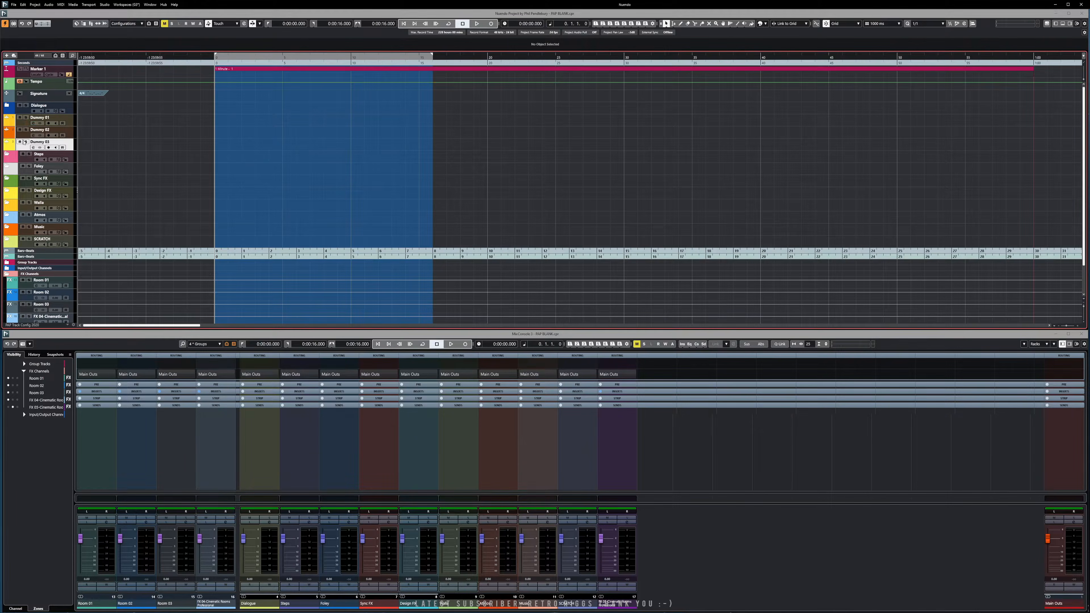
click(25, 125)
shift+click(24, 145)
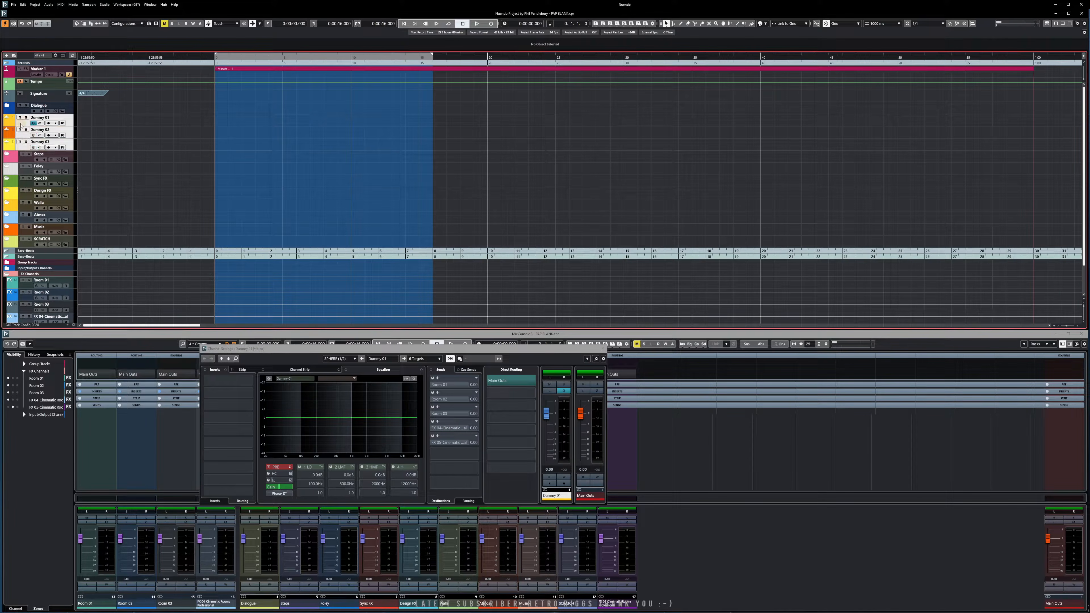
key(Delete)
key(ctrl+z)
click(28, 123)
click(26, 134)
click(26, 145)
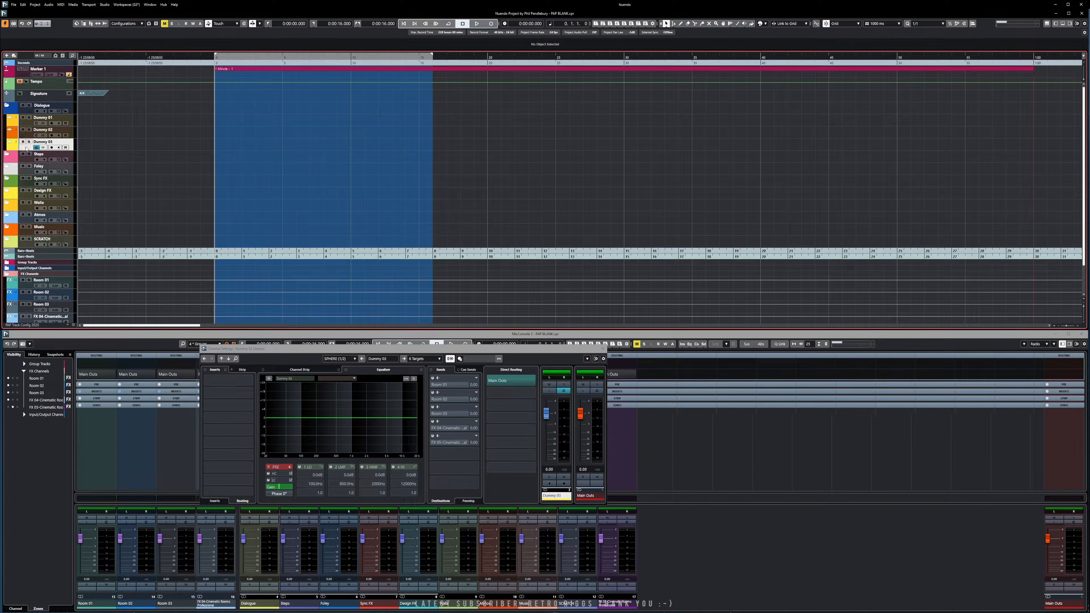
click(603, 349)
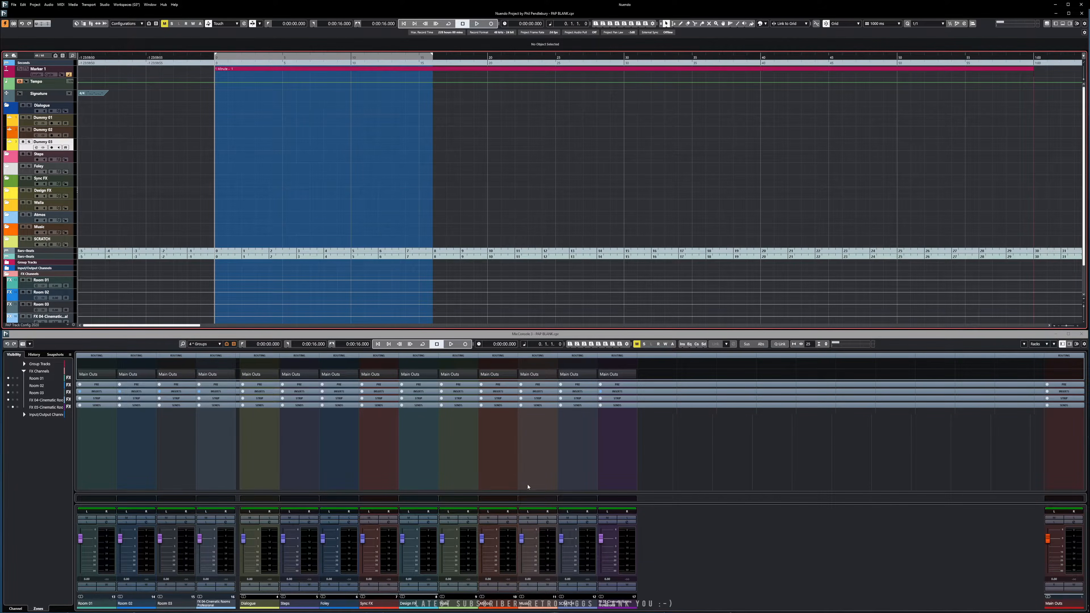
Step: Open the main MixConsole, show its channel visibility list and hide SP Loopback and the Input/Output Channels
key(F3)
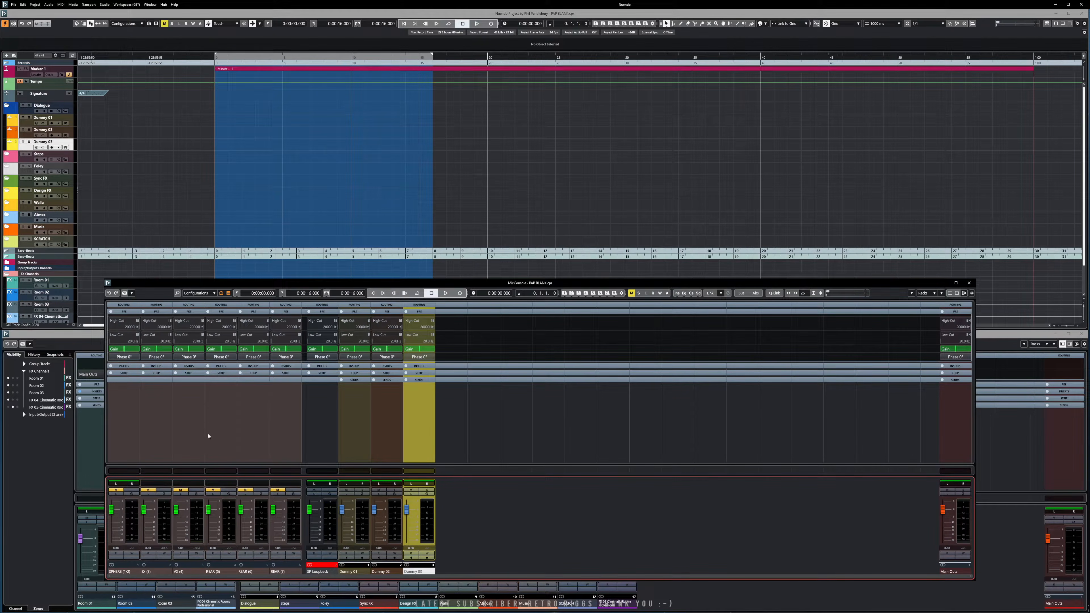
click(950, 294)
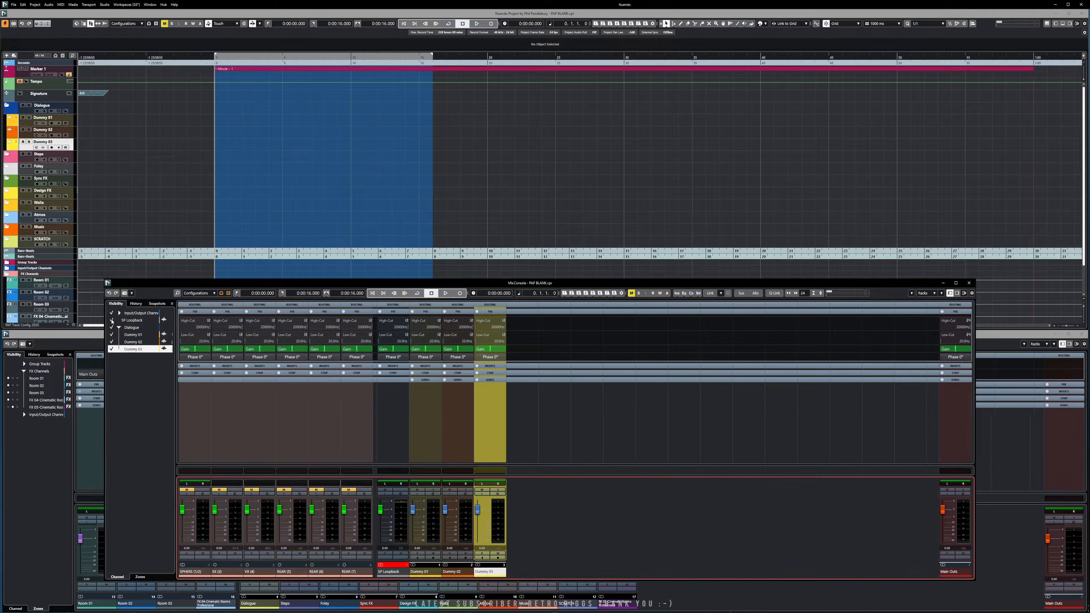
click(112, 321)
click(111, 313)
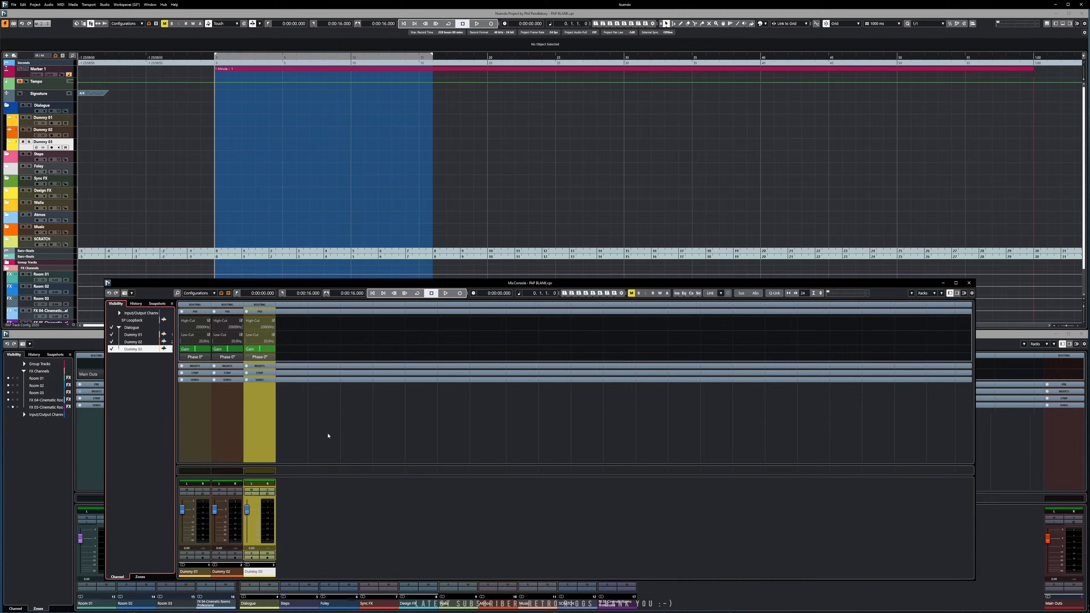
drag(342, 285, 594, 194)
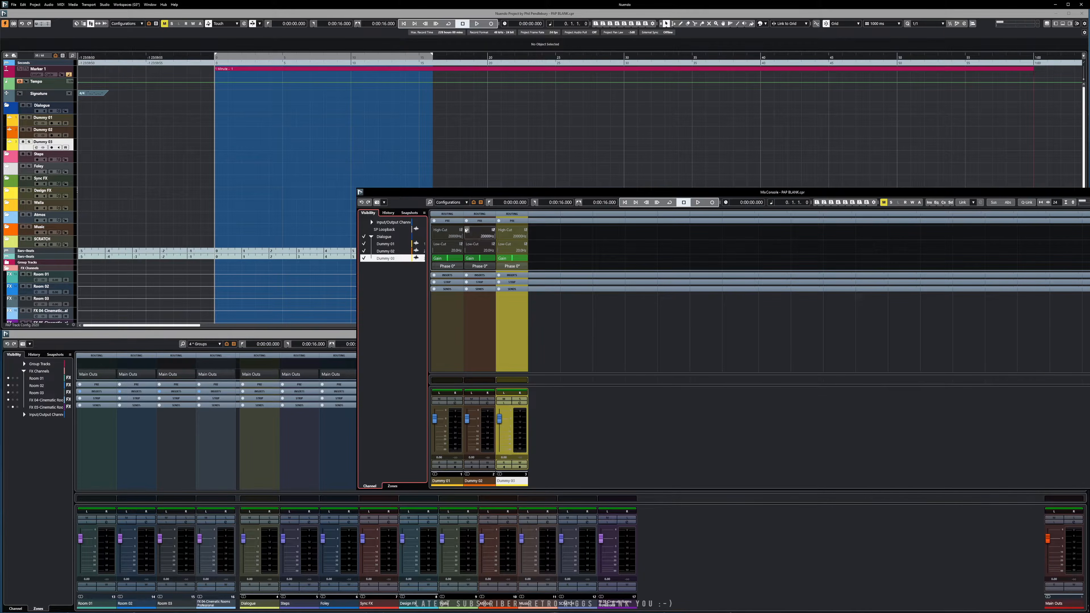
Step: Show the routing rack, route the outputs of Dummy 01, Dummy 02 and Dummy 03 to the Dialogue group, and close the MixConsole
click(447, 213)
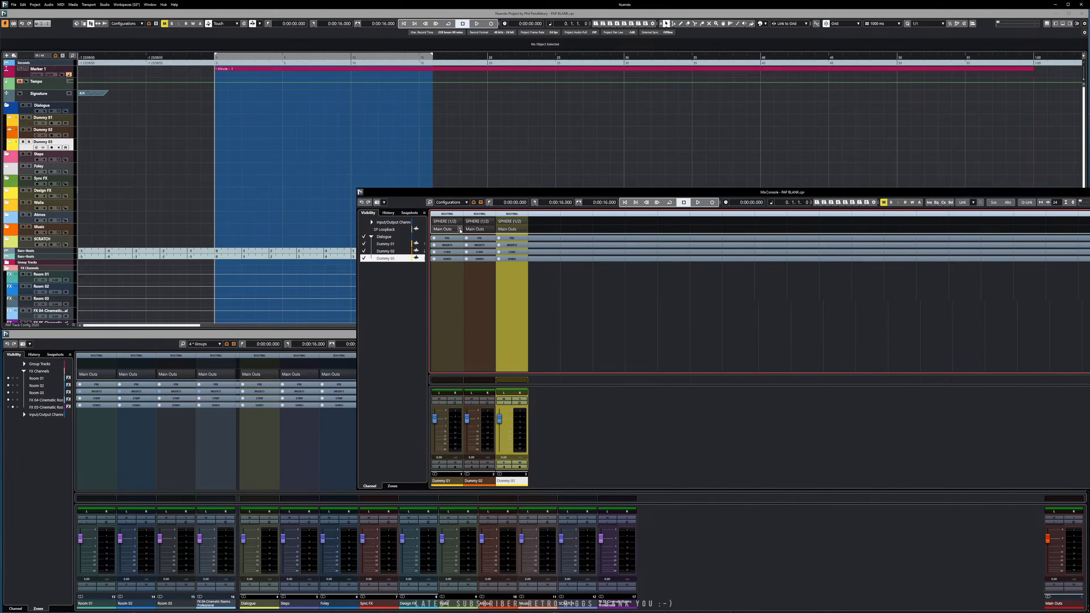
click(456, 222)
click(457, 278)
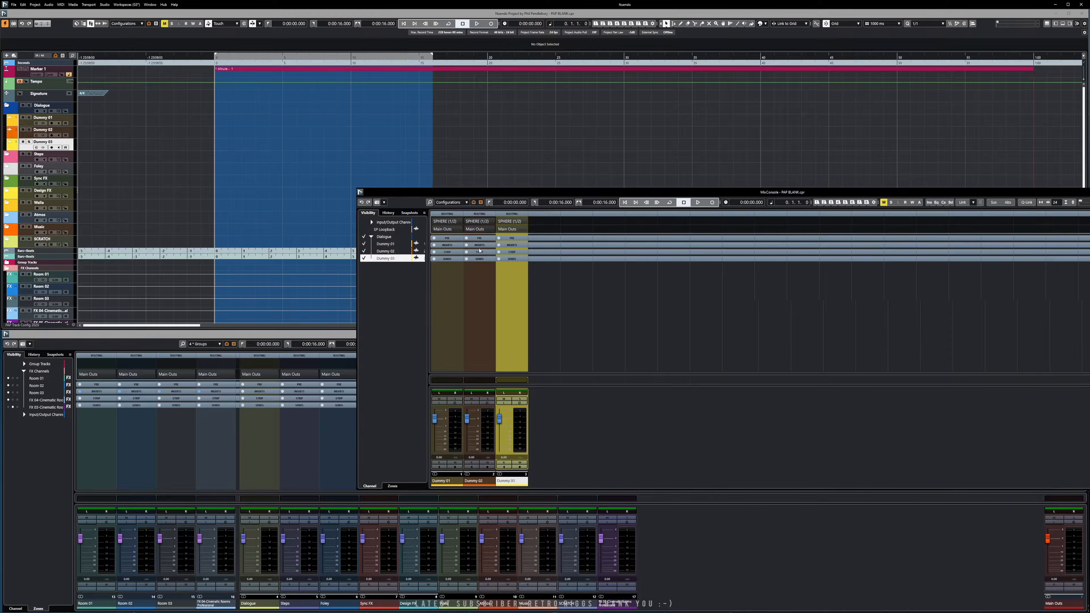
click(491, 231)
click(490, 277)
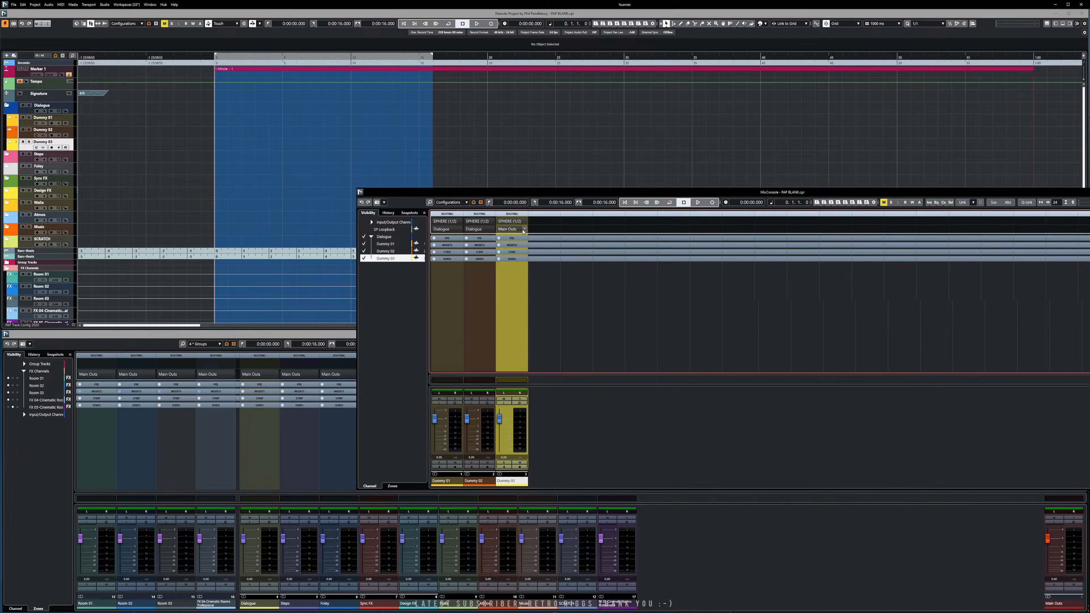
click(521, 231)
click(522, 277)
drag(914, 192, 768, 195)
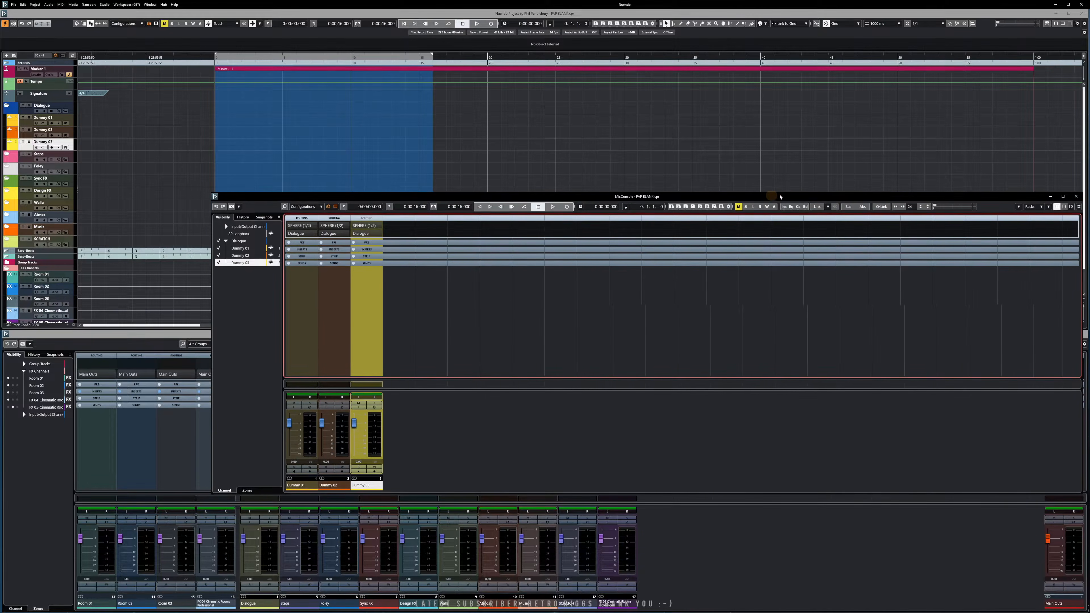
click(1075, 197)
Step: Review the Project Setup settings, including the available display formats, and close the dialog
click(34, 4)
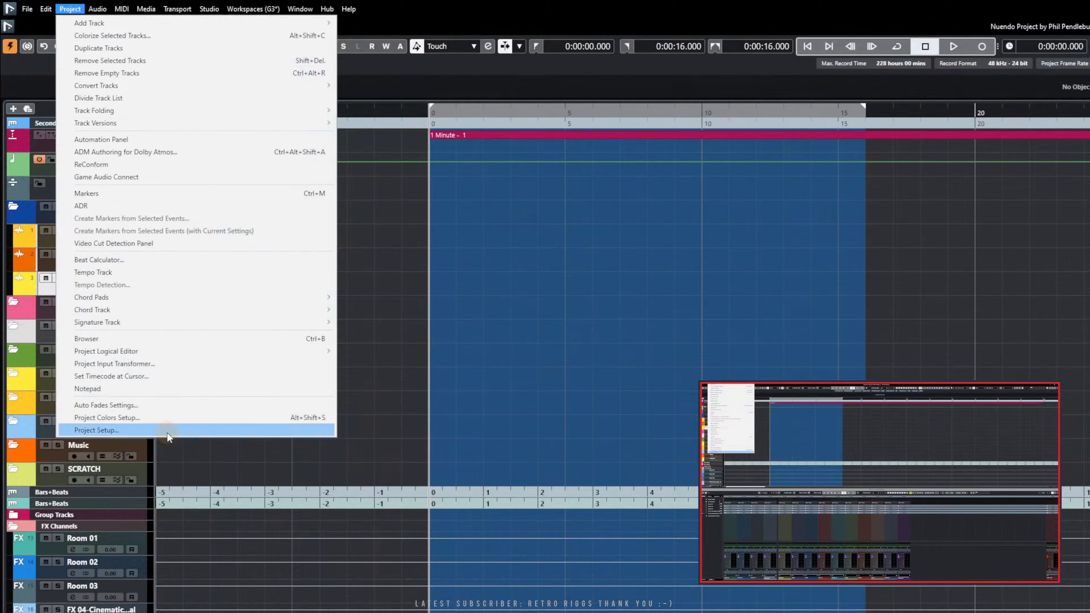
click(90, 430)
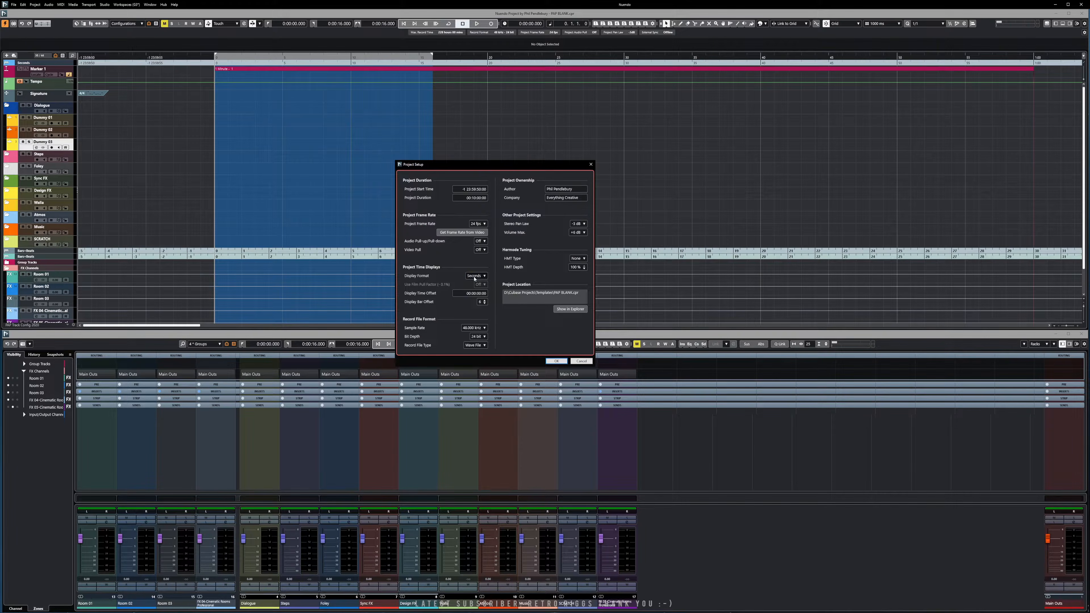
click(474, 277)
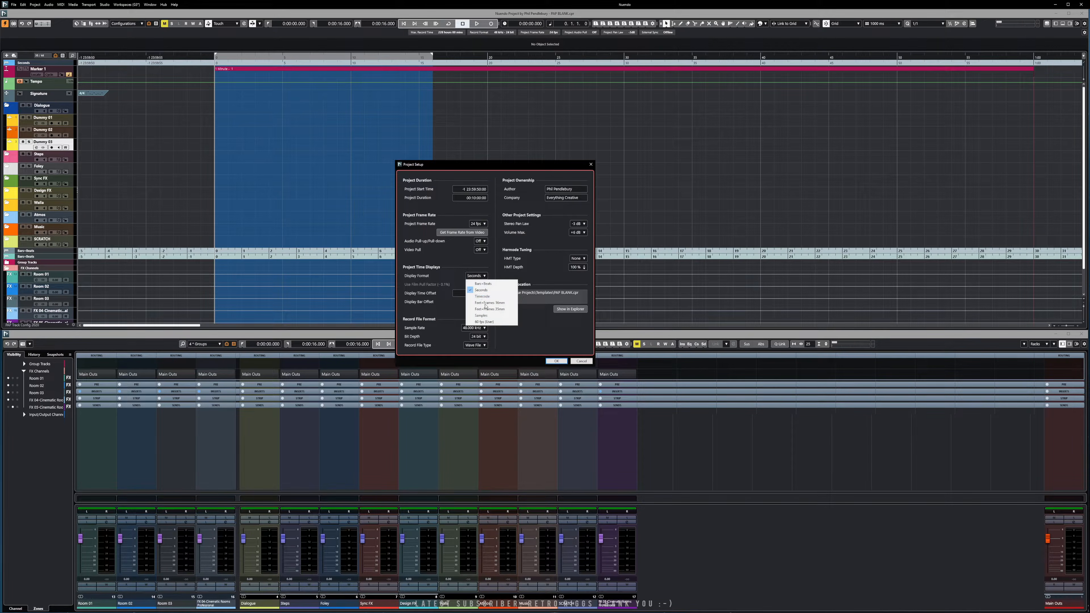
click(466, 264)
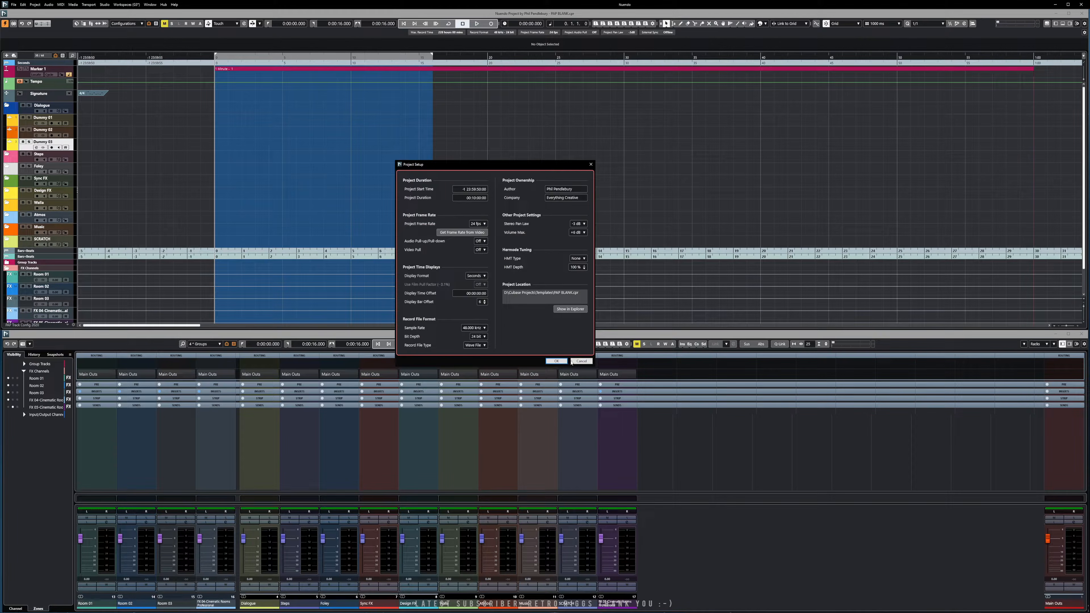
click(556, 361)
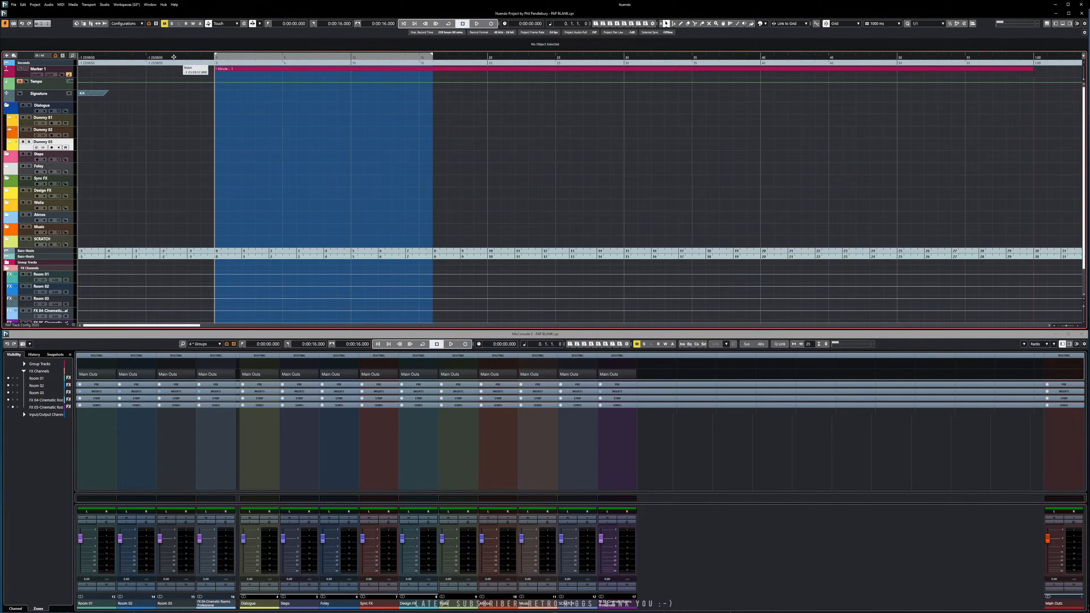
Step: Review the advanced audio system options in Studio Setup and the buffer size in the Fireface USB Settings, closing both without changes
click(104, 4)
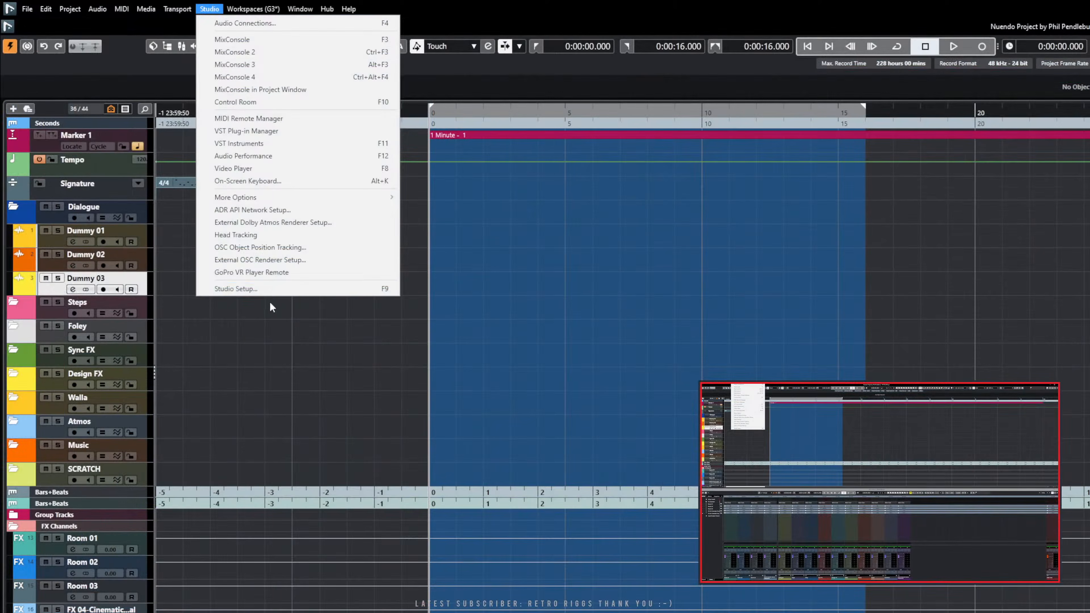
click(269, 289)
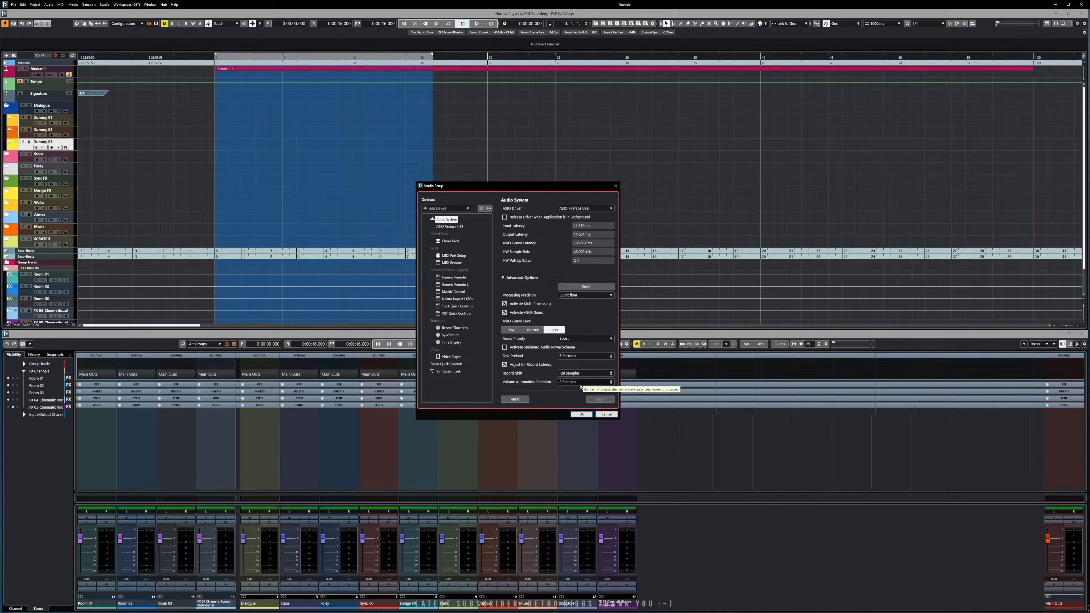
click(607, 415)
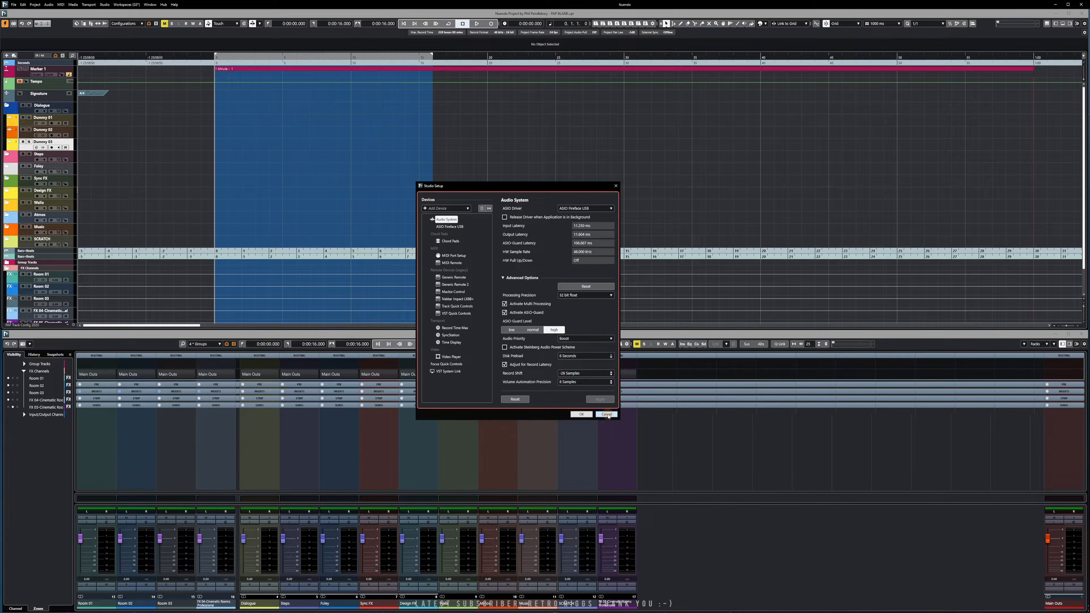
click(607, 413)
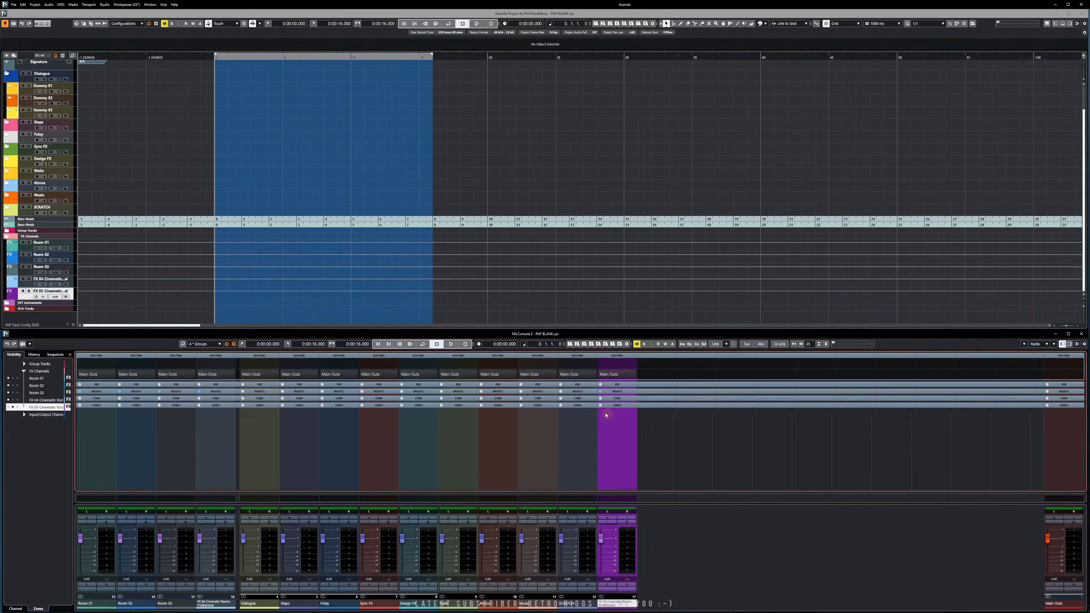
click(340, 195)
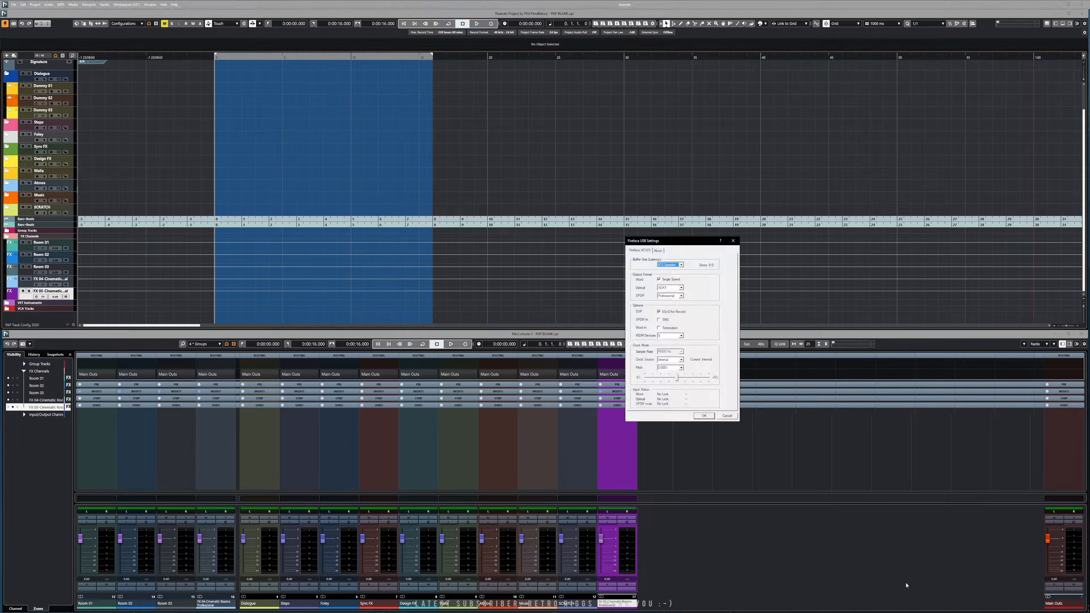
drag(651, 244, 496, 213)
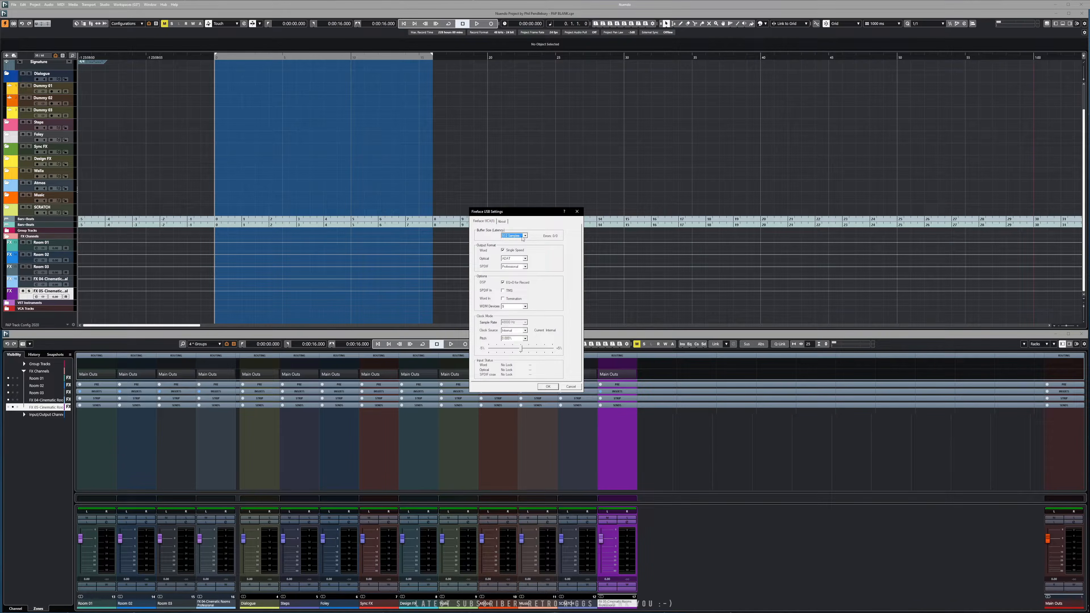
click(571, 386)
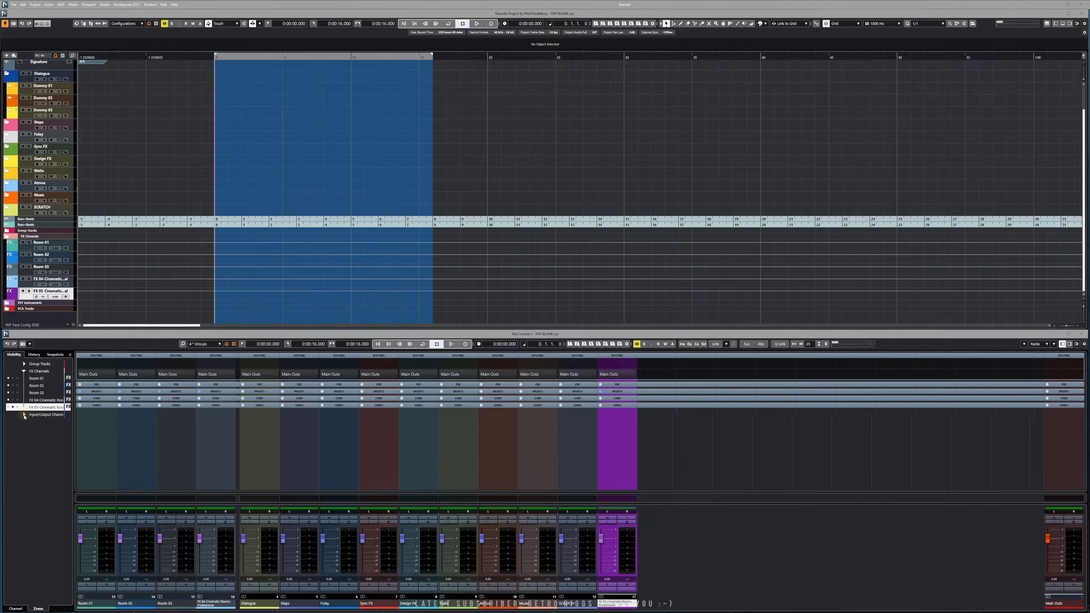
Step: Expand Input/Output Channels in the MixConsole visibility list and assign the FX 05 Cinematic Rooms channel to the left zone
click(24, 415)
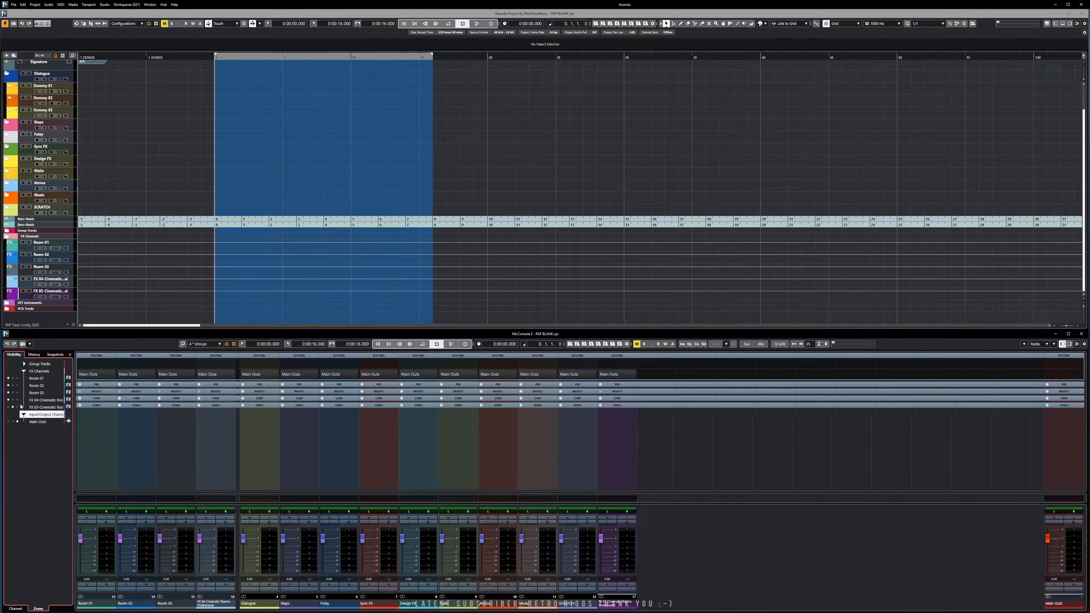
click(8, 407)
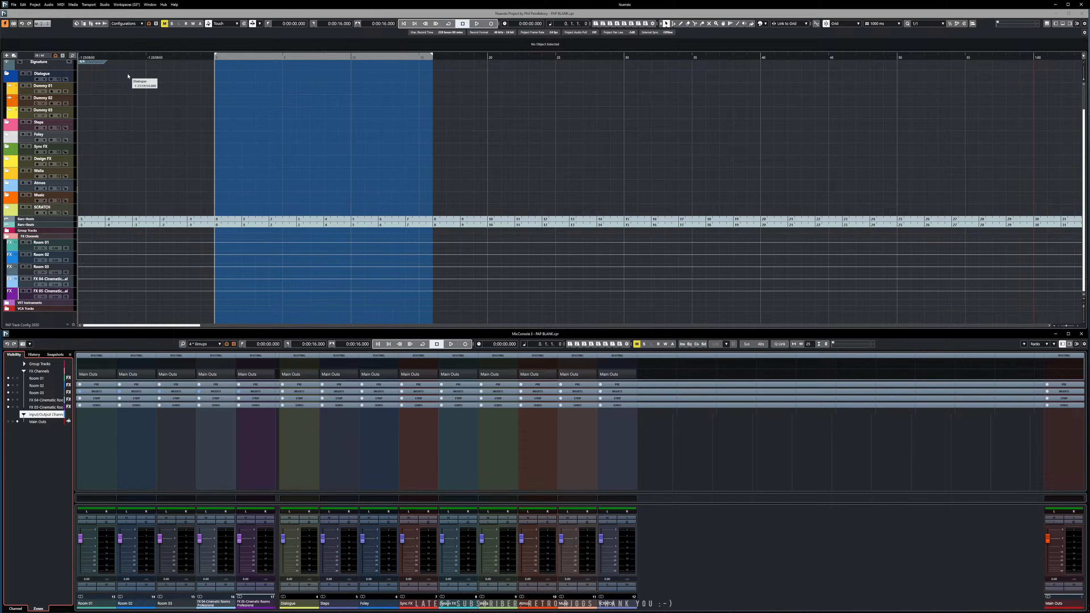
Step: Zoom the project timeline out so the whole 1 Minute marker fits in view with space after it
scroll(334, 78, up, 2)
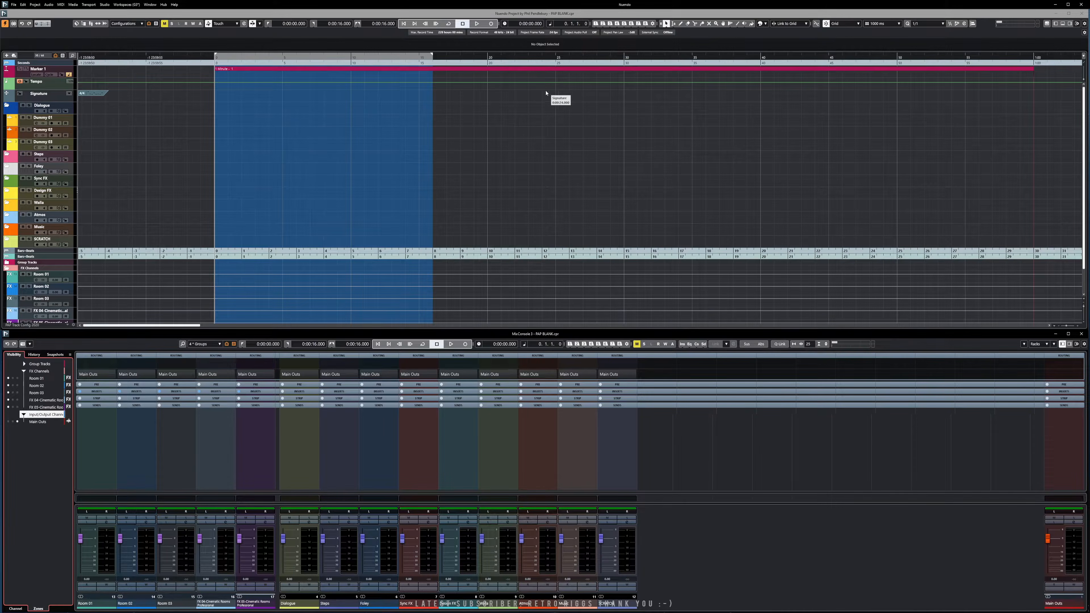
key(g)
key(g)
key(g)
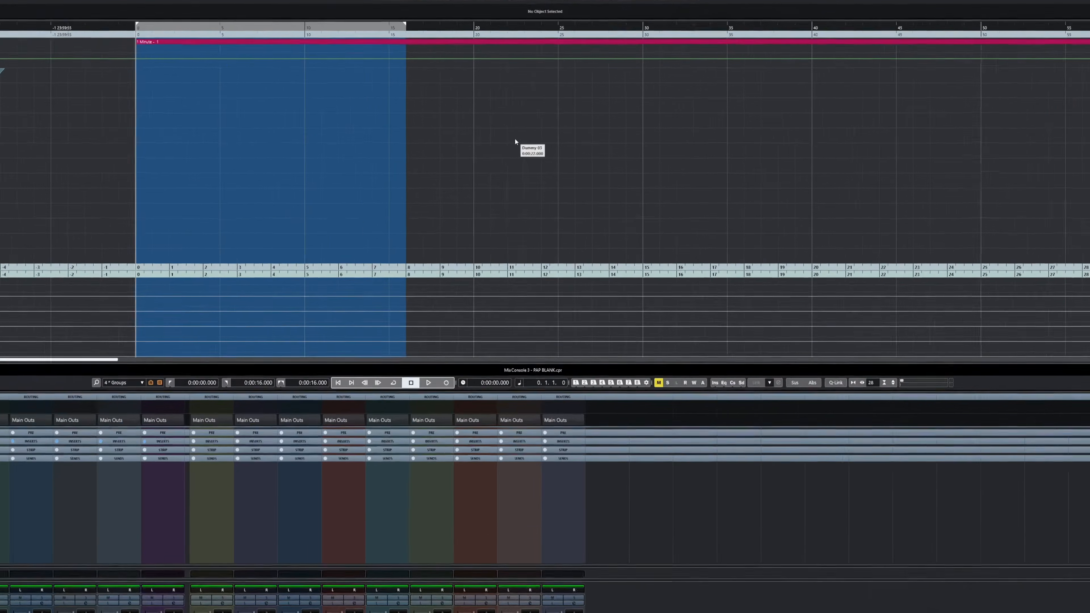
key(h)
key(h)
key(h)
key(h)
key(h)
click(518, 156)
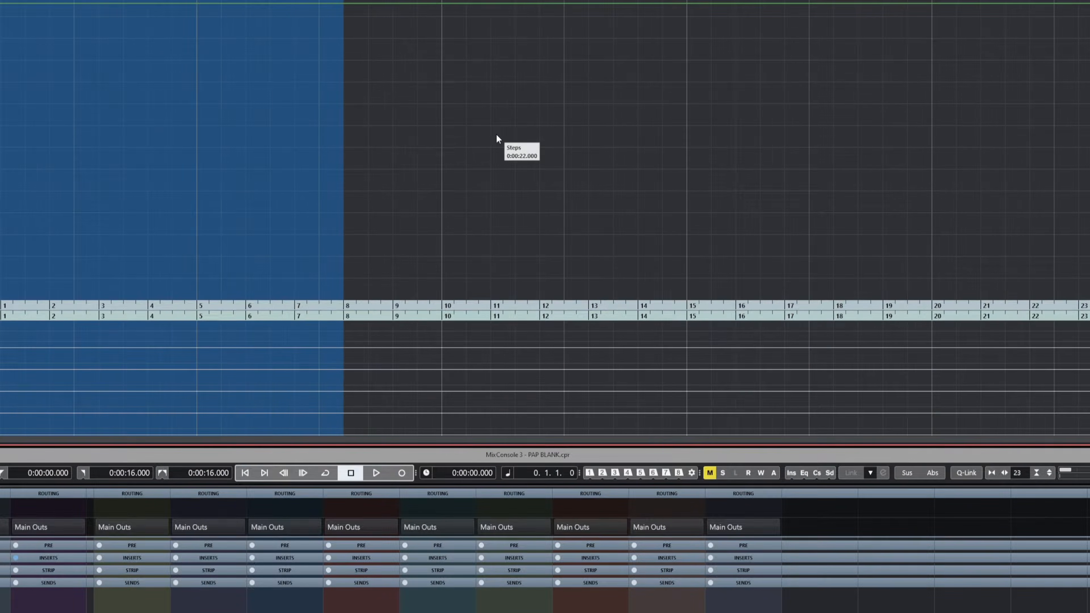
key(g)
key(g)
key(g)
key(g)
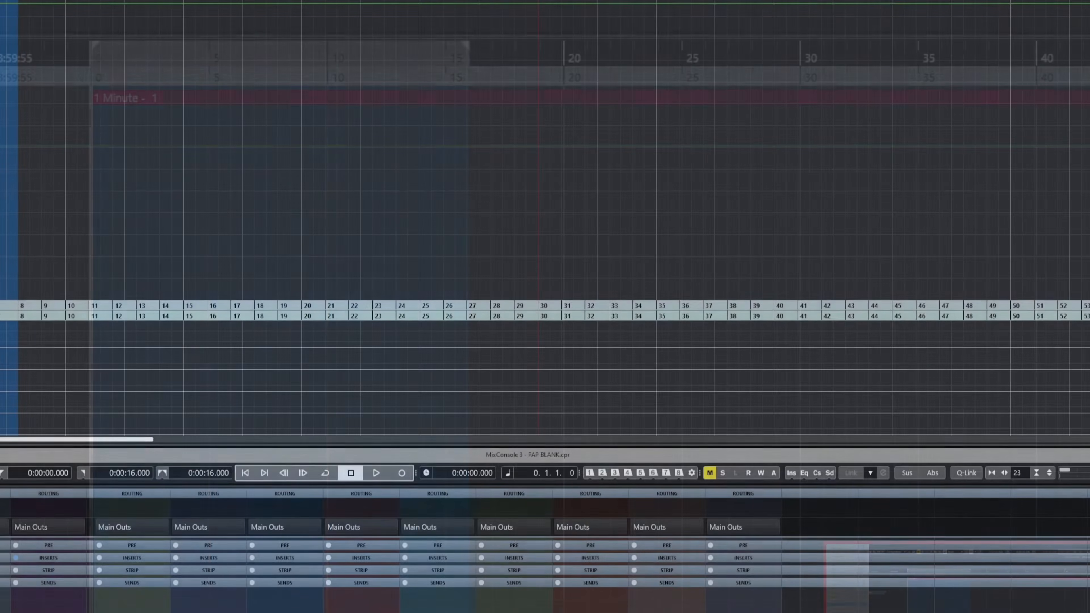
Step: Examine PAP Empty Session Folders.npr, the template categories and the ATMOS folder in the Save as Template dialog, and cancel it
drag(221, 158, 560, 191)
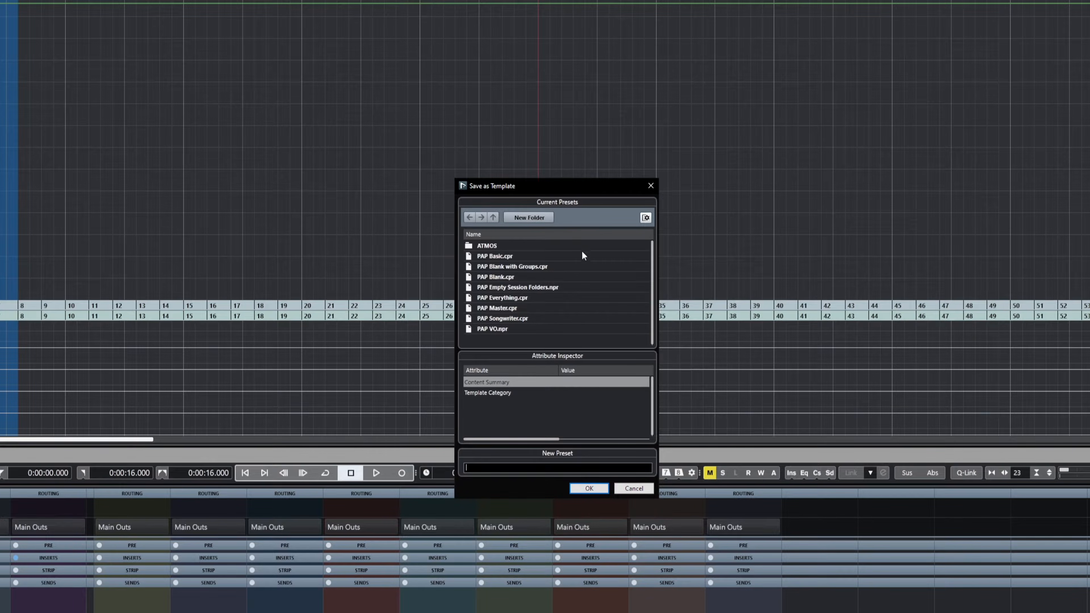
click(528, 289)
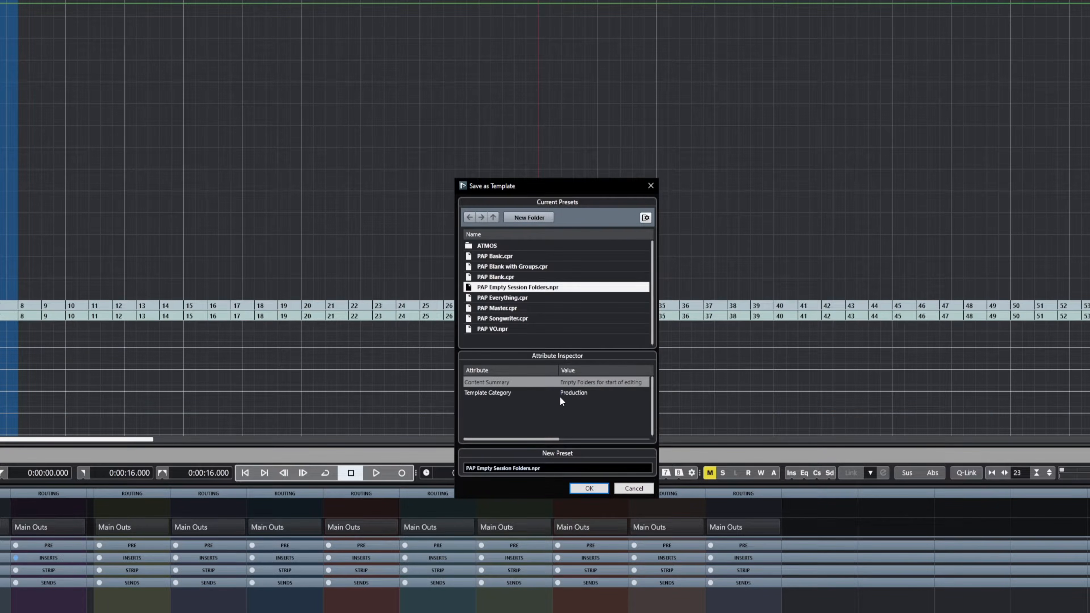
click(577, 392)
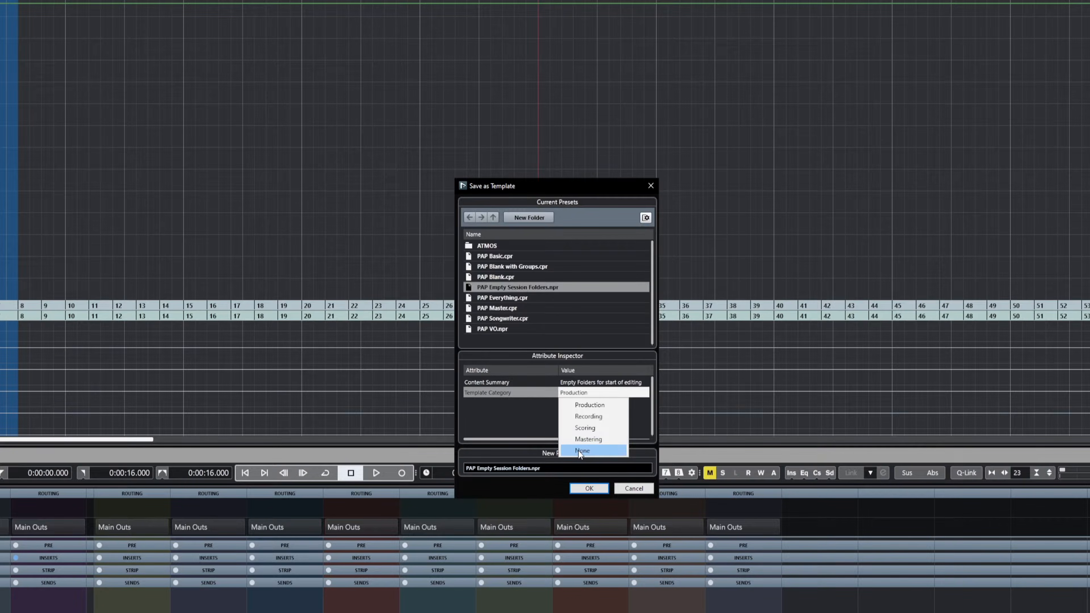
click(533, 427)
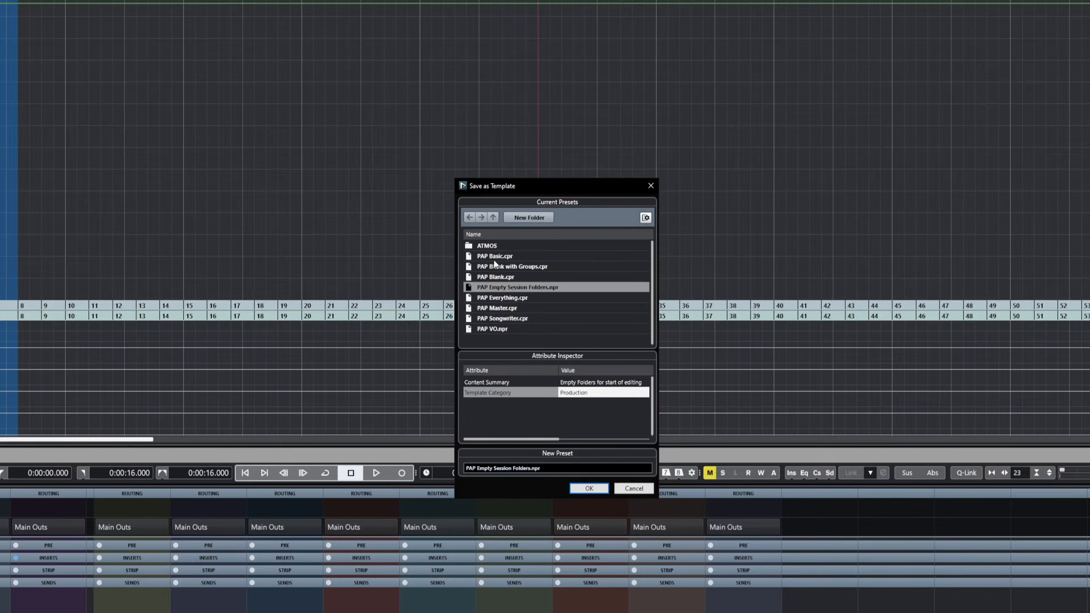
double_click(485, 245)
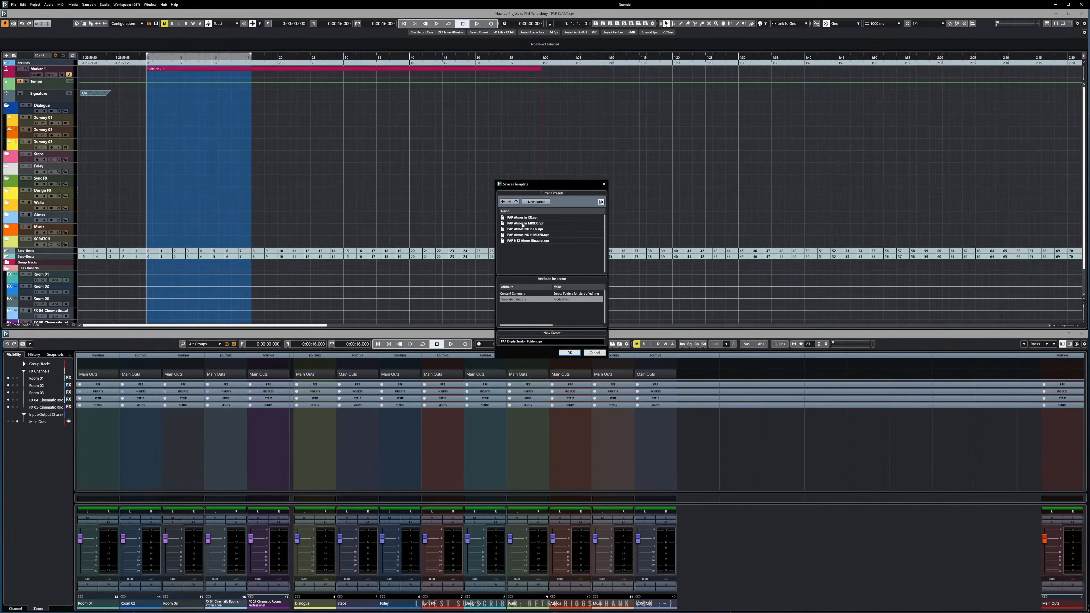
click(516, 202)
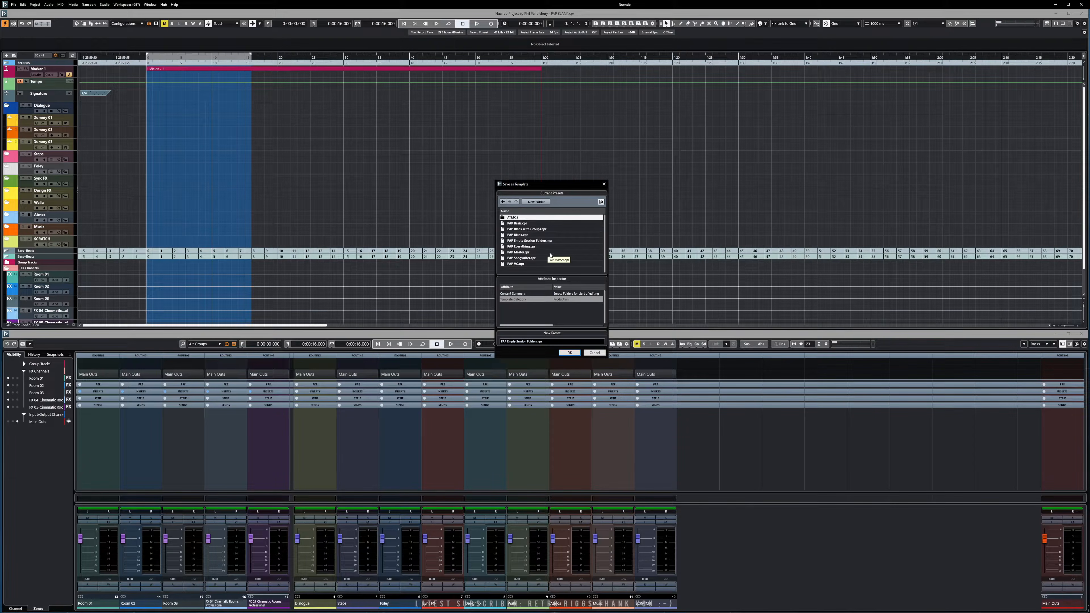
click(531, 241)
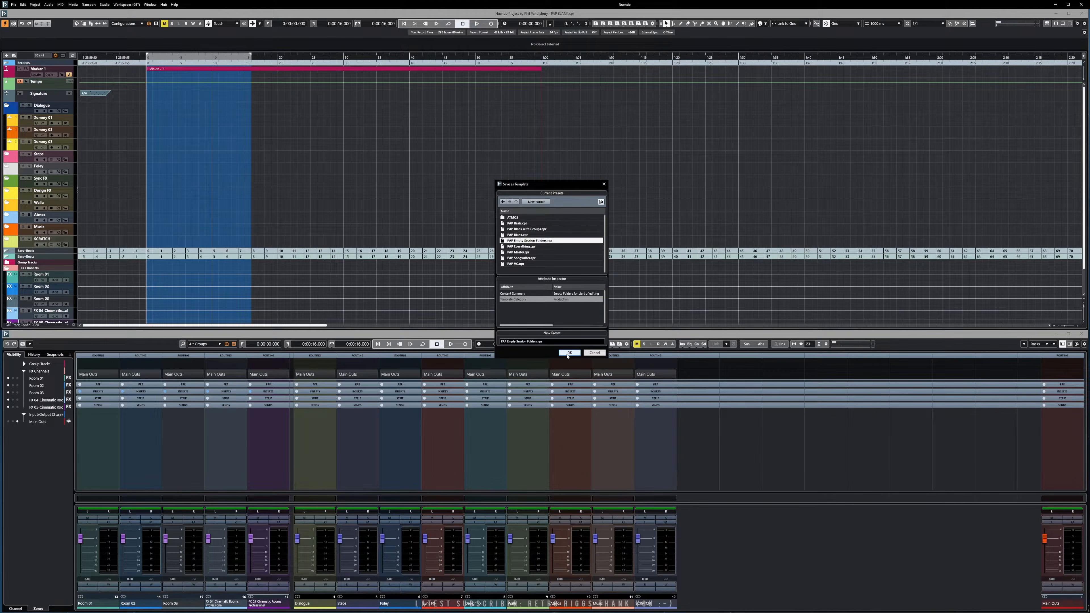
click(594, 353)
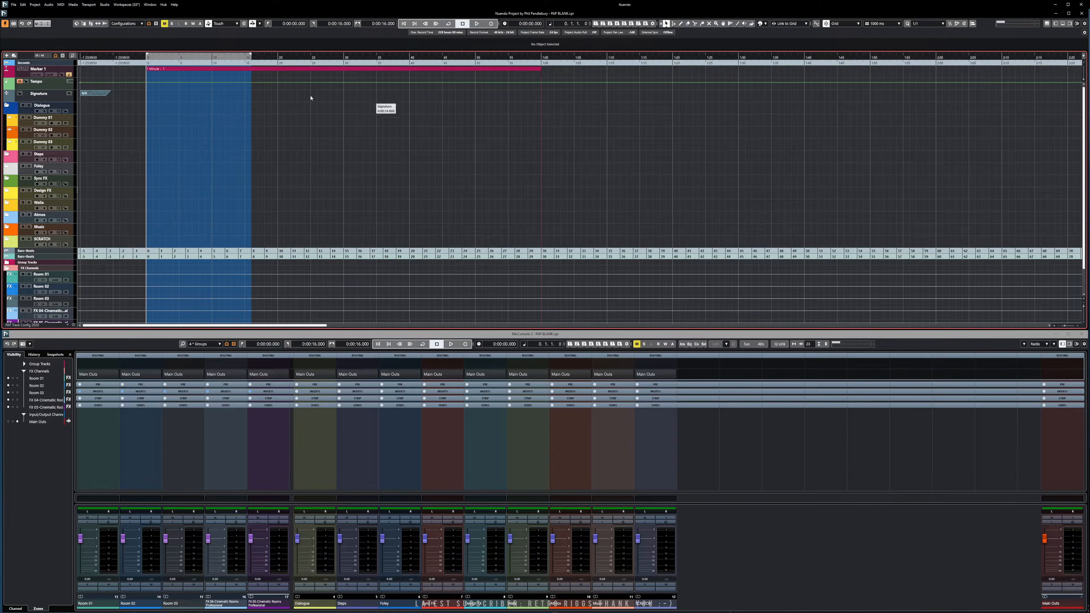
Step: Close the PAP BLANK project and select the PAP Empty Session Folders template in the Hub
click(13, 5)
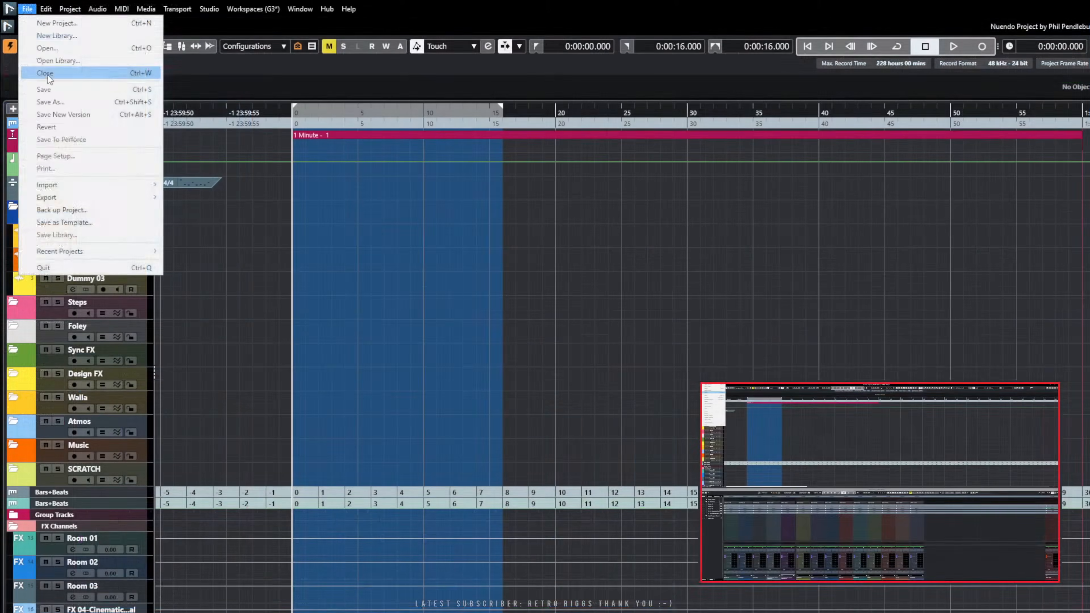
click(45, 73)
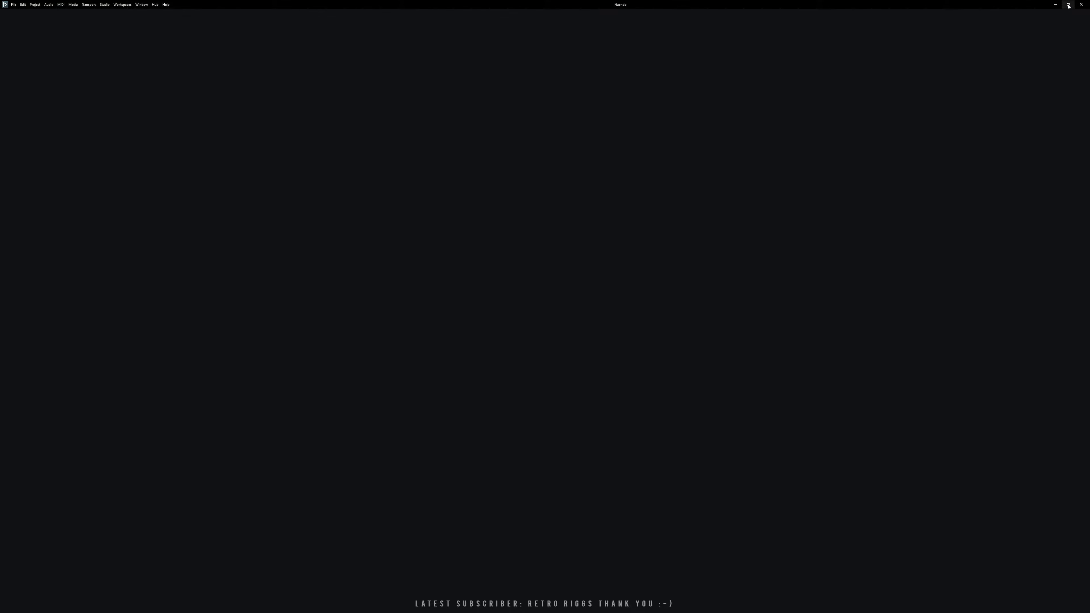
click(154, 5)
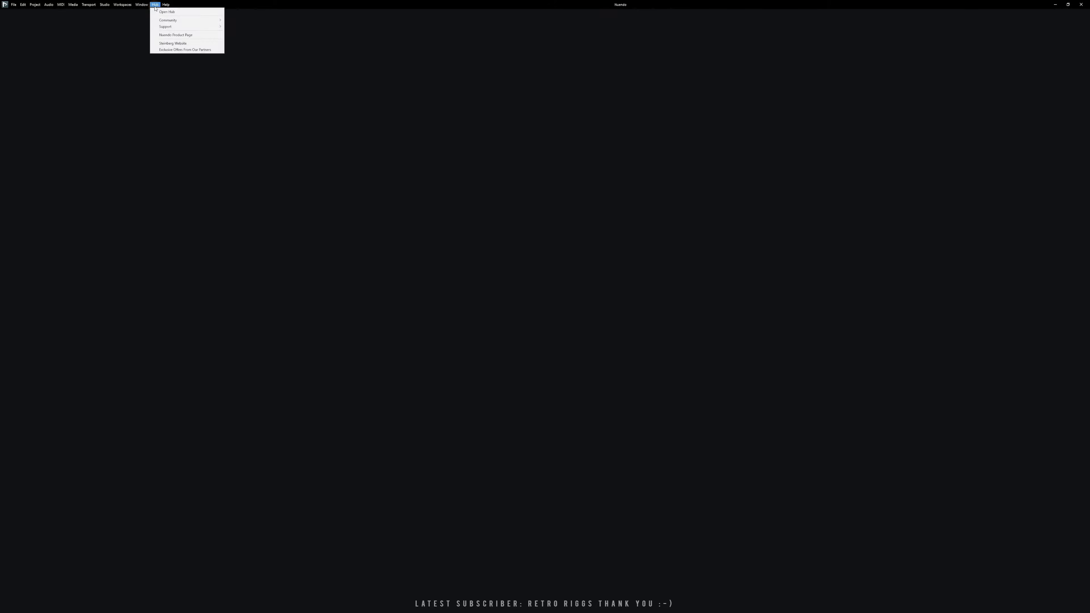
click(160, 12)
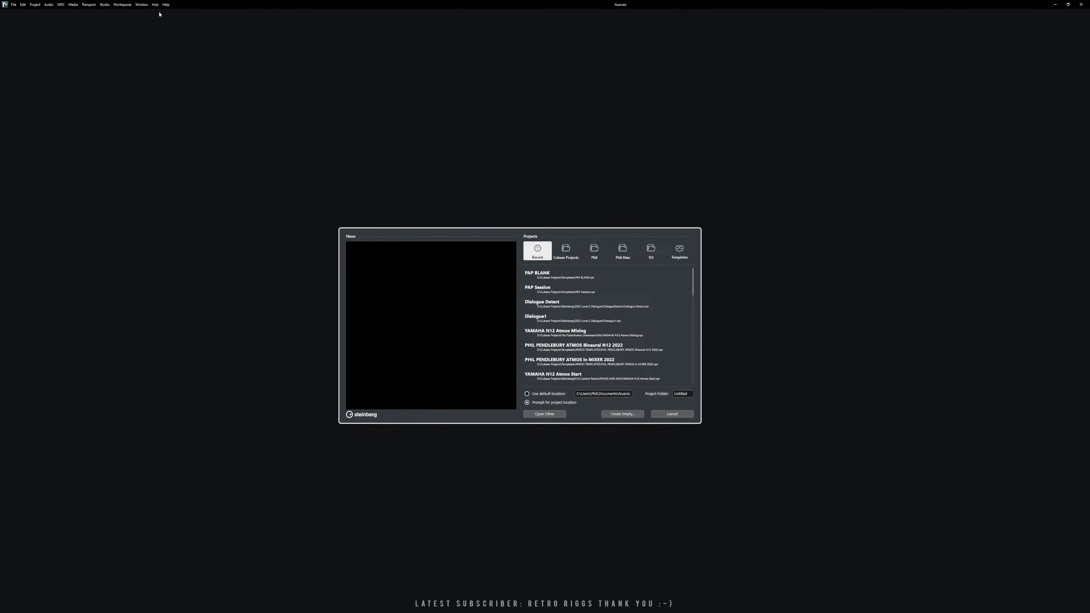
click(678, 254)
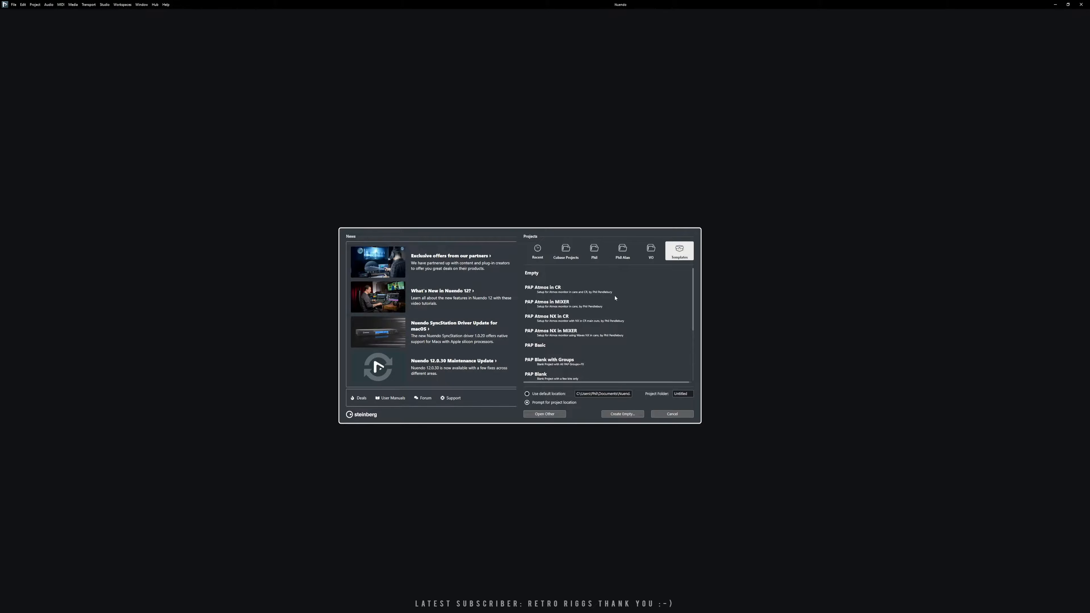
scroll(585, 303, down, 1)
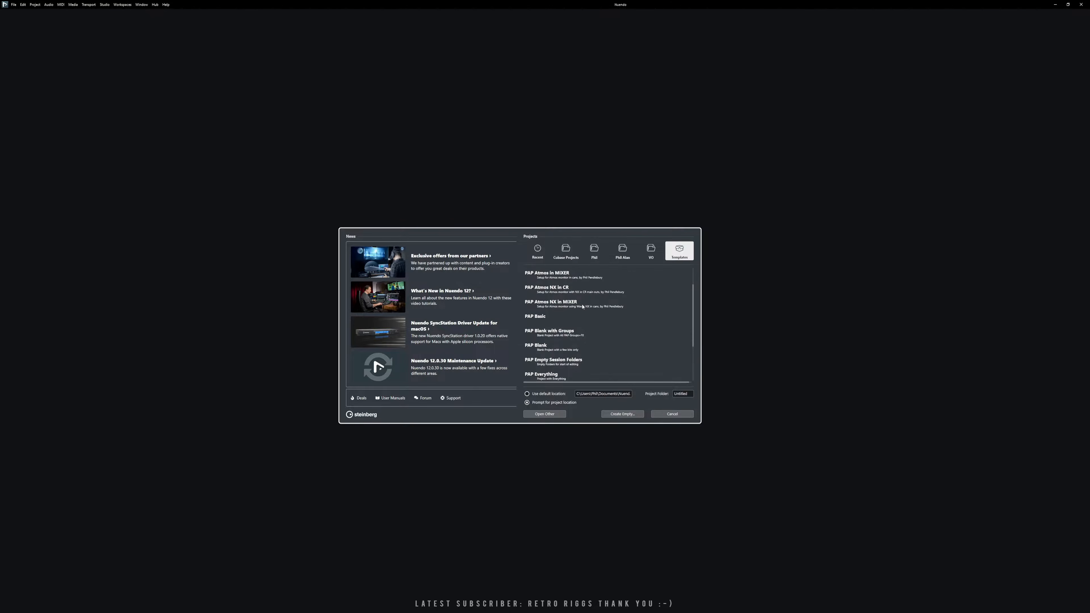
scroll(570, 308, down, 1)
click(554, 337)
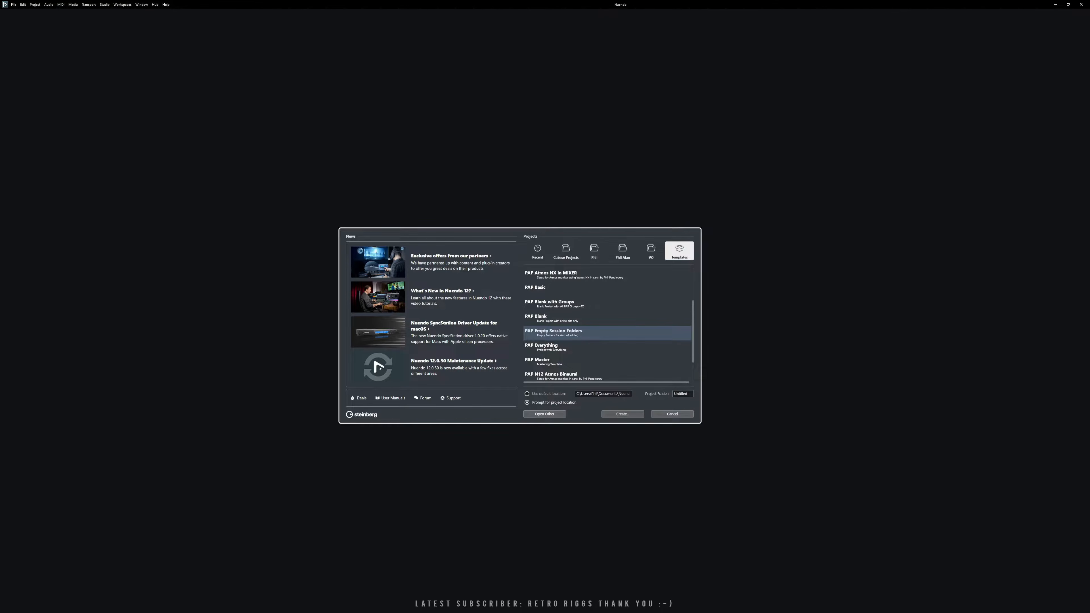
Step: Switch to File Explorer, create a folder named LiveStreamDL inside 2022 JuneLS Dialogue and open it
click(190, 595)
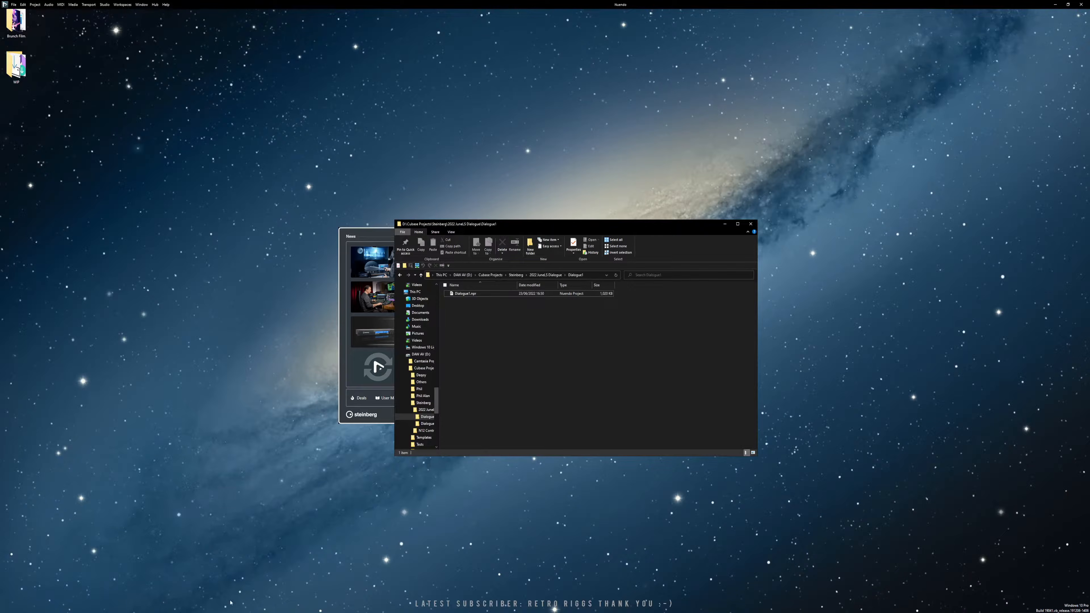
key(alt+Up)
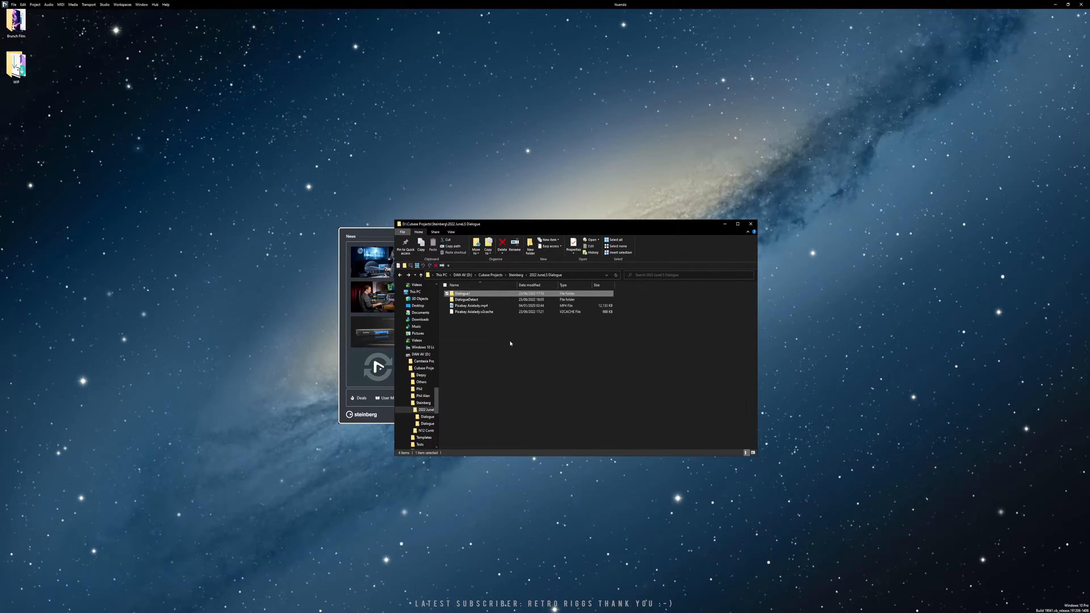
right_click(471, 342)
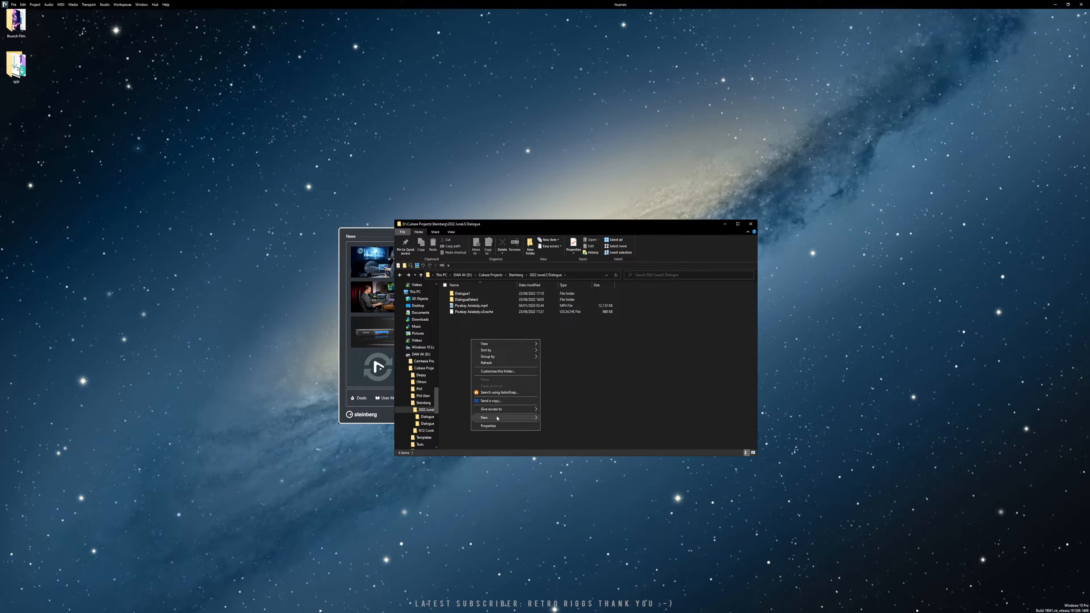
mouse_move(515, 417)
click(552, 419)
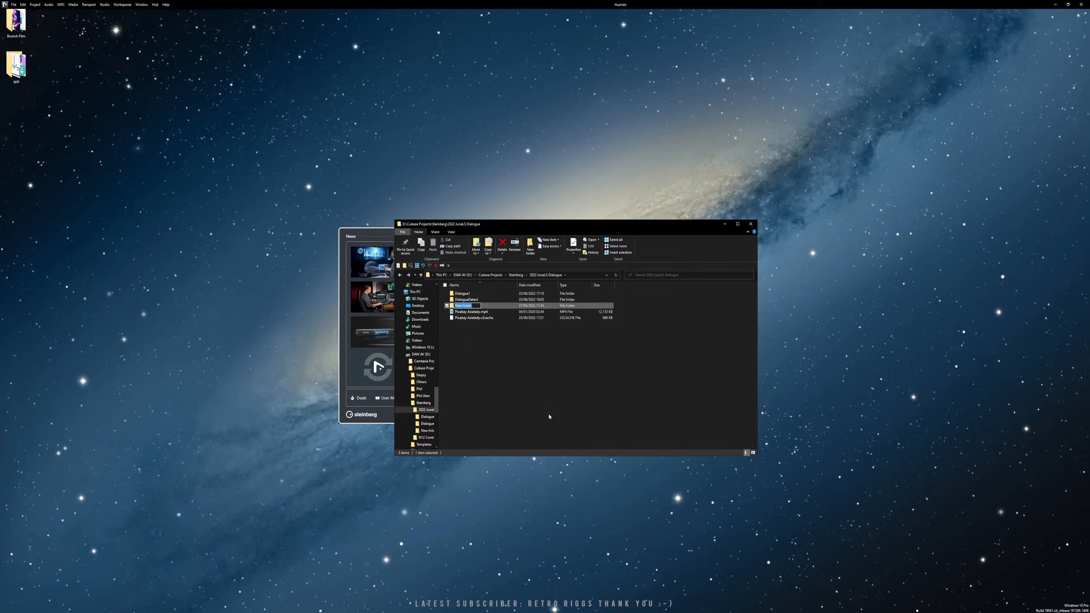
text(LiveStreamDL)
click(489, 352)
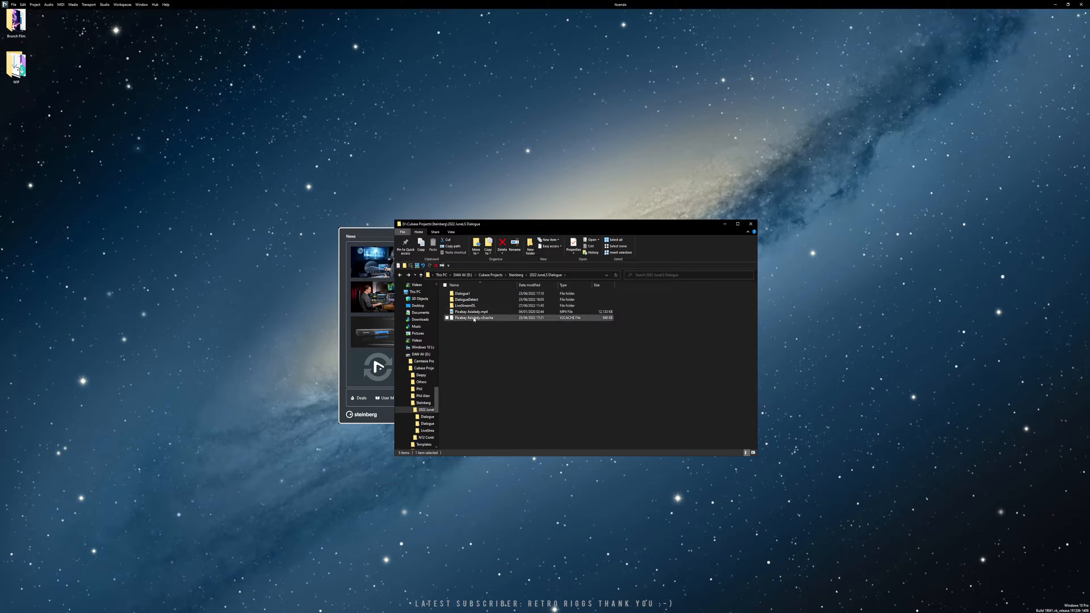
double_click(470, 306)
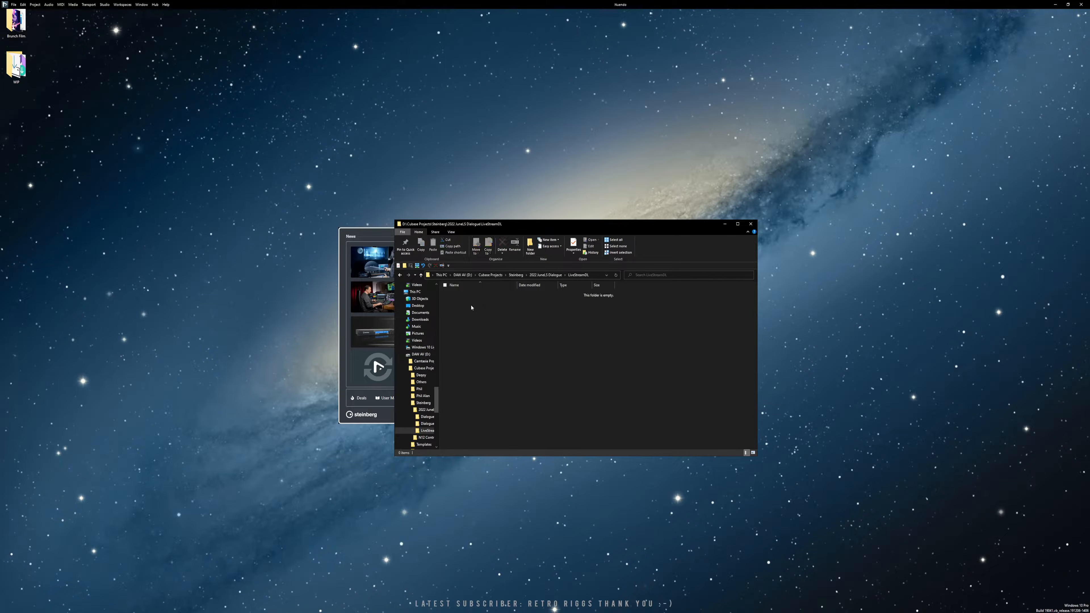
Step: Start creating the project from the selected template and point the Set Project Folder dialog to the LiveStreamDL folder open in File Explorer
click(389, 235)
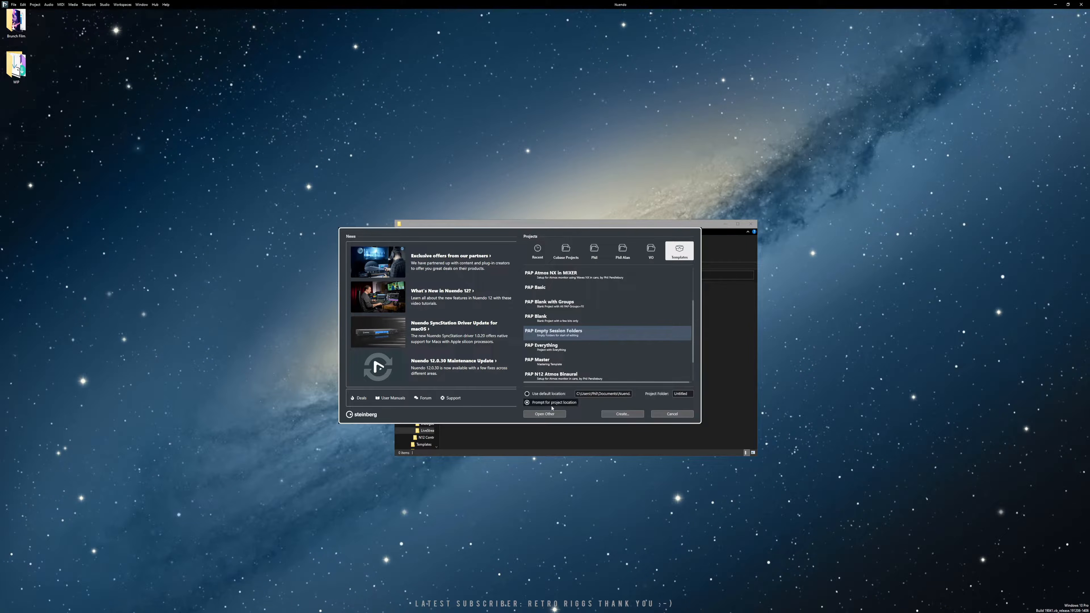
click(623, 414)
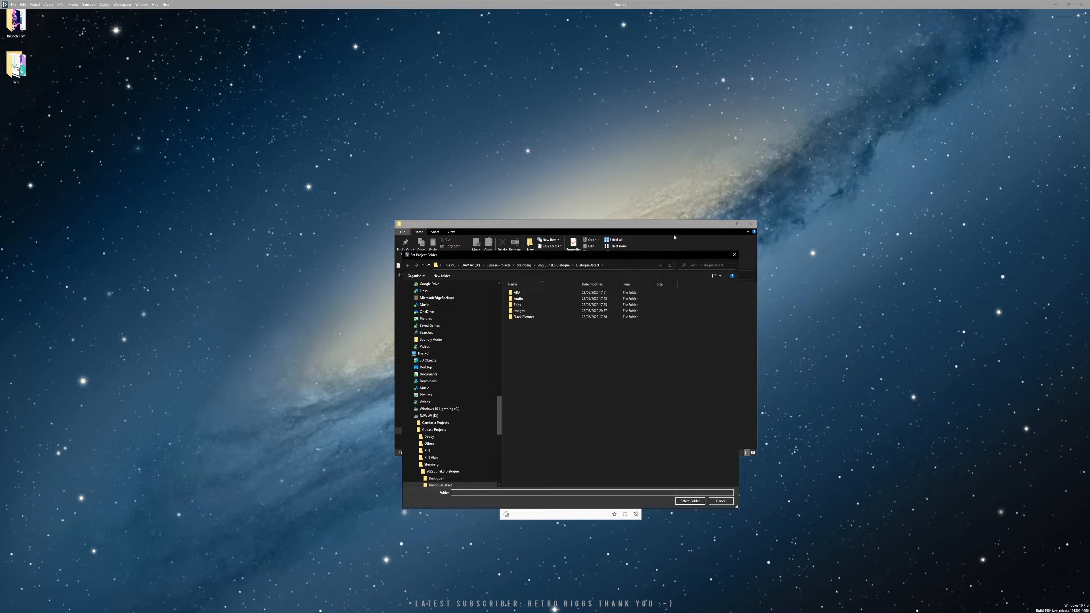
click(659, 234)
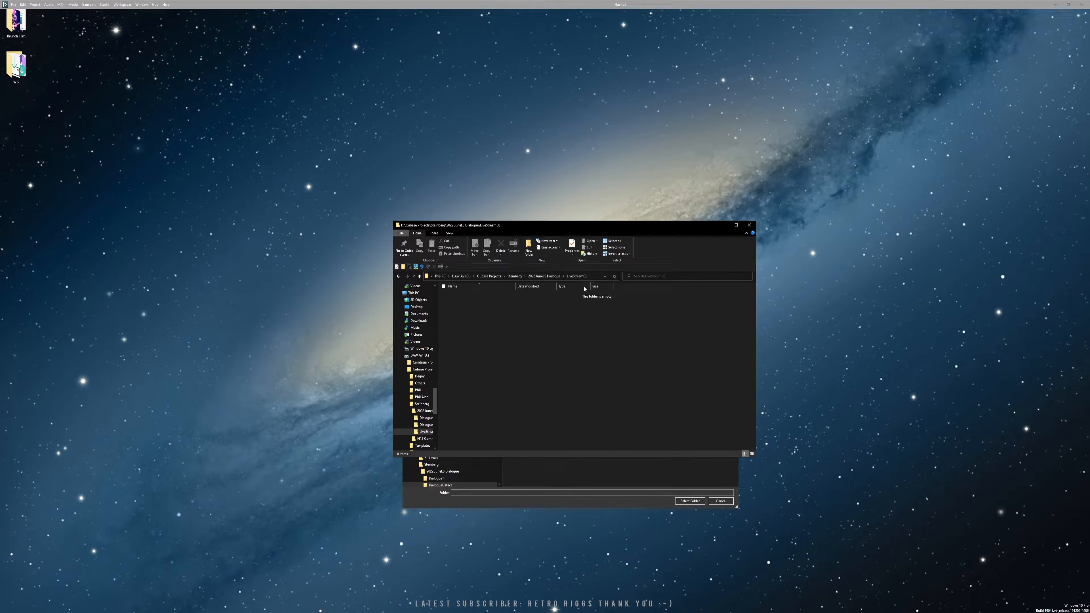
drag(566, 227, 473, 178)
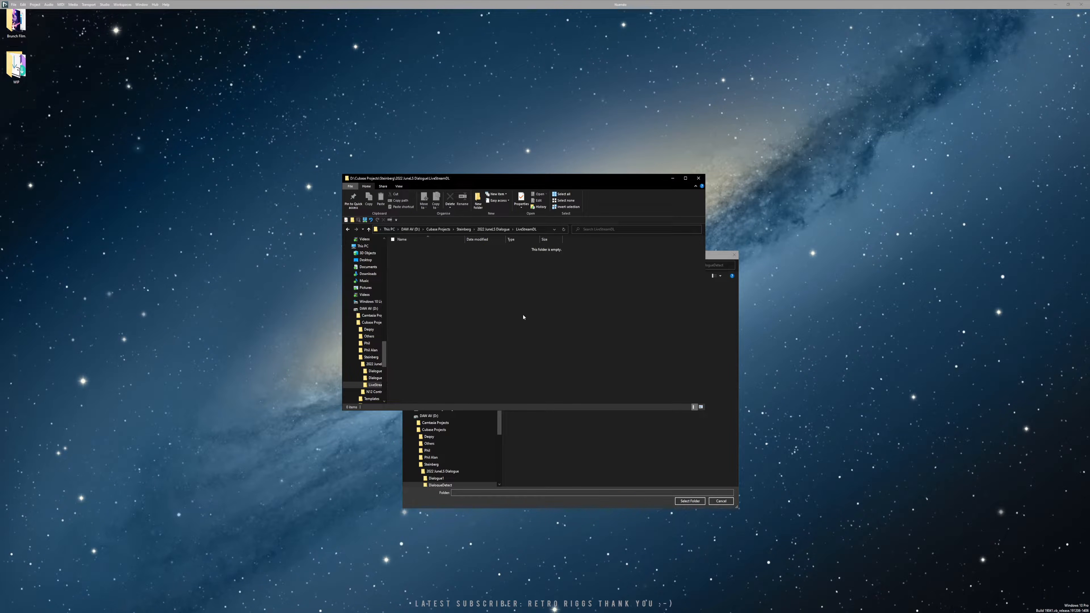
click(575, 440)
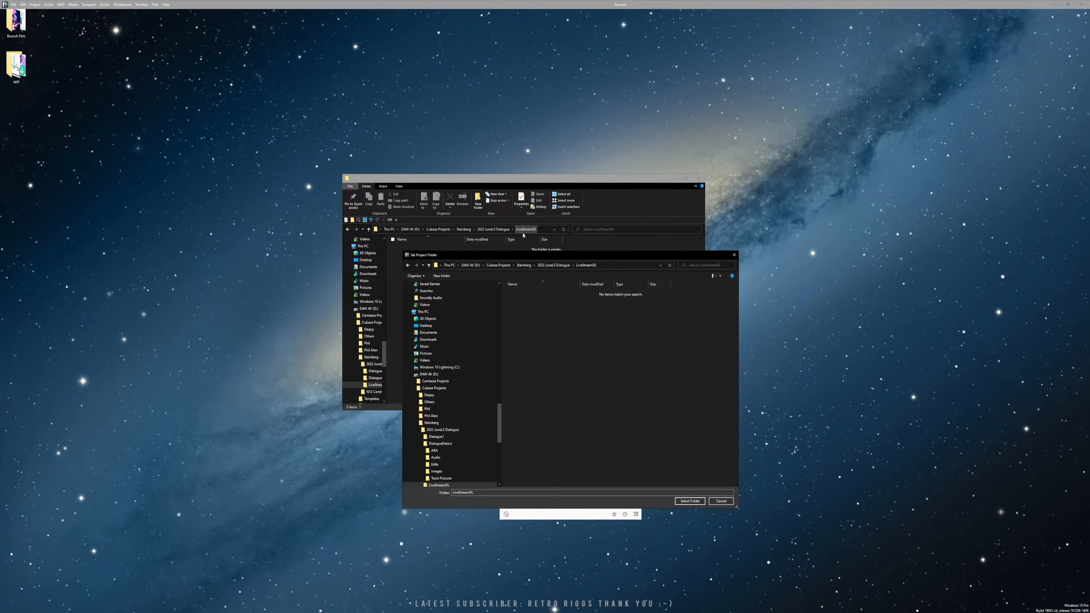
Step: Go to the Steinberg folder in File Explorer and have the Set Project Folder dialog follow it
click(463, 230)
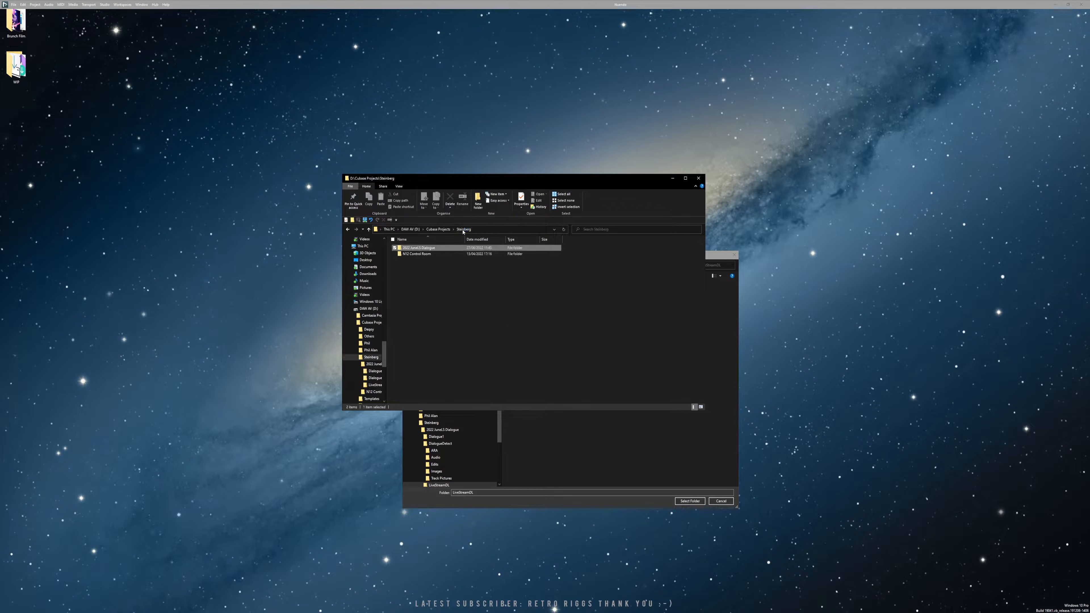
click(551, 436)
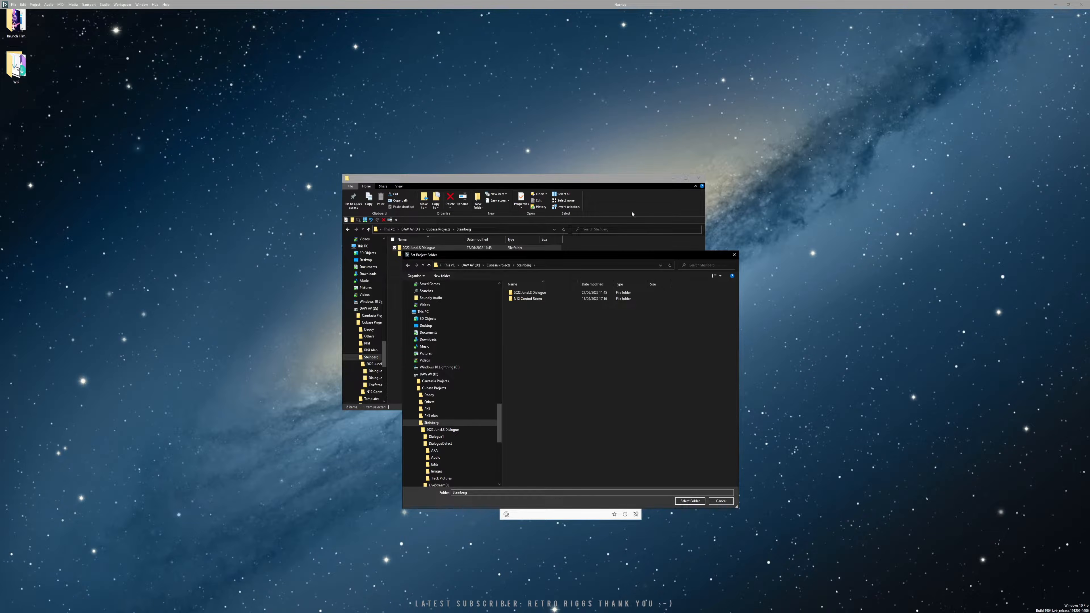
Step: Reopen LiveStreamDL through 2022 JuneLS Dialogue in File Explorer and confirm it as the project folder
click(640, 203)
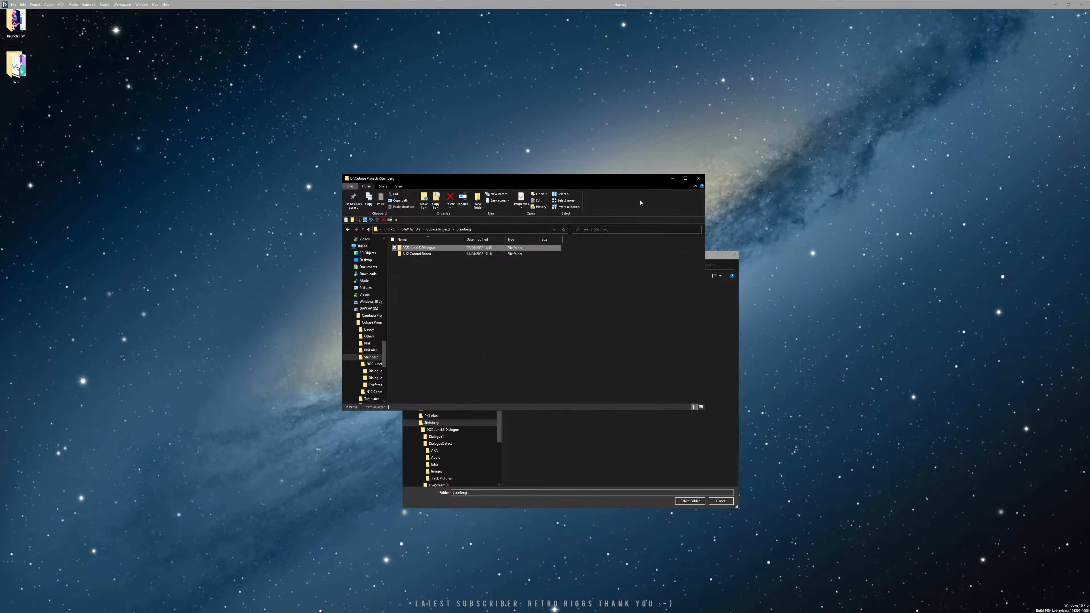
double_click(421, 248)
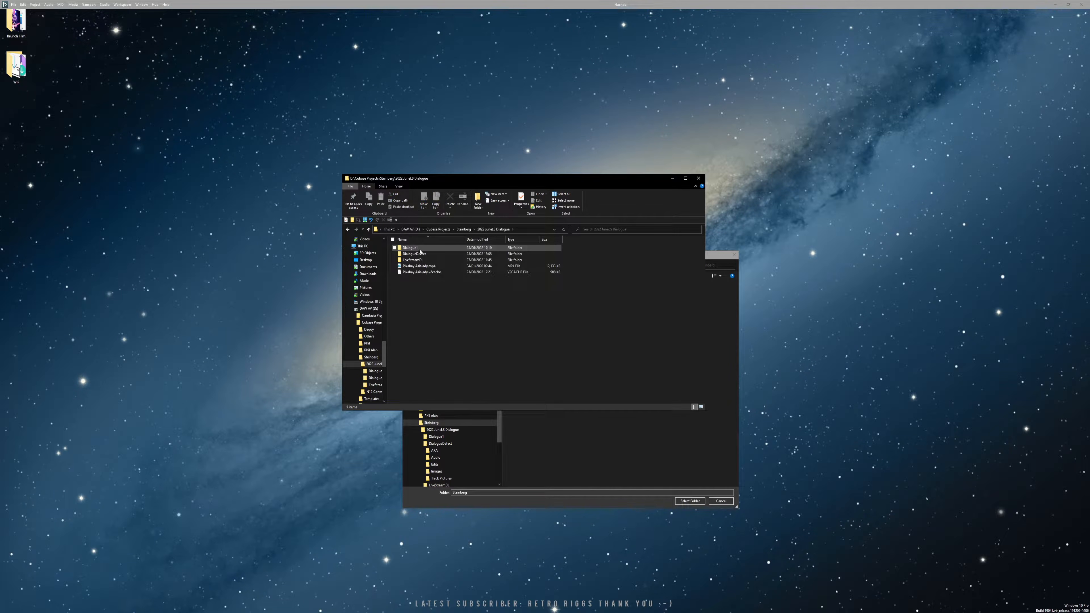
click(417, 261)
double_click(418, 260)
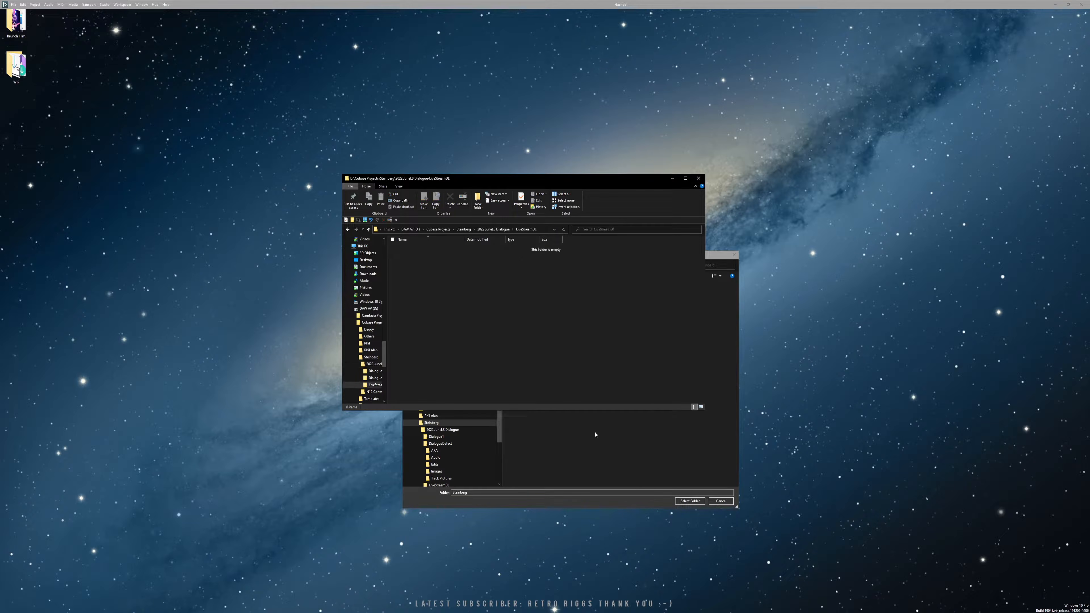
click(609, 430)
click(689, 500)
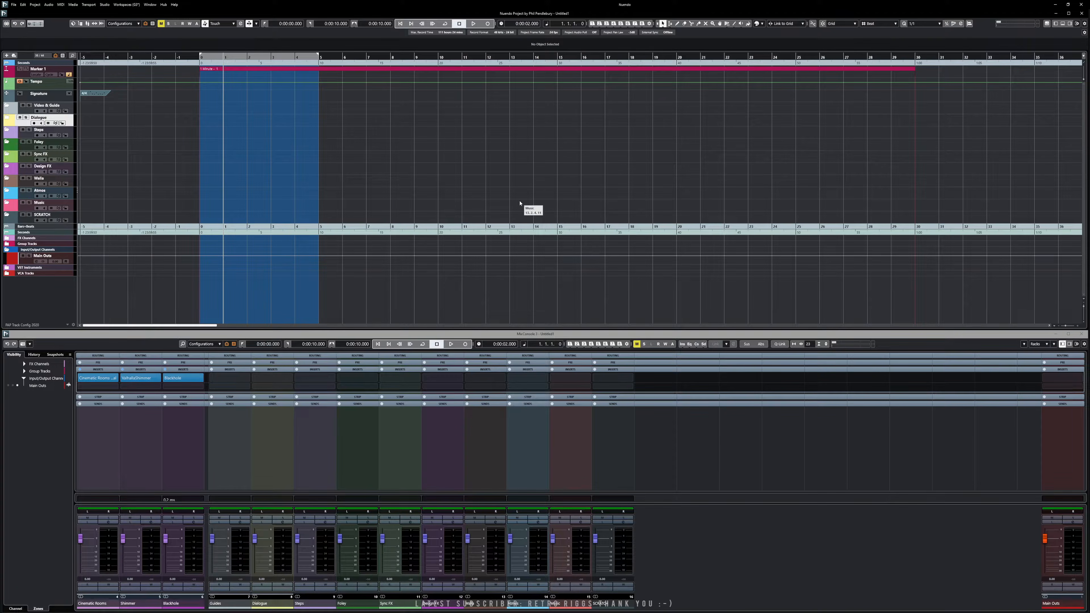
Step: Save the new project as Livestreamdl in the LiveStreamDL folder
click(13, 5)
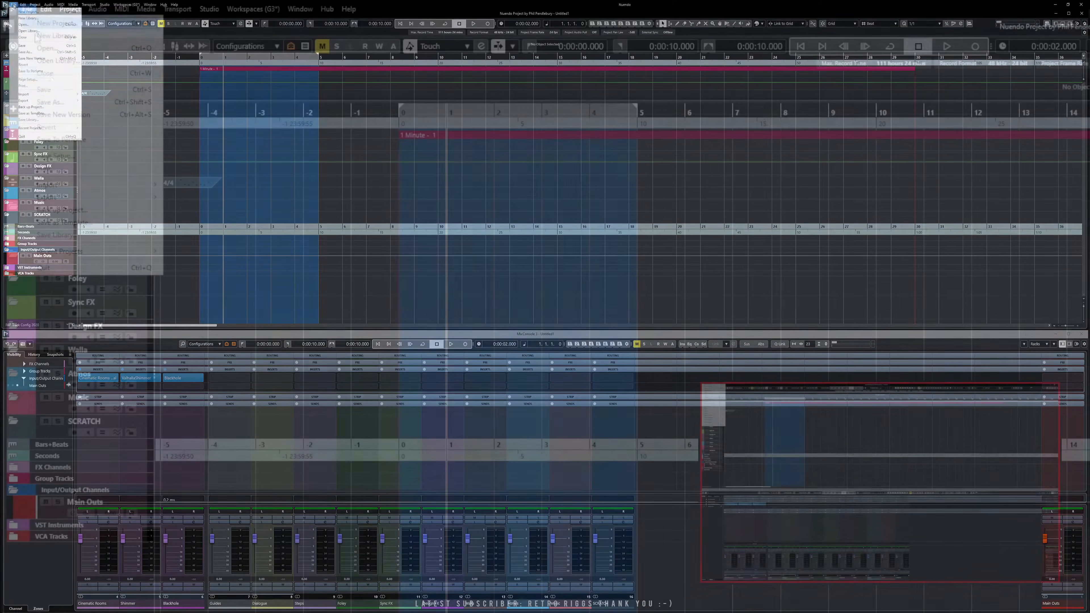
click(25, 45)
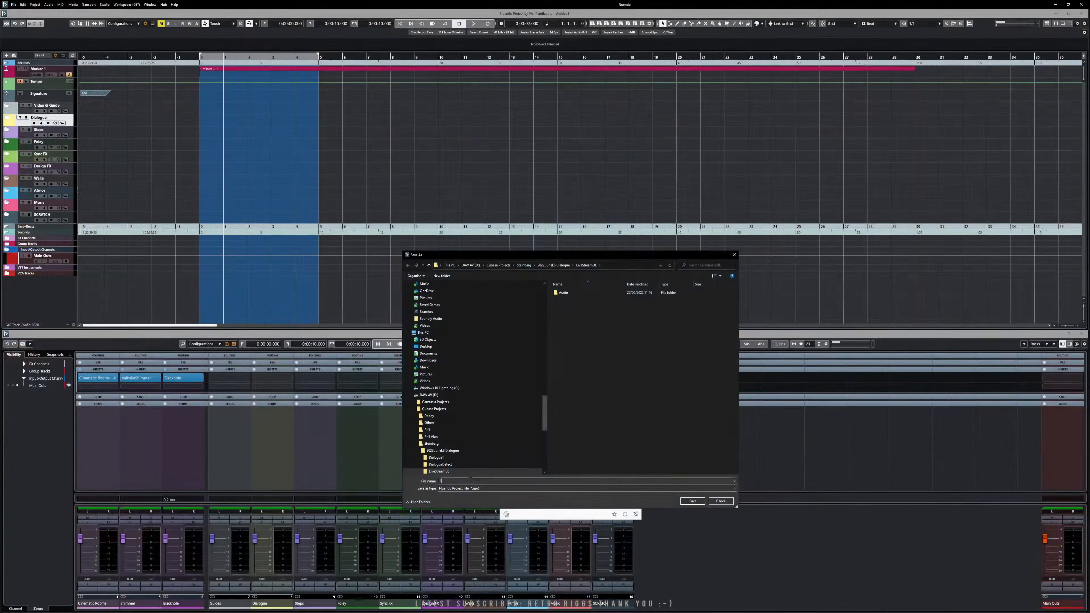
text(Livestarem)
text(dl)
click(453, 481)
click(691, 502)
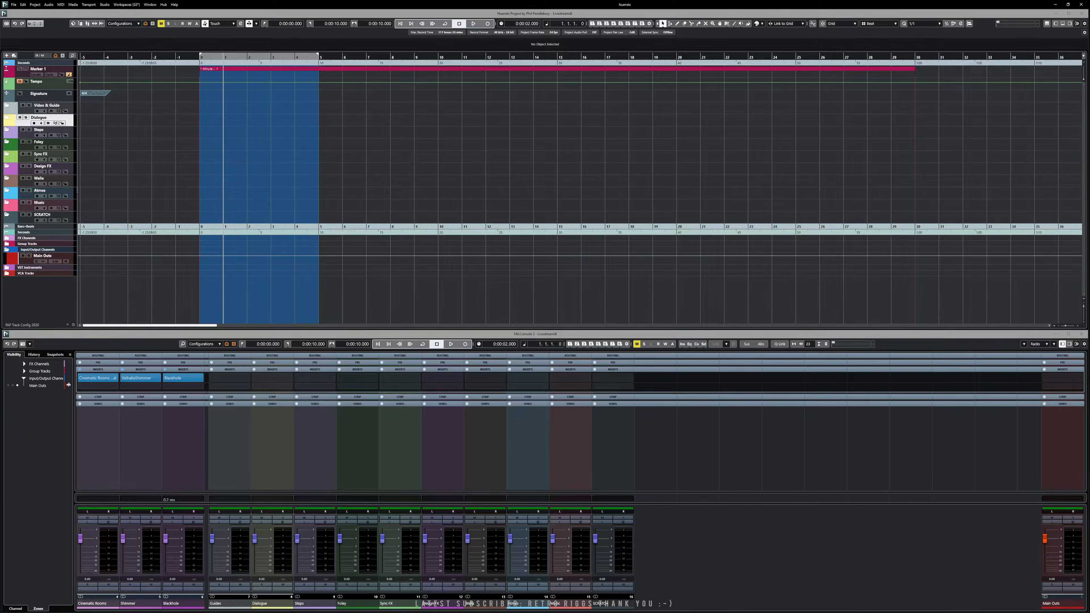
Step: Examine the saved project file and the Audio folder inside LiveStreamDL in File Explorer, and close the window
click(267, 612)
drag(480, 178, 631, 216)
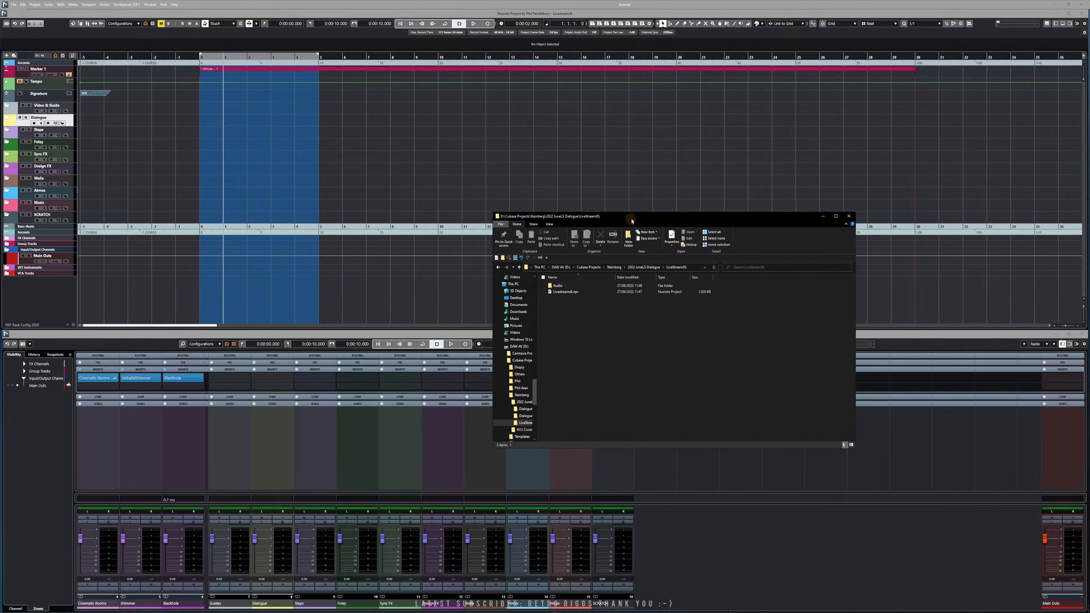
double_click(558, 285)
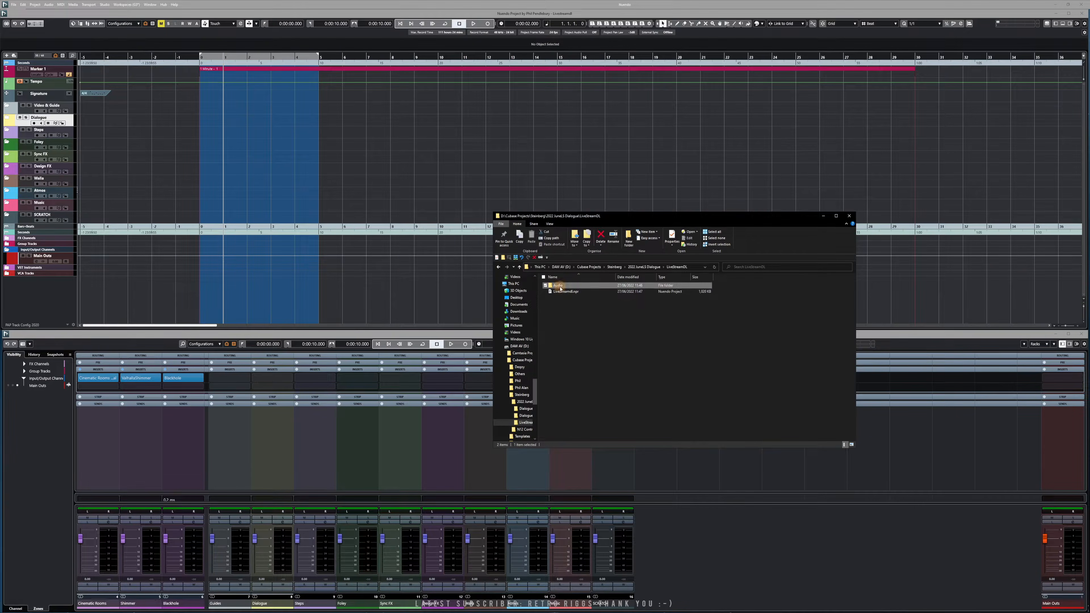
key(alt+Left)
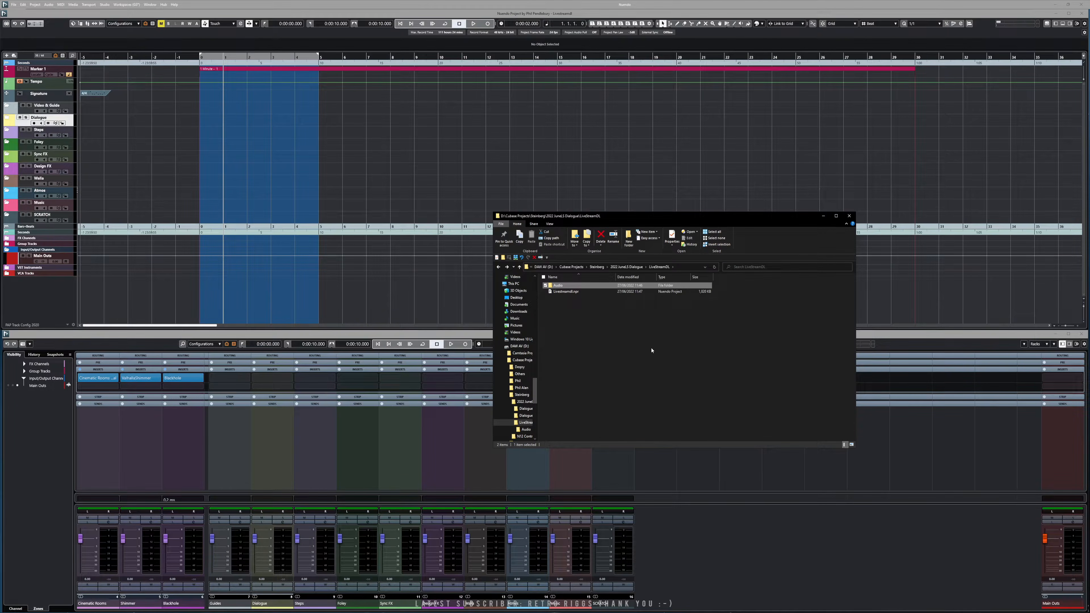
click(850, 217)
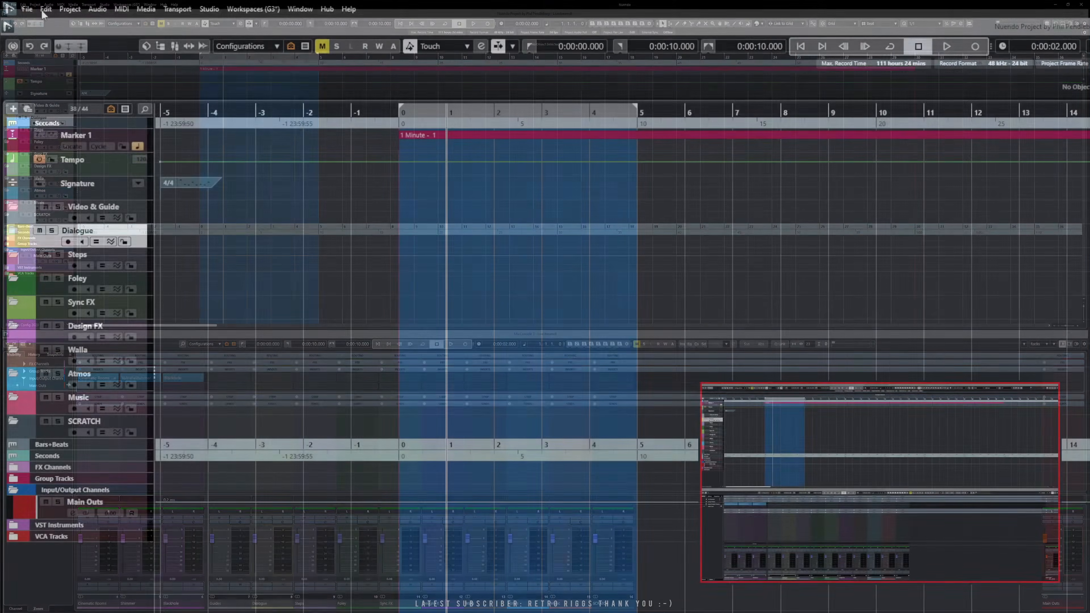
Step: Review the available import formats, including AAF, without importing anything
click(13, 5)
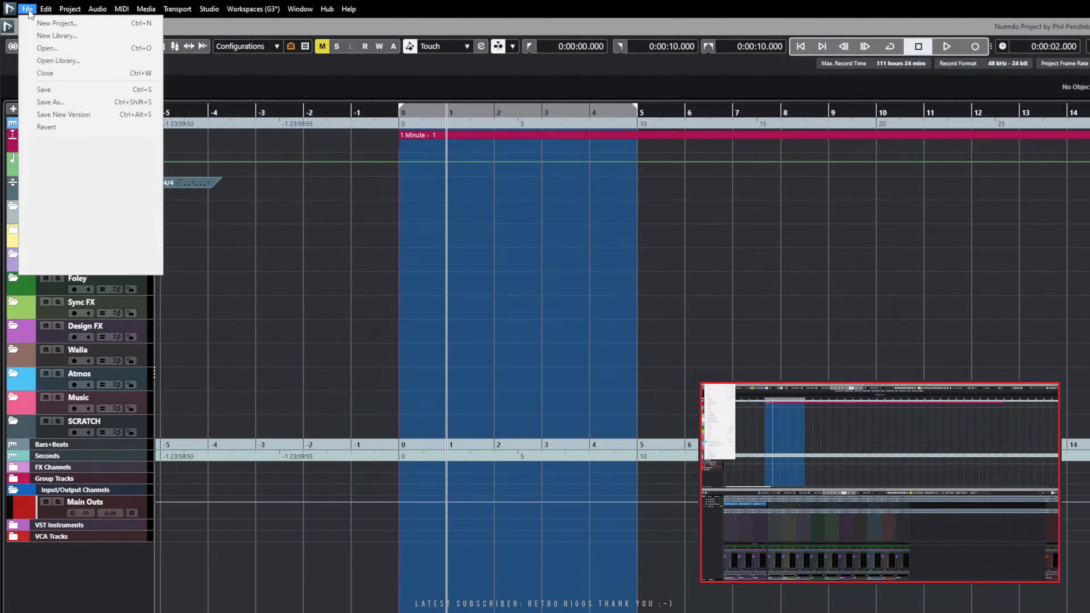
mouse_move(68, 189)
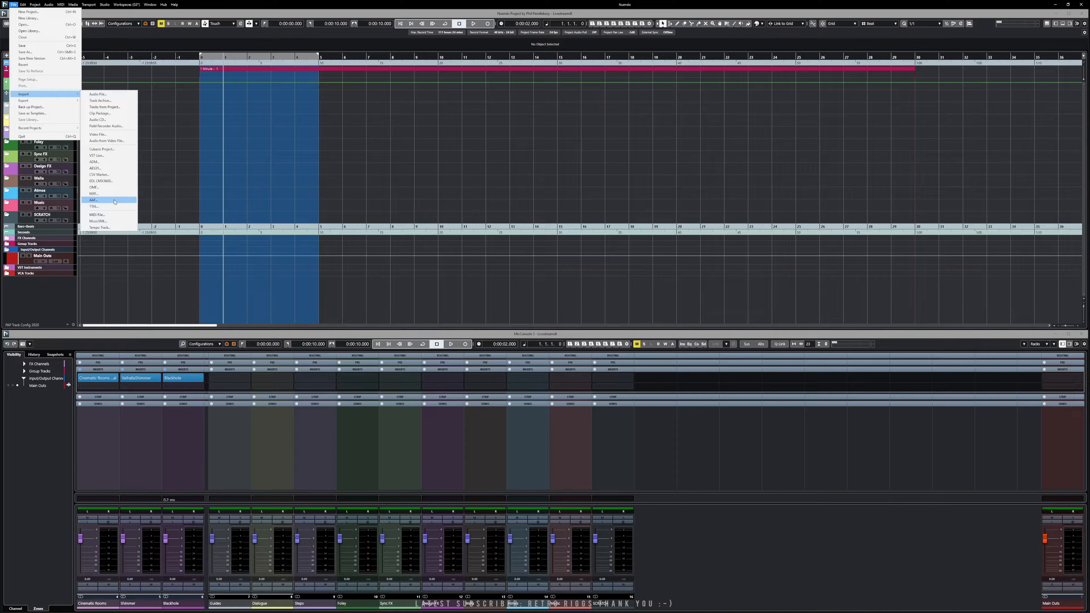
click(60, 291)
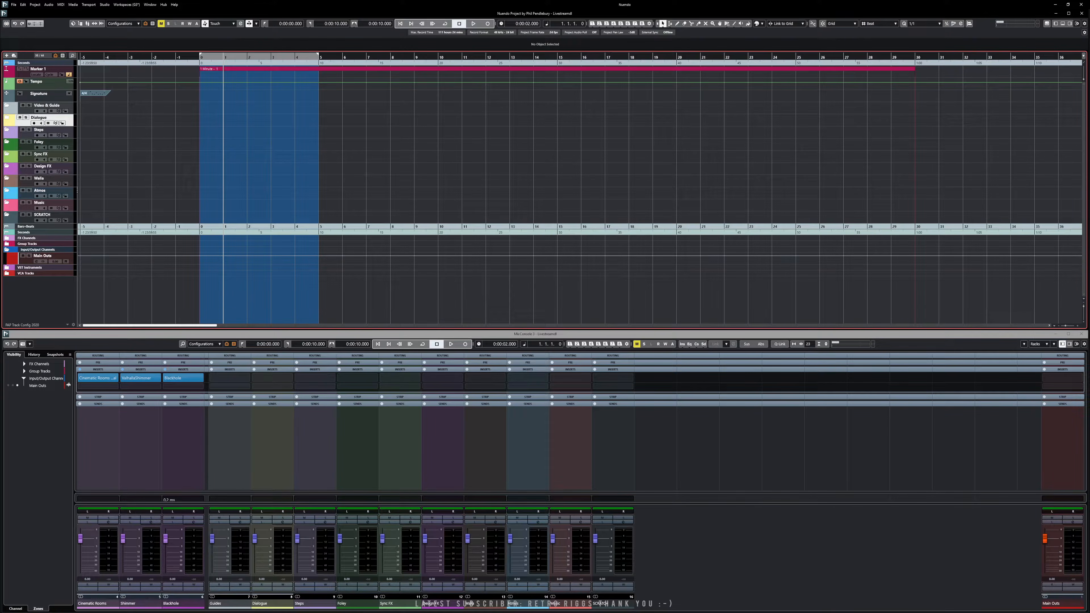
Step: Switch to File Explorer and import Pixabay Asialady.mp4 from 2022 JuneLS Dialogue into the Nuendo project at its start
key(alt+Tab)
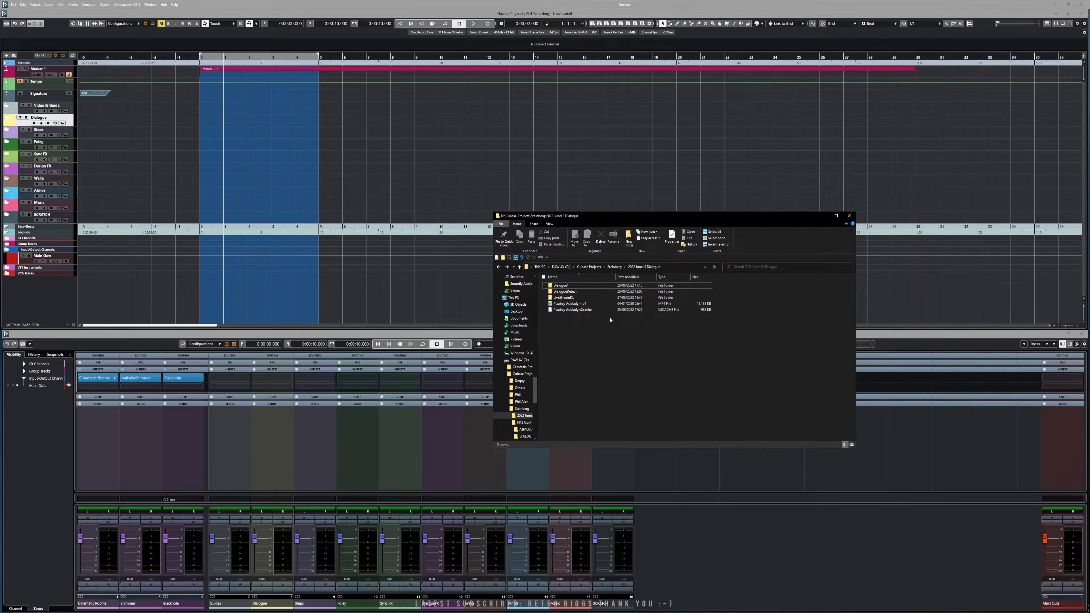
drag(595, 216, 603, 275)
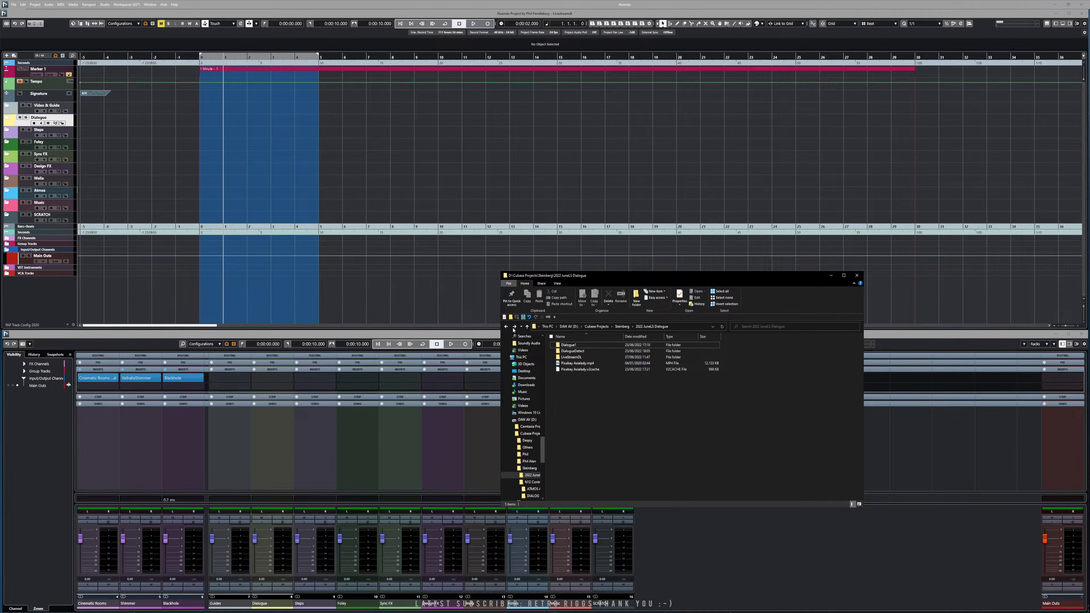
drag(585, 364, 200, 286)
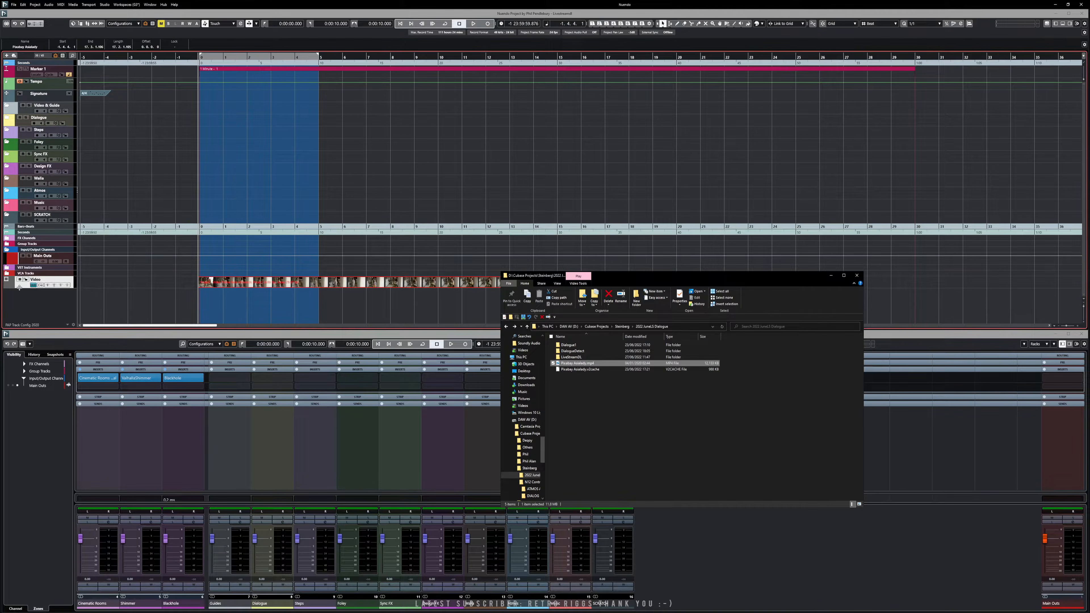
Step: Enlarge the video track and place it inside the Video & Guide folder track, putting the File Explorer window away
drag(19, 288, 19, 312)
drag(40, 95, 57, 146)
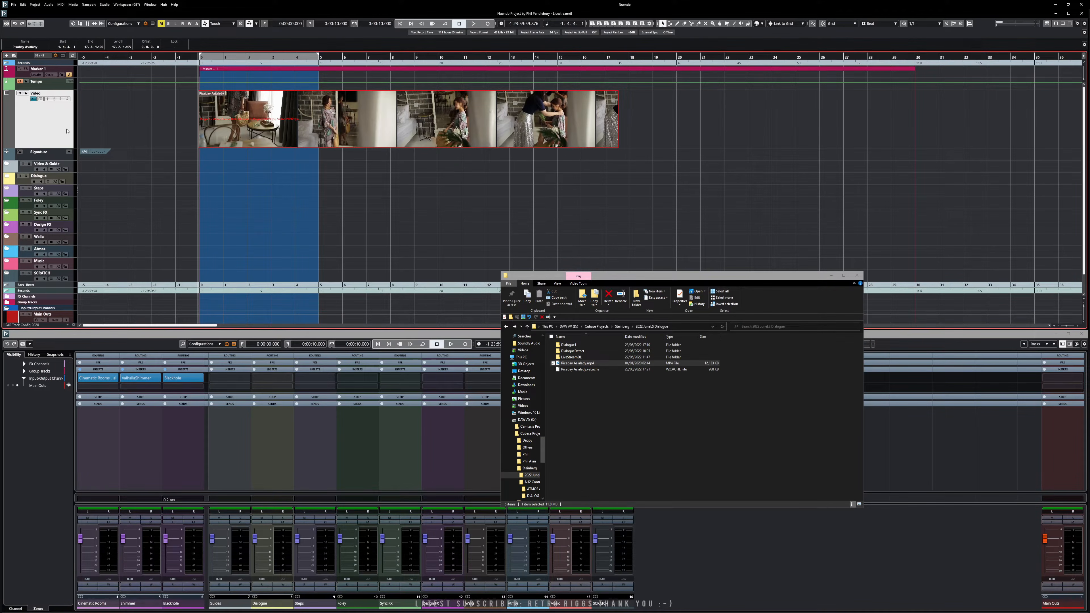
click(830, 276)
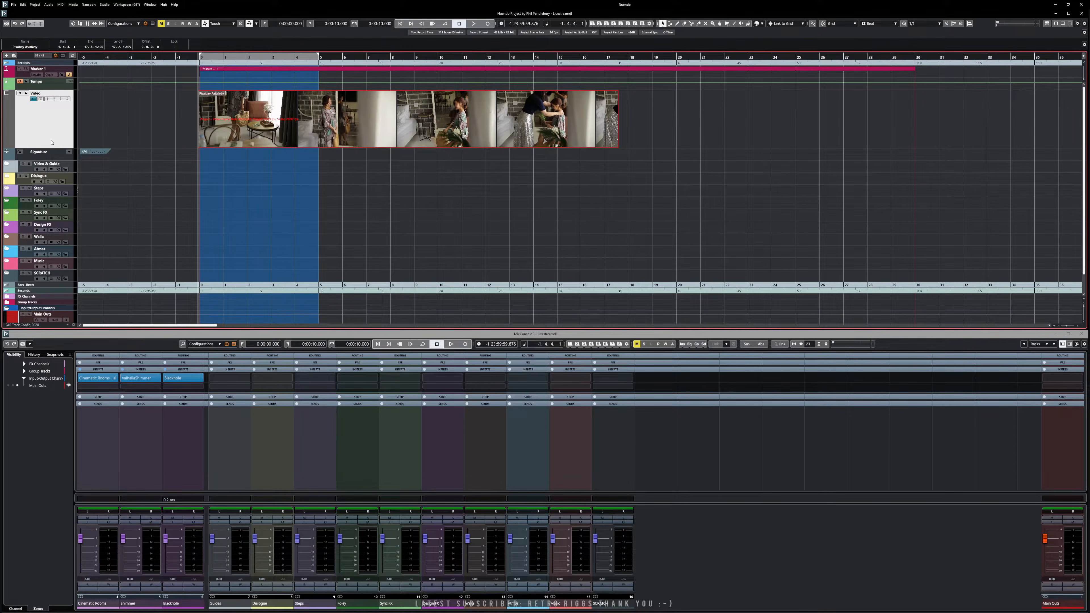
drag(36, 129, 41, 166)
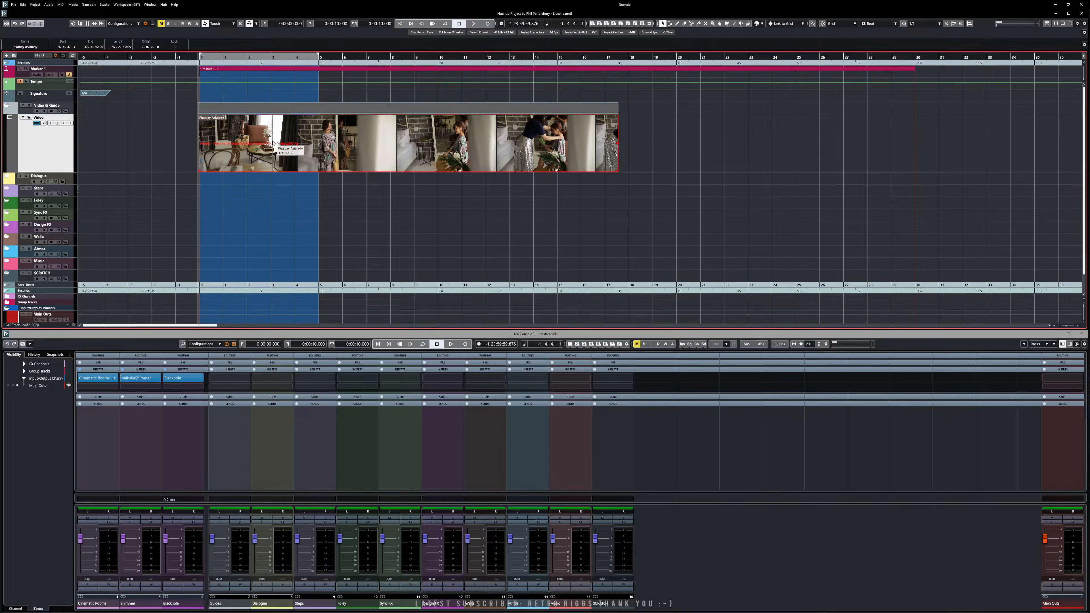
Step: Match the project frame rate to the video at 29.97 fps in Project Setup
click(34, 4)
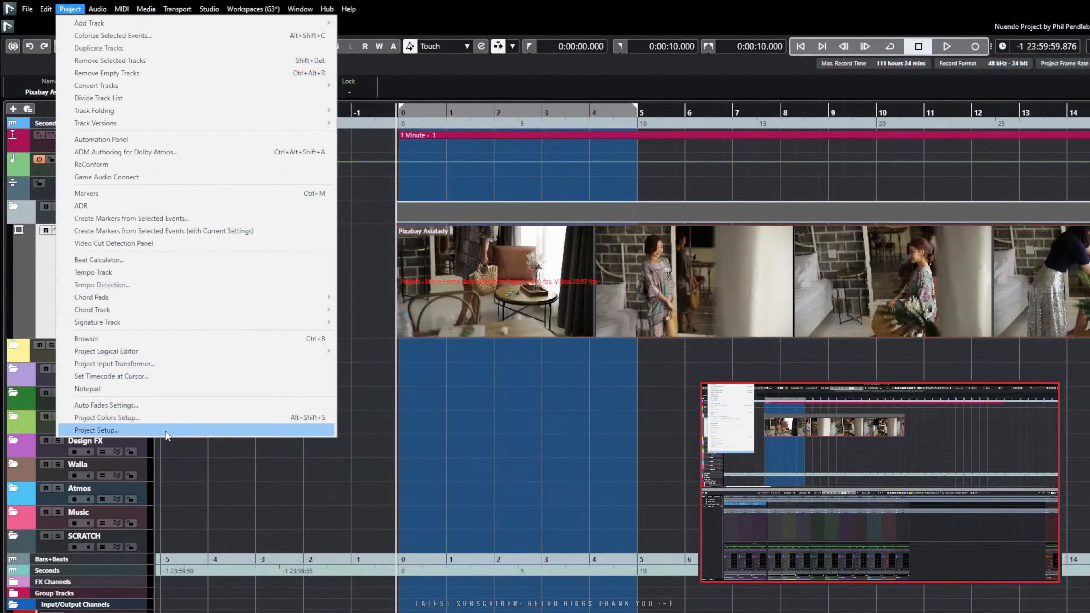
click(47, 218)
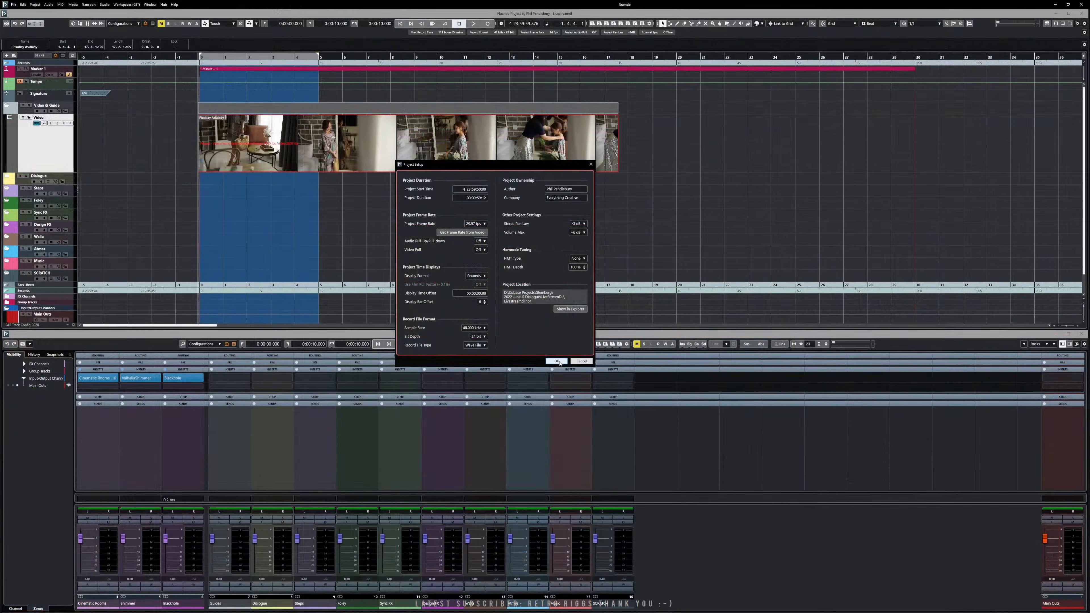
click(556, 362)
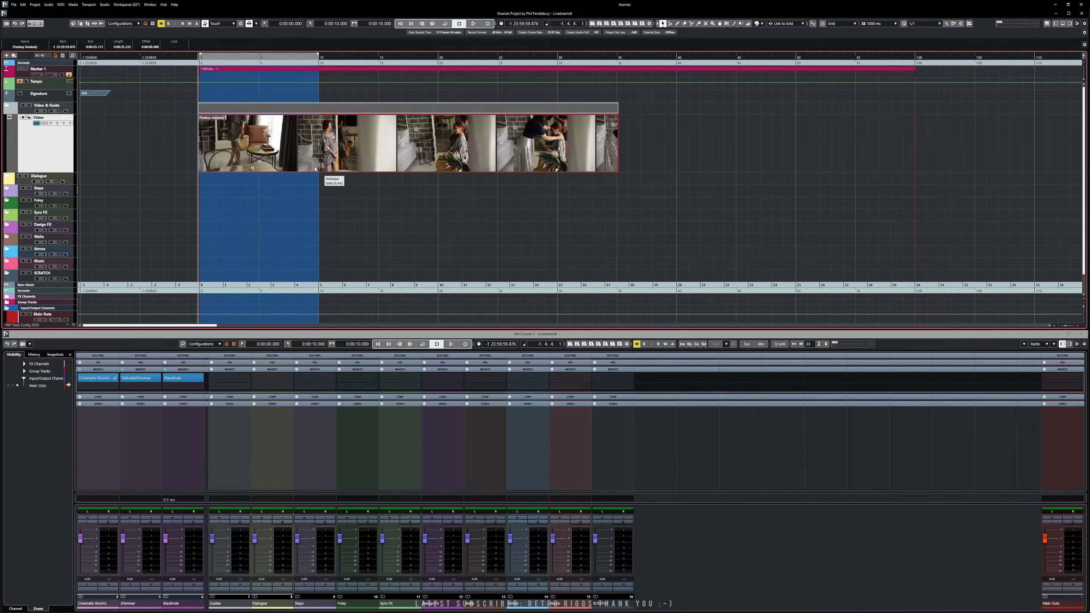
Step: Play the imported video from the start of the 1 Minute marker with the Video Player open, and stop playback
click(209, 75)
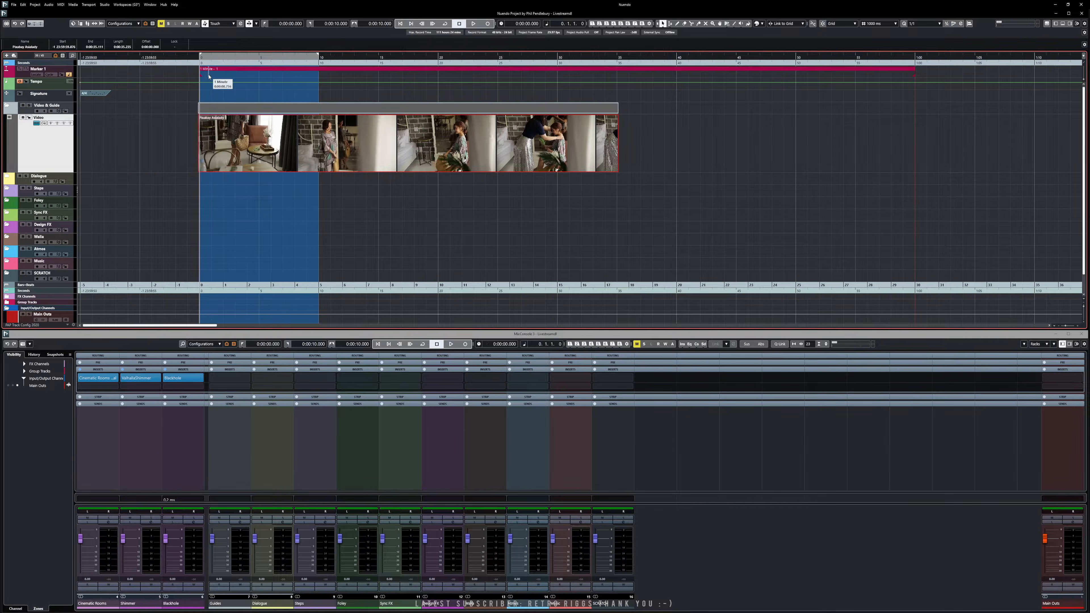
key(space)
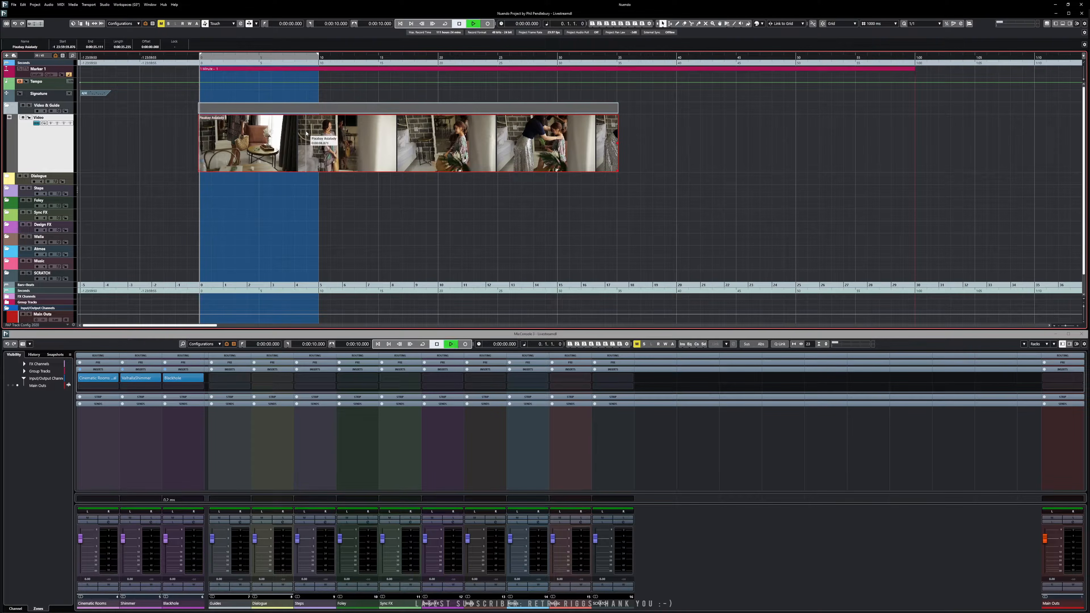
key(F8)
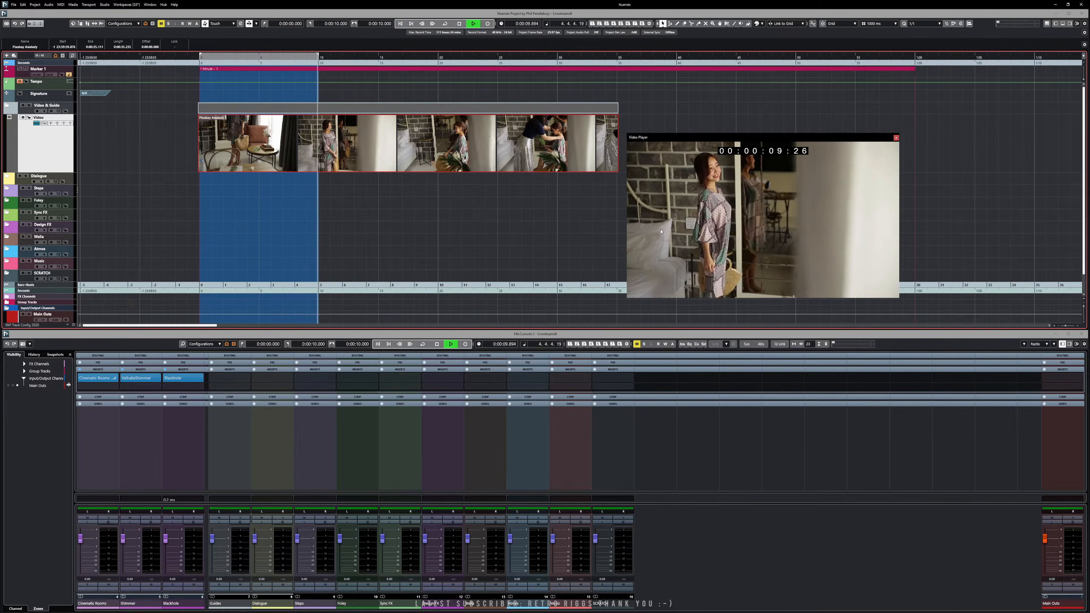
key(space)
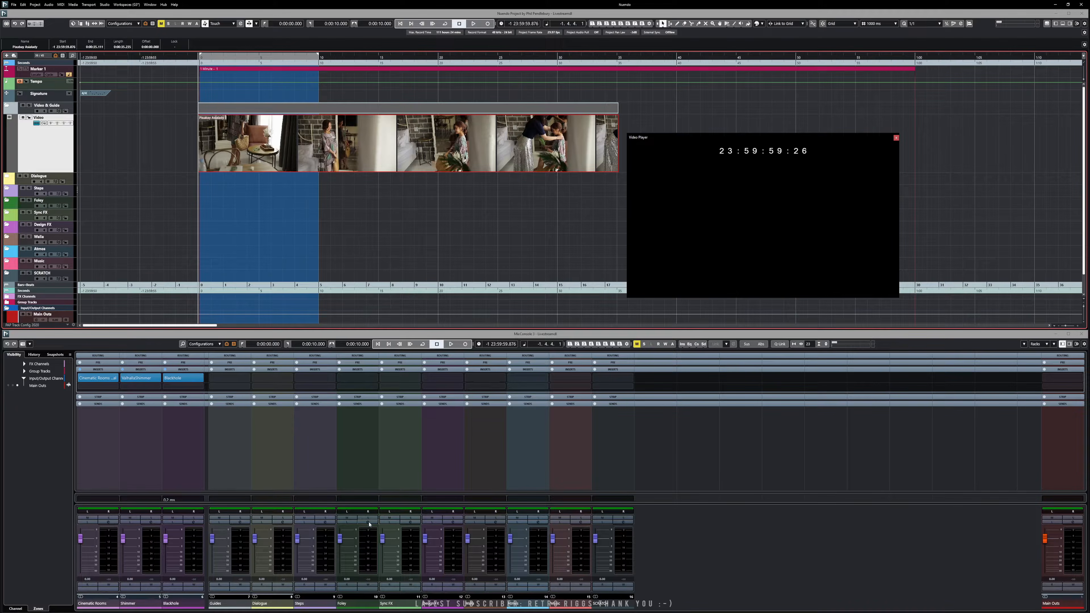
Step: Examine the LiveStreamDL folder and its Audio subfolder in File Explorer, and return to 2022 JuneLS Dialogue
key(alt+Tab)
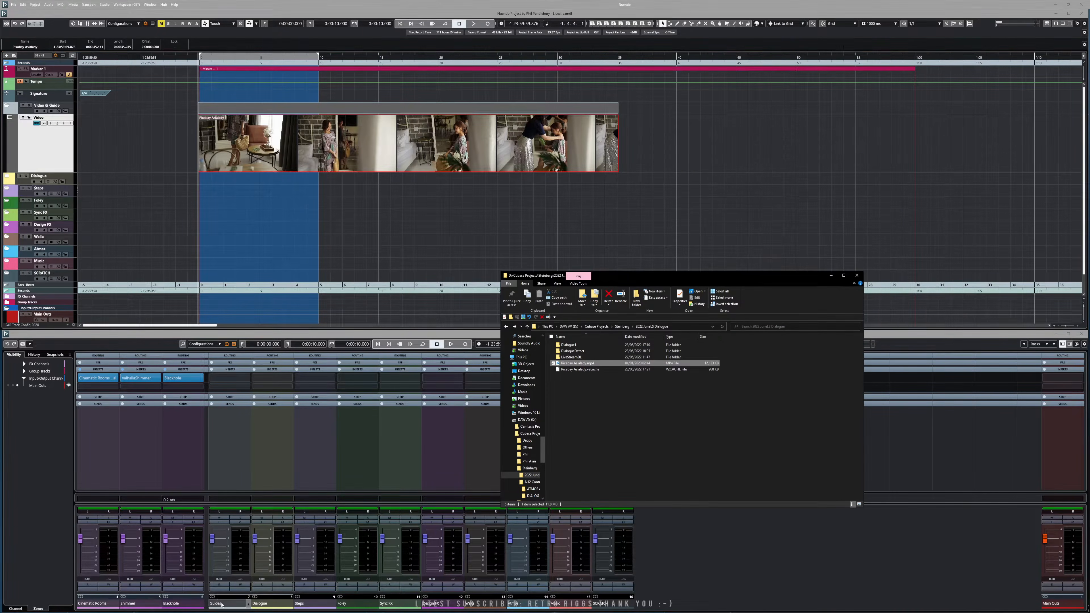
double_click(571, 357)
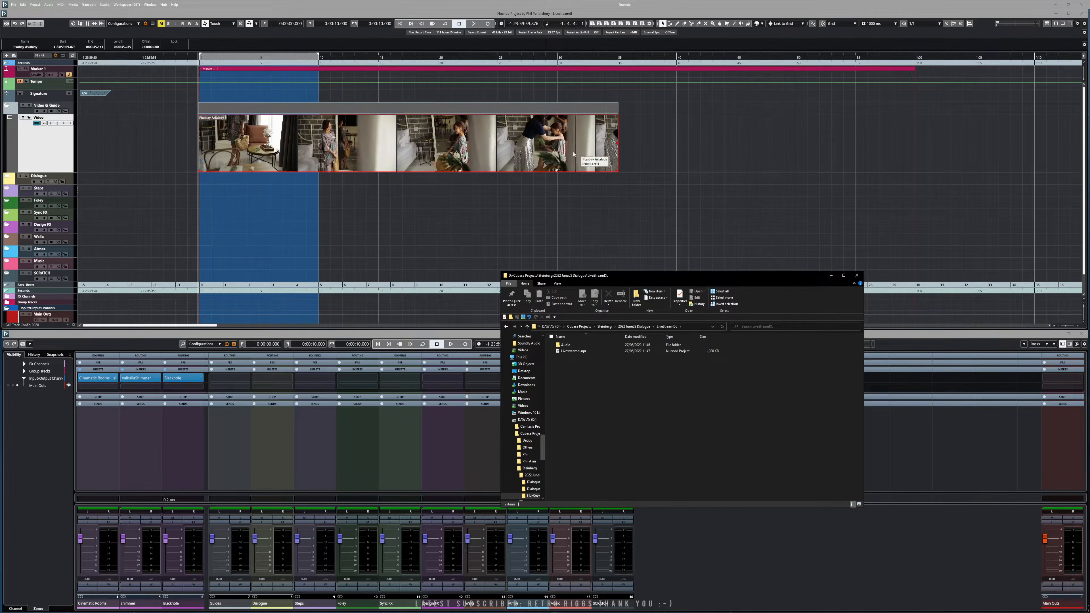
click(566, 345)
double_click(566, 345)
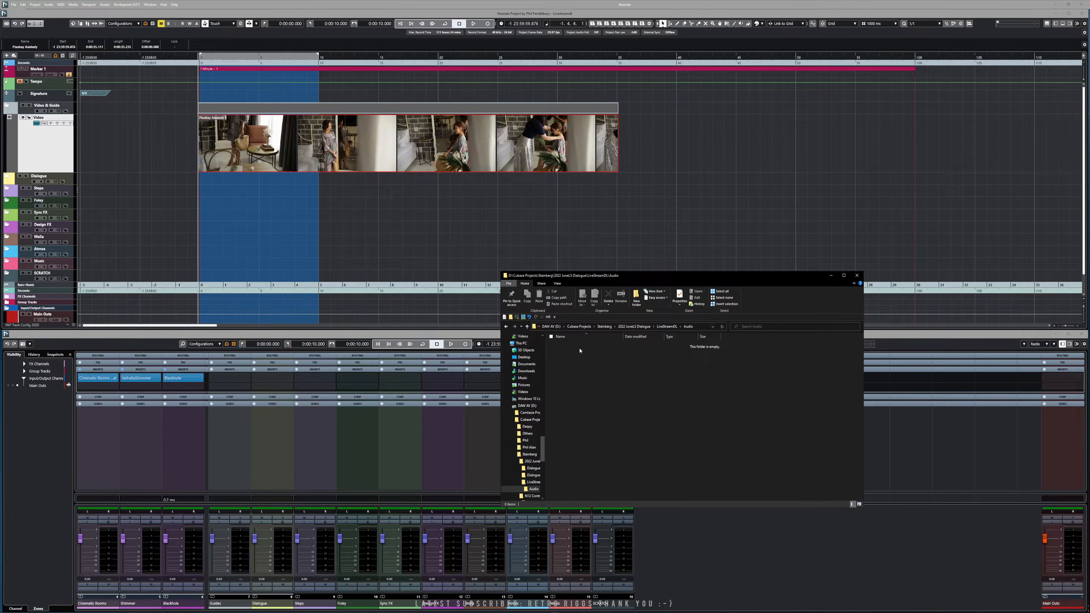
key(alt+Left)
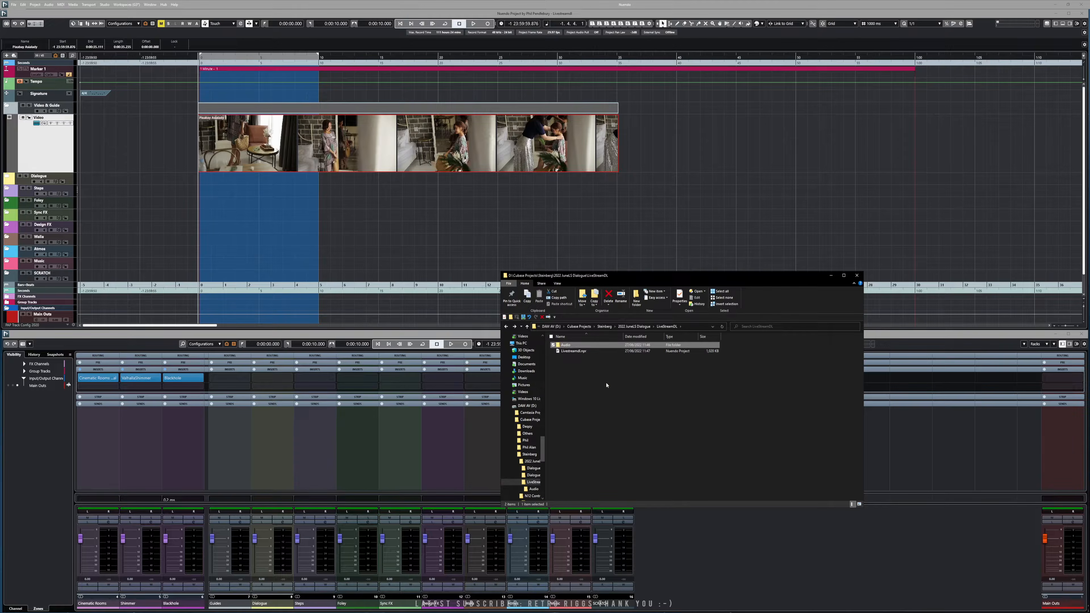
click(596, 380)
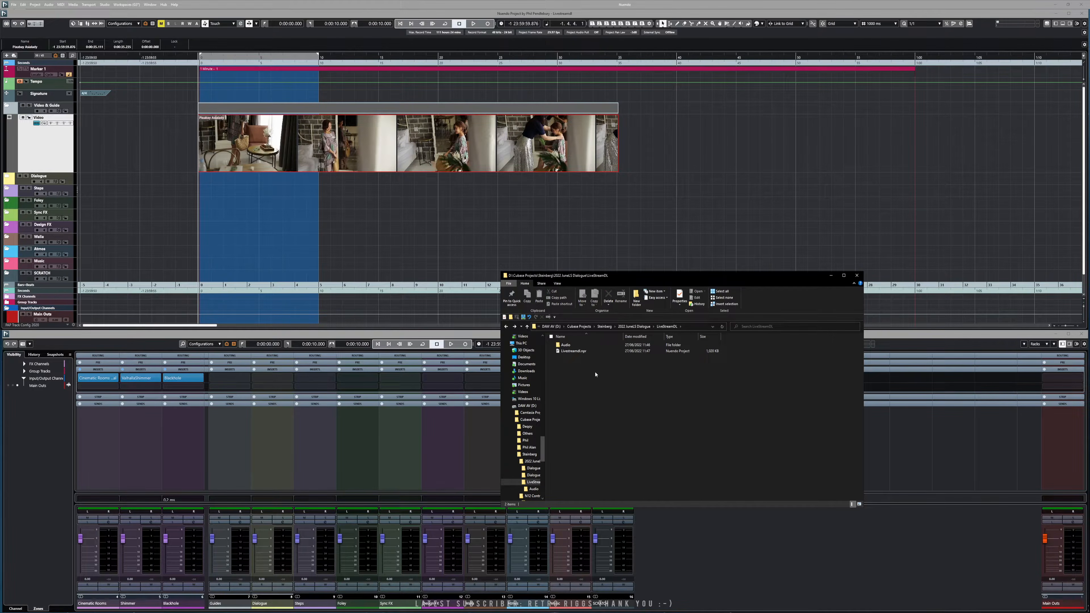
key(alt+Left)
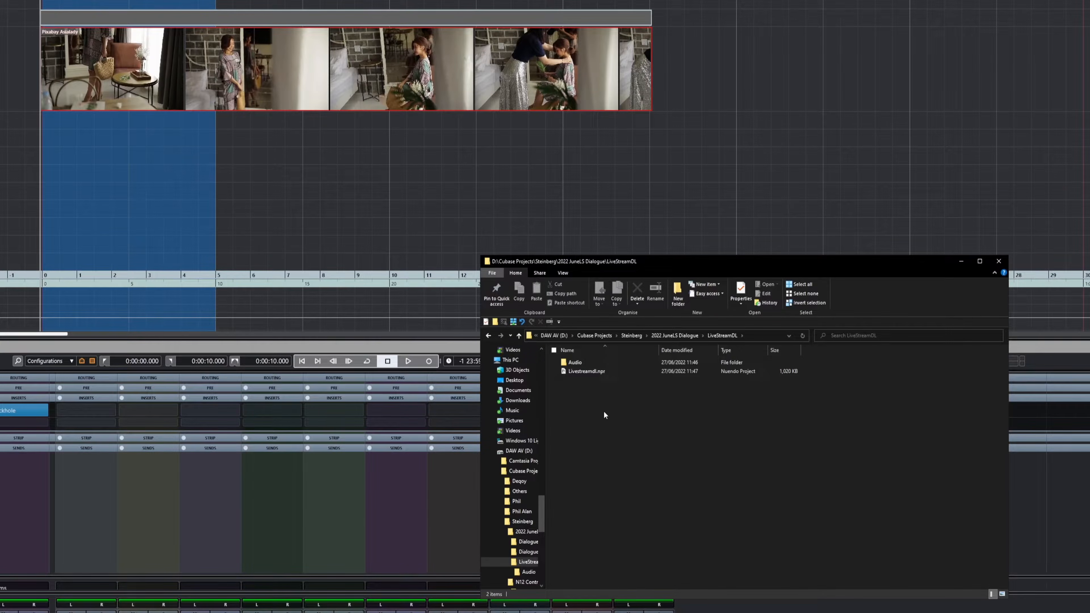
key(alt+Up)
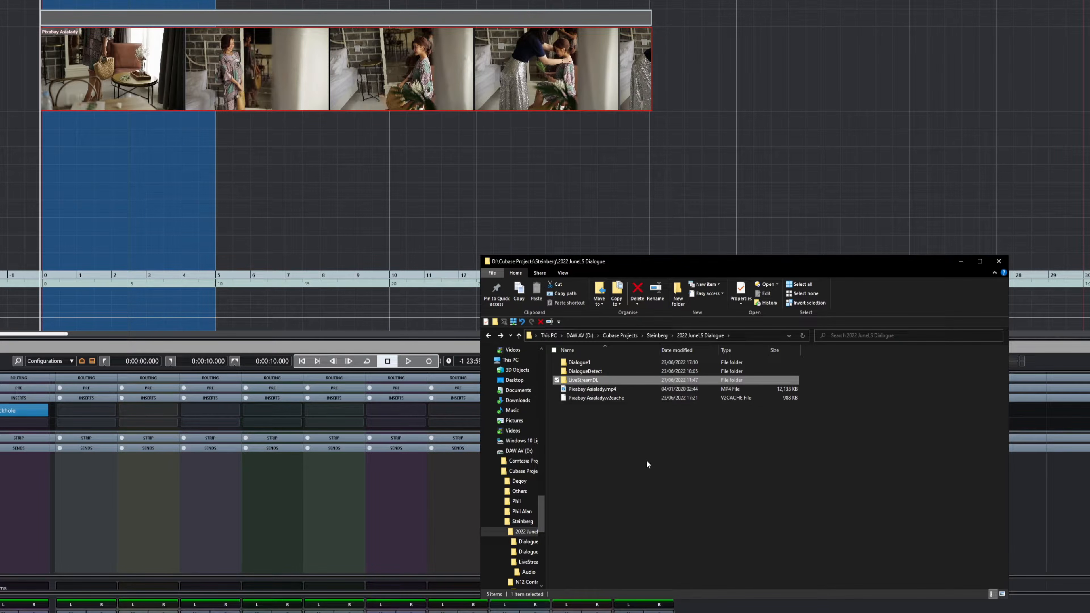
Step: Review the folder structures of the Grammy P&E and Film presets in Project Folder Assistant, and quit it without creating any folders
key(super)
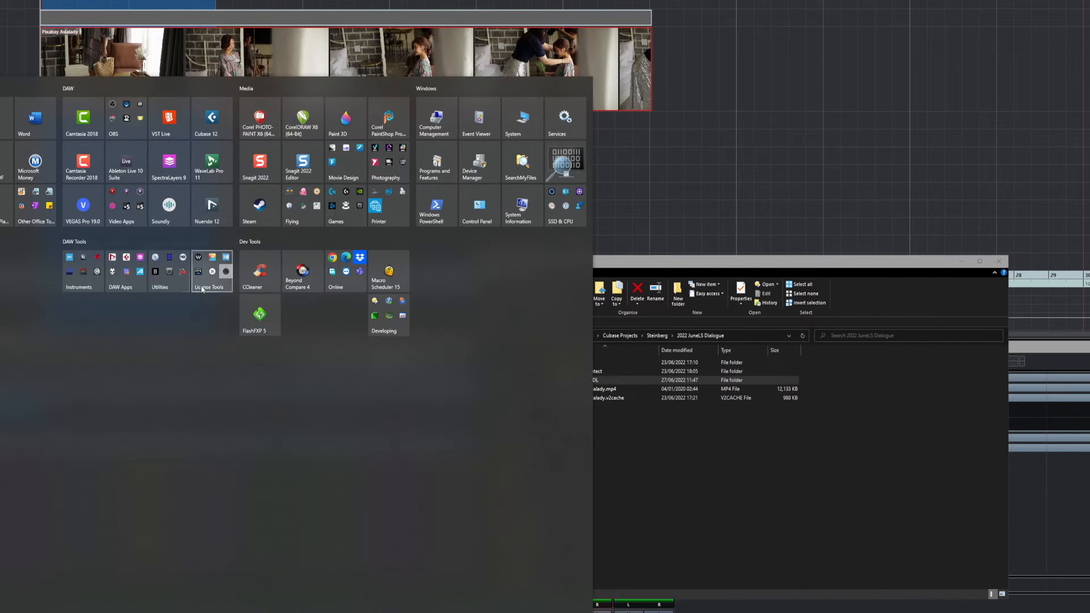
click(176, 286)
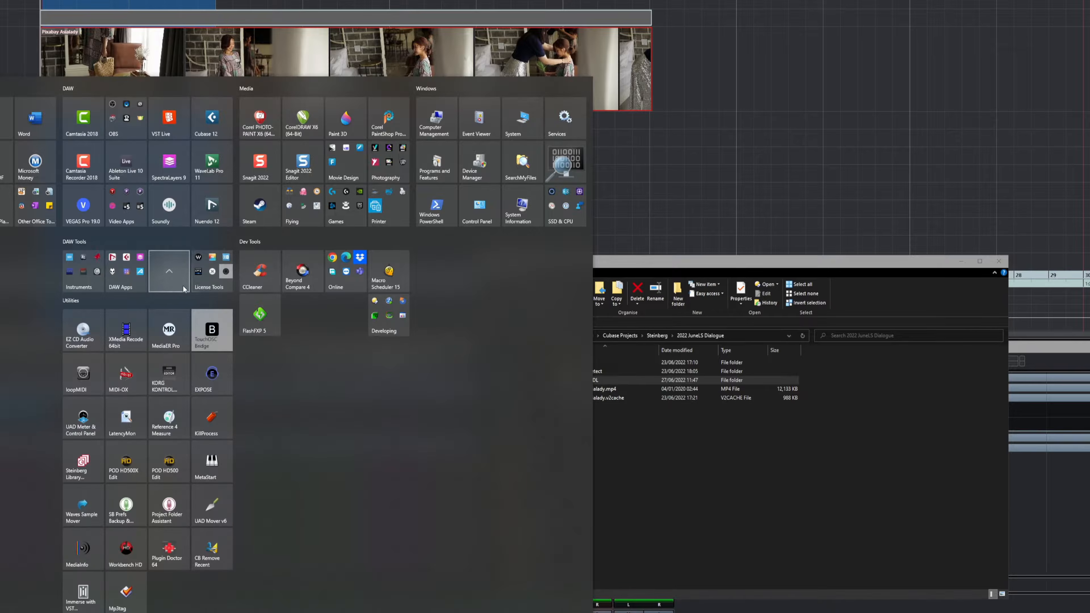
click(170, 509)
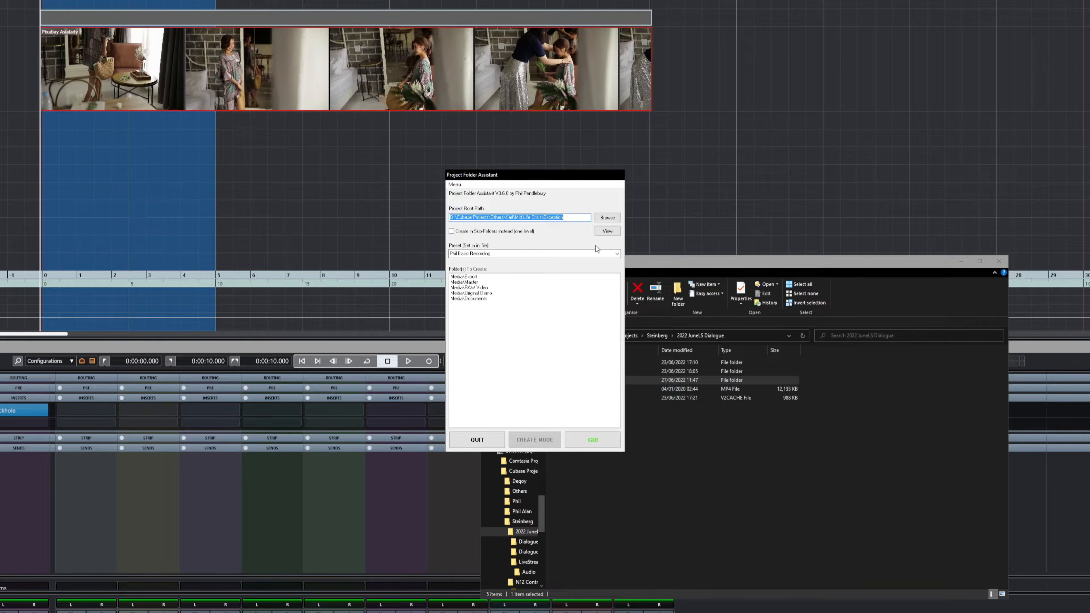
click(616, 254)
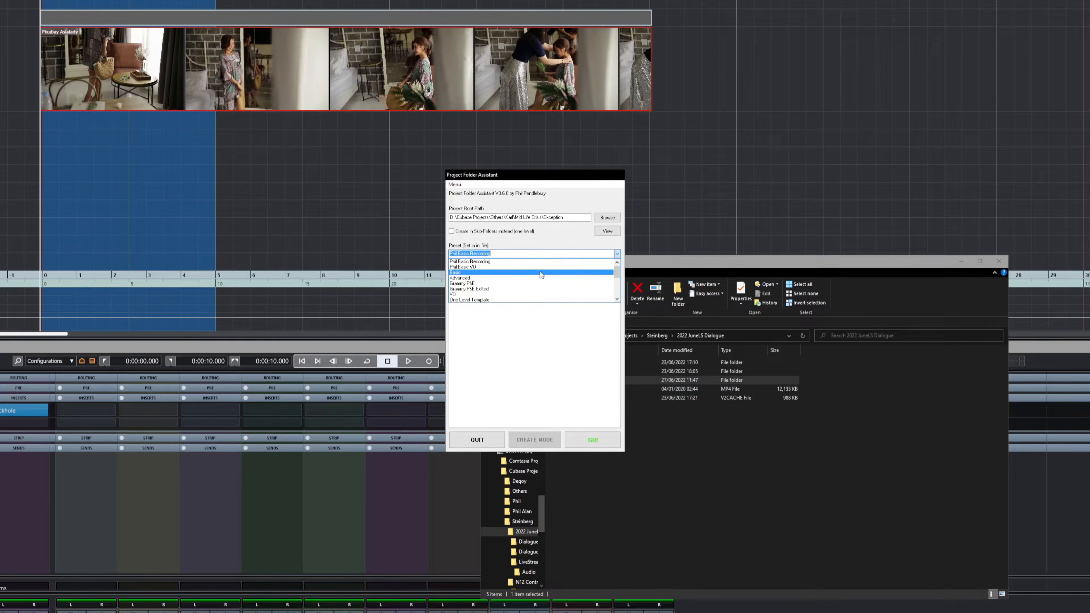
click(556, 244)
click(617, 253)
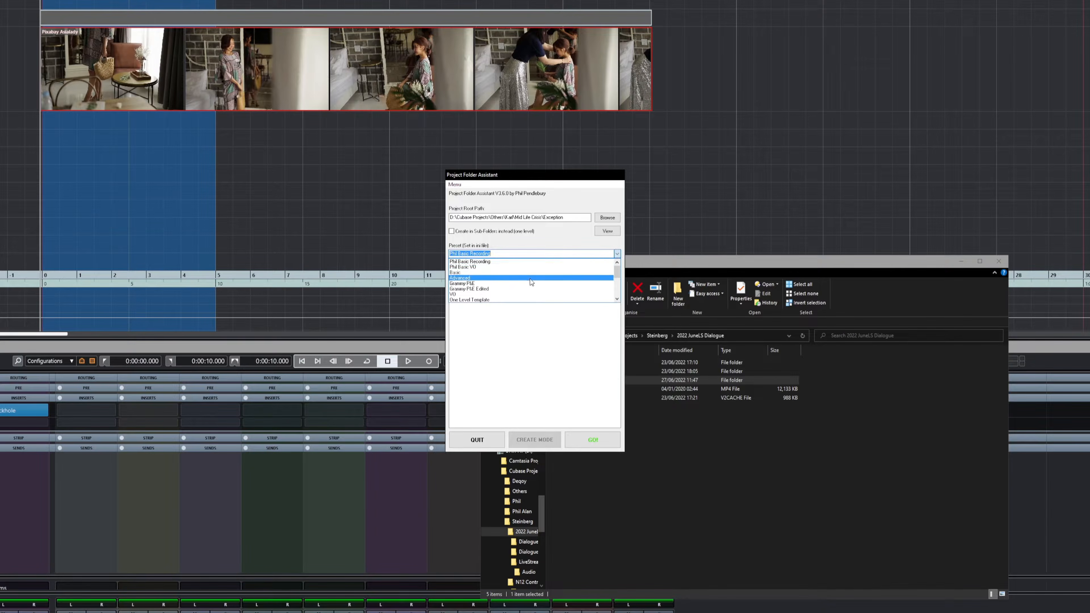
click(516, 283)
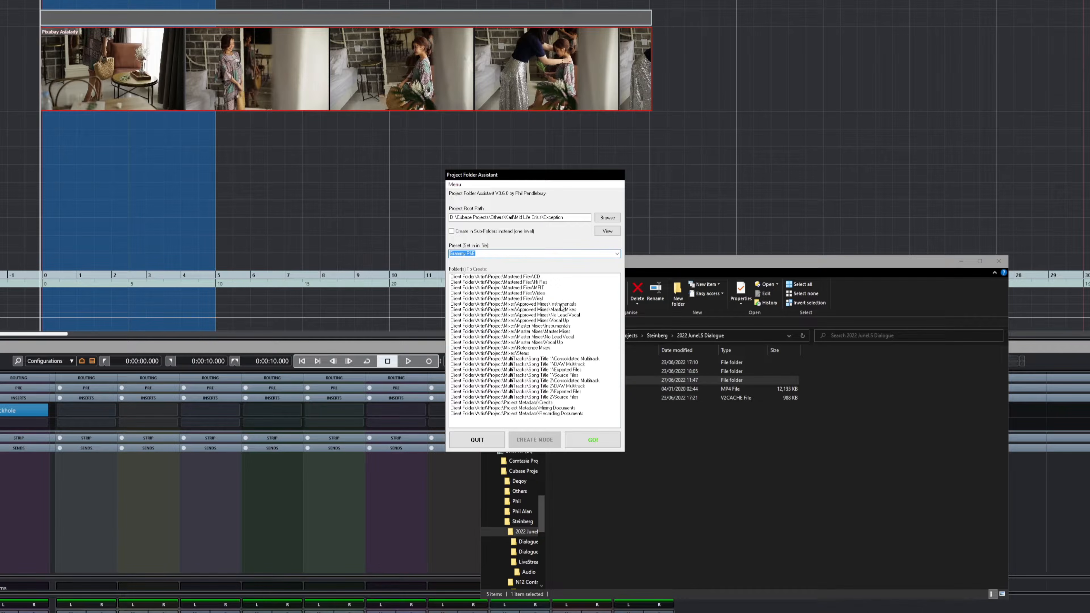
click(617, 254)
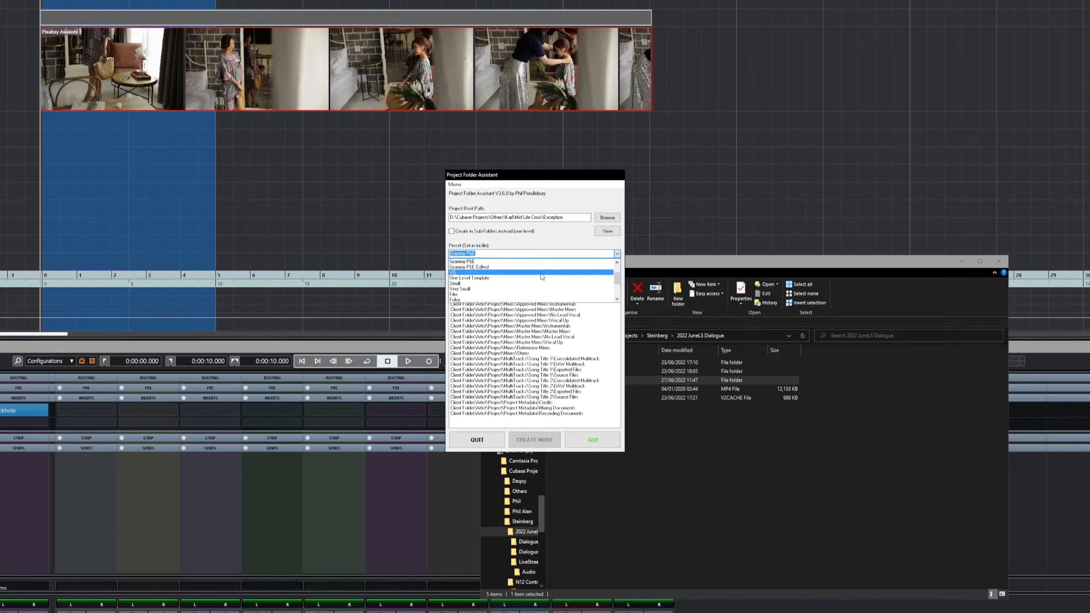
click(487, 295)
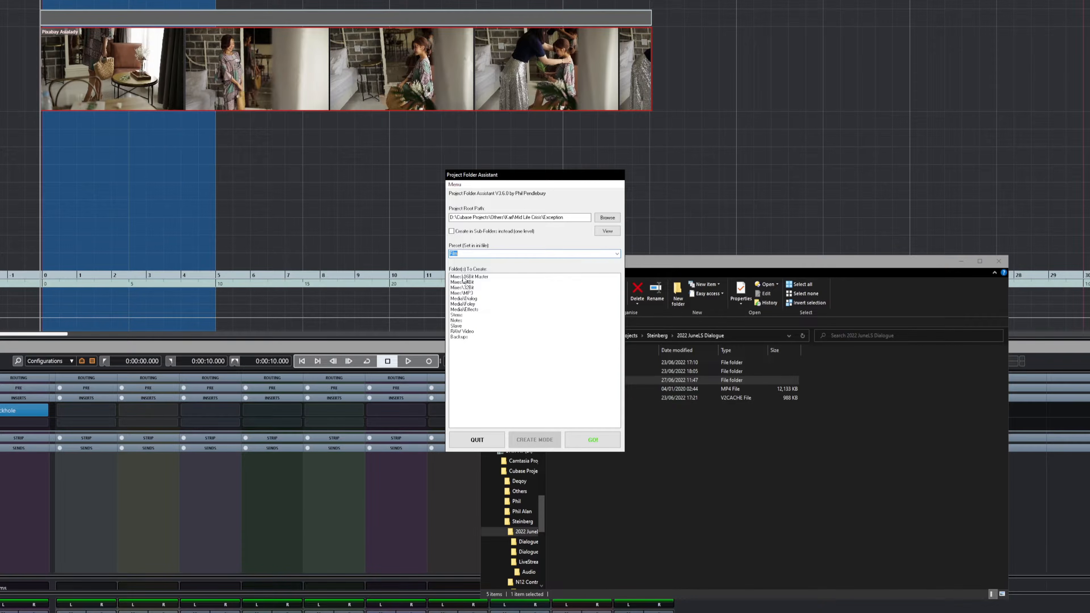
drag(511, 177, 379, 178)
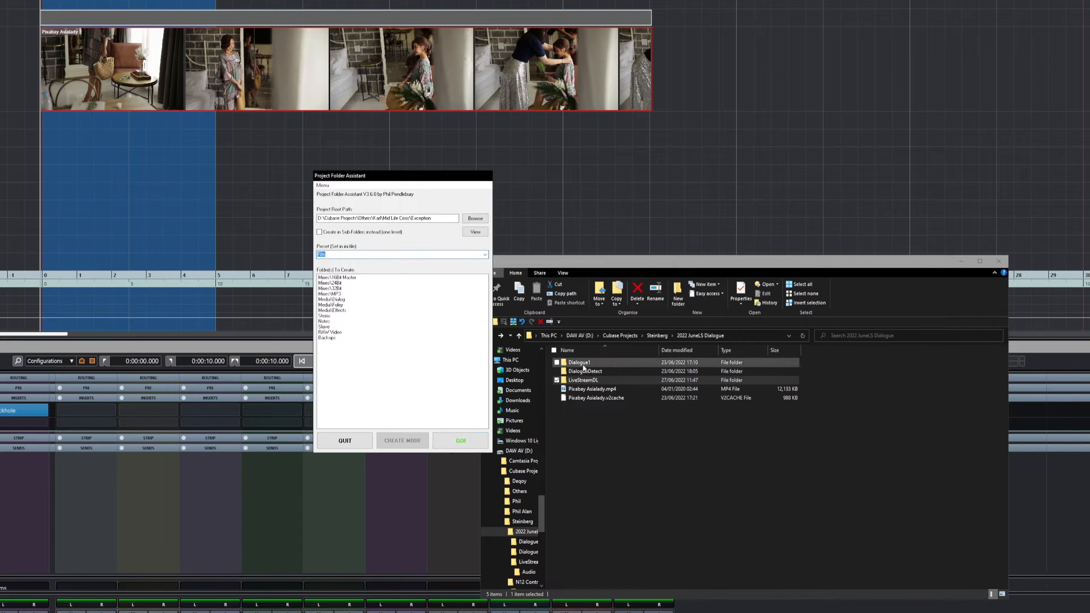
click(345, 441)
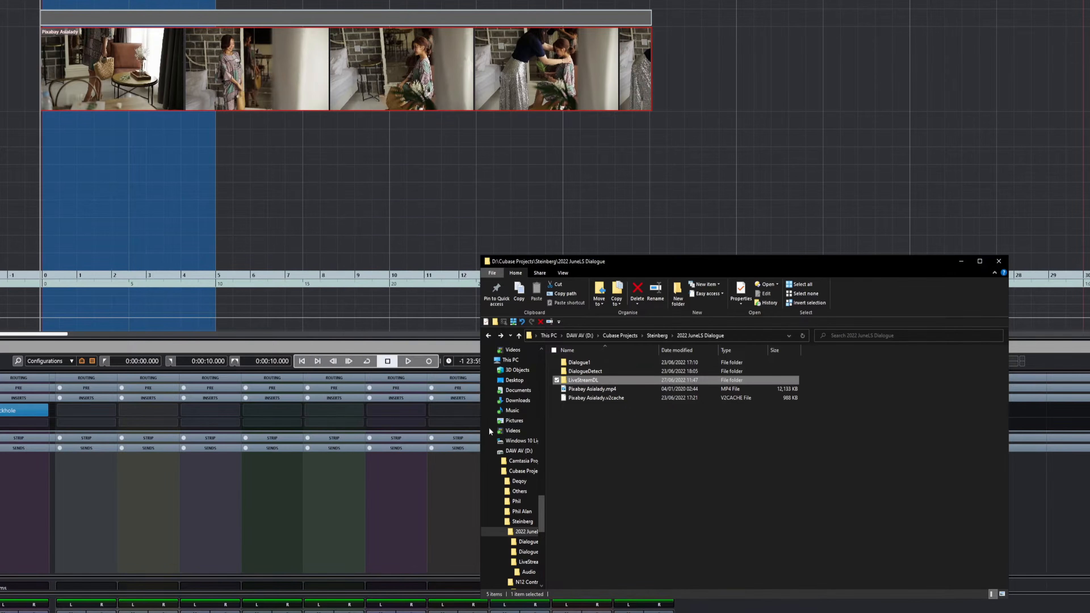
Step: Recheck the contents of the LiveStreamDL folder, go back to its parent folder, and switch to the Nuendo project
double_click(584, 380)
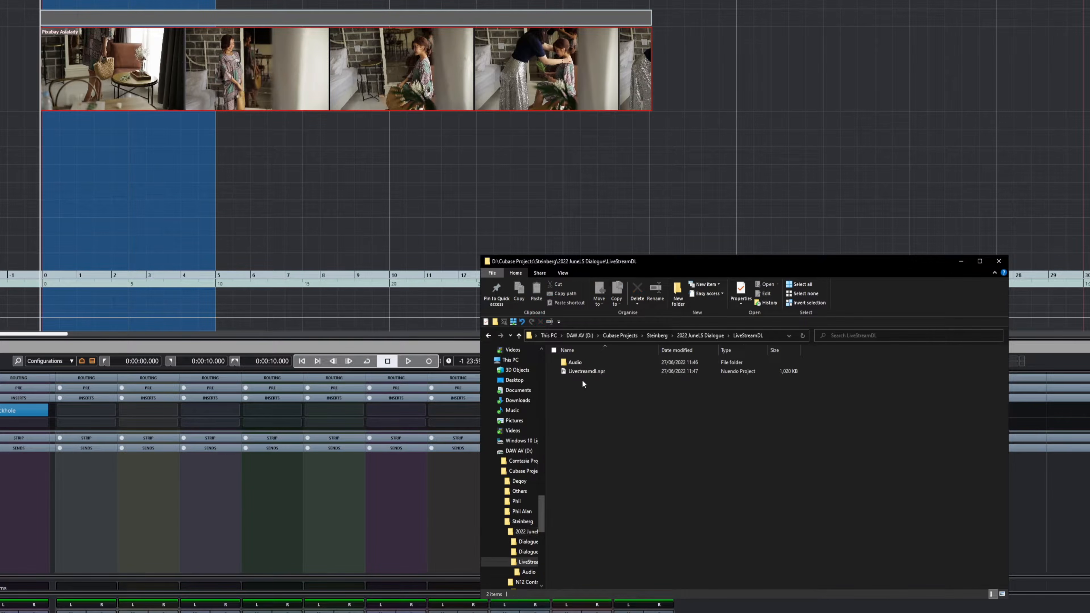
key(alt+Left)
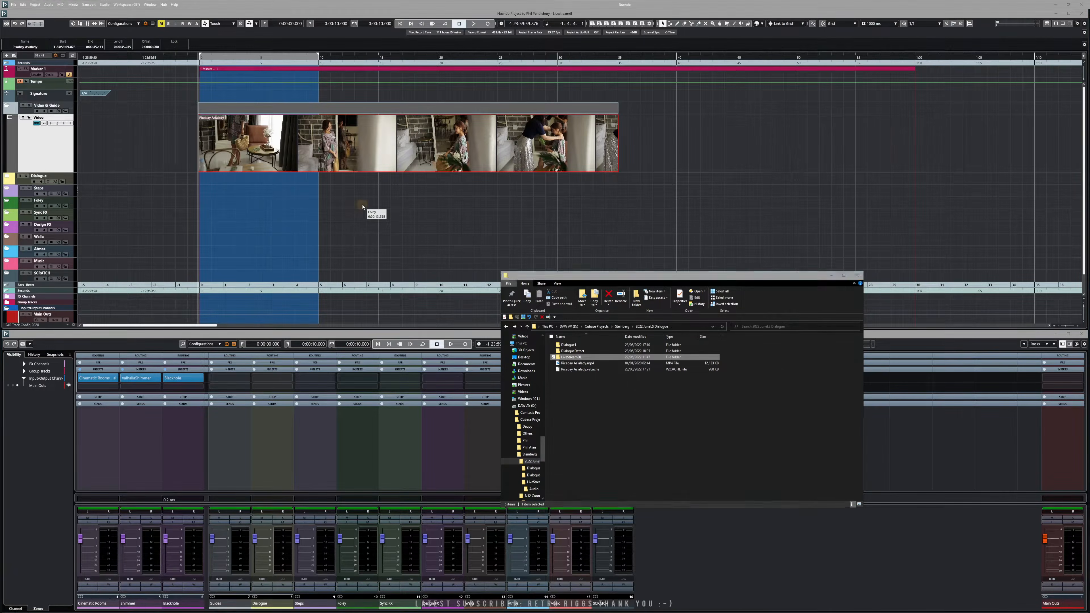
click(362, 207)
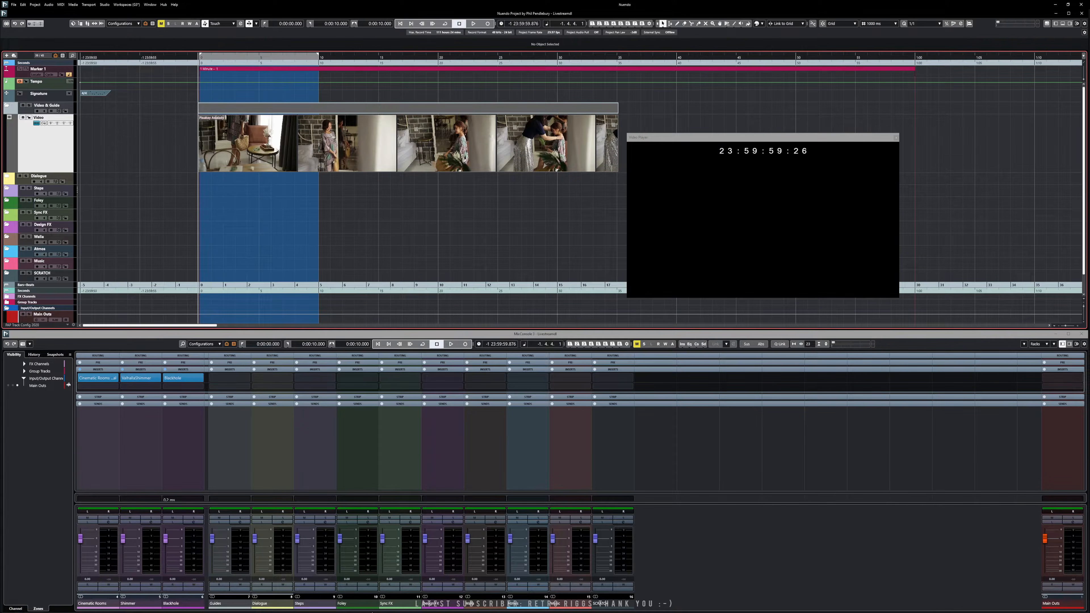
Step: Switch to File Explorer and open the Audio subfolder of the DialogueDetect folder
click(289, 611)
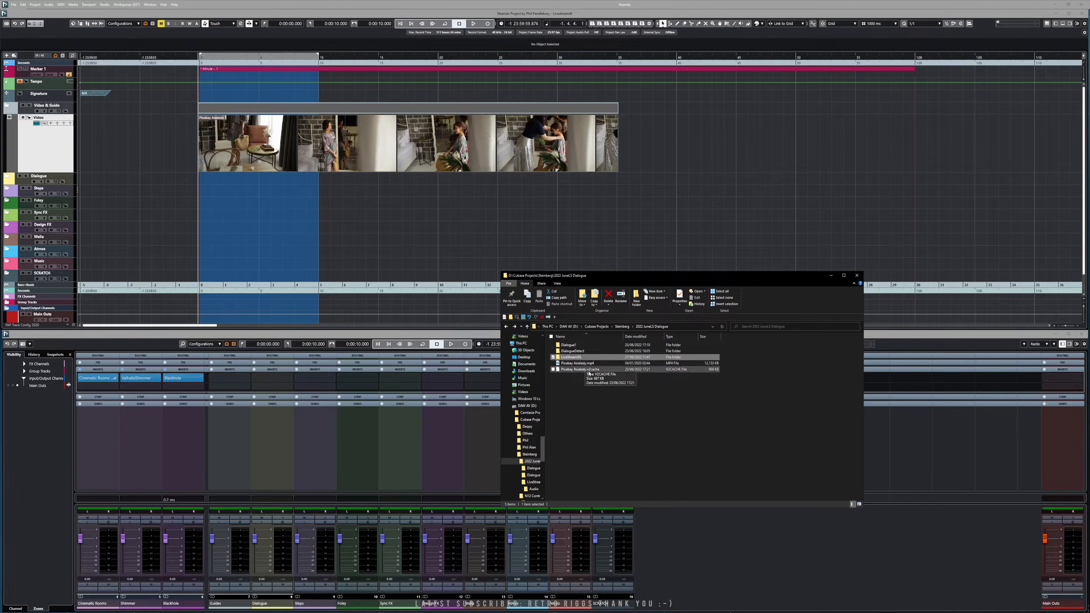
click(573, 353)
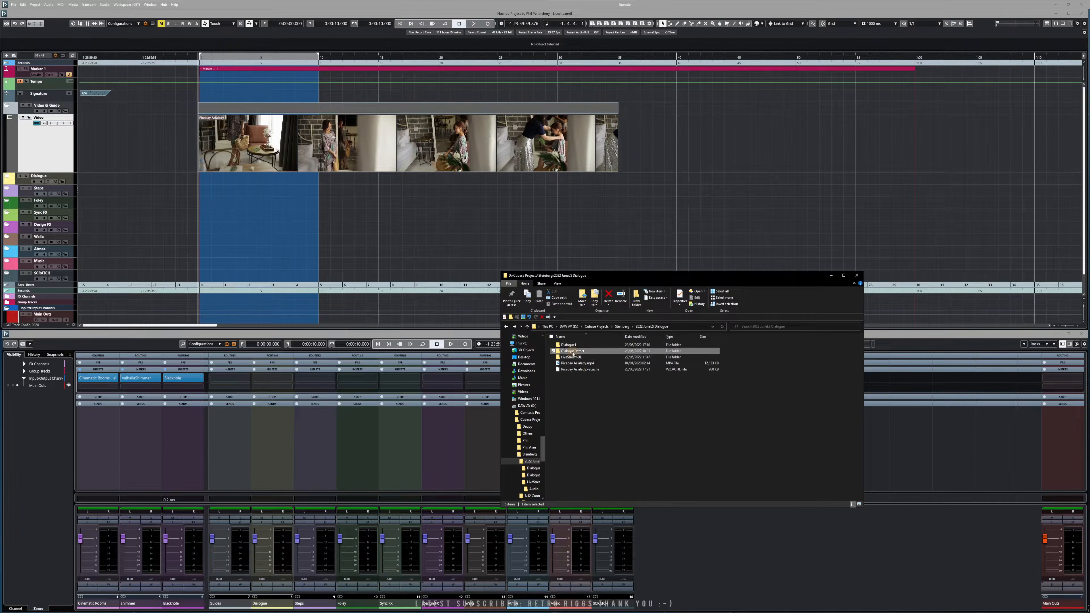
double_click(572, 354)
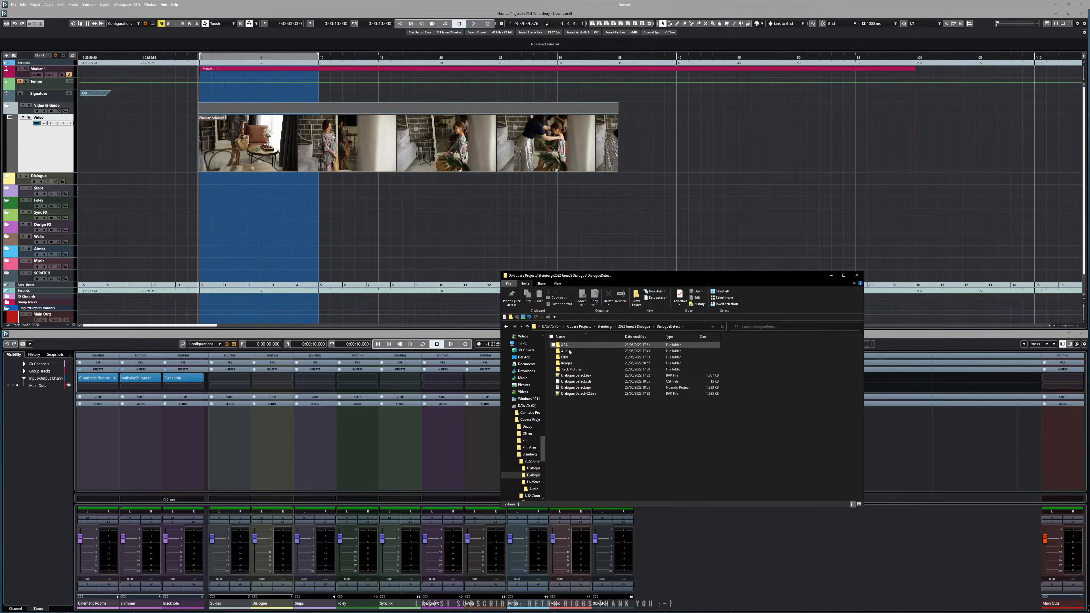
click(567, 351)
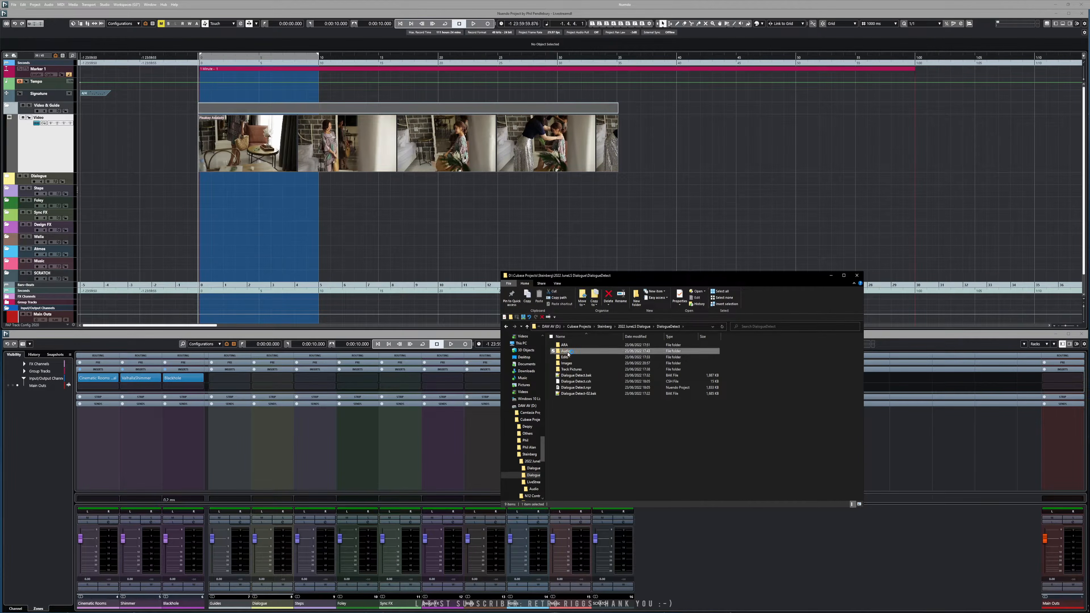
double_click(567, 351)
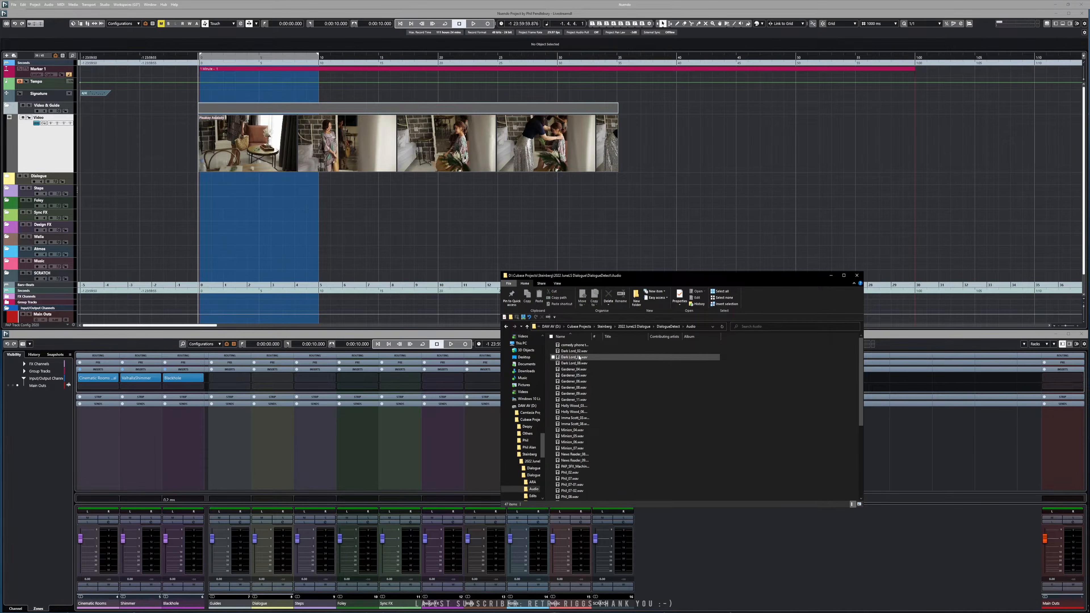
Step: Import Dark Lord_02.wav onto a new track below the existing ones at the project start, copying it to the project folder, and minimize File Explorer
drag(577, 352, 211, 261)
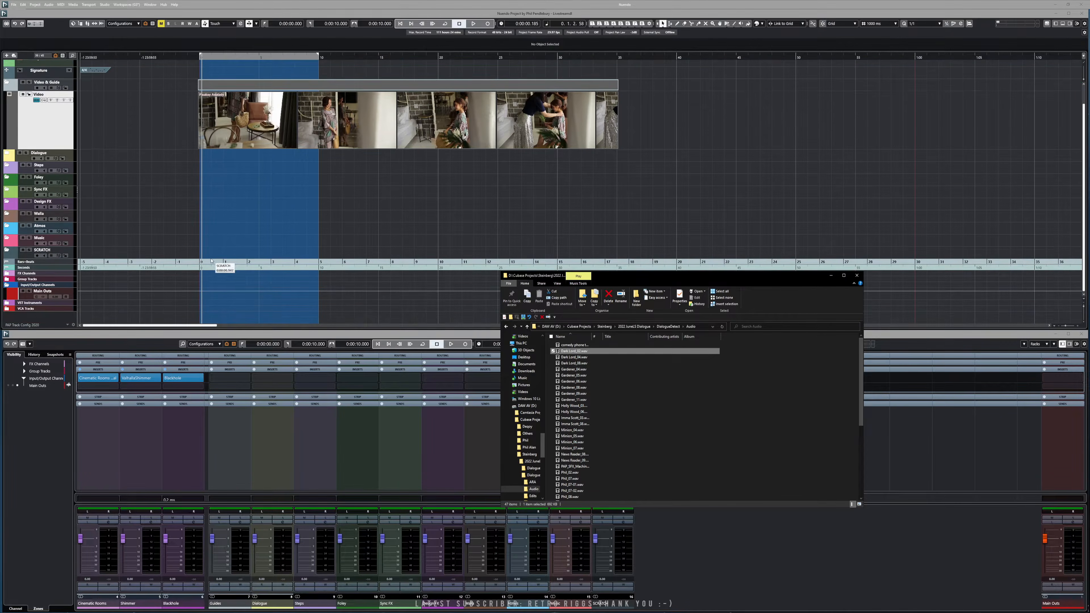
drag(568, 351, 200, 322)
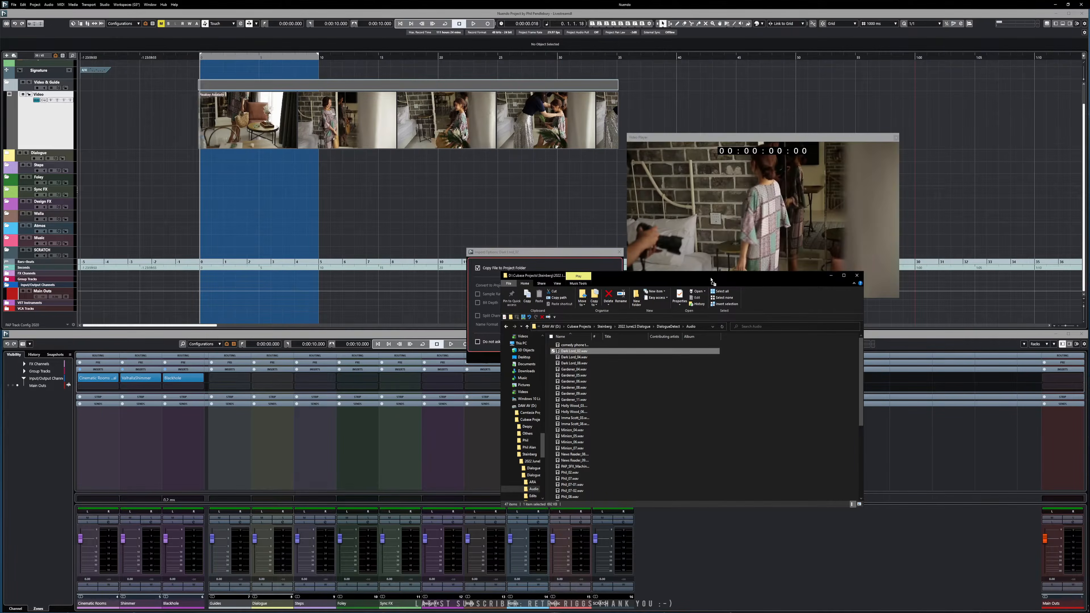
click(591, 360)
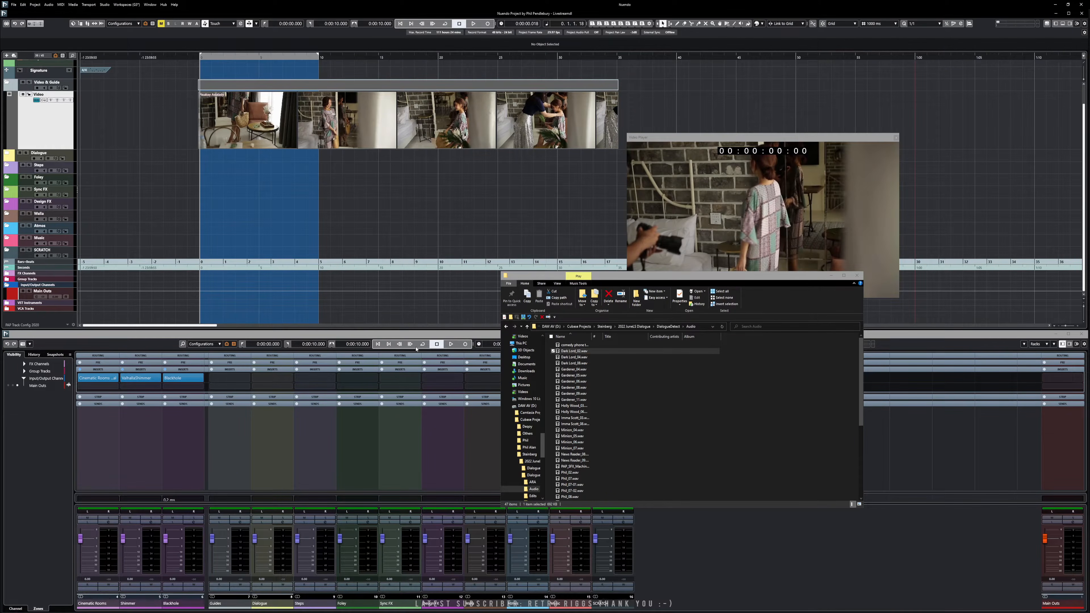
mouse_move(219, 319)
mouse_down()
mouse_move(287, 317)
mouse_move(234, 314)
mouse_up()
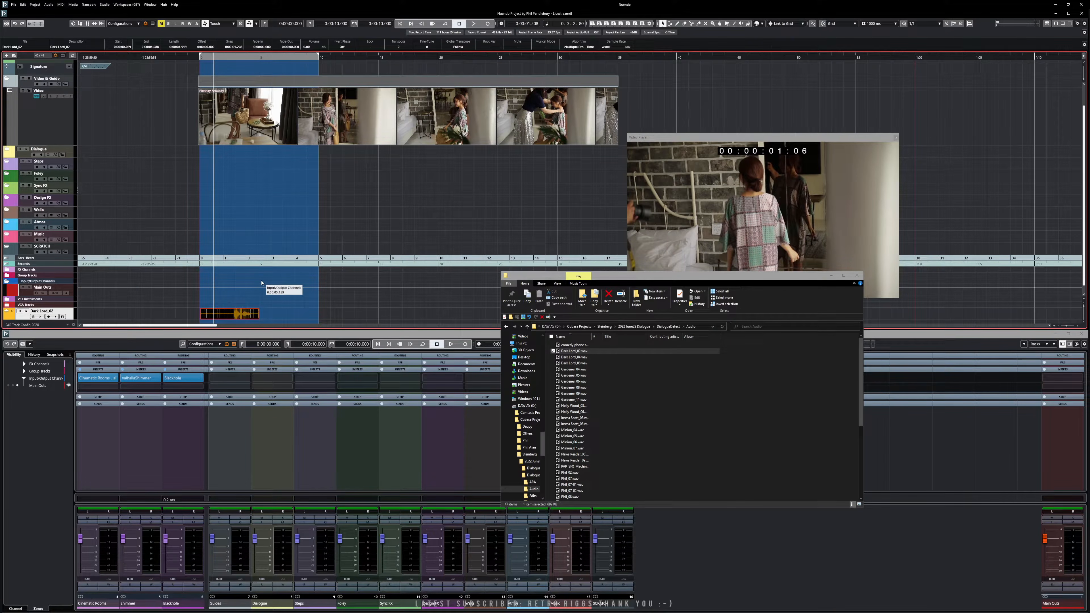
click(831, 275)
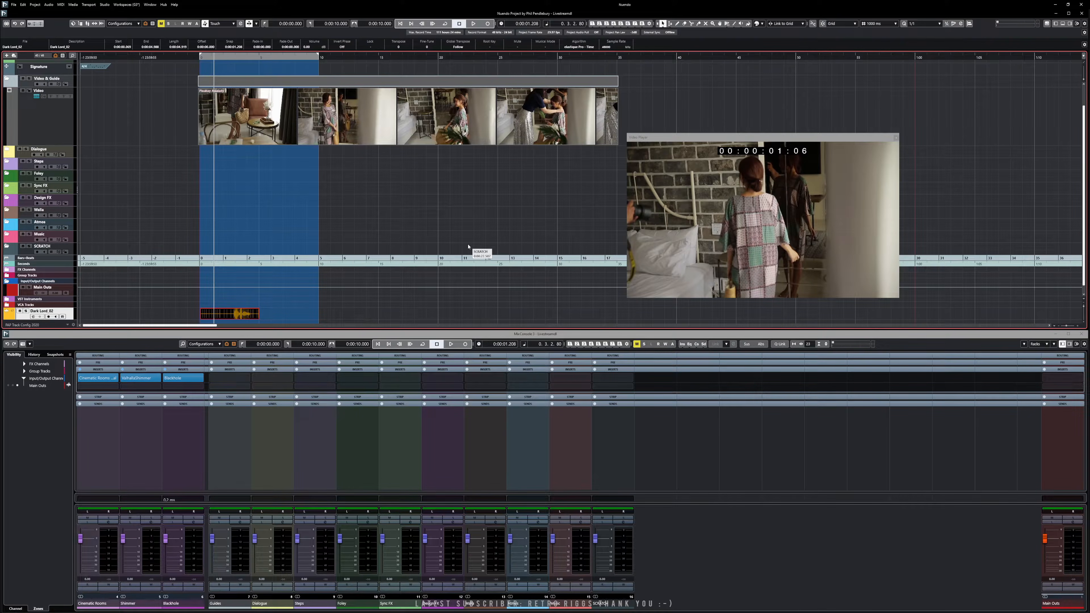
Step: Open the Pool with the Video Player closed, and expand its Audio and Video folders
key(ctrl+p)
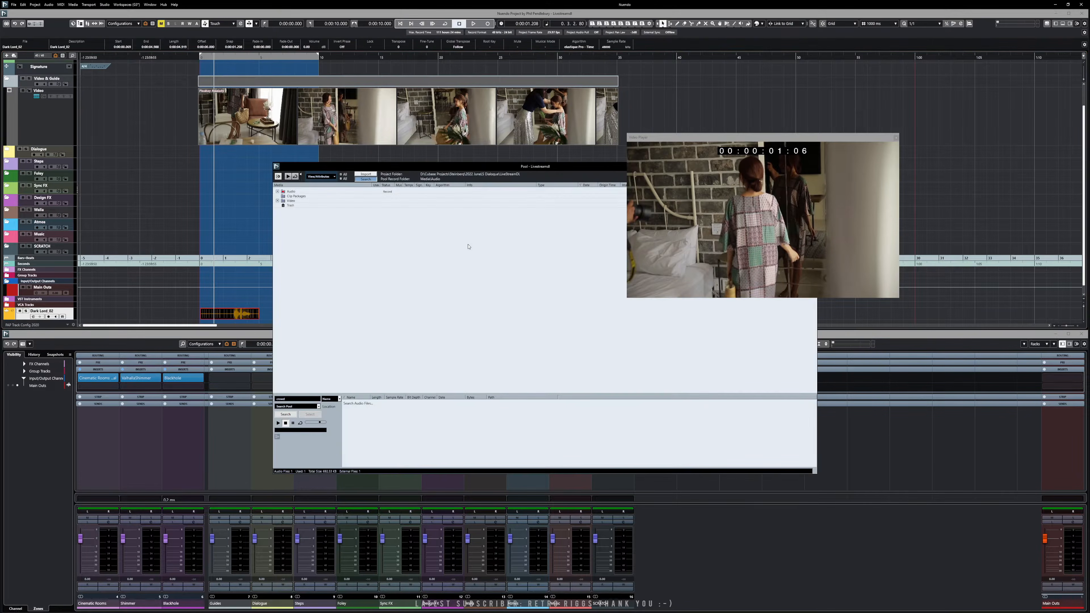
drag(709, 140, 673, 127)
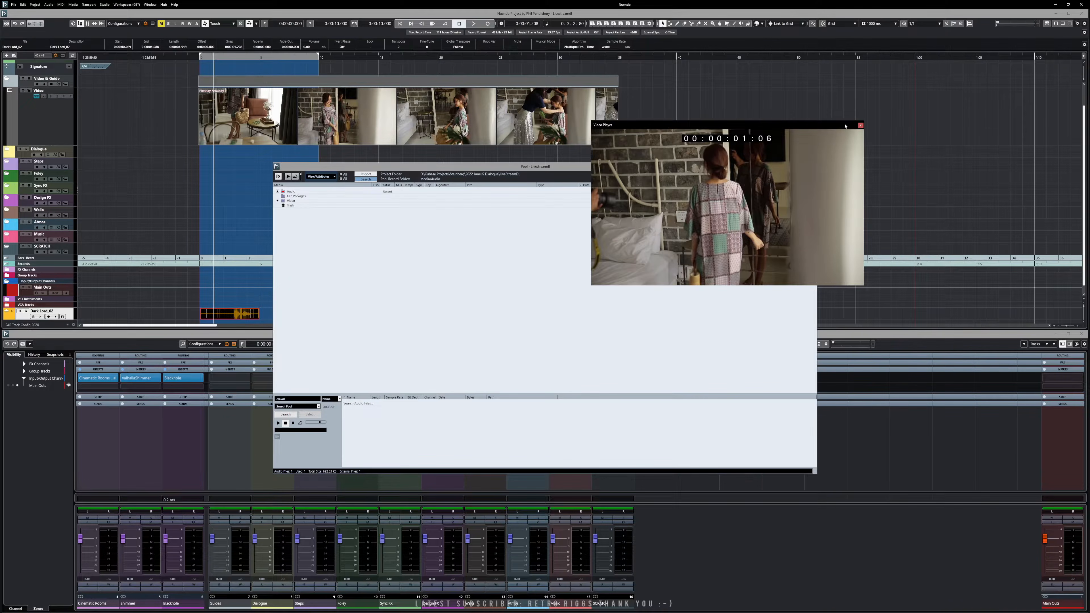
click(860, 124)
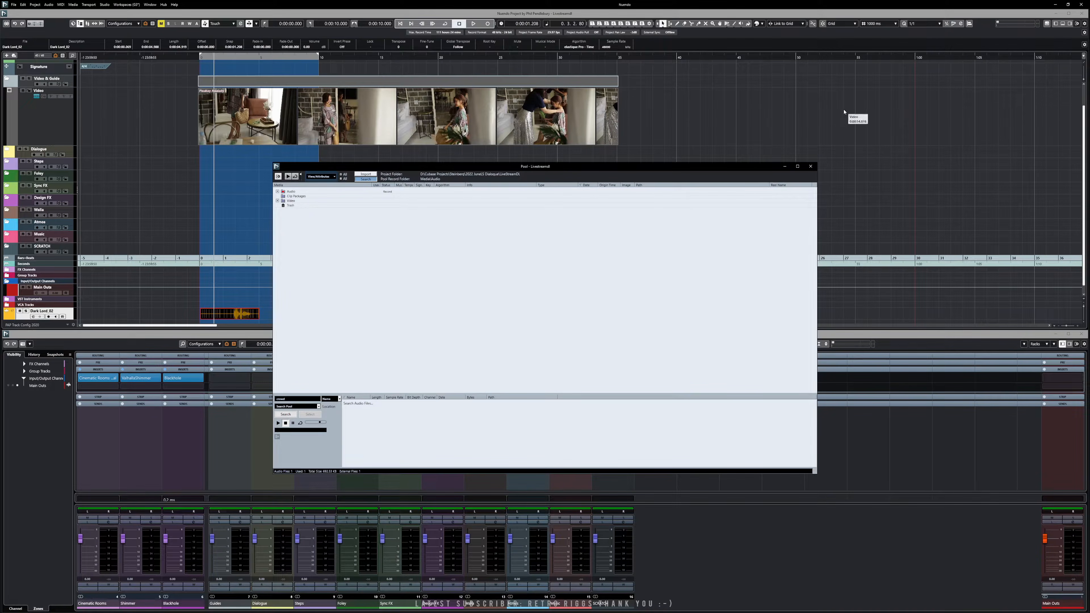
drag(568, 172, 333, 243)
click(277, 192)
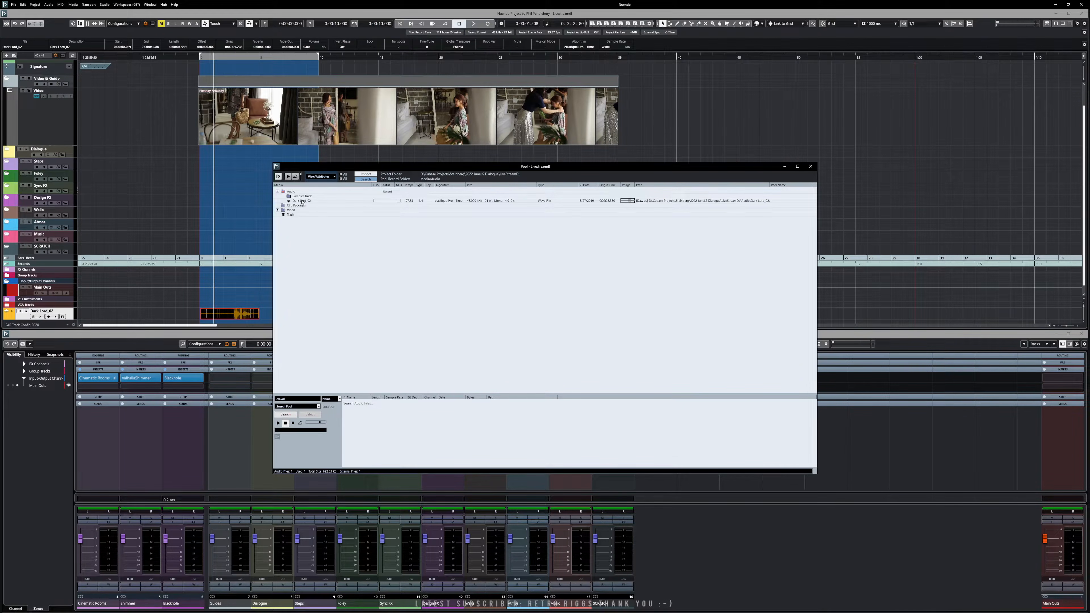
click(278, 210)
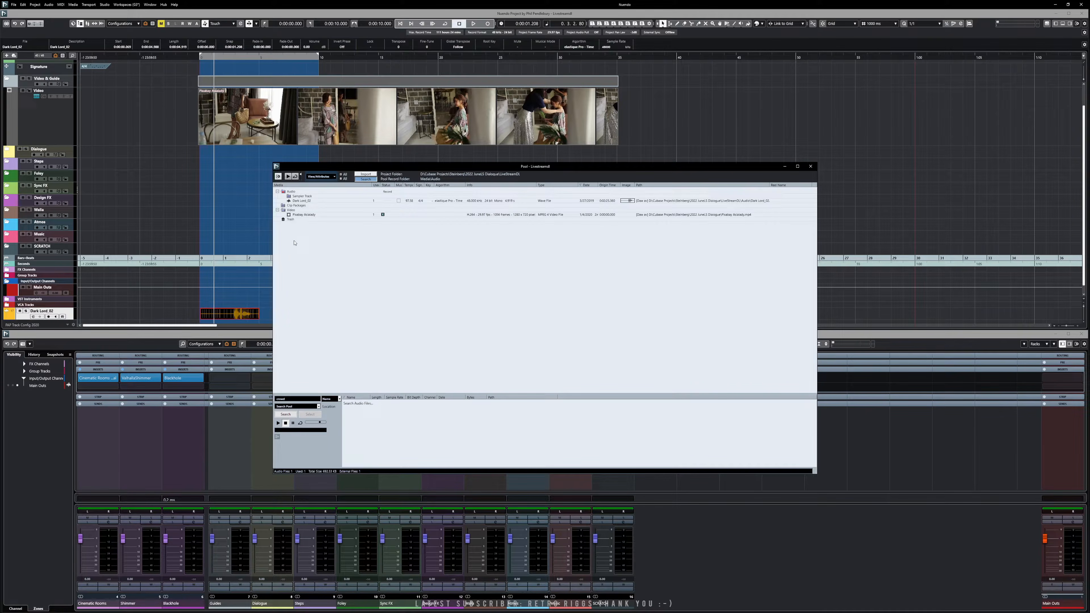
right_click(285, 236)
click(277, 229)
click(279, 176)
click(279, 176)
right_click(297, 233)
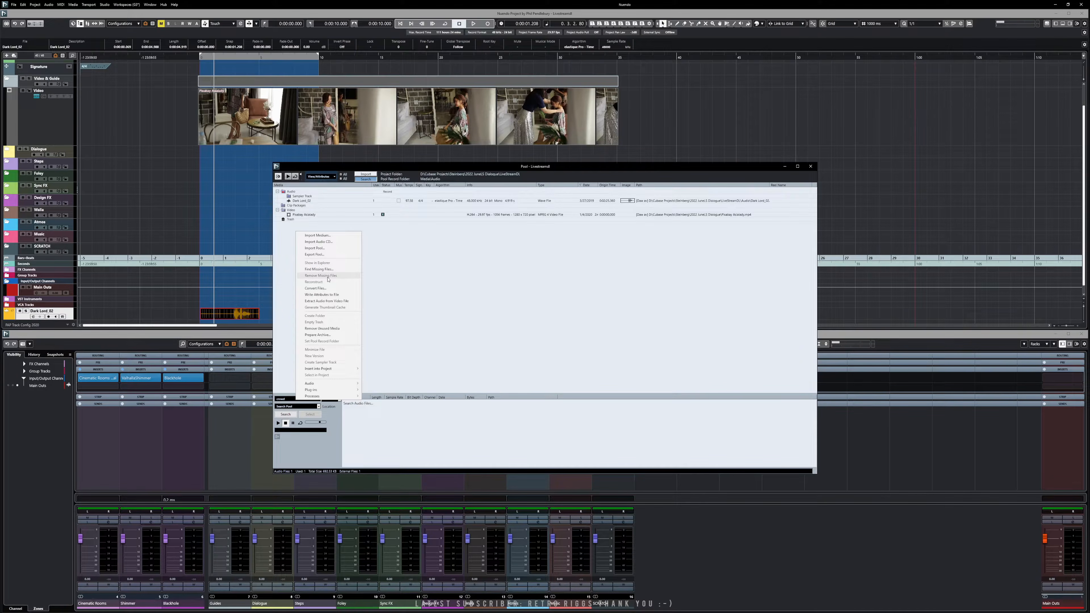
click(278, 259)
Step: Create a subfolder named Foley inside the Pool's Audio folder
click(293, 192)
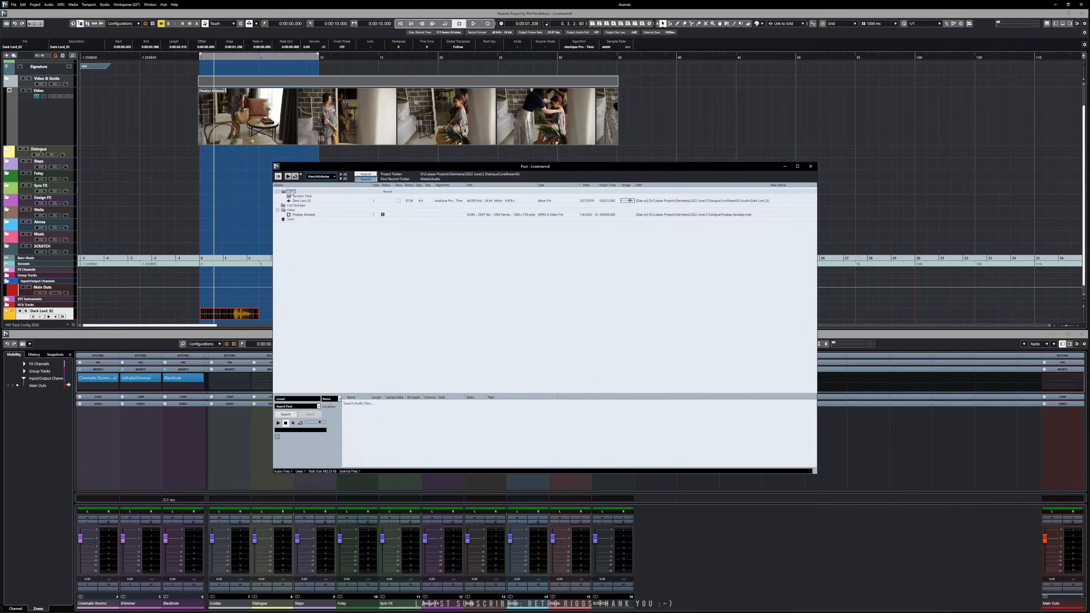
right_click(293, 192)
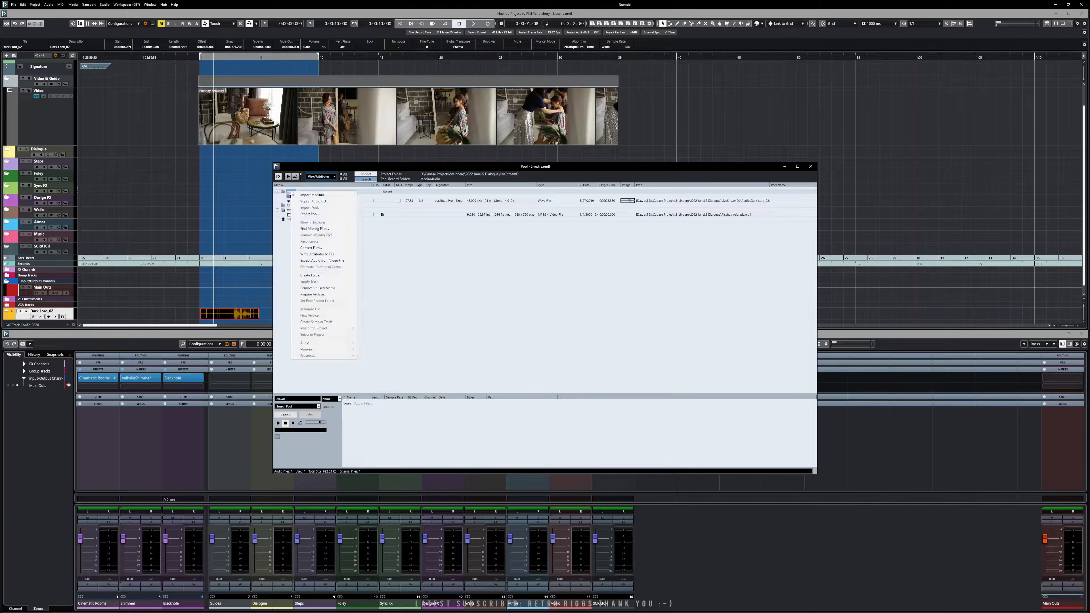
click(313, 277)
text(Foley)
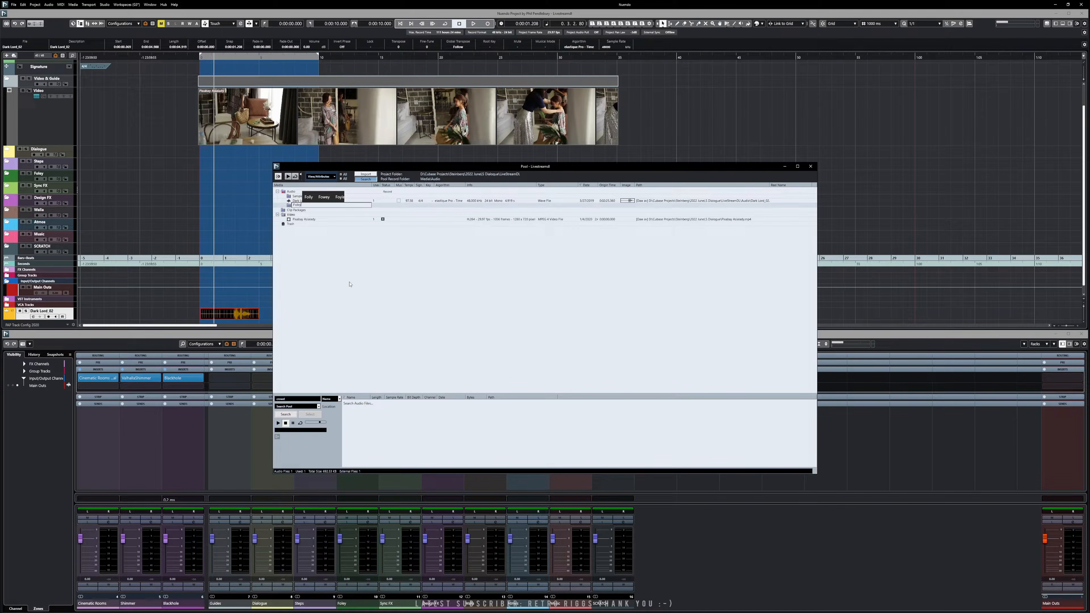
key(Return)
Step: Move the Dark Lord_02 clip into the Pool's Sampler Track folder and expand that folder
click(313, 201)
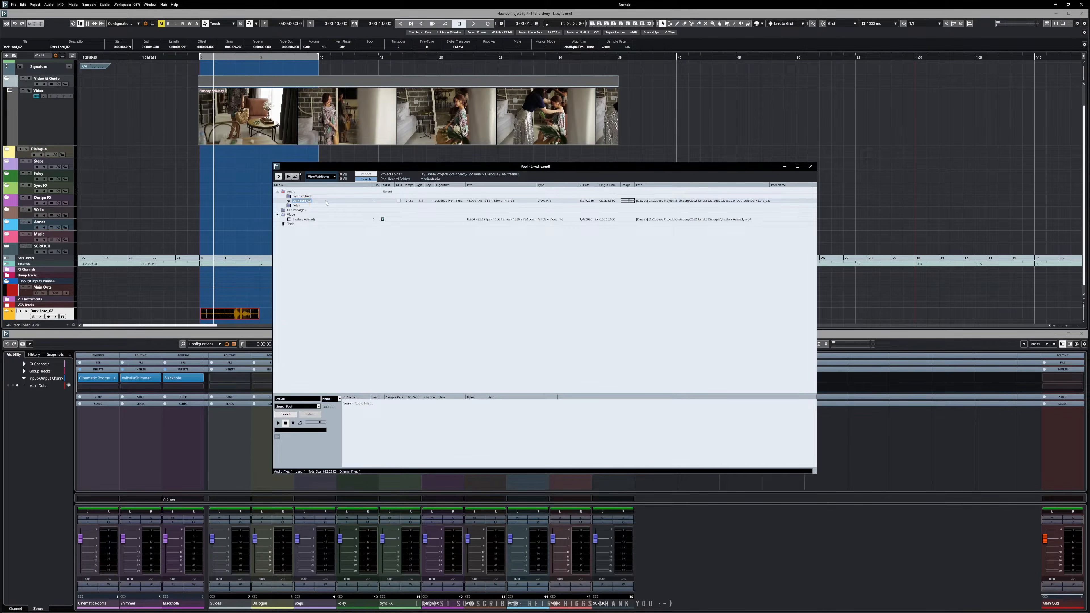
drag(303, 206, 310, 206)
click(290, 201)
click(283, 197)
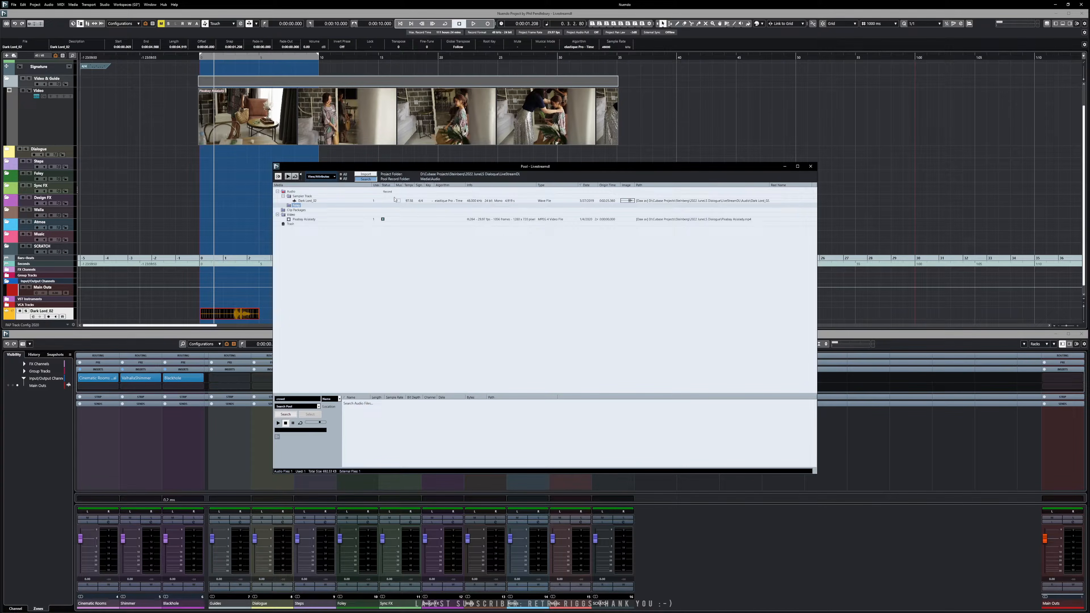
Step: Examine the Pool's attribute columns and the algorithm choices and commands available for the Dark Lord_02 clip
click(554, 185)
click(498, 186)
click(443, 201)
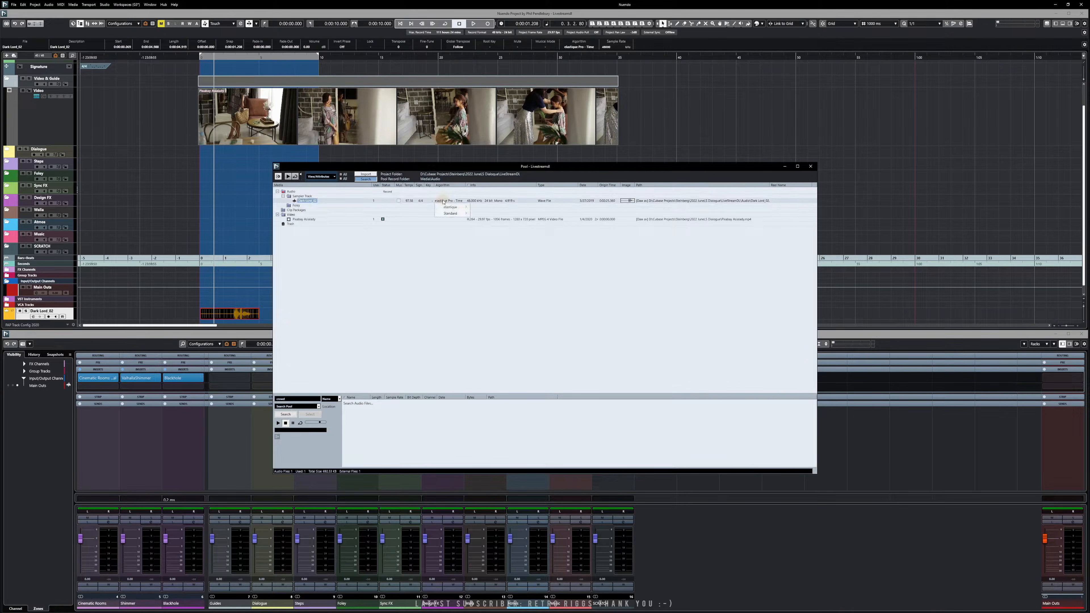
right_click(326, 202)
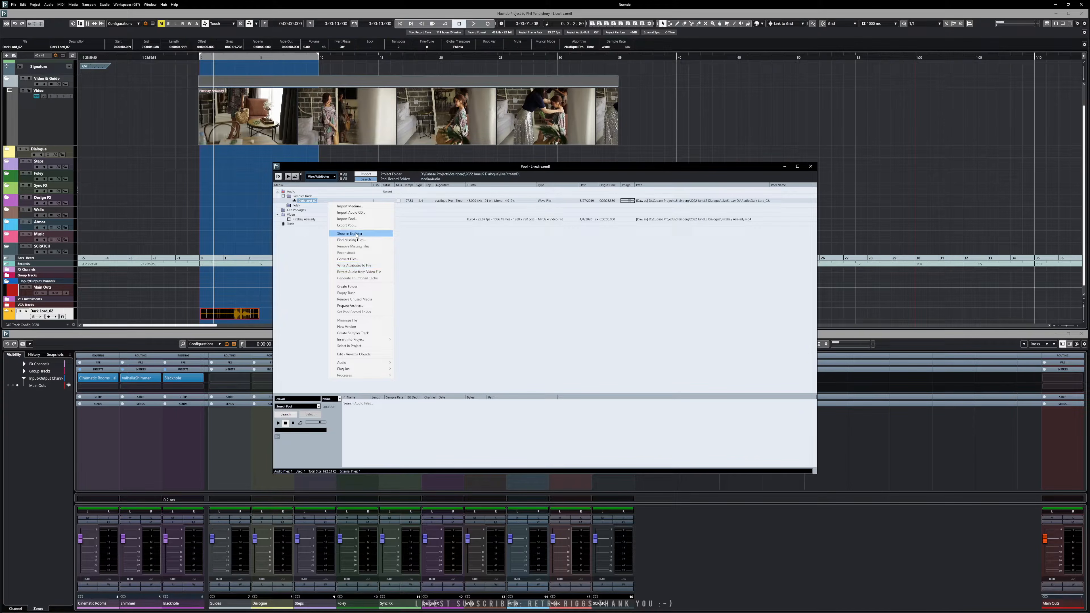
click(475, 259)
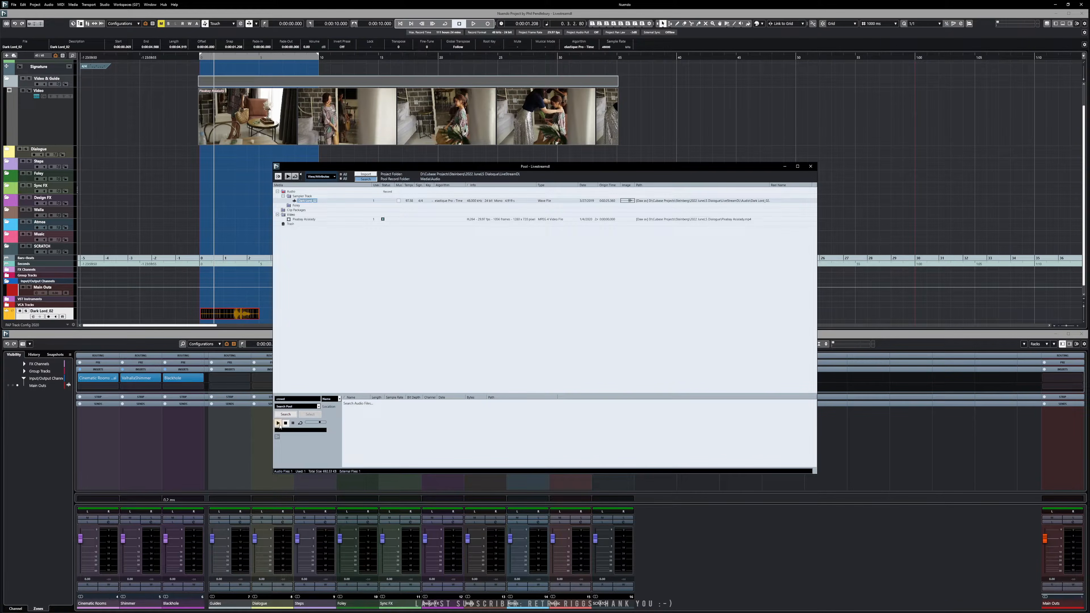
Step: Show the Dark Lord_02 file's location on disk, and close the file manager and the Pool
right_click(311, 204)
click(331, 233)
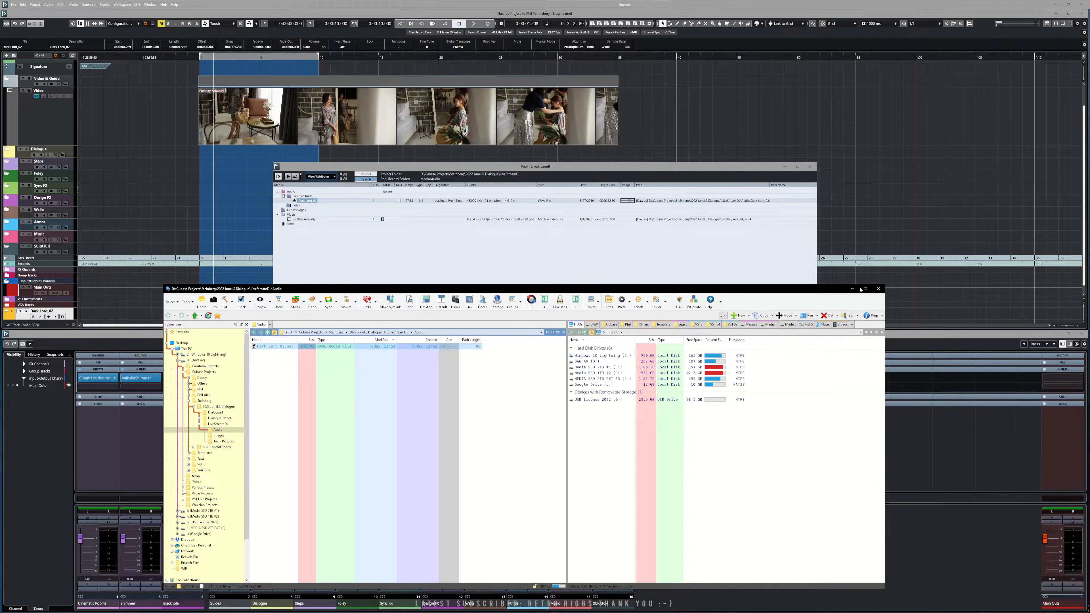
click(878, 288)
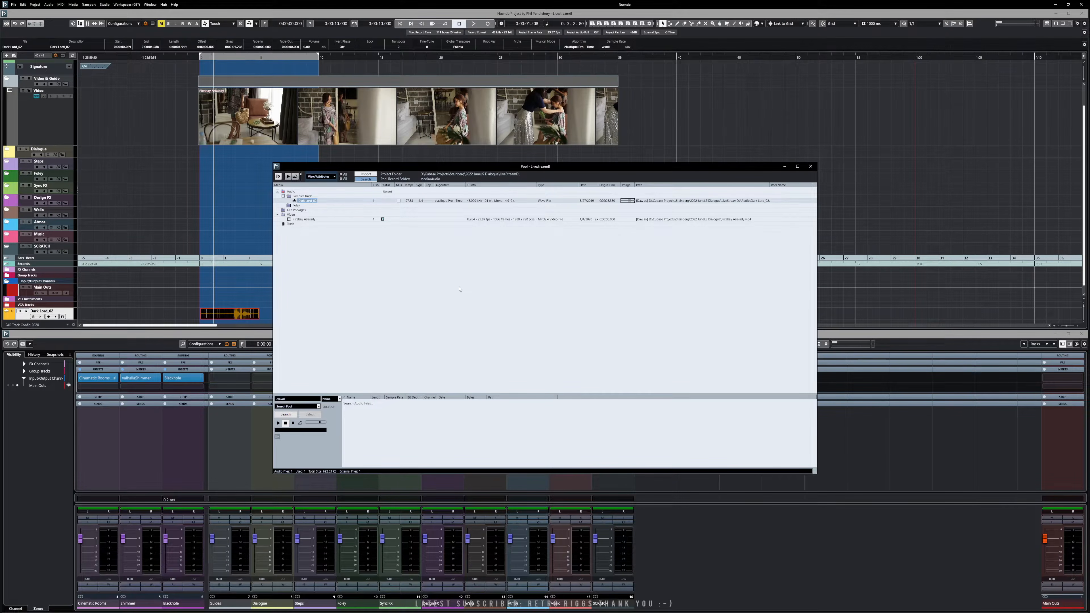
key(ctrl+p)
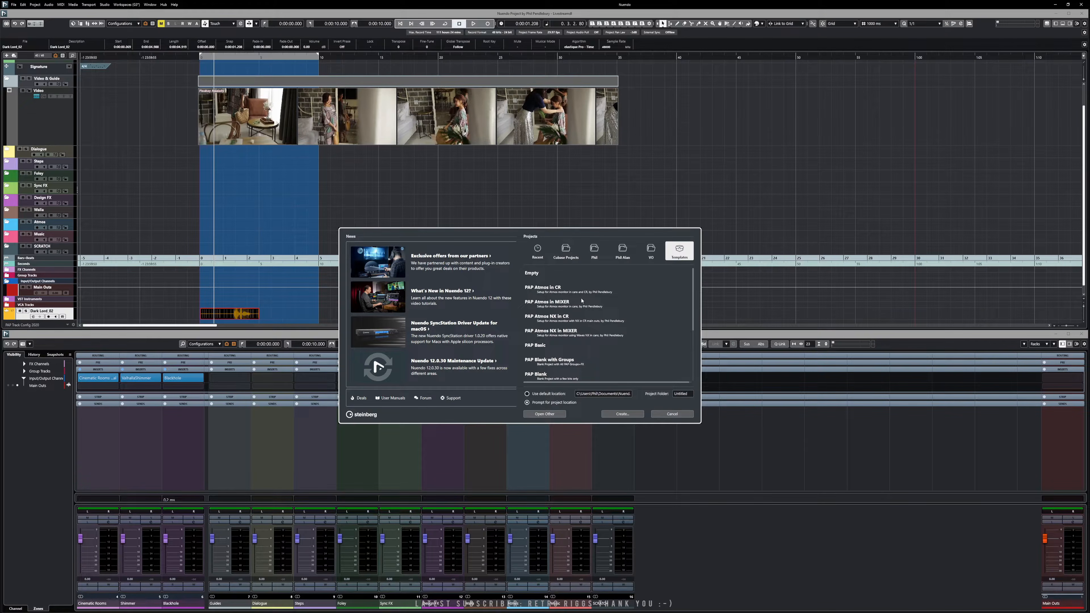
Step: Open the recent project Dialogue Detect and activate it
click(537, 251)
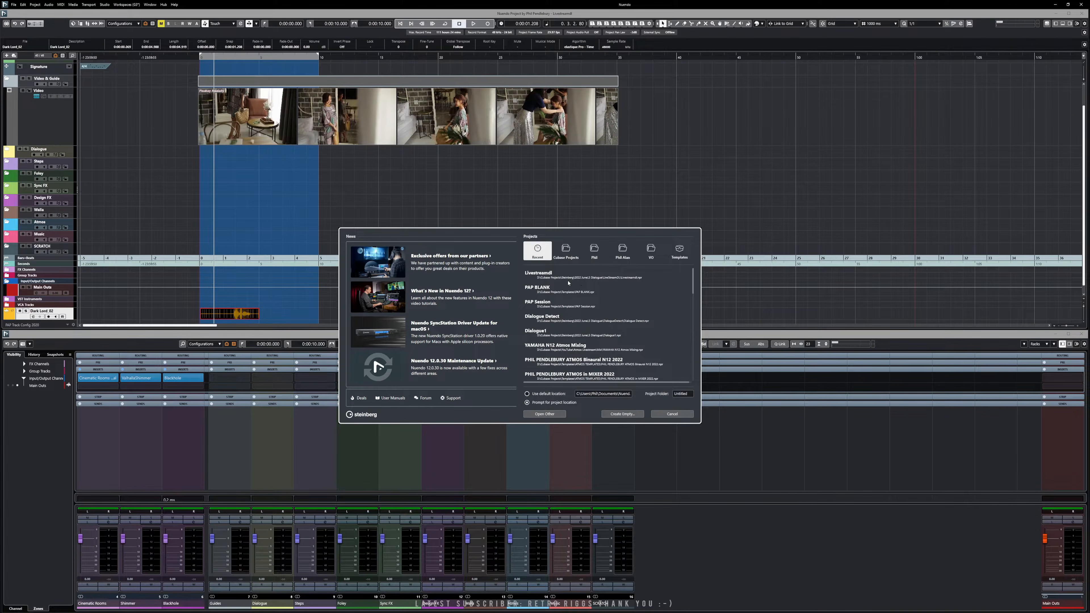
click(554, 320)
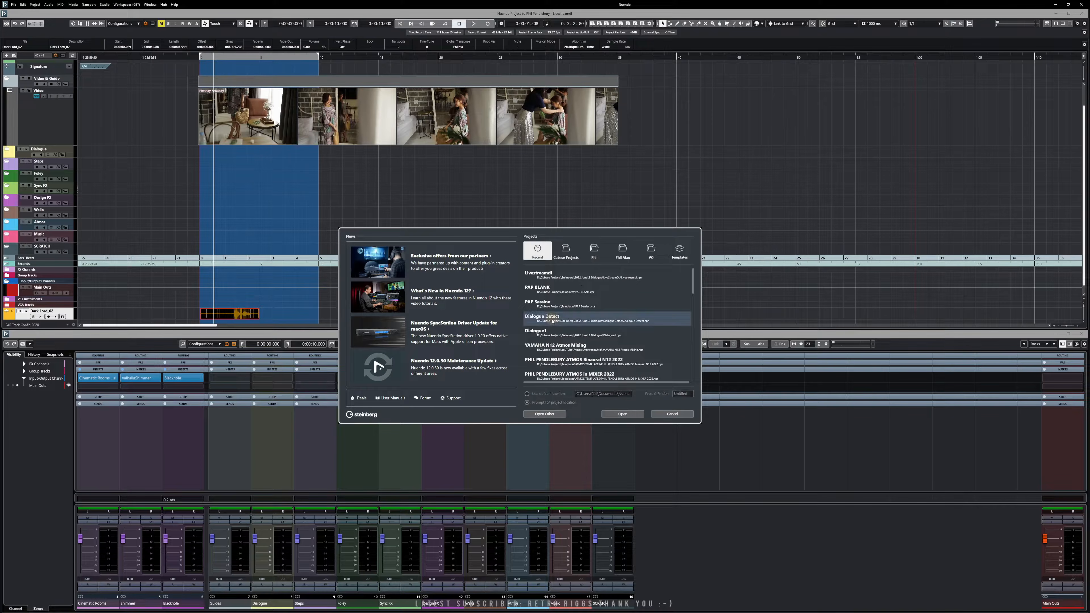
click(626, 415)
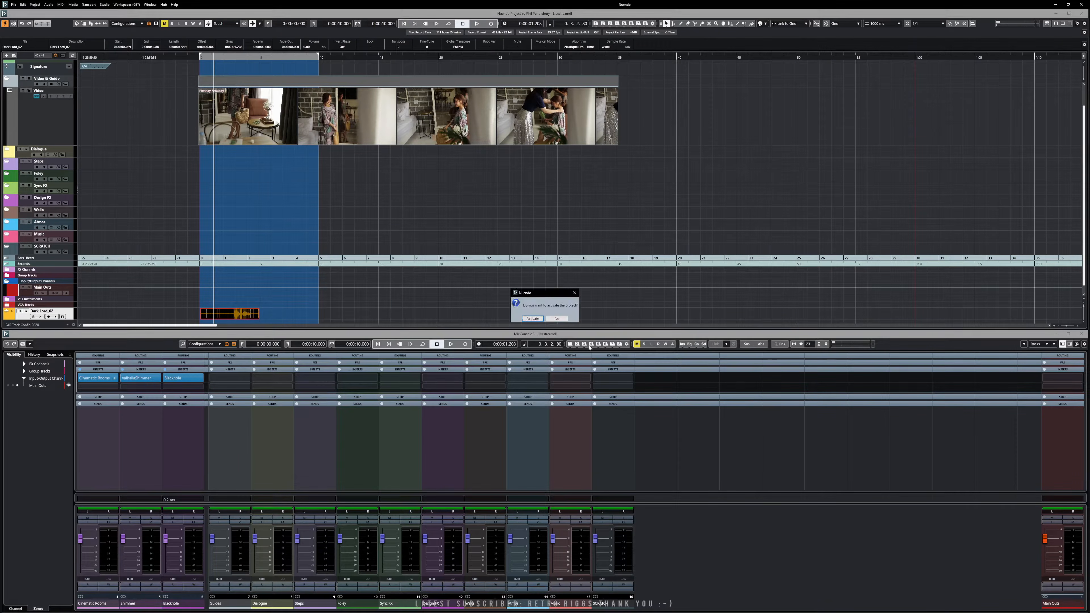
click(533, 318)
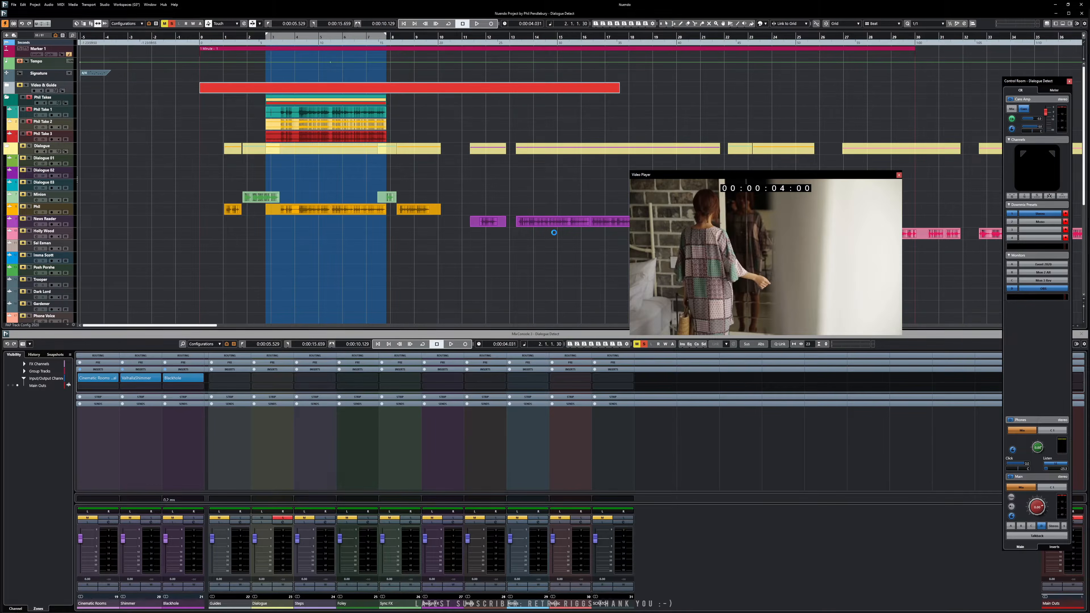
Step: Look over the Dialogue Detect project's takes, dialogue, character and effects tracks from top to bottom
scroll(555, 235, down, 5)
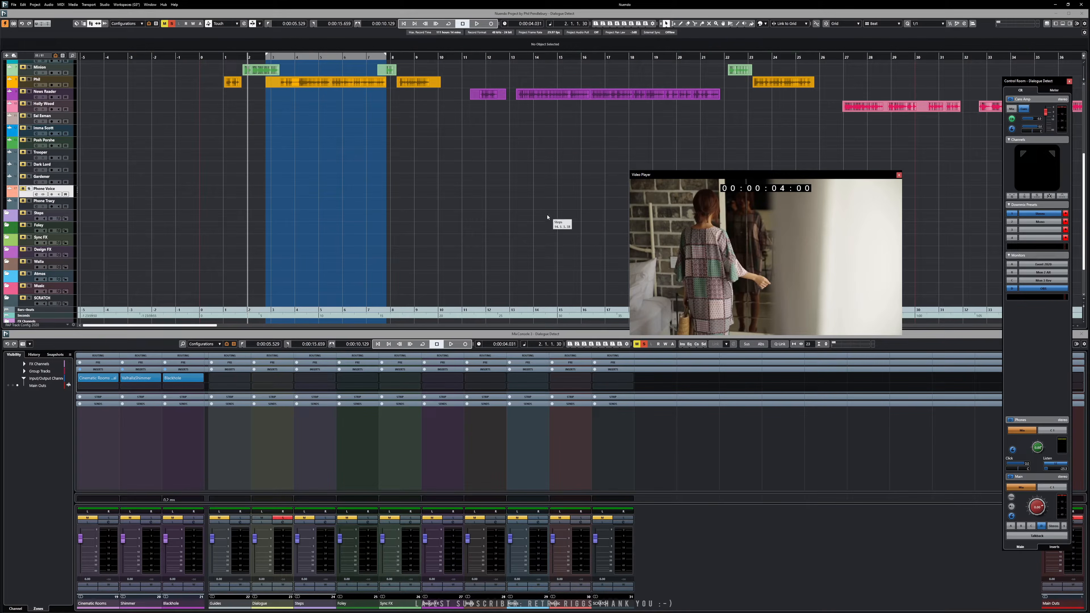
scroll(464, 220, up, 5)
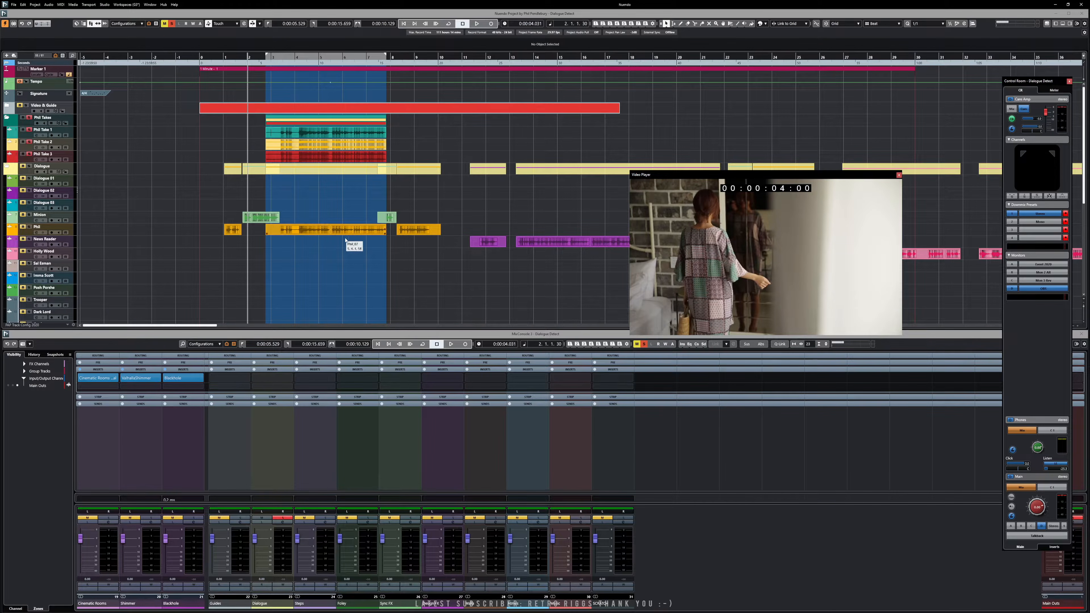
scroll(375, 256, down, 8)
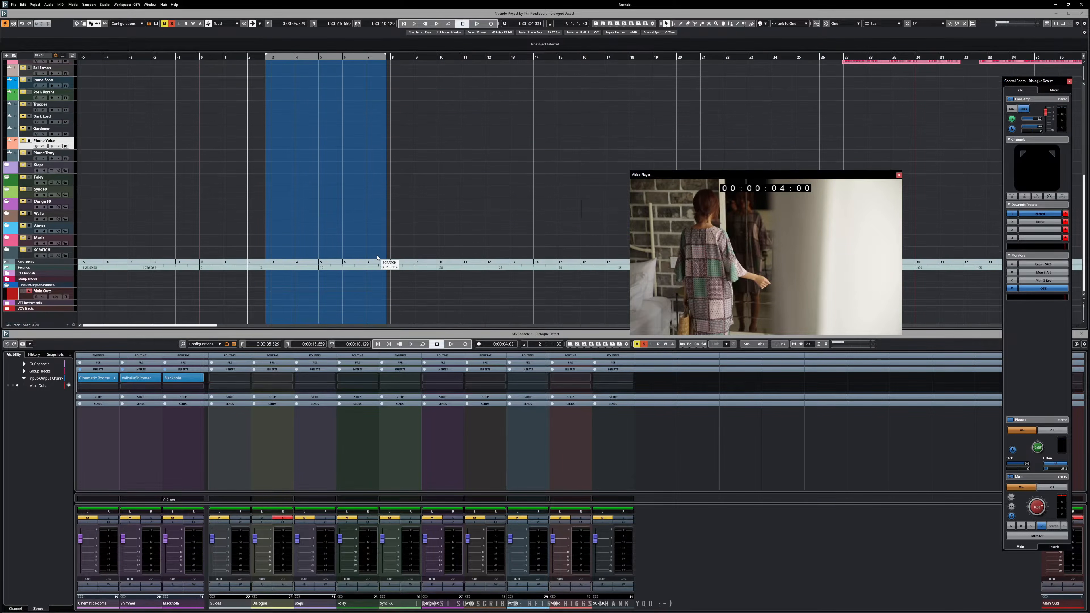
scroll(377, 257, up, 8)
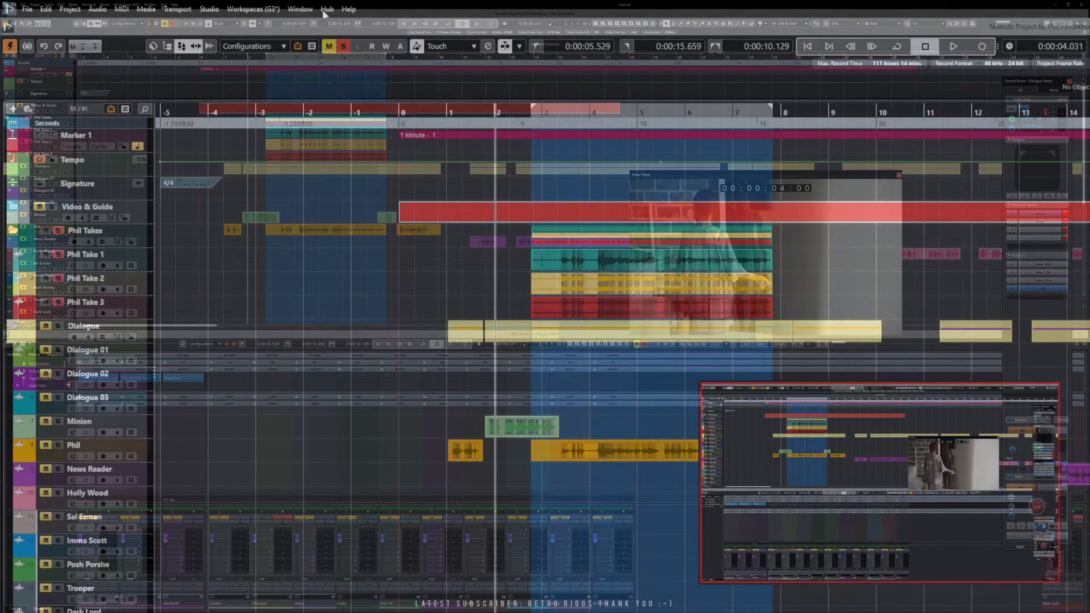
Step: Switch to the Livestreamd project's window and collapse its Video & Guide folder
click(300, 9)
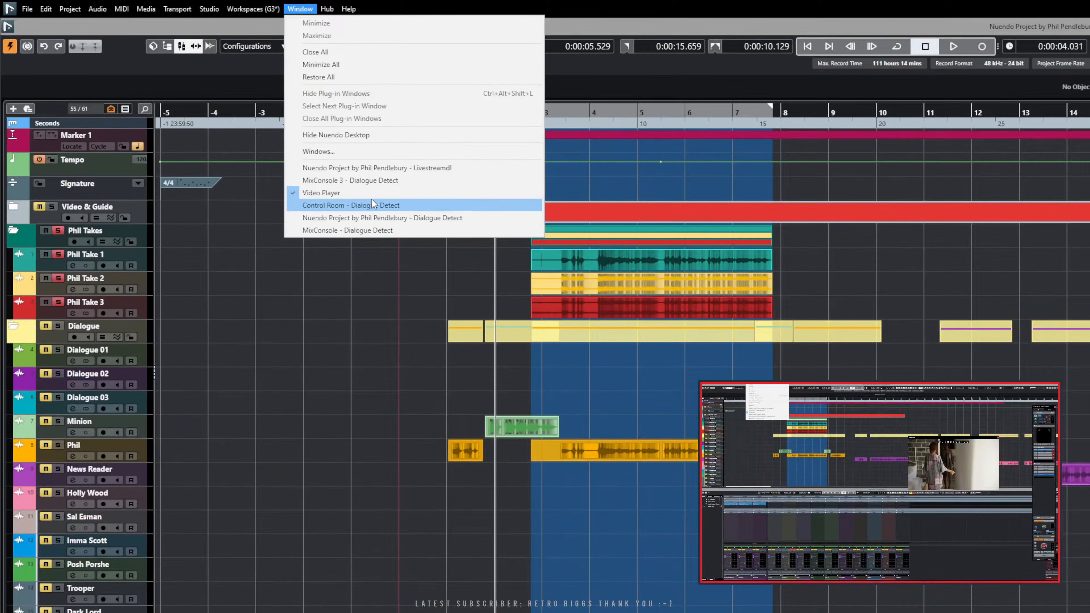
click(387, 167)
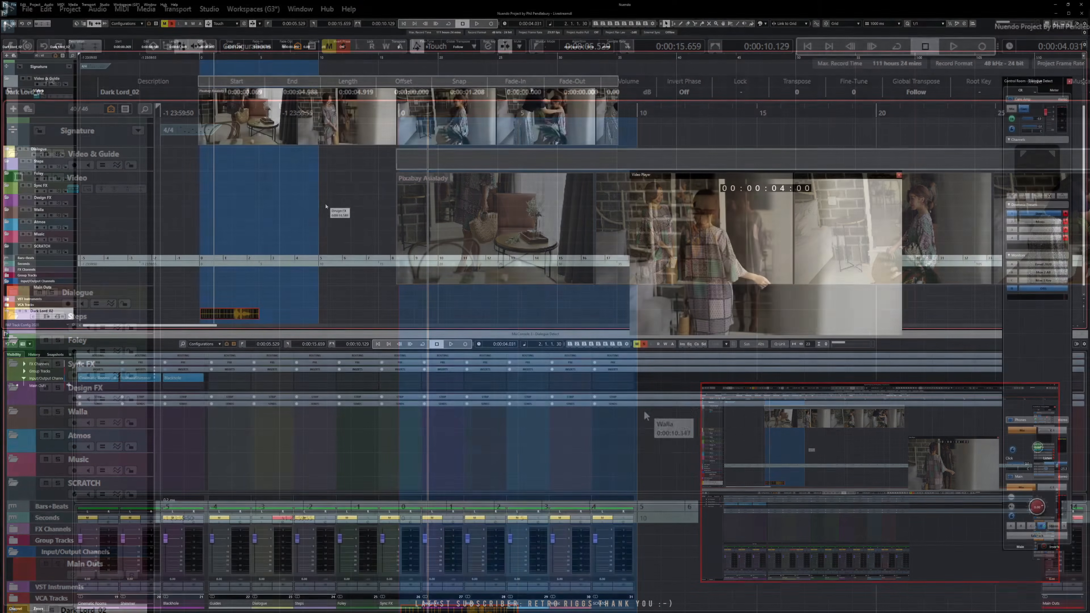
scroll(636, 429, down, 1)
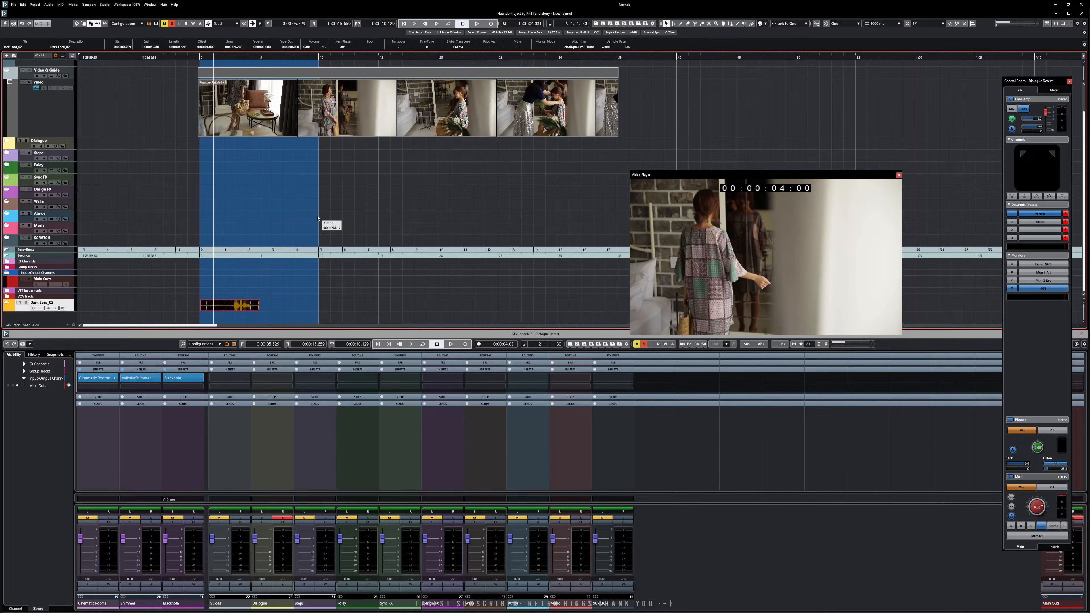
scroll(318, 218, up, 3)
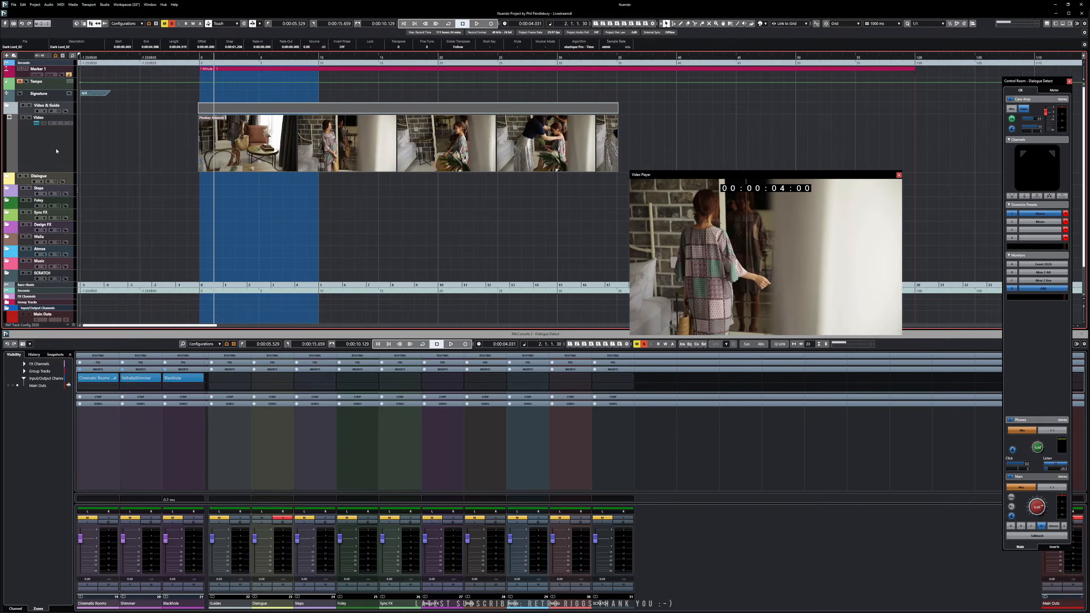
click(6, 107)
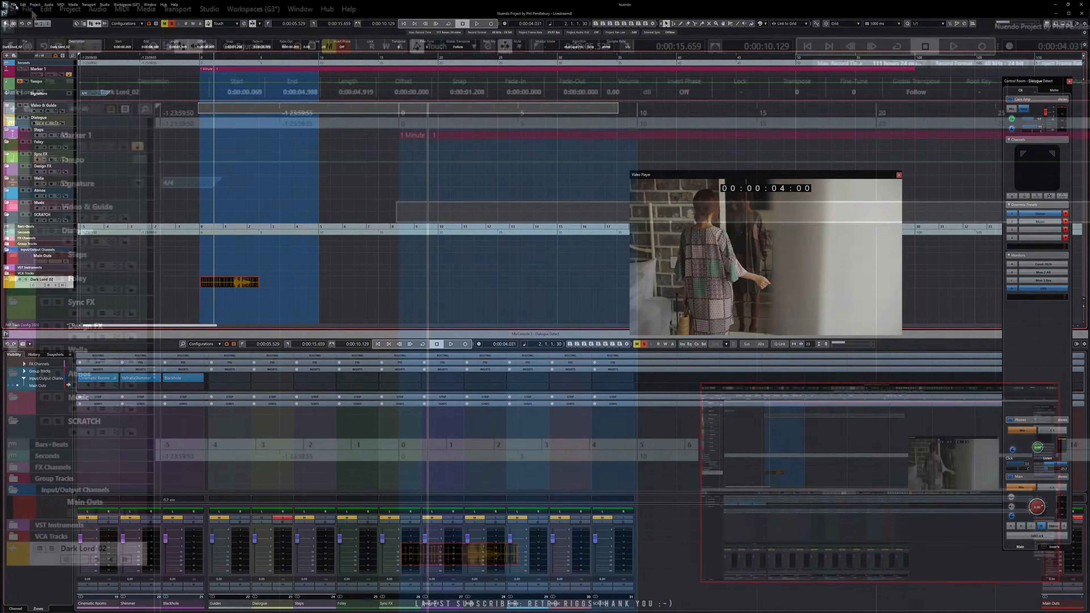
Step: Start importing tracks from another project, choosing the VO Showreel 2019 N12 project file as the source
click(14, 5)
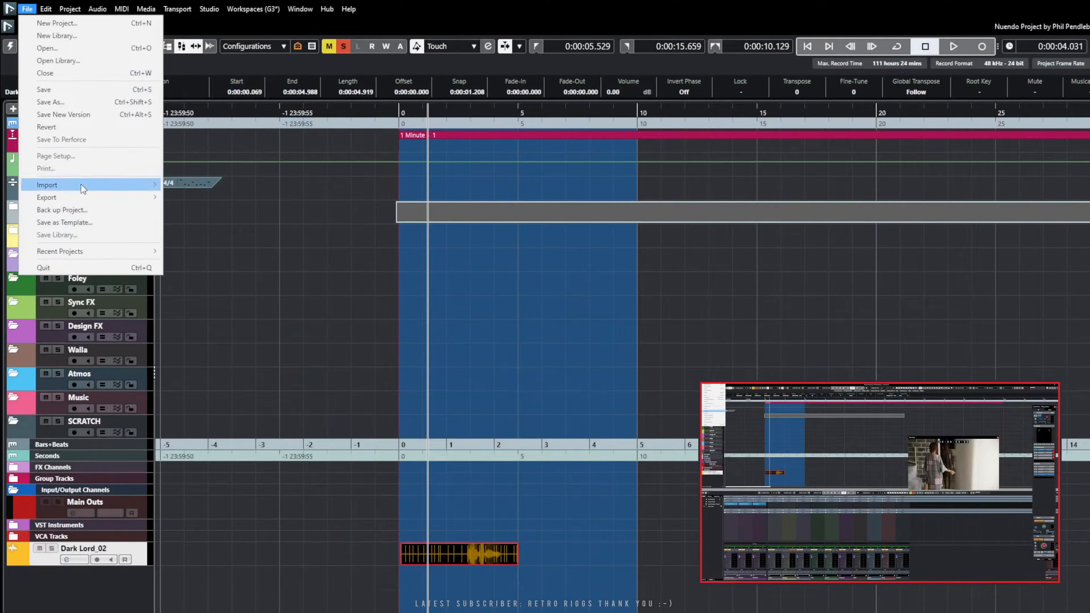
mouse_move(41, 94)
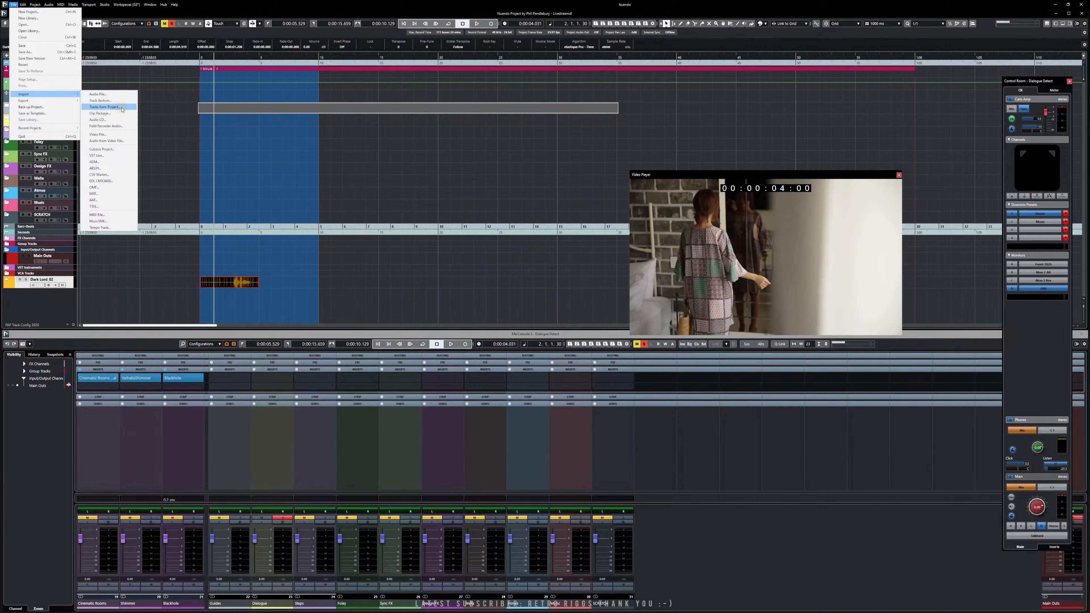
click(122, 108)
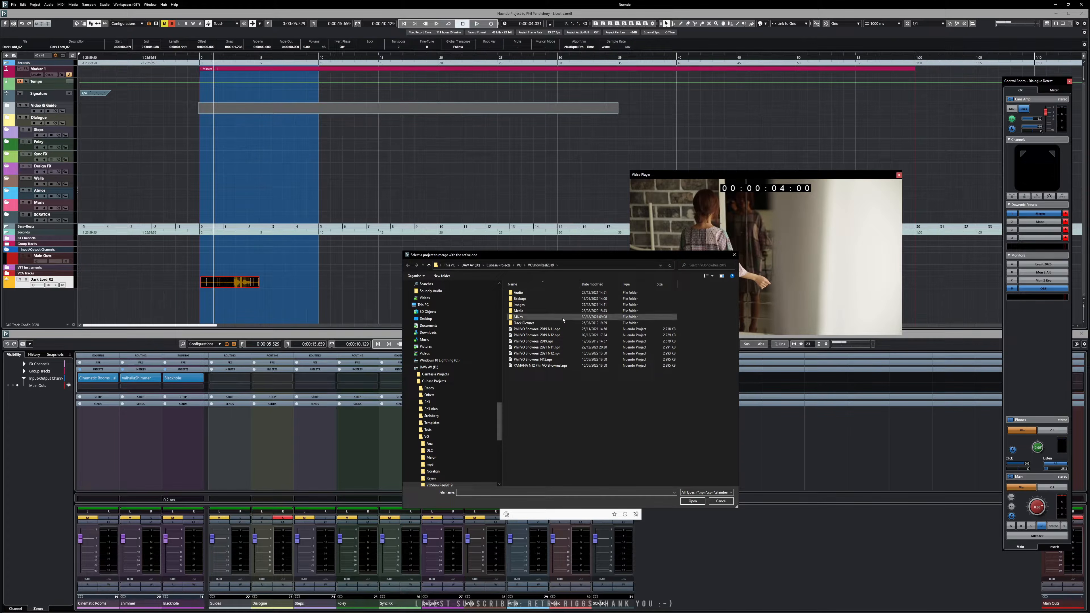
click(575, 335)
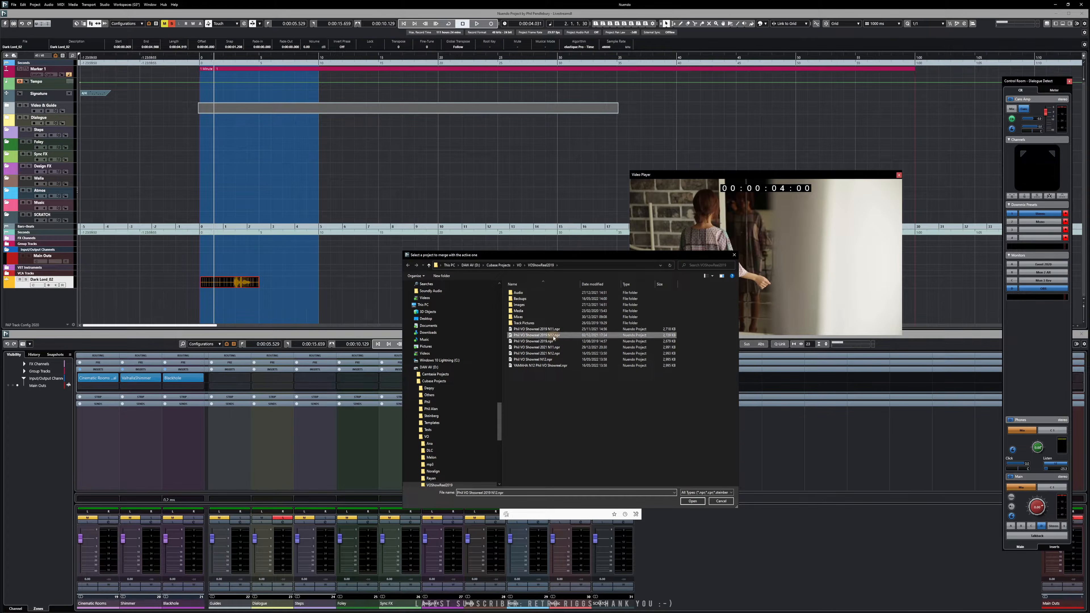
click(691, 500)
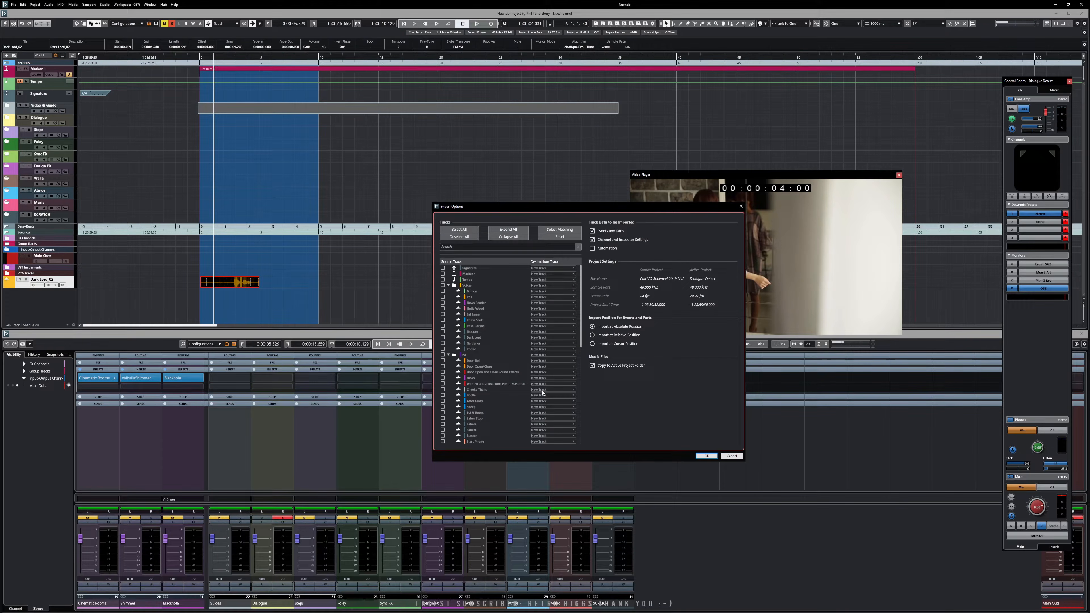
Step: Look through the source project's voice, effects, group, FX and VCA tracks offered for import
scroll(518, 328, down, 10)
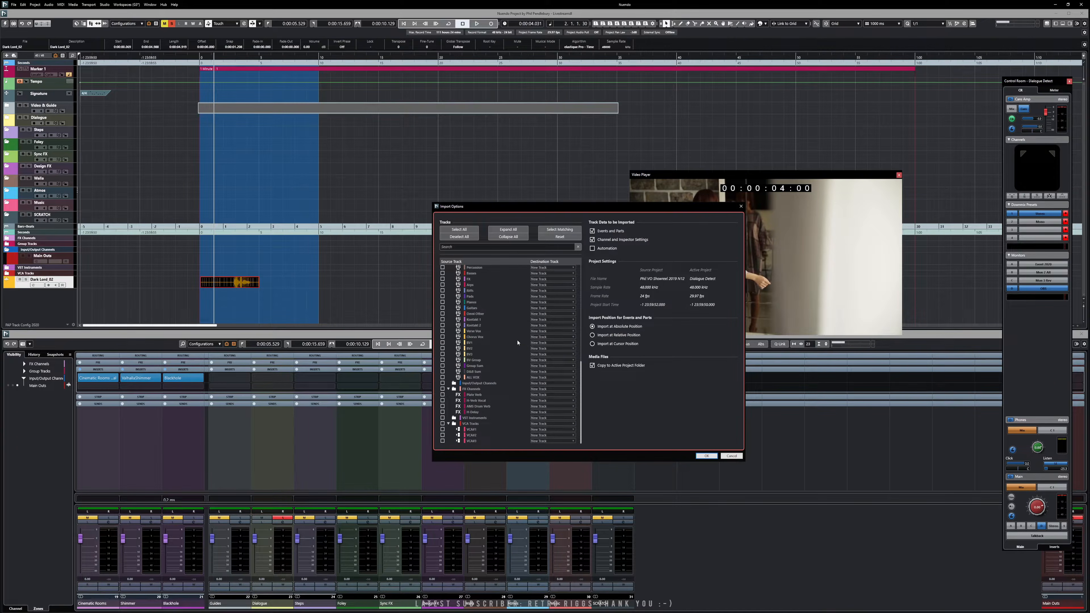
scroll(517, 343, up, 10)
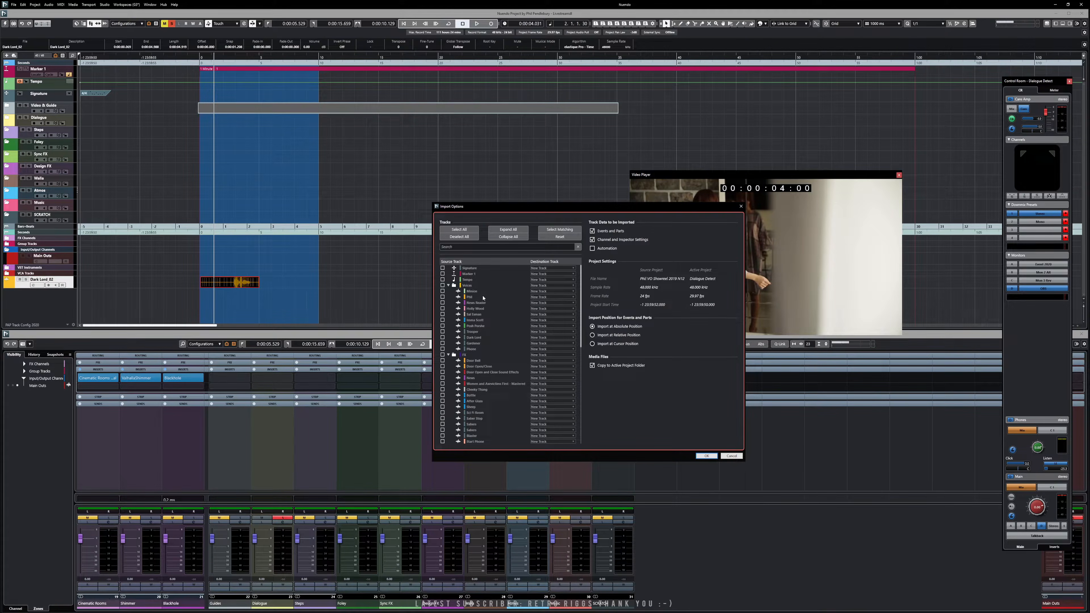
scroll(481, 300, down, 4)
scroll(480, 311, down, 2)
scroll(477, 310, down, 4)
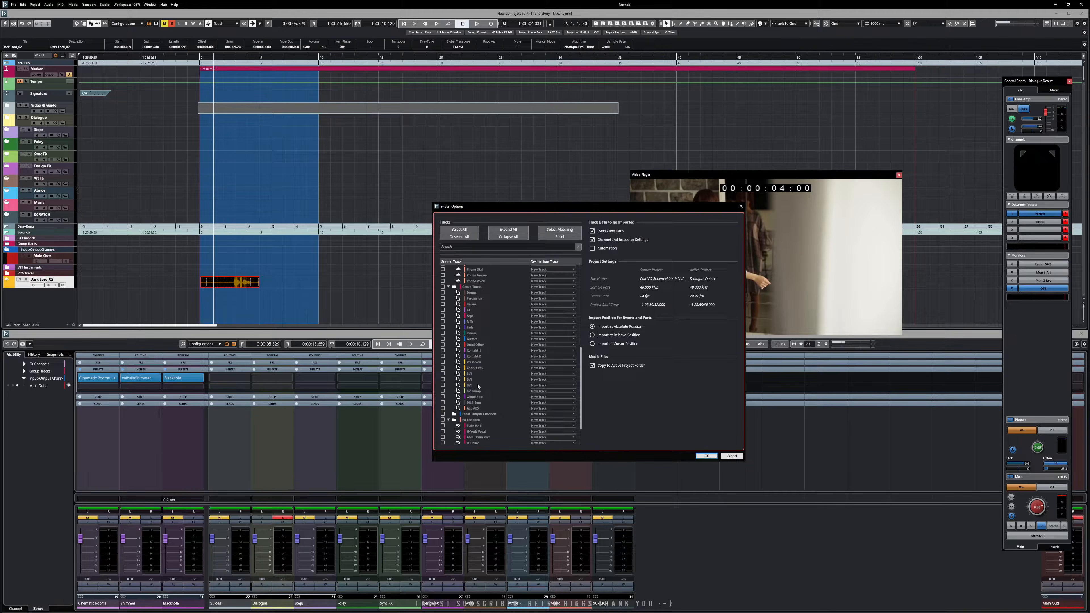
scroll(479, 399, down, 2)
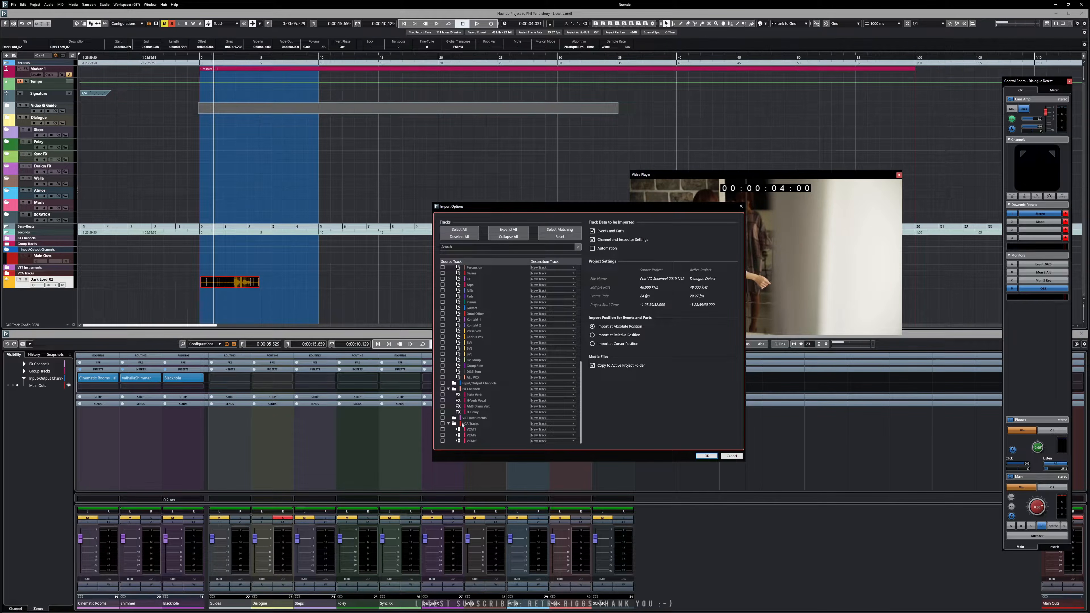
scroll(478, 399, up, 10)
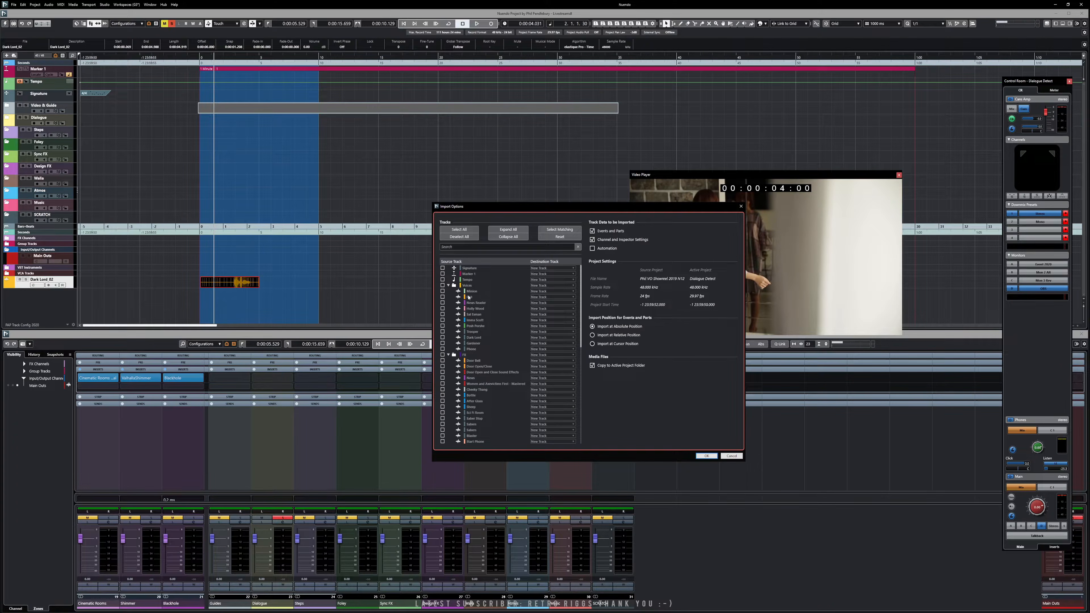
Step: Select the Voices folder with all its tracks and import it at absolute position, copying media to the active project folder
click(442, 285)
click(442, 286)
click(442, 286)
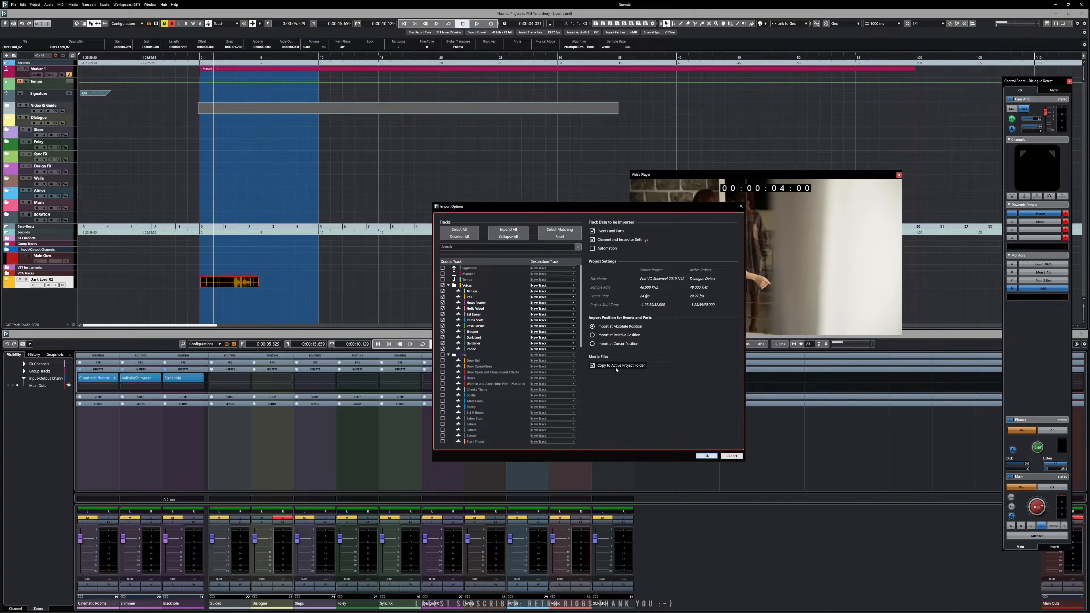
click(707, 457)
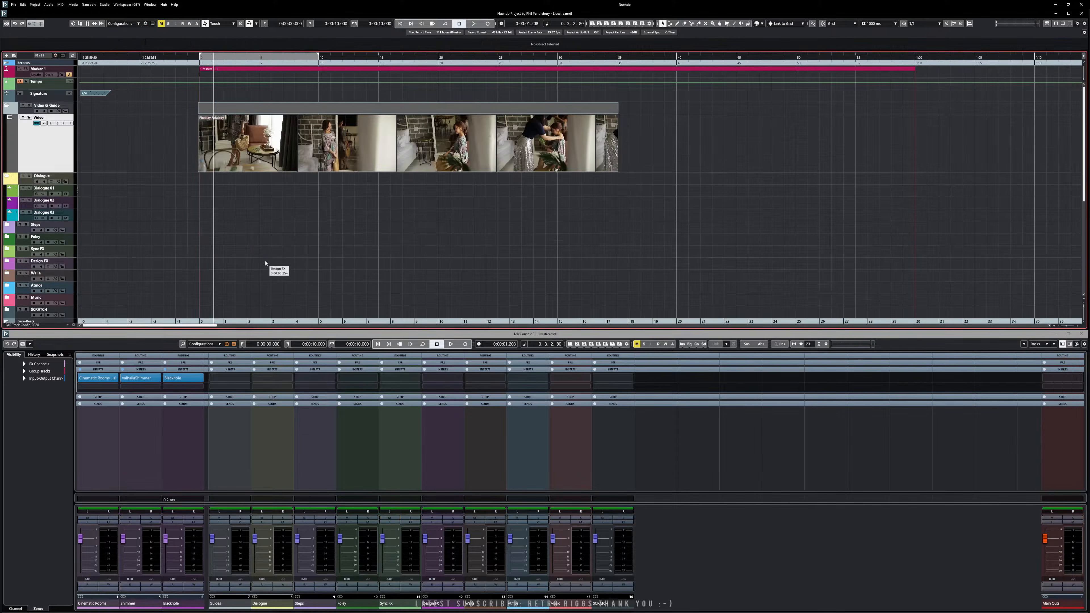
Step: Review the imported Voices tracks in the arrangement, and check their audio files in the Pool before closing it
scroll(270, 258, down, 5)
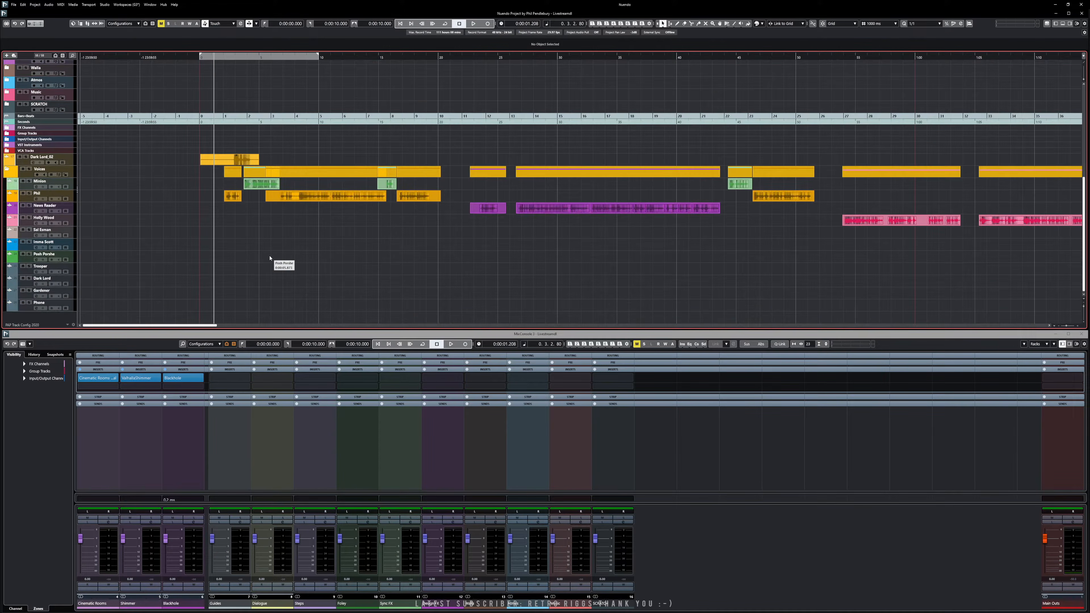
scroll(315, 256, up, 1)
scroll(315, 256, down, 2)
key(ctrl+p)
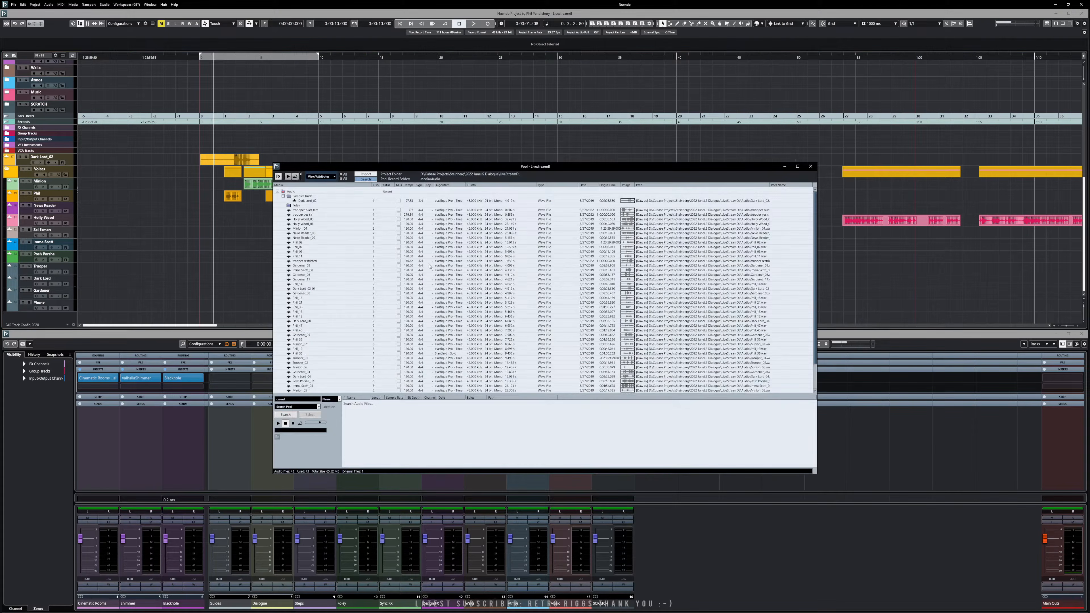
scroll(348, 258, down, 2)
scroll(329, 309, up, 2)
click(810, 167)
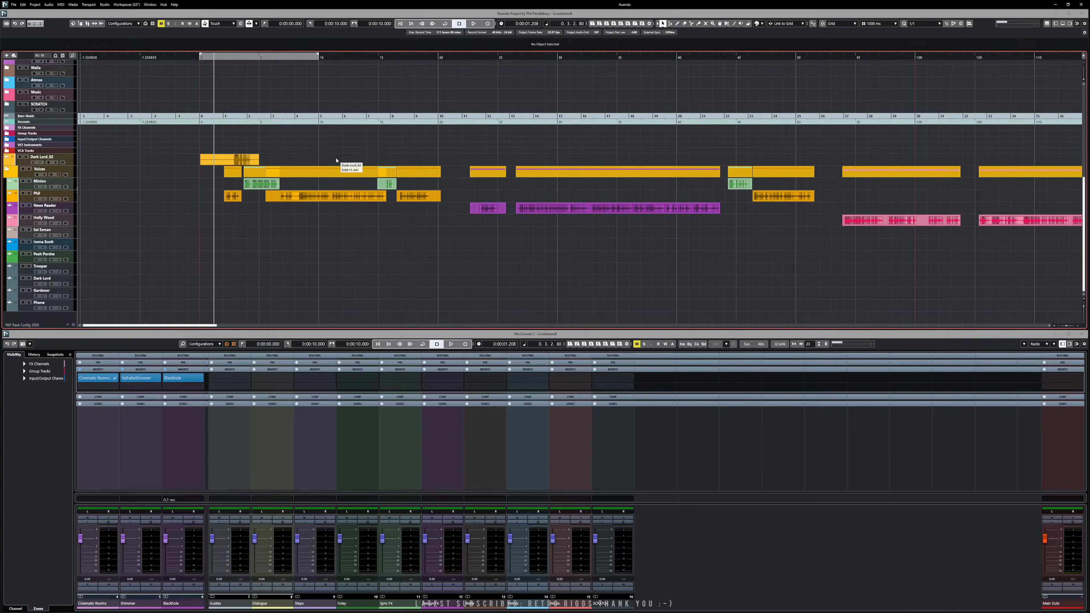
Step: Reopen the recent project Dialogue Detect from the Hub and activate it
click(163, 4)
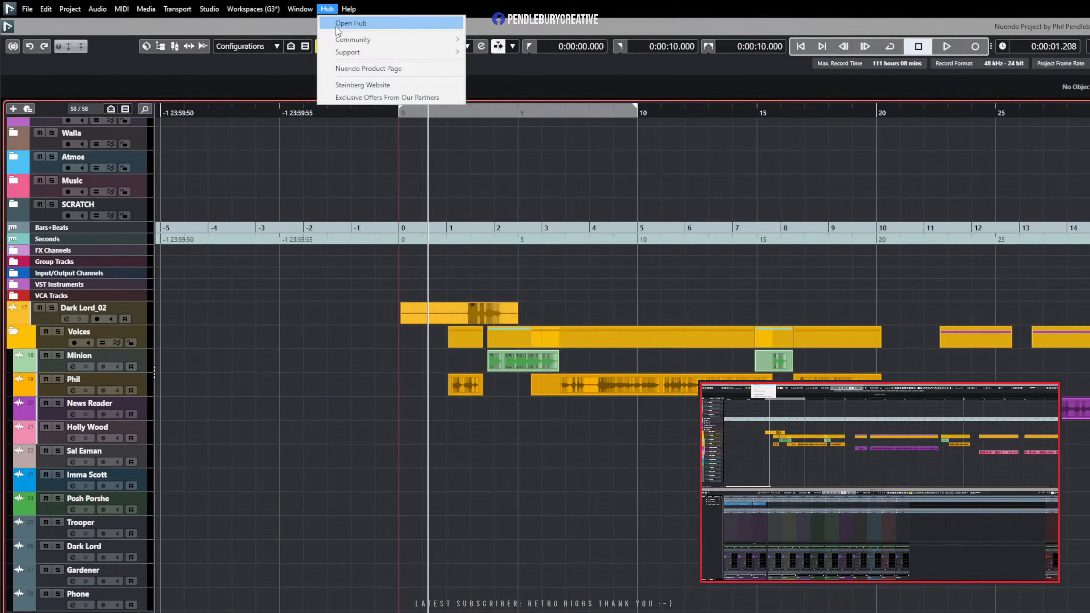
click(339, 25)
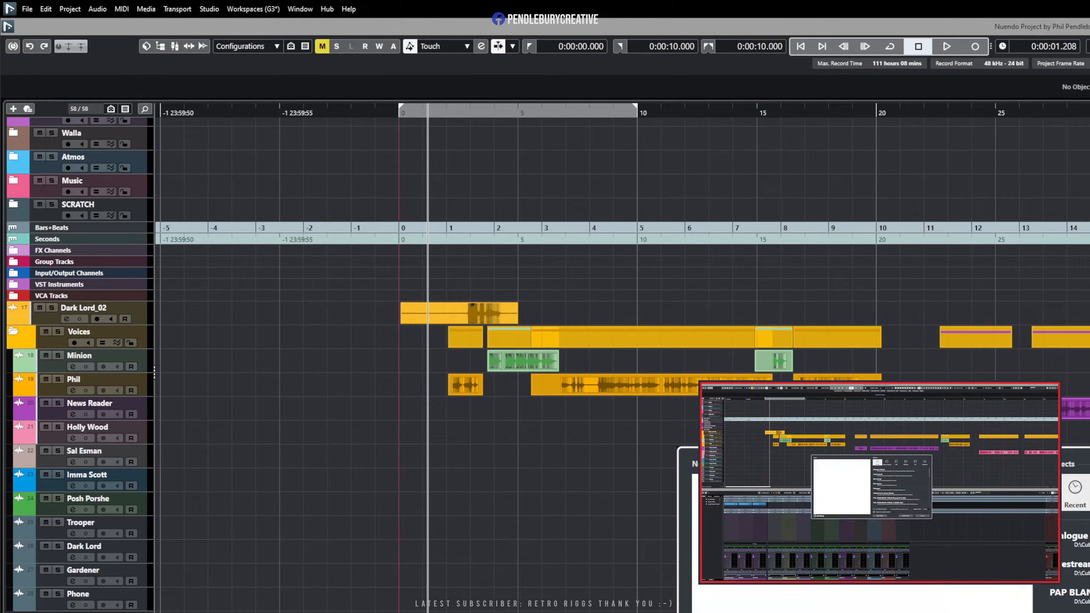
click(1076, 540)
click(906, 516)
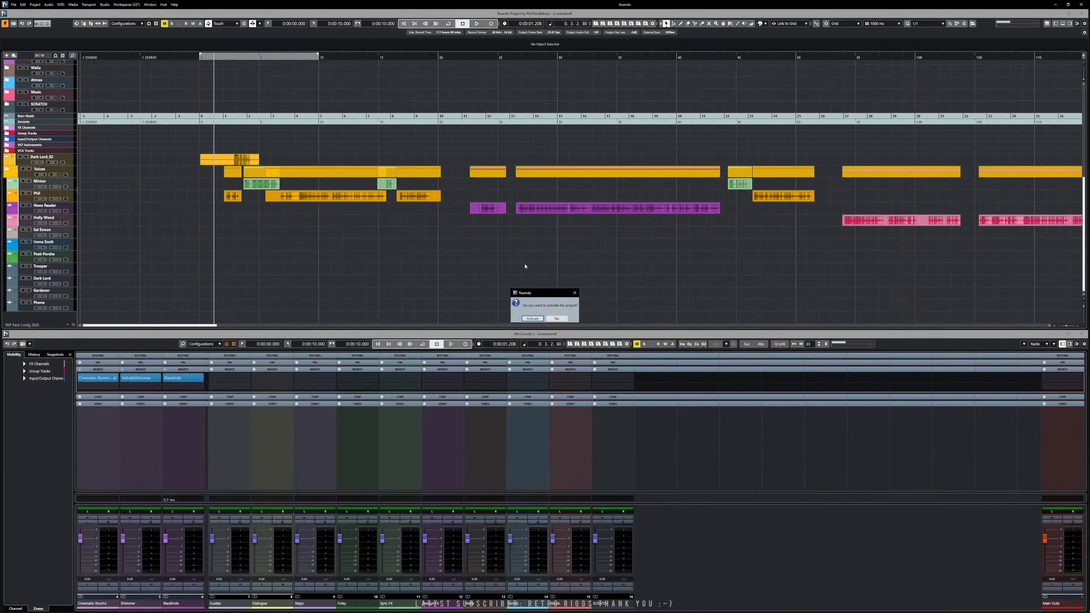
click(532, 318)
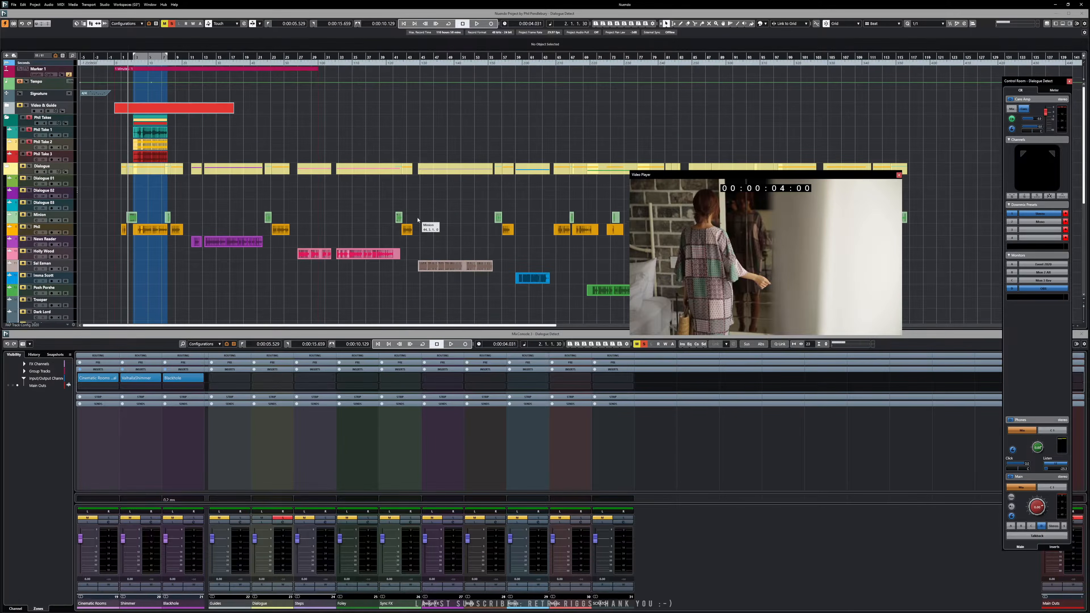
Step: Move the video player clear of the lower dialogue events, and look over the project's tracks down to the outputs
drag(708, 176, 773, 132)
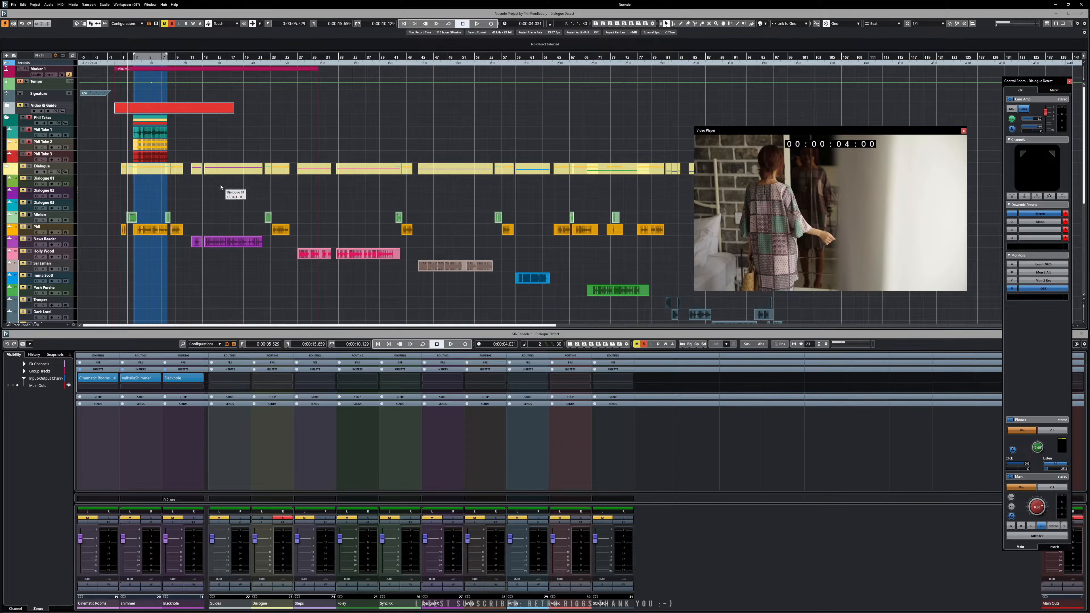
scroll(189, 192, down, 3)
scroll(190, 192, down, 8)
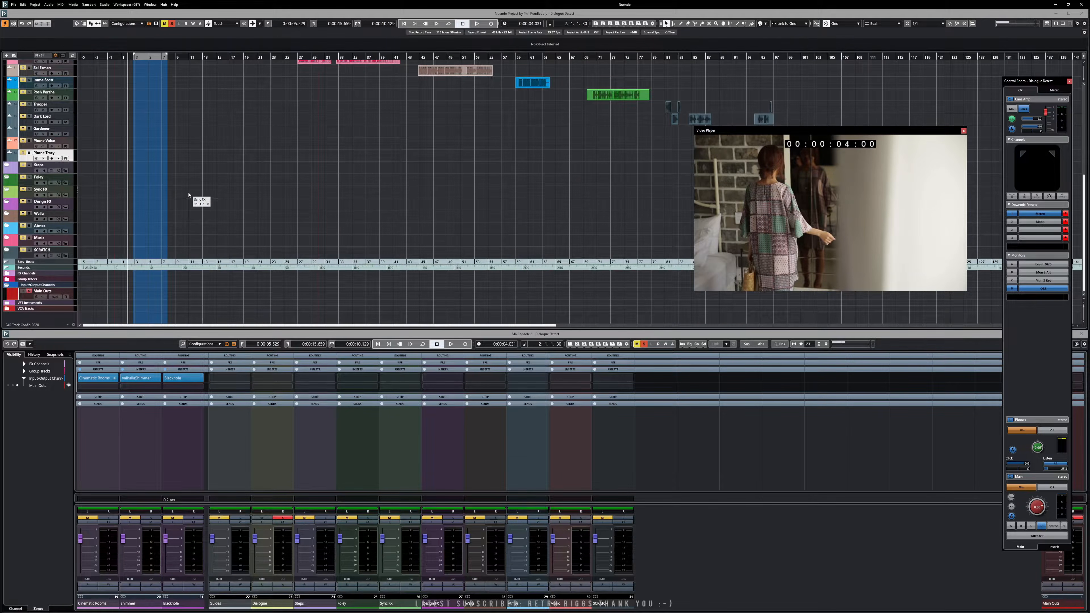
scroll(184, 195, up, 11)
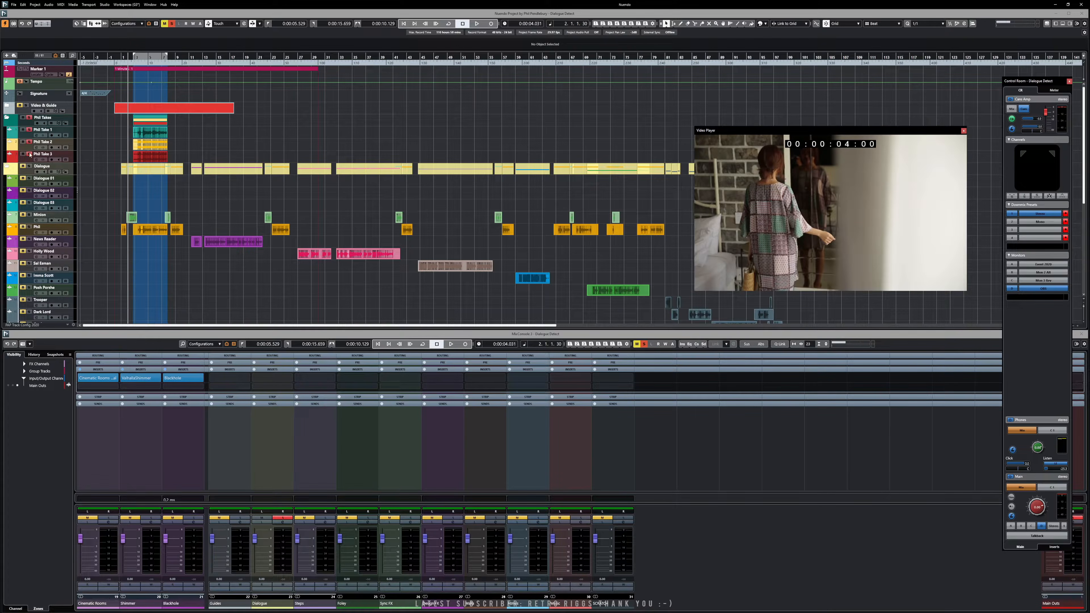
Step: Turn off solo on the takes folder, and briefly play back the project with its video
click(28, 118)
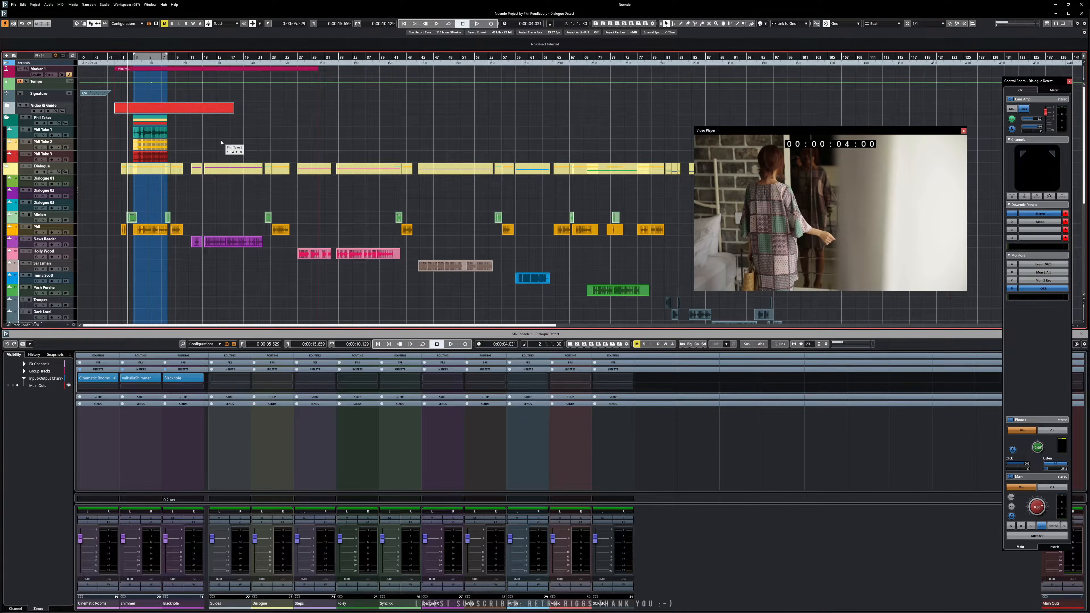
key(space)
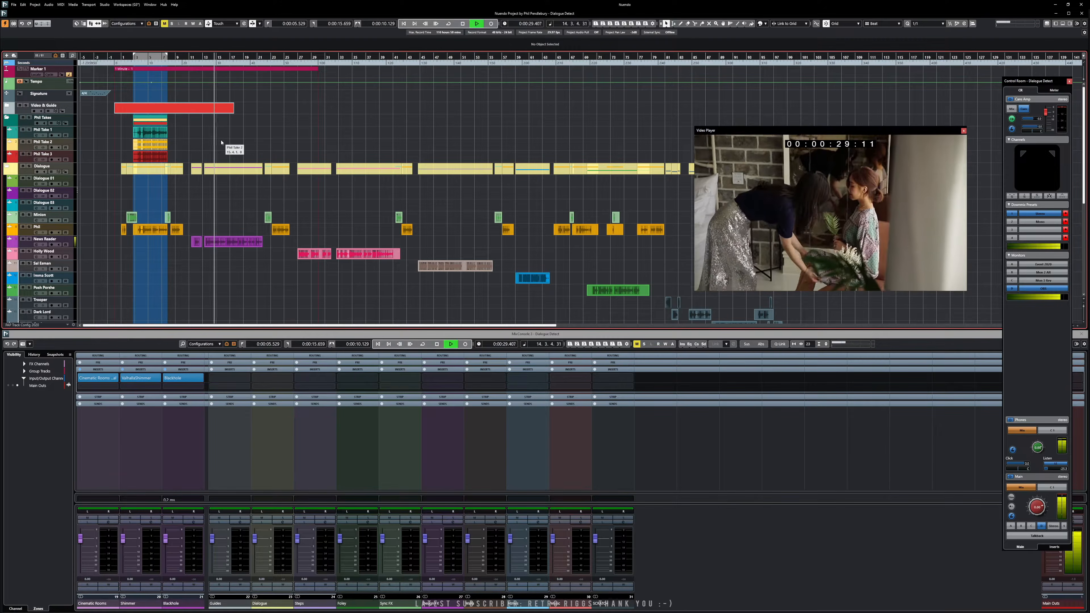
key(space)
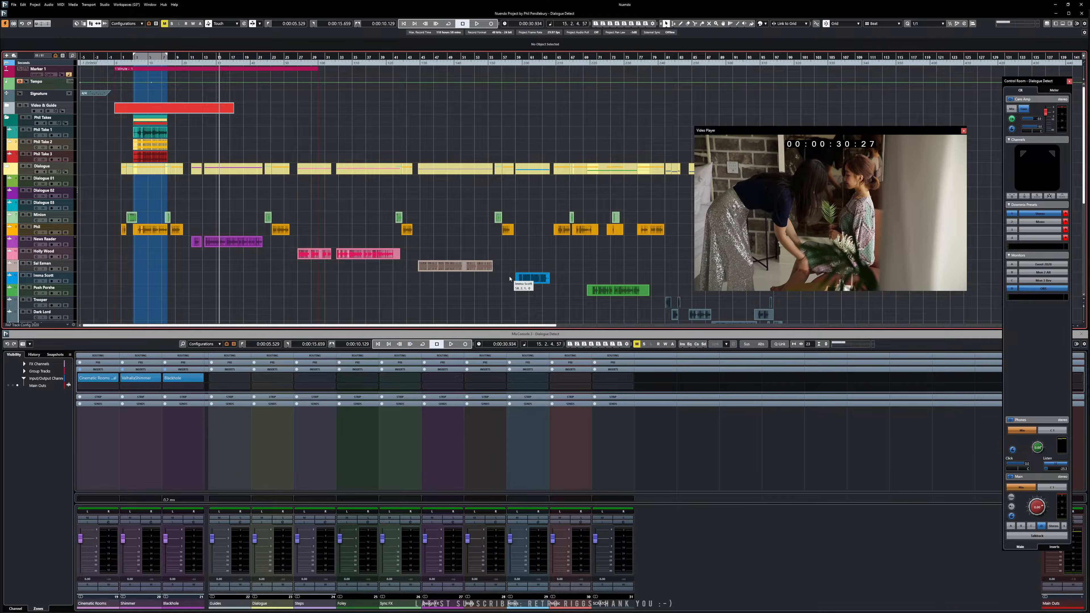
Step: Fast-forward past the end of the video, shift the video player slightly higher, and rewind into the video section
key(KP_Add)
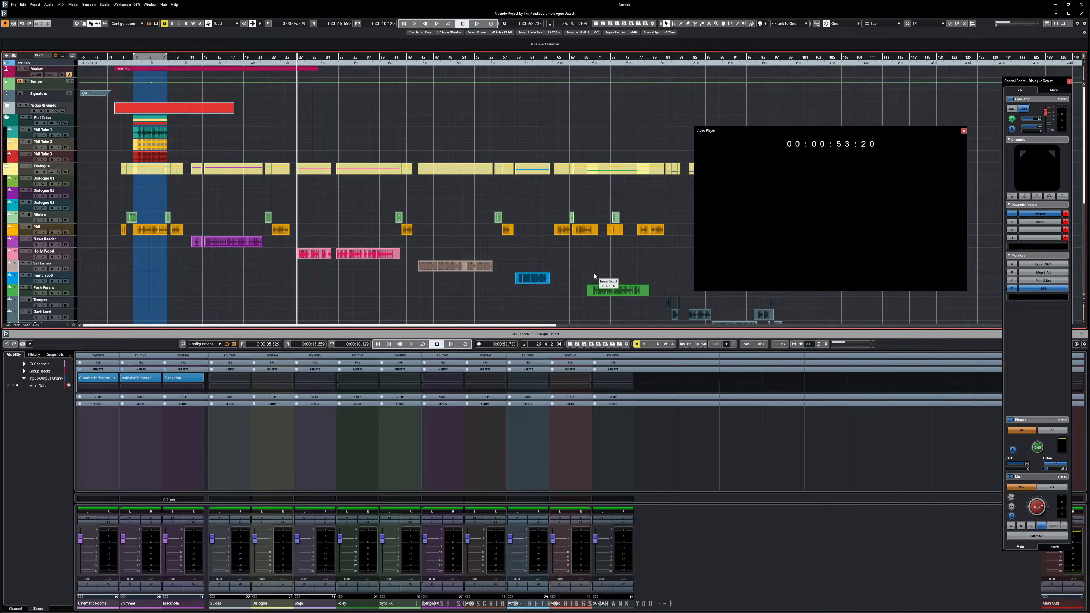
scroll(532, 264, down, 8)
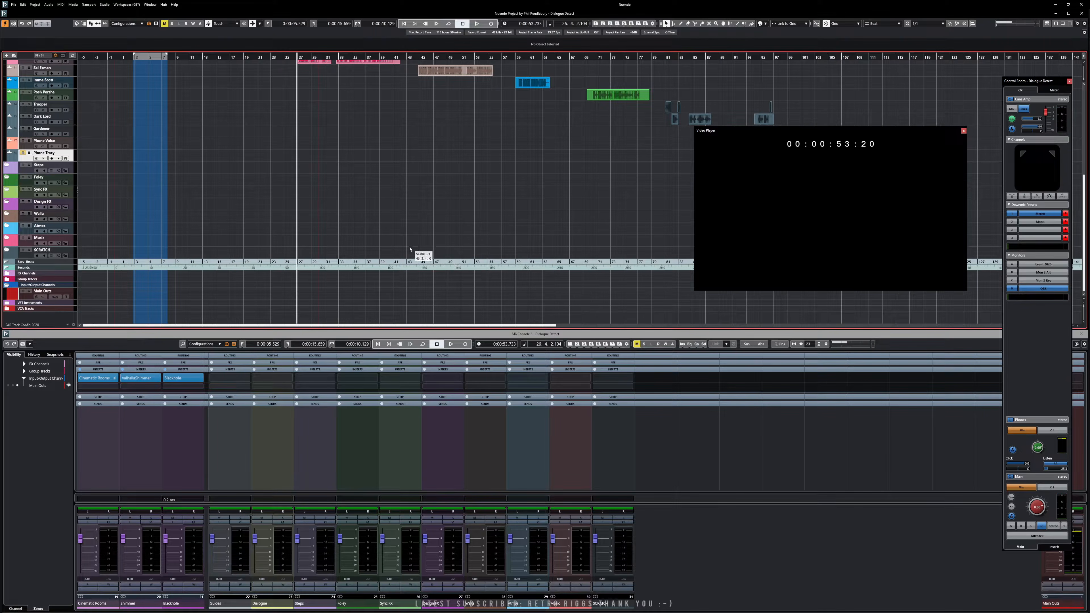
scroll(405, 248, up, 8)
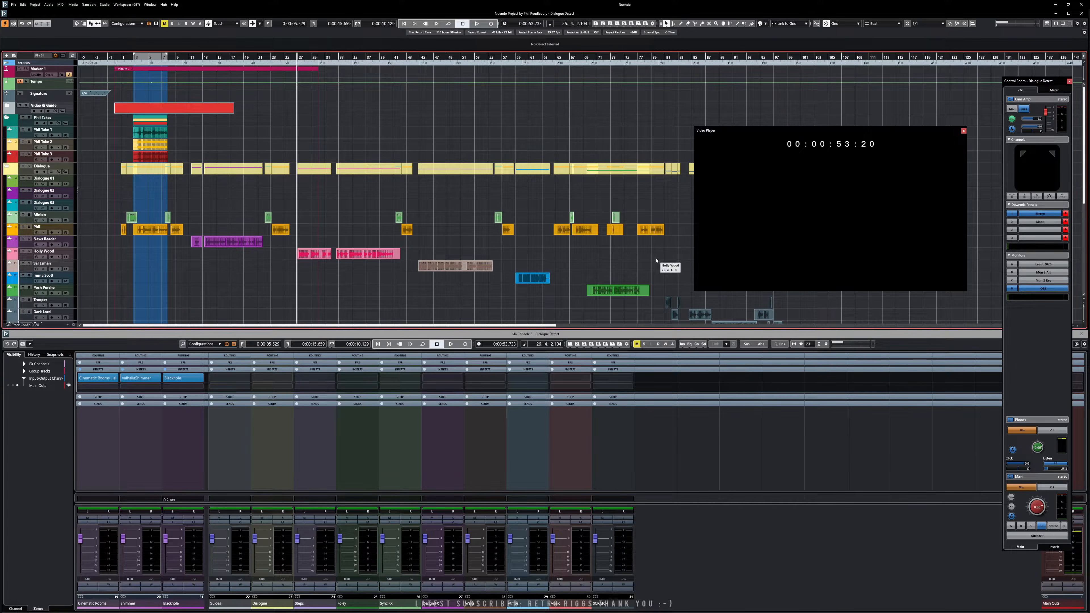
mouse_move(801, 132)
mouse_down()
mouse_move(774, 127)
mouse_move(791, 118)
mouse_up()
key(KP_Subtract)
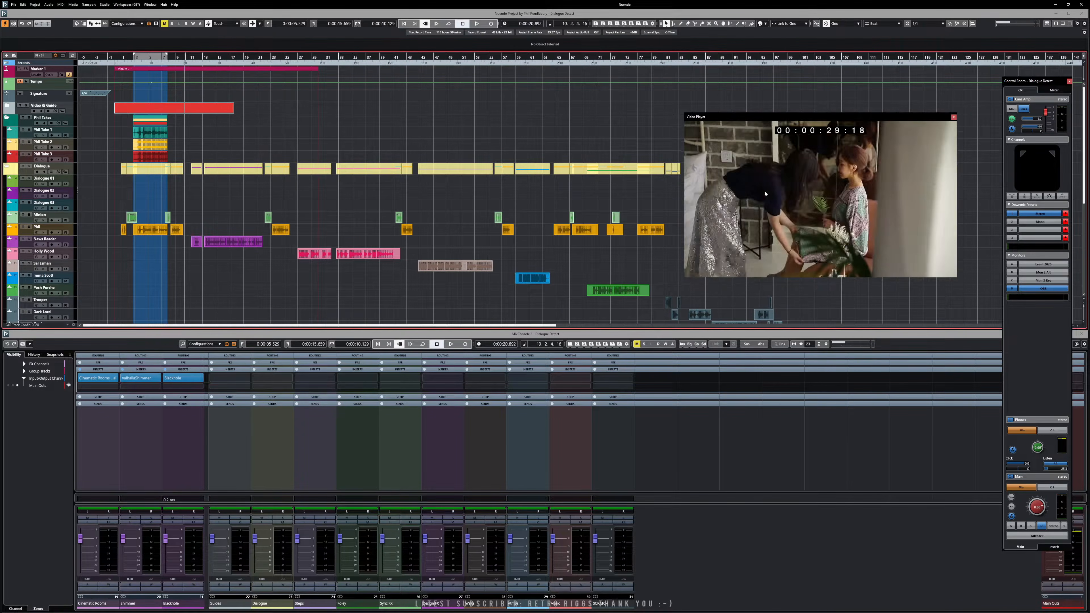
click(6, 105)
click(6, 106)
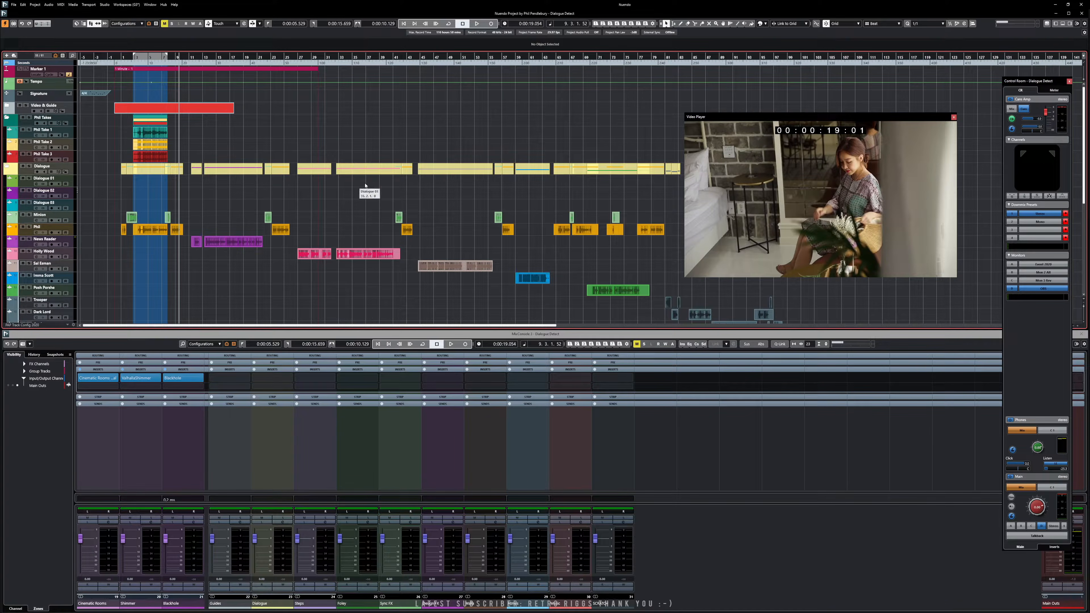
Step: Move the video player lower and place the playhead at about 2 seconds, near the start of the video
drag(740, 117, 708, 168)
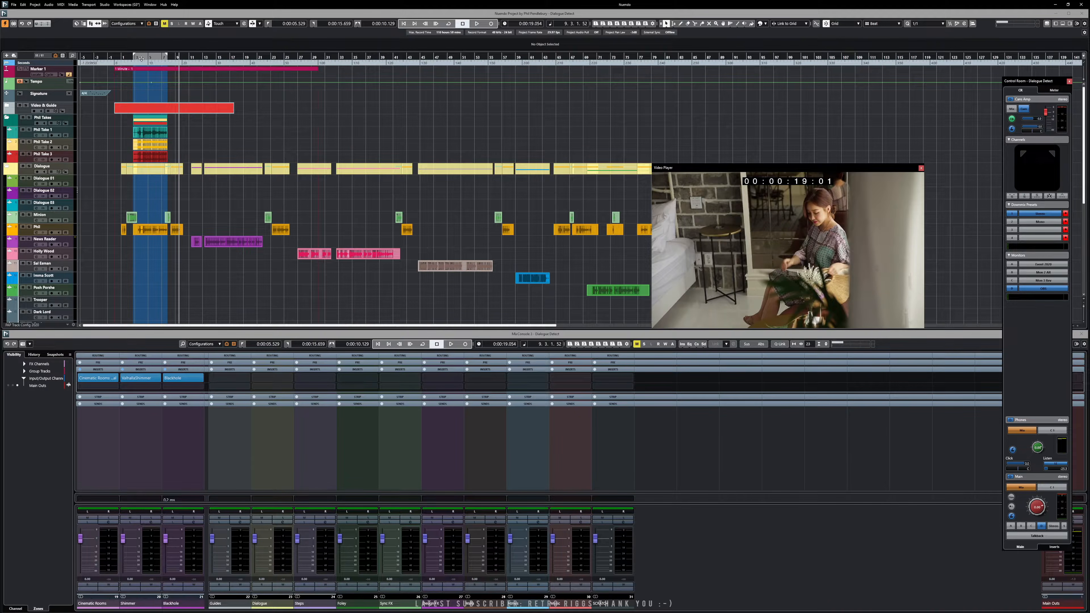
click(121, 59)
key(h)
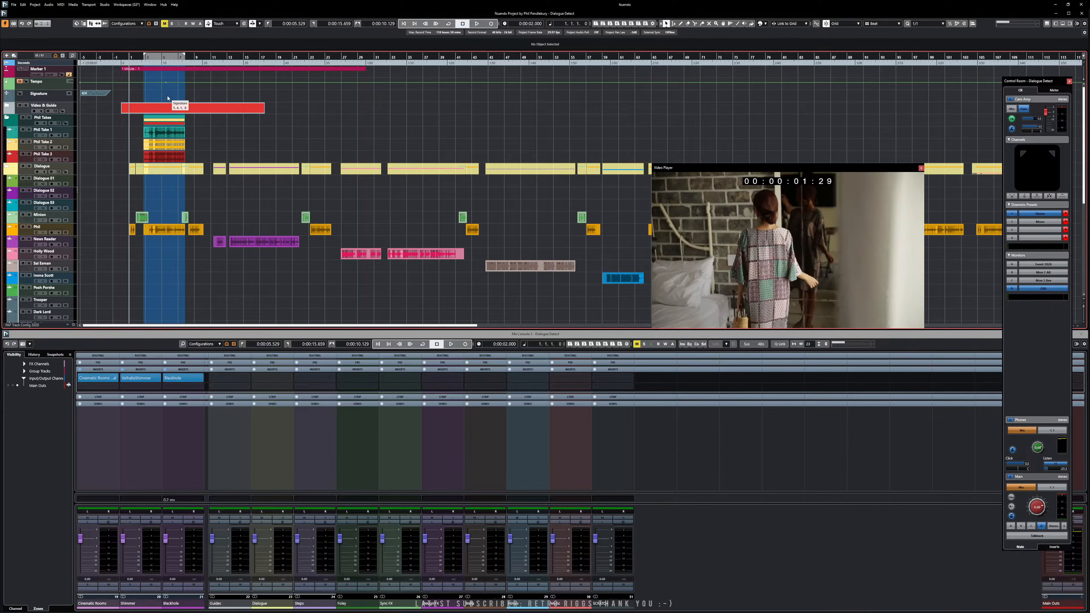
key(h)
key(h)
key(h)
key(h)
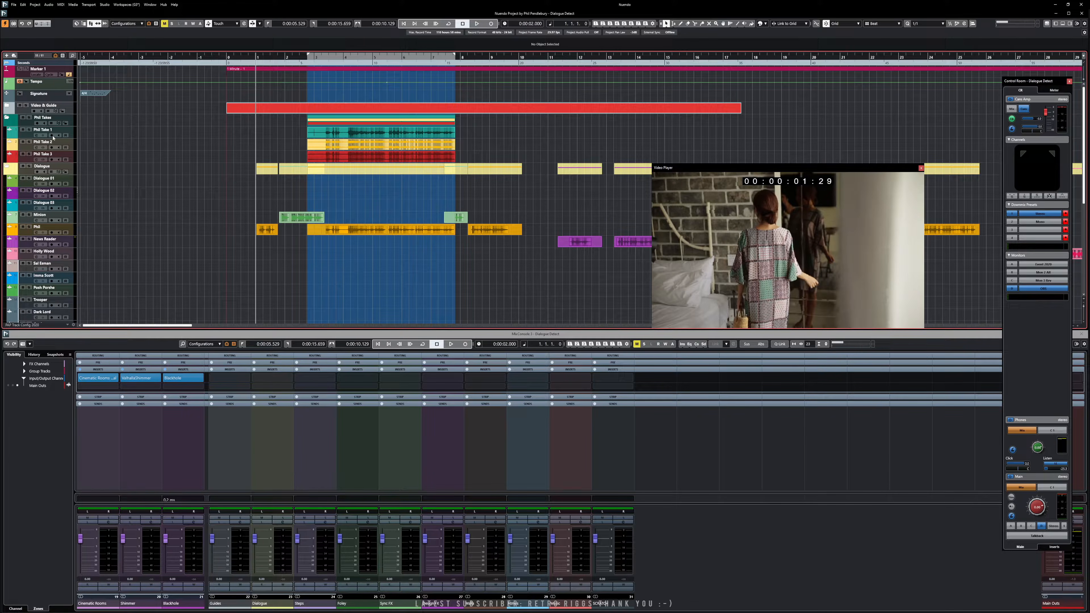
Step: Solo Take 1 and audition it against the video, fine-tuning the Control Room main level during playback
click(29, 118)
click(30, 118)
click(29, 129)
key(1)
key(space)
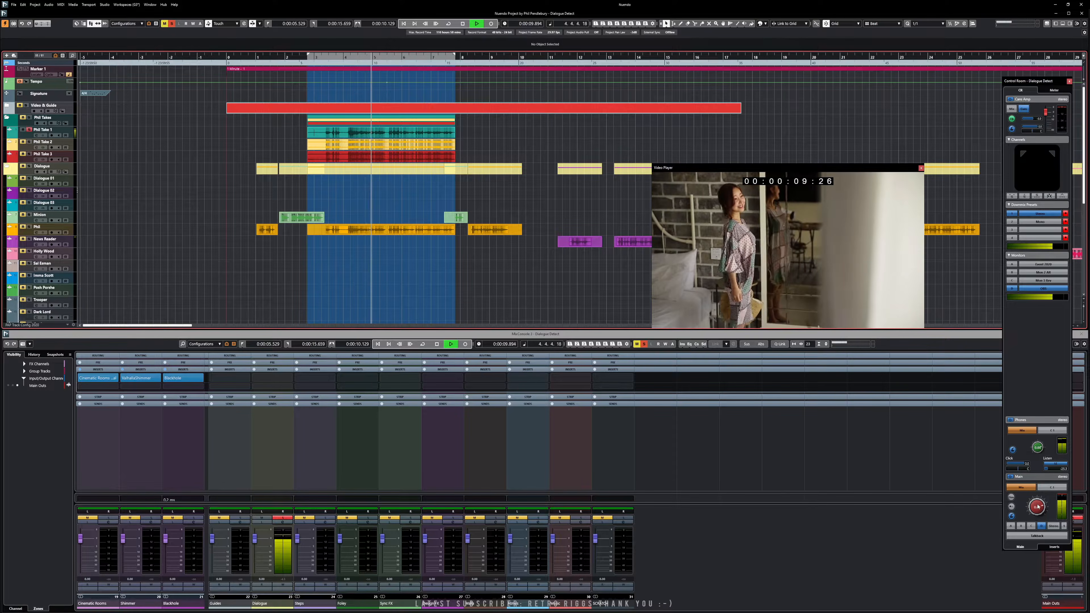
drag(1037, 507, 1037, 508)
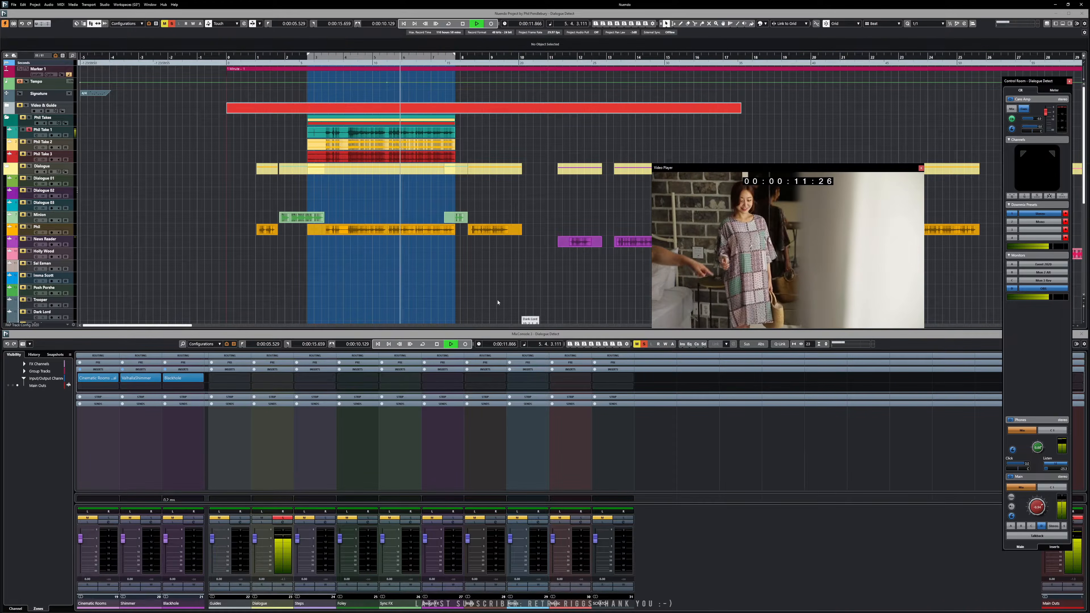
key(space)
Step: Solo Take 2 instead of Take 1, rewind within the takes region and audition it
click(29, 131)
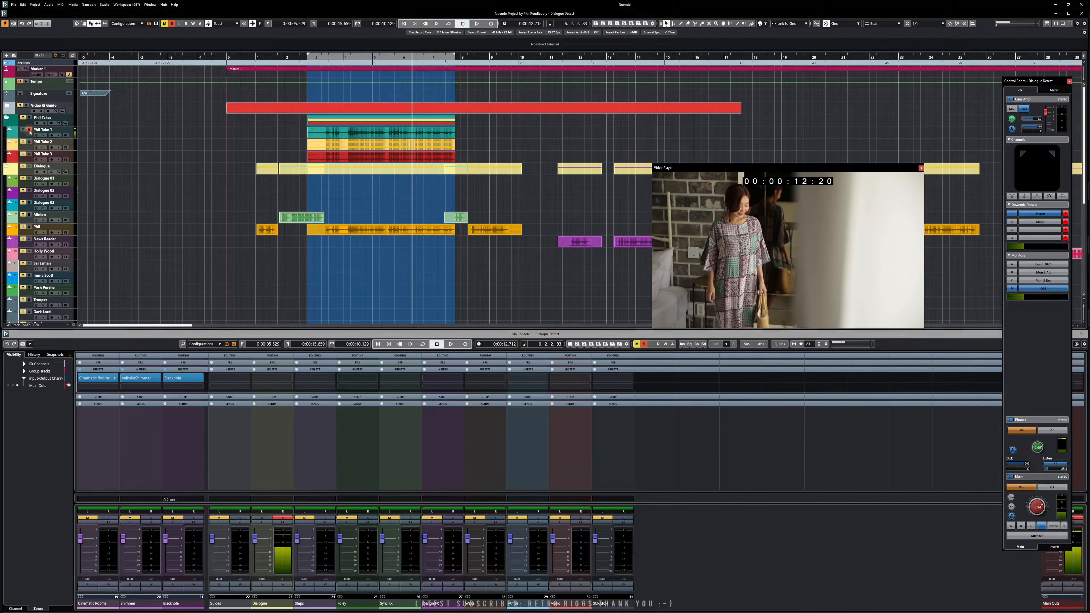
click(30, 142)
key(KP_Subtract)
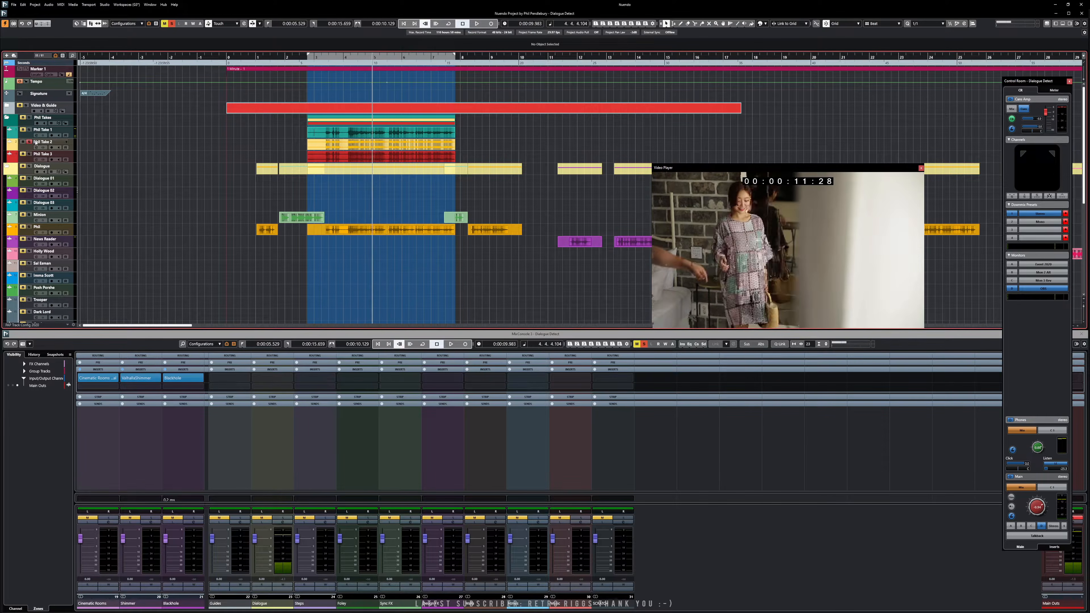
key(space)
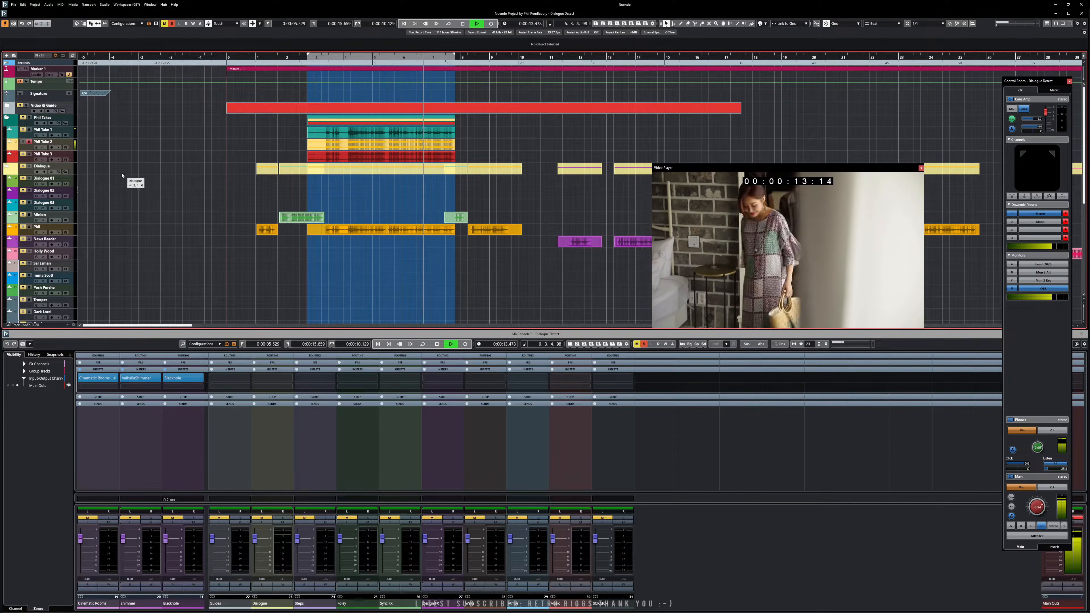
key(space)
Step: Solo Take 3 instead of Take 2, rewind within the takes region and audition it
click(30, 142)
click(30, 154)
key(KP_Subtract)
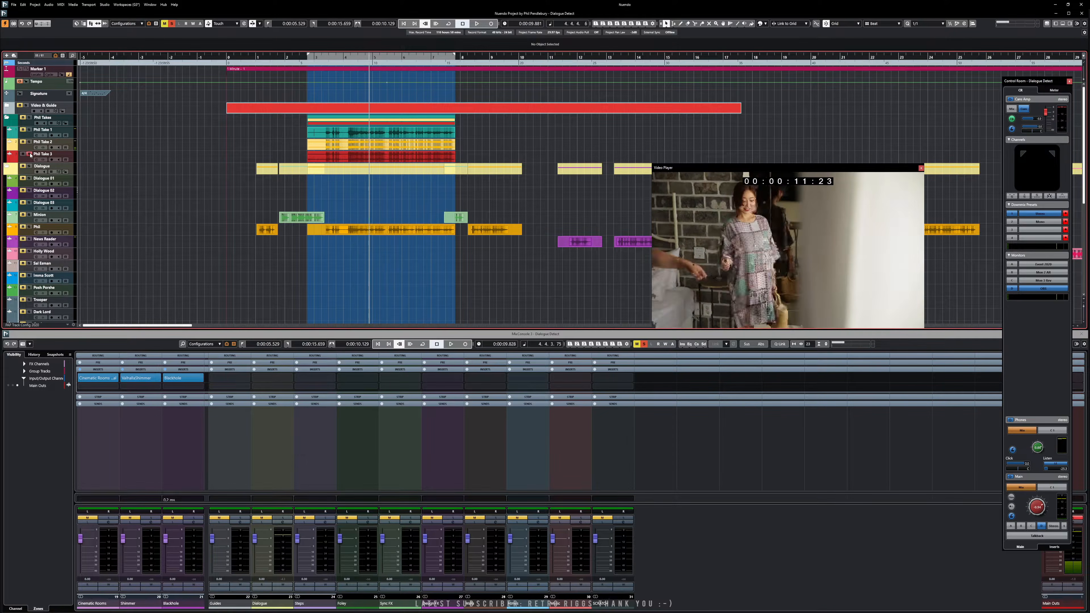
key(space)
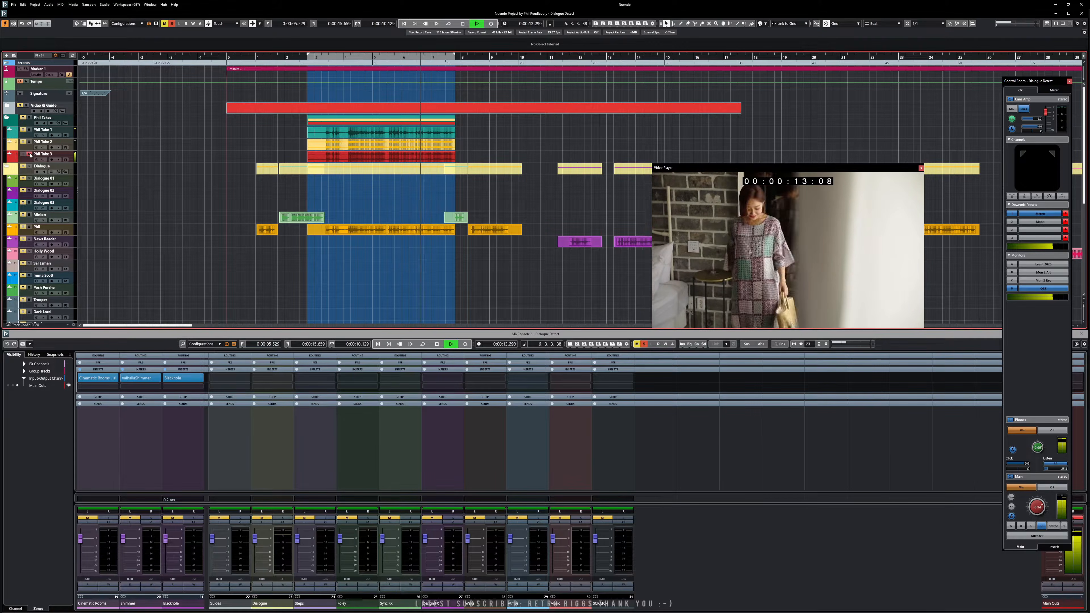
key(space)
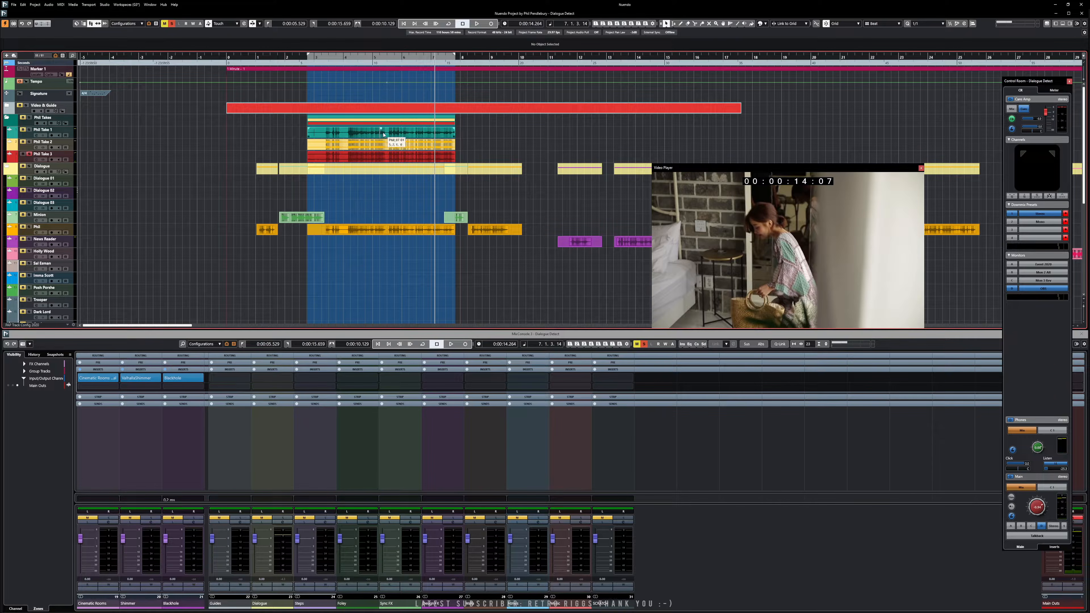
Step: Split the three takes into sections, and delete the dialogue event spanning the same range on the orange dialogue track
right_click(346, 141)
click(375, 140)
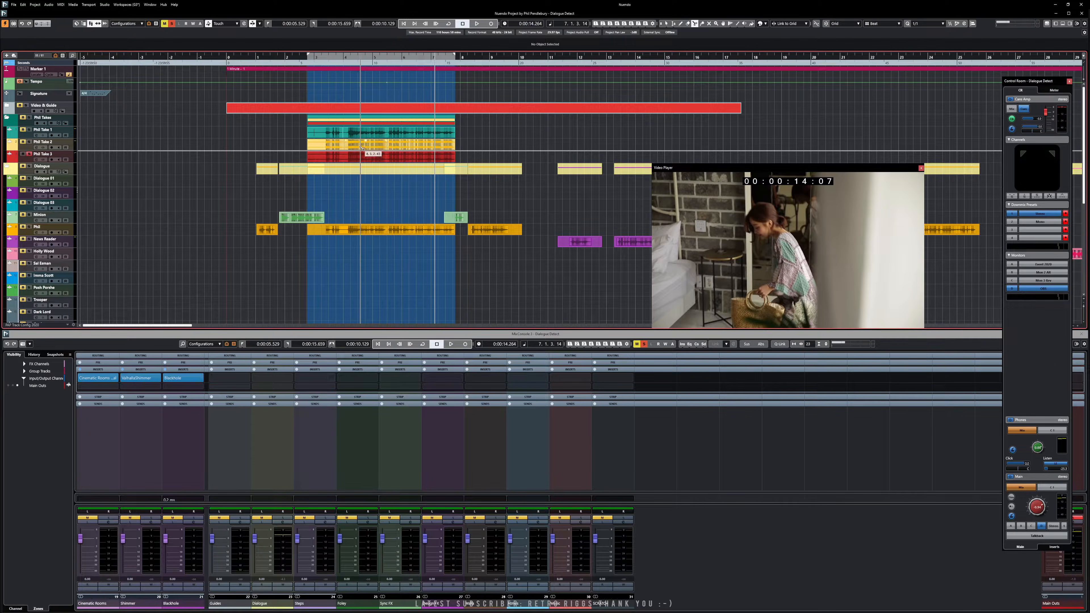
key(1)
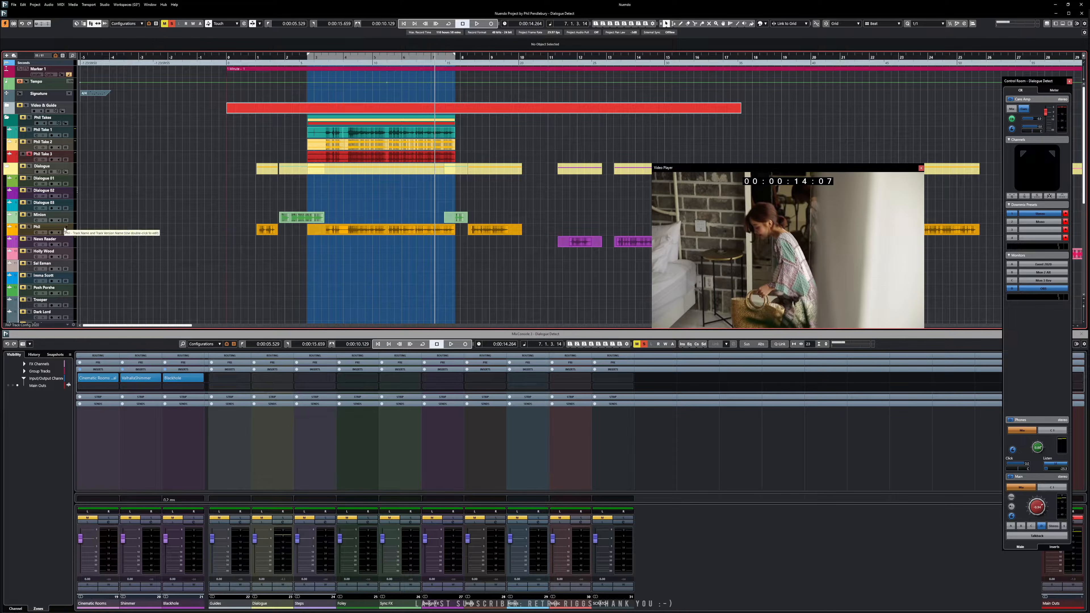
click(345, 230)
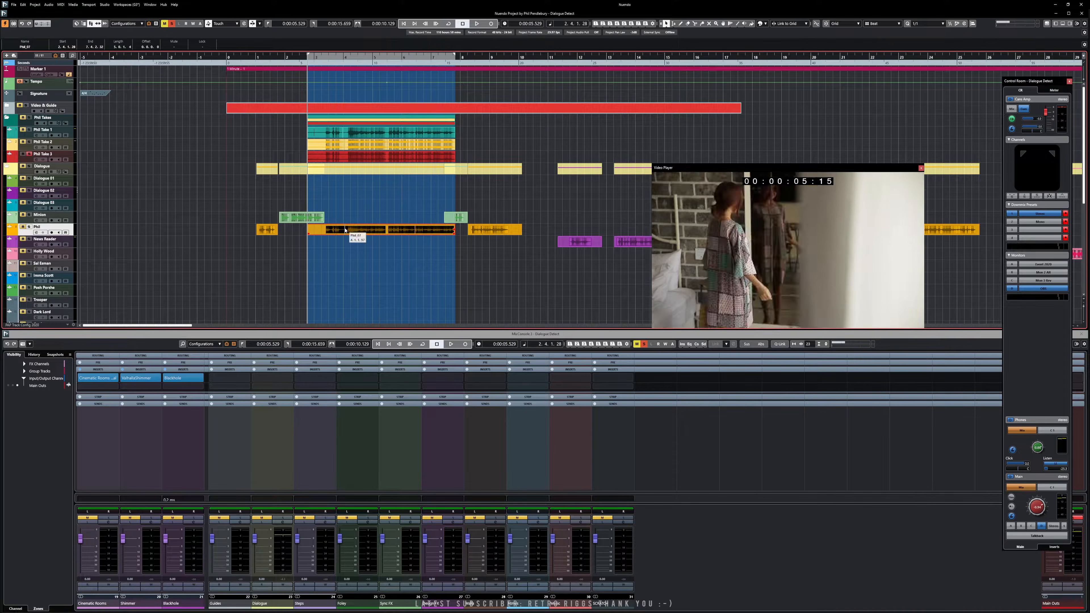
key(Delete)
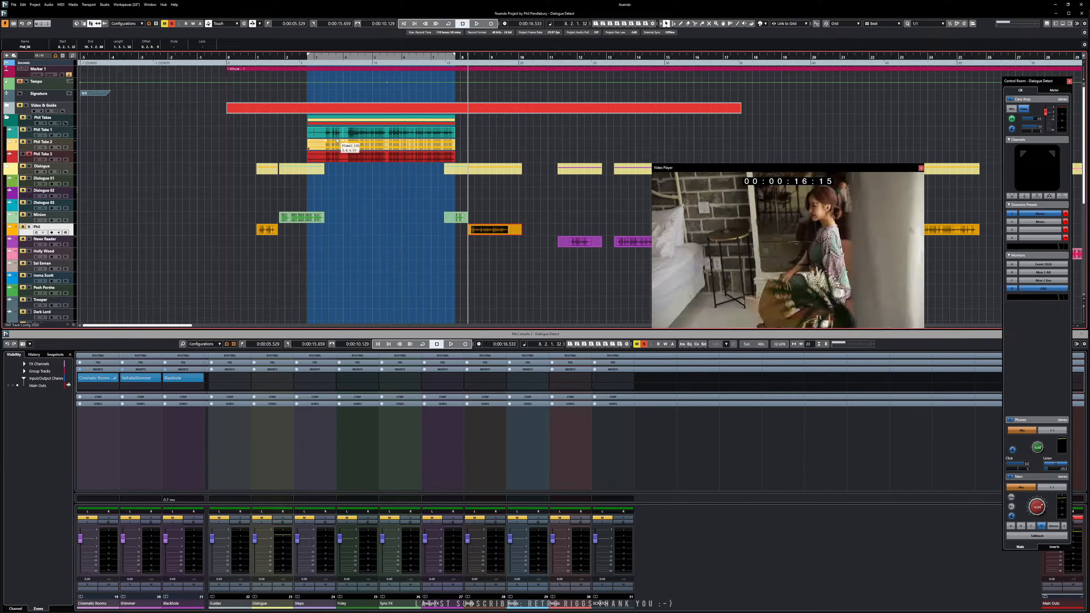
Step: Try comping Take 1's first section, Take 2's middle and Take 3's last section onto the orange dialogue track, and undo the moves
drag(328, 132, 324, 236)
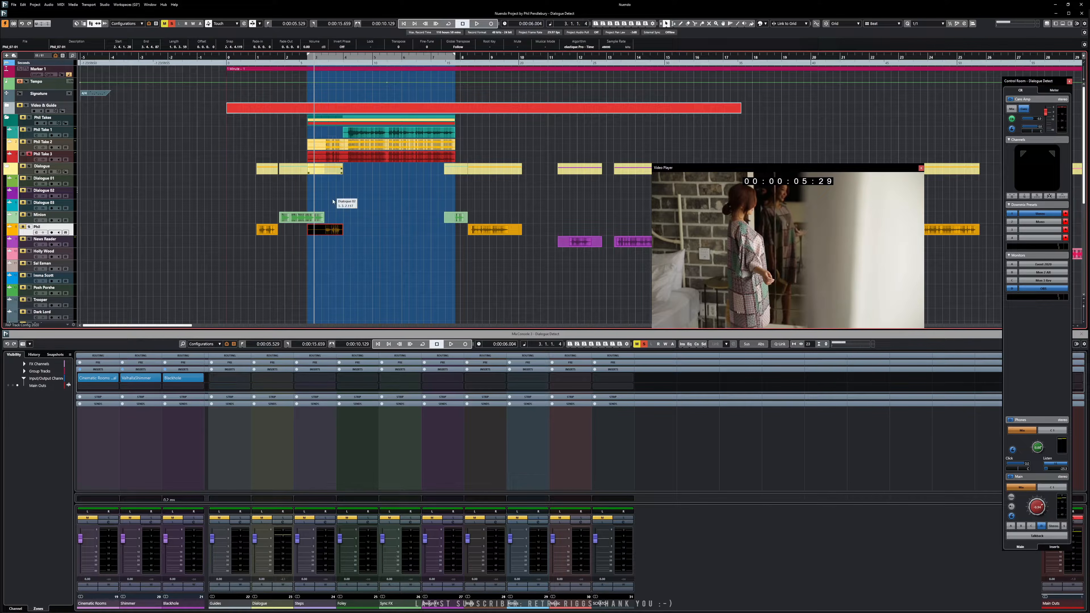
key(ctrl+z)
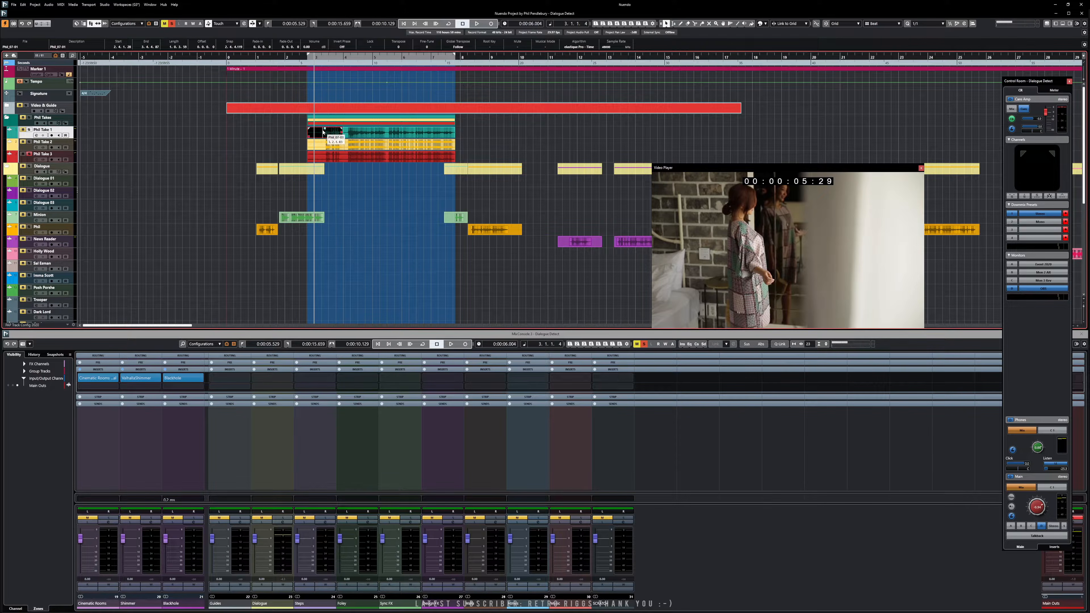
mouse_move(323, 134)
mouse_down()
mouse_move(339, 238)
mouse_move(330, 249)
mouse_move(341, 206)
mouse_move(322, 134)
mouse_up()
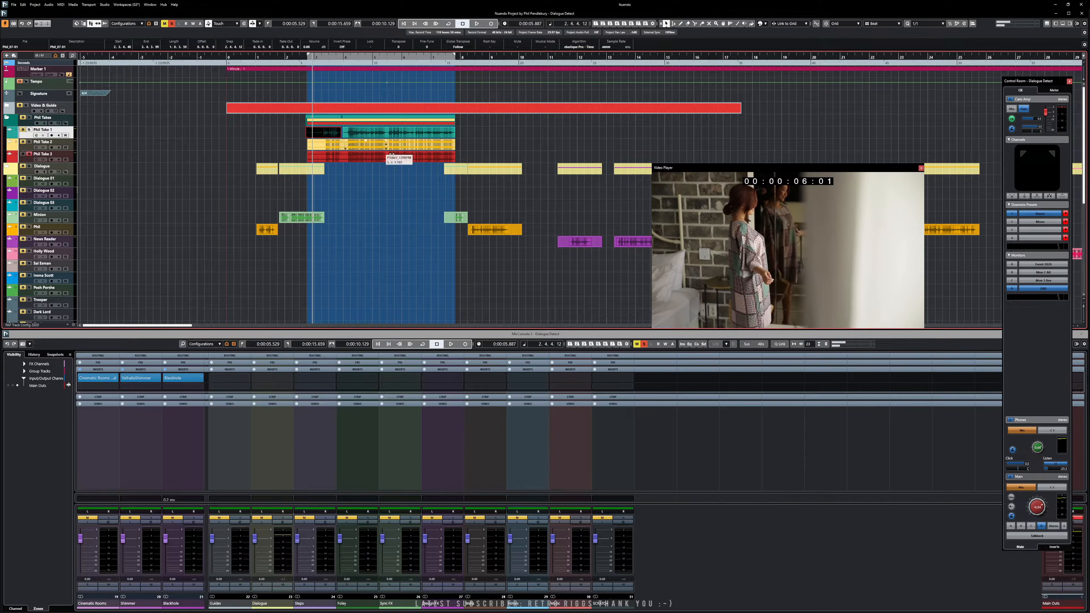
click(390, 208)
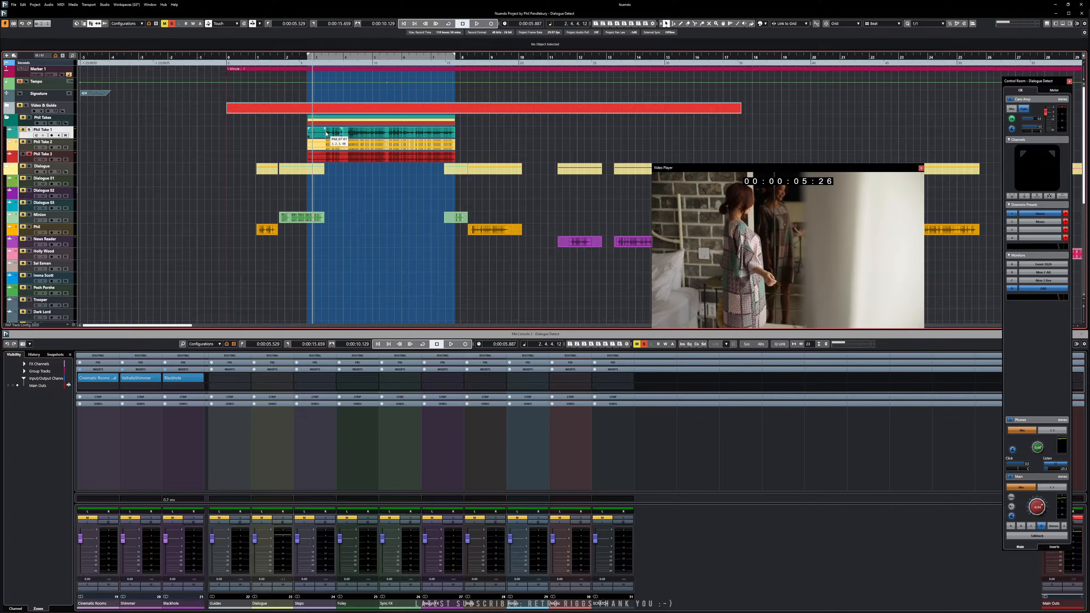
drag(326, 133, 319, 209)
drag(346, 209, 364, 226)
drag(411, 155, 405, 232)
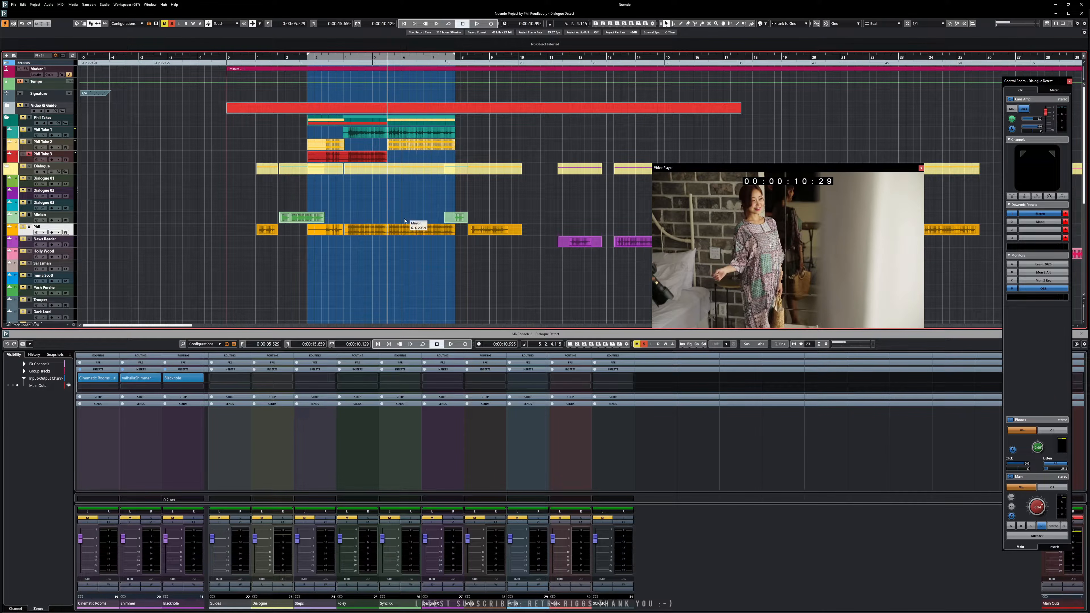
key(ctrl+z)
key(ctrl+z)
key(ctrl+z)
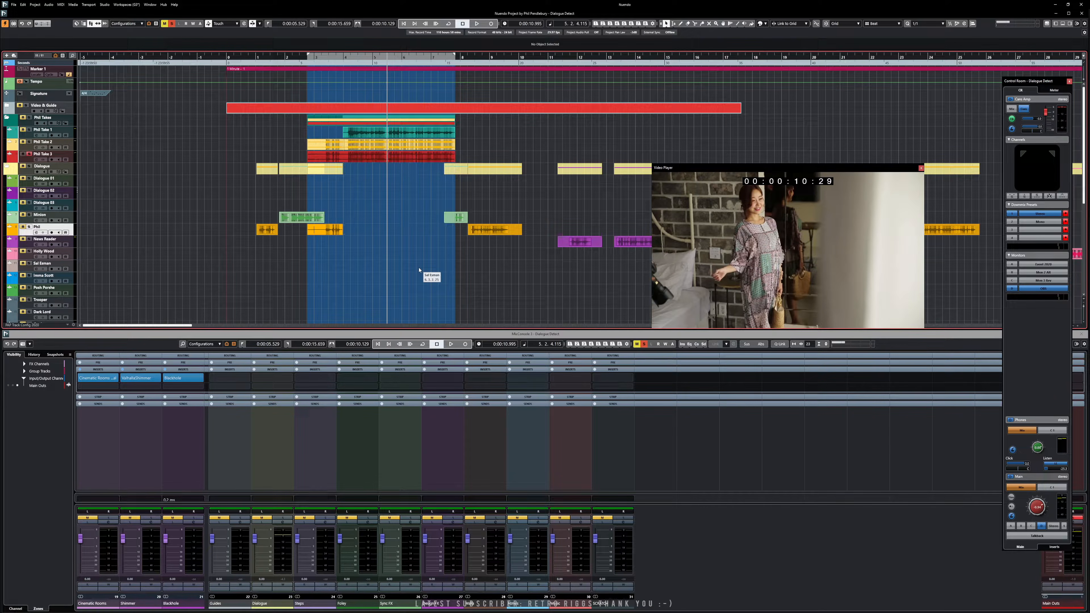
Step: Copy Take 1's first section onto the orange dialogue track, delete the copy, and undo back to the original uncut events
drag(328, 134, 333, 231)
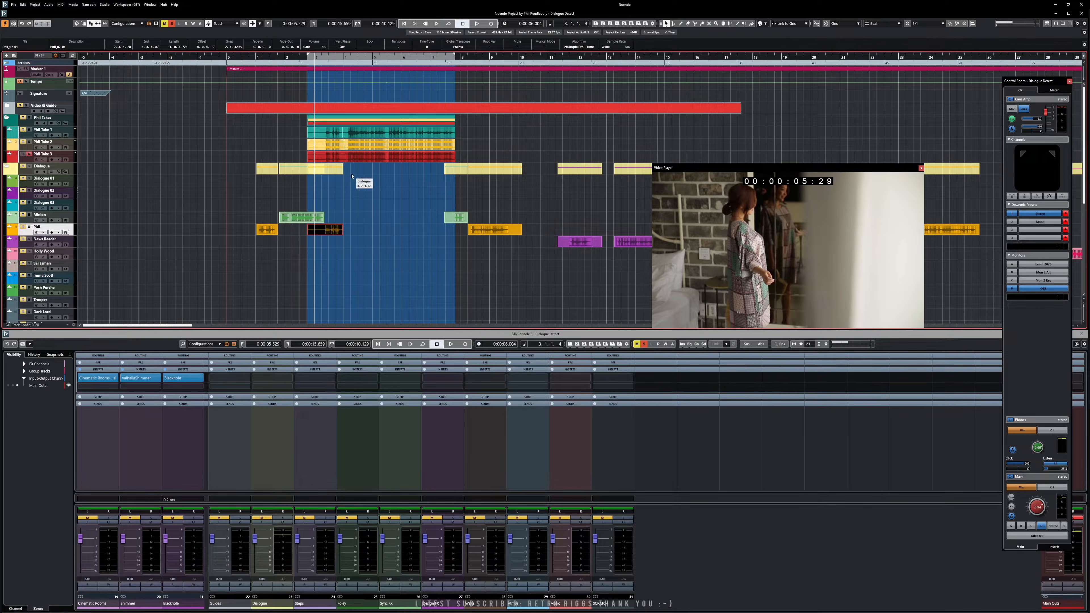
key(Delete)
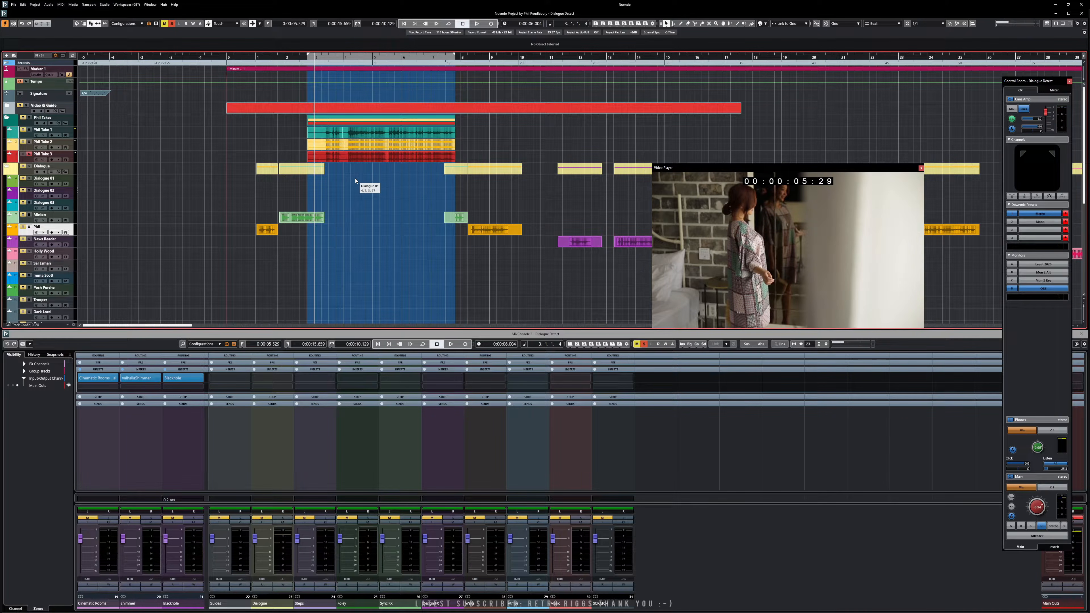
key(ctrl+z)
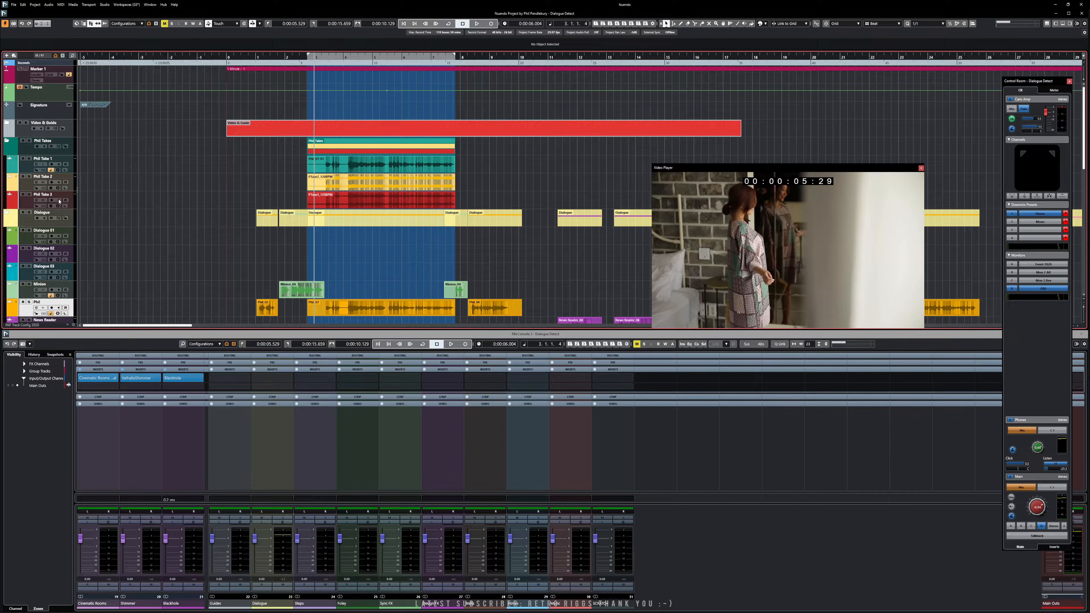
Step: Solo Take 3 and play it through the takes region
click(29, 194)
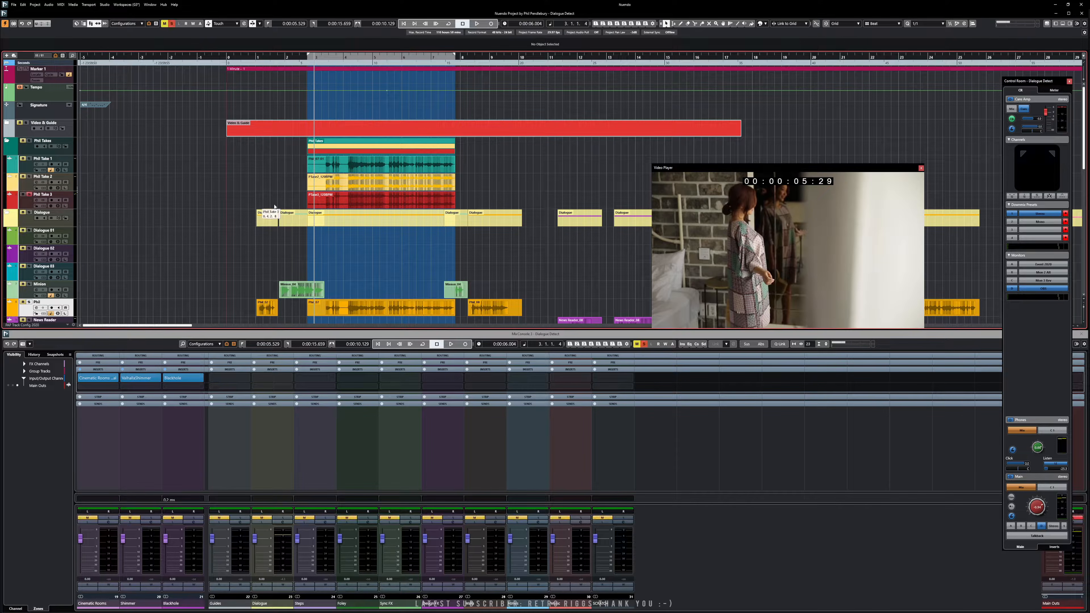
key(space)
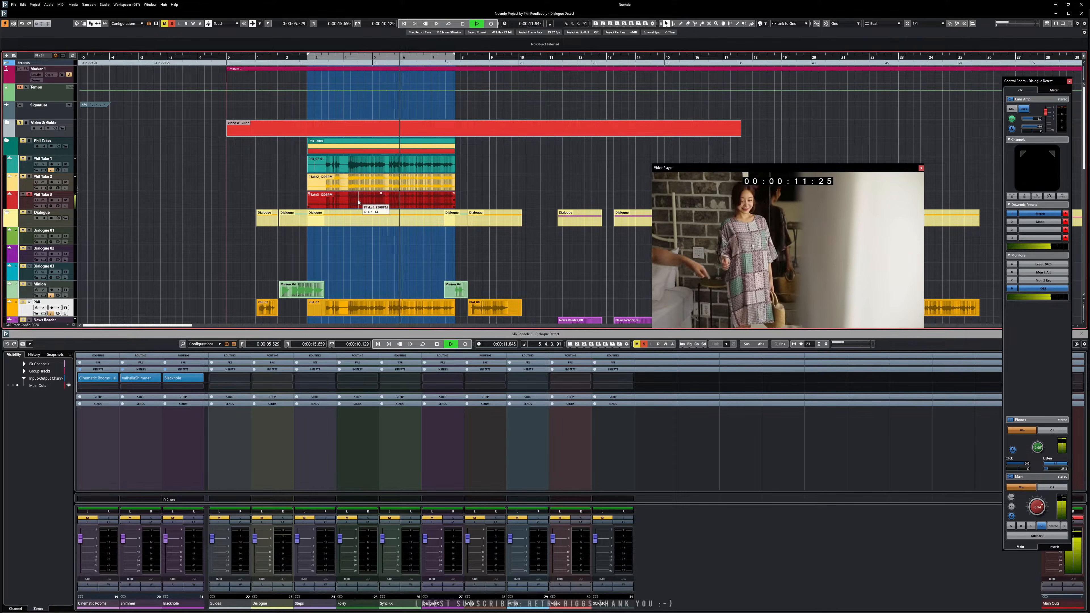
key(space)
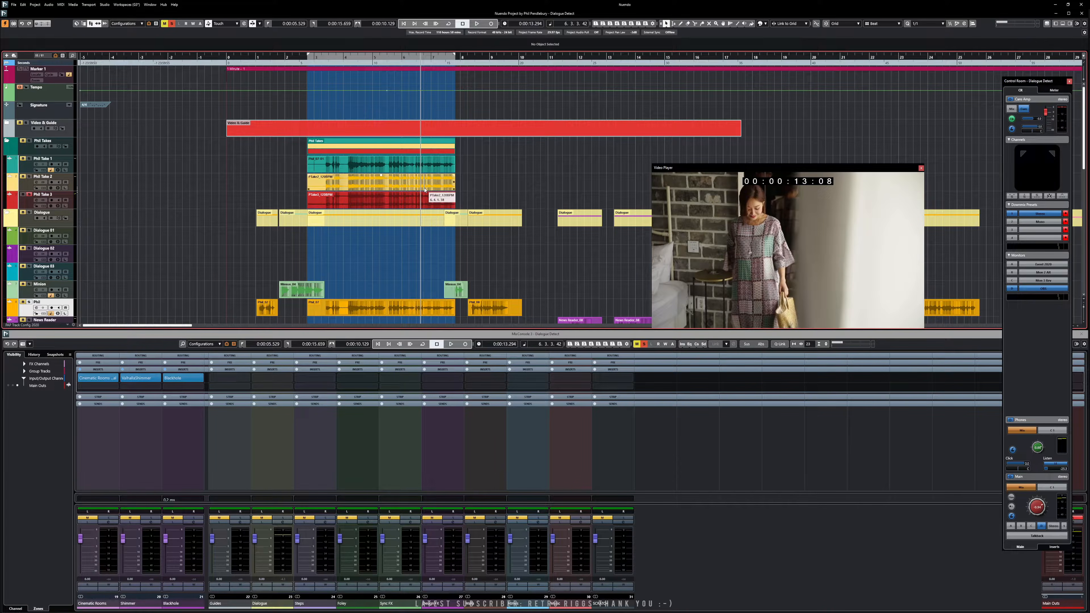
Step: Hide the video player, rewind to near the start of the takes and play the soloed Take 3 again
key(F8)
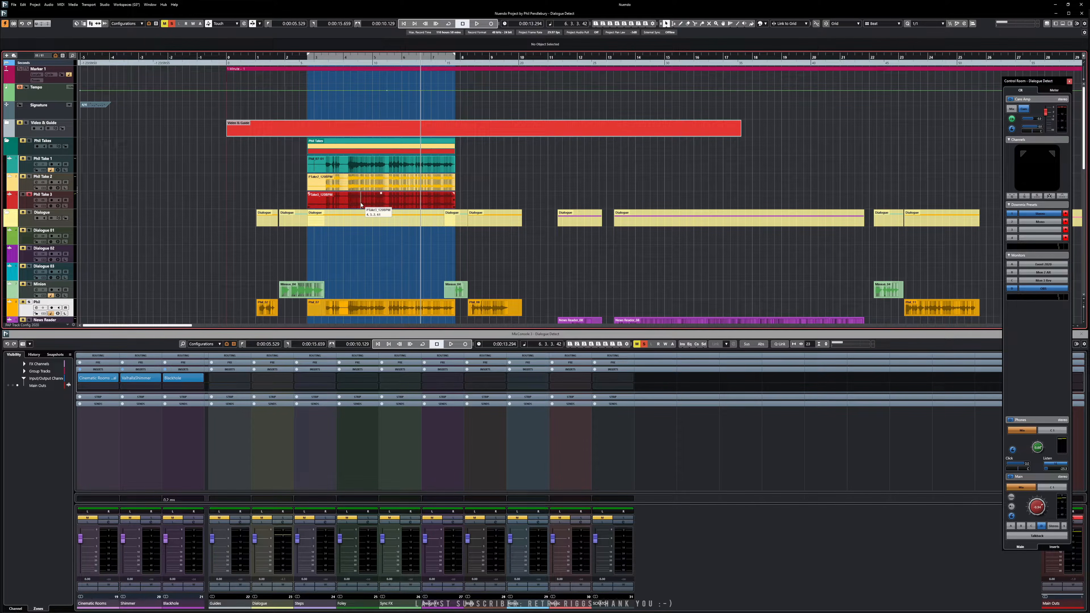
key(KP_Subtract)
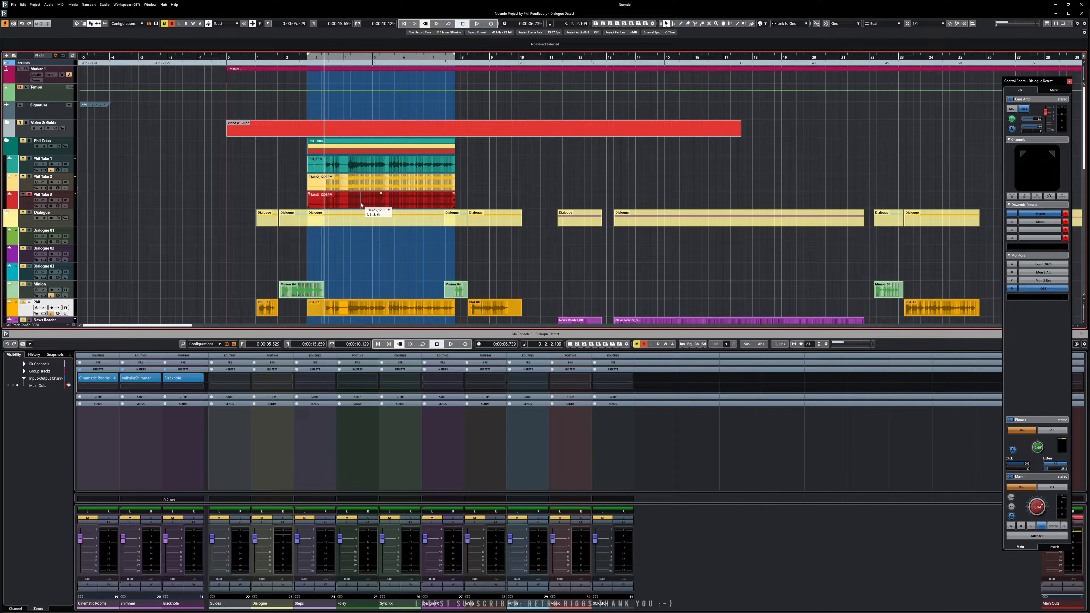
key(KP_Subtract)
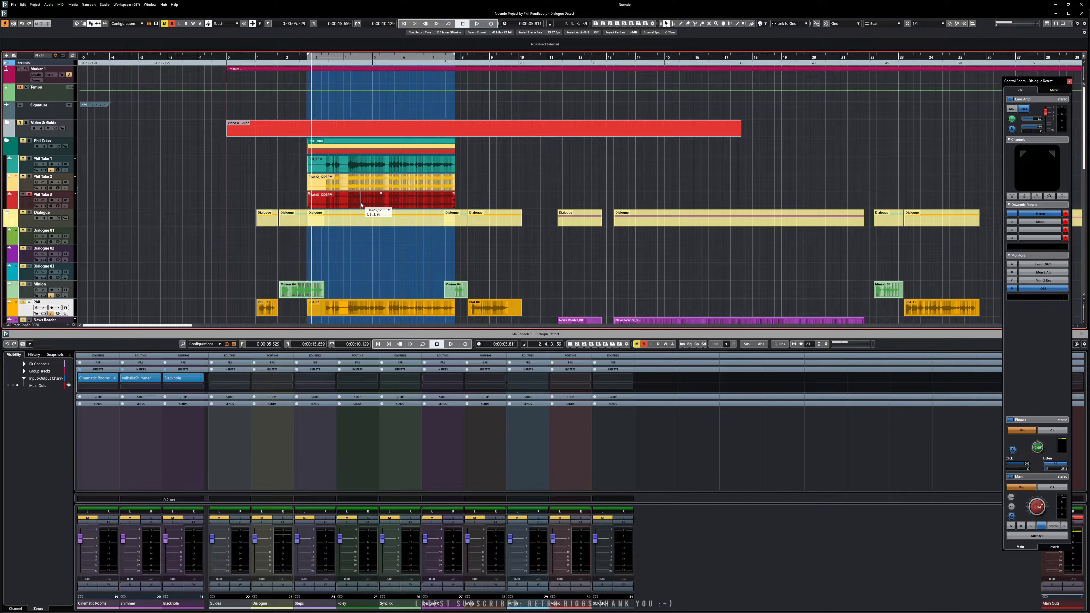
key(space)
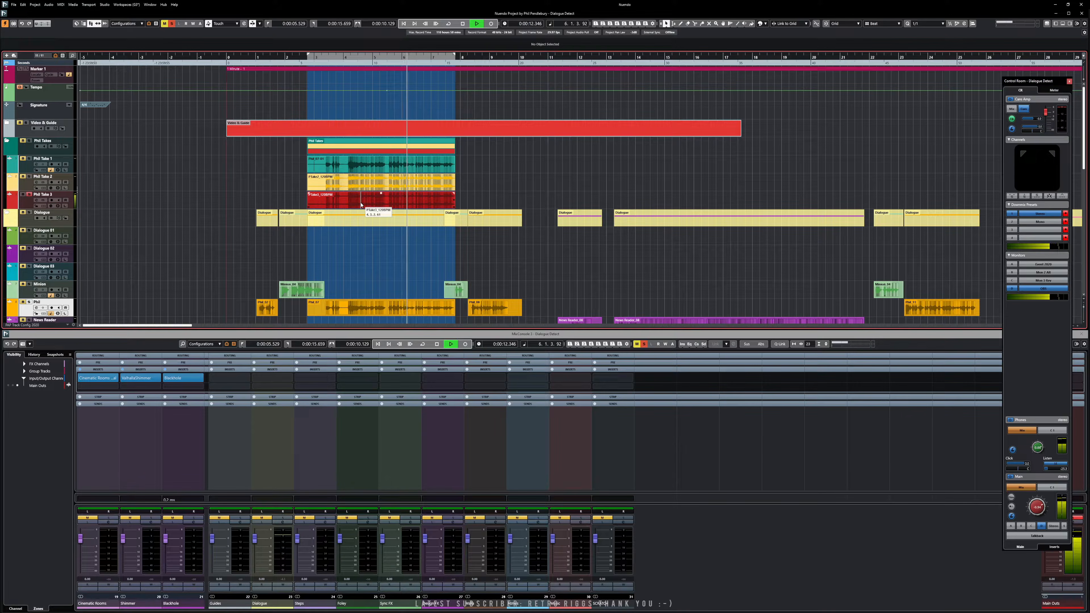
key(space)
Step: Select the Take 3 event and open Detect Silence for it
key(h)
scroll(361, 205, up, 2)
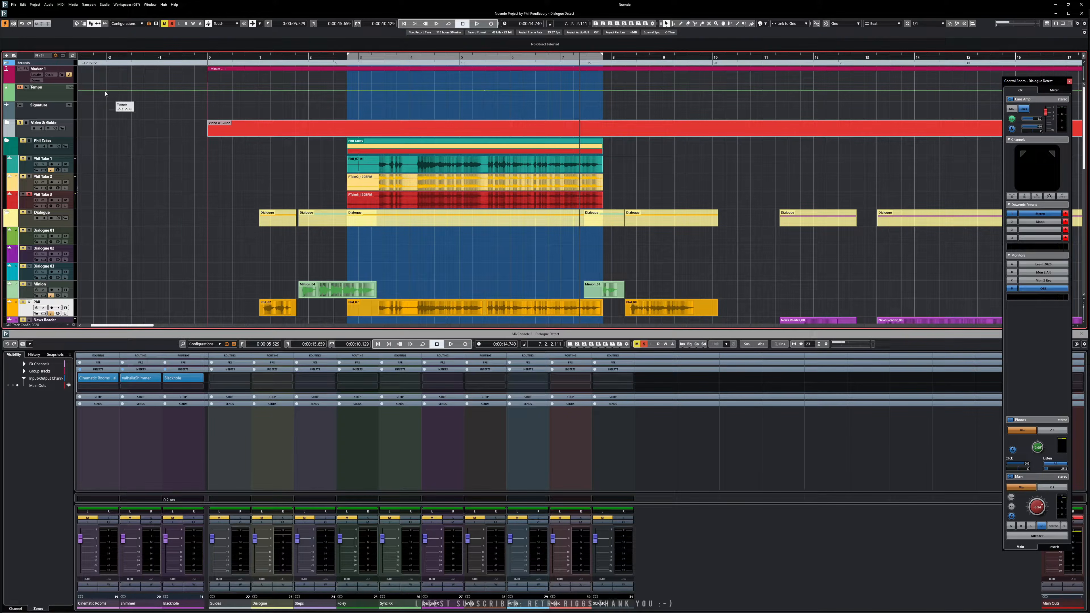
click(48, 4)
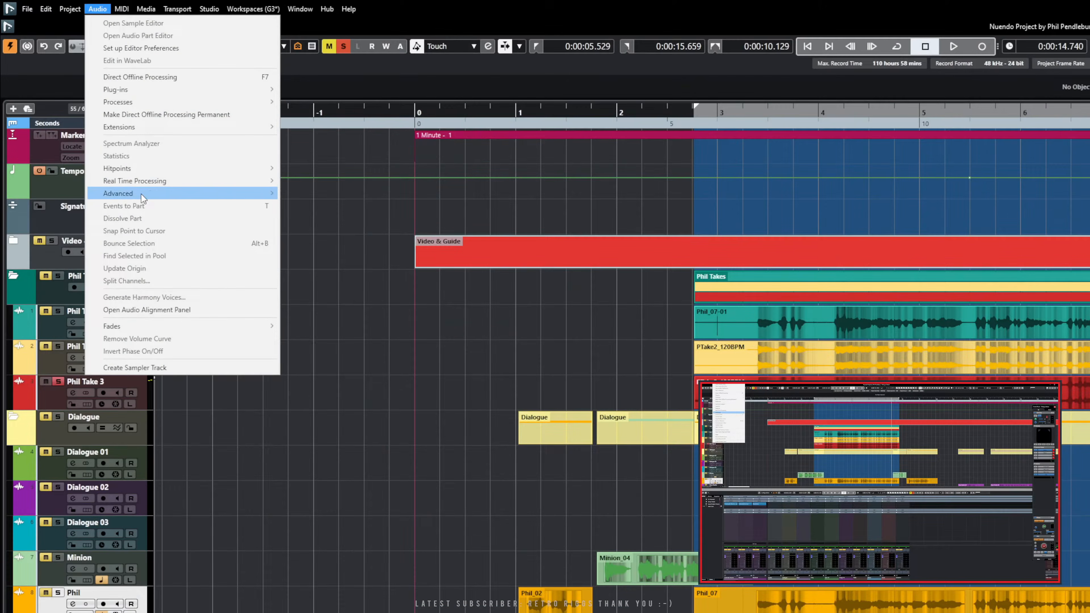
mouse_move(143, 198)
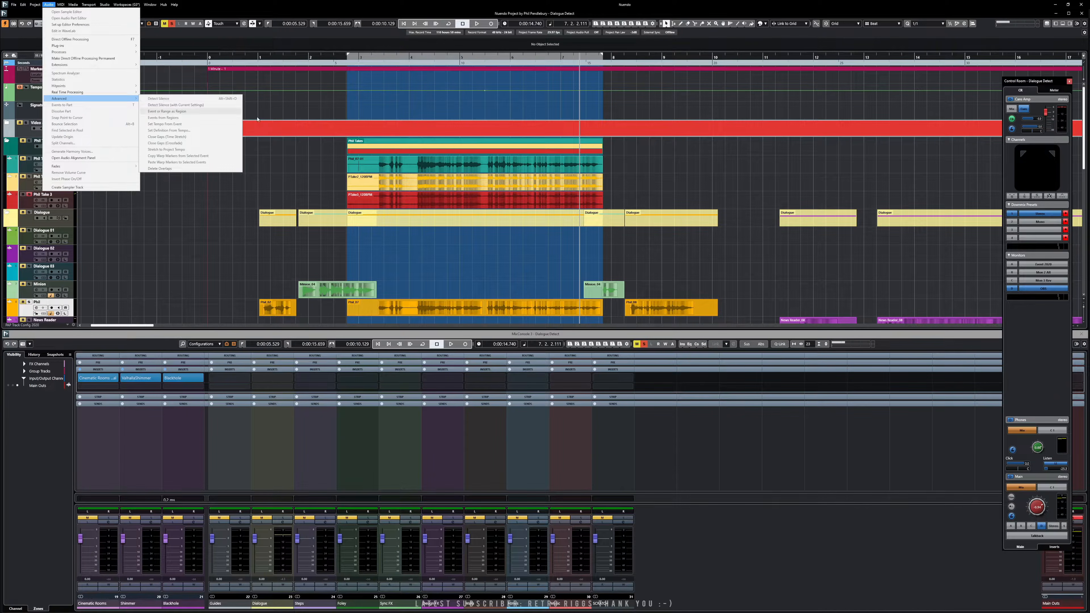
click(190, 105)
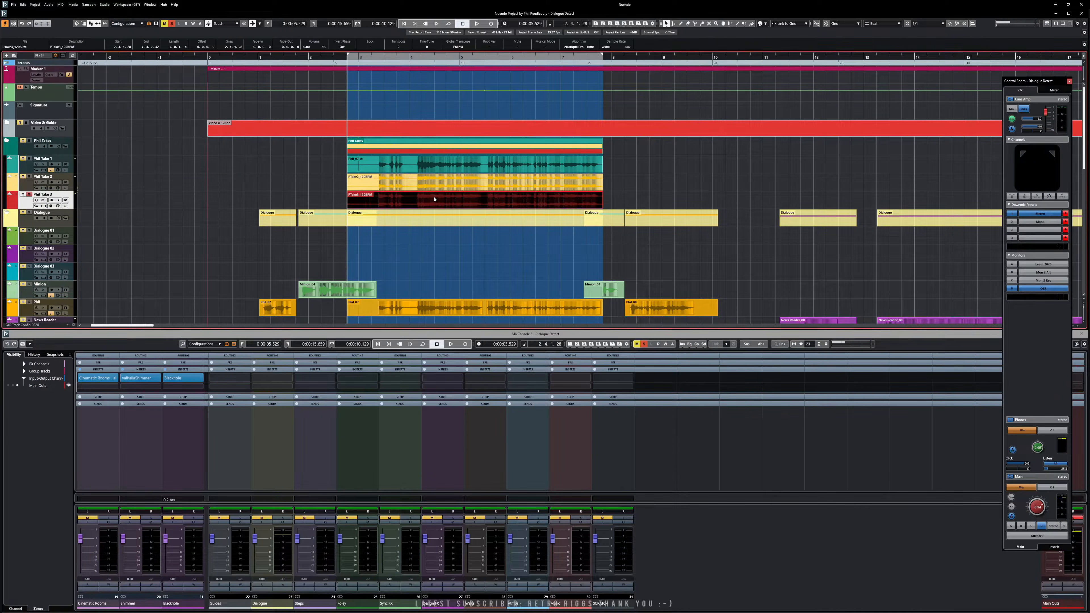
click(48, 5)
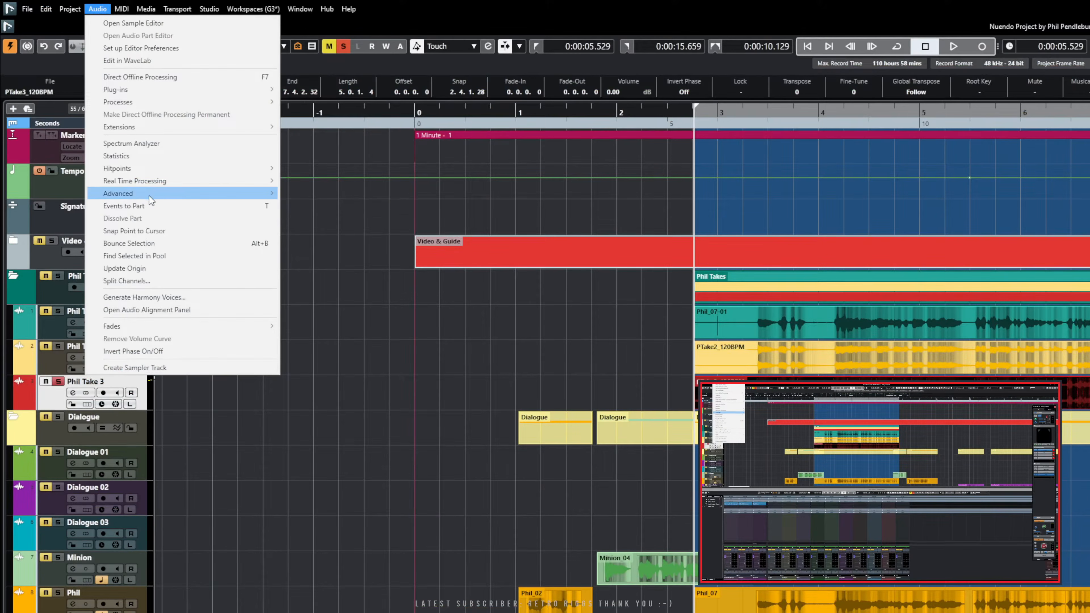
mouse_move(149, 196)
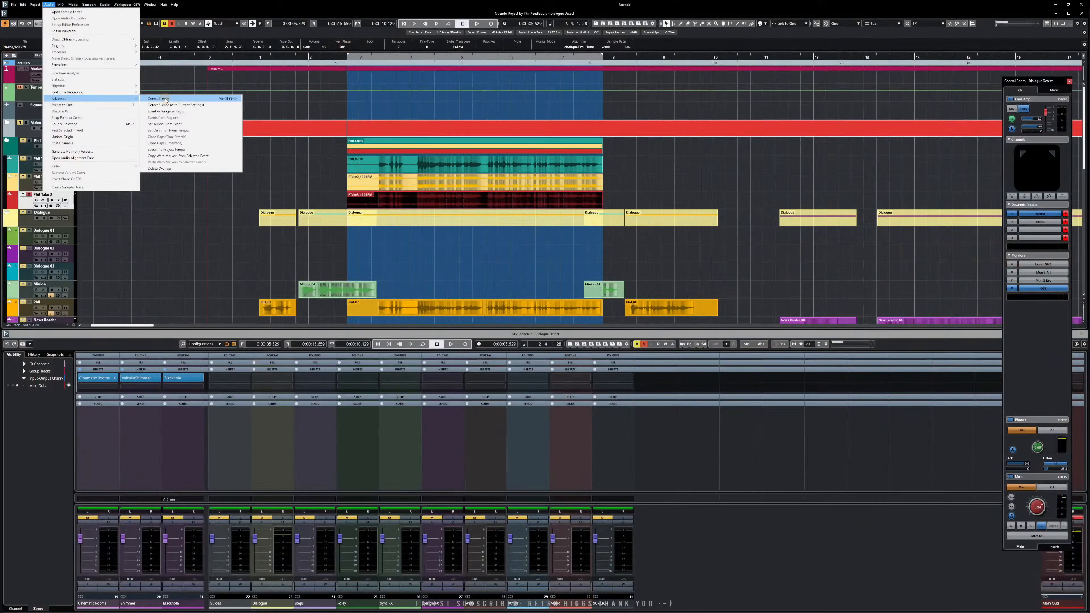
click(166, 100)
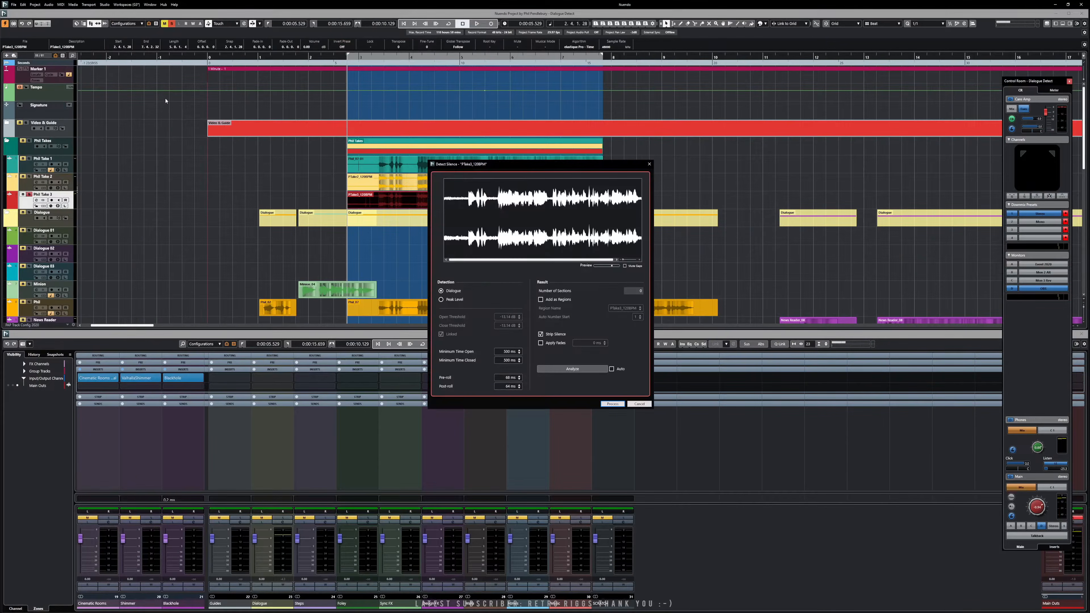
drag(513, 168, 496, 152)
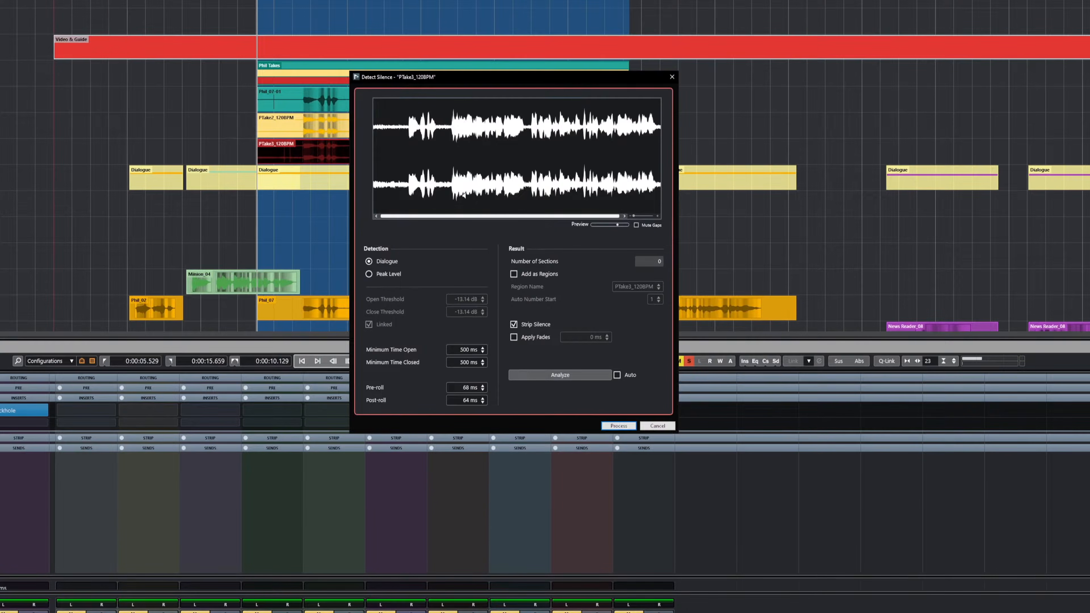
Step: Preview several parts of Take 3's waveform in the Detect Silence dialog, including its noisy intro and the pauses
click(455, 189)
click(393, 152)
click(400, 167)
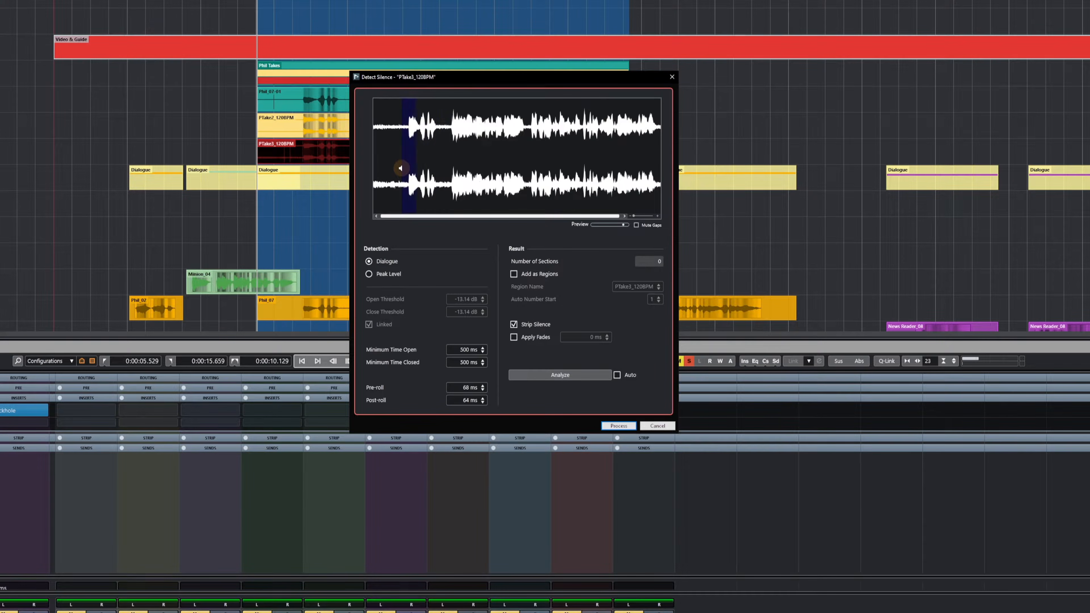
click(549, 169)
click(591, 167)
click(504, 167)
click(446, 170)
click(437, 174)
click(391, 175)
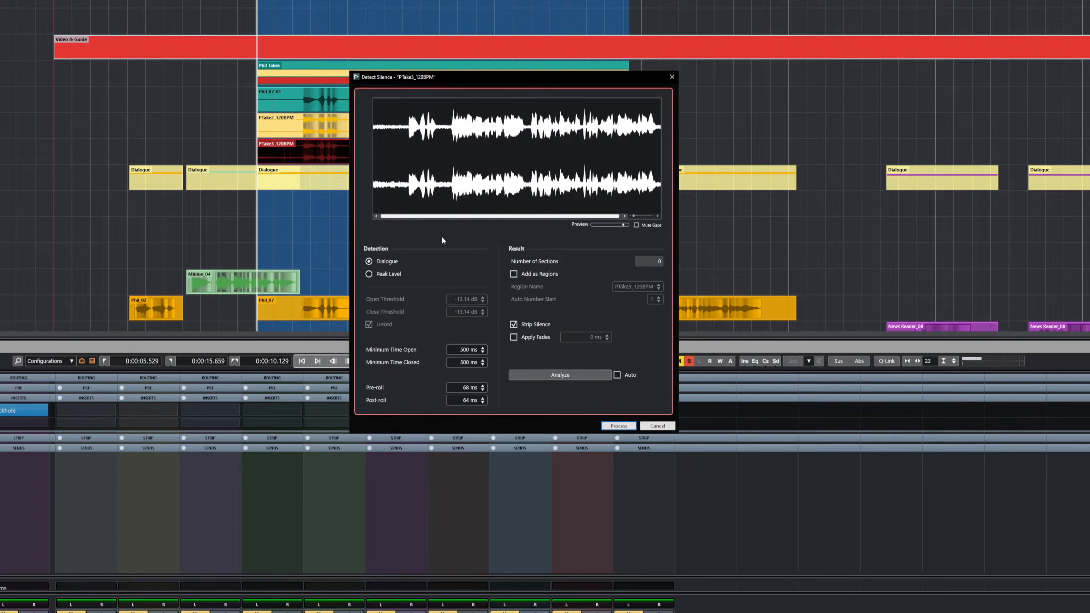
Step: Try Peak Level detection with linked thresholds, adjusting the open and close thresholds up and down to -18.14 dB
click(370, 274)
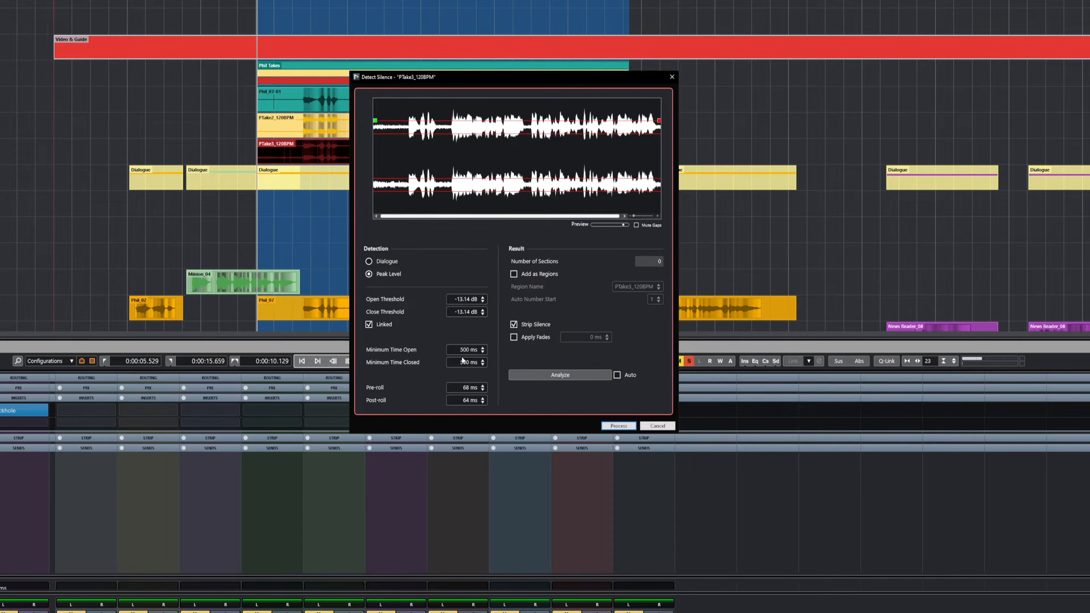
click(483, 301)
click(483, 301)
click(482, 301)
click(483, 301)
click(482, 297)
click(482, 297)
click(482, 297)
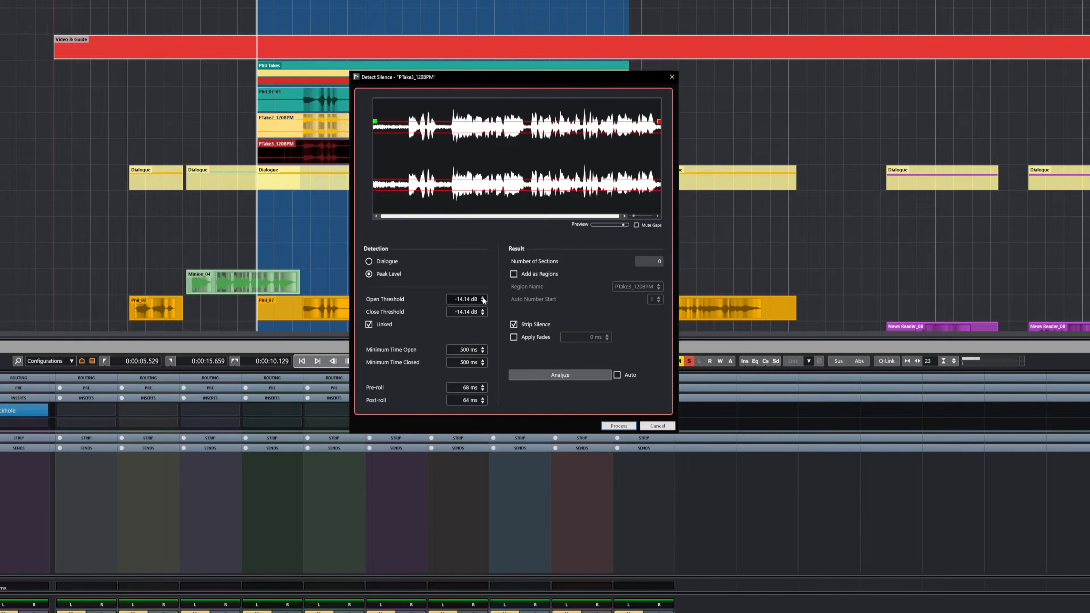
click(482, 298)
click(483, 298)
click(483, 298)
click(483, 298)
click(483, 303)
click(482, 302)
click(482, 303)
click(482, 302)
click(483, 303)
click(483, 302)
click(483, 302)
click(483, 302)
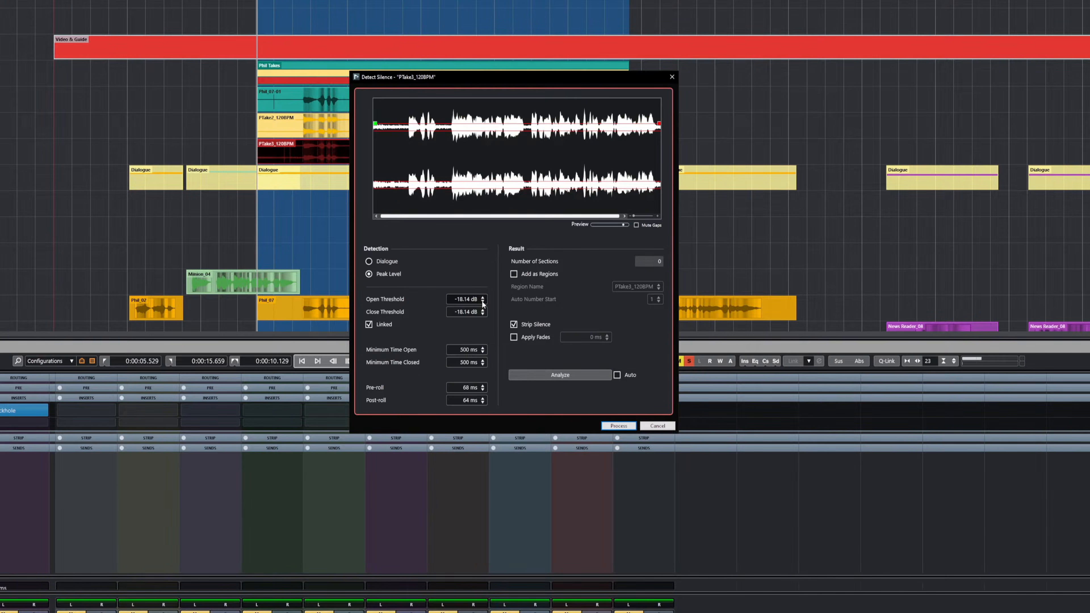
click(482, 298)
click(483, 298)
click(483, 298)
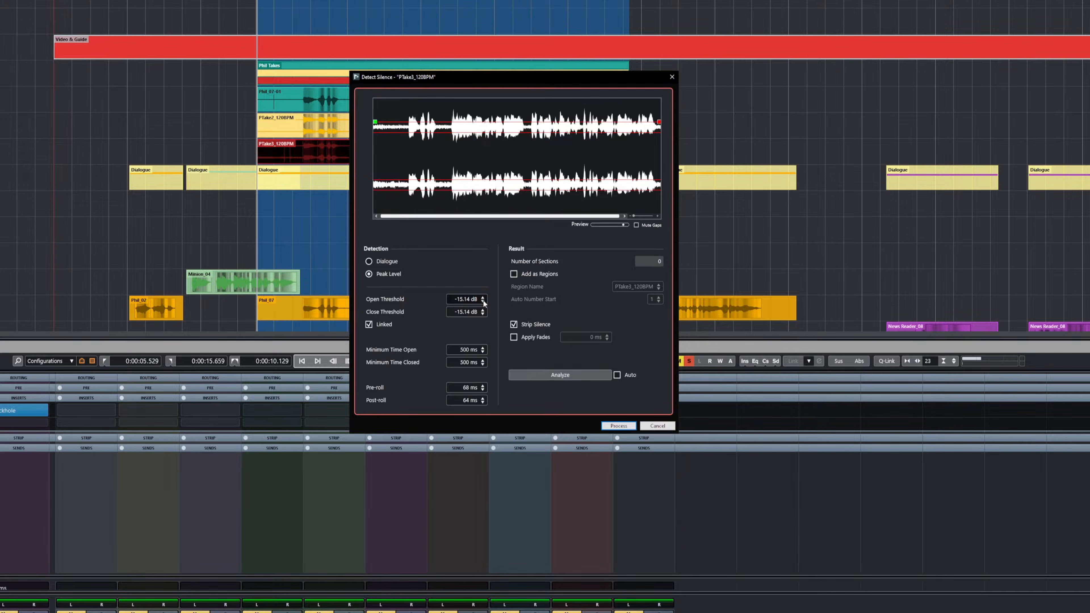
click(483, 303)
click(483, 303)
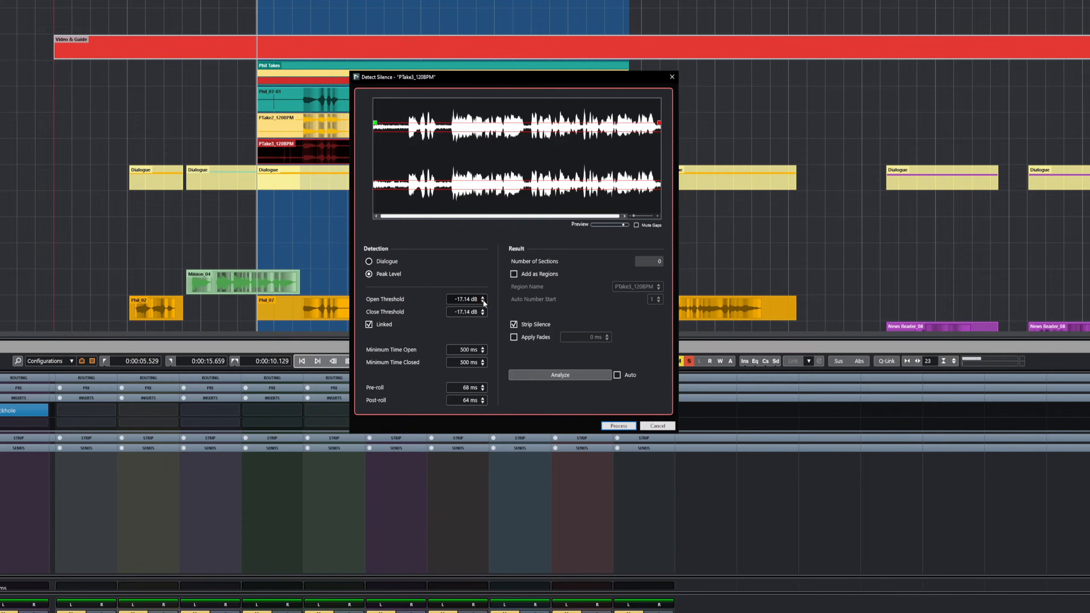
click(483, 302)
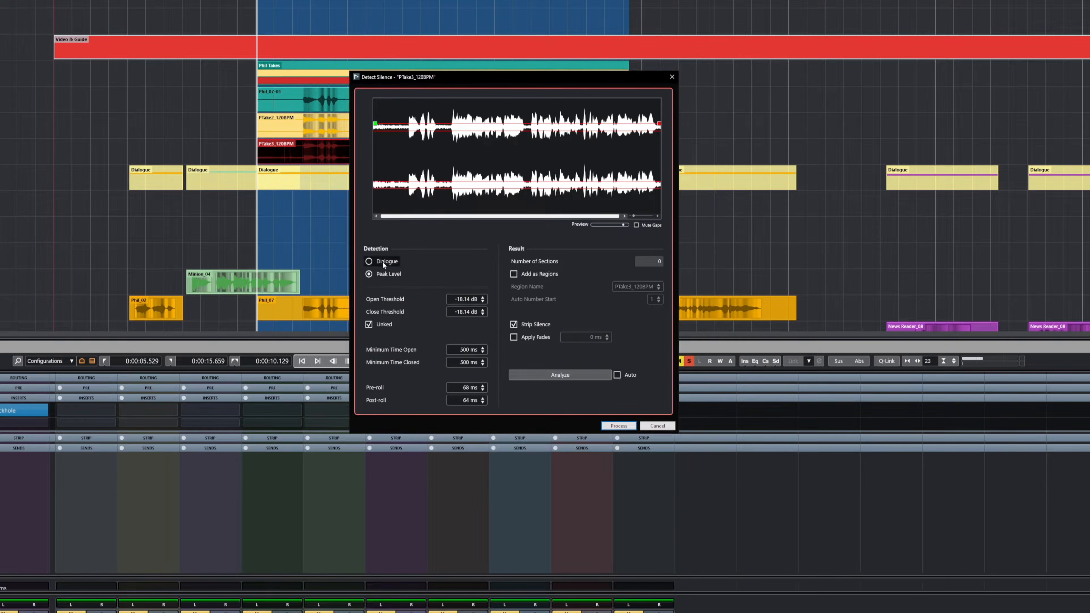
Step: Switch silence detection back to Dialogue, analyze Take 3 and preview from its intro into the first section
click(369, 261)
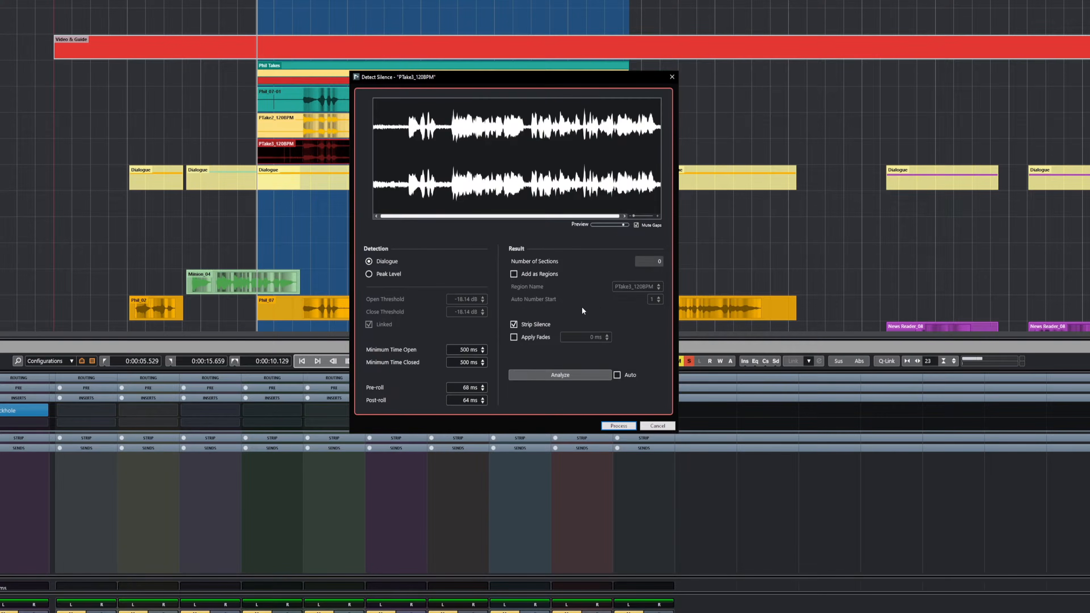
click(565, 376)
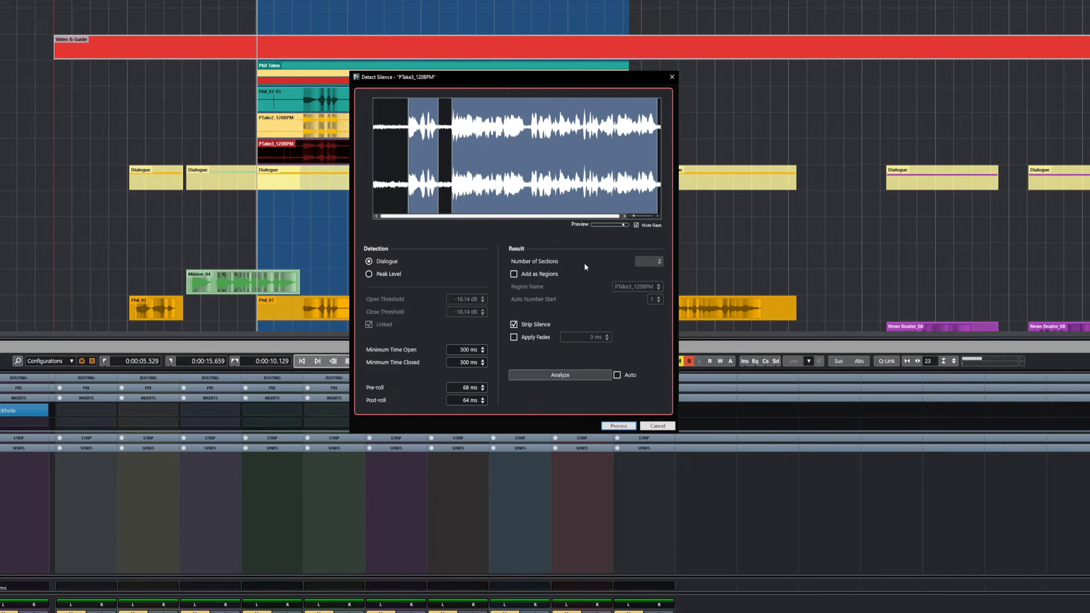
click(393, 184)
click(393, 185)
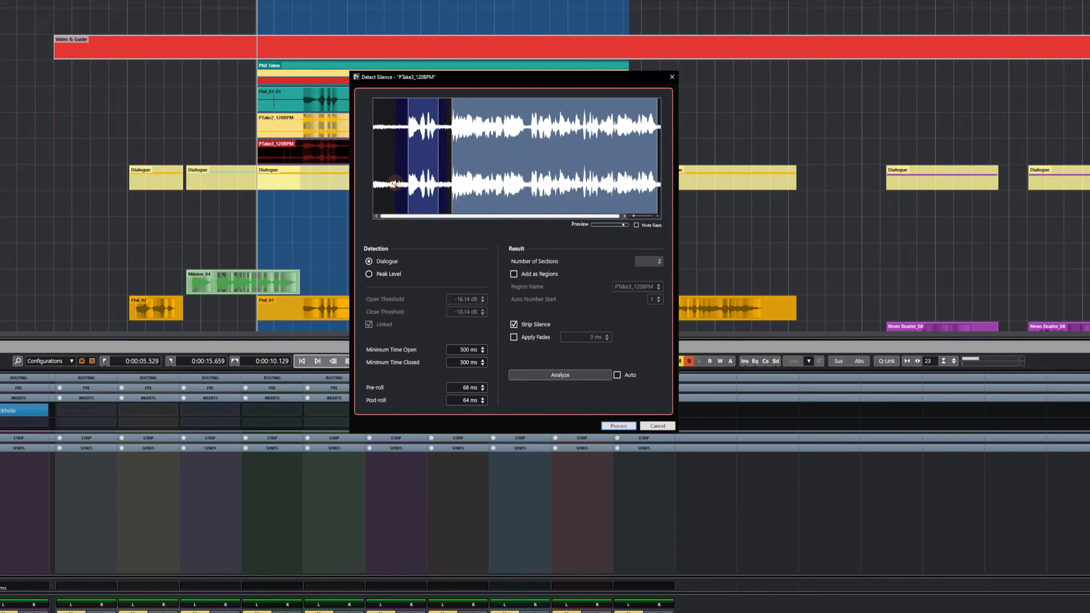
Step: Turn on Mute Gaps for the preview and play from the intro and around the pause in the second section
click(637, 225)
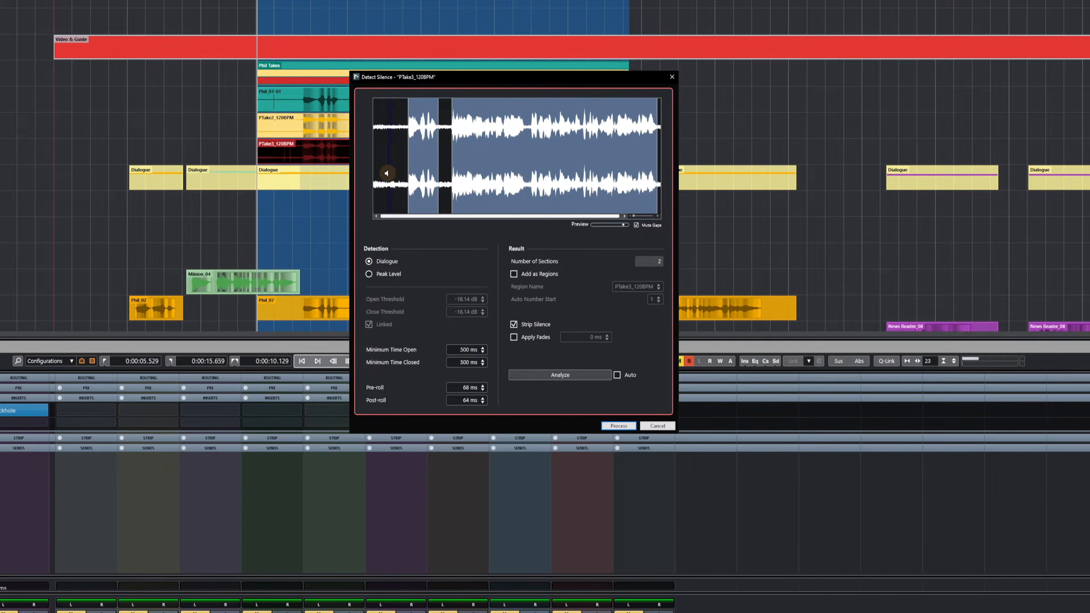
click(394, 174)
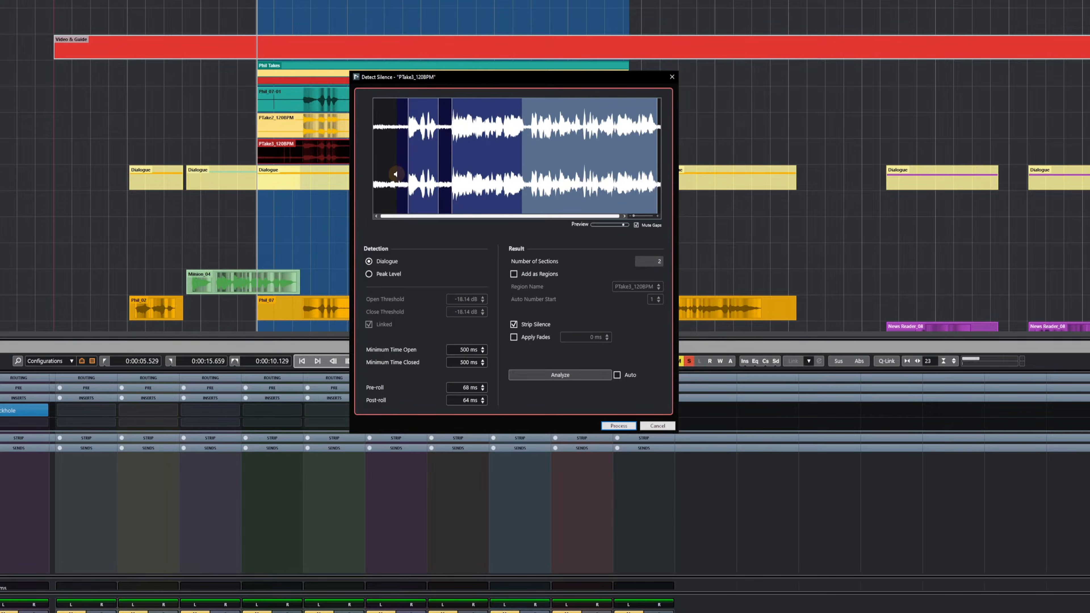
click(521, 186)
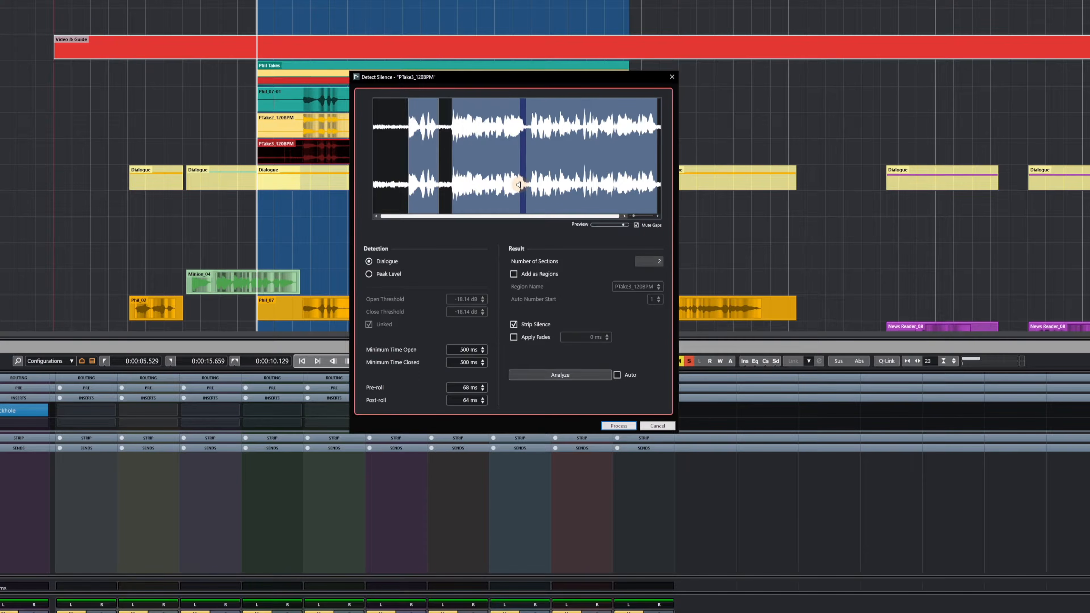
click(519, 185)
click(519, 180)
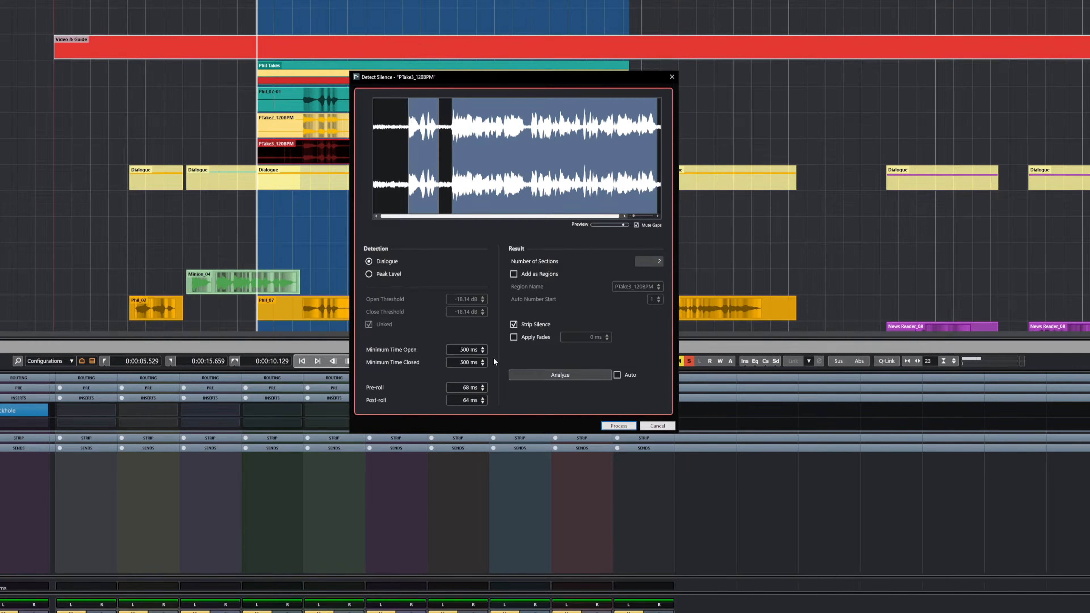
Step: Set Minimum Time Open and Minimum Time Closed to 100 ms and analyze the take again
click(482, 351)
click(468, 350)
key(Delete)
key(Delete)
text(100)
key(Return)
click(478, 362)
drag(478, 362, 506, 360)
text(100)
key(Return)
click(552, 376)
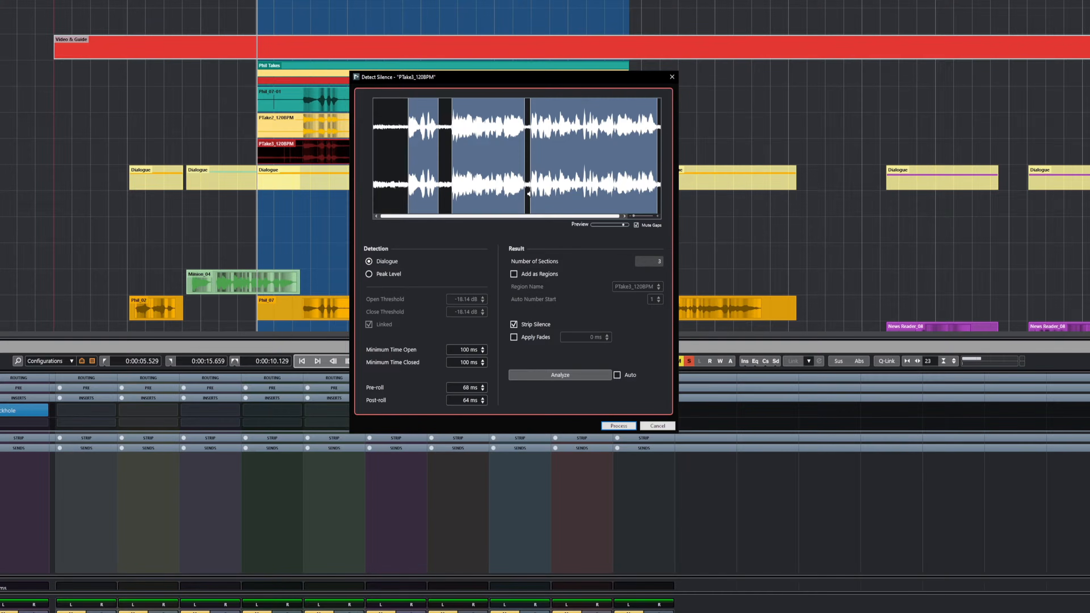
Step: Preview the audio around the gap between the second and third sections
click(516, 187)
click(508, 186)
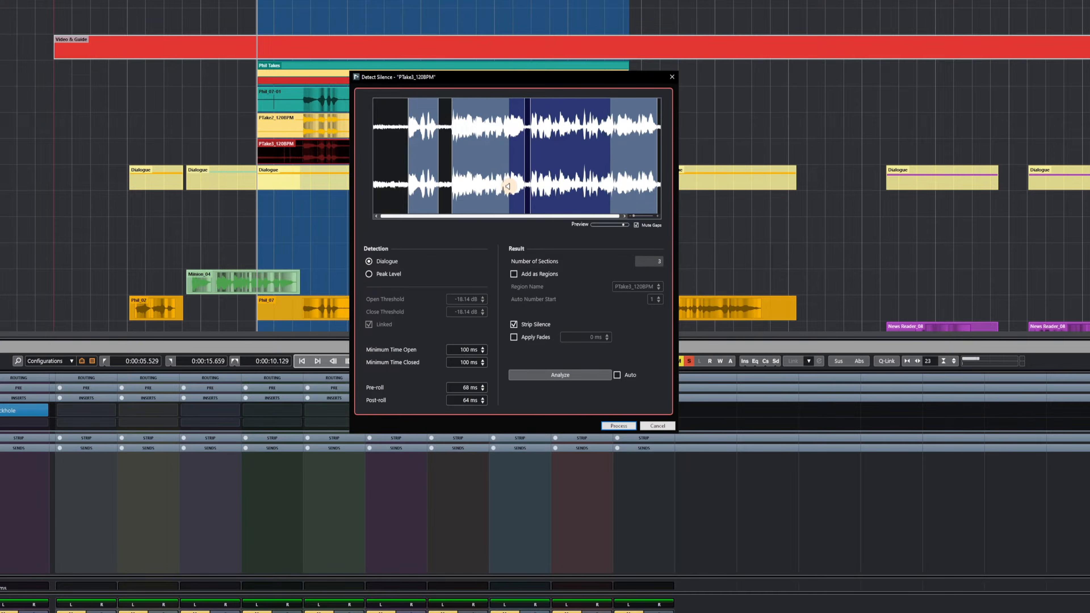
click(505, 187)
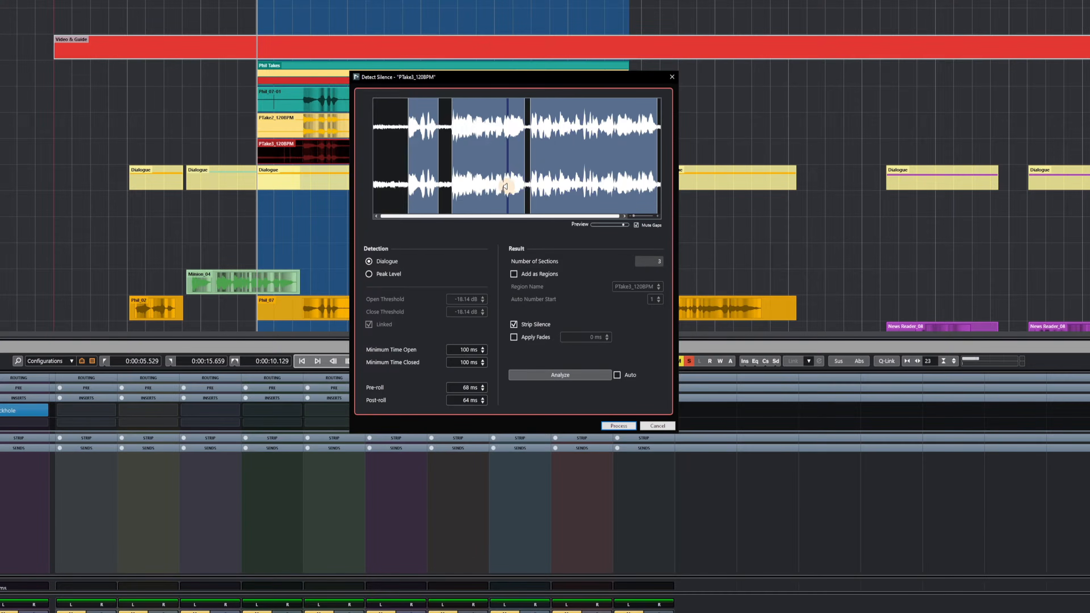
Step: Set Minimum Time Open and Minimum Time Closed to 200 ms and reanalyze the take
click(464, 350)
text(2)
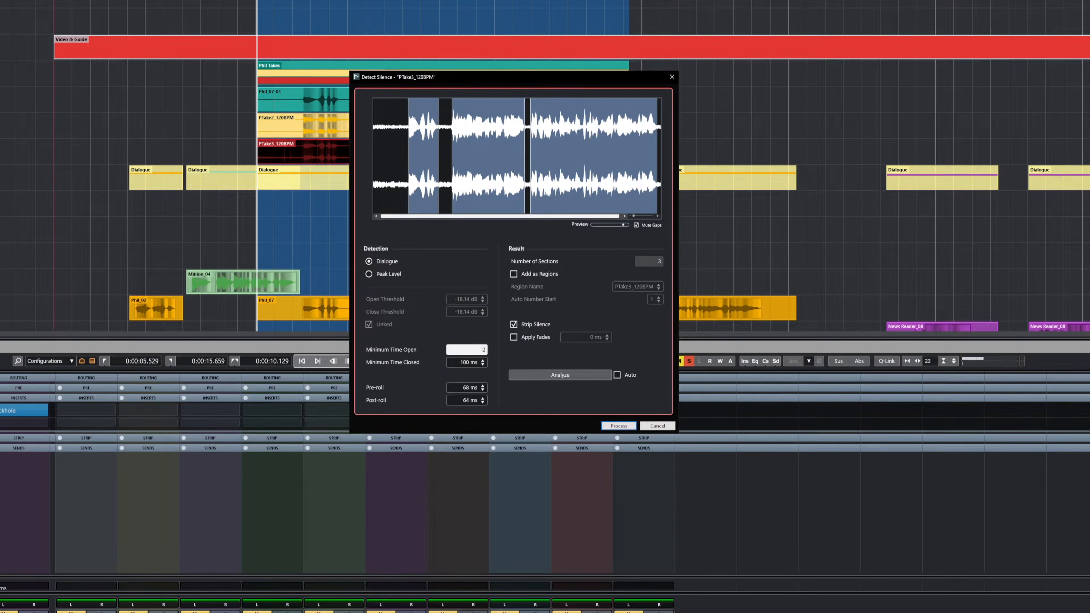
click(468, 362)
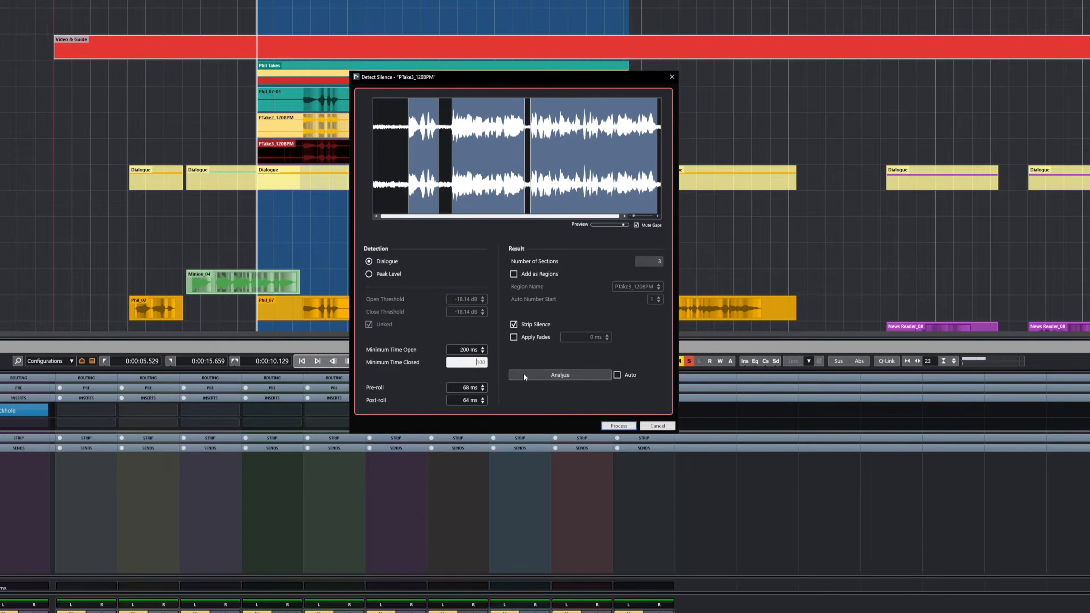
key(Return)
click(560, 375)
Step: Preview the detected sections and process Take 3 with Strip Silence enabled
click(508, 173)
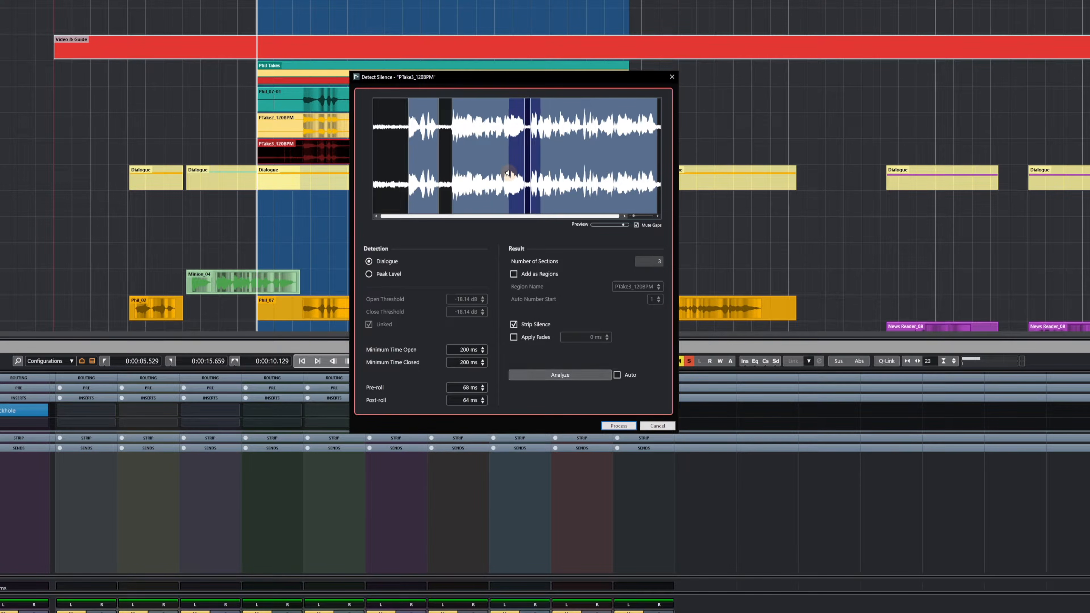
click(414, 173)
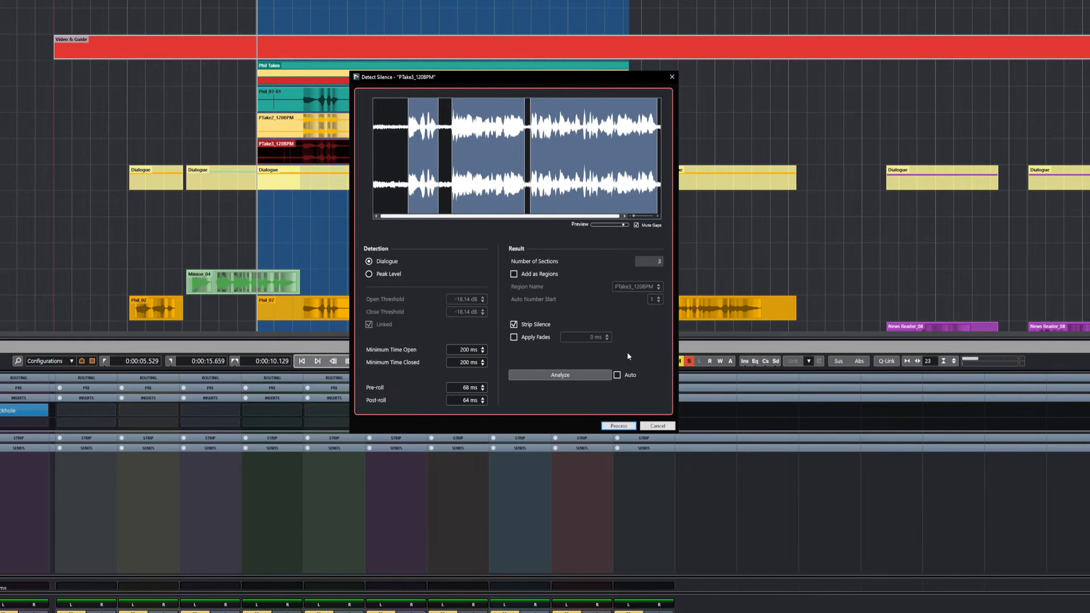
click(618, 425)
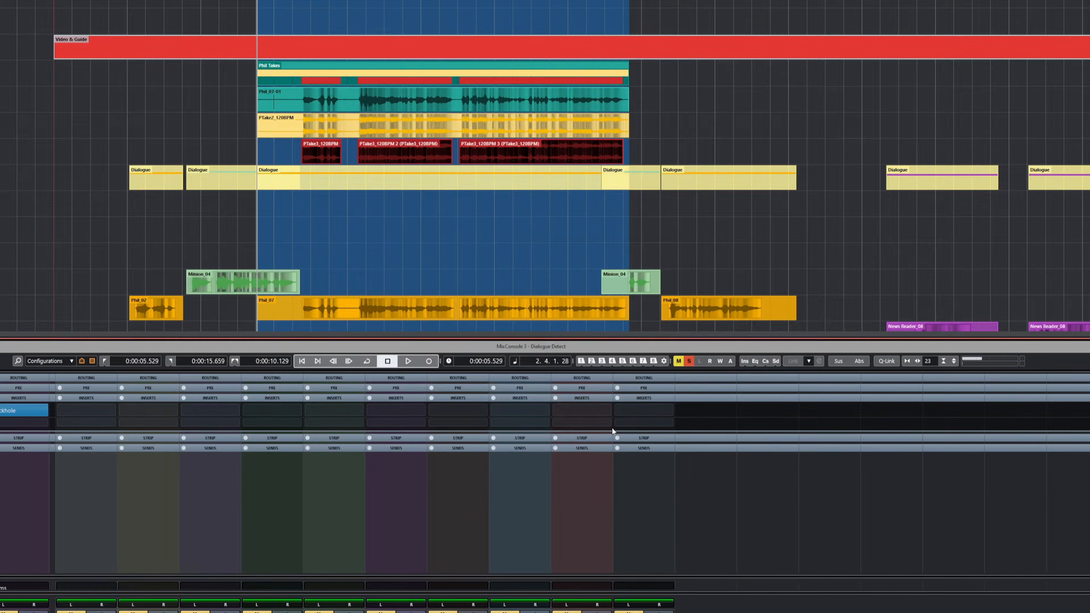
Step: Enlarge the Take 3 track and examine its stripped events and the gaps between them up close
click(314, 154)
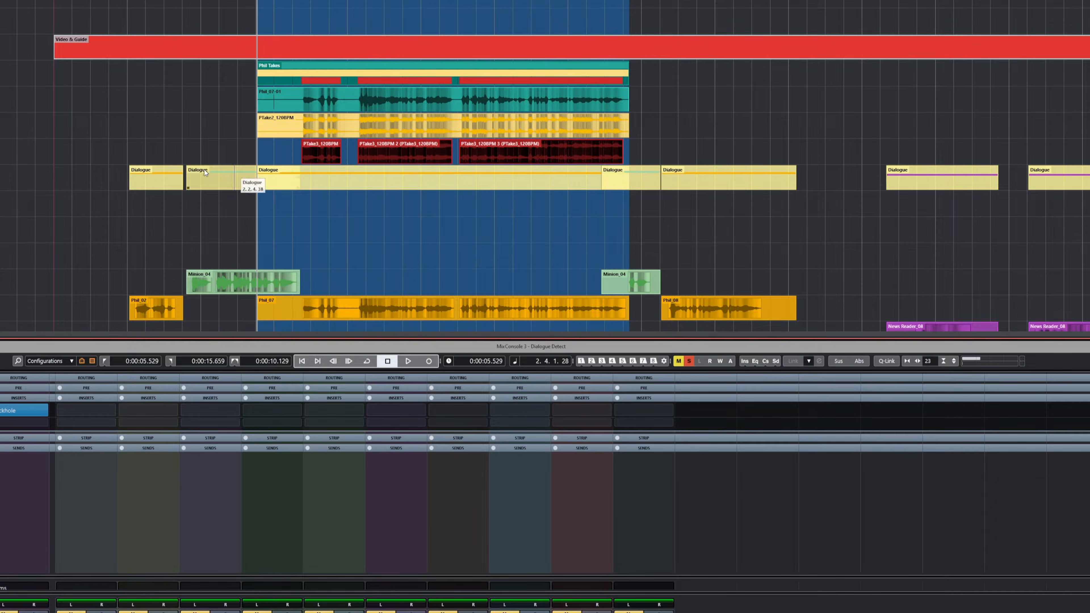
drag(0, 164, 0, 232)
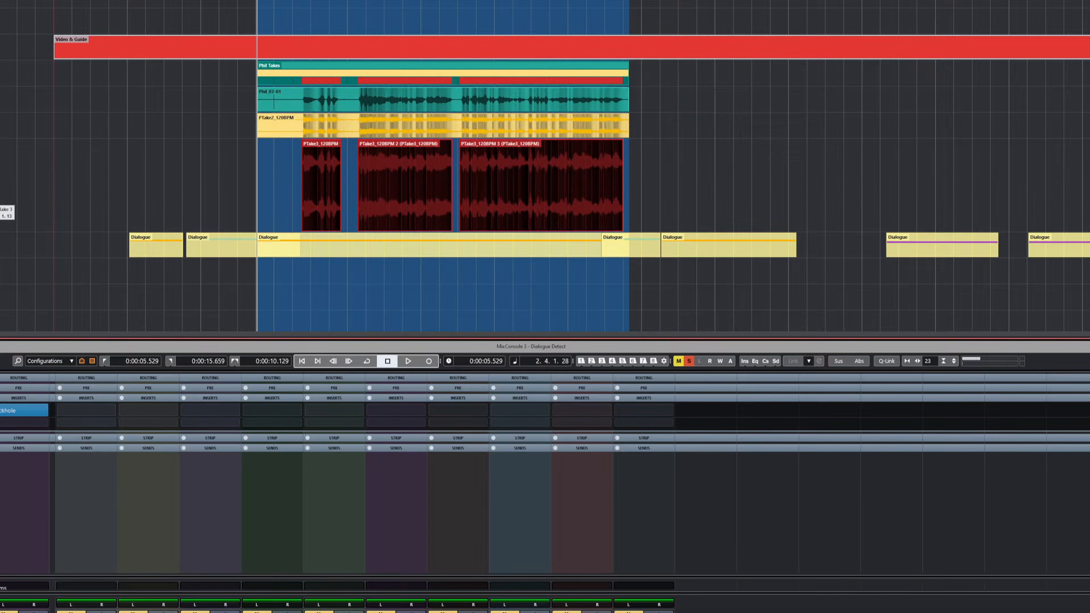
key(h)
key(h)
key(h)
key(h)
drag(0, 334, 16, 334)
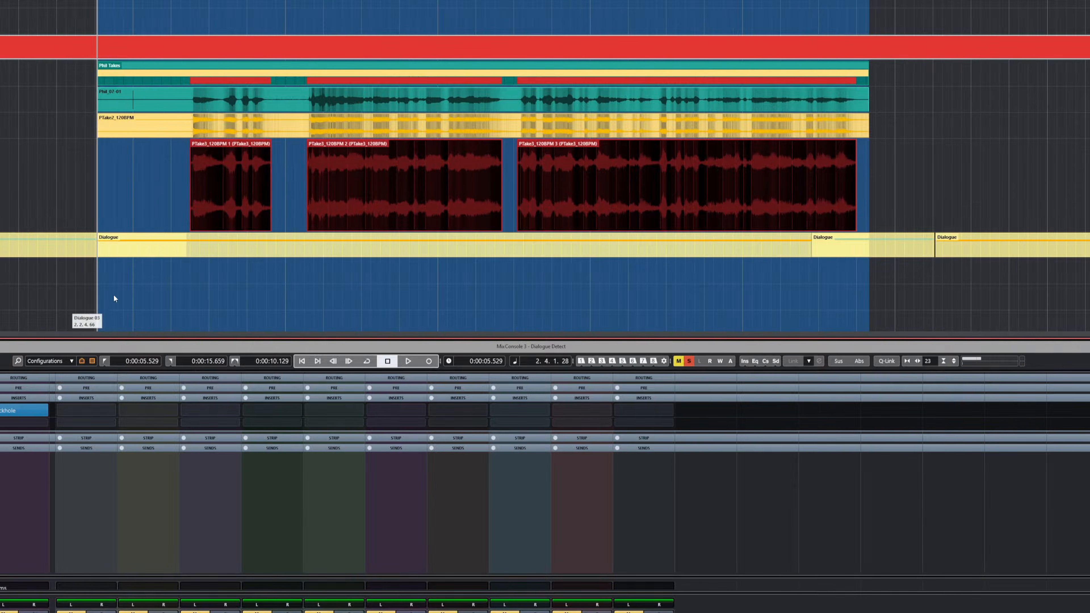
click(300, 214)
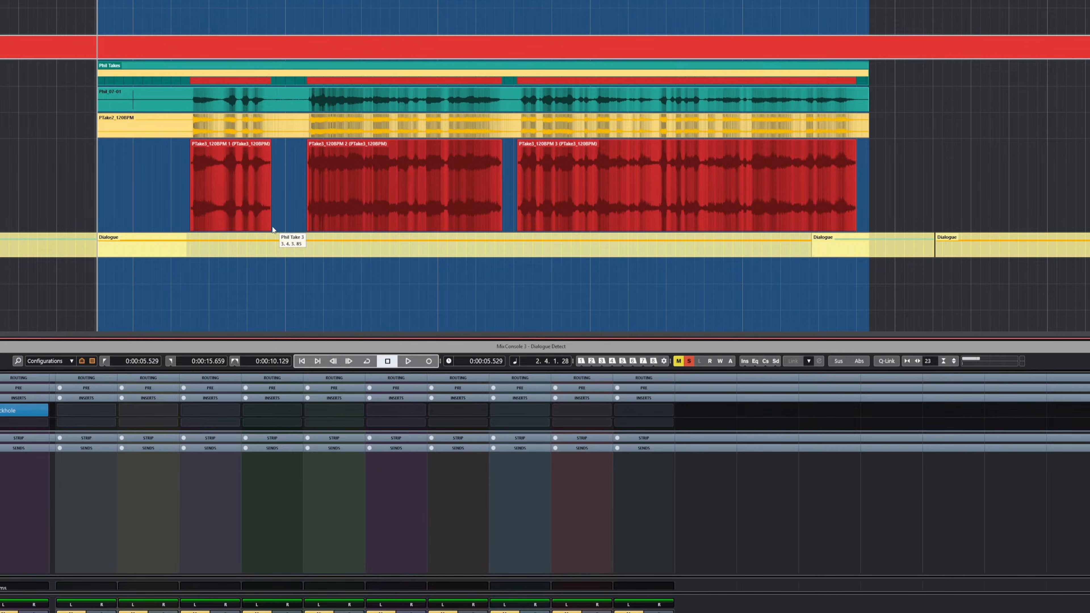
Step: Play back Take 3's stripped events and listen across the gaps between them
drag(272, 229, 303, 236)
key(ctrl+z)
key(KP_Subtract)
key(space)
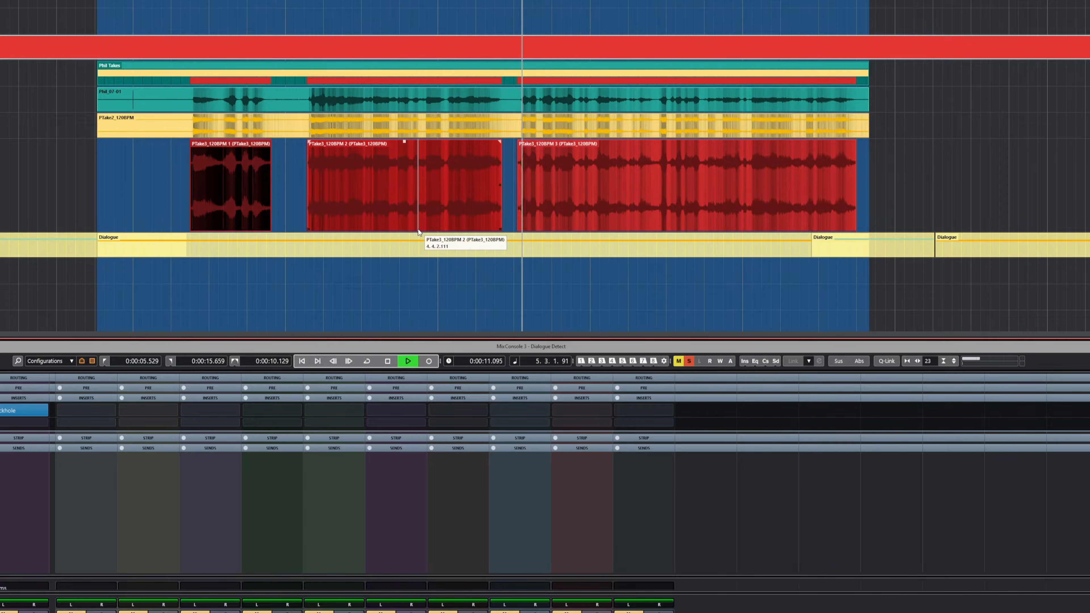
key(space)
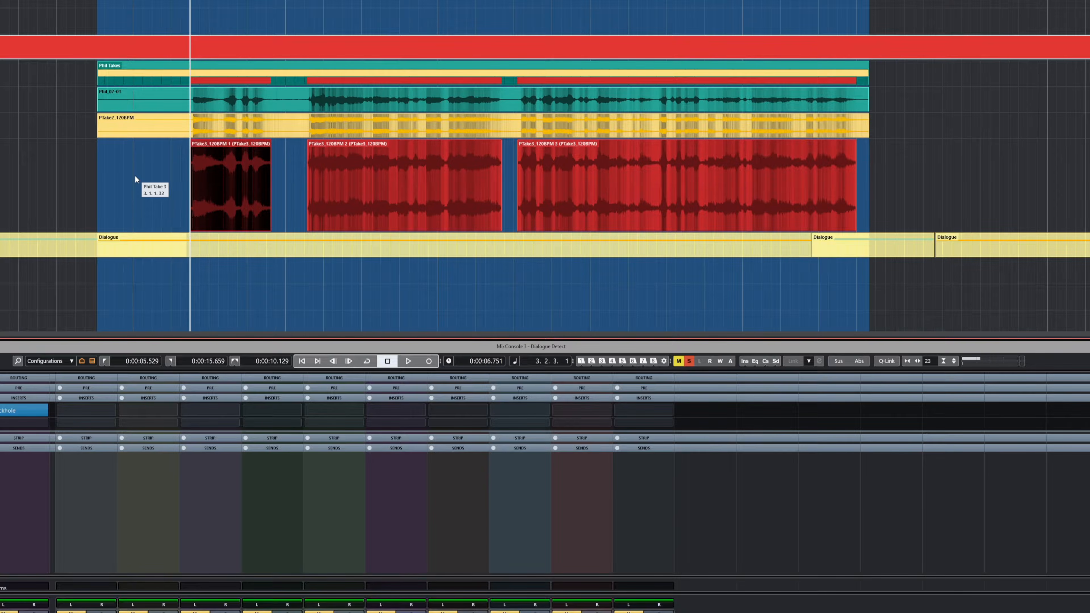
Step: Undo the Strip Silence processing on Take 3, deselect the restored event and play it from the left locator
key(ctrl+z)
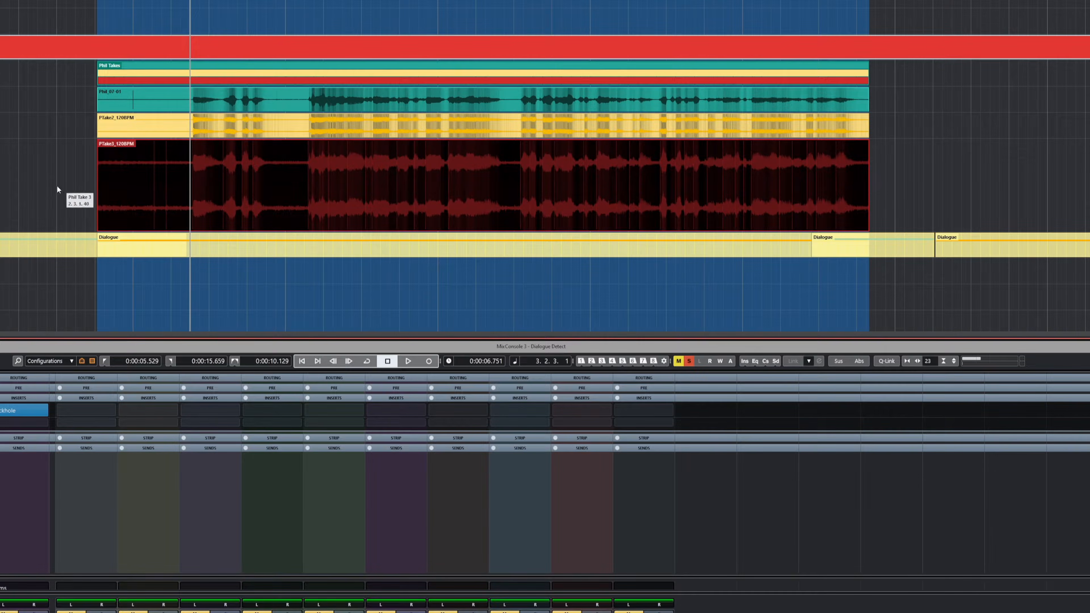
click(51, 185)
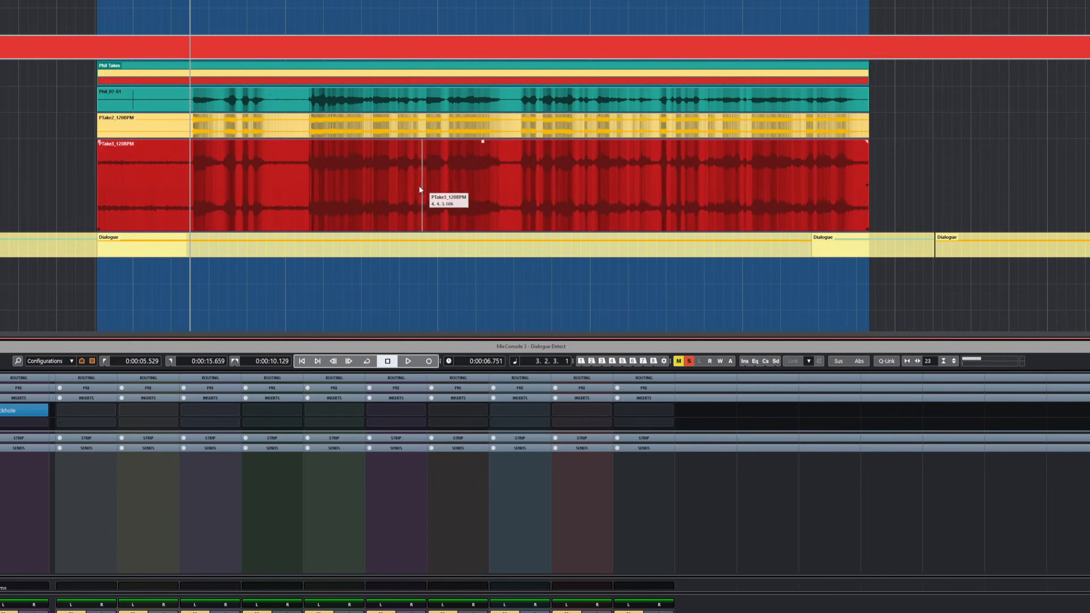
key(KP_1)
key(space)
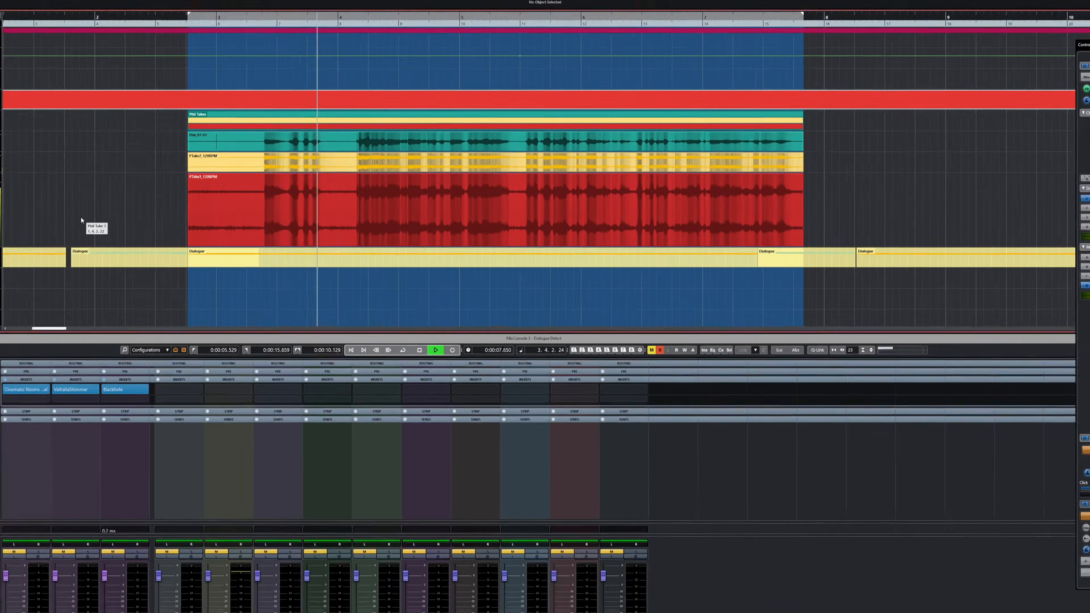
key(space)
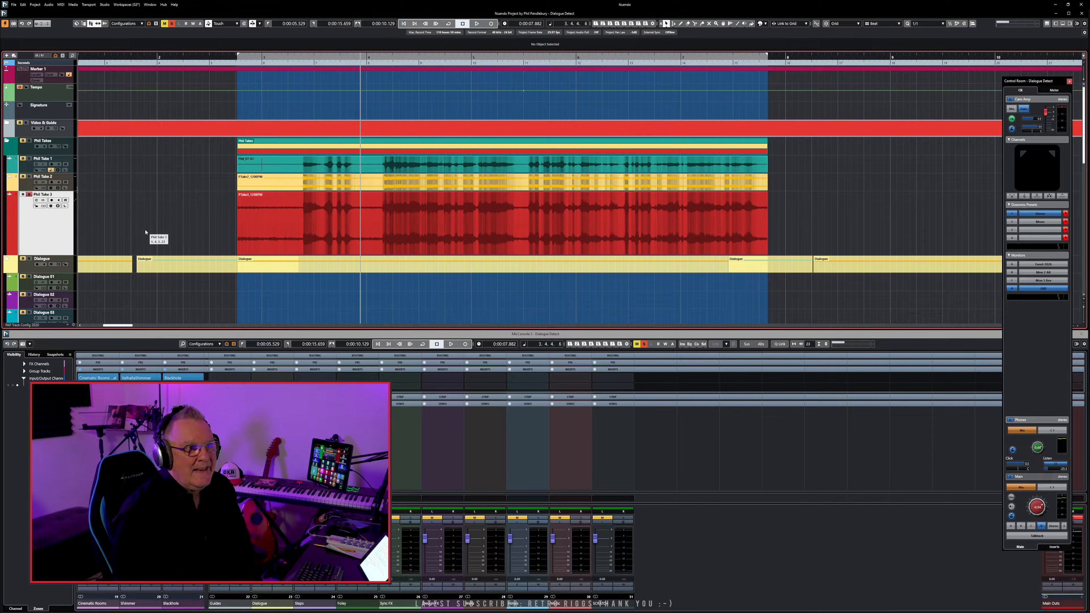
Step: Replay the opening of the unprocessed Take 3 and return the project cursor to the left locator
key(space)
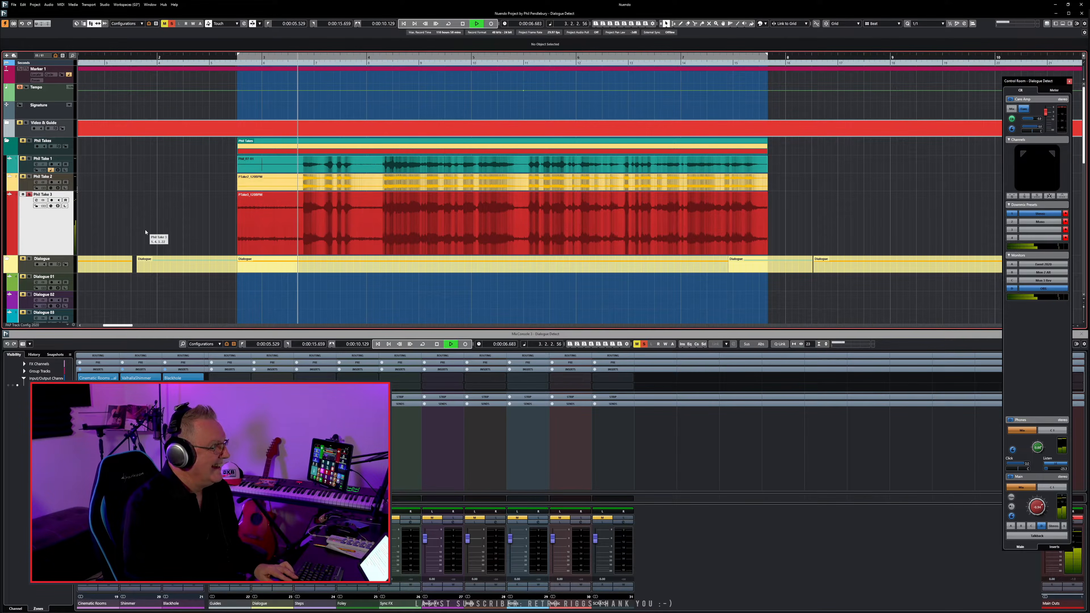
key(space)
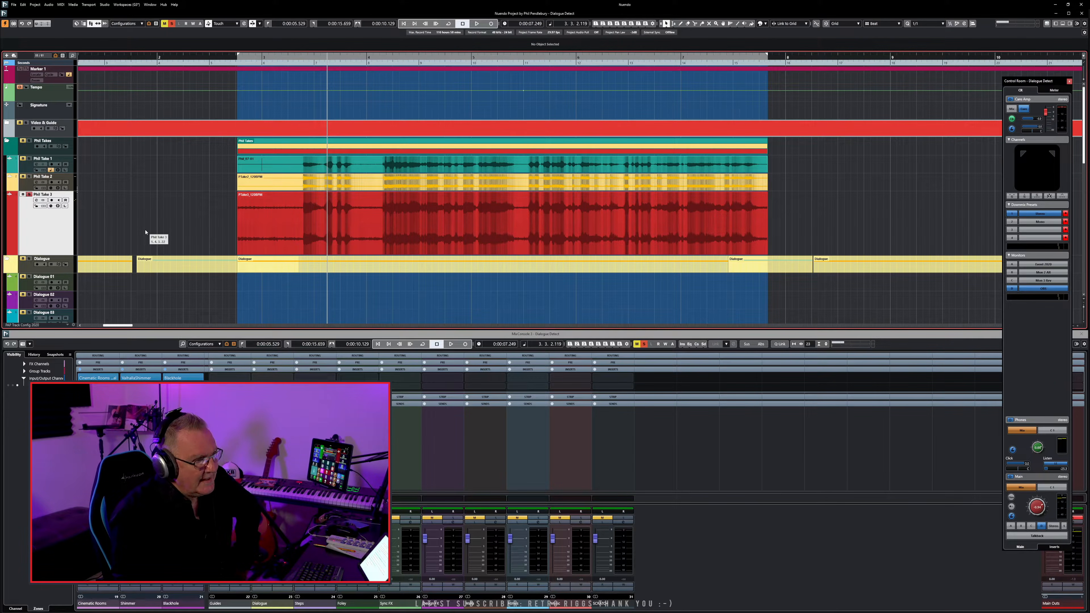
key(KP_1)
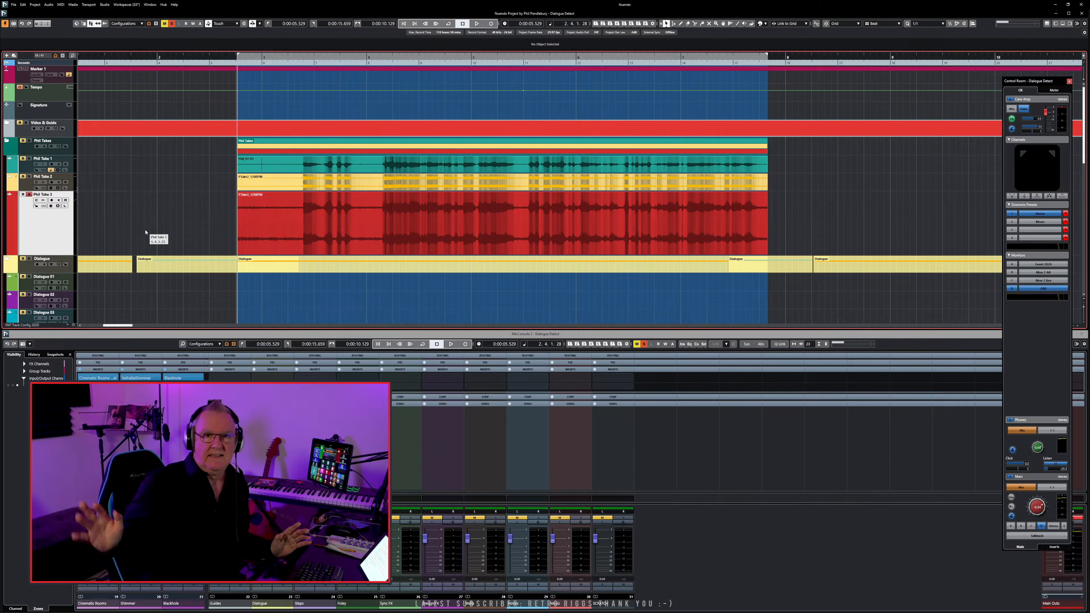
Step: Play the opening of the PTake3_120BPM recording on the timeline to listen to its background noise
key(space)
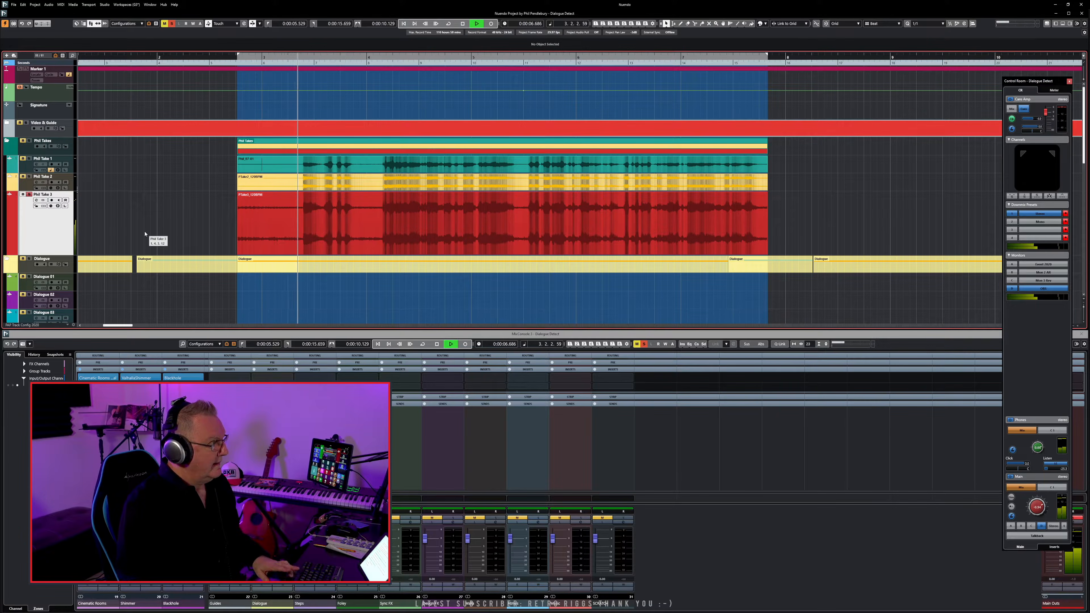
key(space)
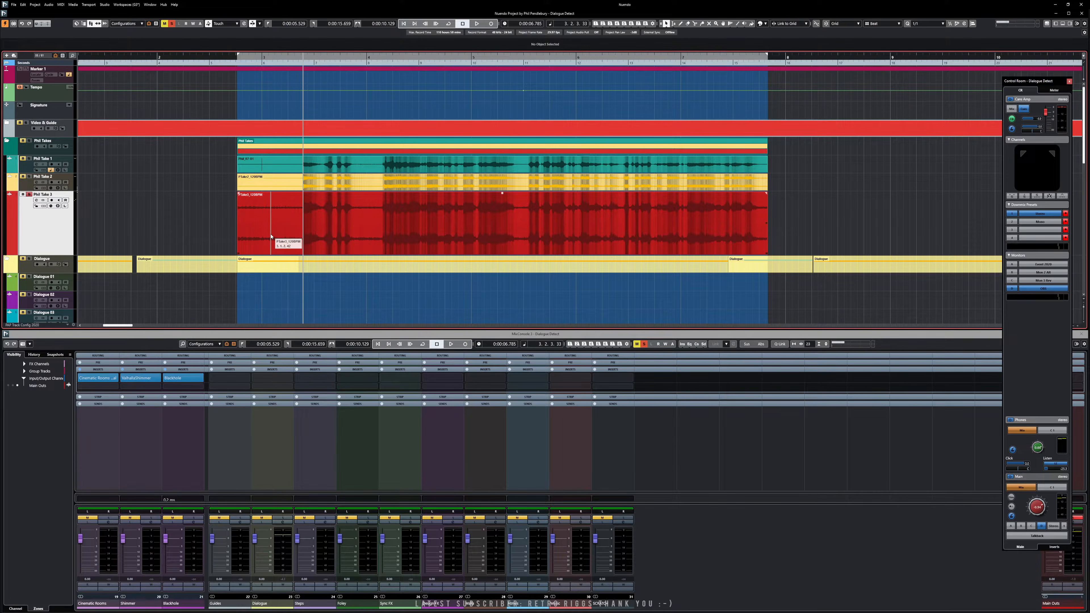
key(KP_Subtract)
key(KP_Add)
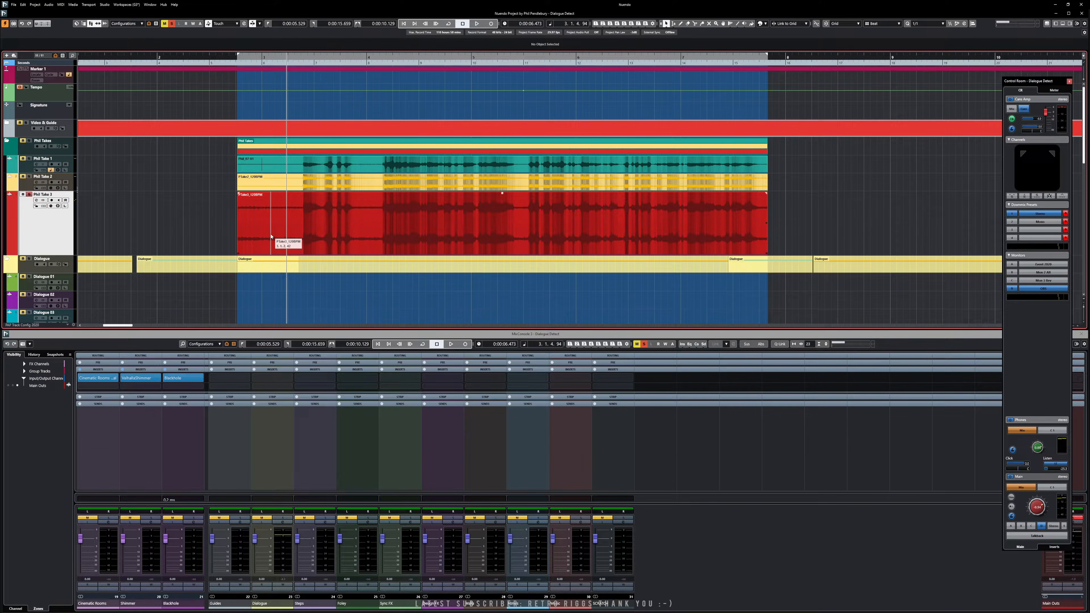
Step: Open the PTake3_120BPM event with the SpectraLayers extension and show its spectrogram in Composite View with a tilted perspective
click(292, 235)
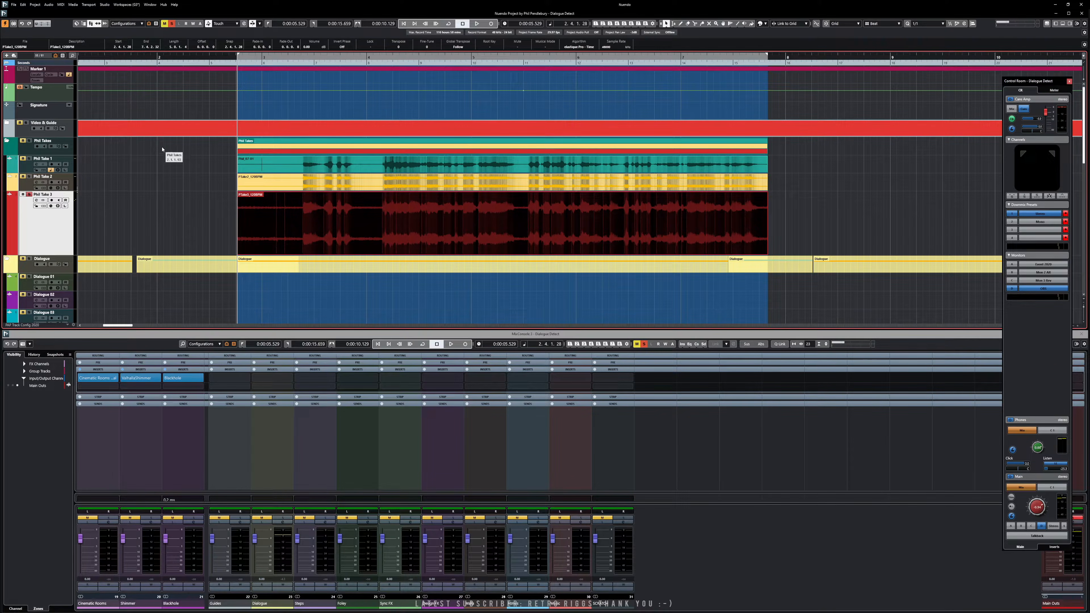
click(380, 236)
click(48, 5)
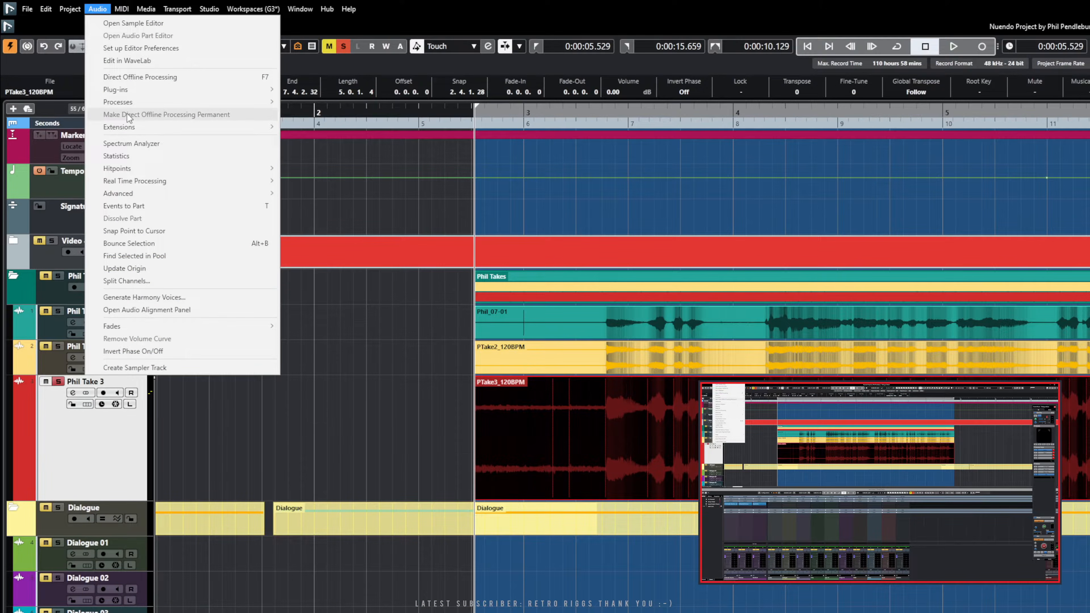
mouse_move(141, 194)
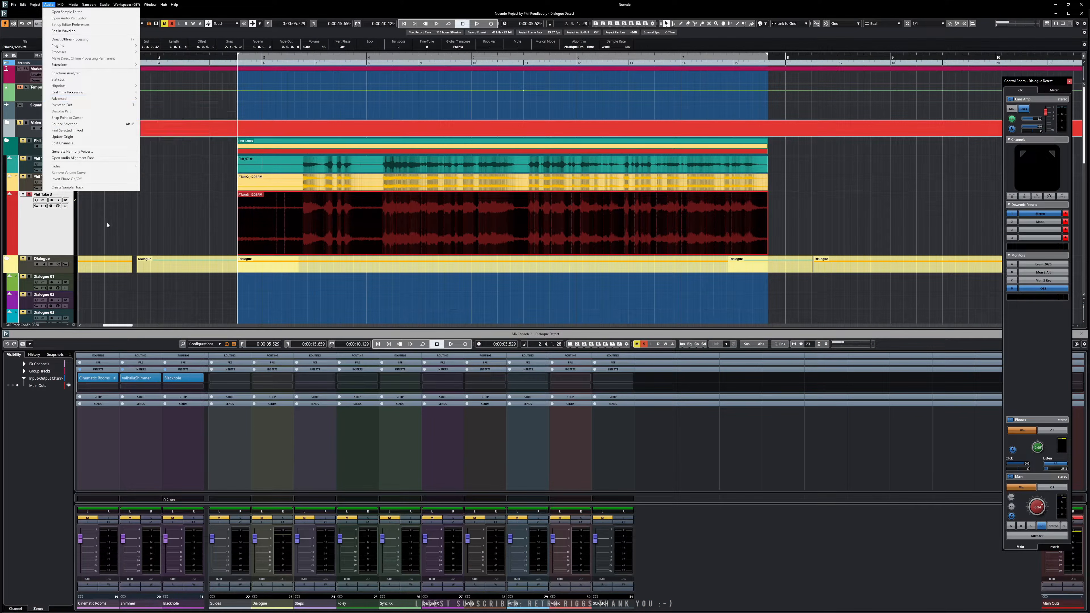
mouse_move(90, 65)
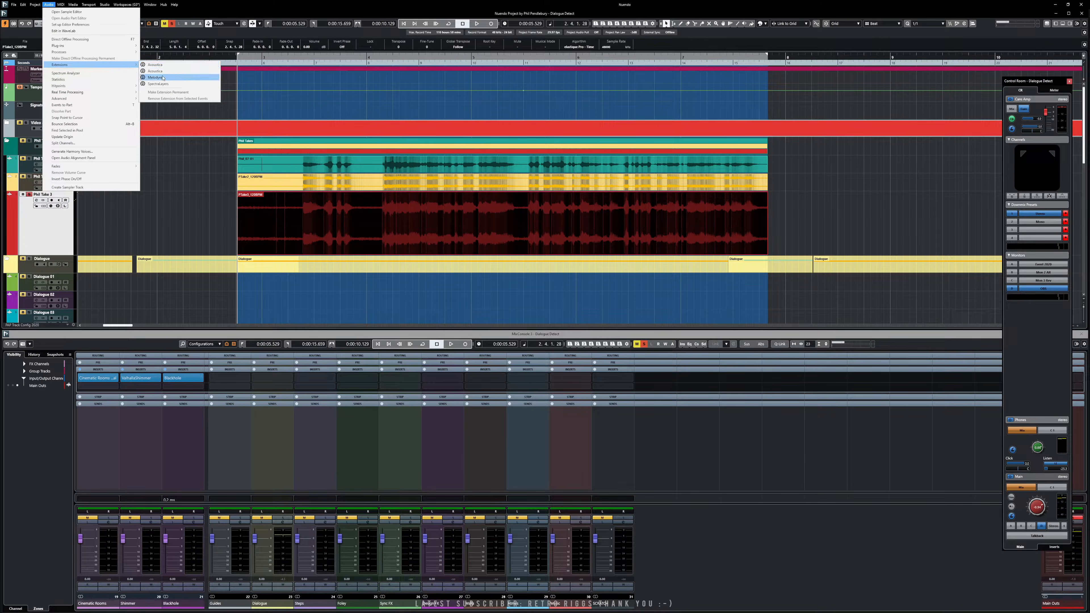
click(162, 85)
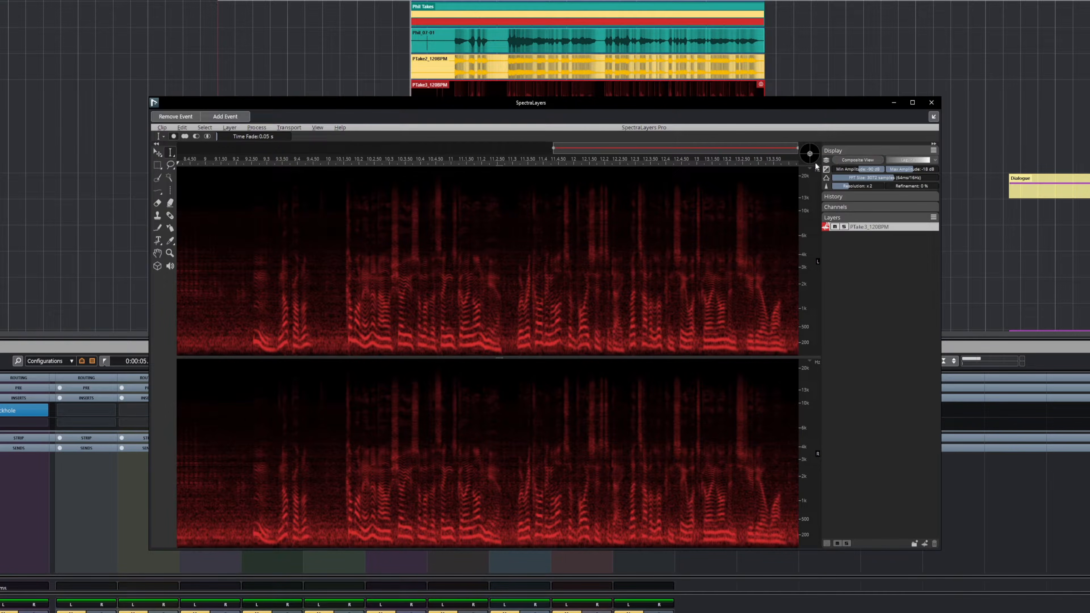
click(857, 161)
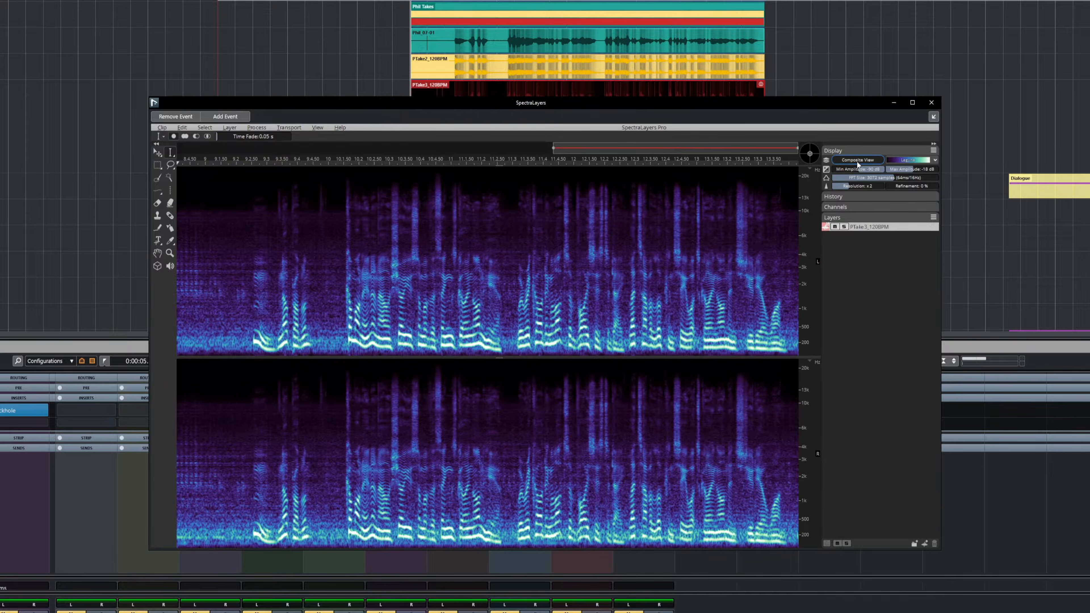
drag(810, 155, 809, 150)
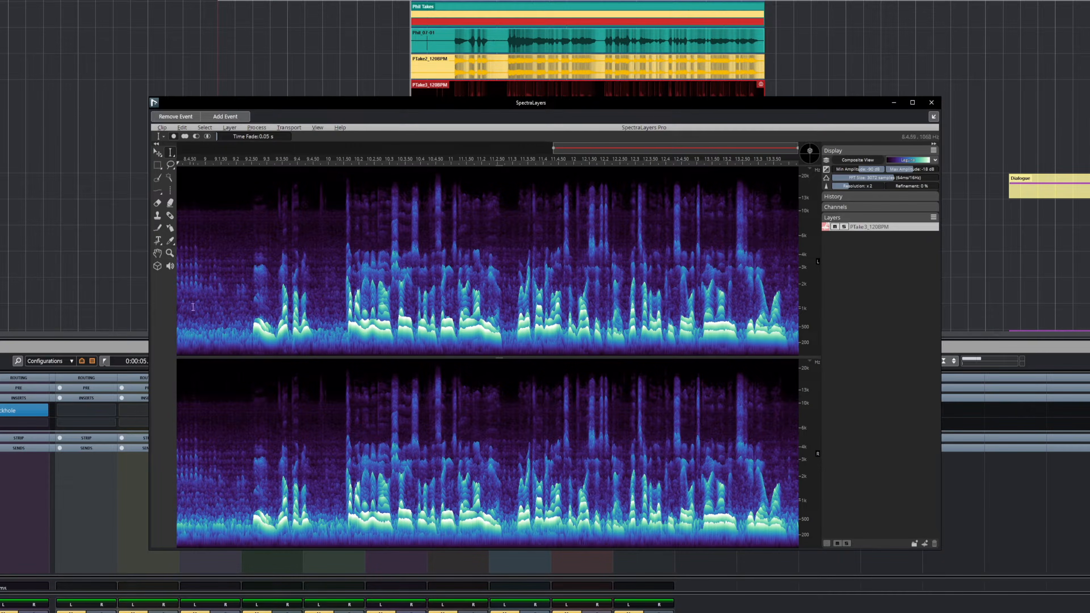
Step: Play the take repeatedly in SpectraLayers, from its start and from the first pause, to compare the voice with the background noise
key(space)
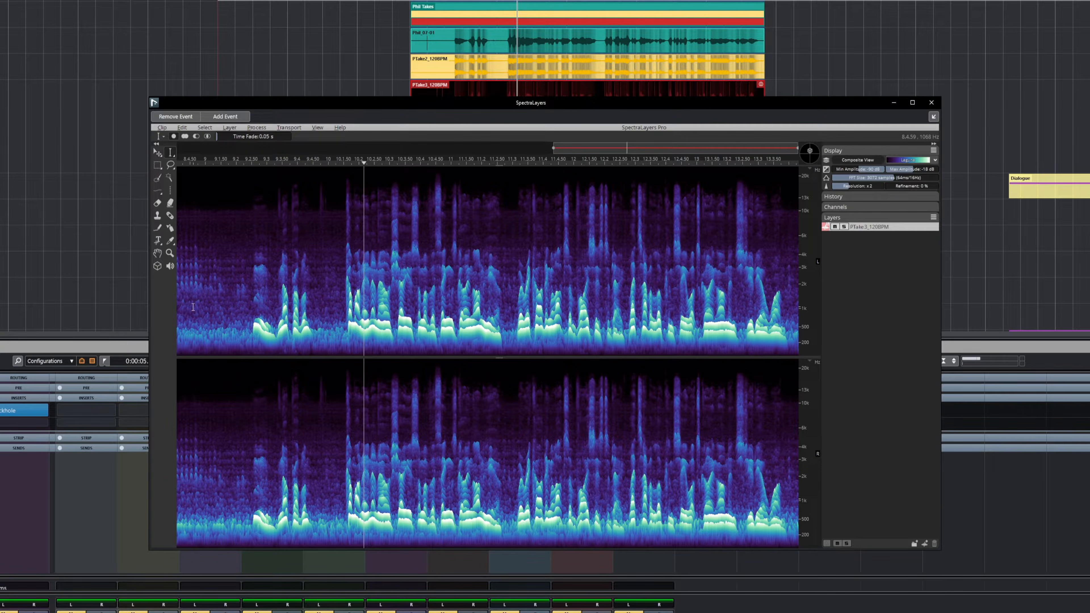
click(188, 330)
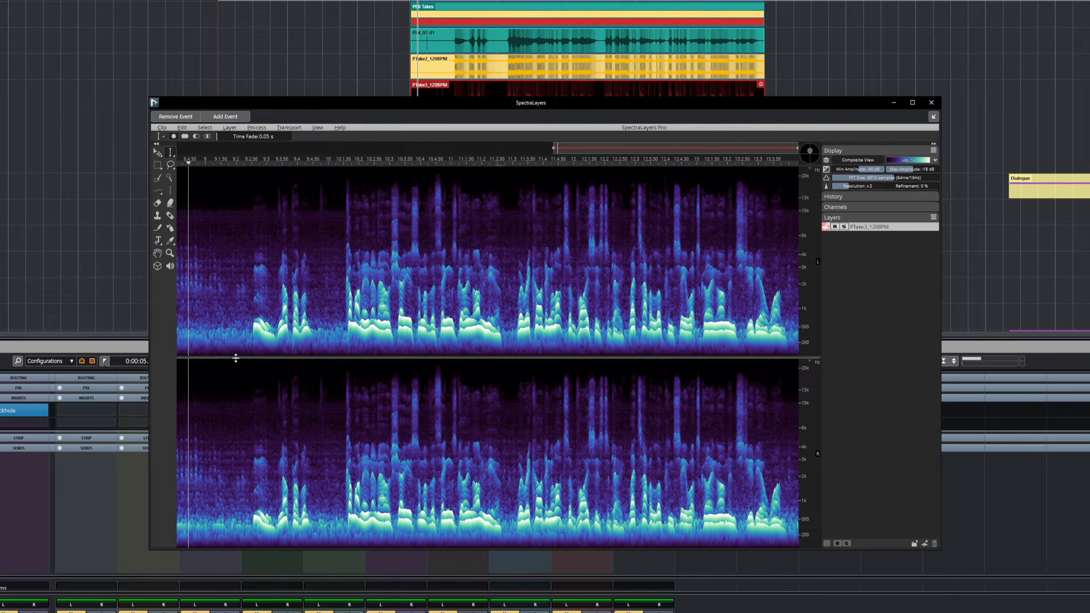
key(space)
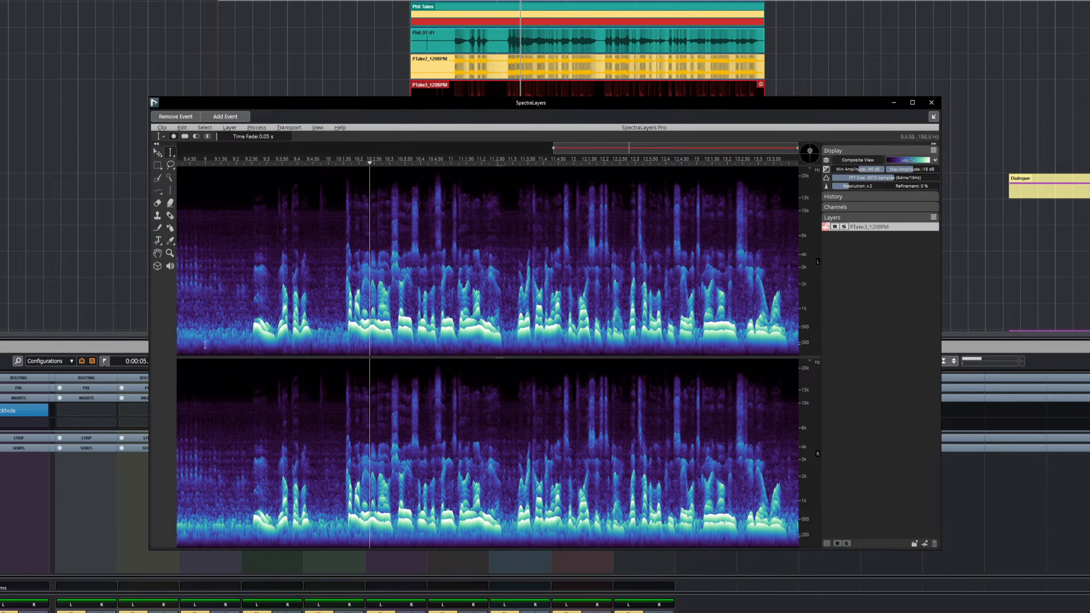
click(181, 334)
click(179, 334)
key(space)
key(space)
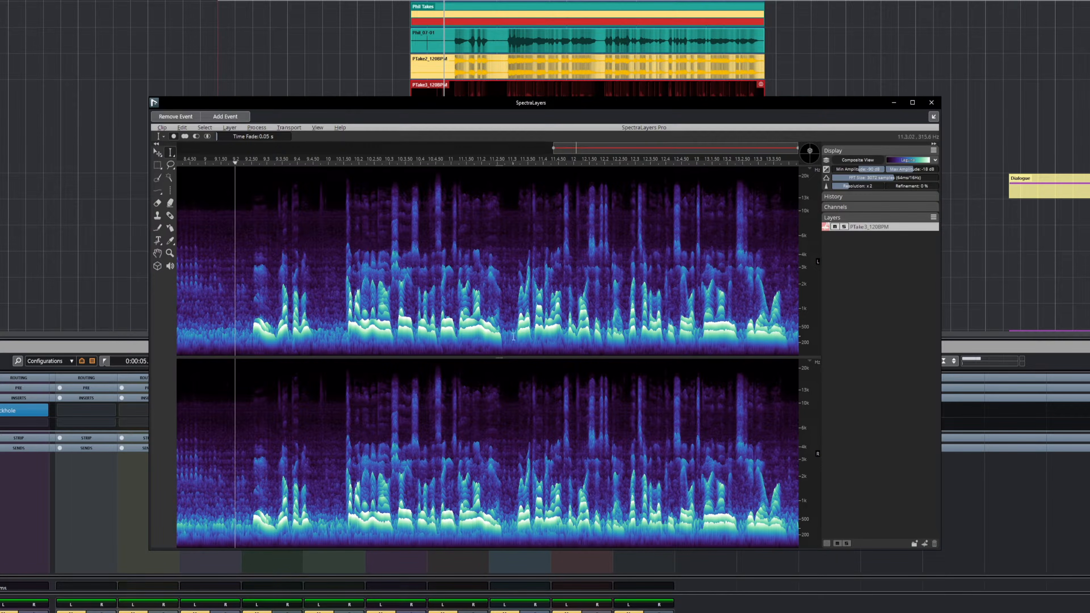
click(312, 346)
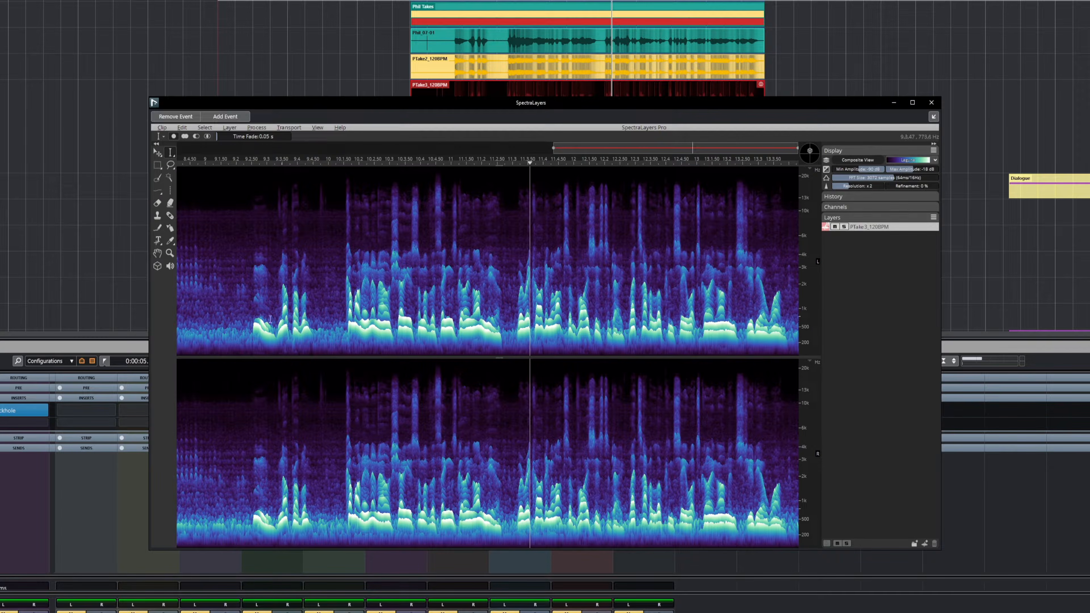
Step: Select and audition the noise-only passage just before the first words, and register it as the noise profile for Noise Reduction
drag(212, 332, 251, 353)
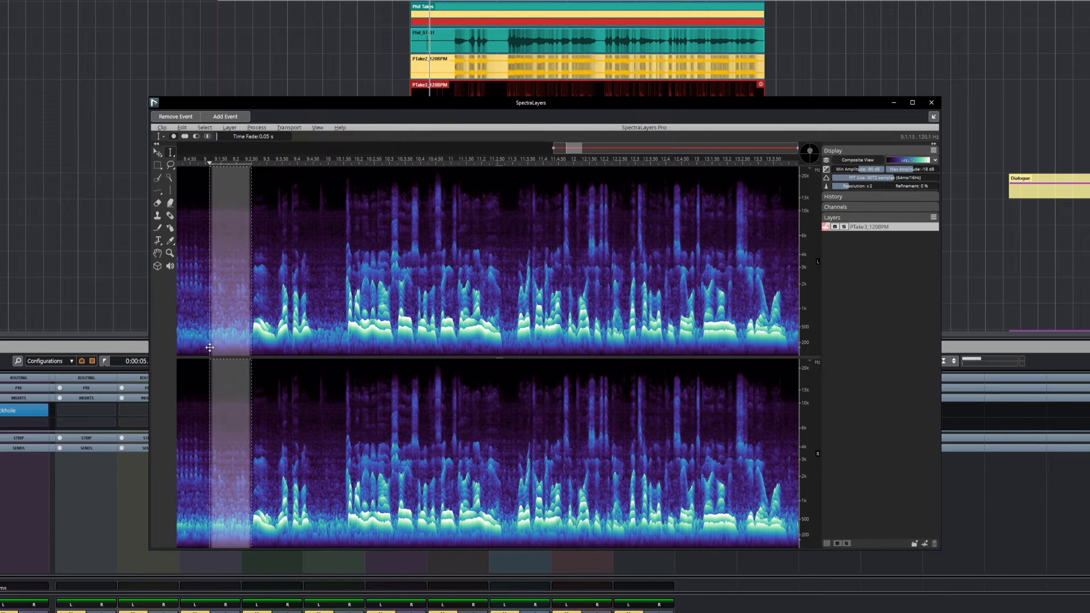
key(space)
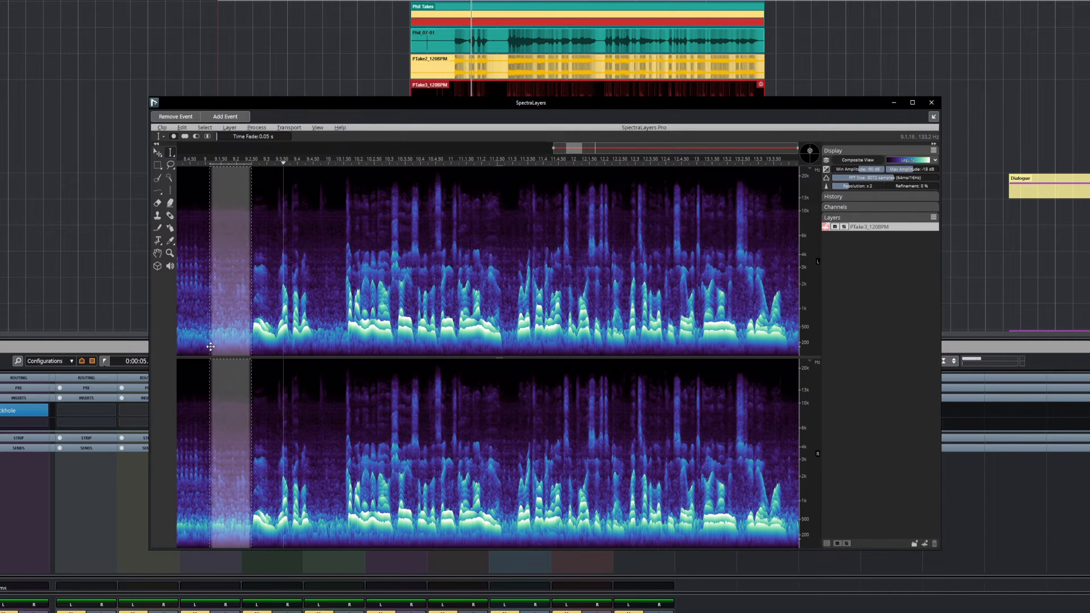
drag(208, 314, 249, 317)
key(space)
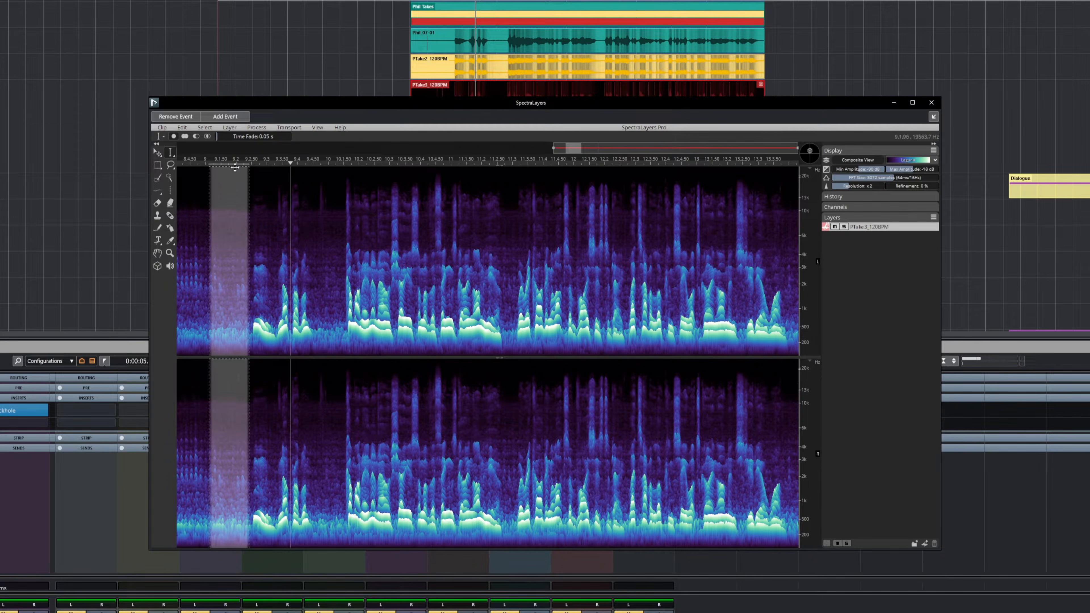
click(256, 128)
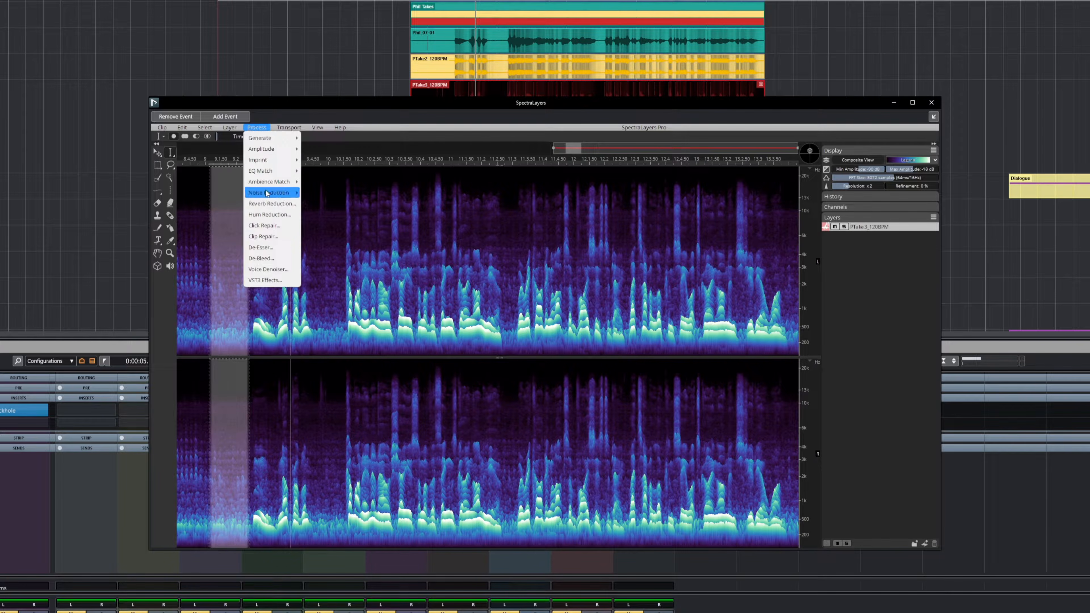
mouse_move(267, 192)
click(306, 193)
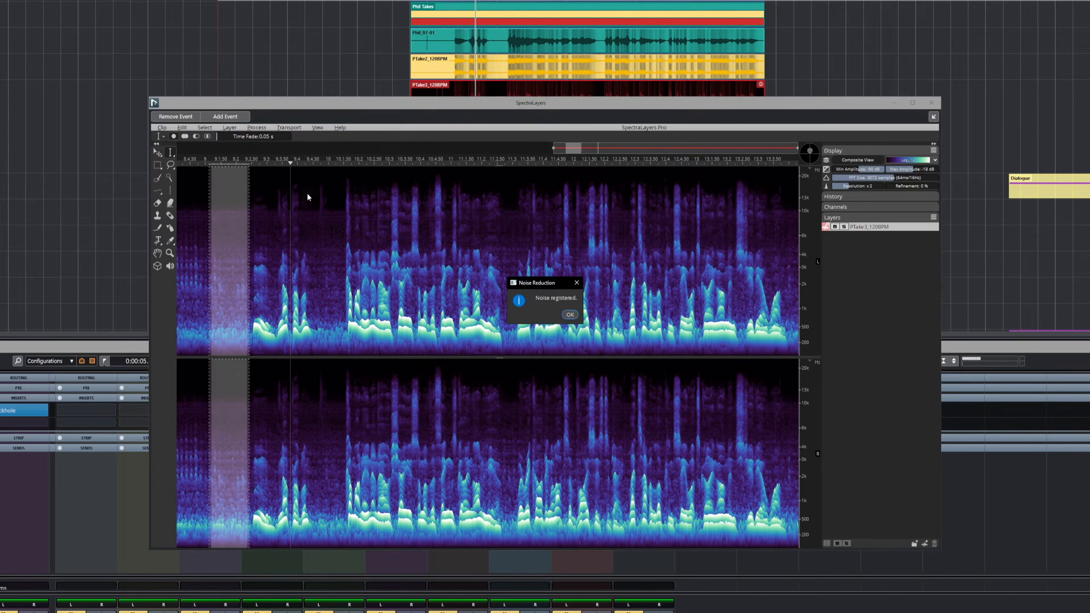
click(570, 314)
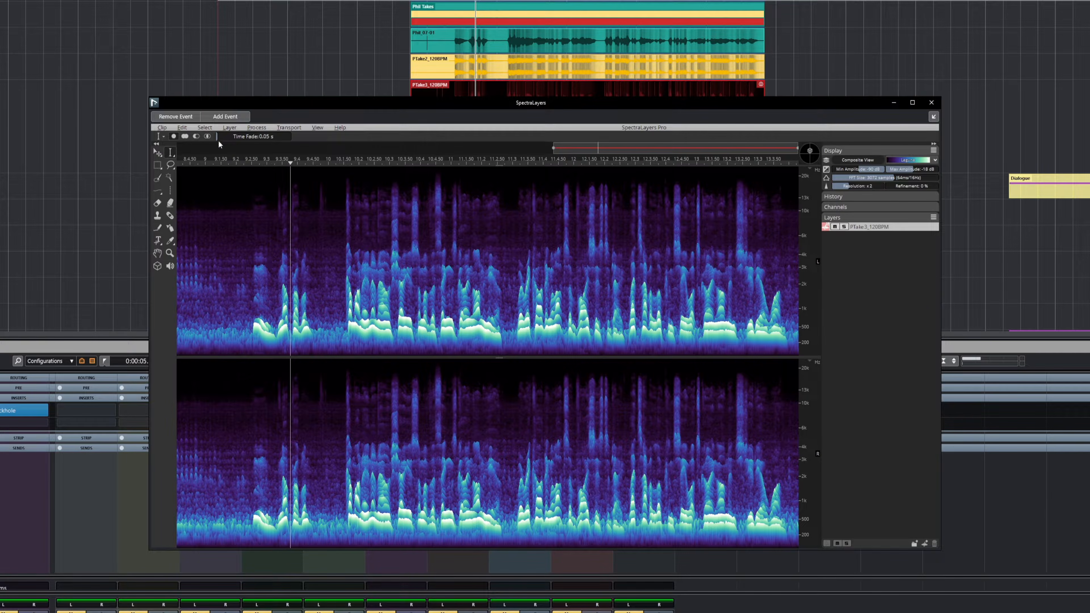
Step: Open Noise Reduction for the whole take and preview the result with the default settings
click(256, 127)
mouse_move(275, 195)
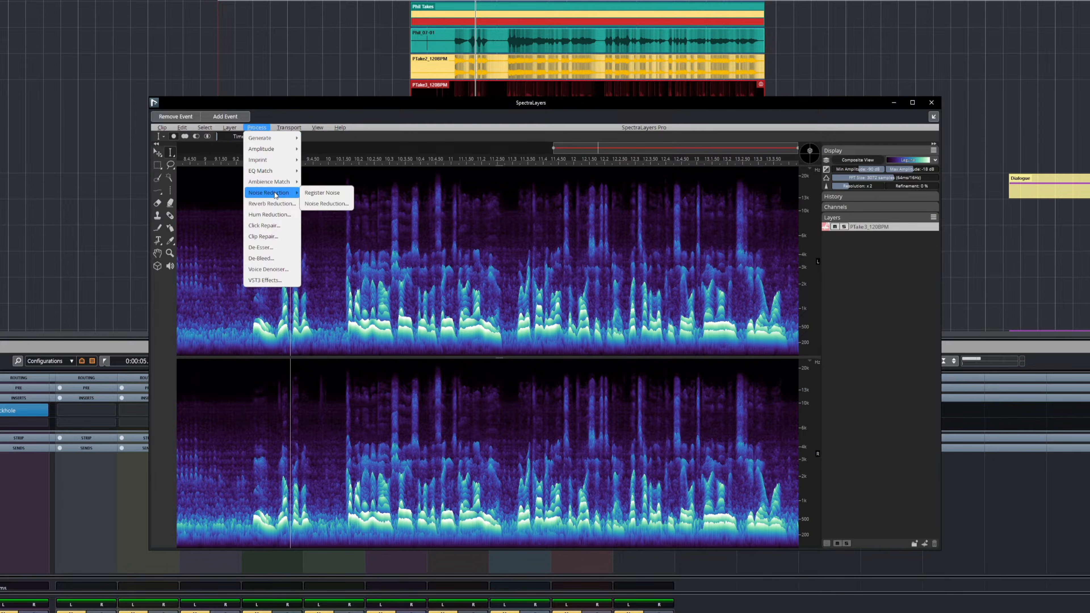
click(238, 333)
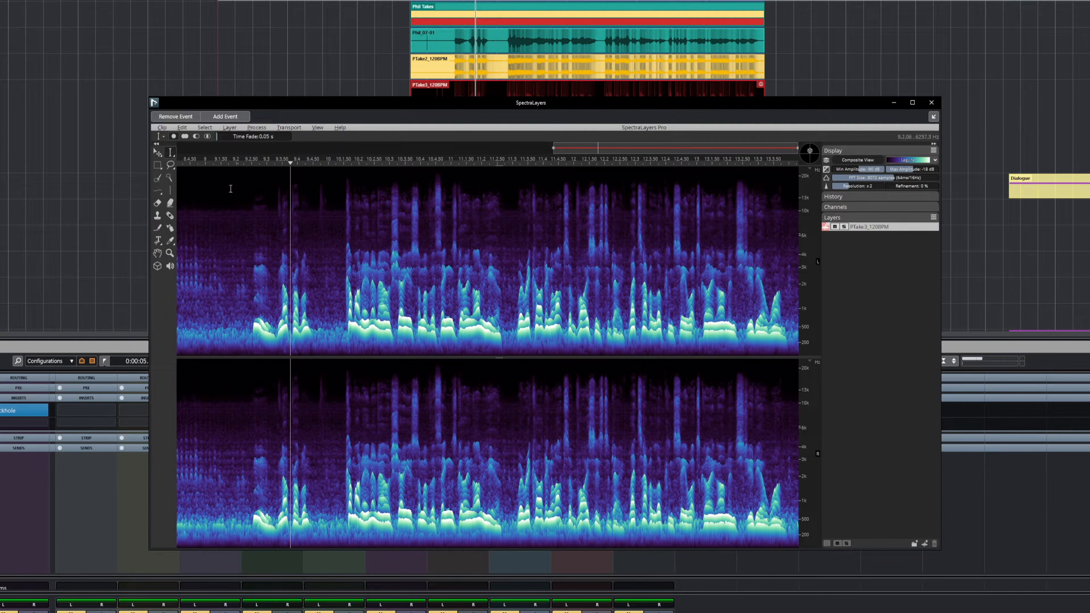
click(257, 130)
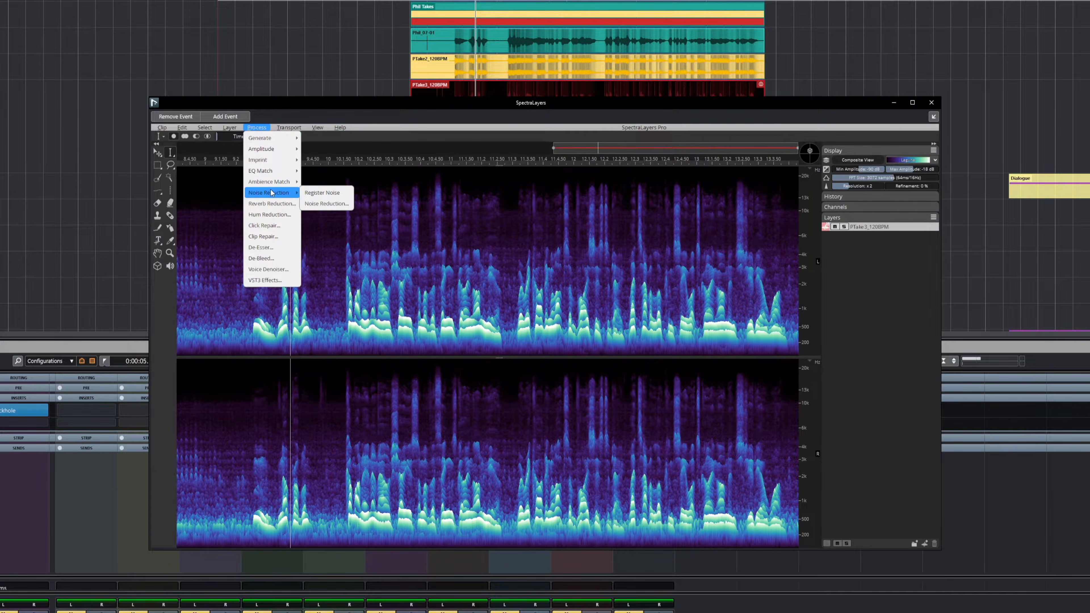
click(326, 204)
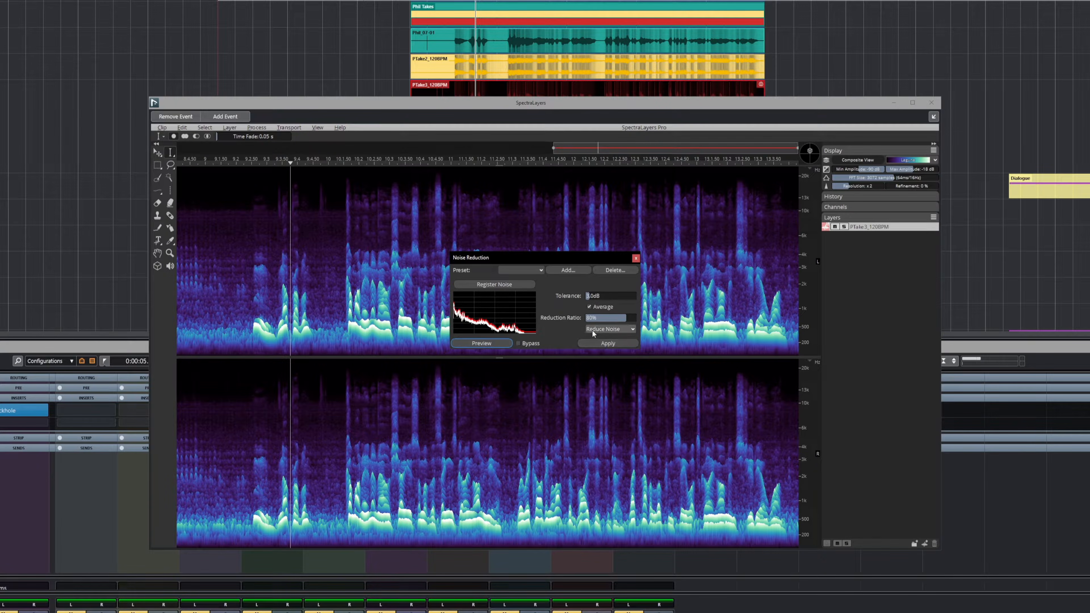
click(488, 344)
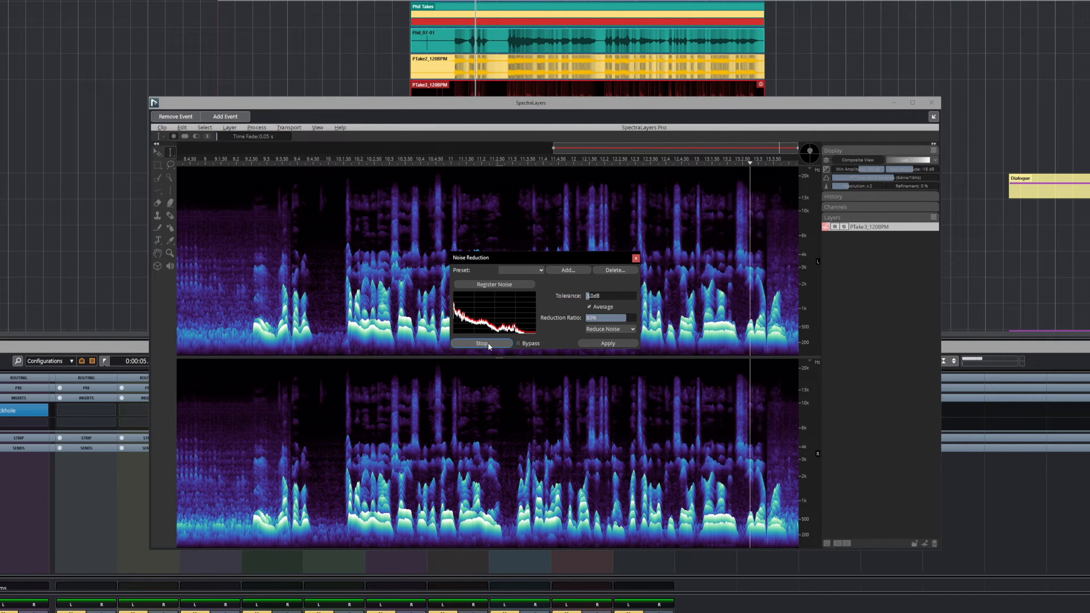
click(488, 343)
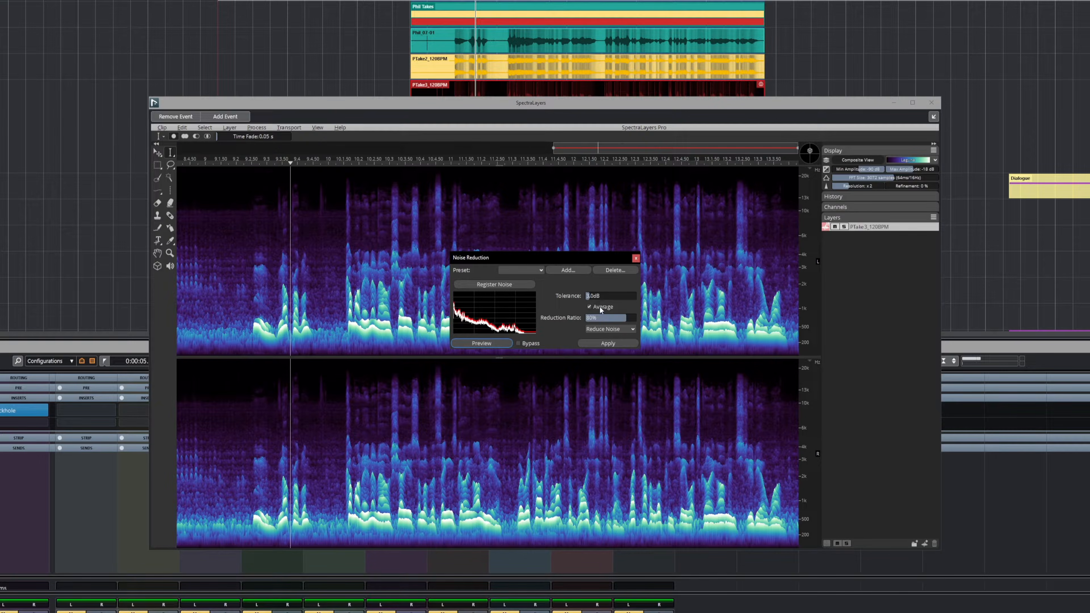
Step: Set the noise reduction tolerance to 5.0 dB and the reduction ratio to about 86%, keep Reduce Noise mode, and preview it
click(588, 297)
drag(621, 319, 630, 320)
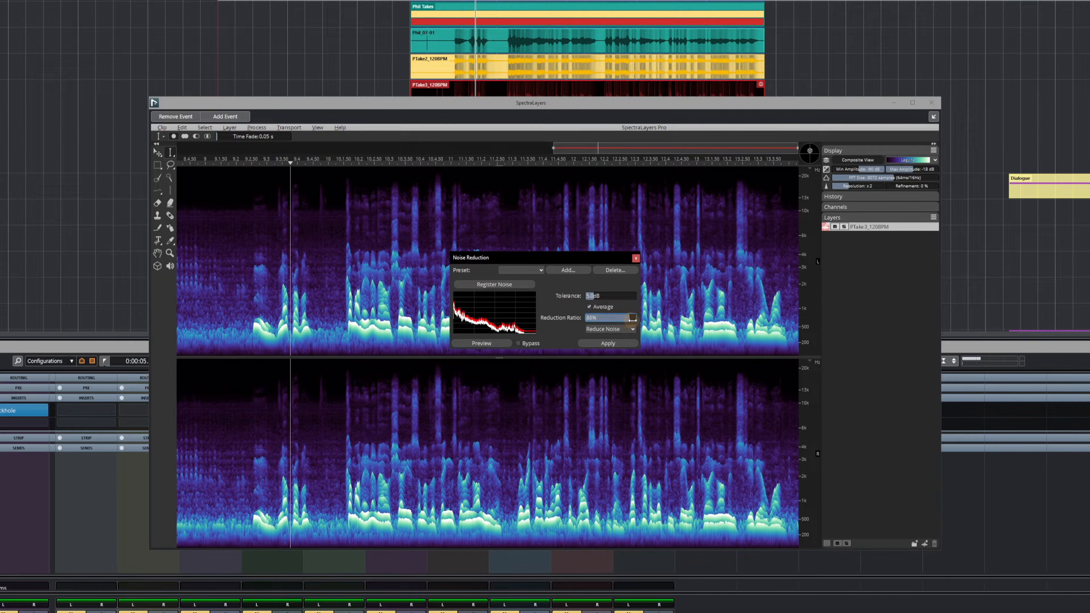
click(633, 329)
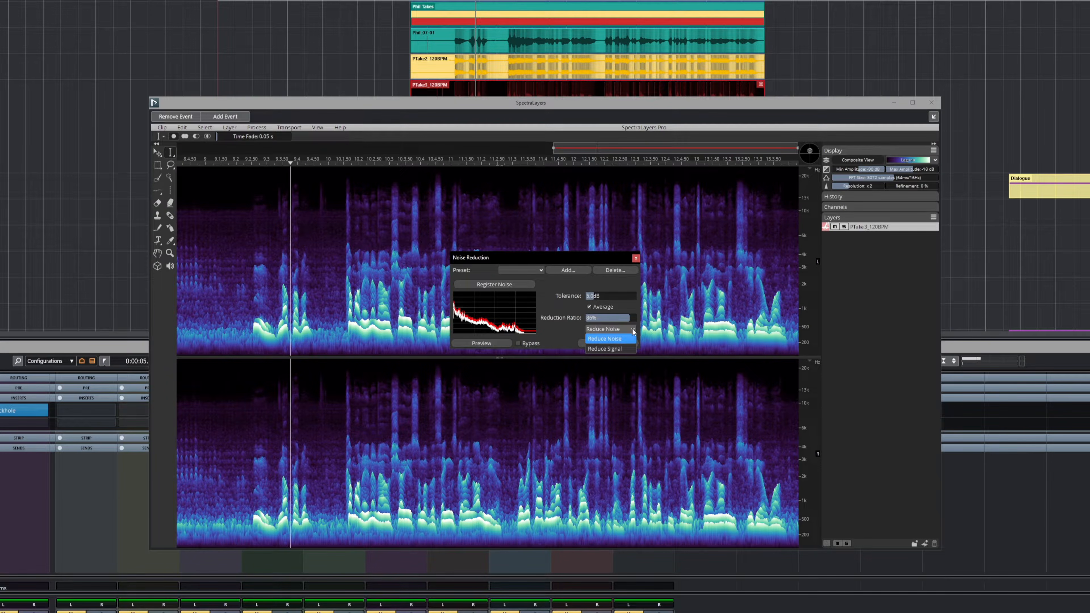
click(623, 331)
click(492, 343)
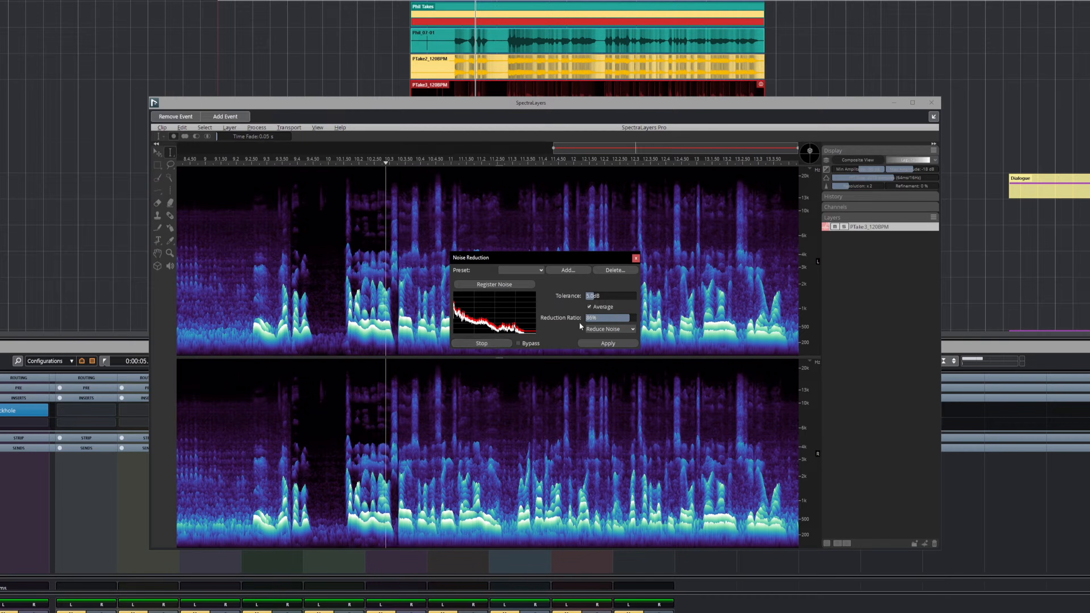
Step: Raise the reduction ratio to 92% and the tolerance to 9.0 dB, and preview the stronger noise reduction
drag(609, 321, 635, 321)
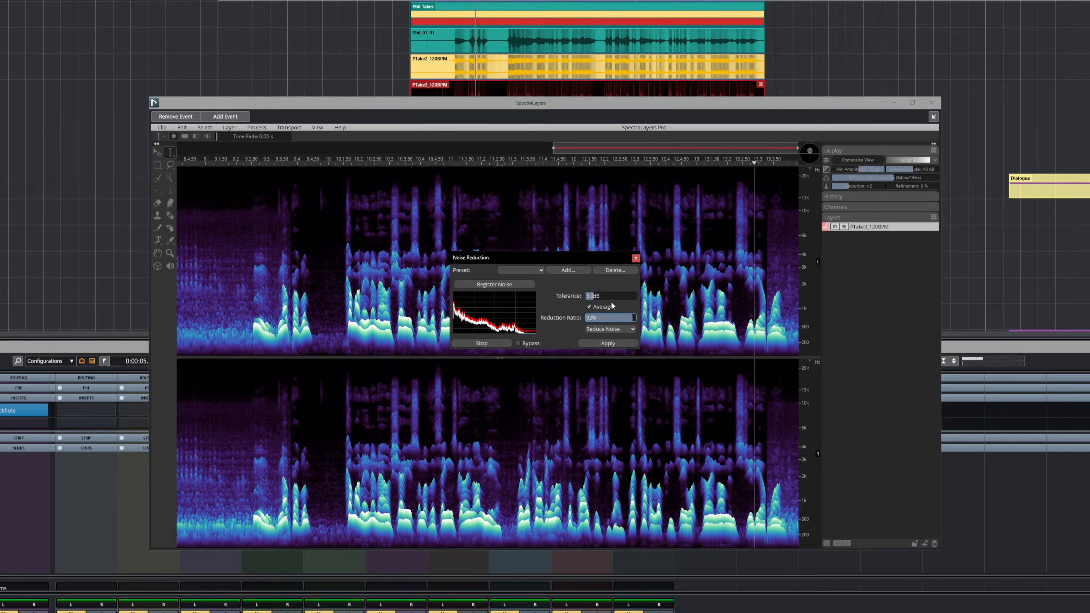
drag(594, 296, 609, 296)
click(492, 341)
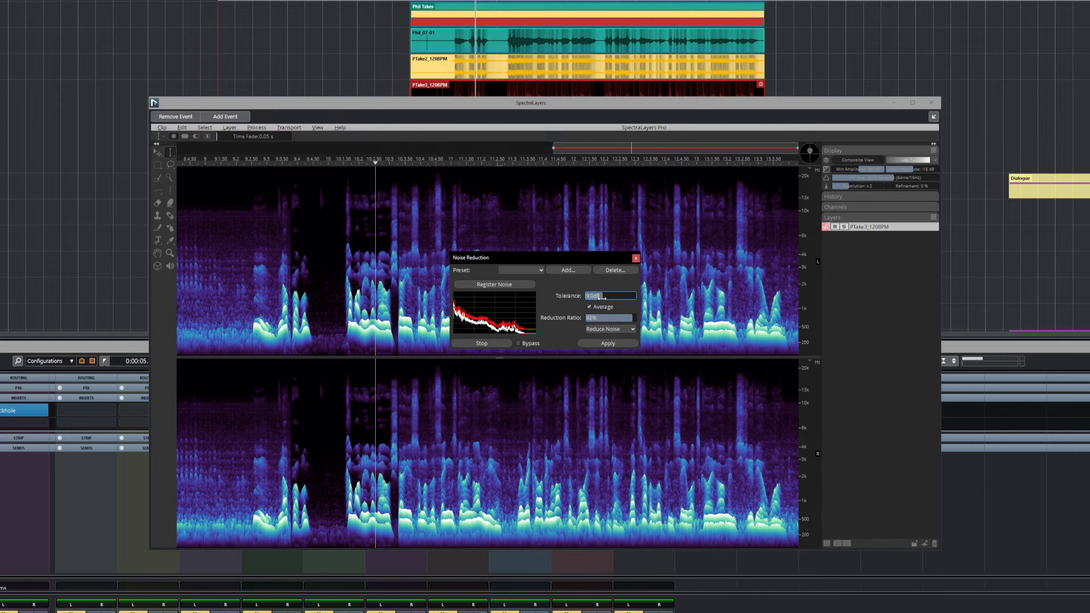
Step: Lower the tolerance to near its minimum and the reduction ratio to about 80%, and preview the gentler noise reduction
drag(603, 295, 580, 299)
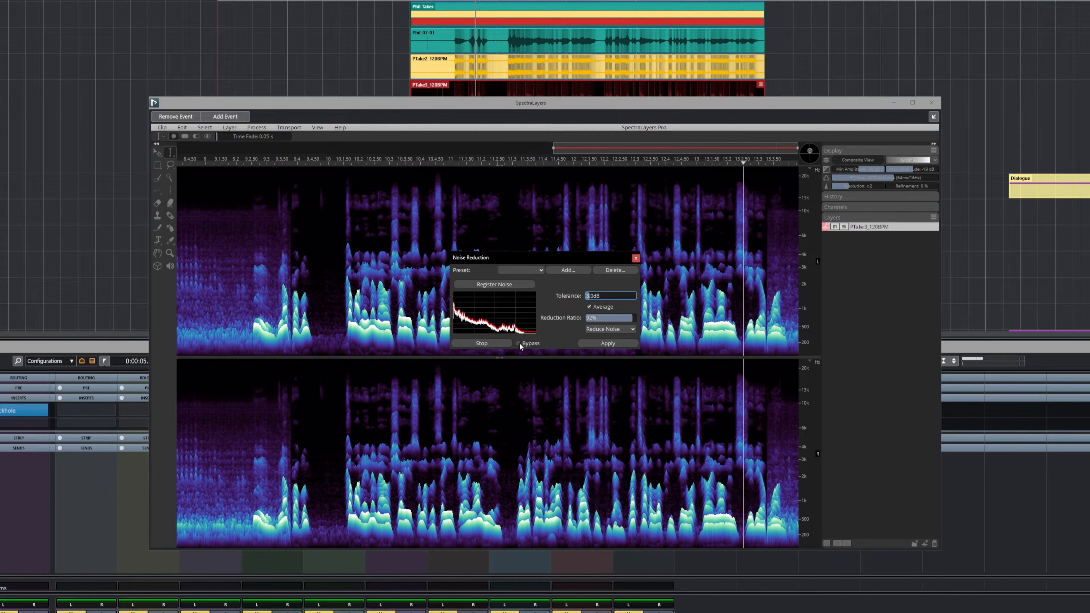
click(506, 345)
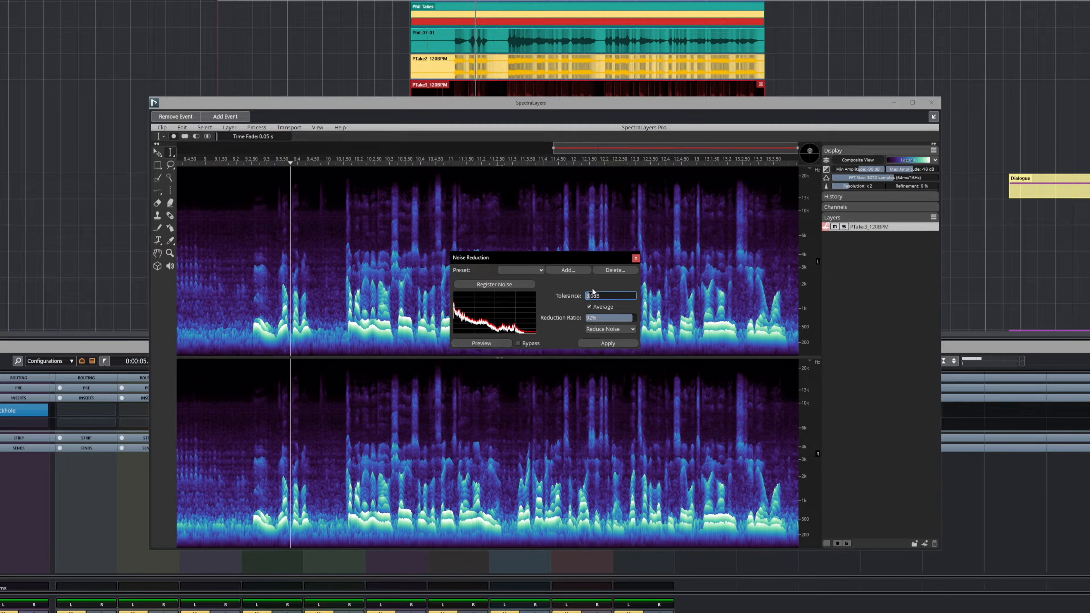
drag(589, 296, 611, 319)
click(468, 341)
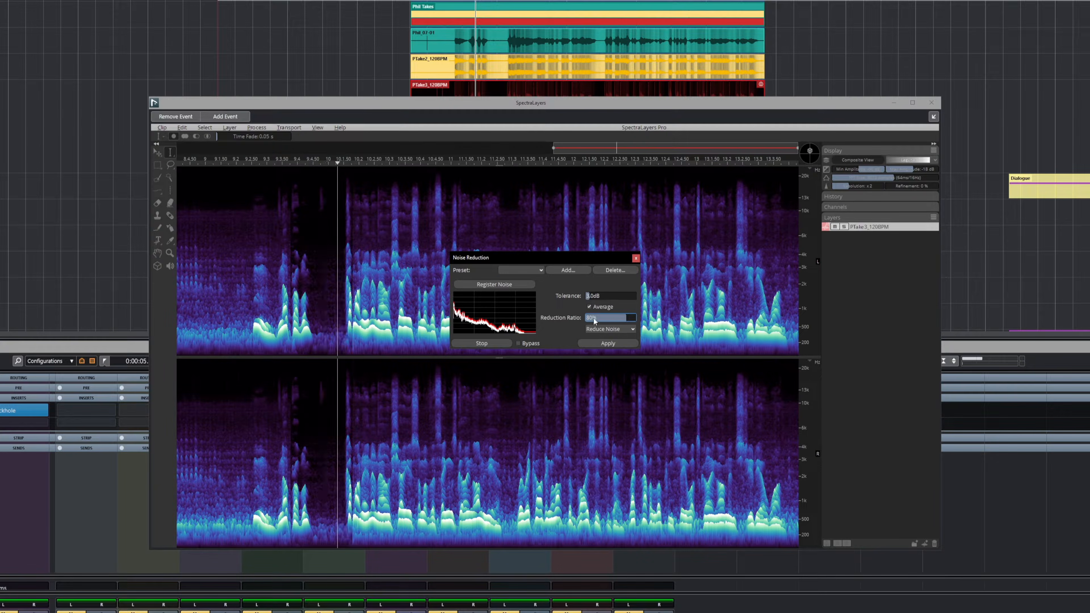
Step: Set the reduction ratio to about 78% with a near-minimum tolerance, apply the noise reduction to the take, and play the processed audio
mouse_move(618, 319)
mouse_down()
mouse_move(602, 320)
mouse_move(617, 321)
mouse_up()
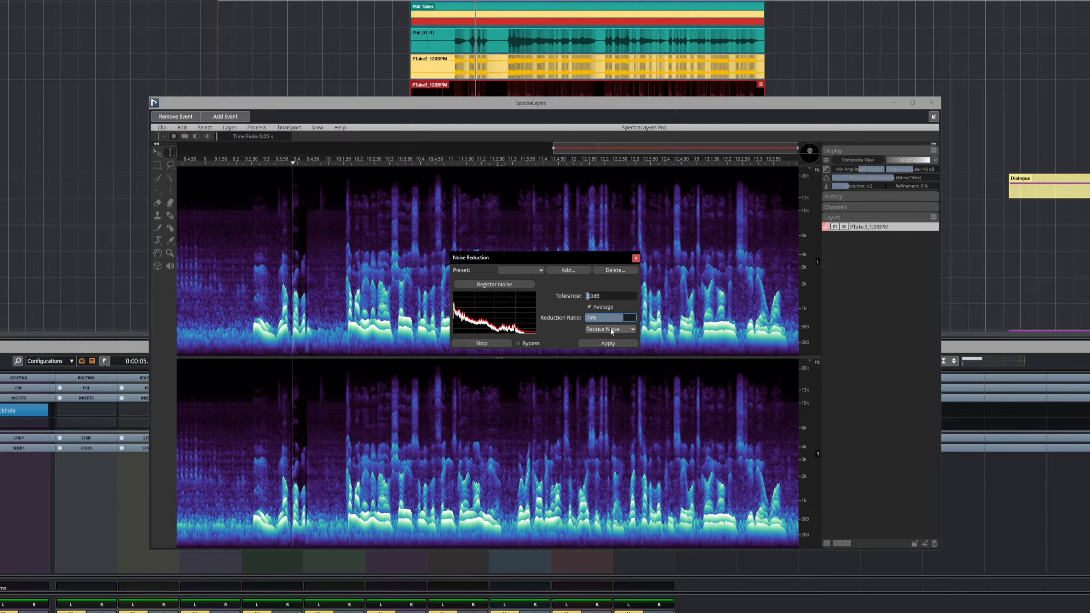
key(space)
drag(621, 319, 630, 319)
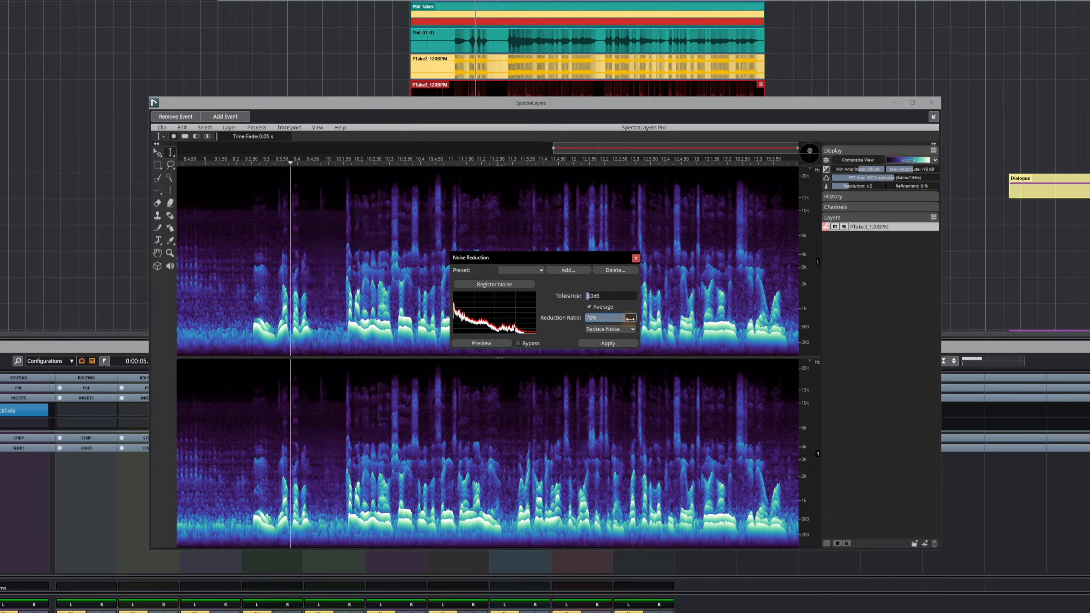
click(588, 295)
click(604, 343)
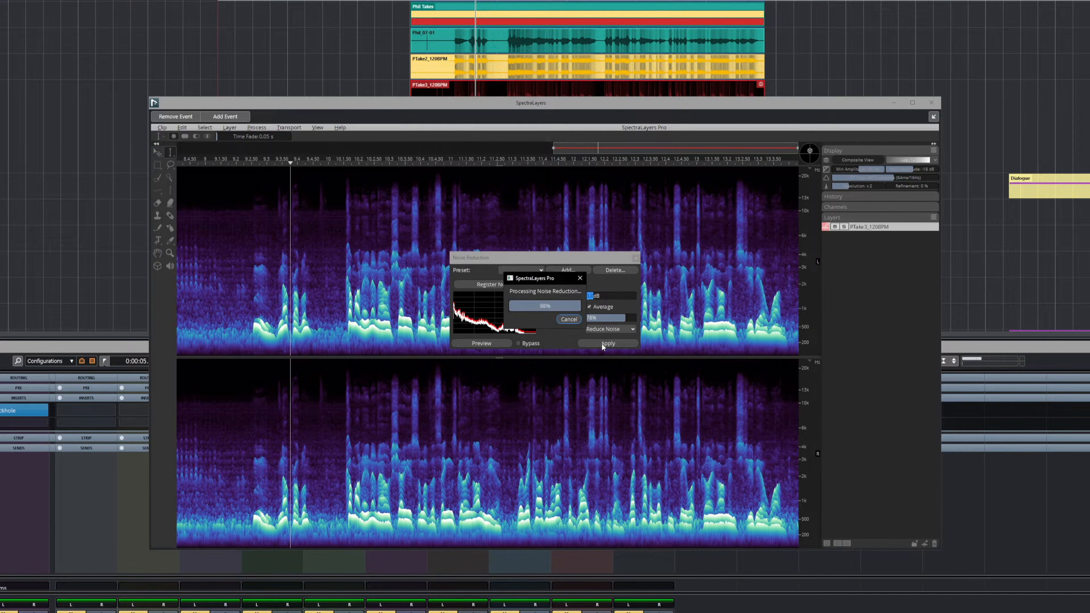
click(635, 257)
click(191, 310)
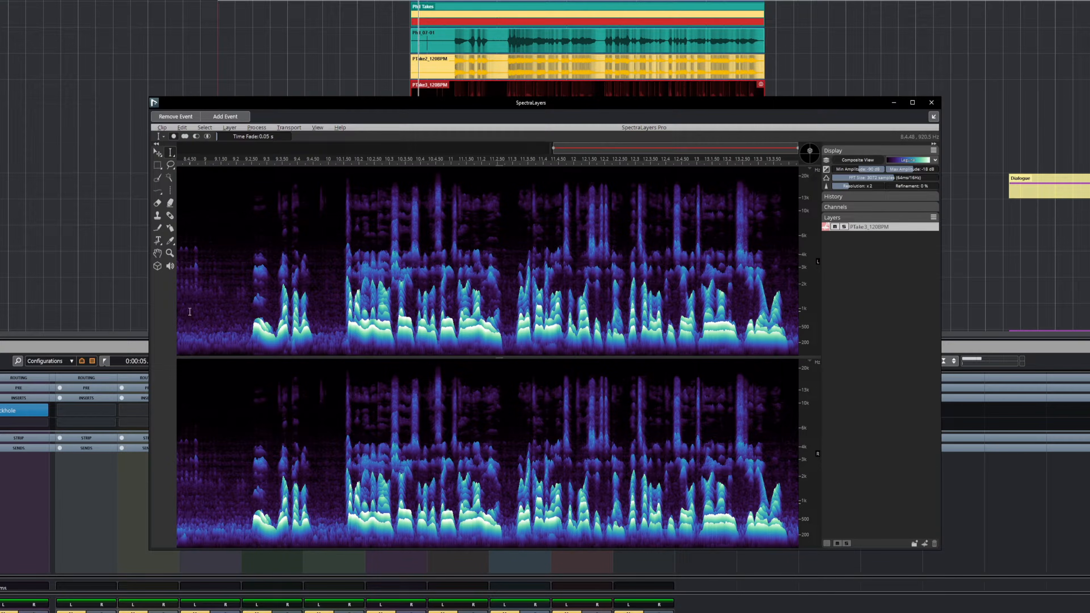
key(space)
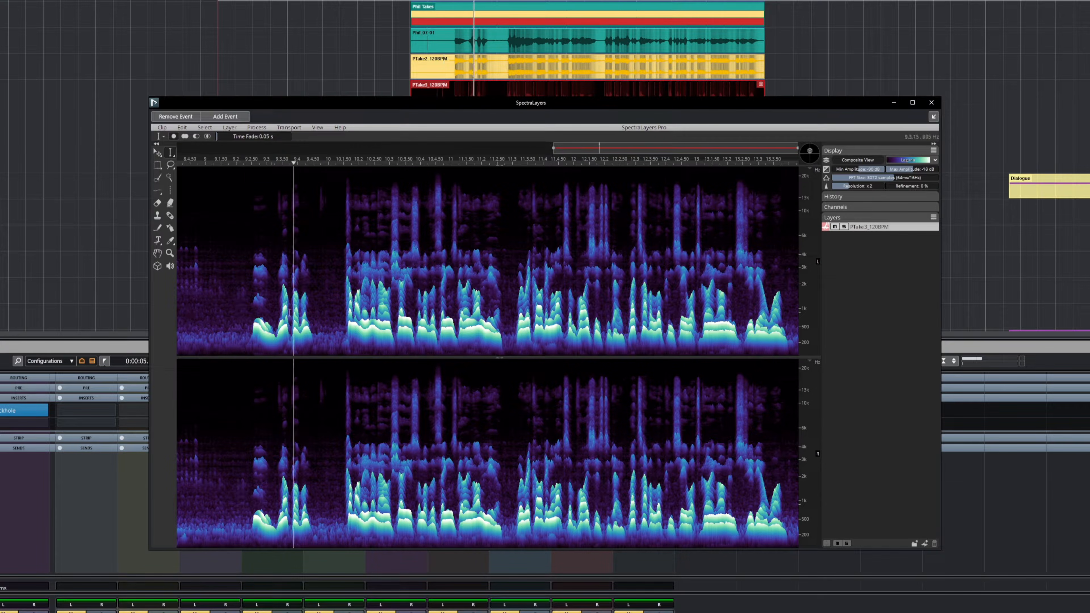
Step: Select the quiet gap between the first and second phrases and register it as the new noise profile
click(318, 317)
drag(319, 317, 342, 321)
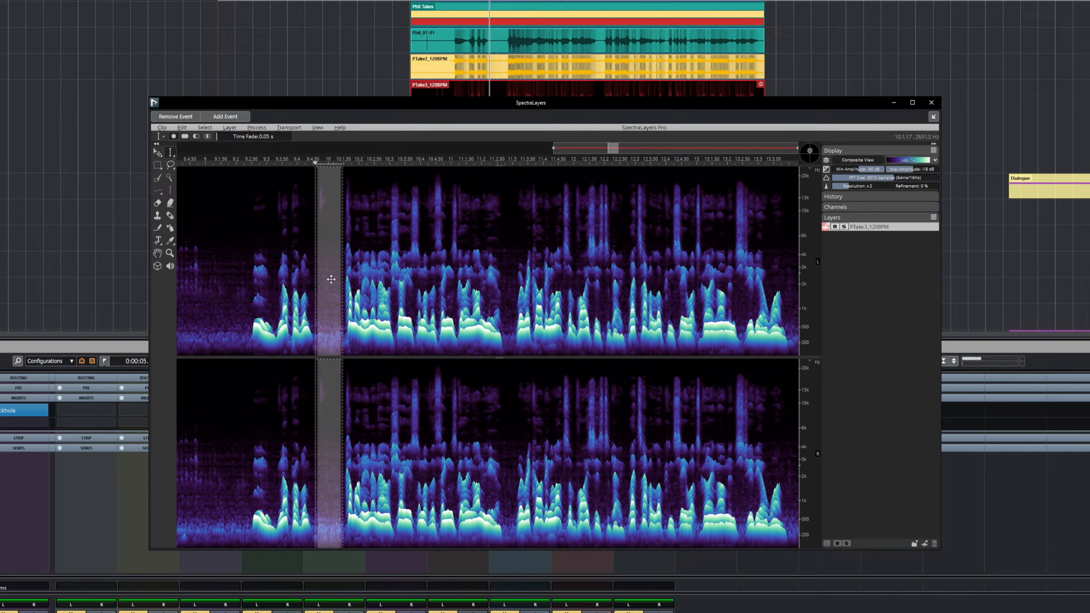
click(256, 127)
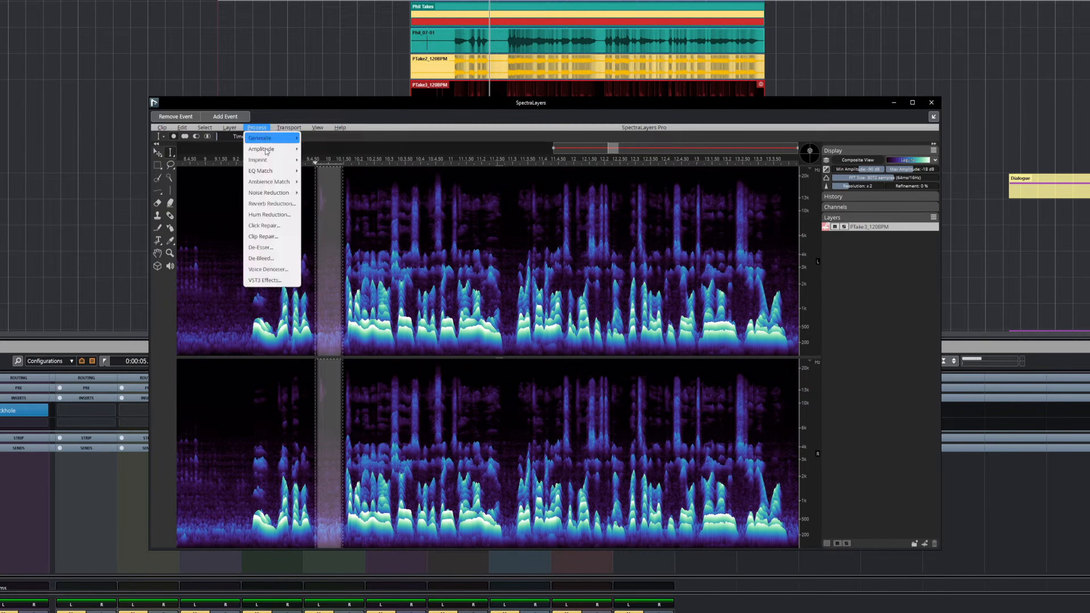
mouse_move(275, 195)
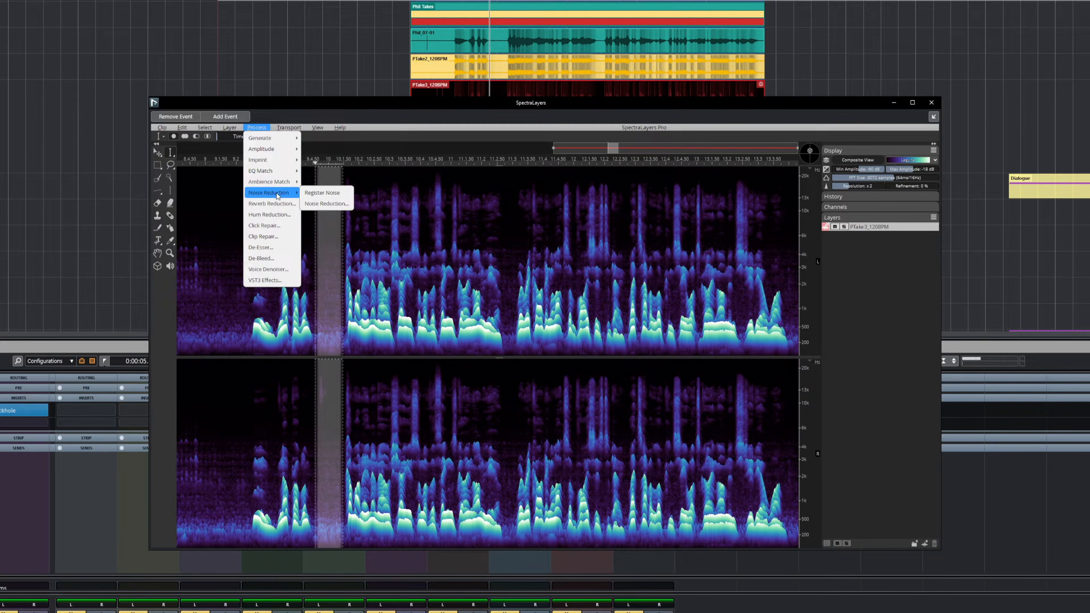
click(318, 193)
click(569, 314)
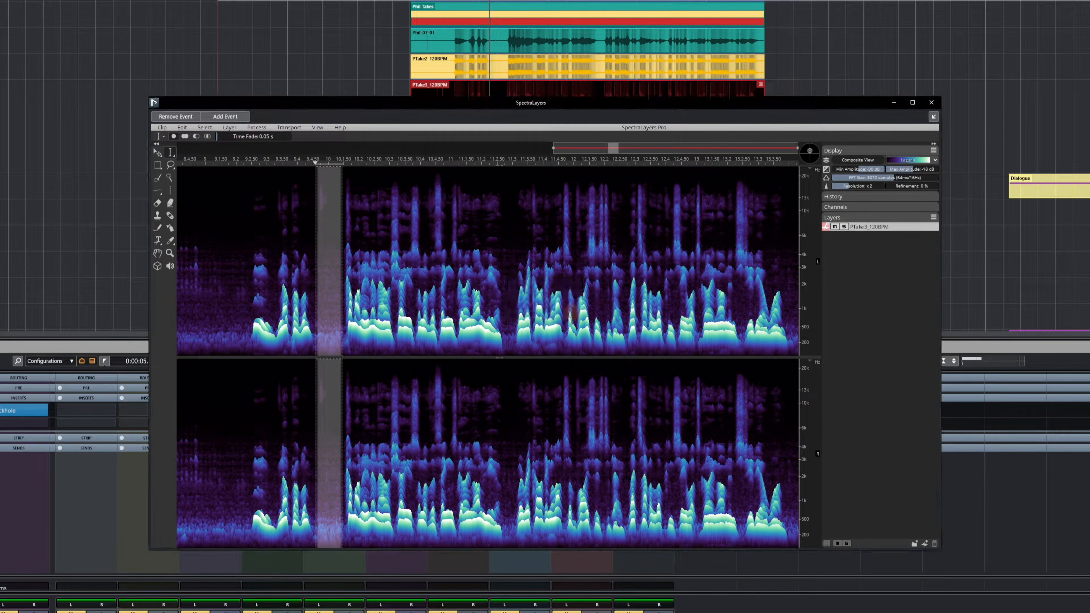
Step: Clear the time selection, preview Noise Reduction on the whole take with the newly registered noise, and apply it with the current settings
key(ctrl+d)
click(256, 127)
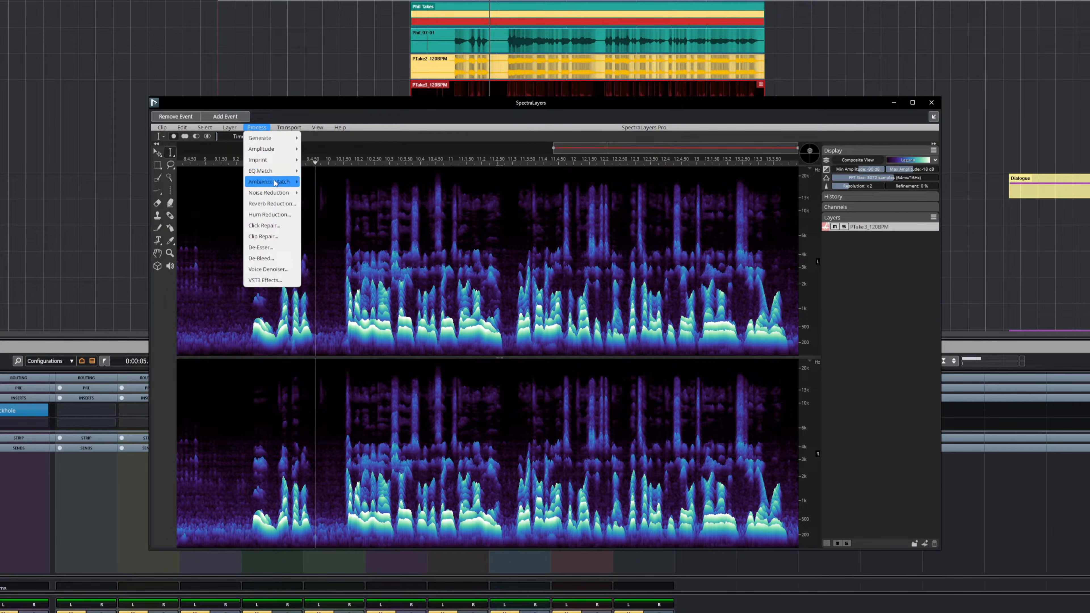
mouse_move(280, 194)
click(323, 204)
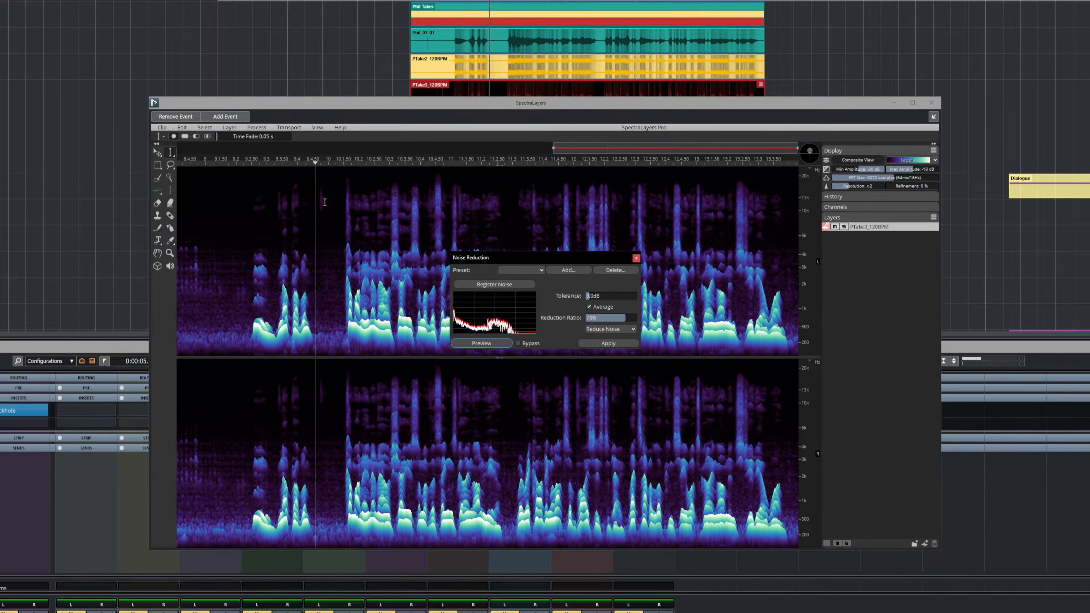
click(489, 343)
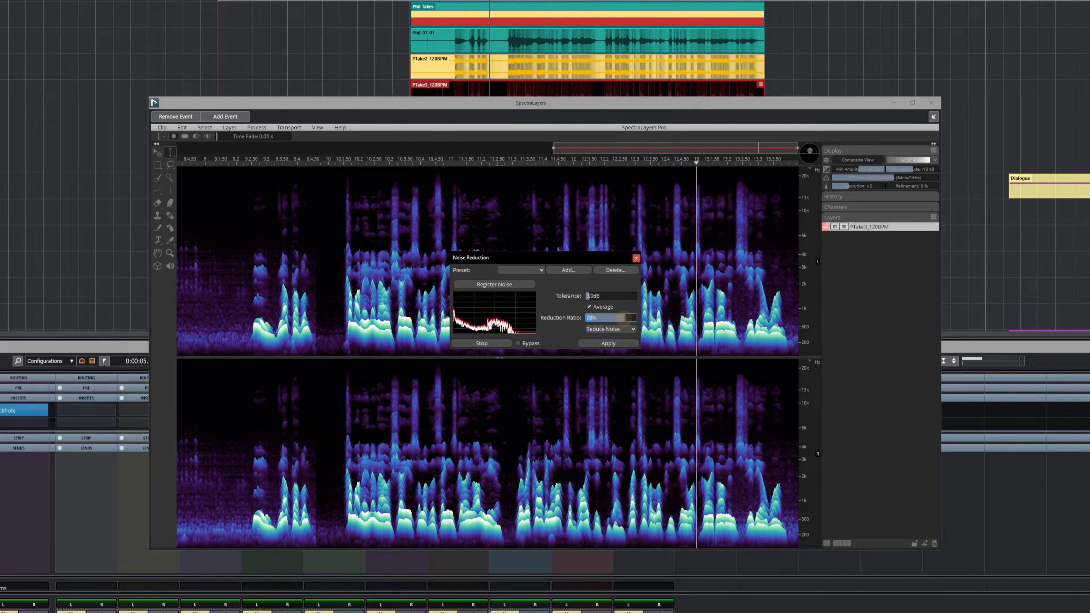
click(611, 345)
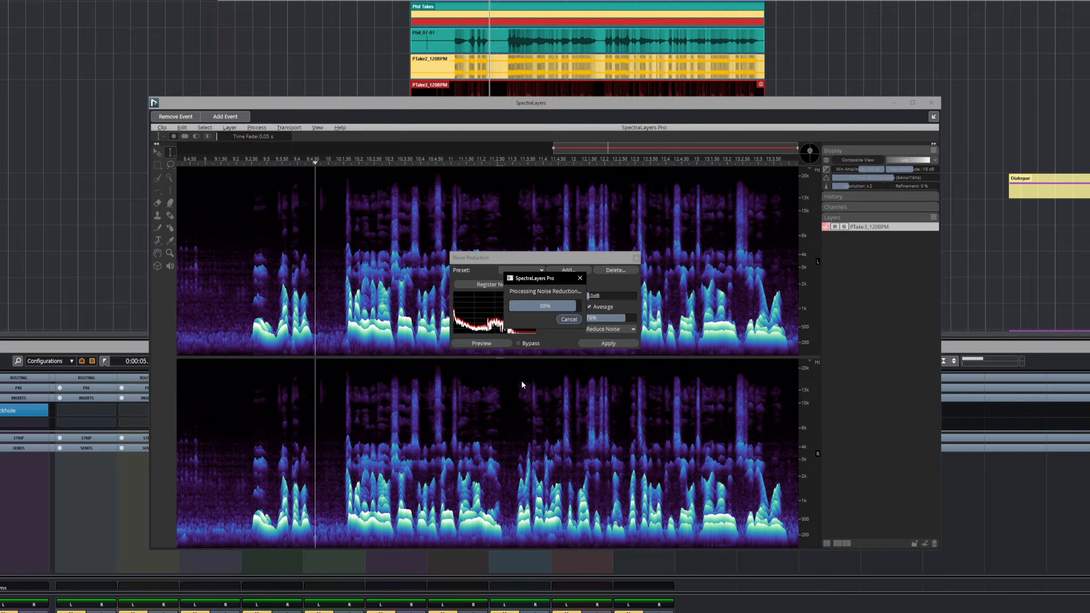
click(636, 258)
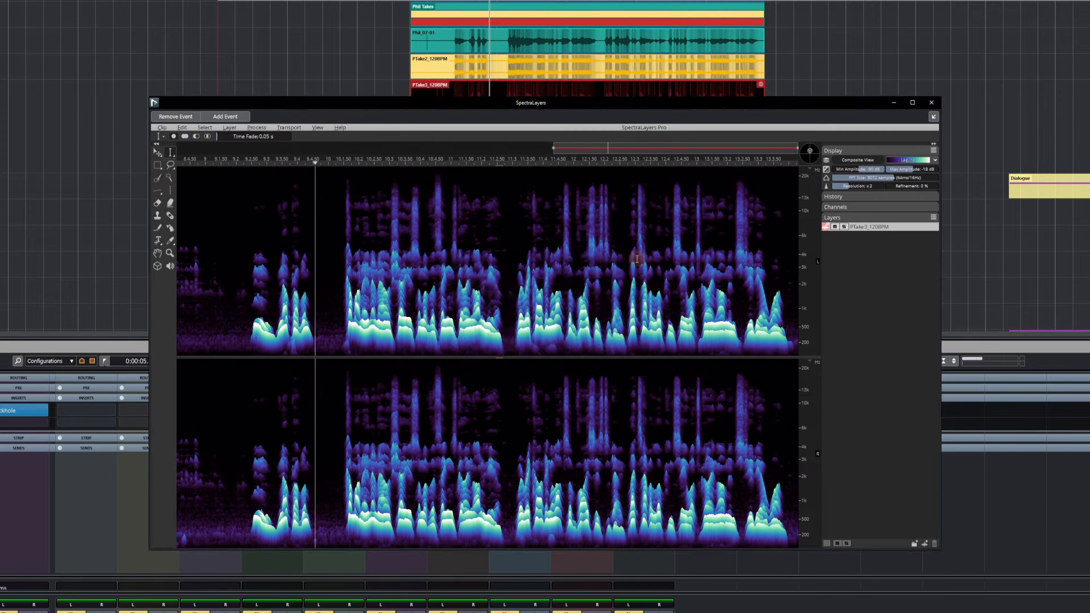
Step: Play the twice-processed take from just before the first phrase to check the noise reduction
click(239, 314)
key(space)
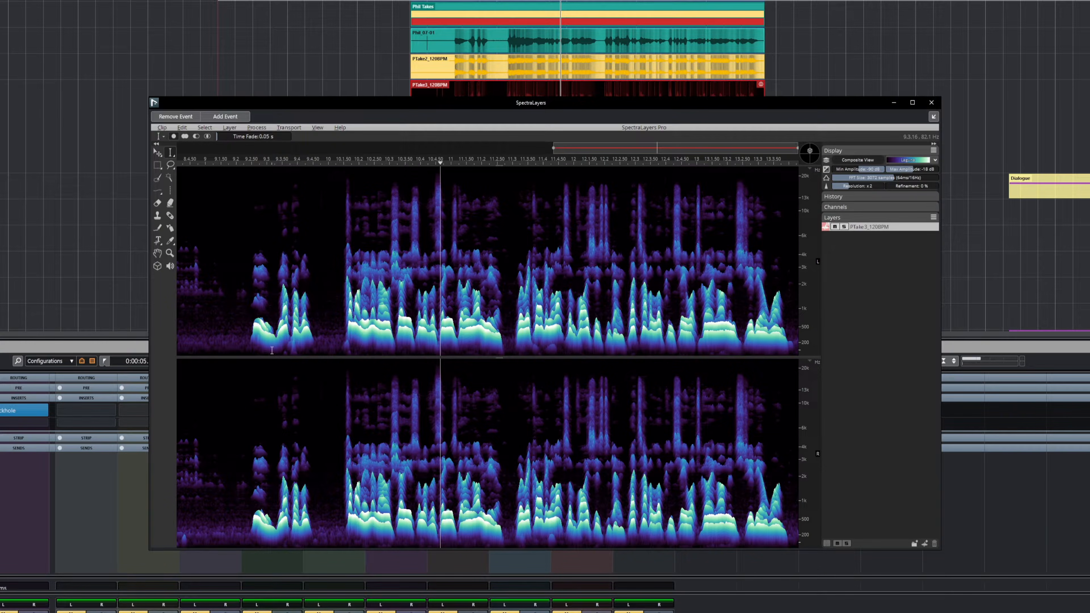
click(344, 321)
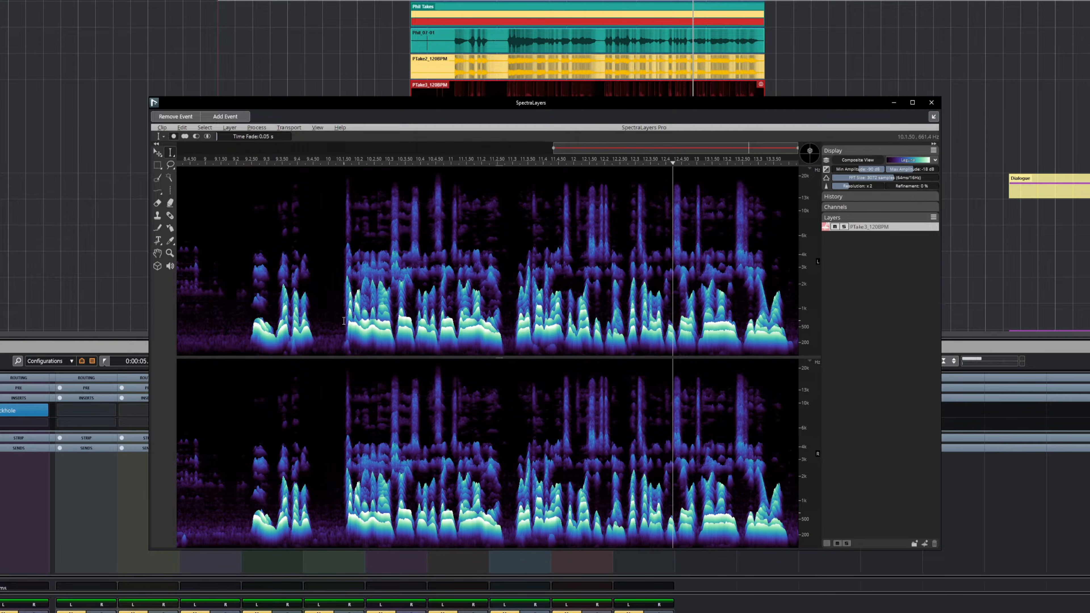
click(242, 309)
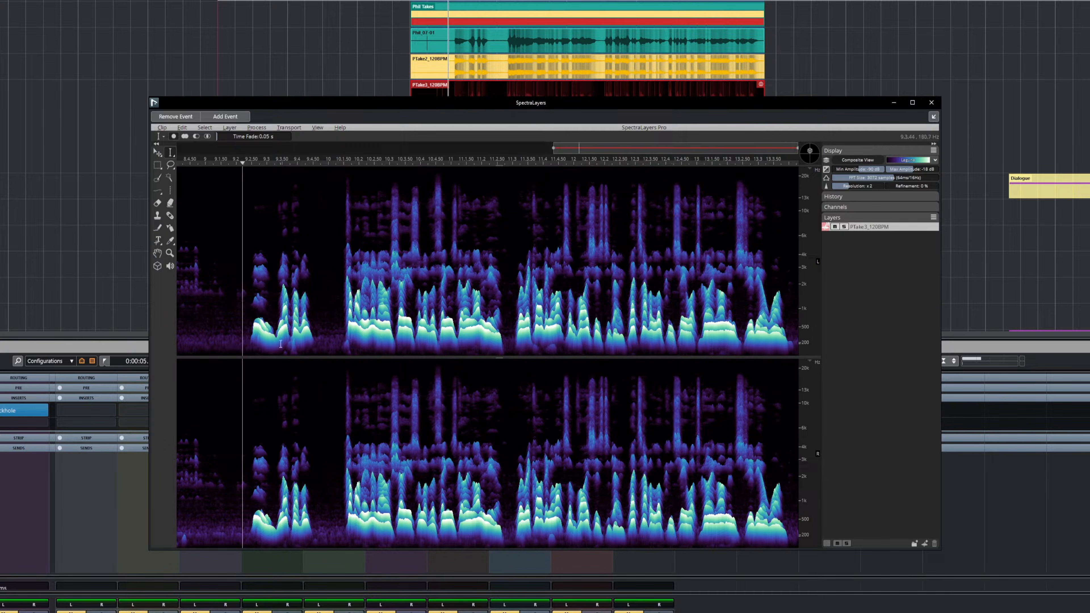
key(space)
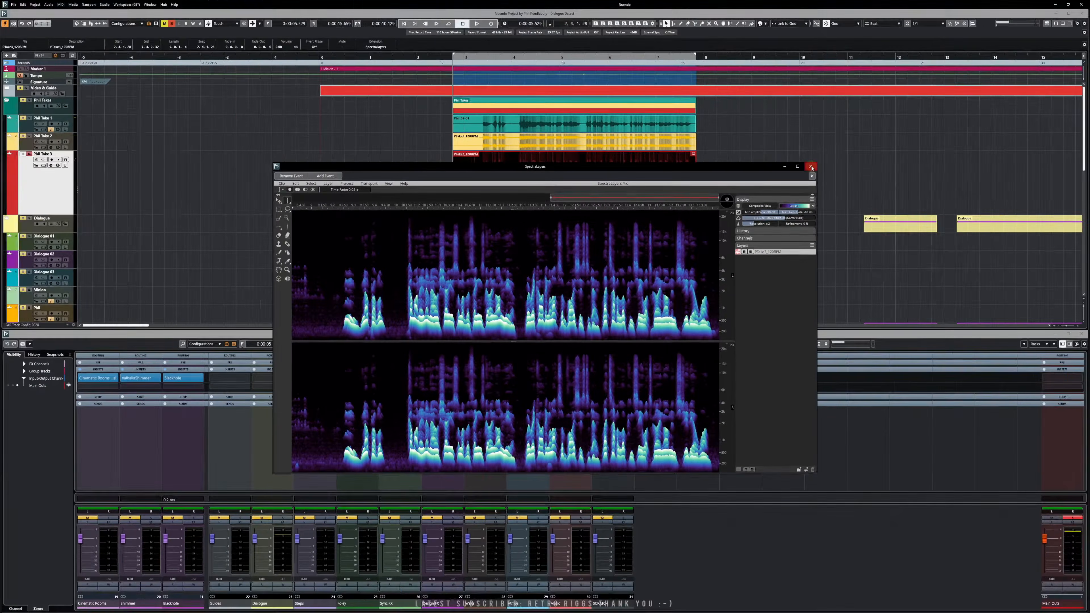
Step: Close the SpectraLayers editor and remove the extension from the third take's selected event
click(904, 118)
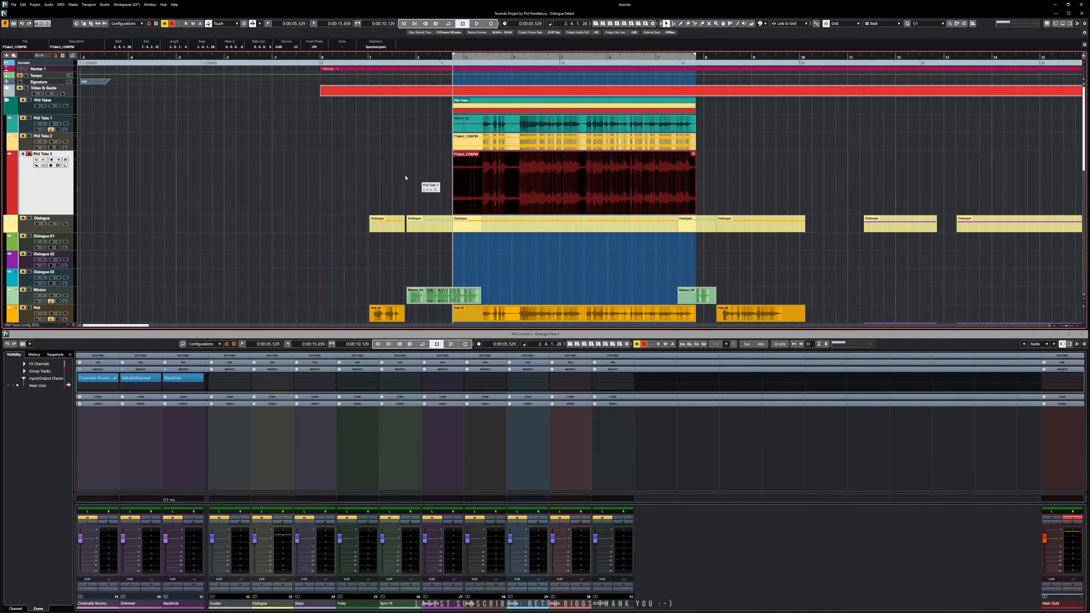
click(48, 5)
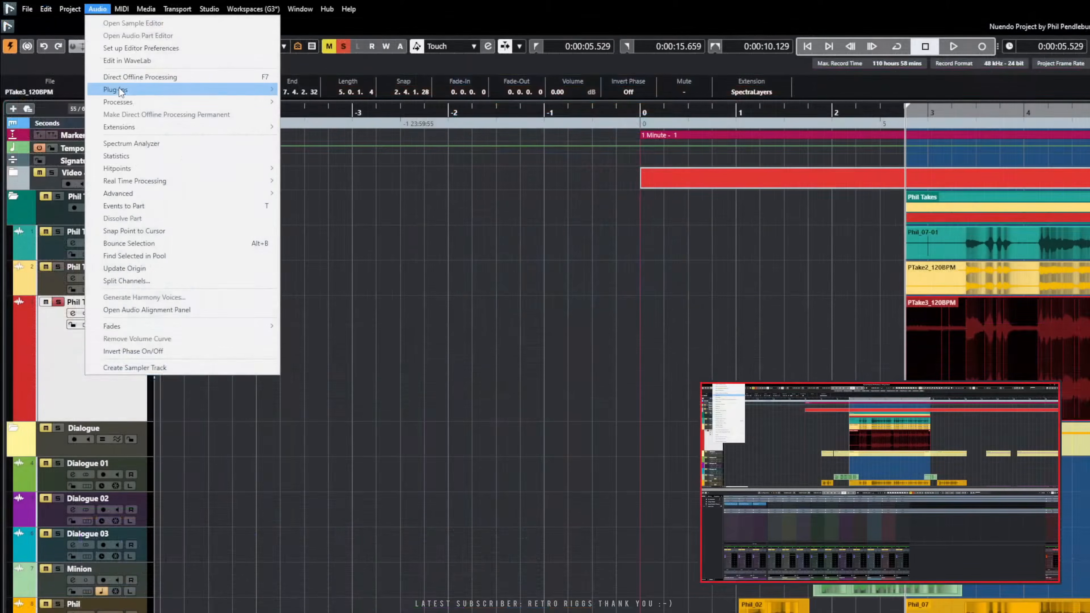
mouse_move(142, 131)
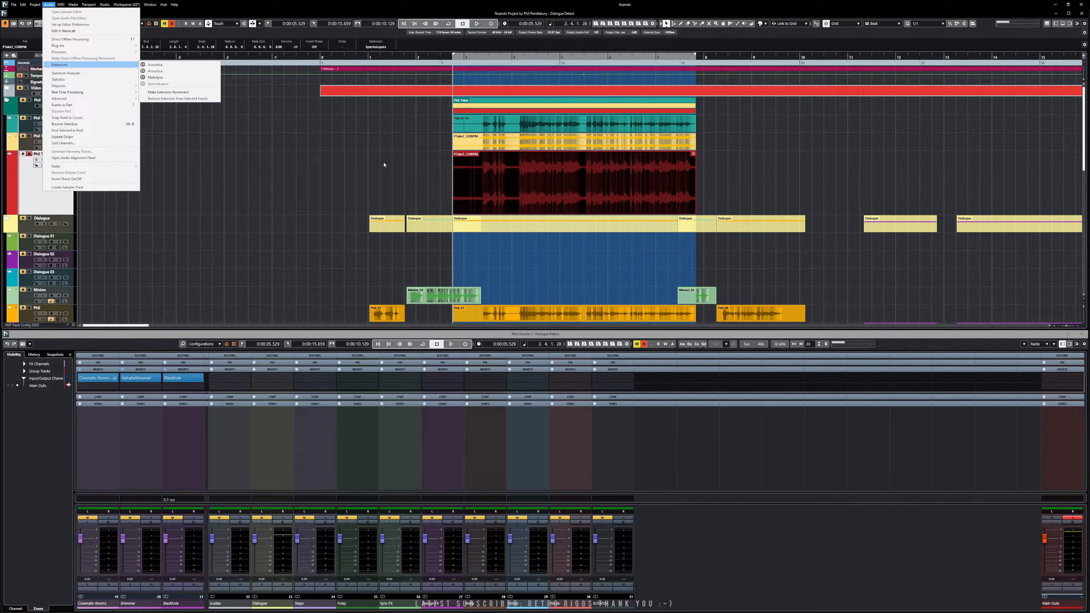
click(180, 102)
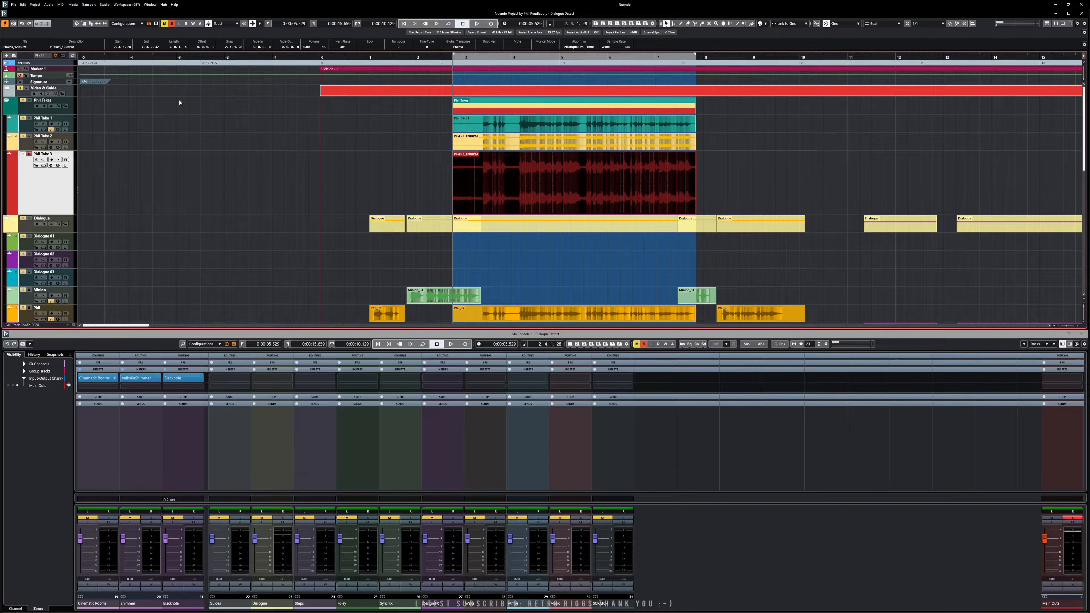
click(428, 189)
key(space)
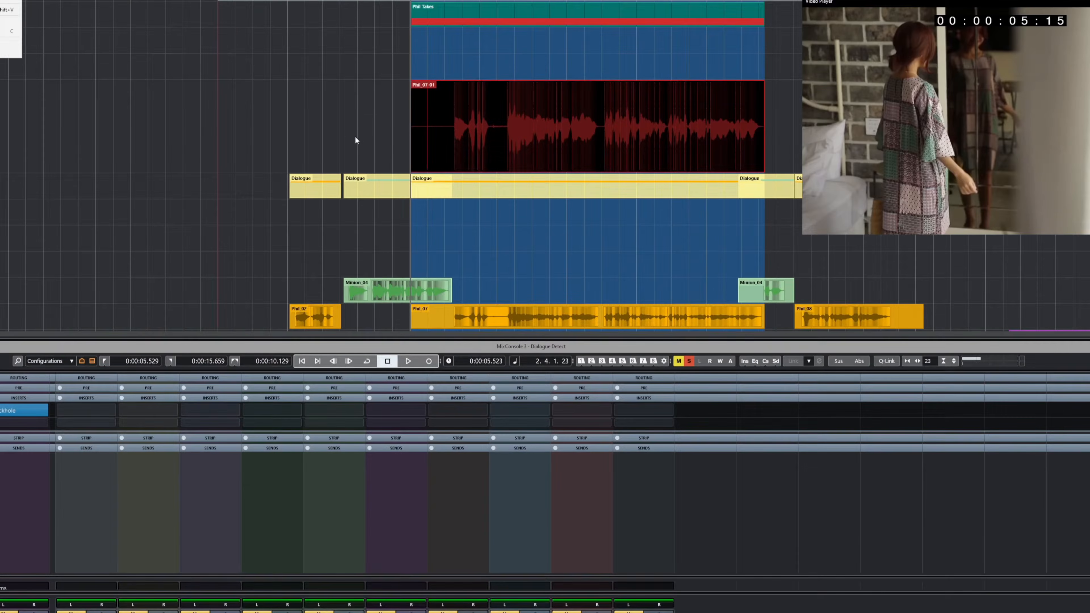
Step: Split the red dialogue event with the Split tool in the pause after its opening phrase
click(355, 135)
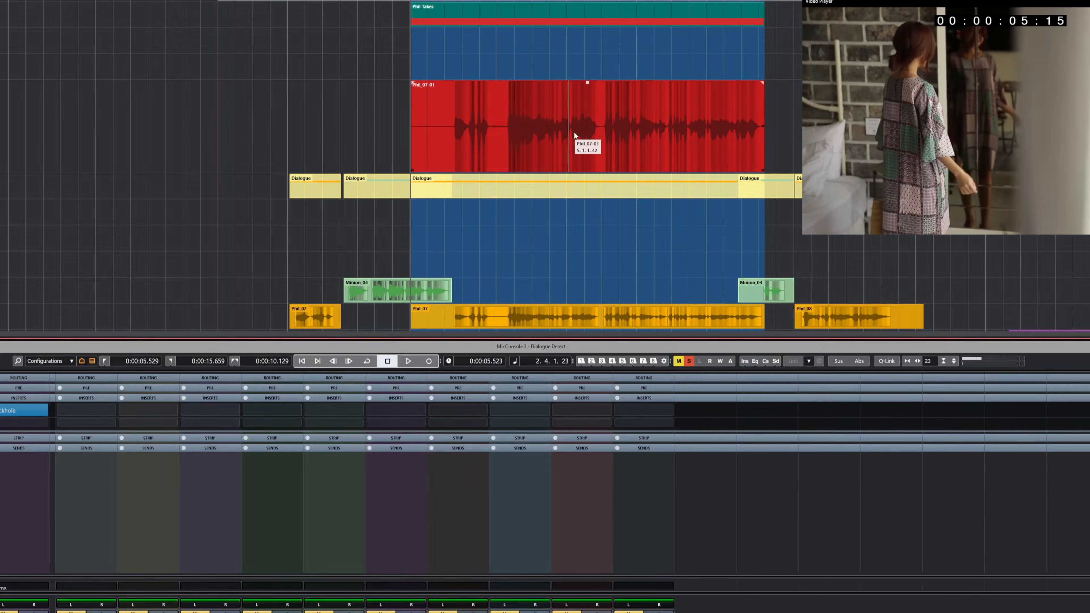
right_click(521, 131)
click(557, 130)
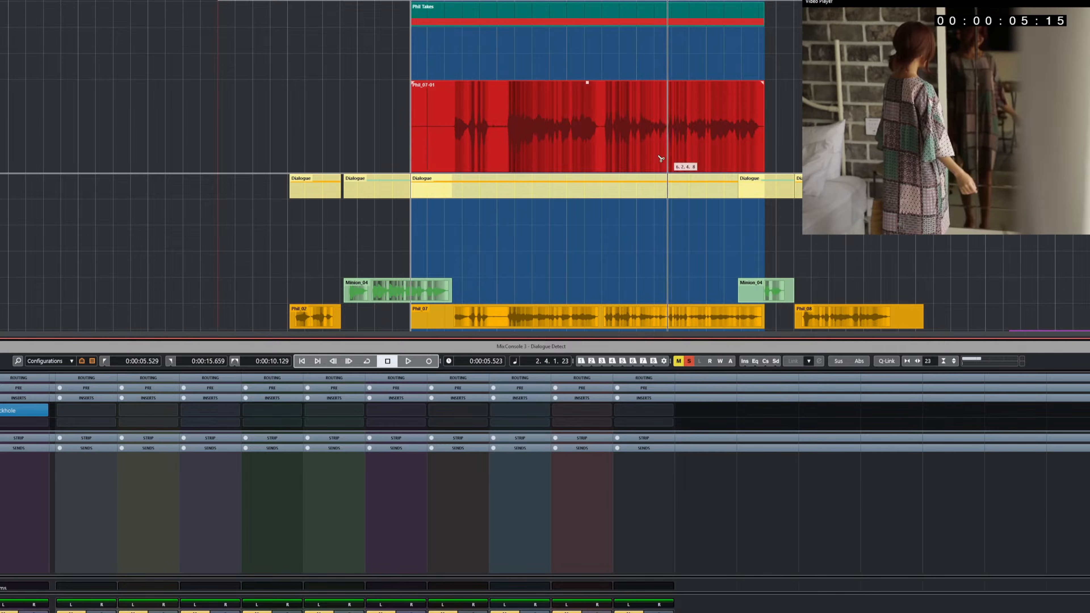
click(498, 156)
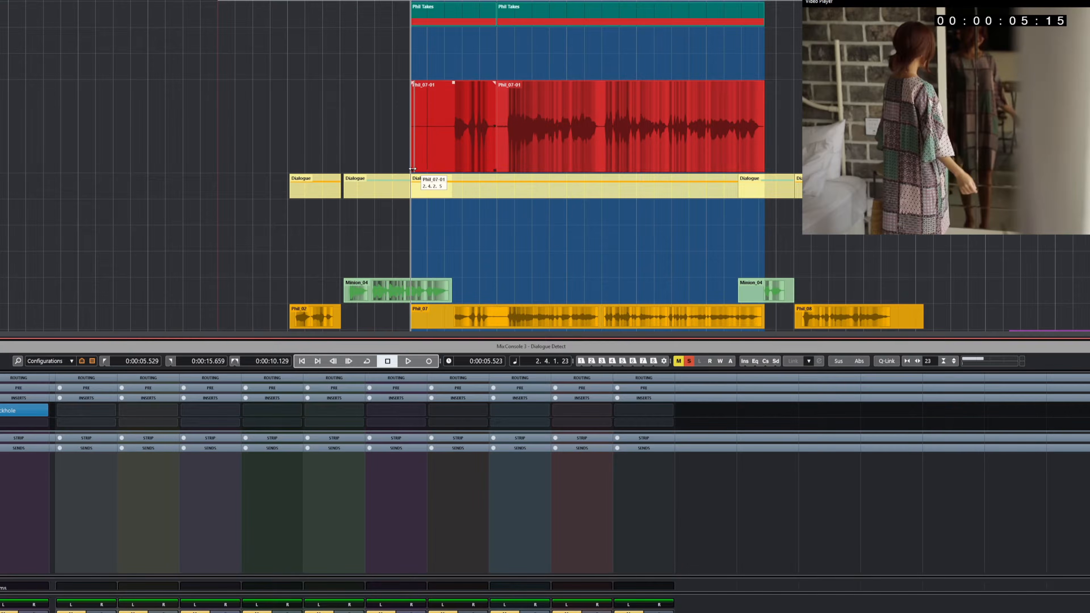
Step: Trim the first clip to run from about 0:06.7 to 0:07.9, and slide it forward in time to overlap the second clip
drag(412, 171, 452, 173)
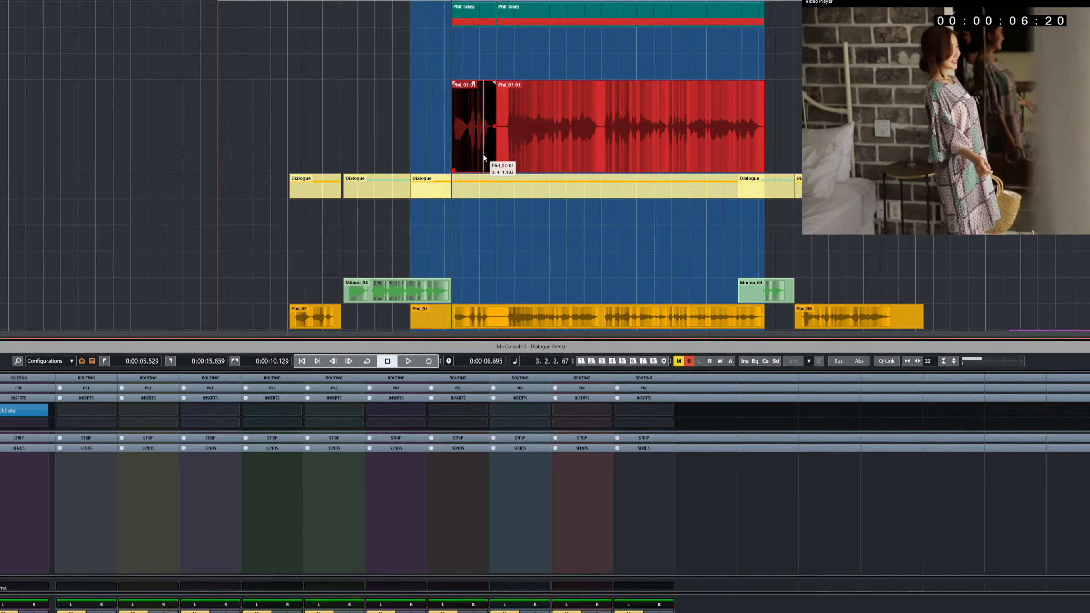
key(space)
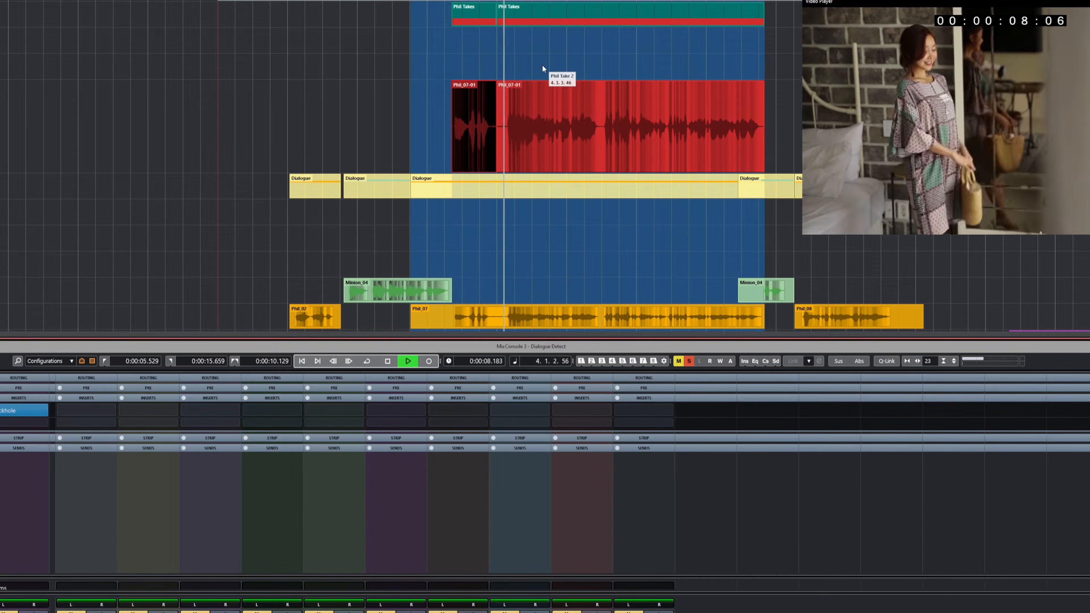
key(space)
drag(495, 171, 490, 170)
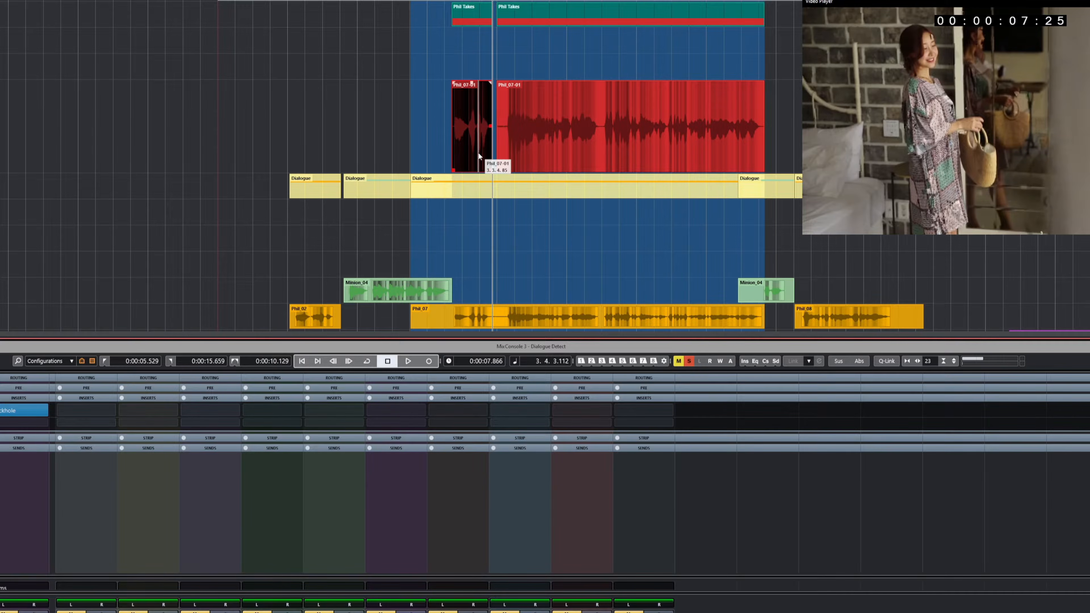
drag(478, 153, 491, 155)
Step: Select both overlapping dialogue clips, crossfade their overlap, and undo the crossfade
drag(488, 60, 527, 139)
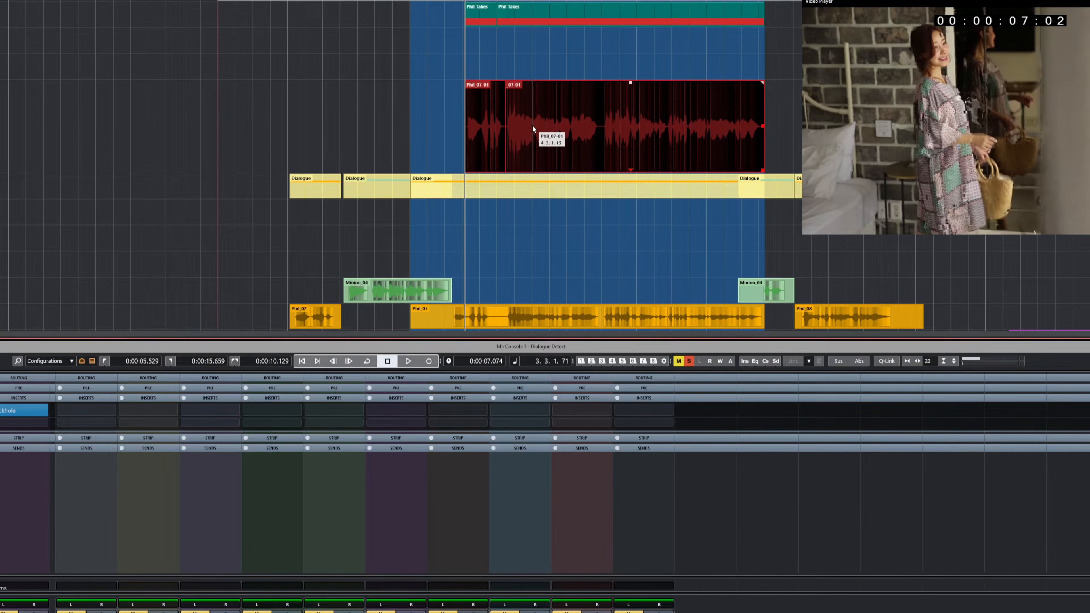
key(x)
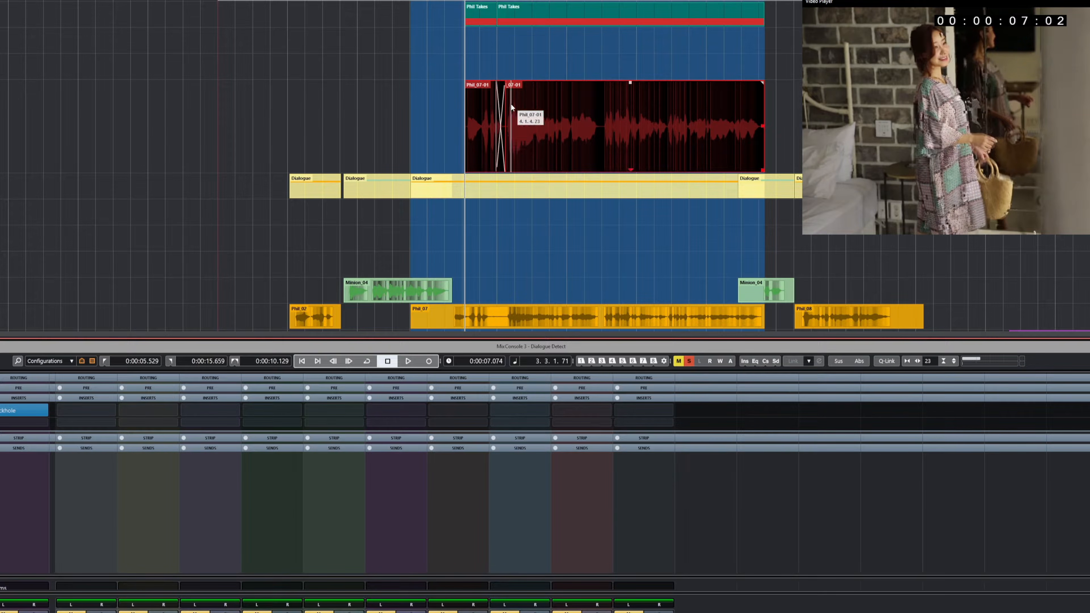
key(ctrl+z)
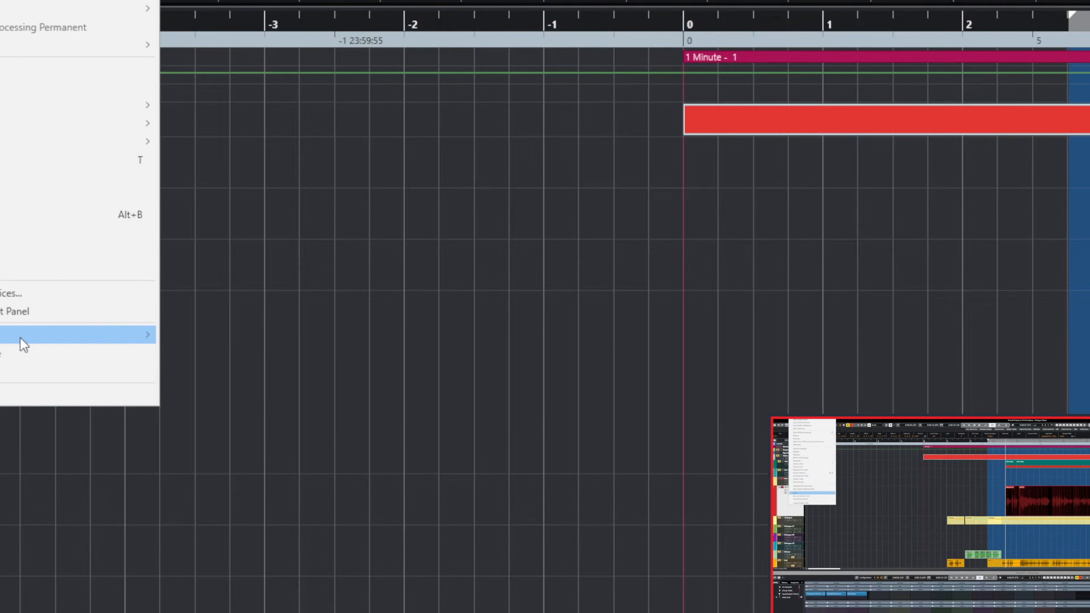
Step: Try to open the fade editors for the two overlapping dialogue clips
mouse_move(23, 345)
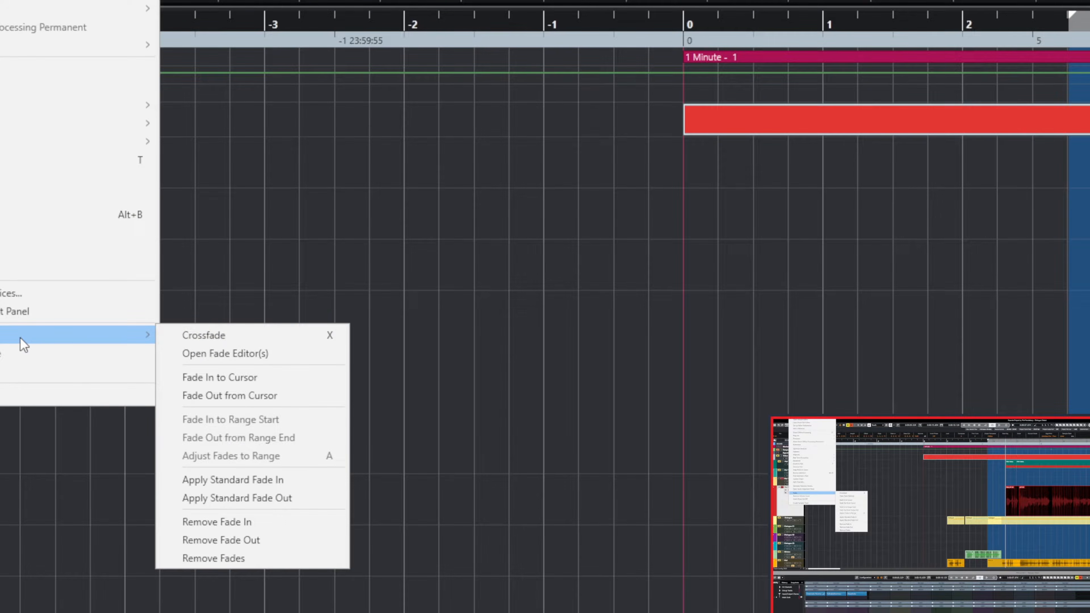
click(263, 356)
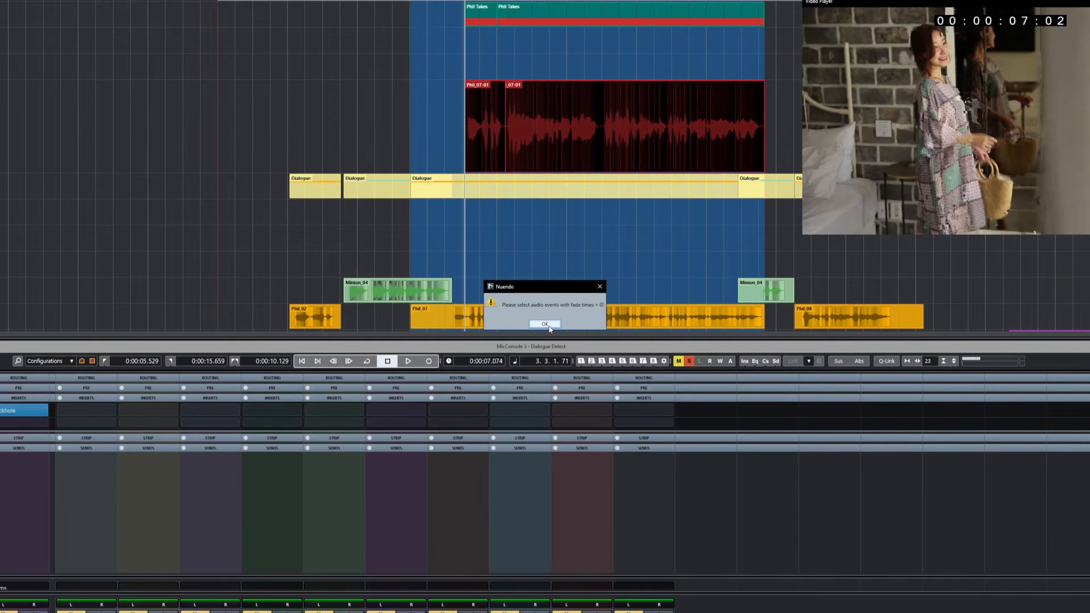
click(545, 324)
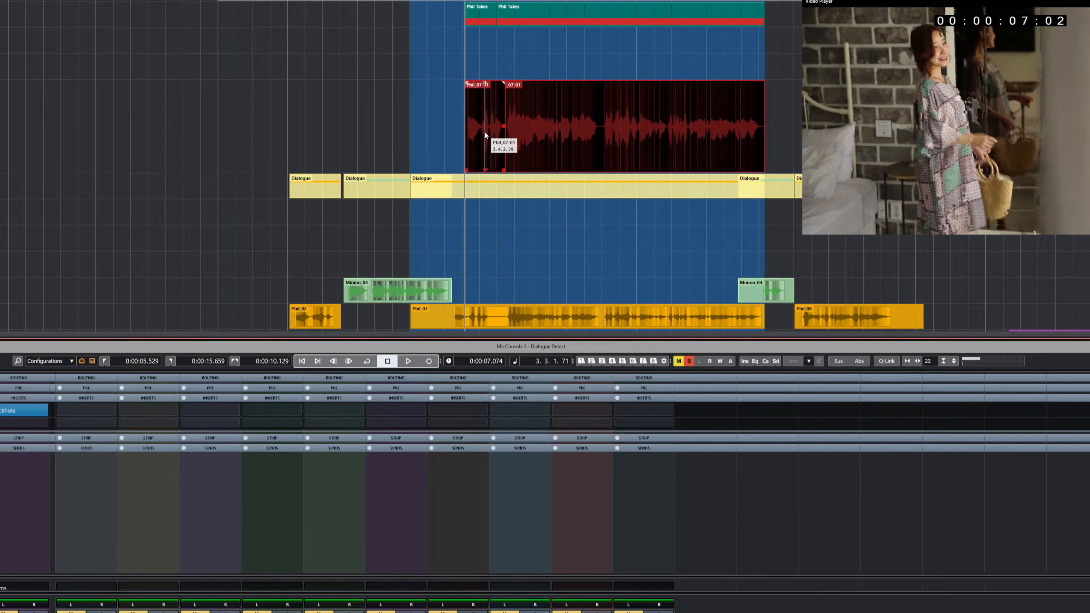
Step: Crossfade the two overlapping red dialogue clips and open the crossfade editor, with the video player moved clear of it
drag(482, 148, 458, 144)
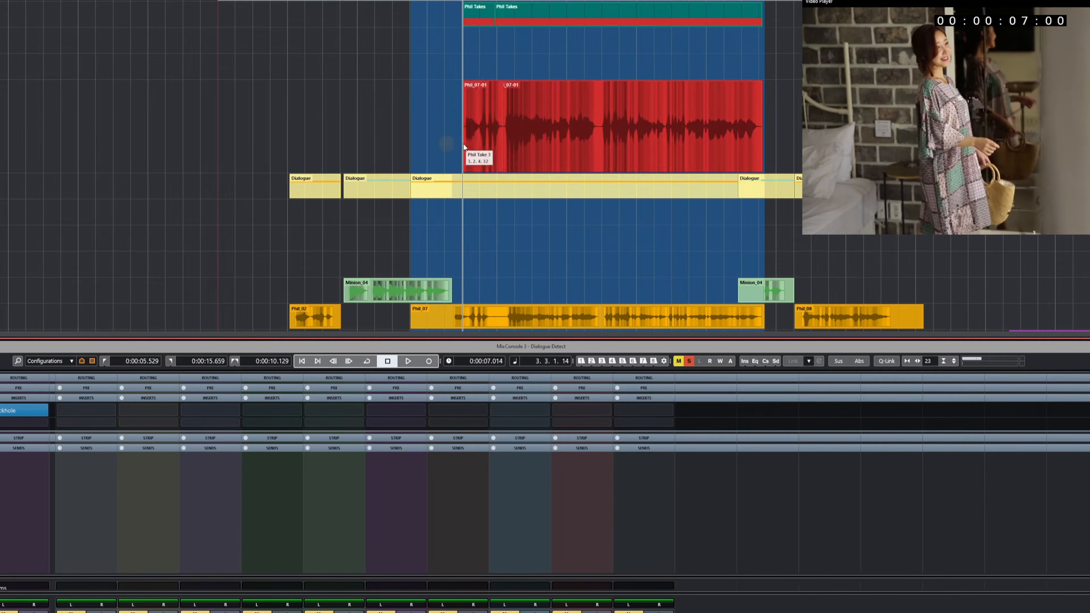
click(583, 147)
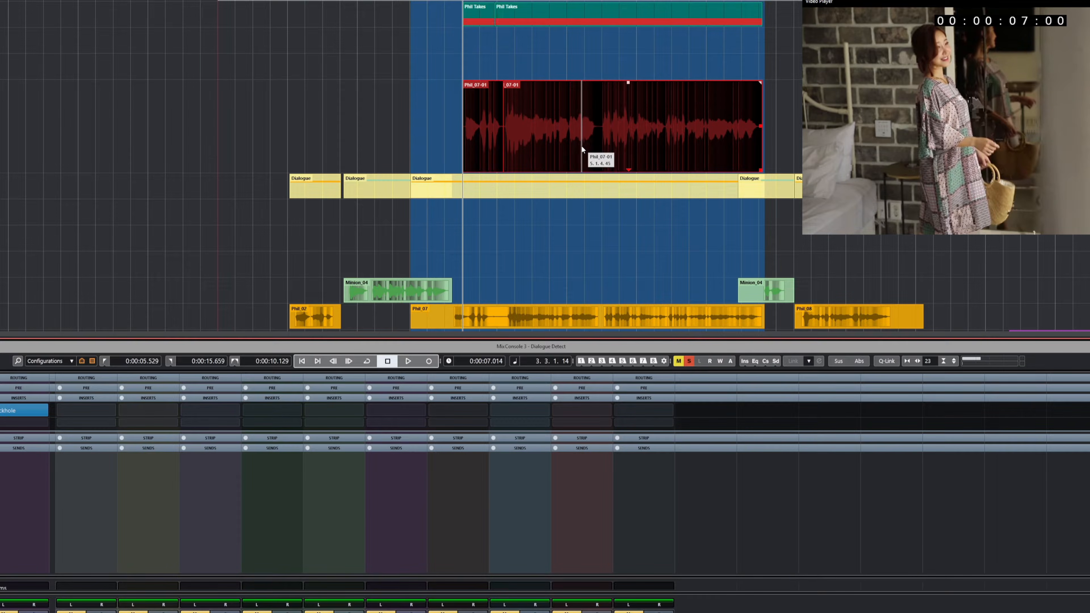
key(x)
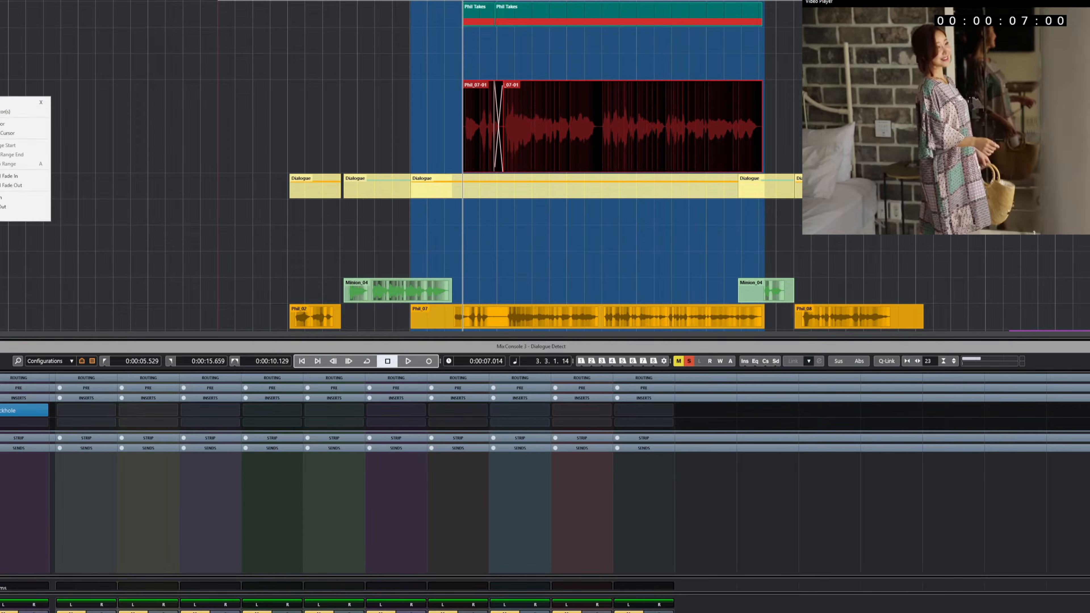
click(12, 111)
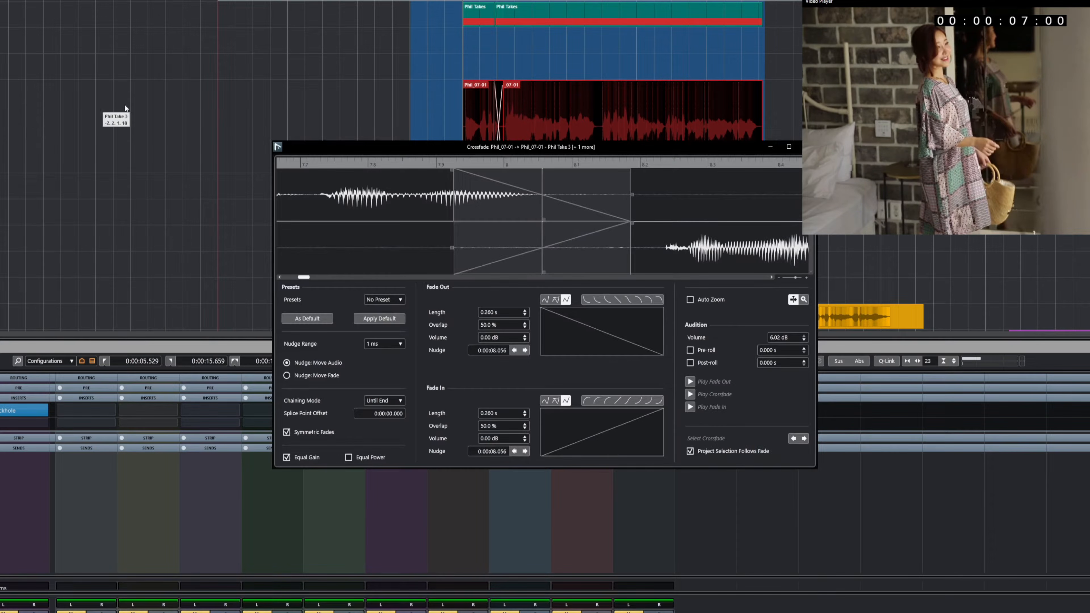
drag(542, 148, 353, 161)
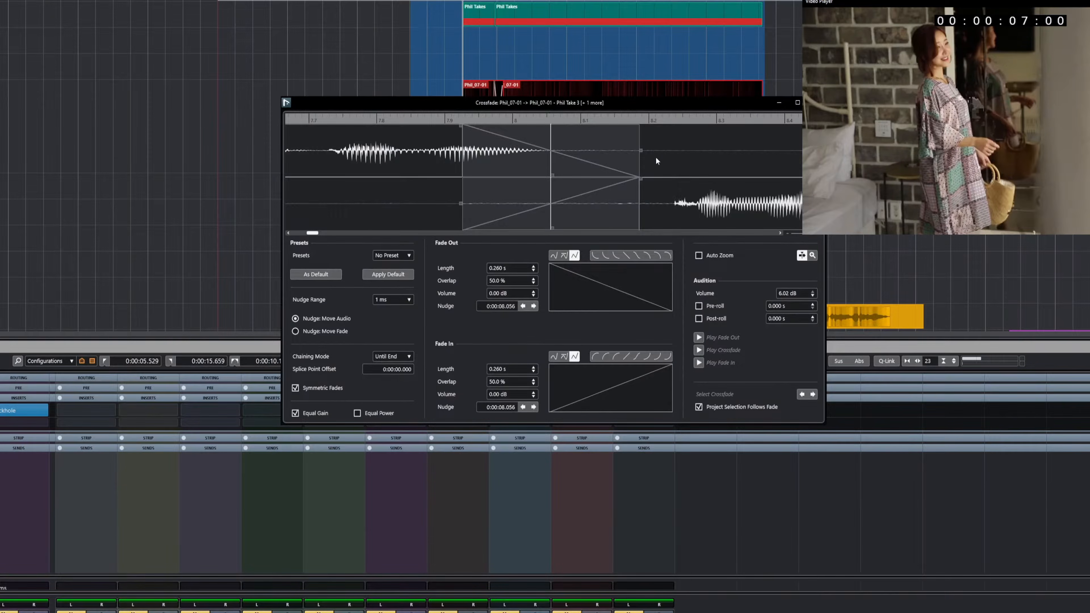
drag(886, 3, 920, 7)
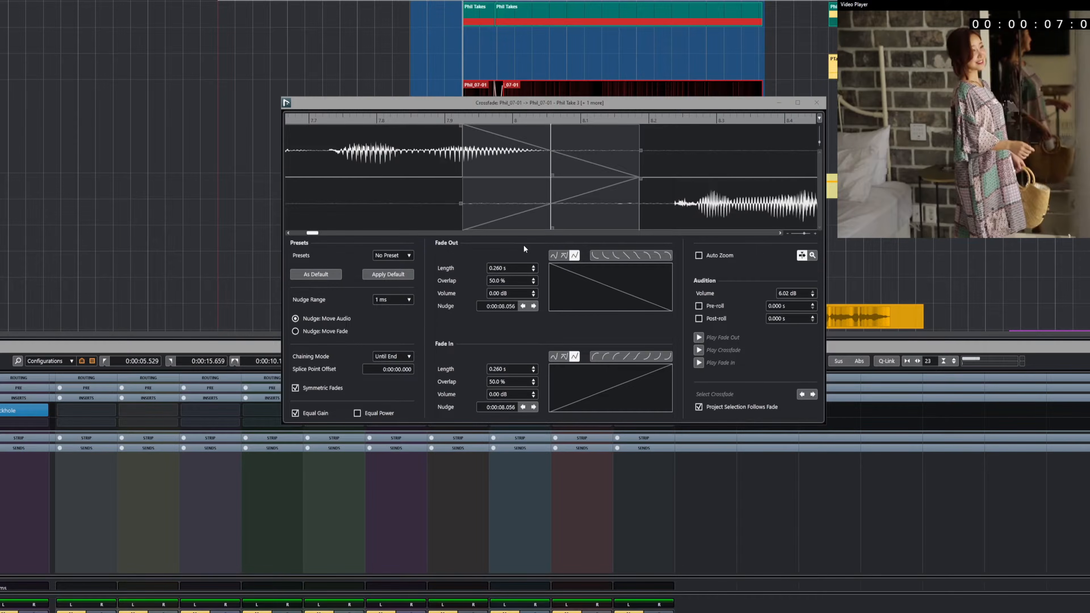
Step: Audition the crossfade, then shorten it to 0.186 s and shift its centre to 0:00:08.078
key(space)
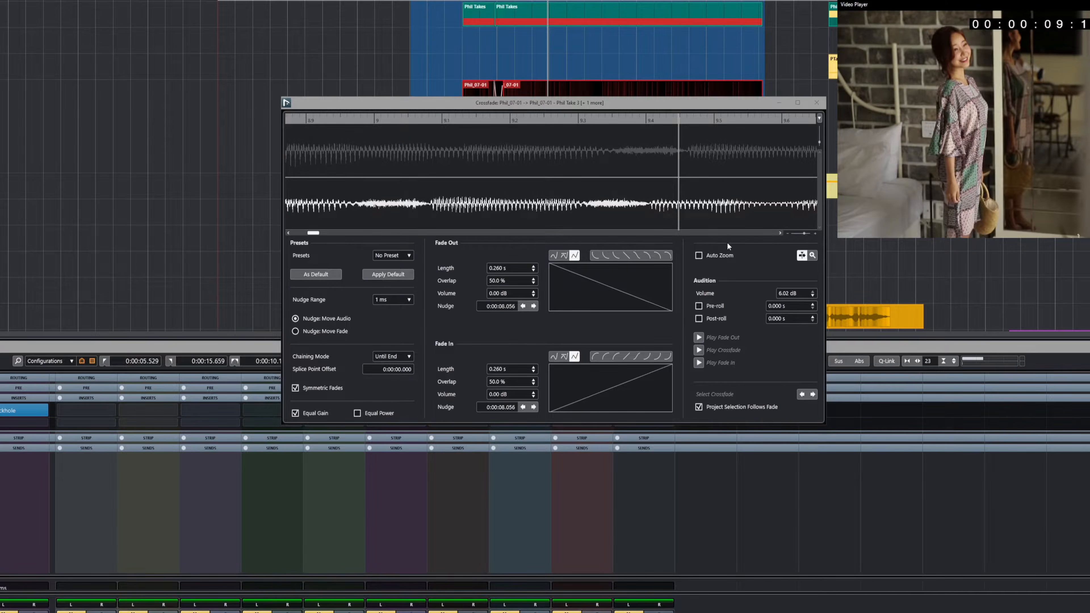
drag(801, 235, 803, 234)
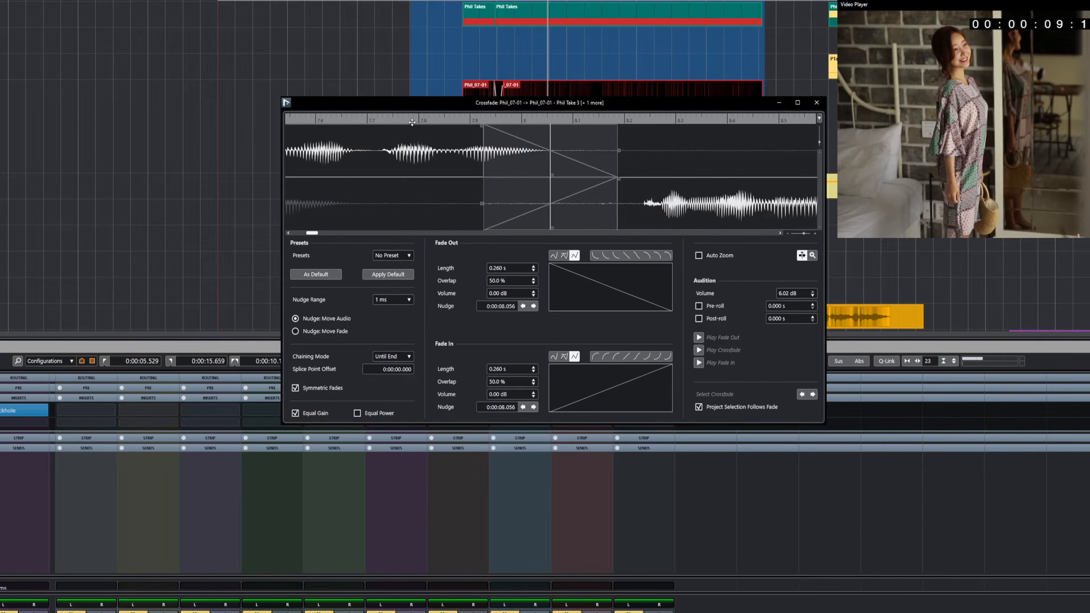
click(411, 121)
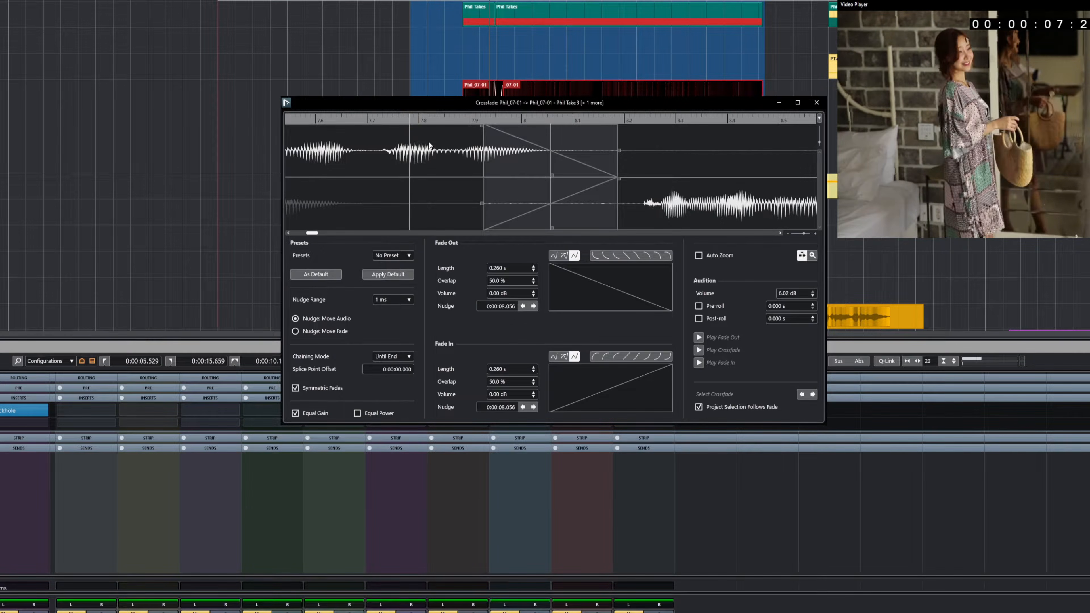
key(space)
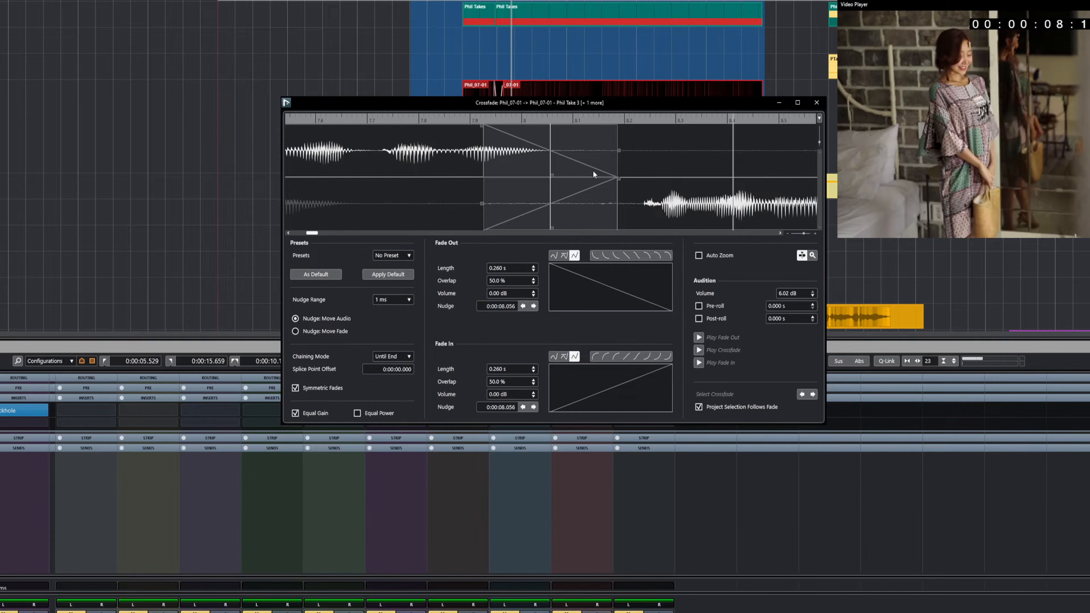
drag(621, 180, 600, 177)
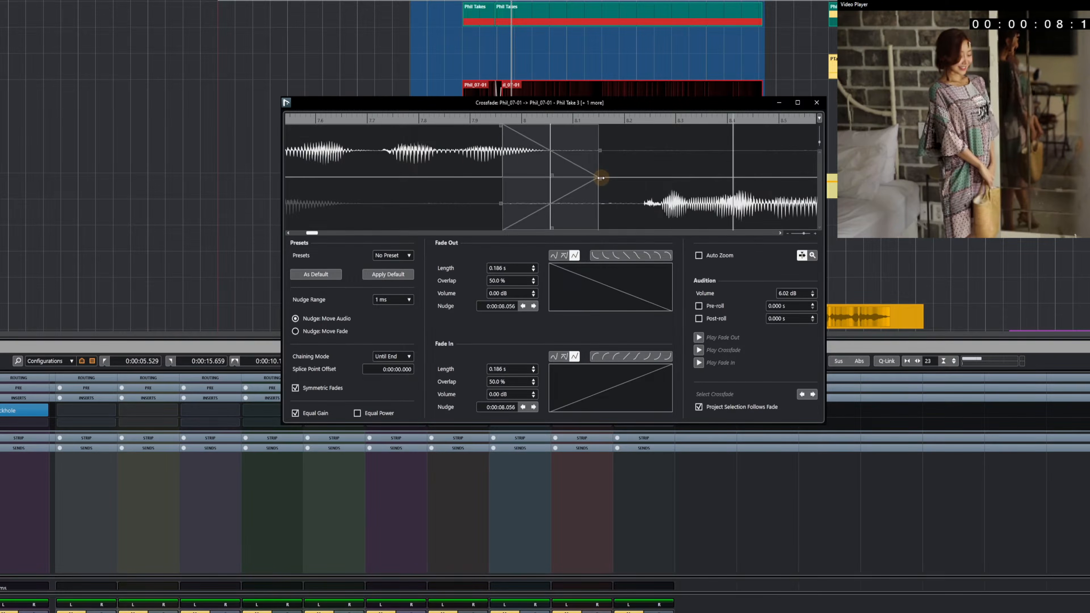
drag(509, 178, 520, 180)
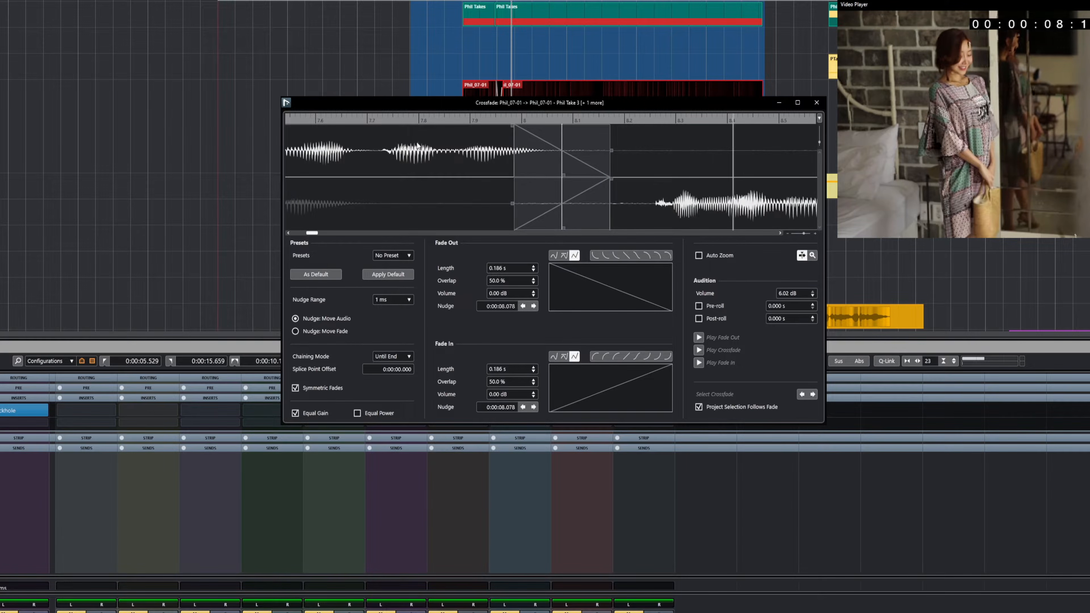
Step: Play back the adjusted crossfade in the editor, close the editor, and play it on the timeline
click(365, 121)
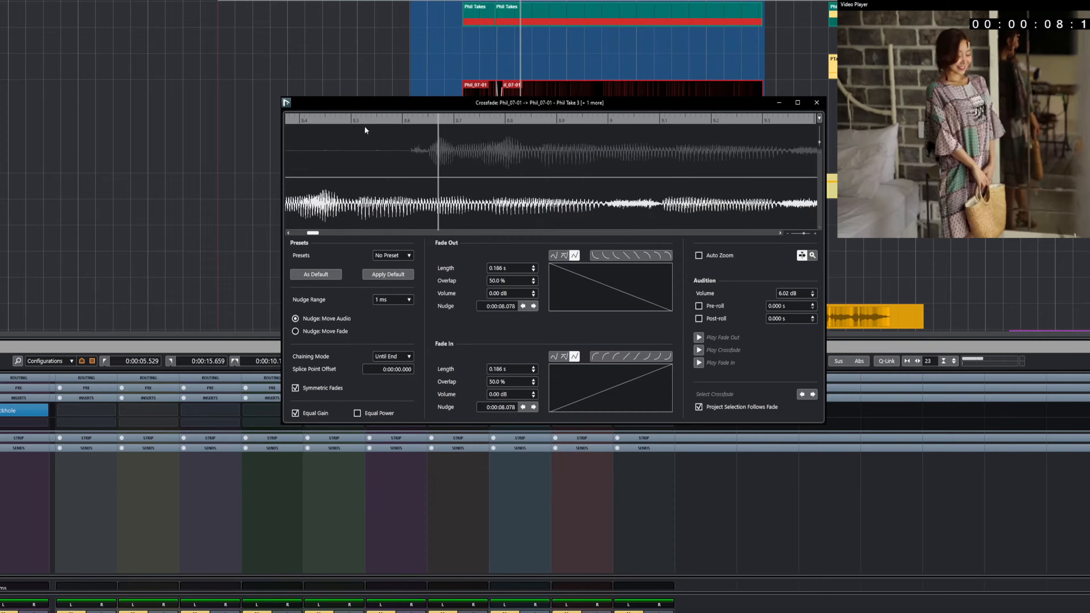
key(Escape)
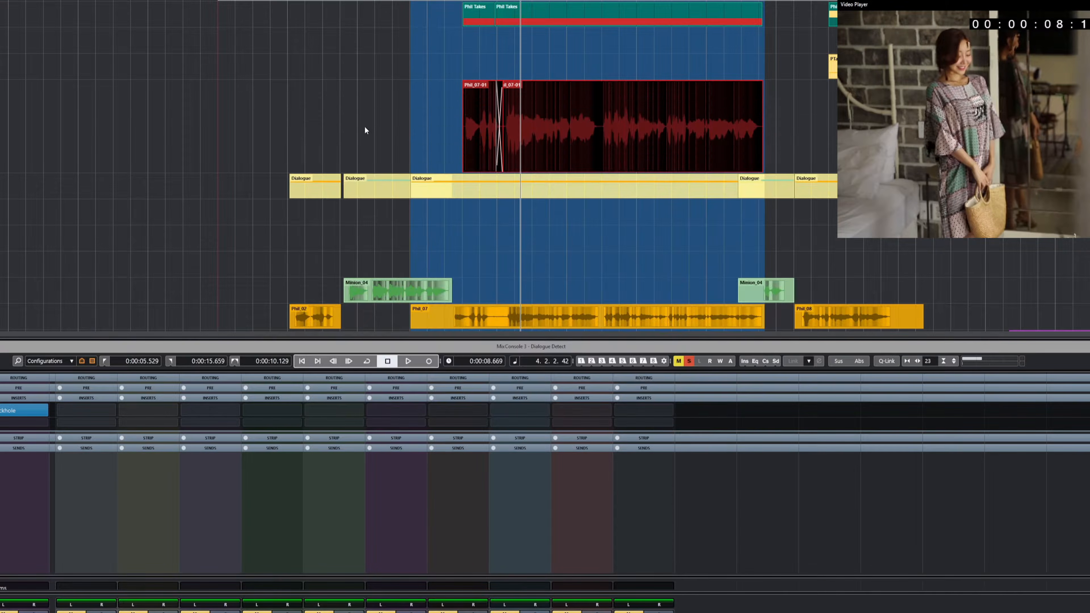
key(space)
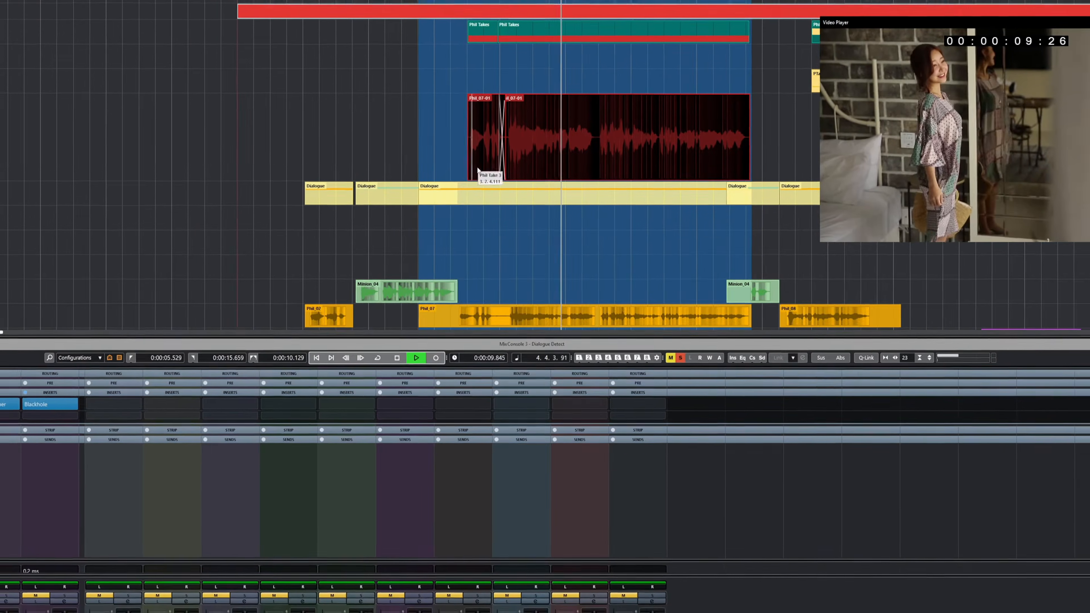
key(space)
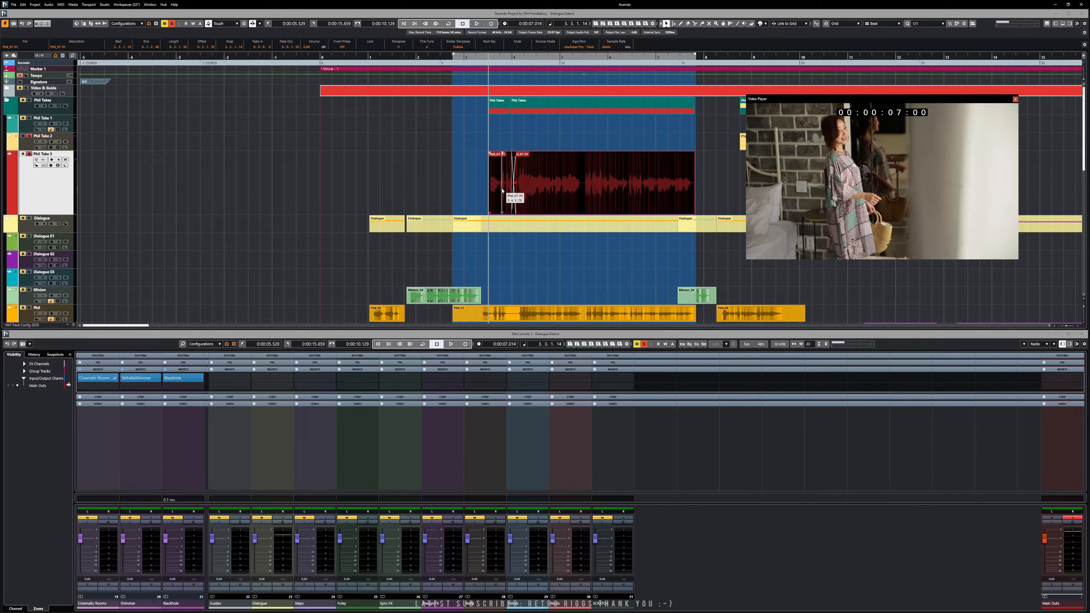
Step: Place the playhead at about 0:12.55 over the second dialogue clip, and slide the first clip earlier, clear of the second
click(609, 191)
key(l)
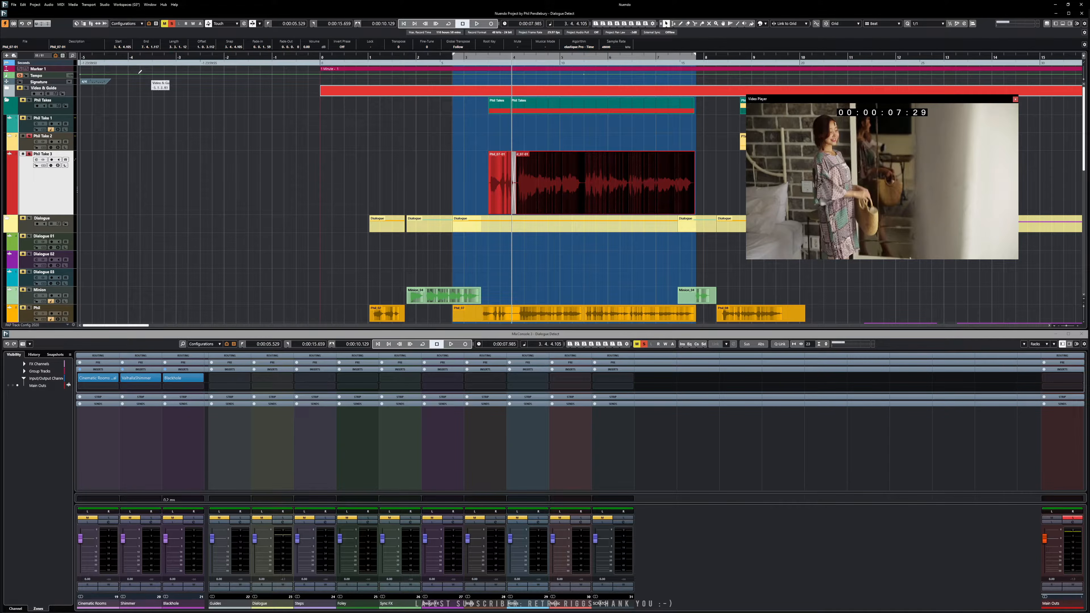
click(620, 58)
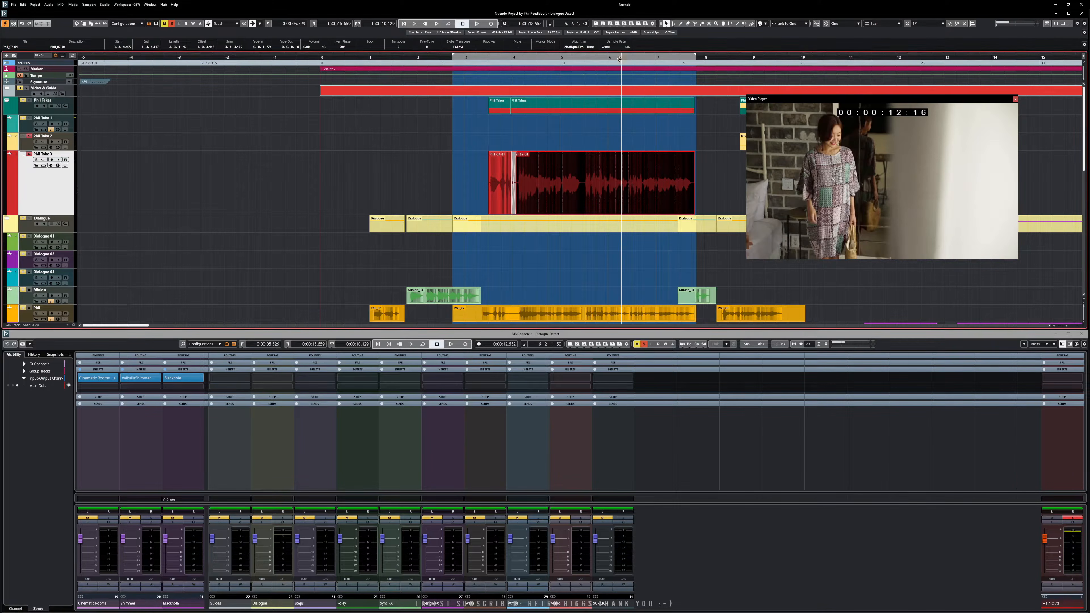
drag(501, 191, 494, 189)
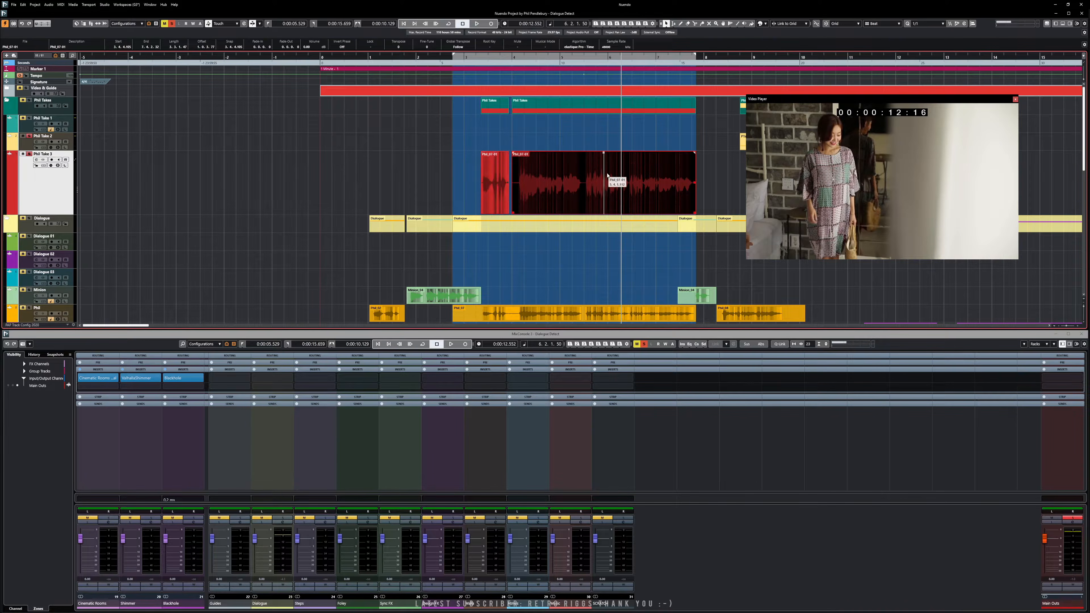
Step: Fade out the second dialogue clip from the playhead at about 0:12.55 to its end and play the fade
click(47, 5)
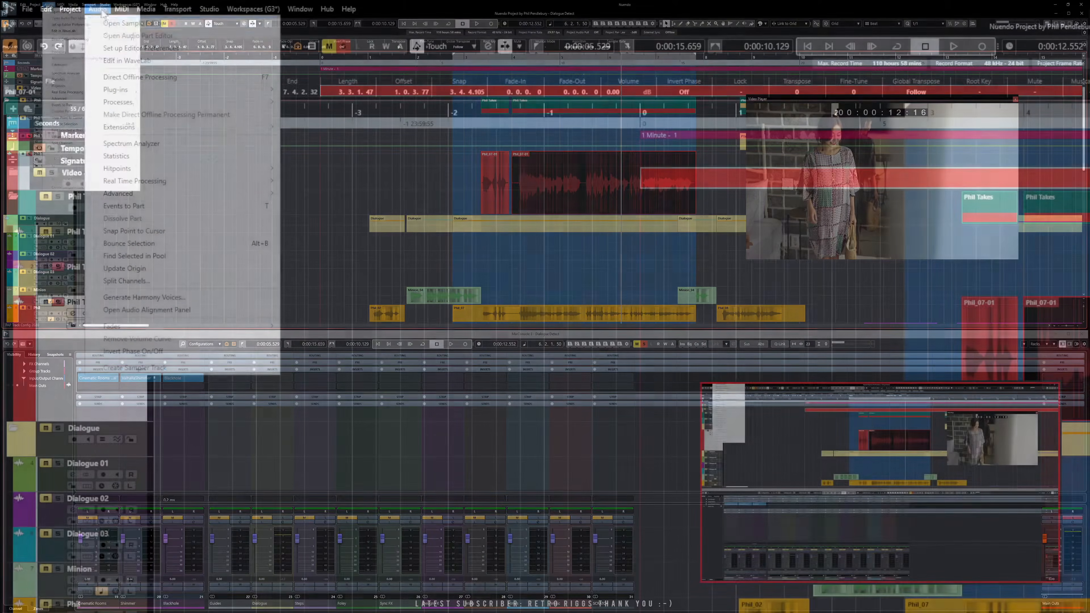
mouse_move(72, 163)
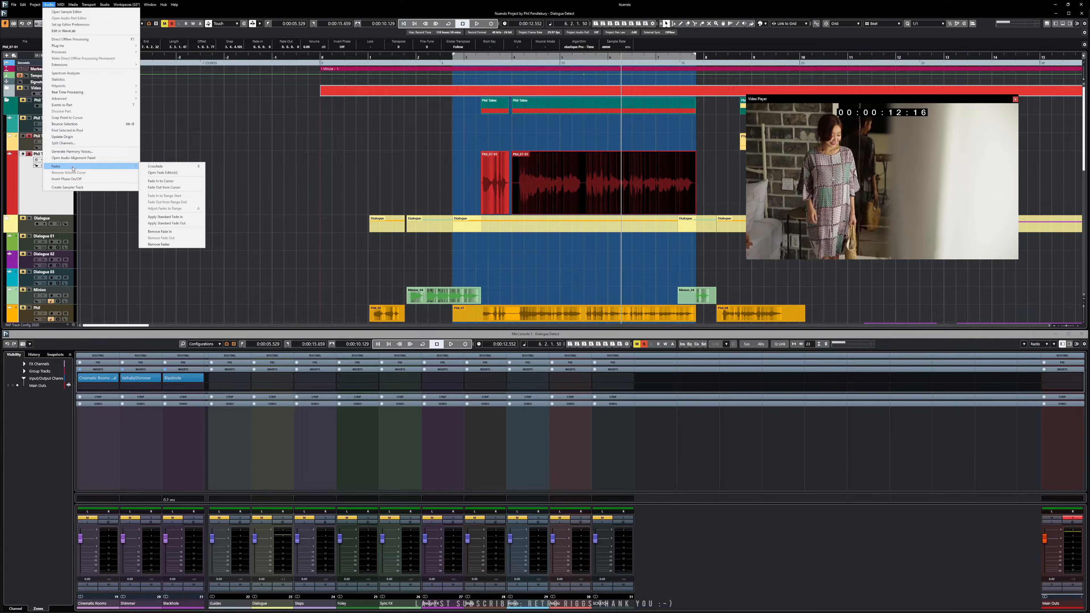
click(170, 188)
key(space)
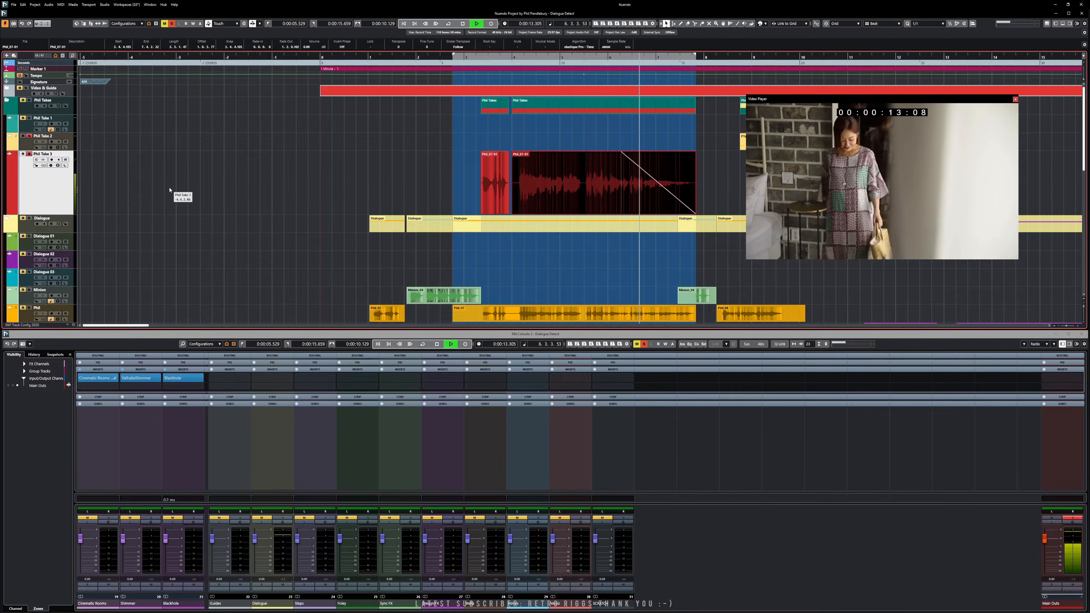
key(space)
Step: Undo the fade-out, and try a manual fade-out starting at about 0:13 on the same clip before undoing that too
key(ctrl+z)
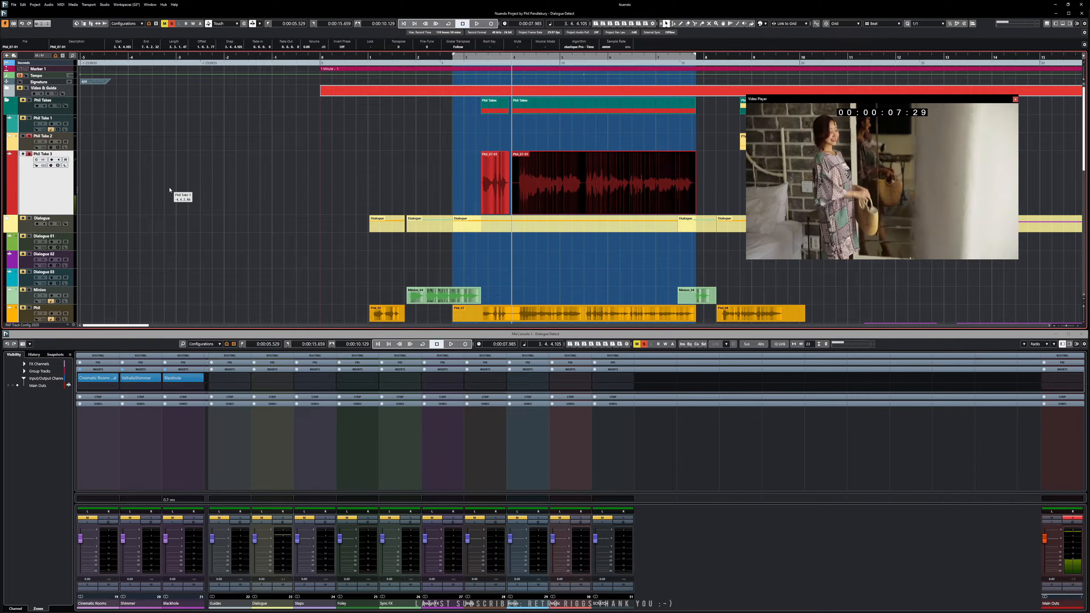
drag(694, 153, 632, 146)
key(ctrl+z)
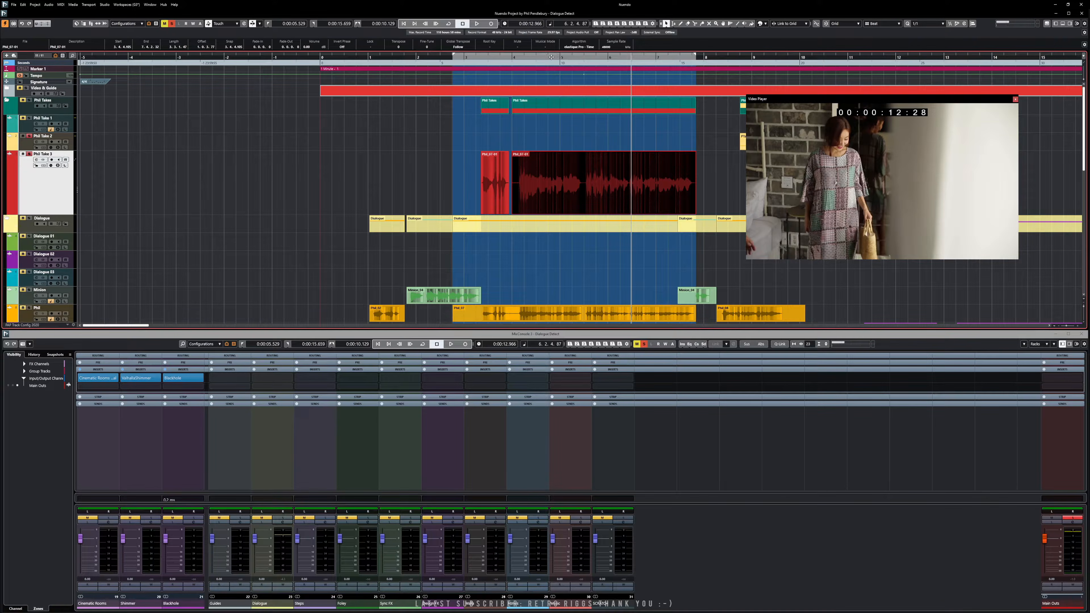
Step: Place the playhead at 0:00:12.374 and fade out the second dialogue clip from there to its end
click(530, 63)
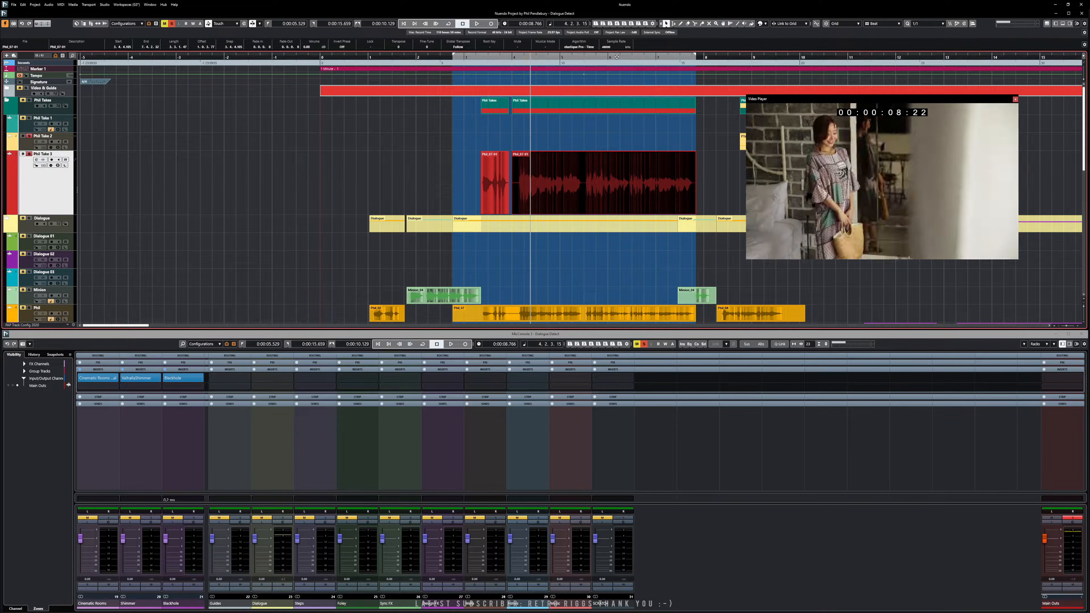
click(617, 62)
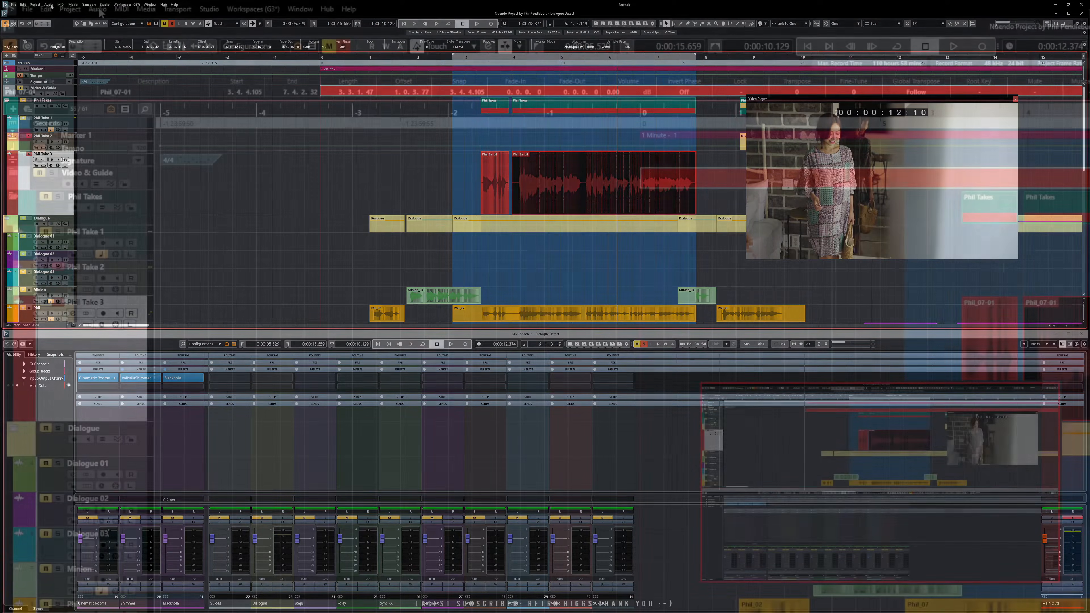
click(49, 5)
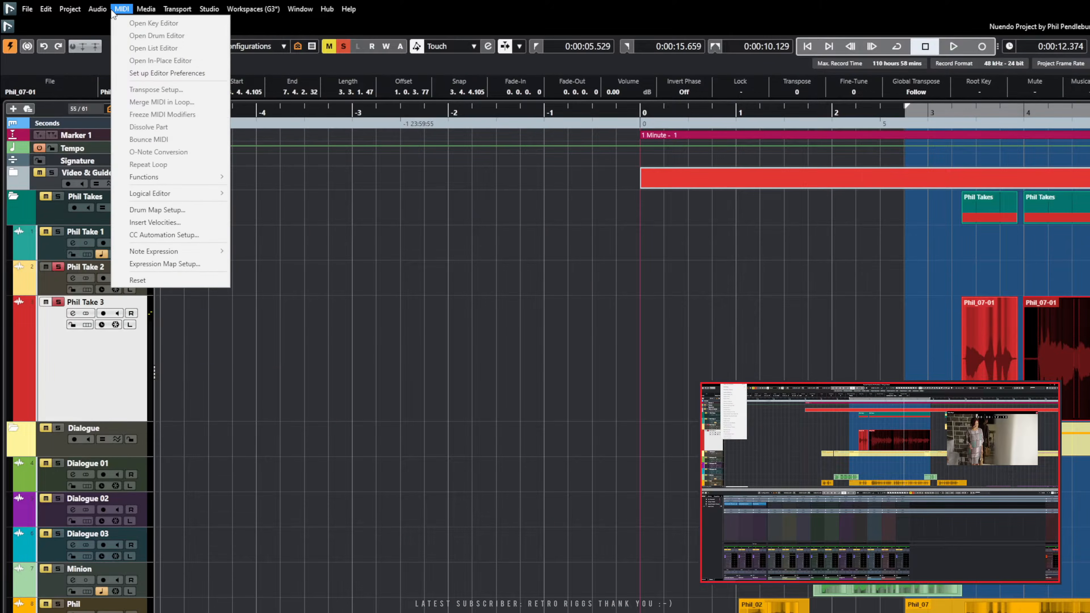
click(1032, 317)
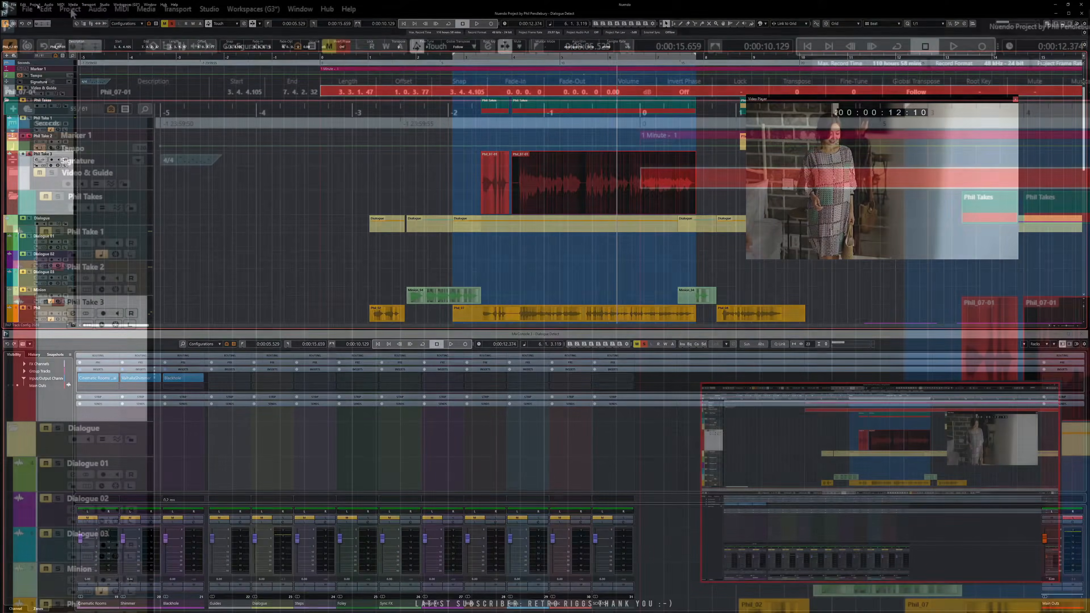
click(34, 4)
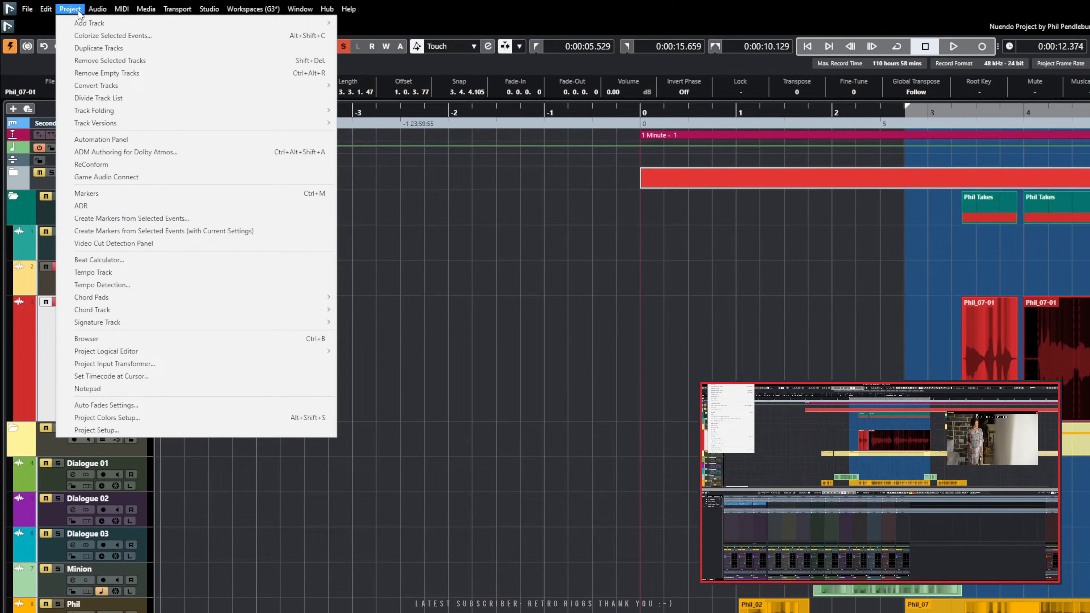
mouse_move(97, 9)
mouse_move(201, 329)
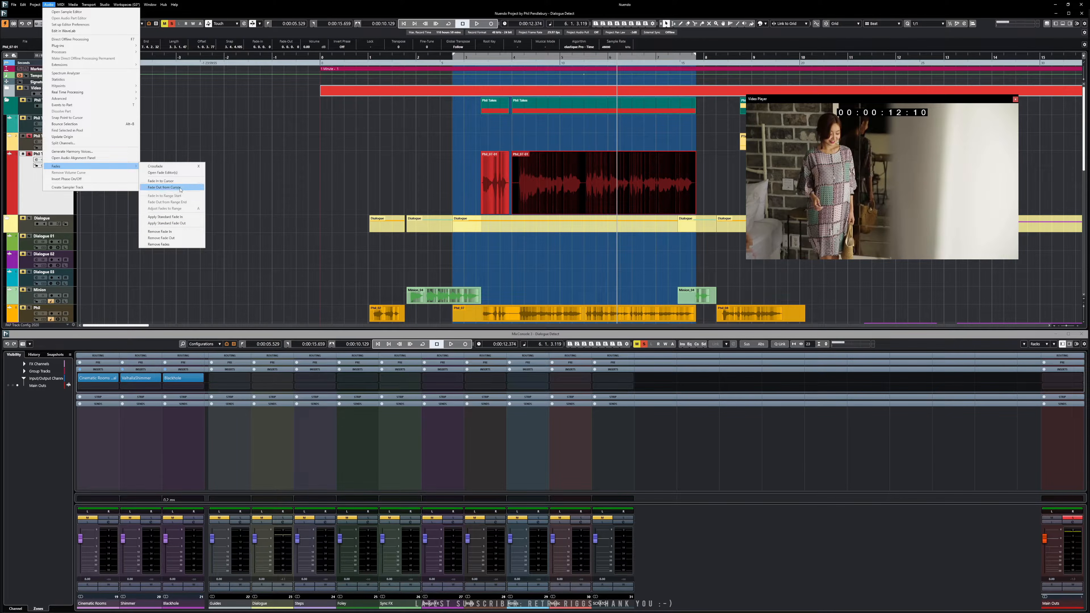
click(180, 187)
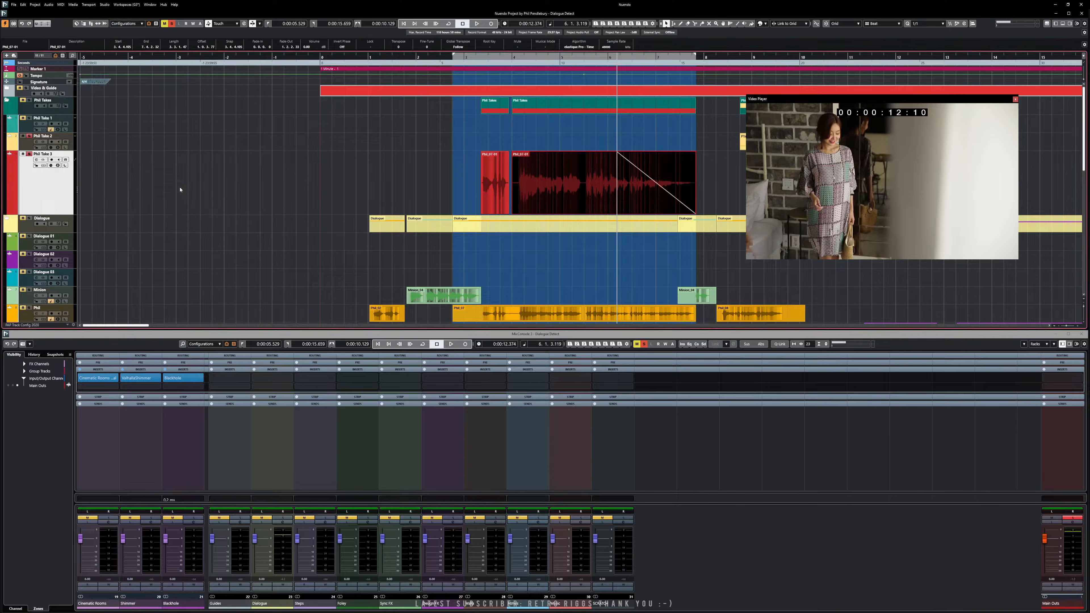
Step: Trim the end of the faded dialogue clip back to about 0:15.52, and undo both the trim and the fade-out
mouse_move(695, 213)
mouse_down()
mouse_move(630, 213)
mouse_move(691, 212)
mouse_up()
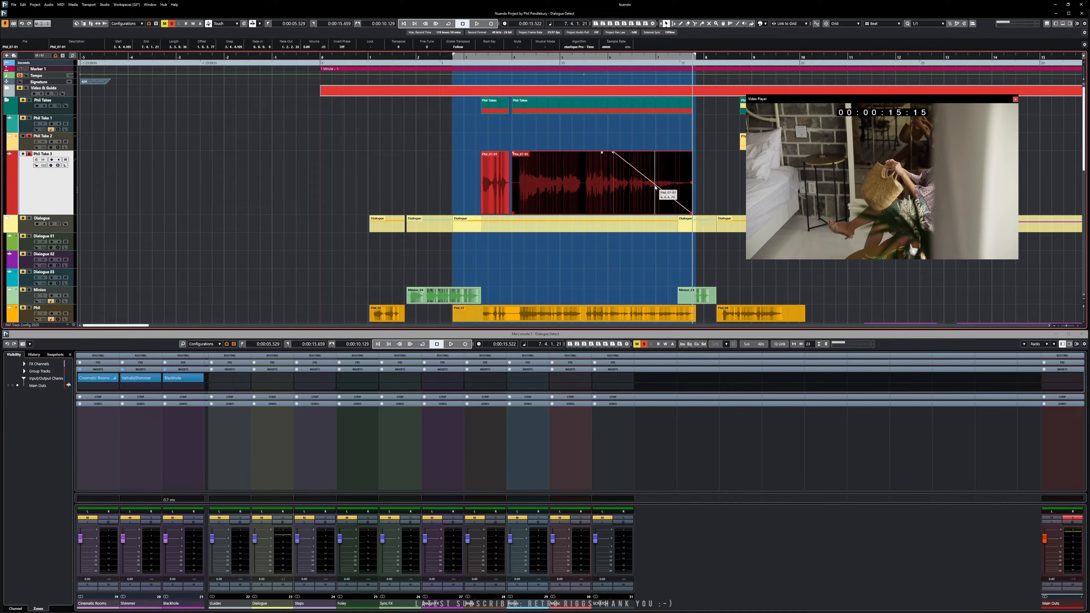
key(ctrl+z)
key(ctrl+z)
key(ctrl+z)
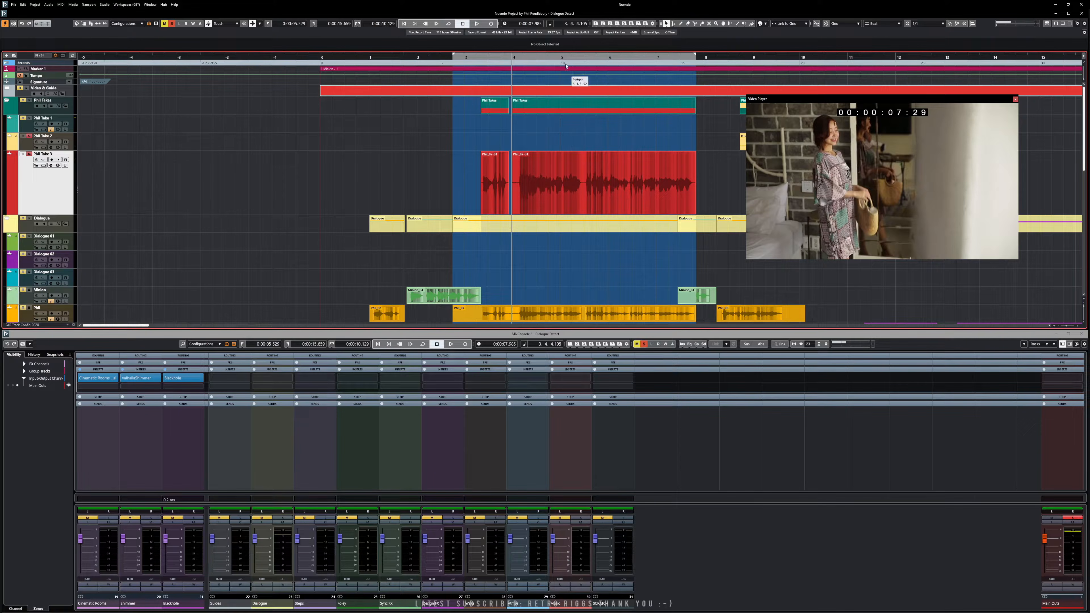
Step: Select a range from about 0:08.35 to 0:10.8 on the second dialogue clip and fade the clip in to the range start
click(673, 24)
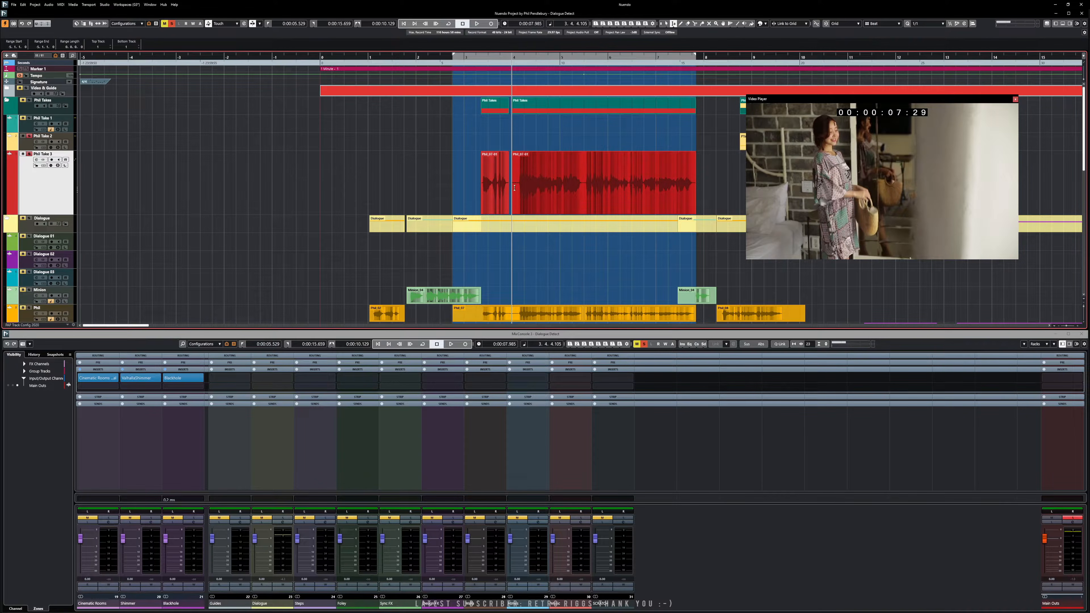
key(space)
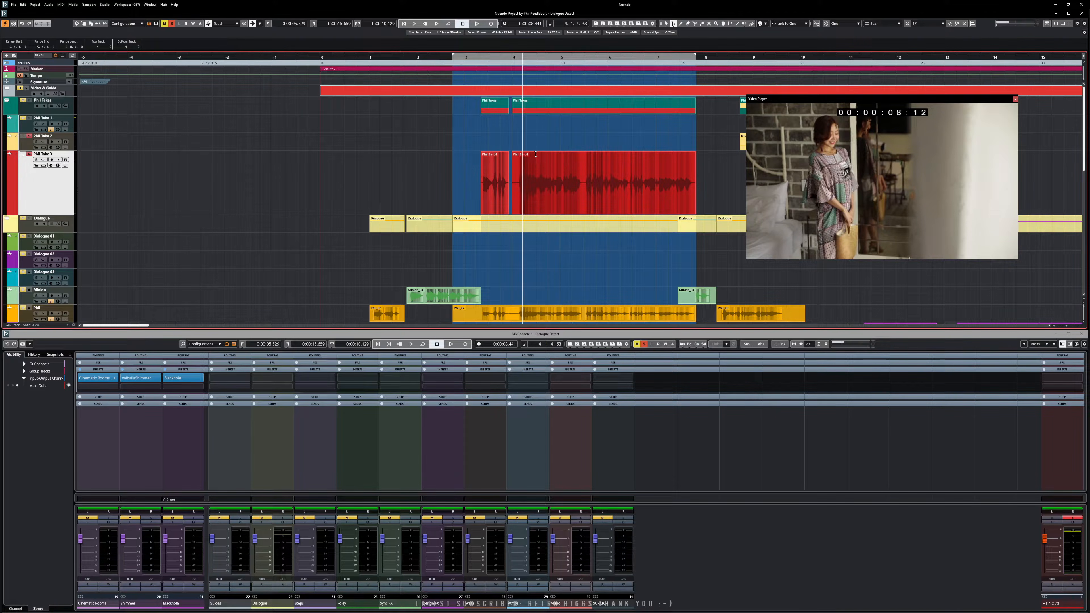
drag(520, 170, 579, 176)
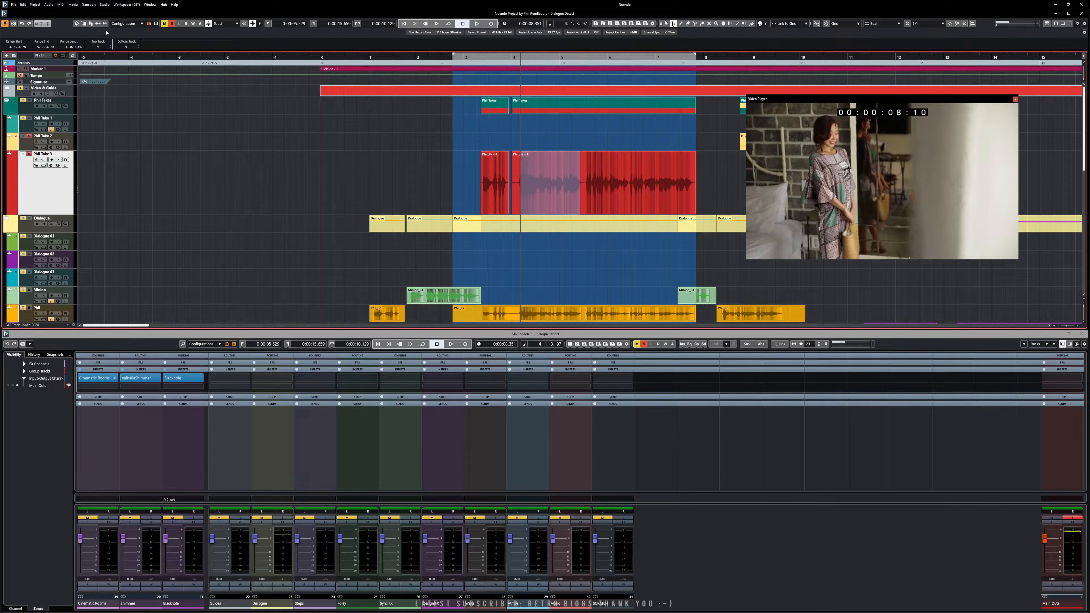
click(49, 4)
mouse_move(81, 165)
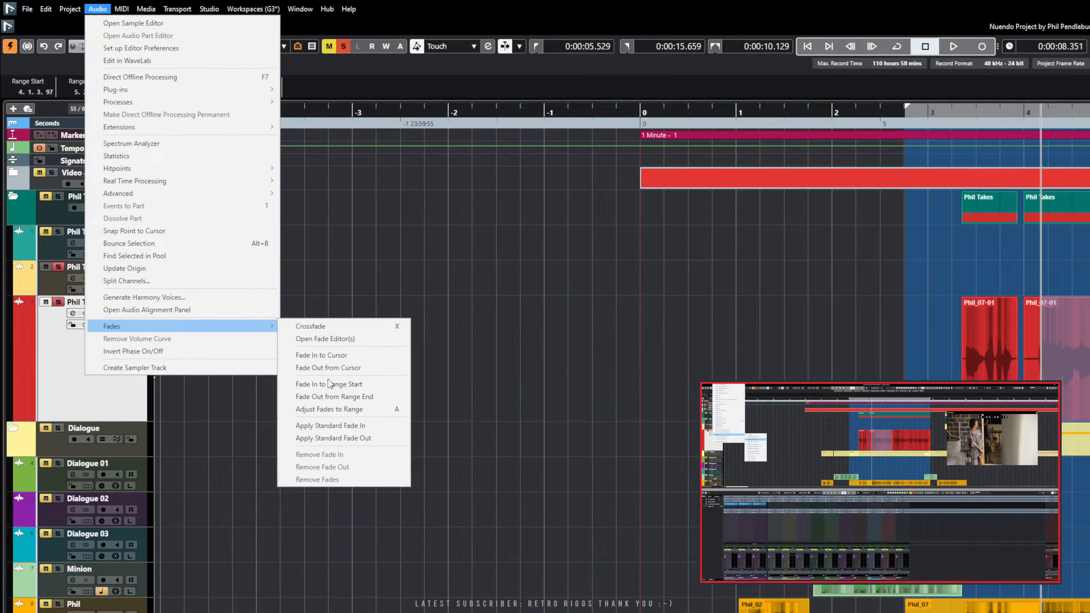
click(340, 389)
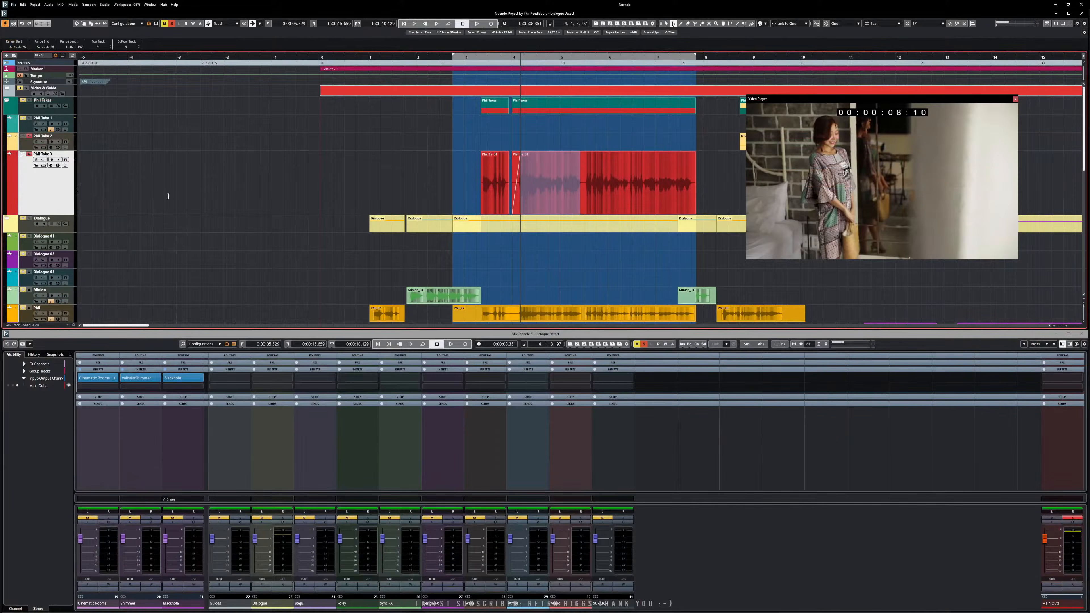
Step: Fade the second dialogue clip out from the end of the selected range to the clip's end, and clear the range selection
click(49, 5)
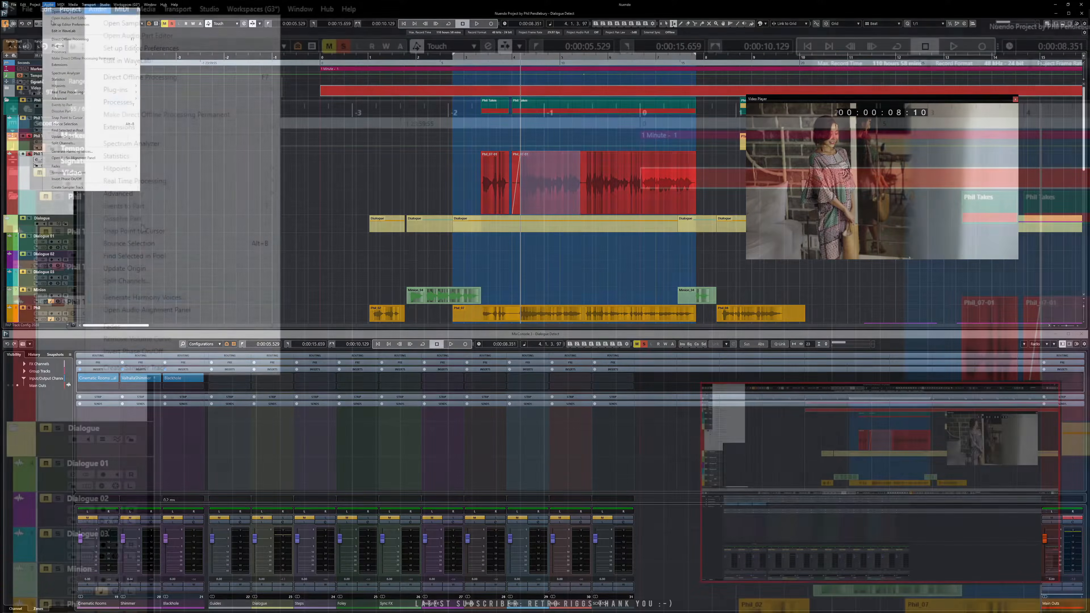
mouse_move(80, 165)
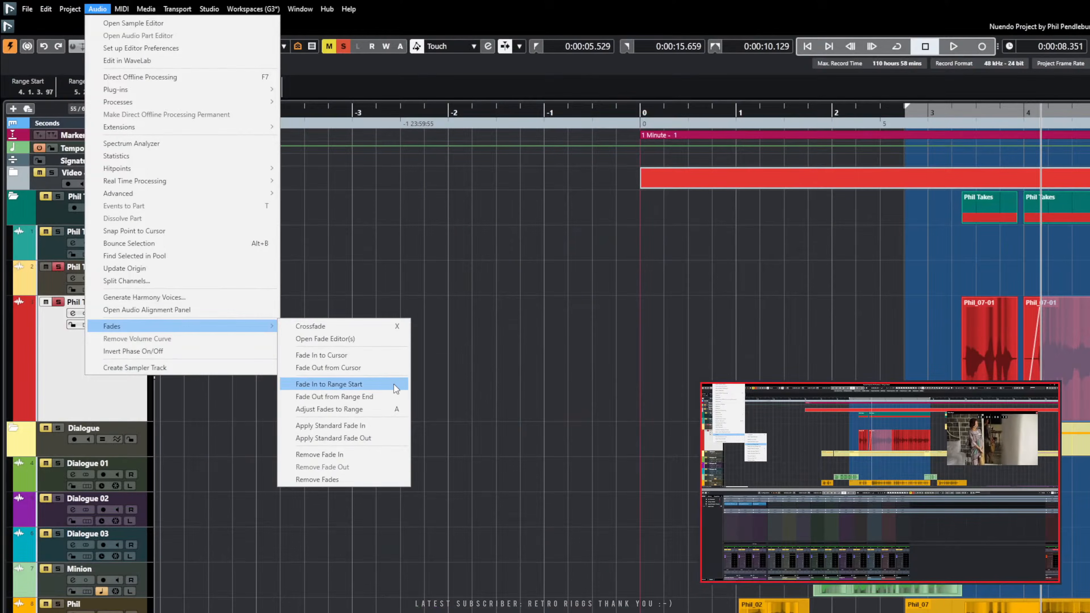
click(377, 397)
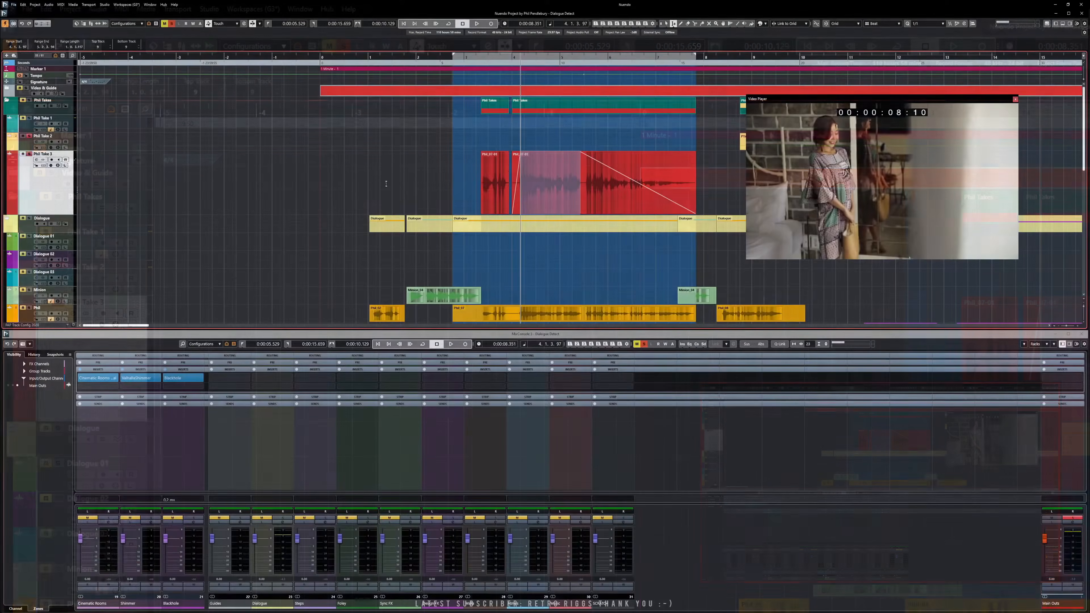
click(49, 4)
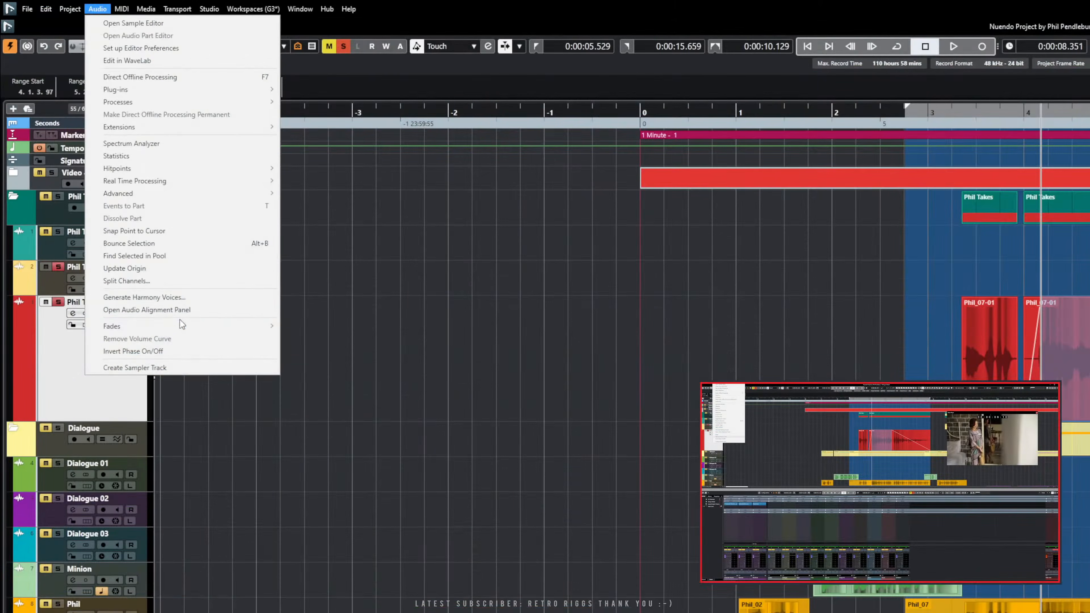
mouse_move(181, 326)
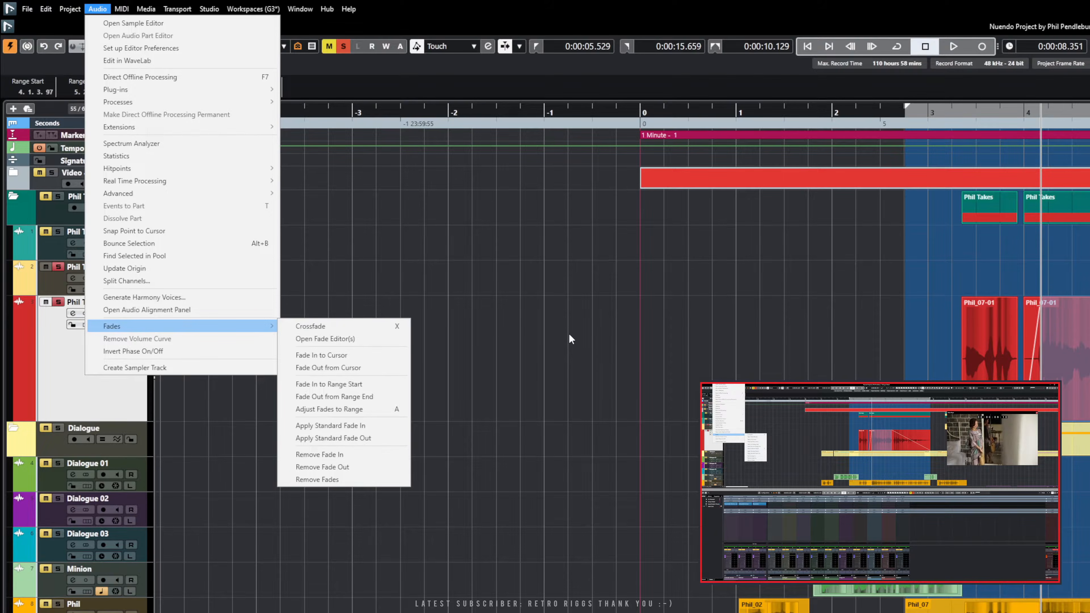
click(569, 365)
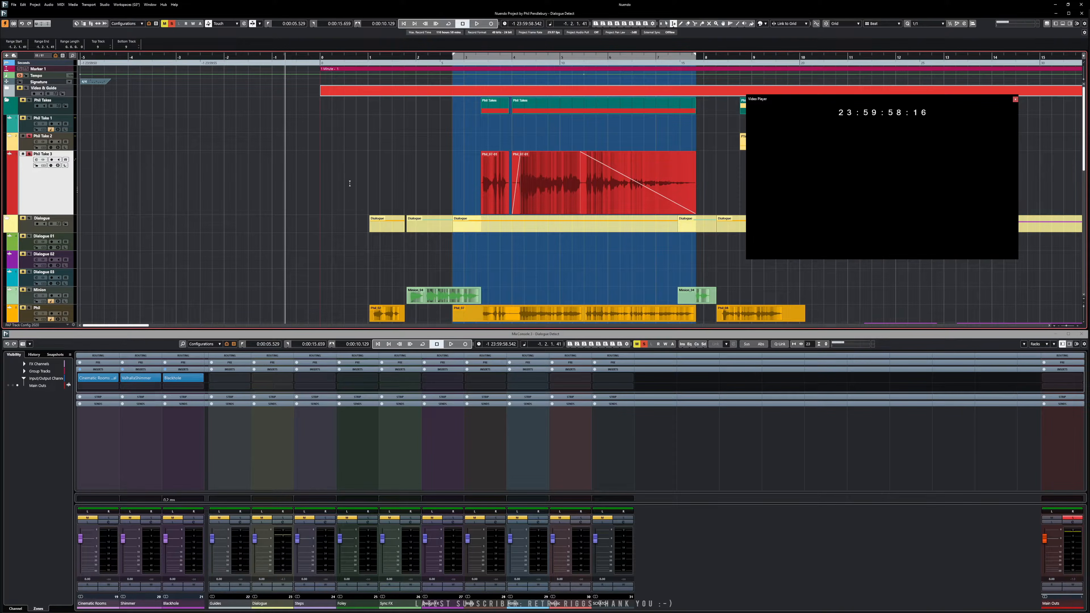
Step: Undo the fades and the earlier dialogue edits until the original full-length takes are back on all three take tracks
key(ctrl+z)
key(ctrl+z)
key(ctrl+z)
key(ctrl+z)
key(ctrl+z)
key(ctrl+z)
key(ctrl+z)
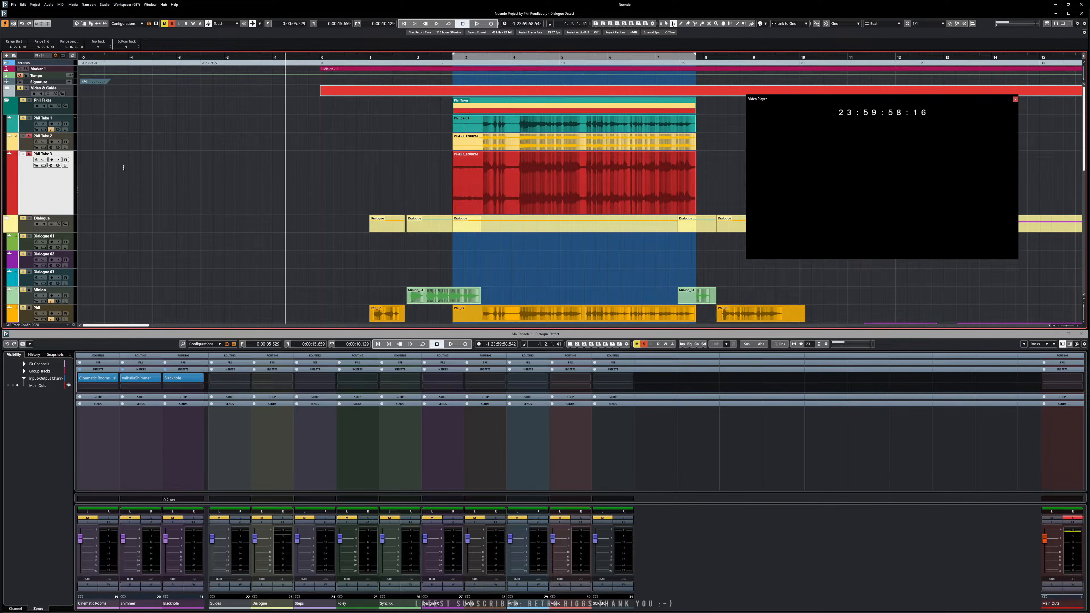
Step: Solo the first take track as well and play all three soloed takes together
click(29, 117)
key(space)
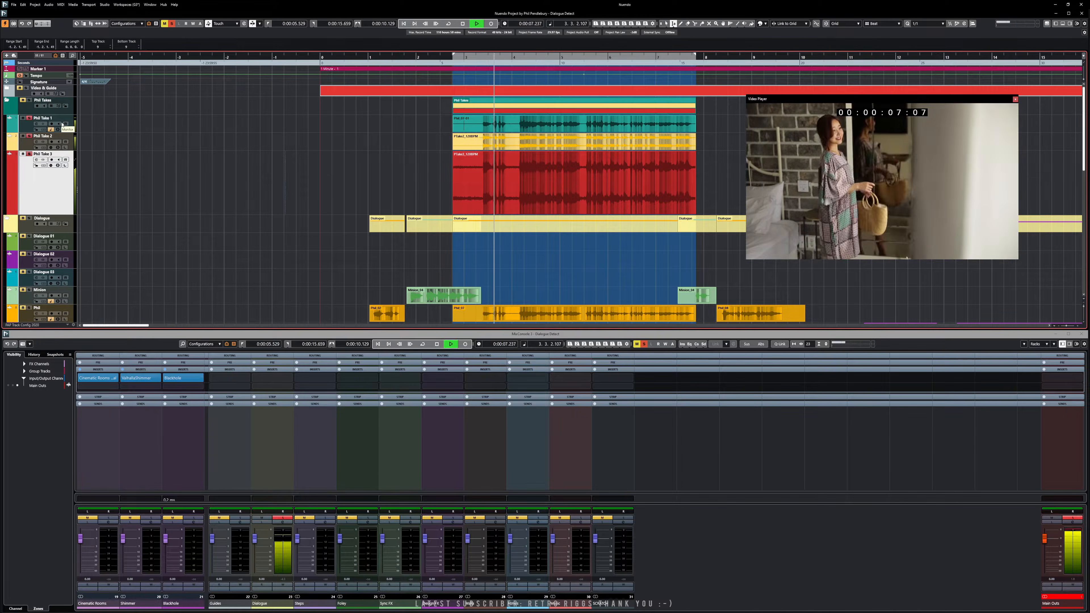
key(space)
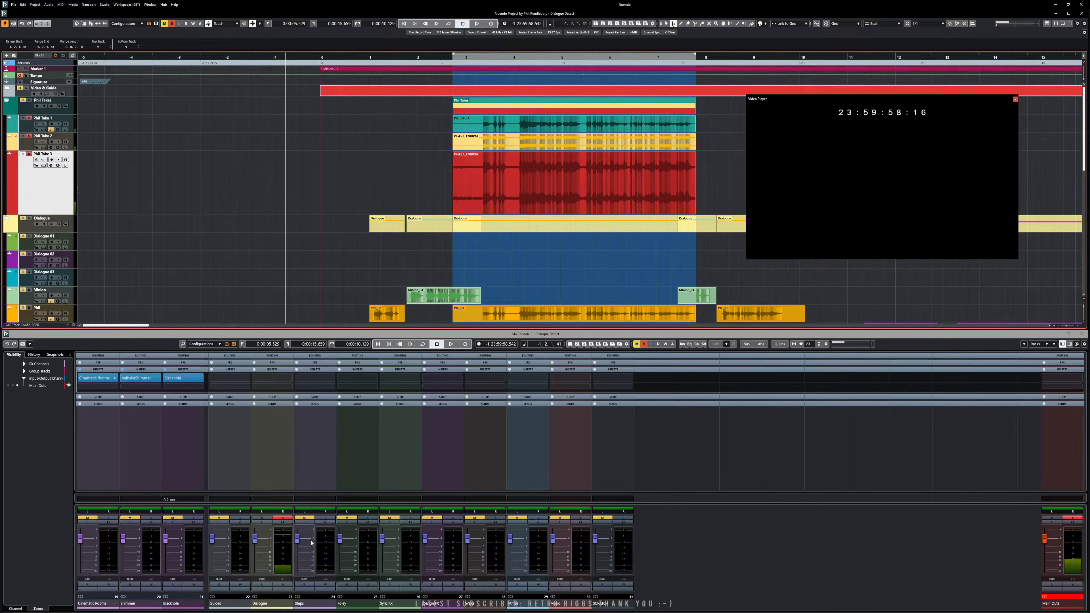
Step: Lower the Dialogue group fader before and during playback, and compare the mix with the third take's solo off and on
click(257, 540)
drag(258, 541, 257, 549)
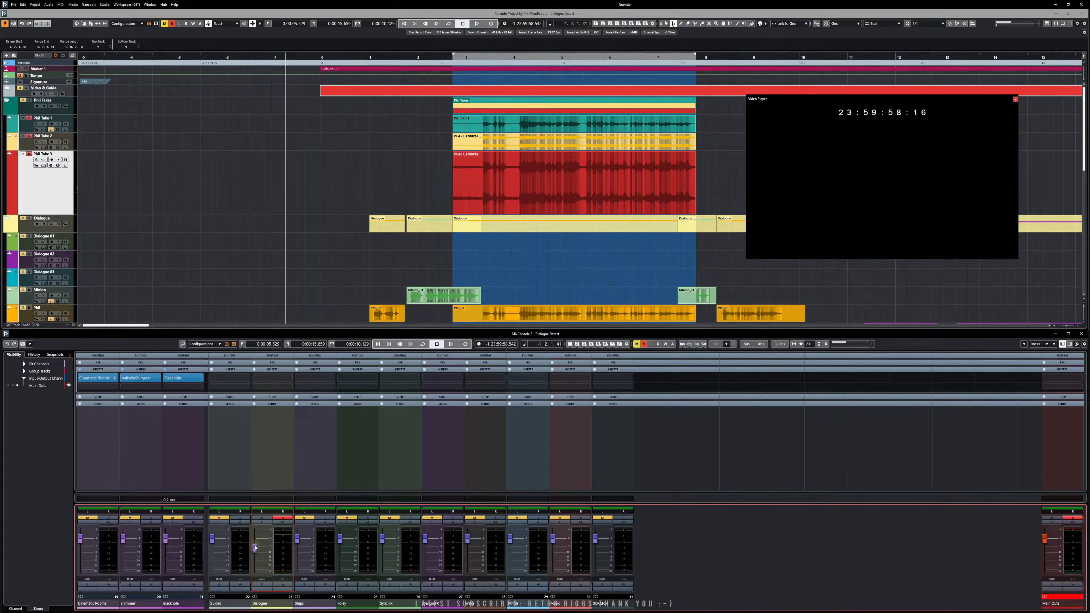
key(space)
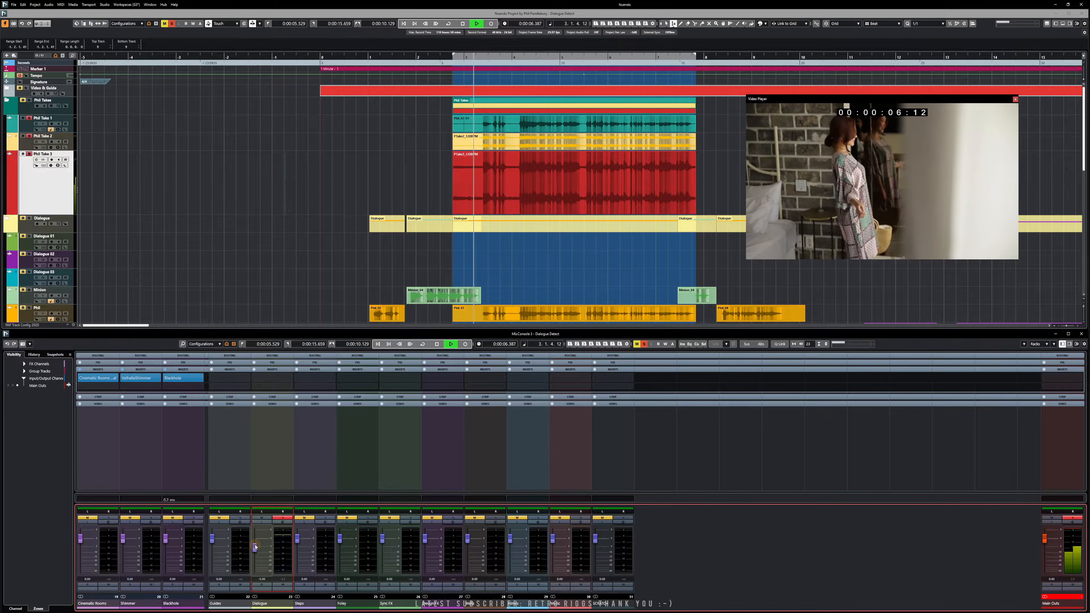
drag(256, 548, 254, 556)
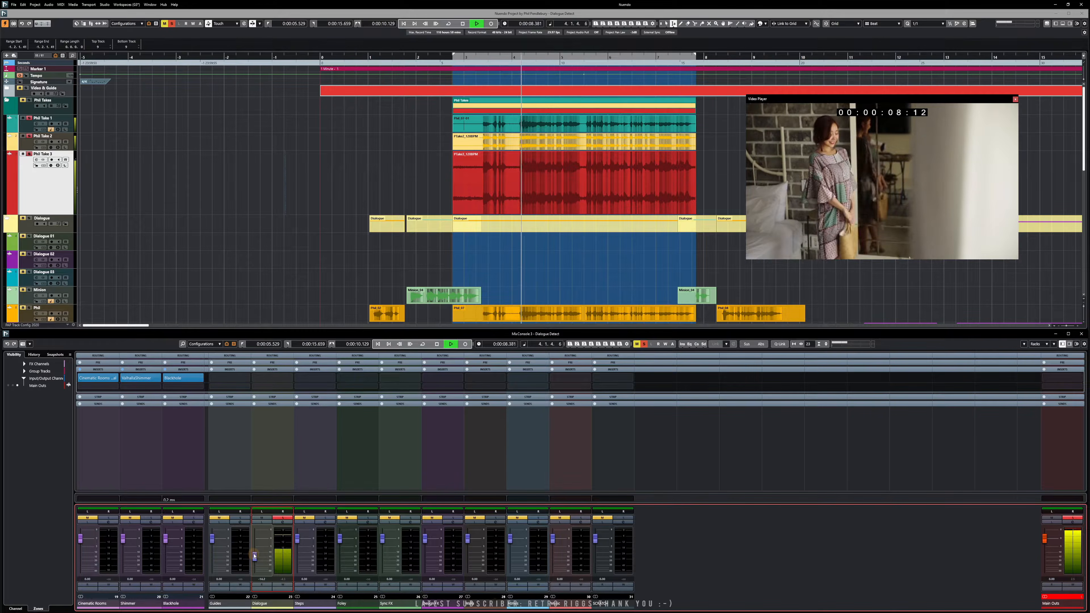
click(29, 154)
click(30, 154)
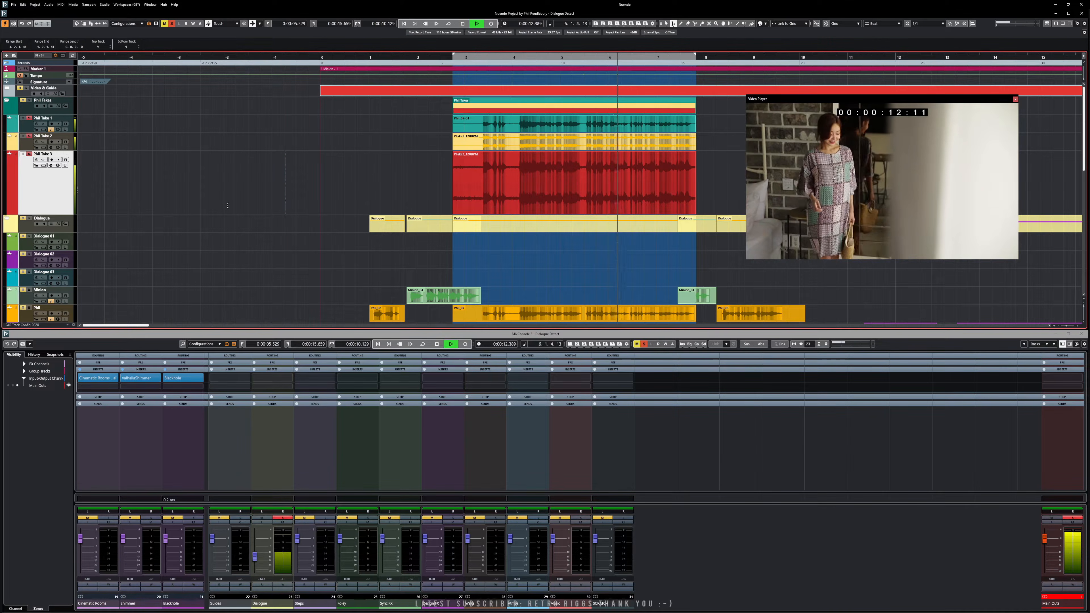
key(space)
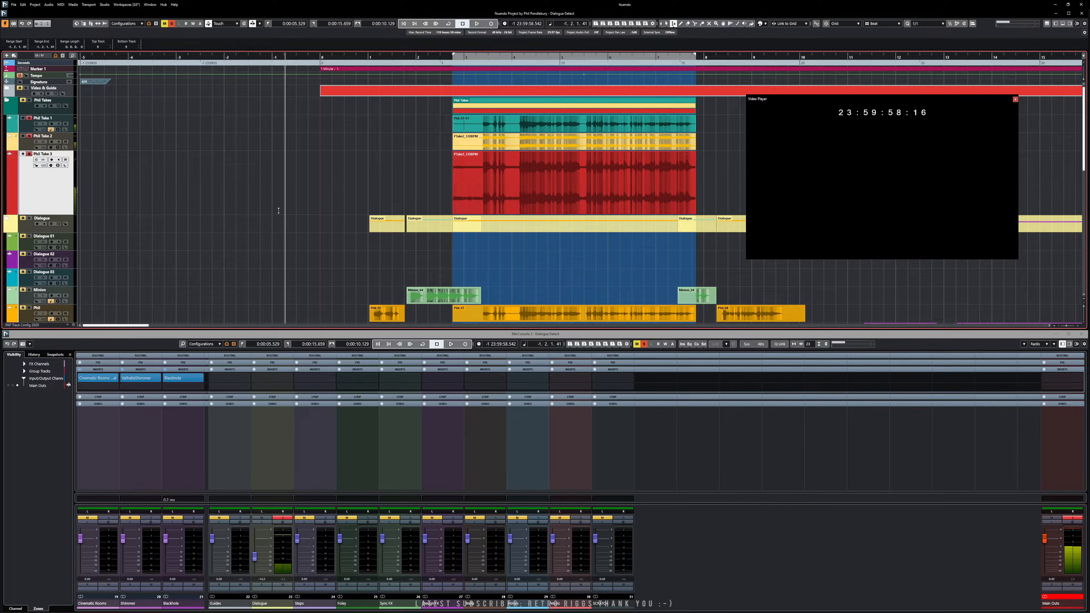
Step: Check the audio system settings in Studio Setup without changing them, and hide the video player
key(shift+F4)
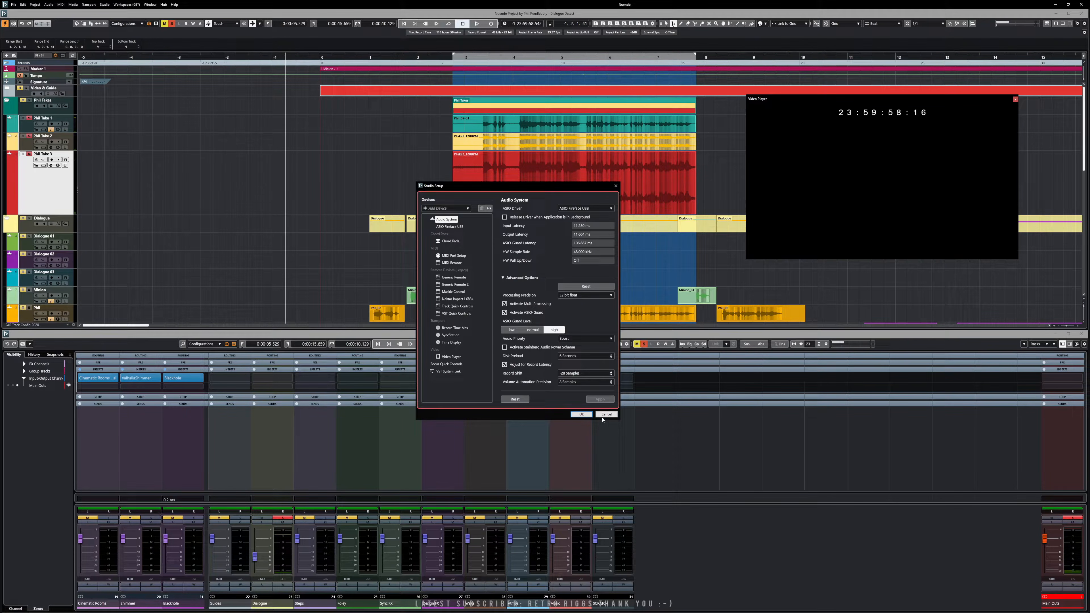
click(605, 414)
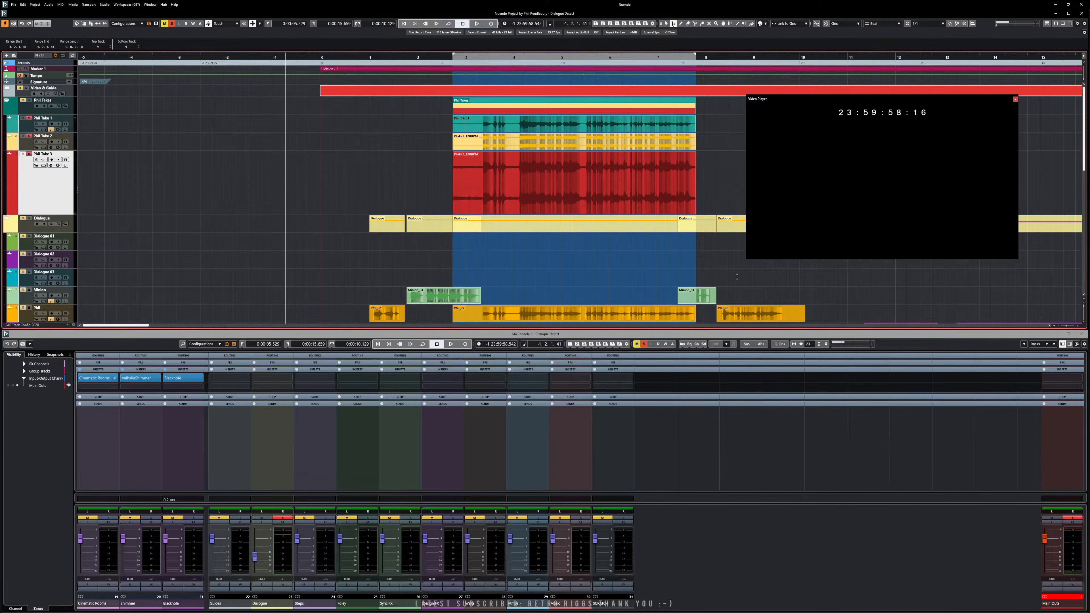
key(F8)
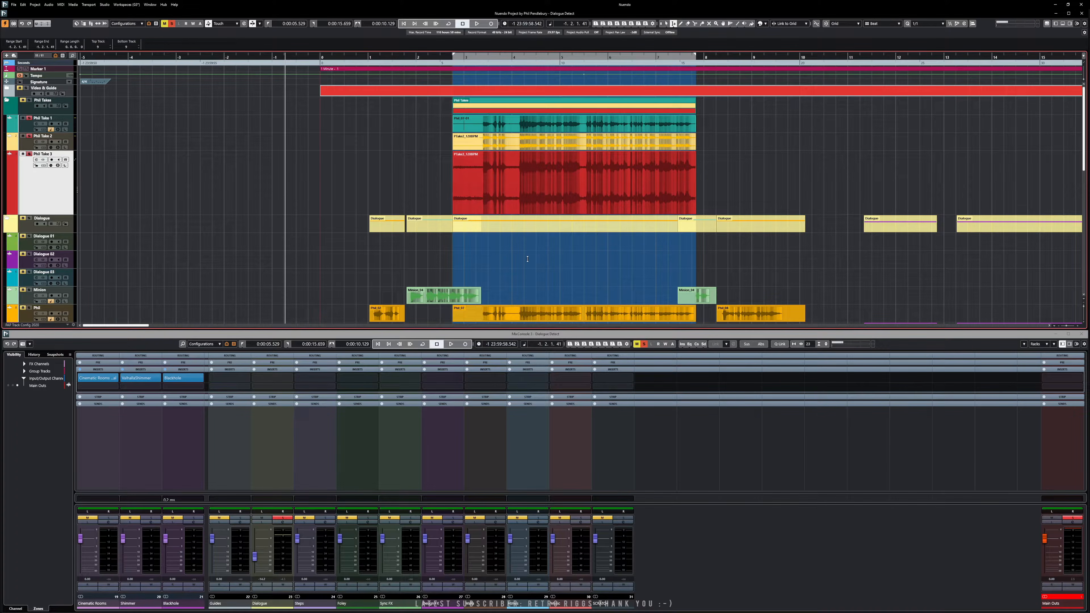
Step: Switch to object selection and play the three takes from about 0:07 within the dialogue clips
click(666, 23)
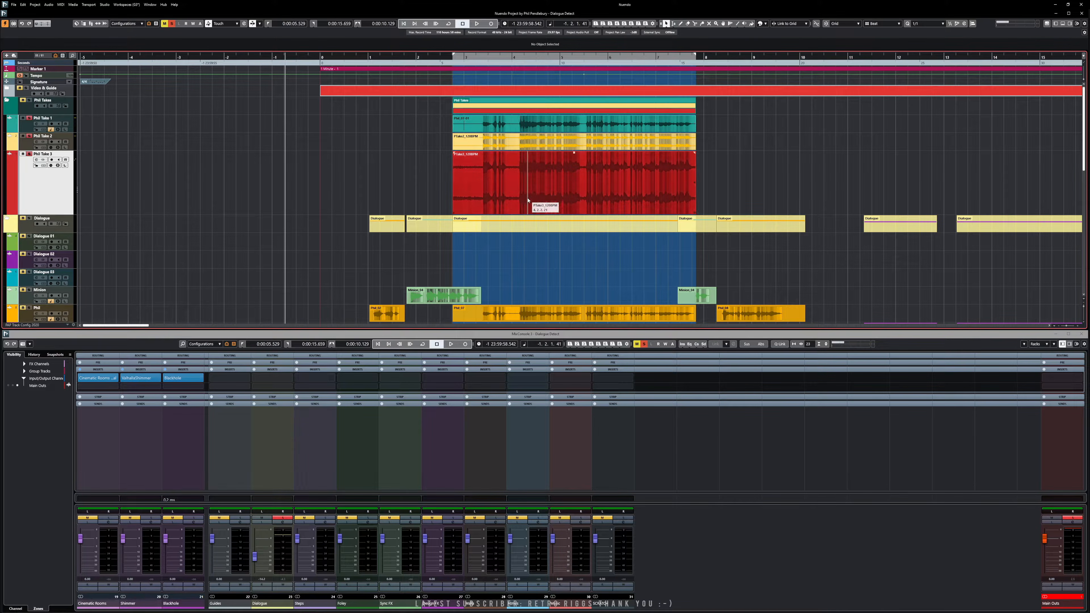
key(h)
key(h)
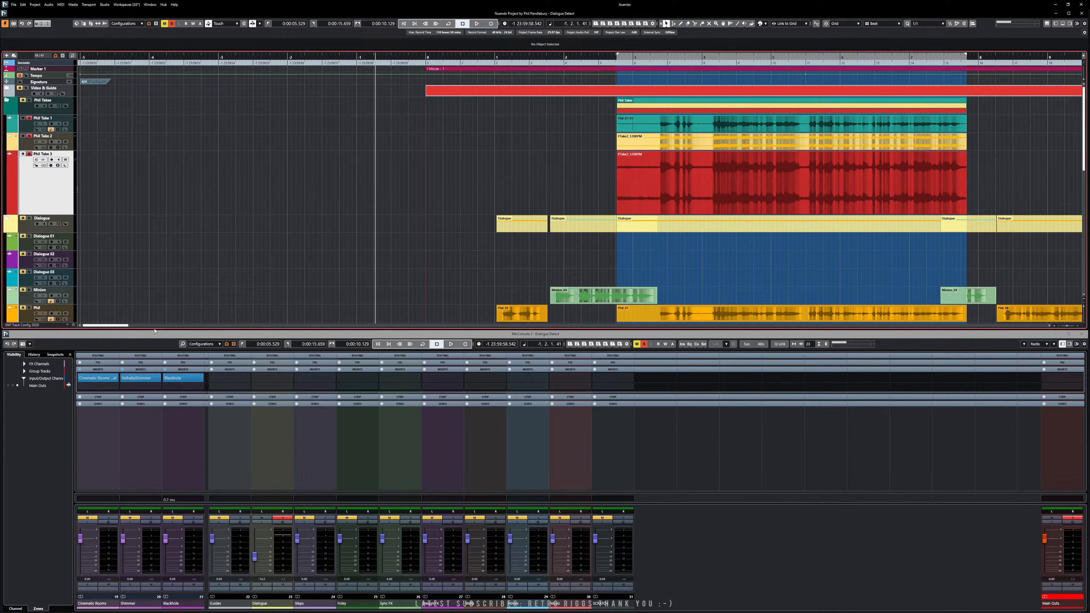
drag(121, 327, 134, 327)
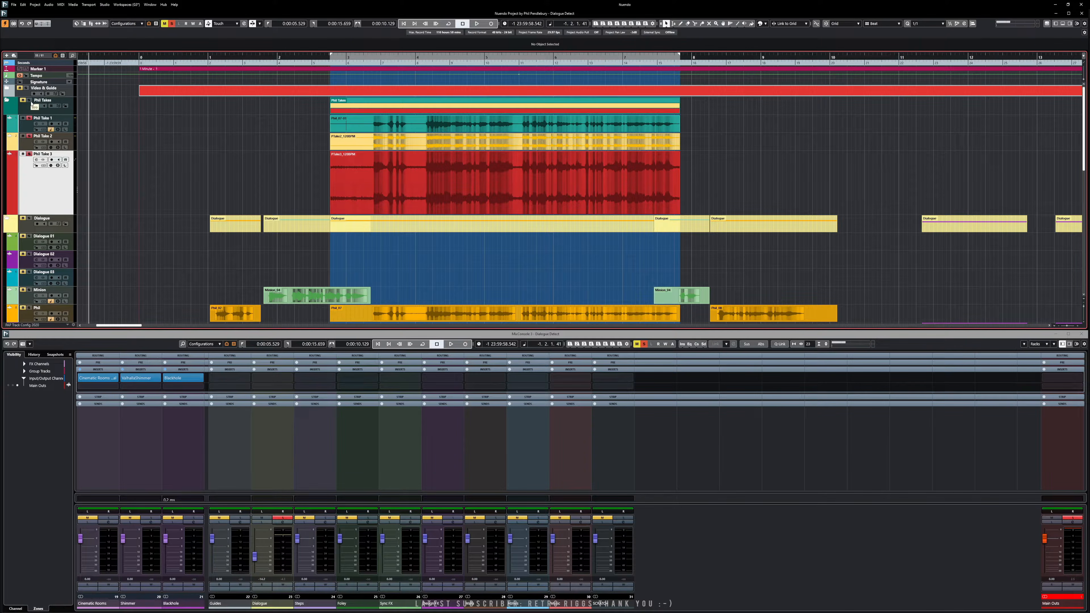
click(385, 57)
key(space)
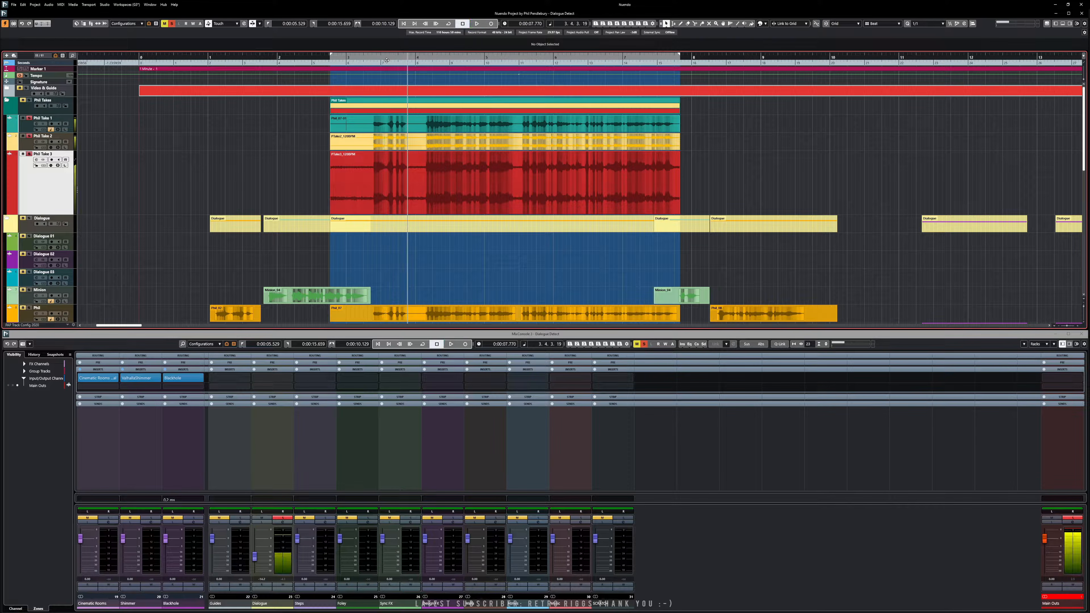
Step: Examine the takes' waveforms closely around 0:07 and play the opening phrase to hear how their timing matches
key(h)
key(h)
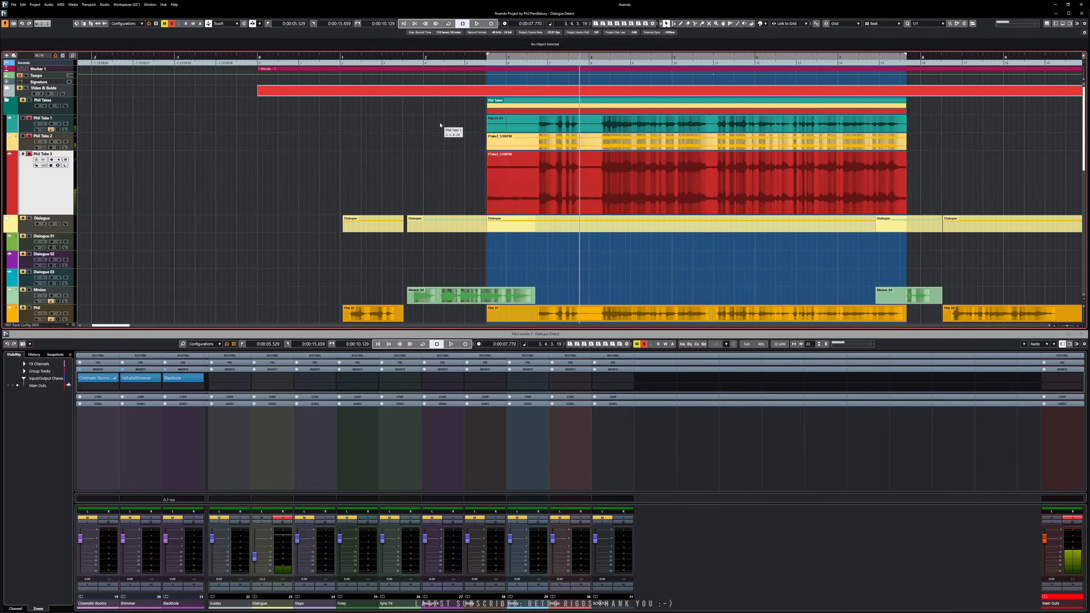
key(h)
key(h)
key(h)
key(h)
key(h)
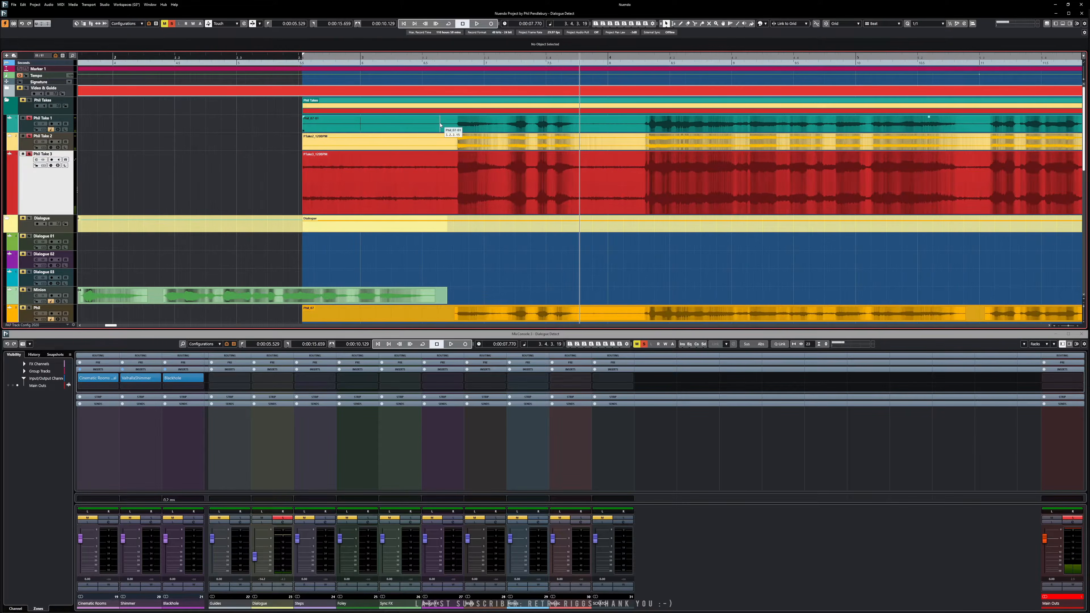
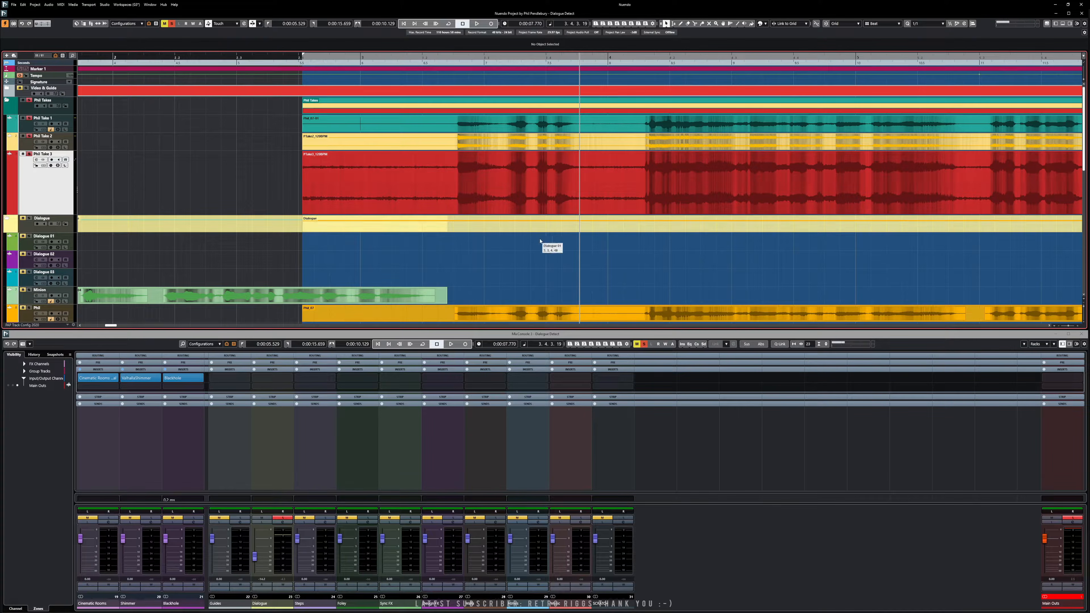
key(space)
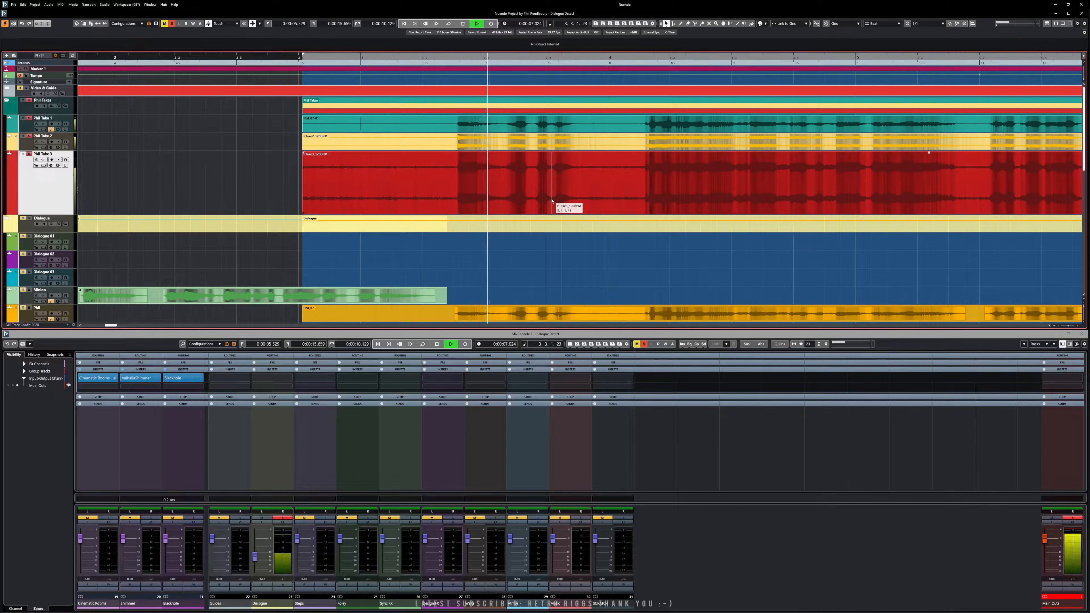
key(space)
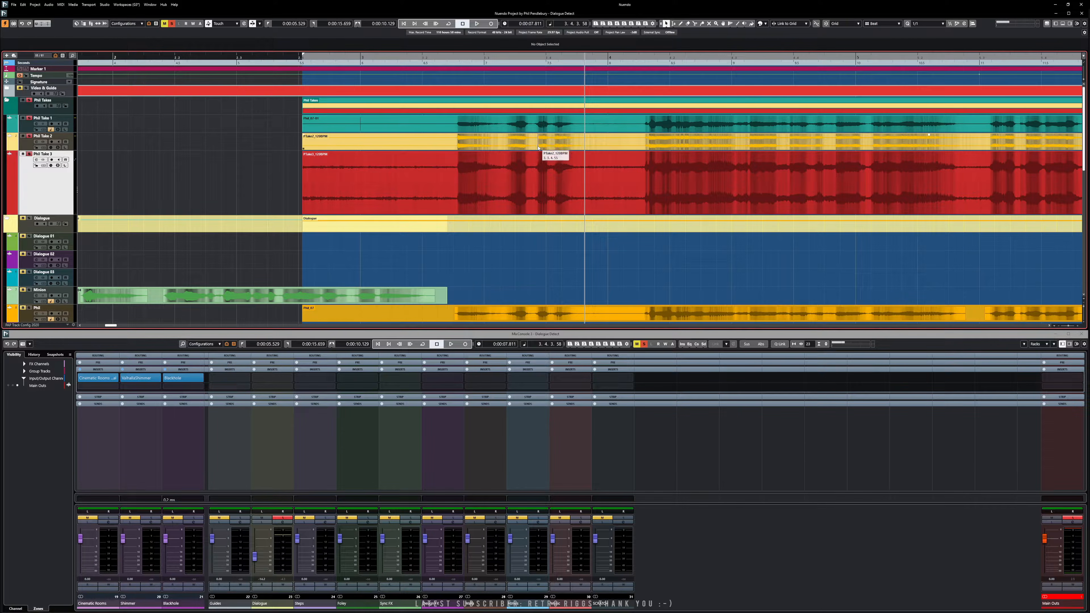
Step: Activate the Time Warp tool in Free Warp mode and play the opening phrase of the takes
click(730, 24)
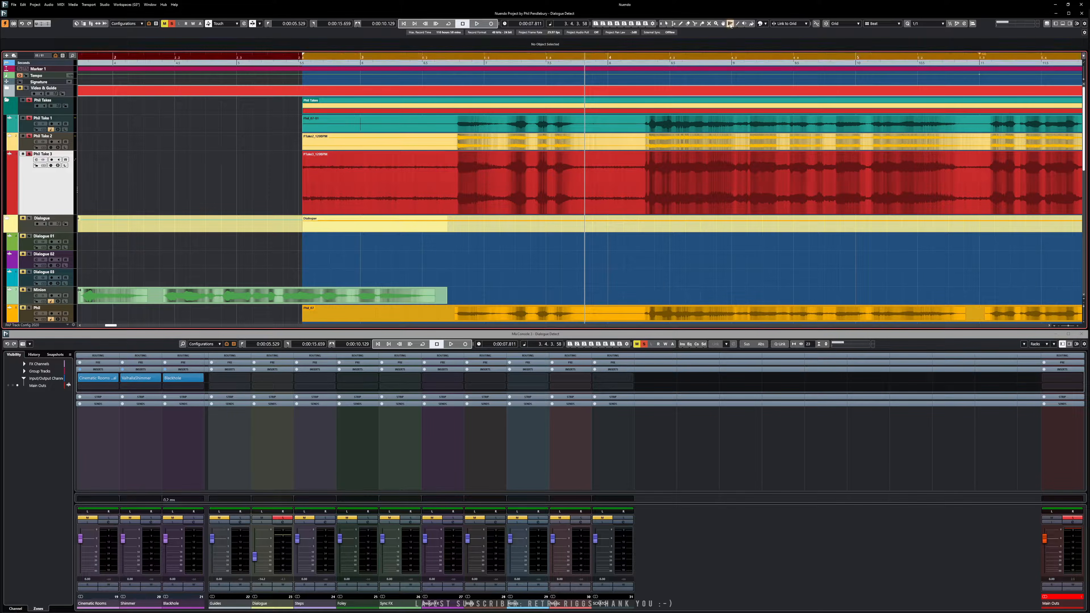
click(731, 25)
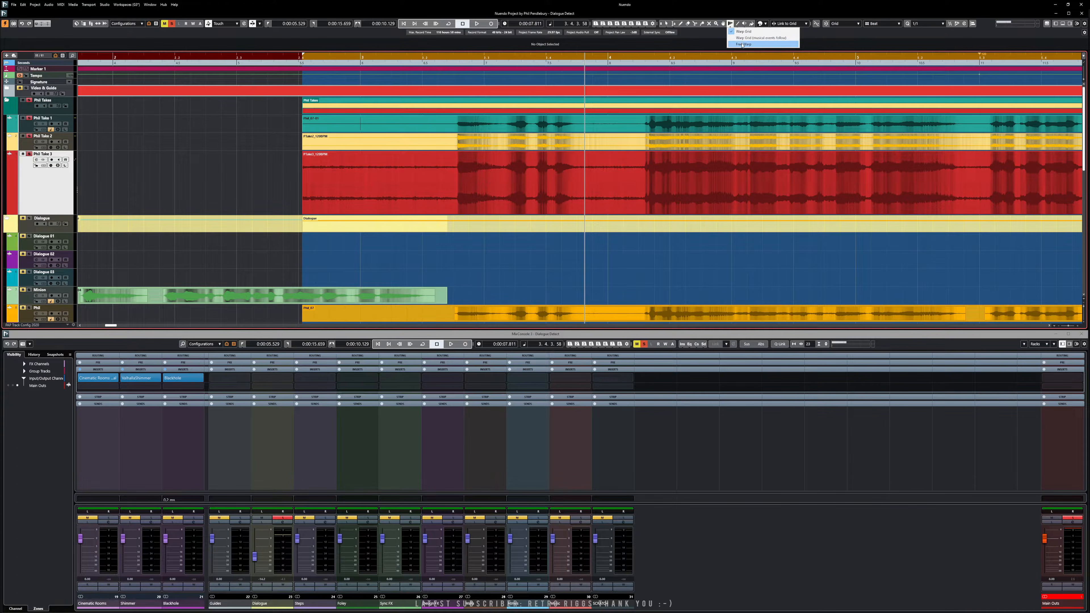
click(743, 44)
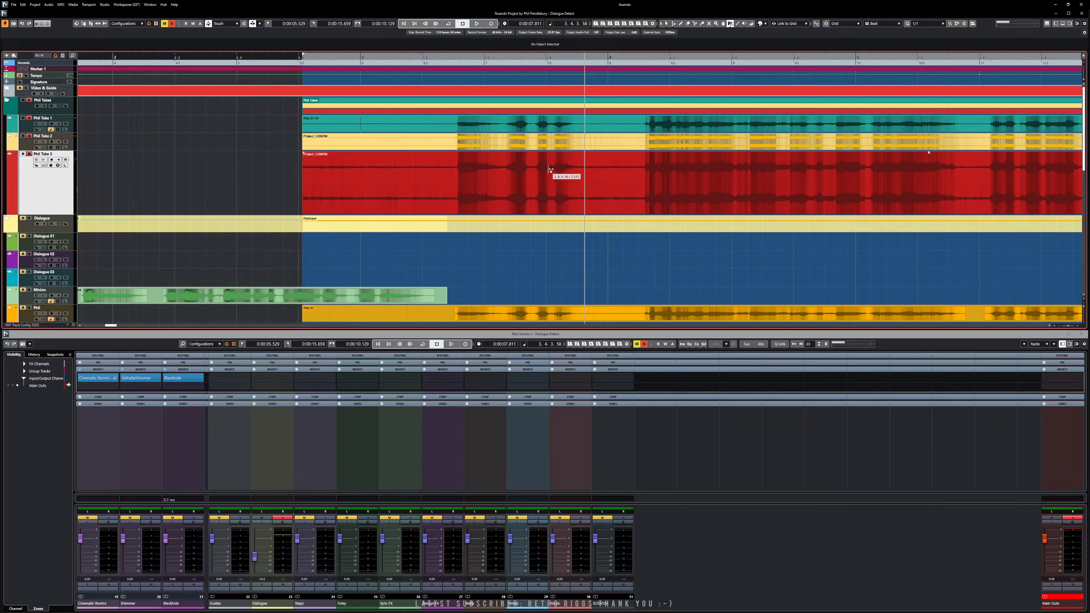
key(KP_Subtract)
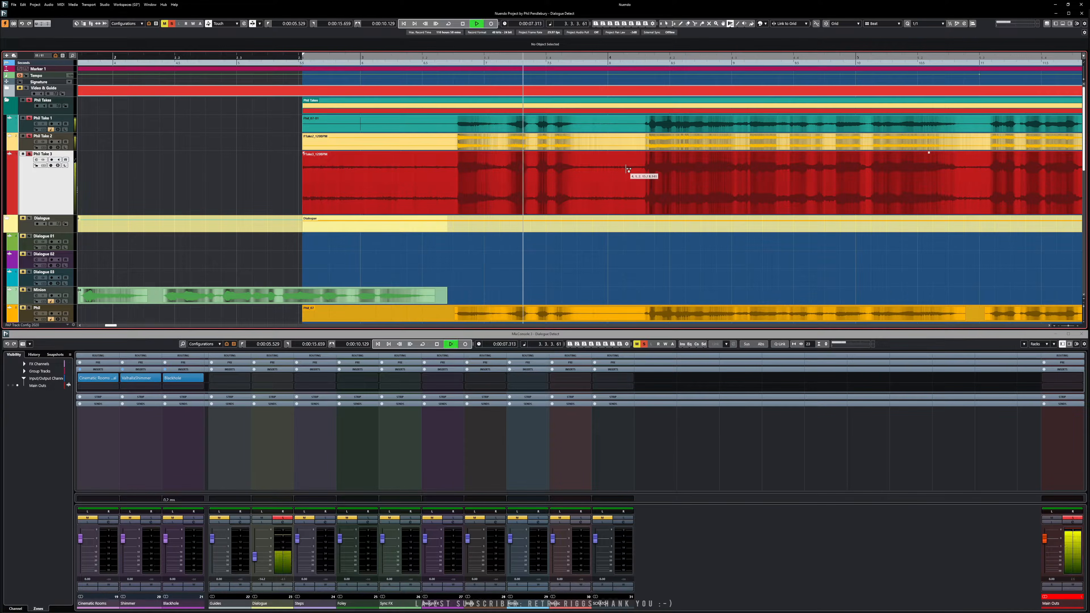
Step: Replay the stacked takes around 0:07 to listen for timing differences in the opening phrase
key(space)
key(space)
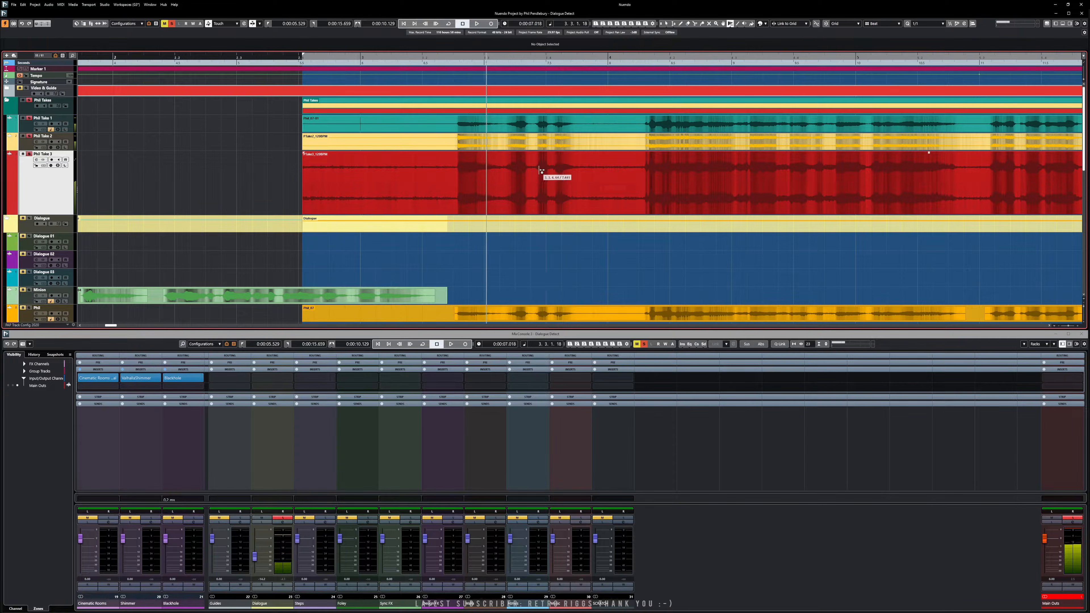
key(space)
key(space)
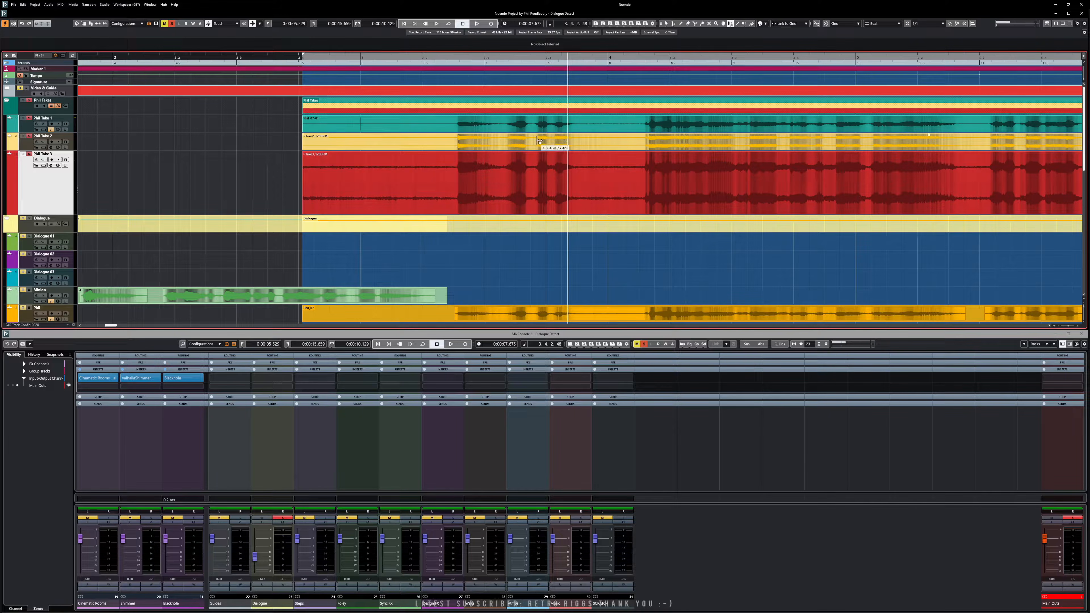
Step: Select the take clips and add Free Warp markers at about 7.38 s and 8.22 s, on either side of the second phrase fragment
scroll(542, 141, up, 4)
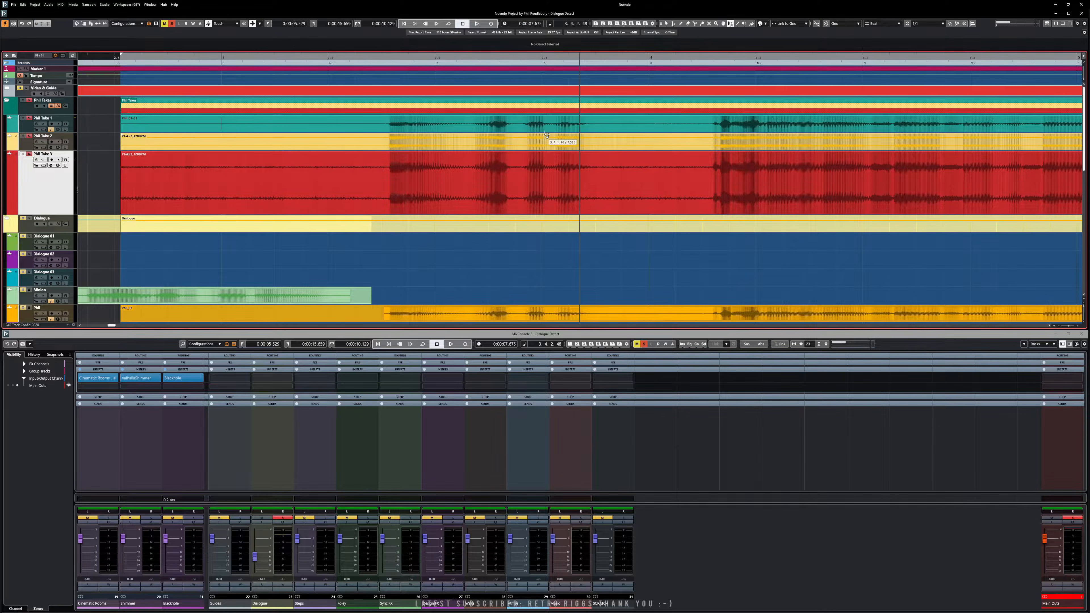
scroll(547, 136, down, 1)
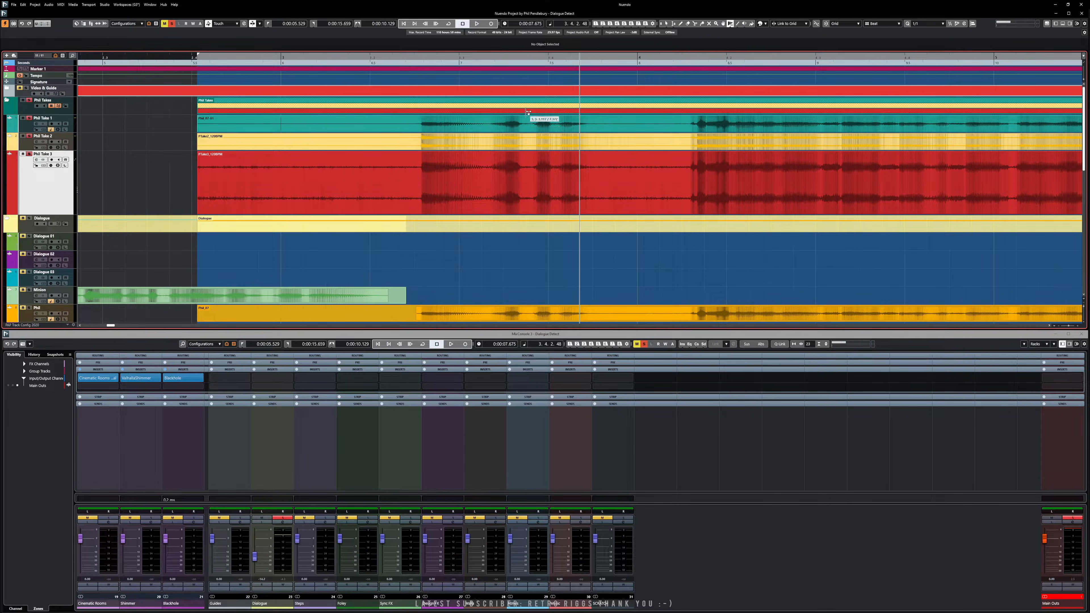
click(528, 122)
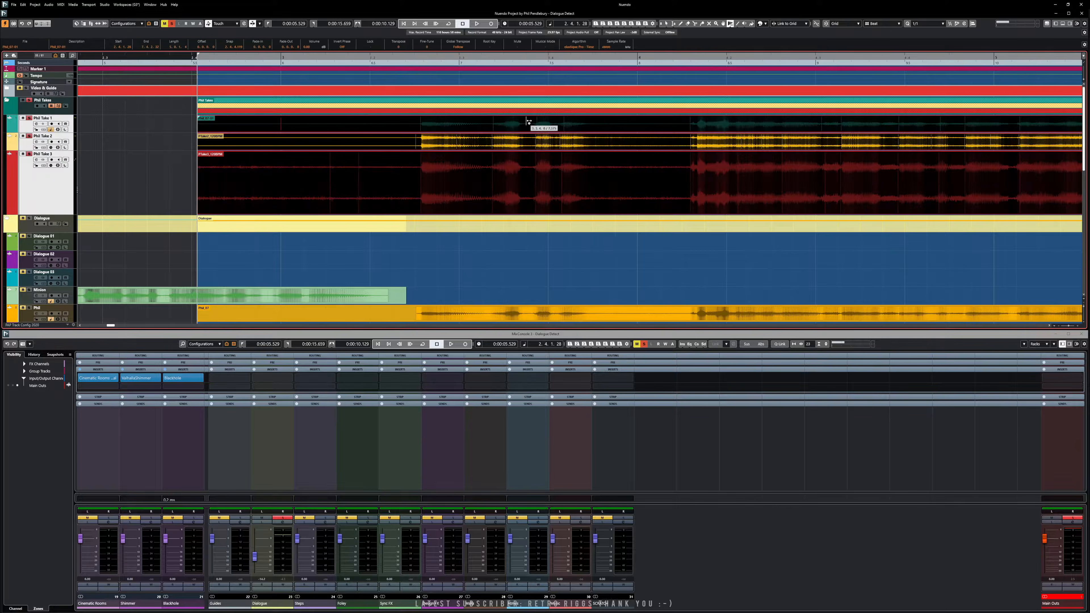
click(526, 125)
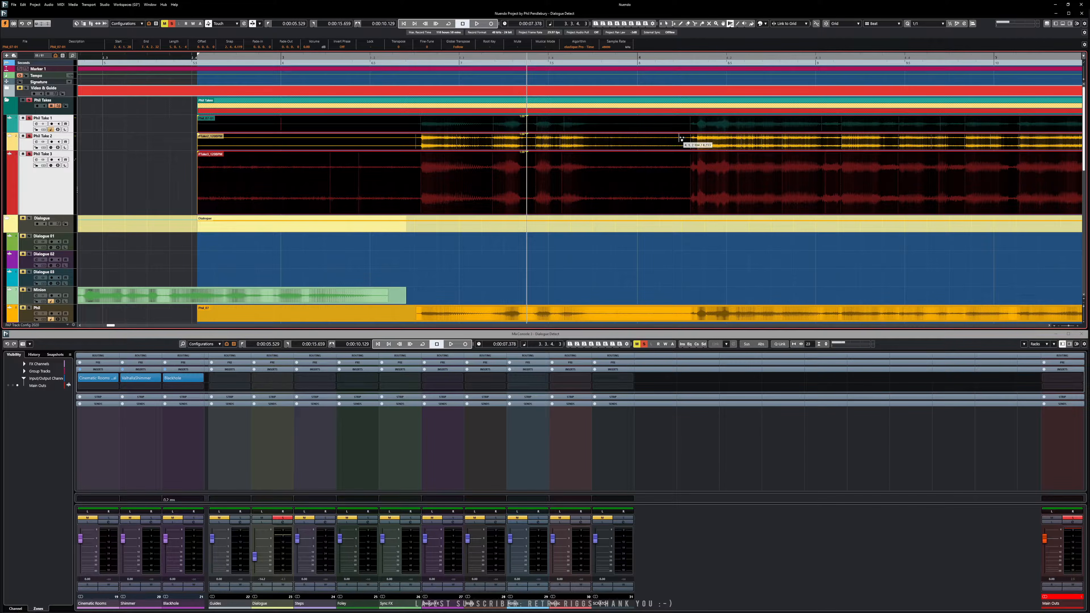
click(677, 127)
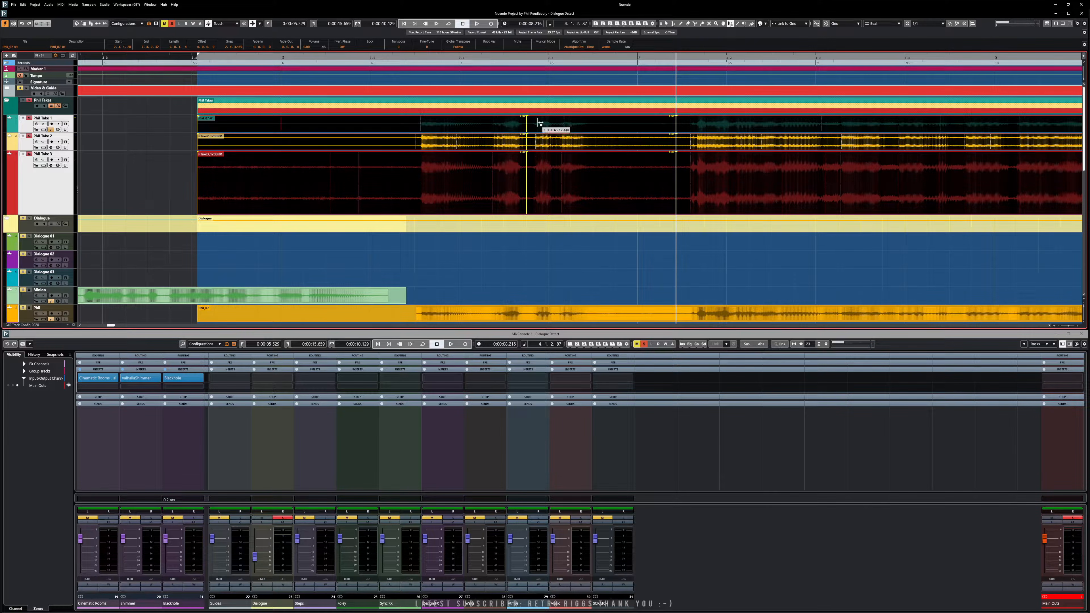
Step: Add a warp marker between the two existing ones, pull it slightly later, and play the stretched phrase
click(559, 125)
drag(565, 126, 573, 127)
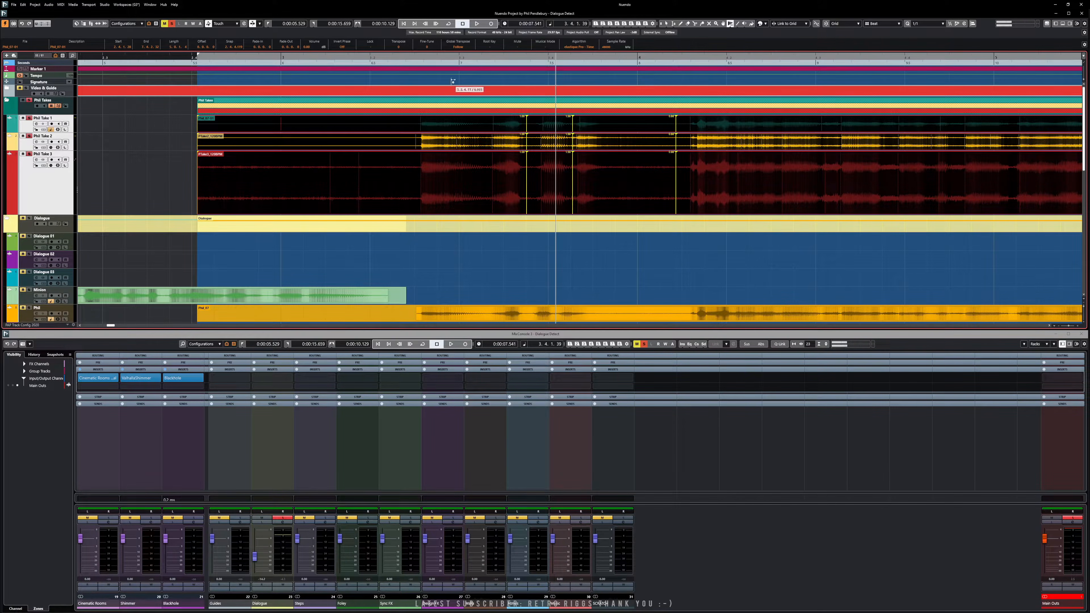
click(397, 61)
key(space)
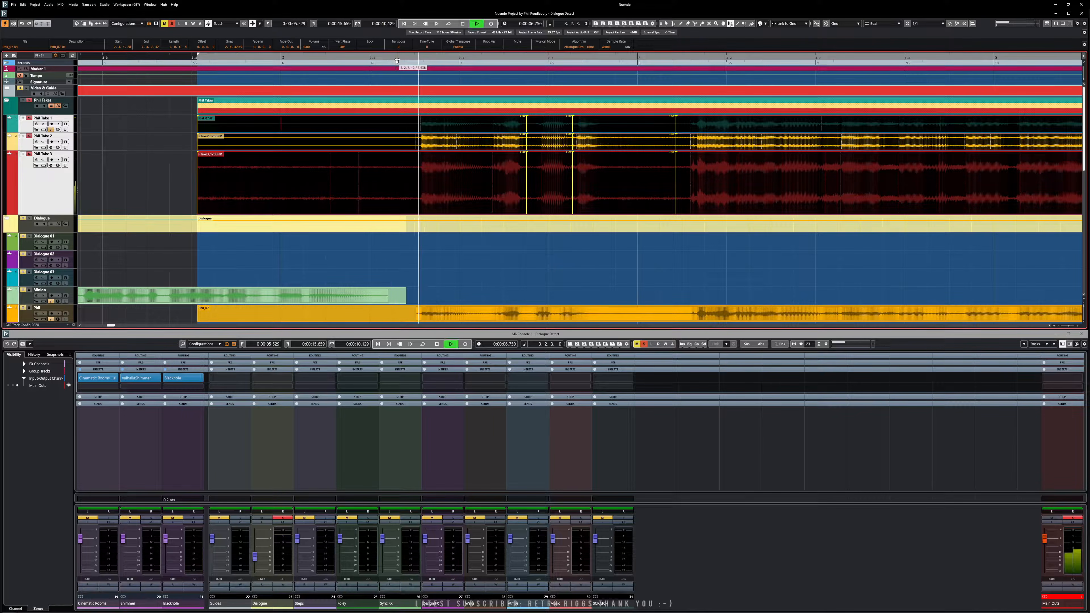
key(space)
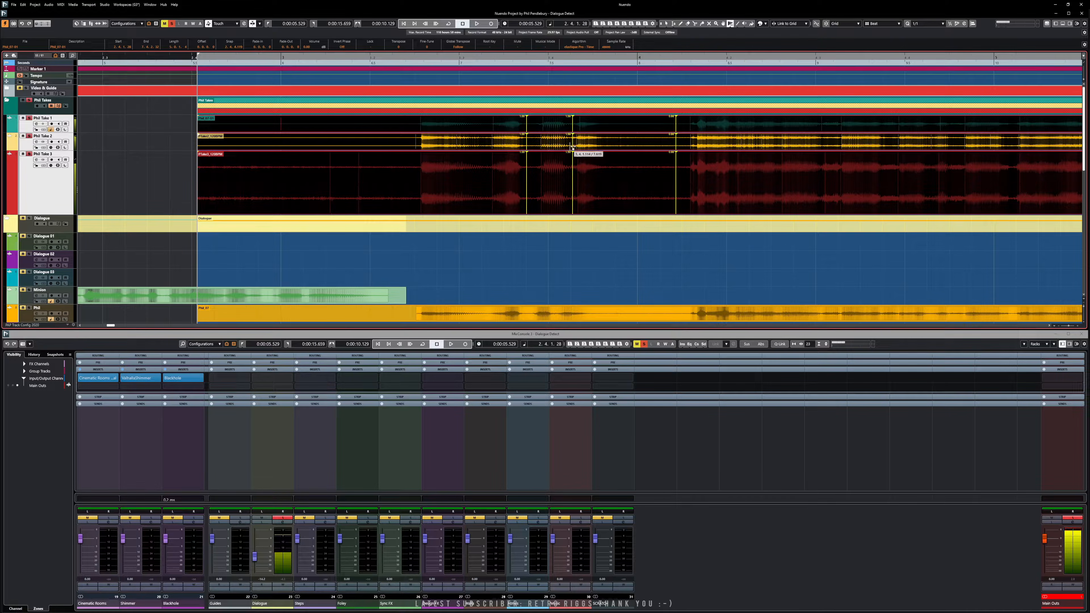
Step: Pull the middle warp marker earlier to about 7.57 s, add another marker just after the phrase, and play the result
mouse_move(573, 149)
mouse_down()
mouse_move(563, 147)
mouse_move(609, 124)
mouse_move(564, 125)
mouse_up()
click(563, 124)
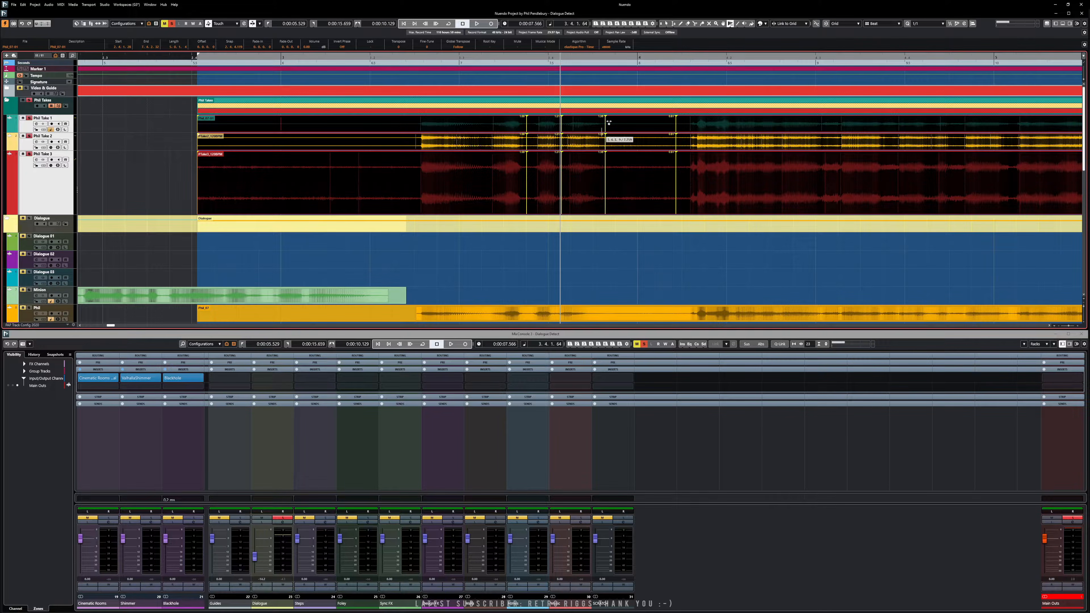
click(507, 61)
key(space)
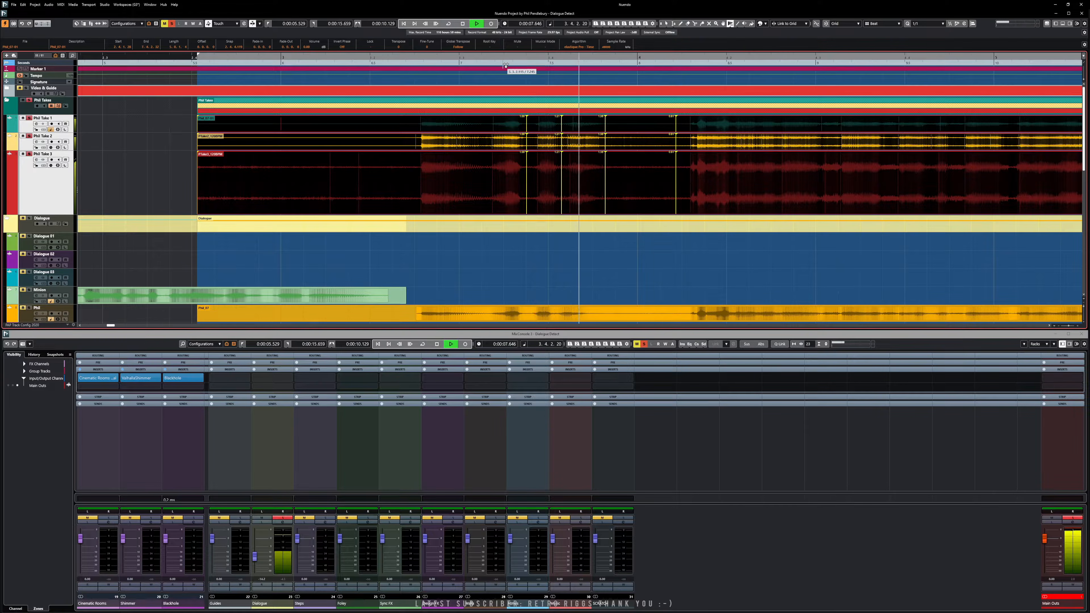
key(space)
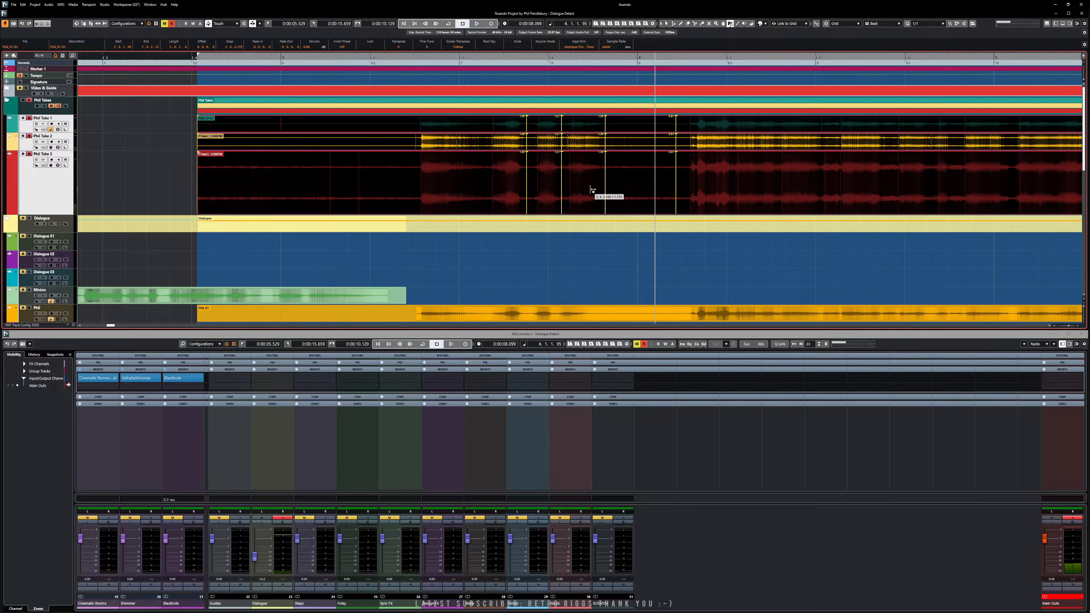
Step: Fine-tune the position of the warp marker inside the phrase at close range and play the adjusted takes
drag(561, 144, 560, 145)
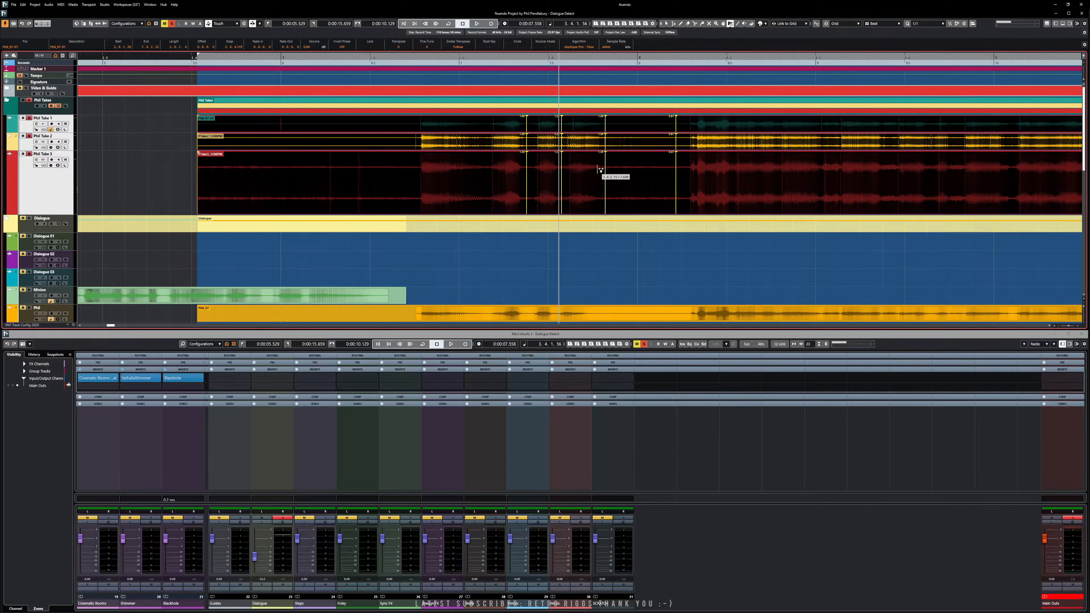
key(h)
key(h)
key(h)
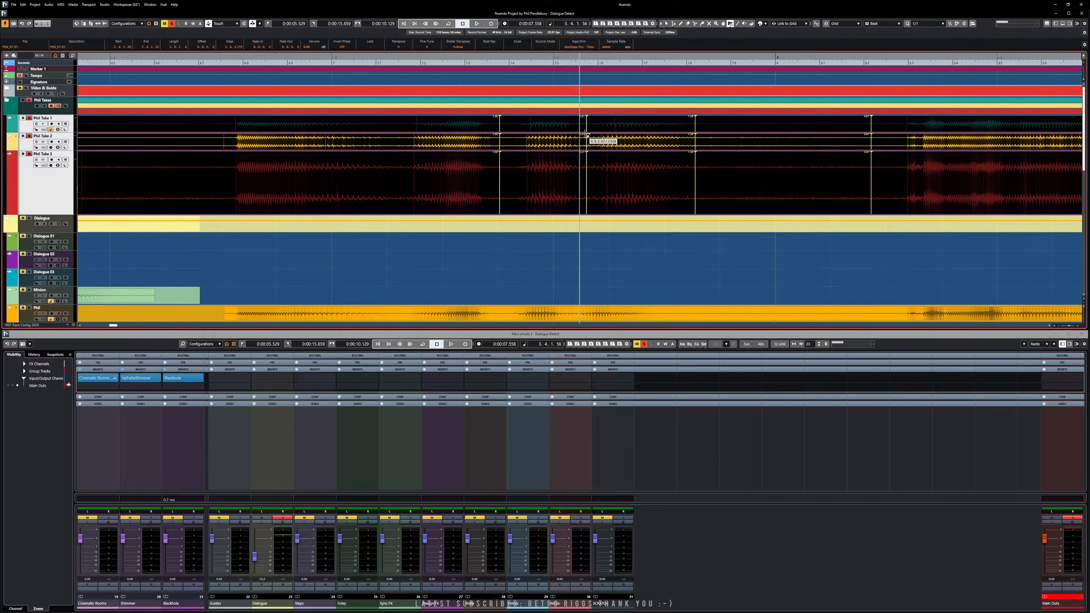
mouse_move(587, 134)
mouse_down()
mouse_move(599, 136)
mouse_move(566, 126)
mouse_up()
click(432, 58)
key(space)
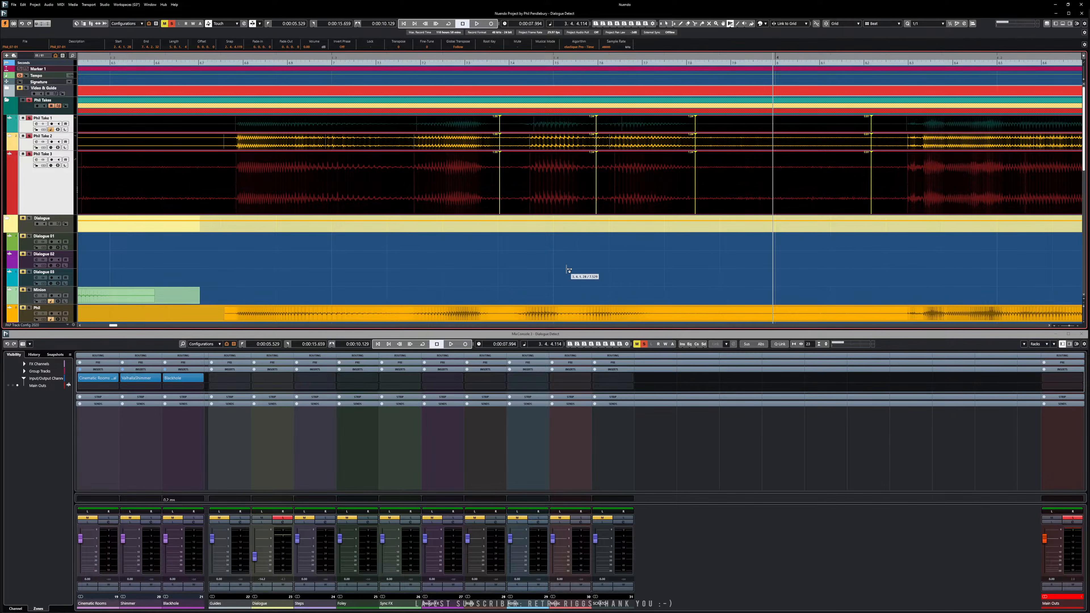
Step: Deselect the warped take clips and switch back to the Object Selection tool
key(g)
key(g)
key(g)
key(g)
key(g)
key(g)
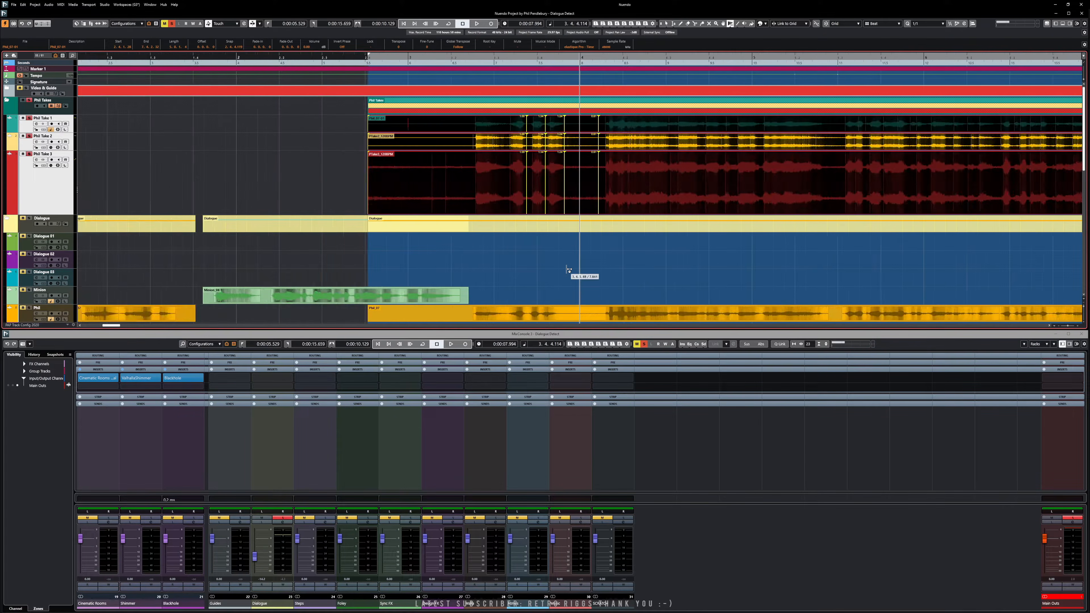
key(g)
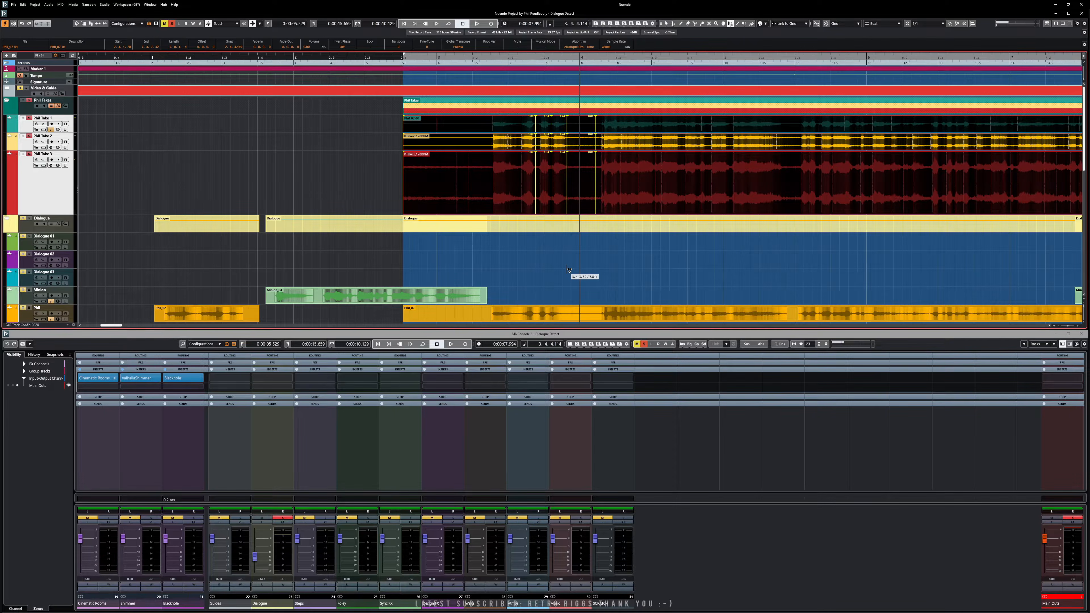
click(569, 270)
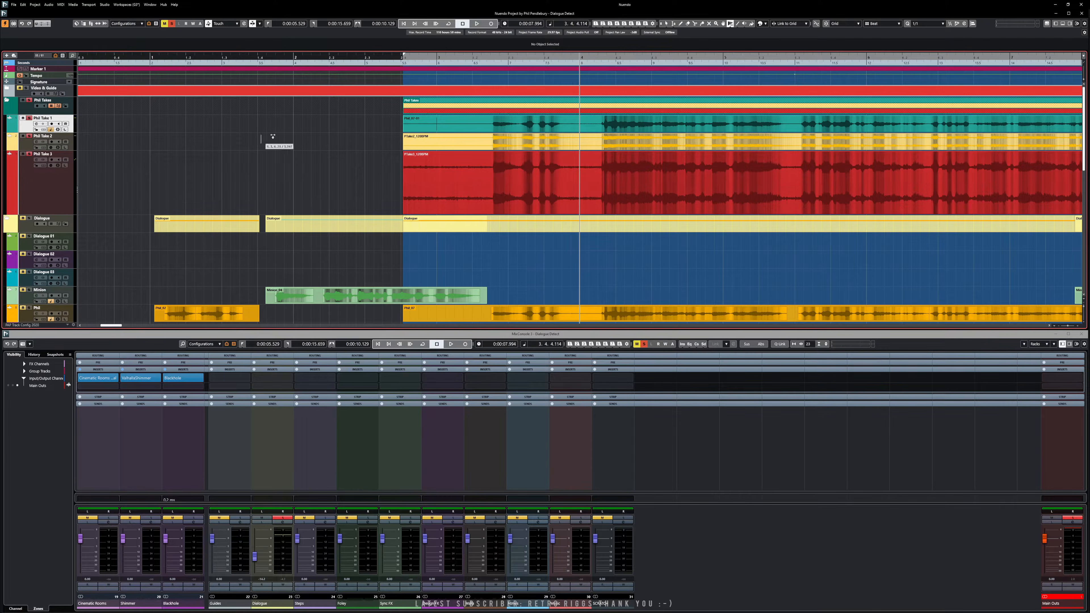
click(667, 25)
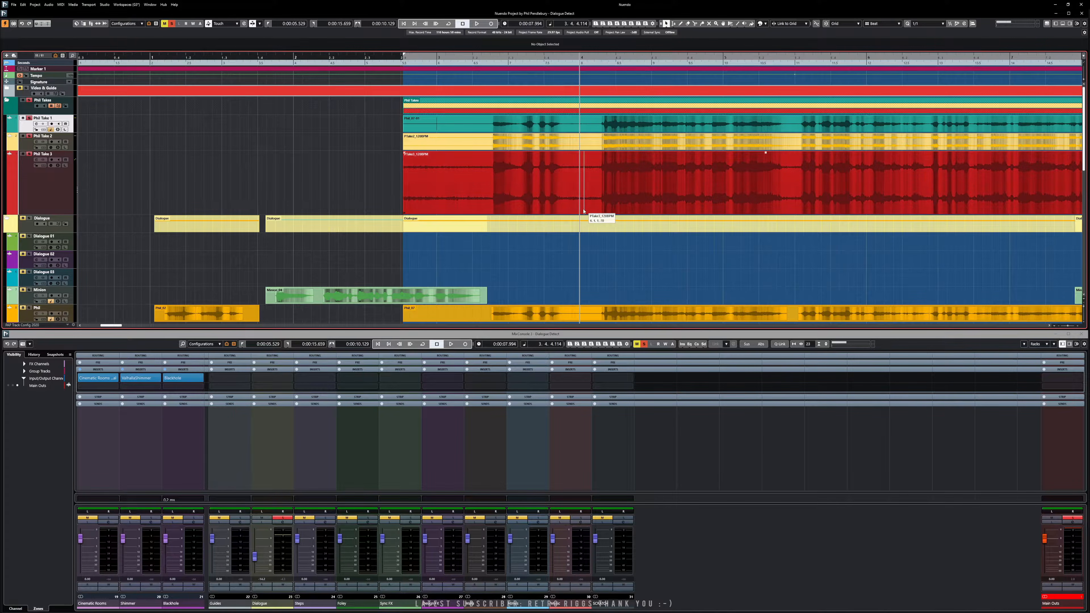
Step: Play the full take section from about 8 s and raise the Dialogue group fader
key(g)
key(g)
key(g)
key(g)
key(g)
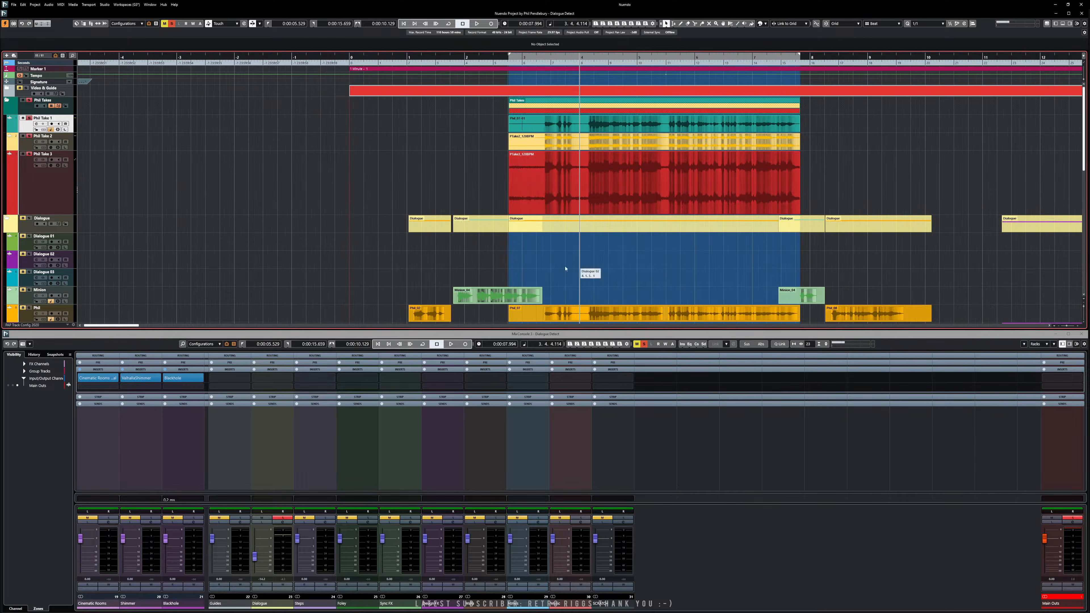
drag(124, 326, 130, 328)
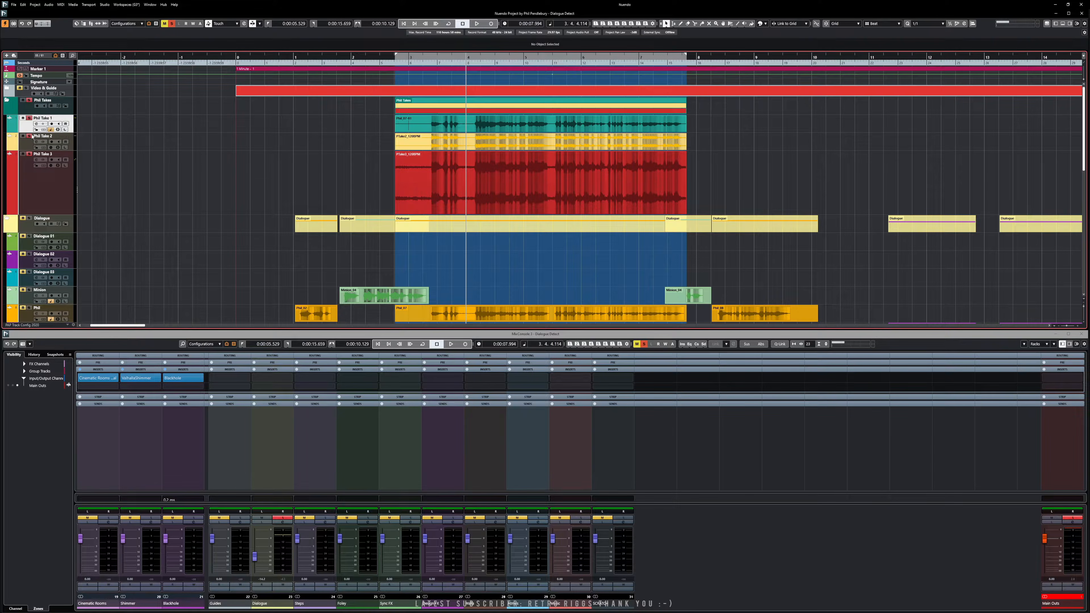
key(space)
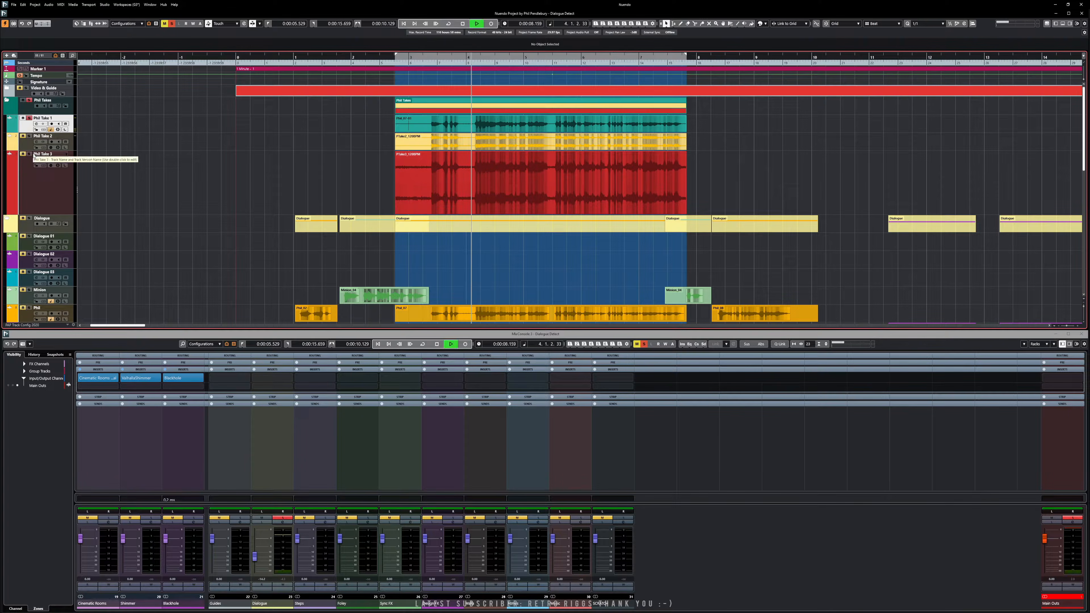
key(space)
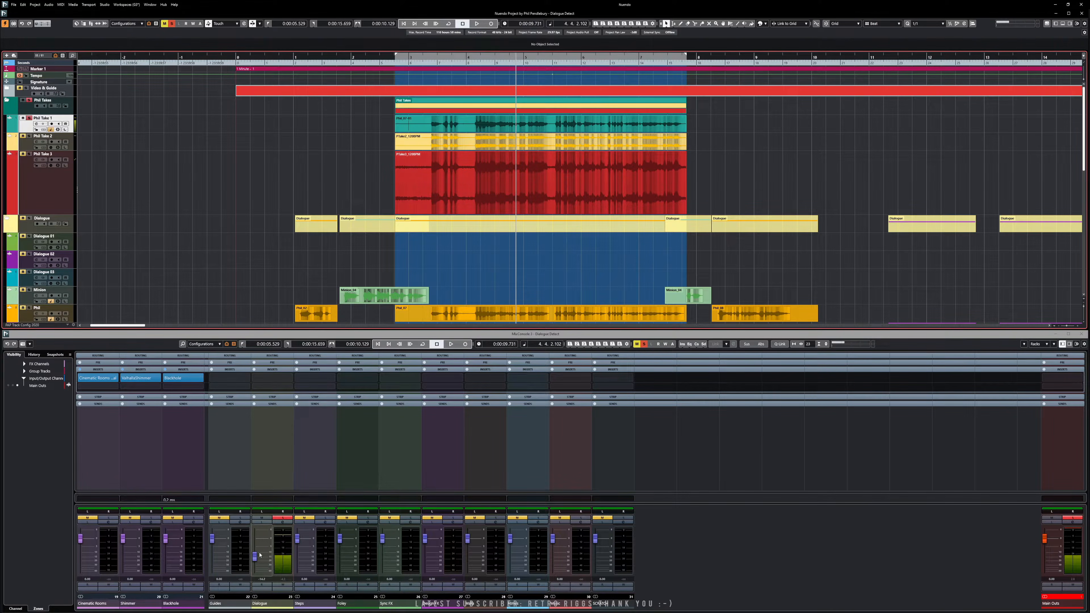
drag(256, 556, 260, 542)
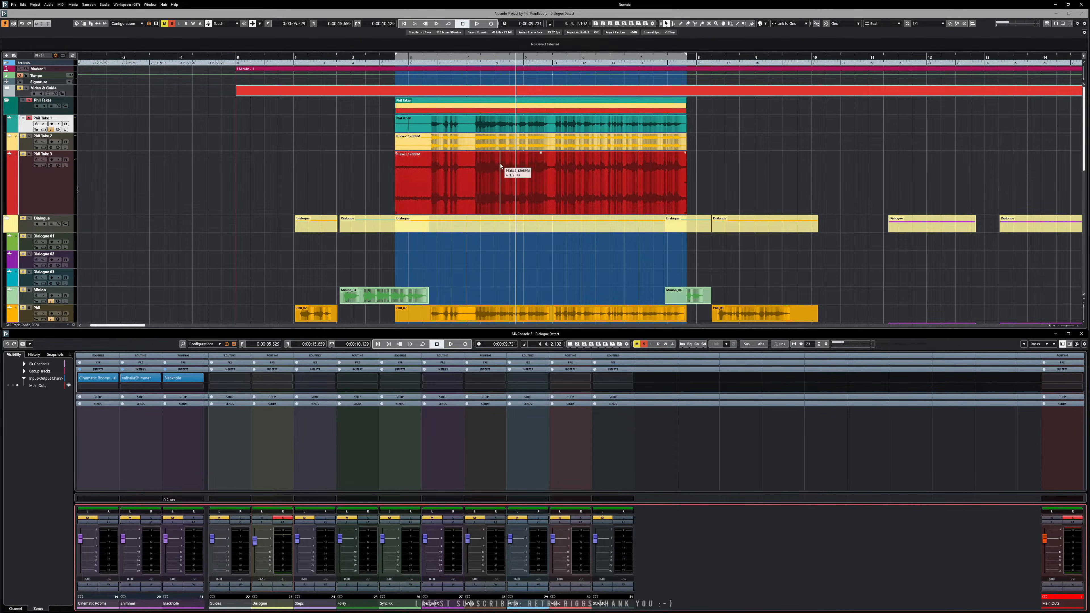
Step: Offset the Take 2 and Take 3 clips slightly later, to start at about 5.6 s, and play the layered takes
click(473, 144)
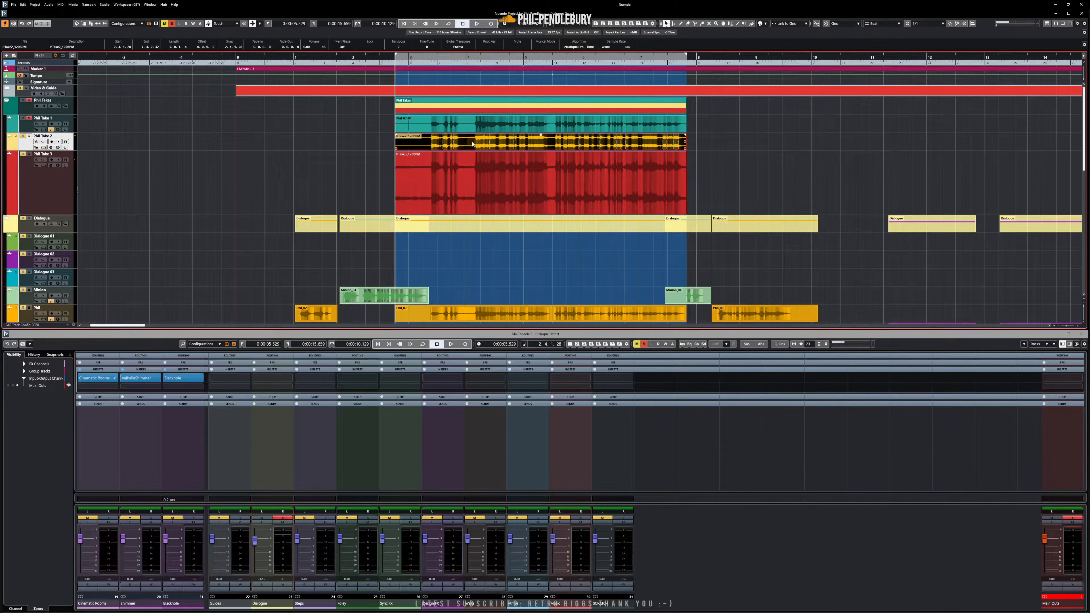
drag(475, 144, 476, 144)
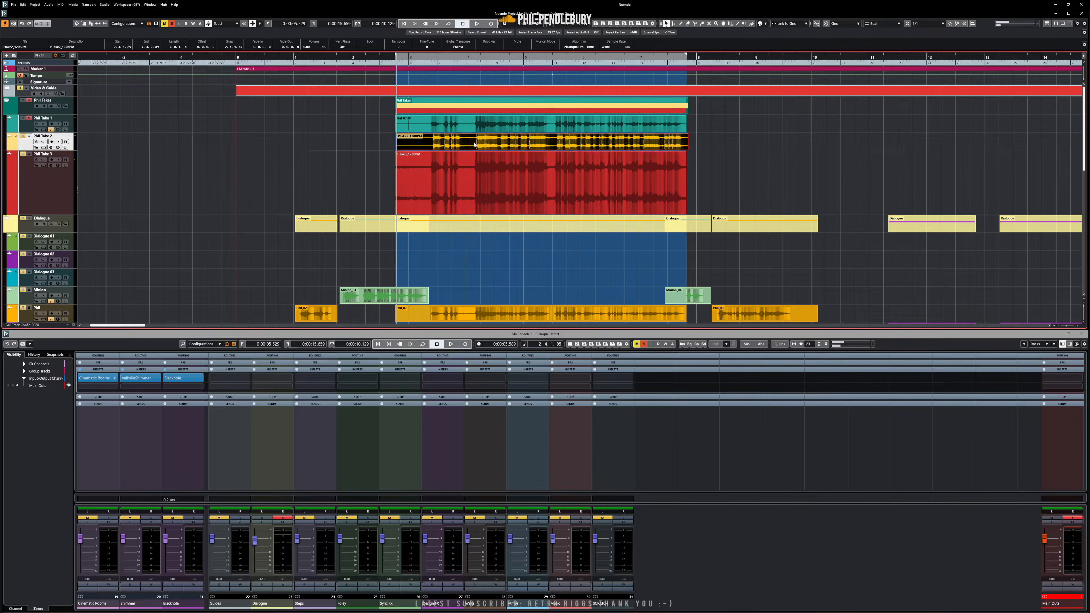
click(461, 174)
drag(462, 174, 464, 175)
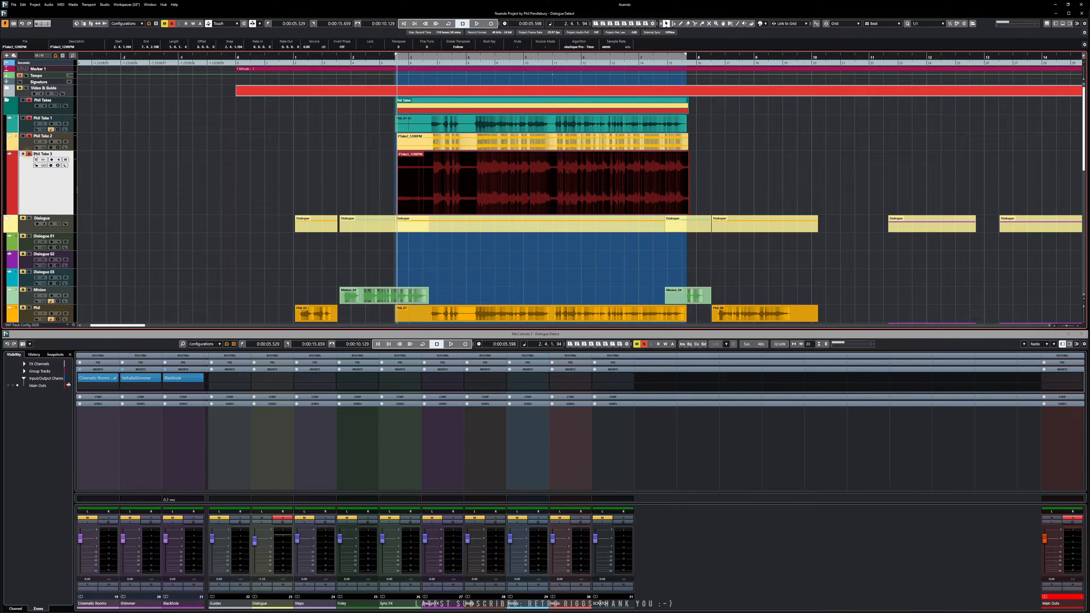
key(space)
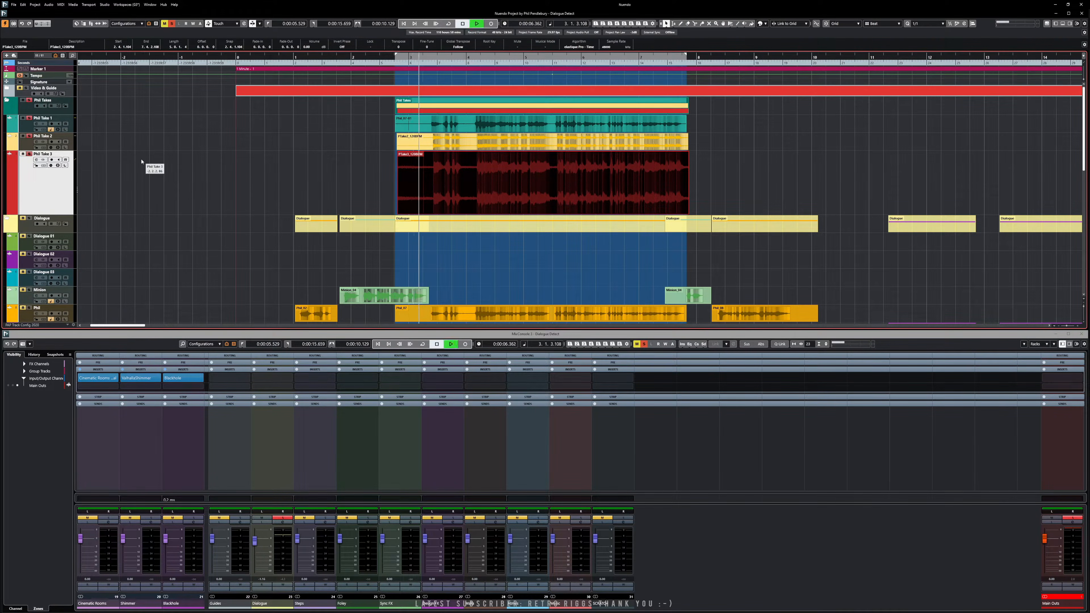
key(space)
Step: In the channel mixer, pan Take 2 left and Take 3 right, and remove the Butch Vig insert from Take 1
key(F3)
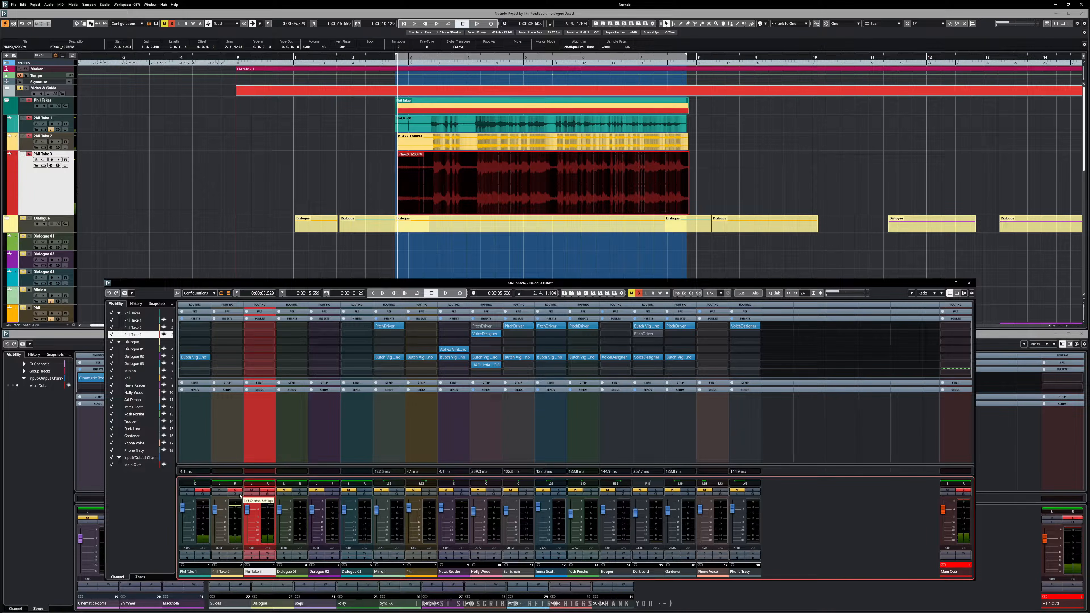
drag(236, 483, 274, 483)
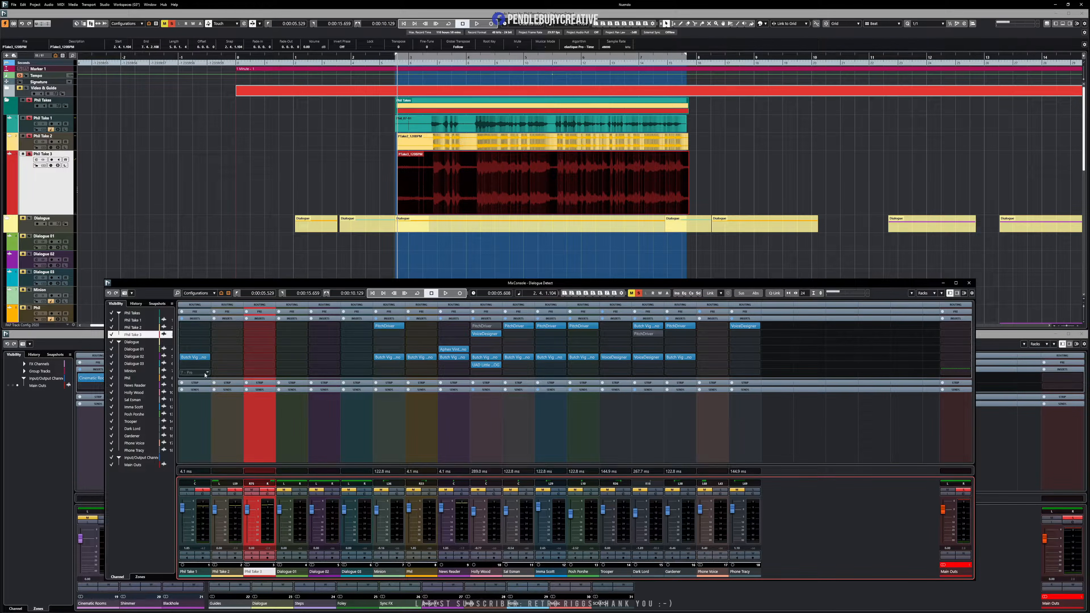
drag(194, 357, 303, 440)
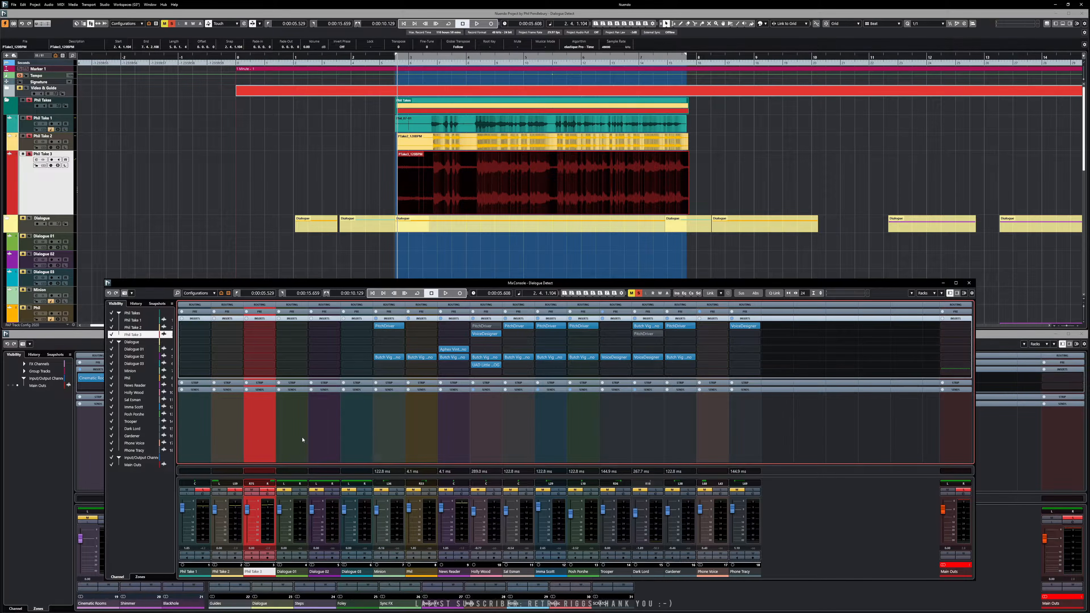
Step: Hide the channel mixer and play the takes to hear the stereo spread
key(F3)
key(space)
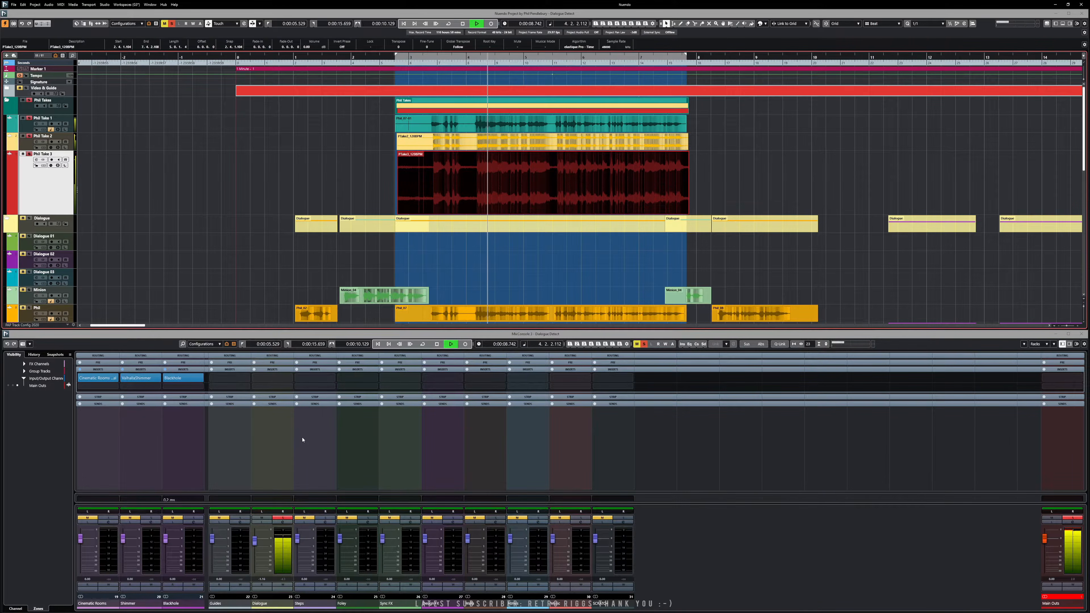
key(space)
Step: Lower the Take 2 and Take 3 faders in the channel mixer and play the layered takes to check the balance
key(F3)
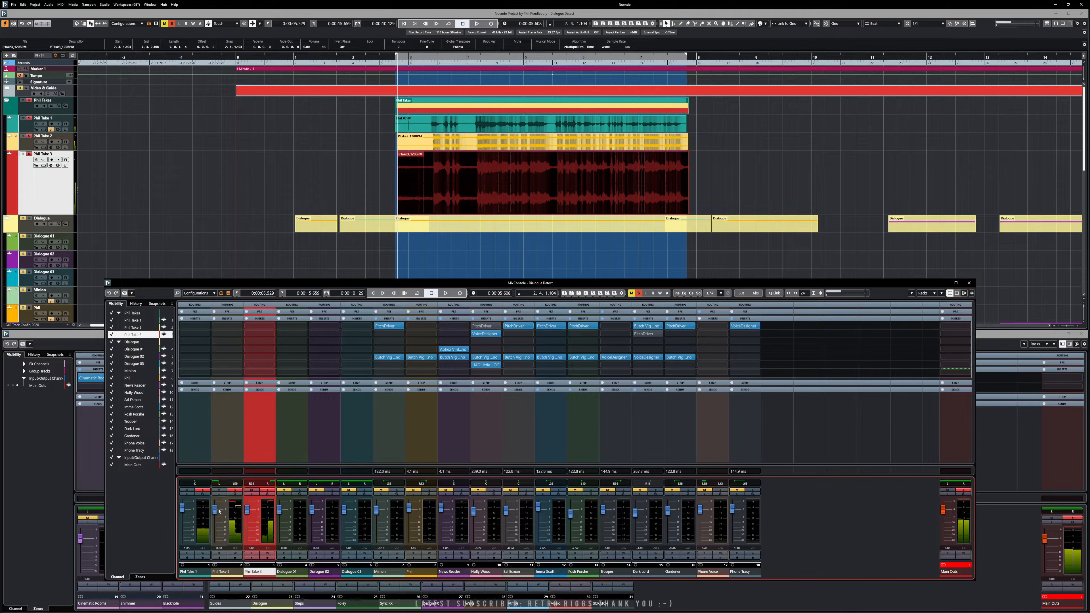
drag(216, 515, 217, 518)
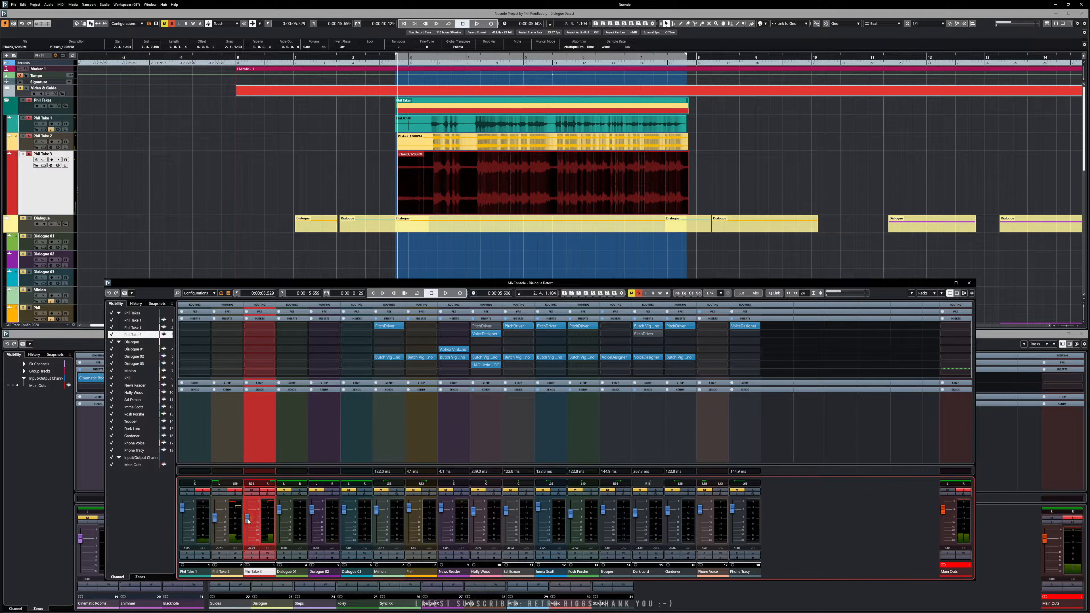
key(space)
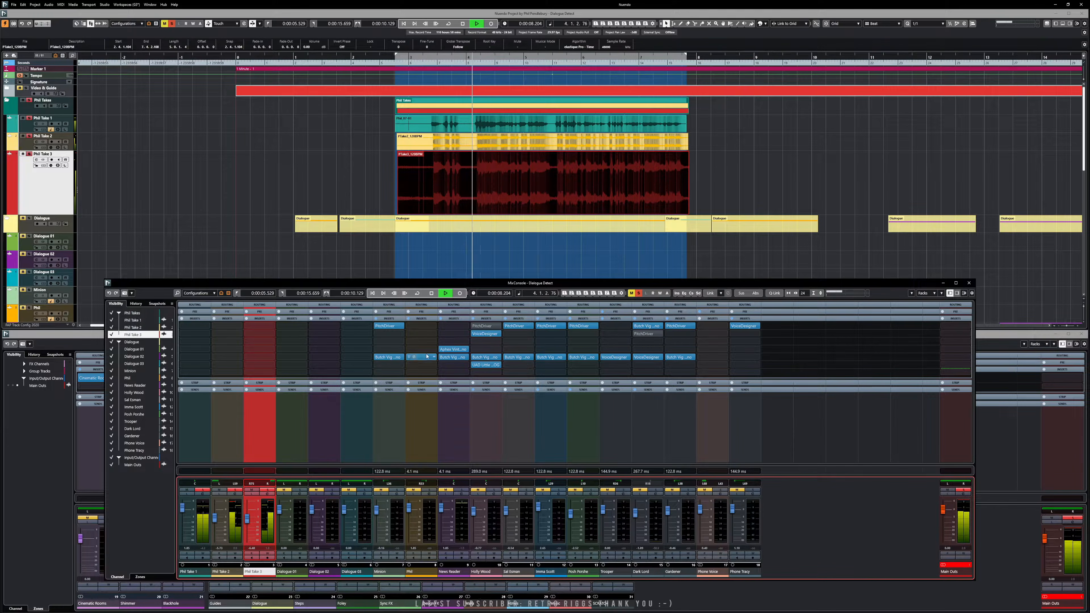
click(454, 248)
key(space)
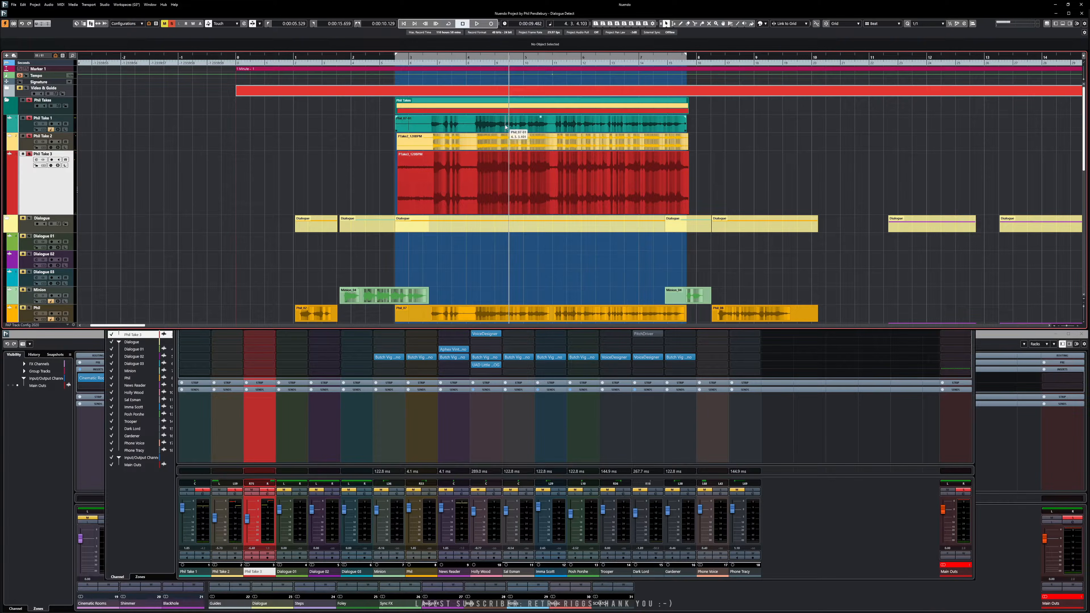
click(507, 136)
click(507, 121)
click(508, 141)
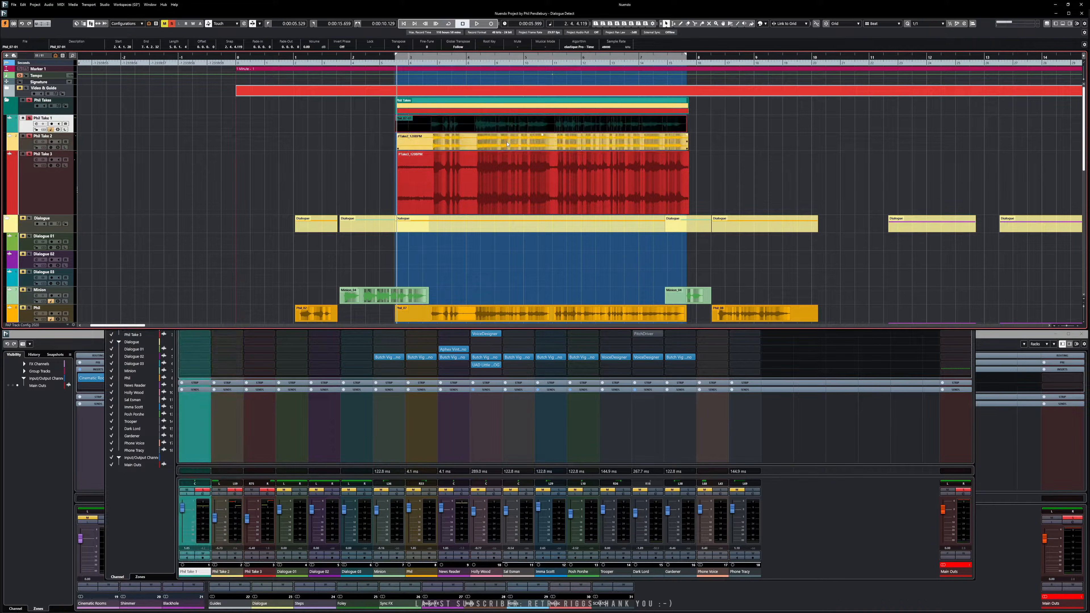
click(508, 126)
click(506, 180)
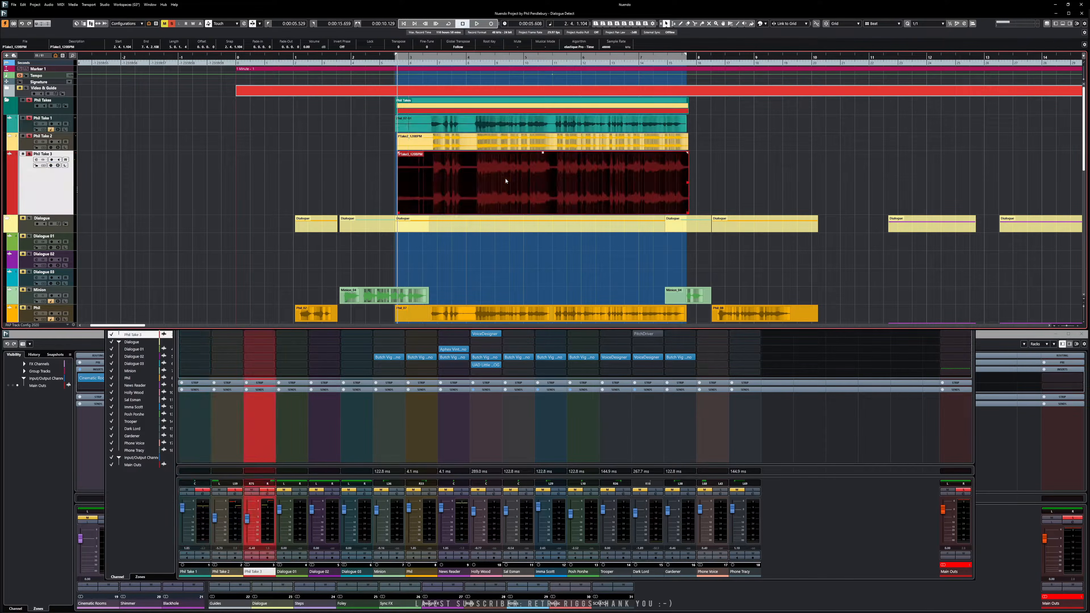
click(508, 125)
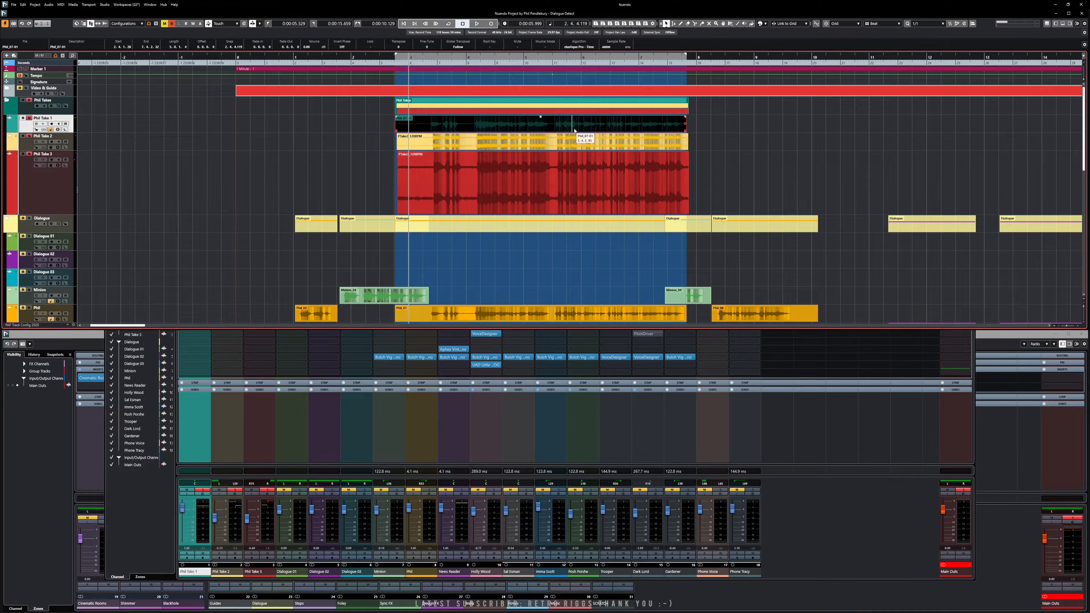
click(380, 153)
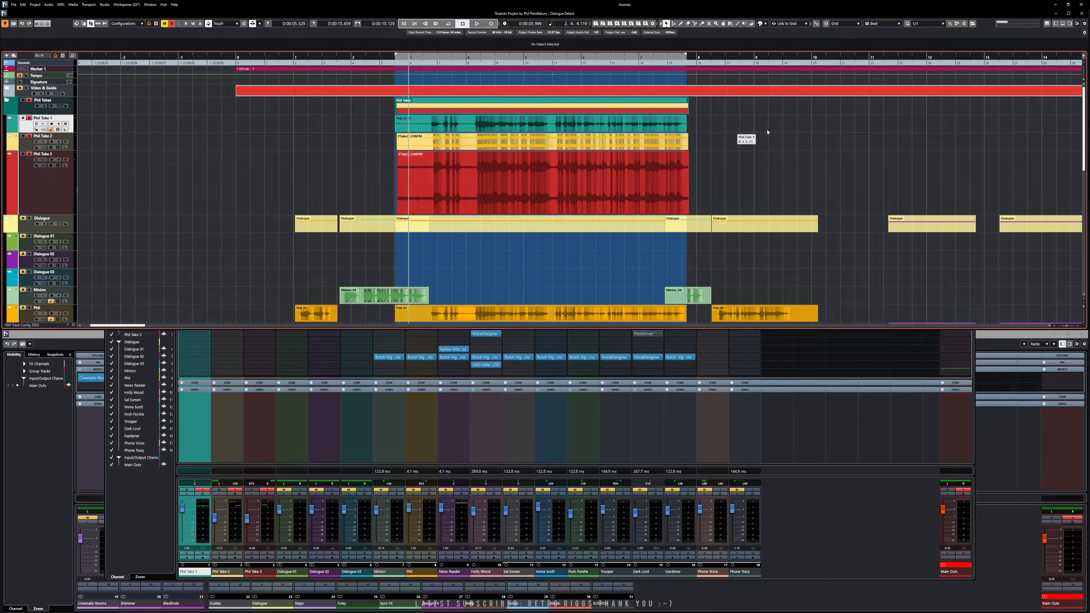
Step: Open Audio Alignment and set the Take 1 clip as the alignment reference
click(487, 126)
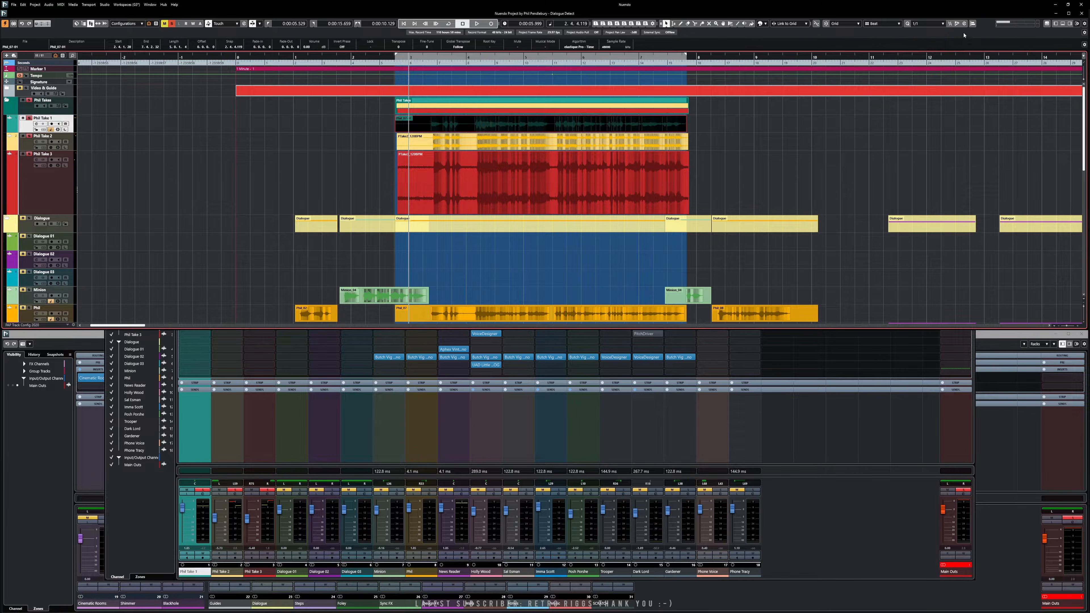
click(972, 24)
drag(511, 265, 542, 241)
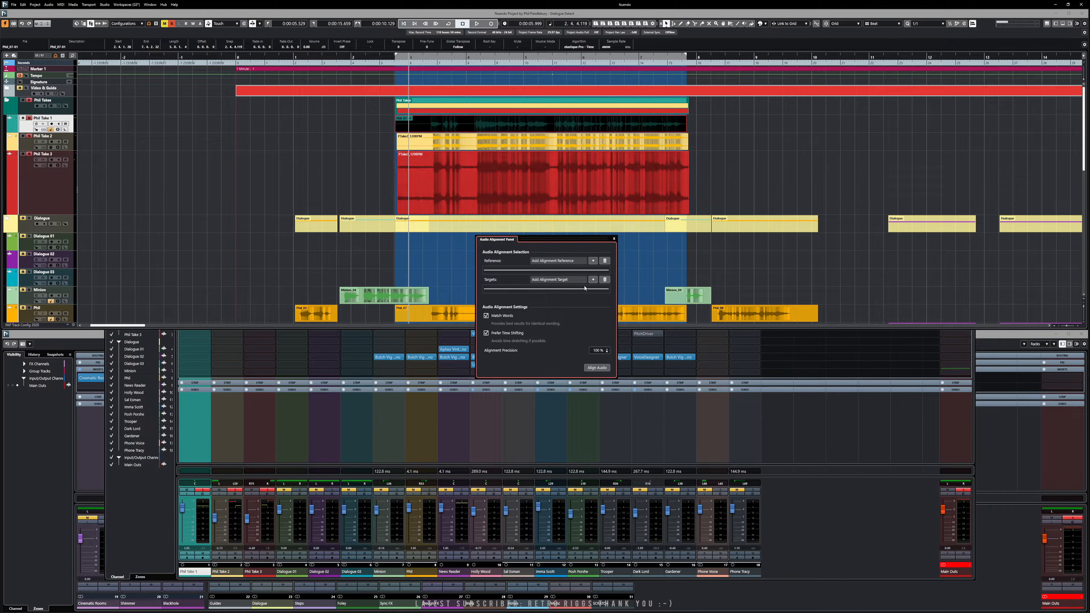
click(593, 261)
Step: Add the Take 2 and Take 3 clips as alignment targets, align them to the reference, and close the Audio Alignment Panel
click(479, 146)
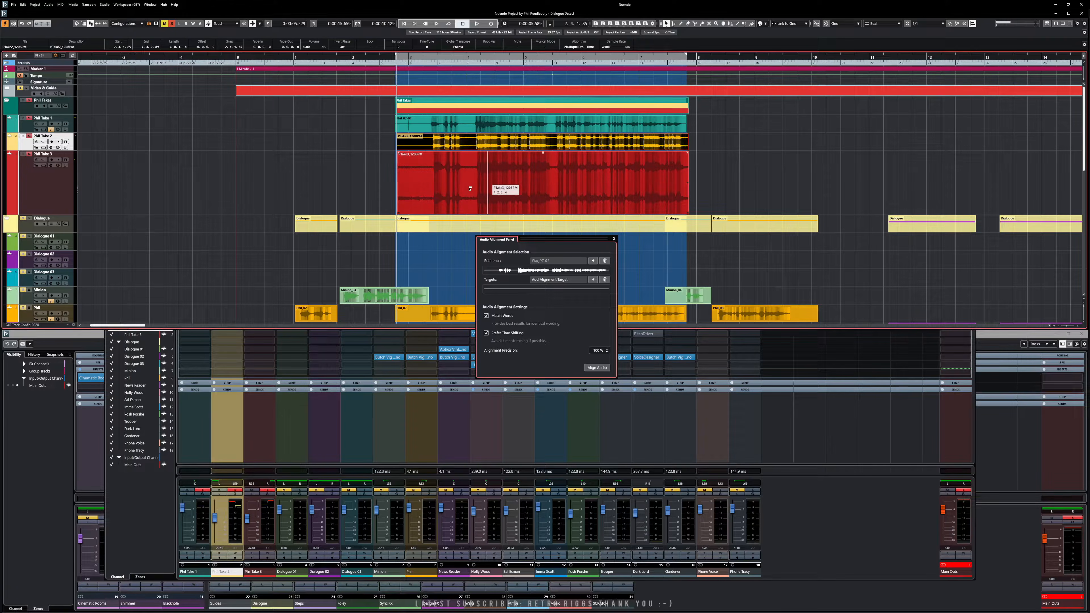
click(489, 187)
drag(380, 141, 764, 210)
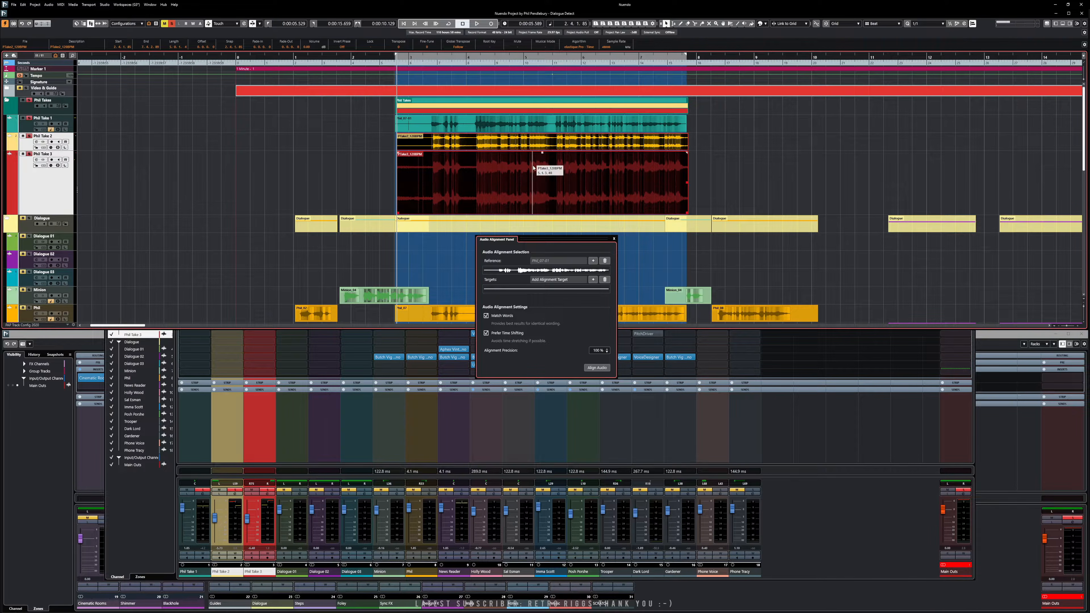
click(593, 280)
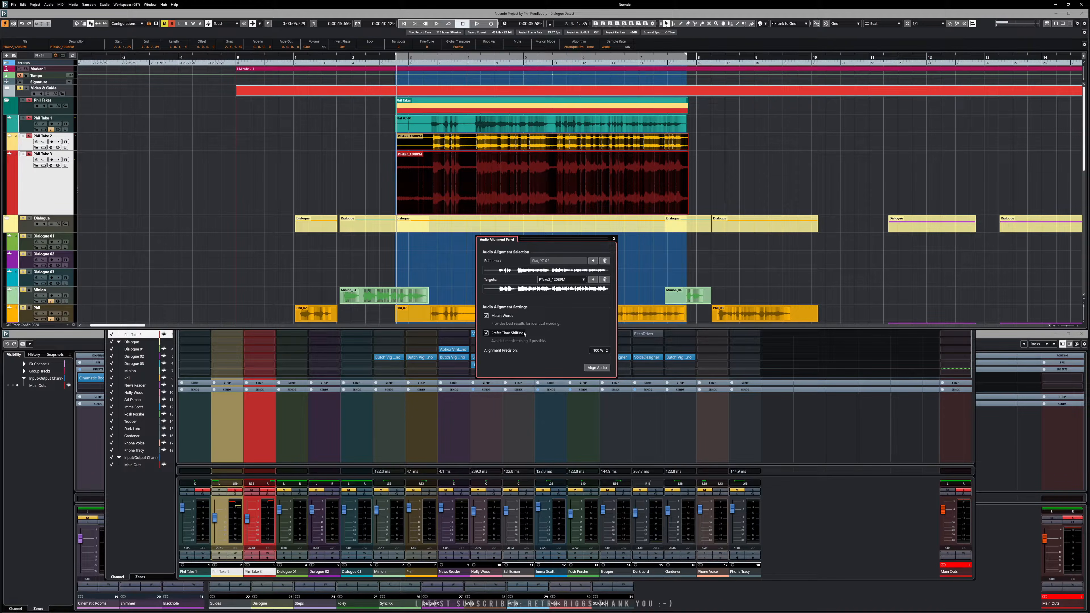
click(594, 368)
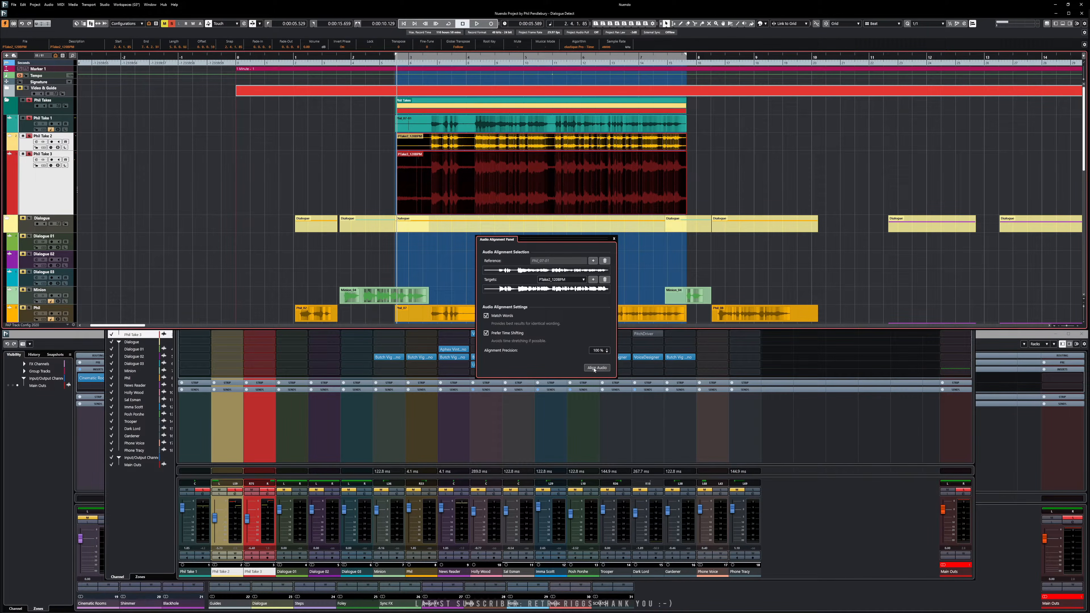
click(614, 240)
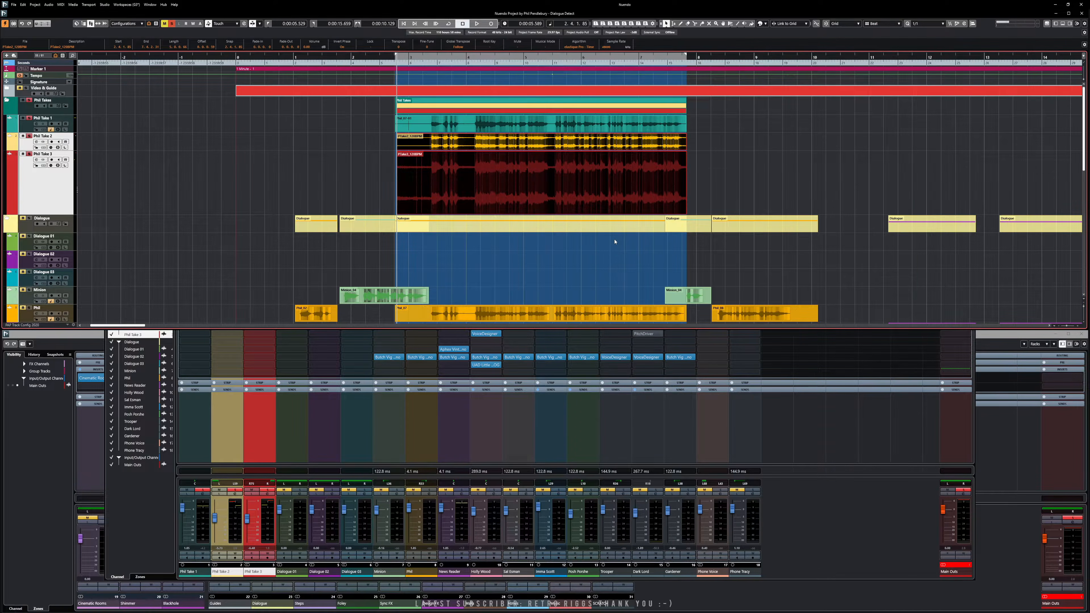
Step: Play the three aligned takes together to check their timing
key(h)
key(h)
key(h)
key(space)
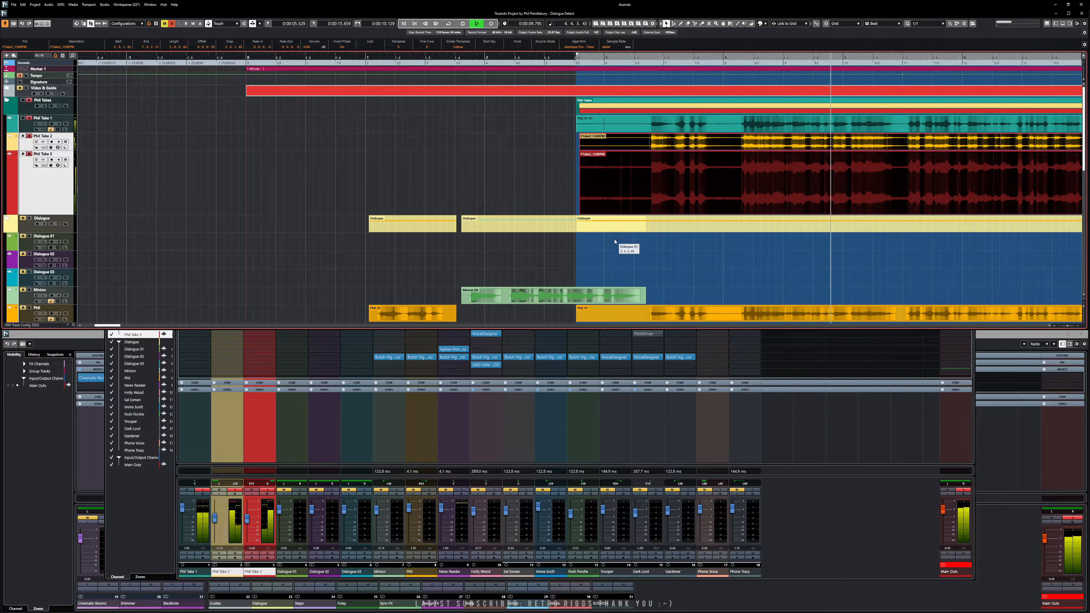
key(space)
Step: Compare the aligned waveforms of the three takes at overview and close-up scale, stopping playback
key(g)
key(g)
key(g)
key(g)
key(g)
key(g)
key(g)
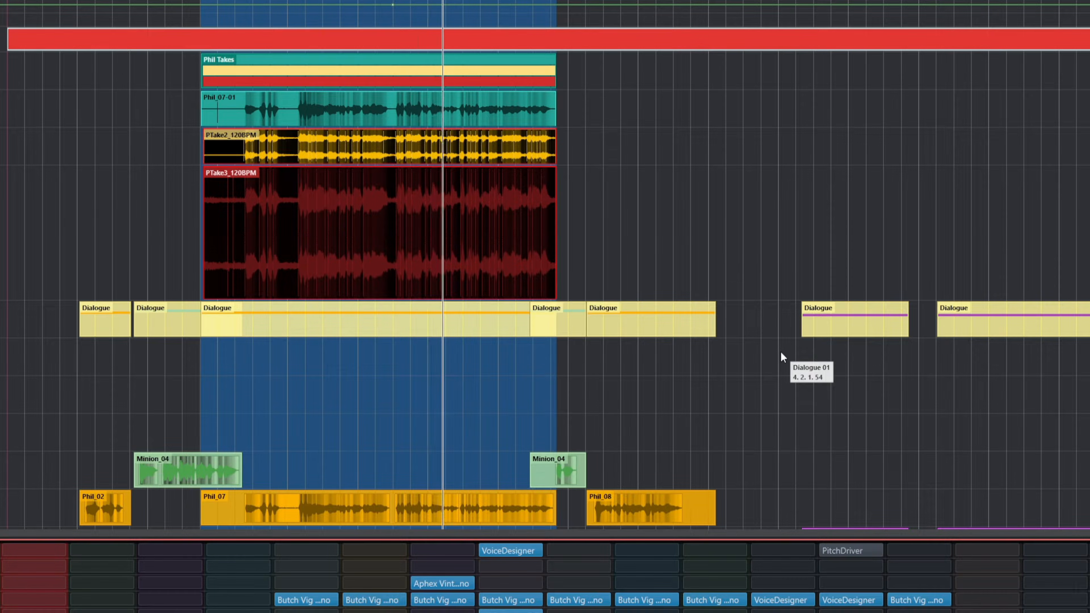
key(space)
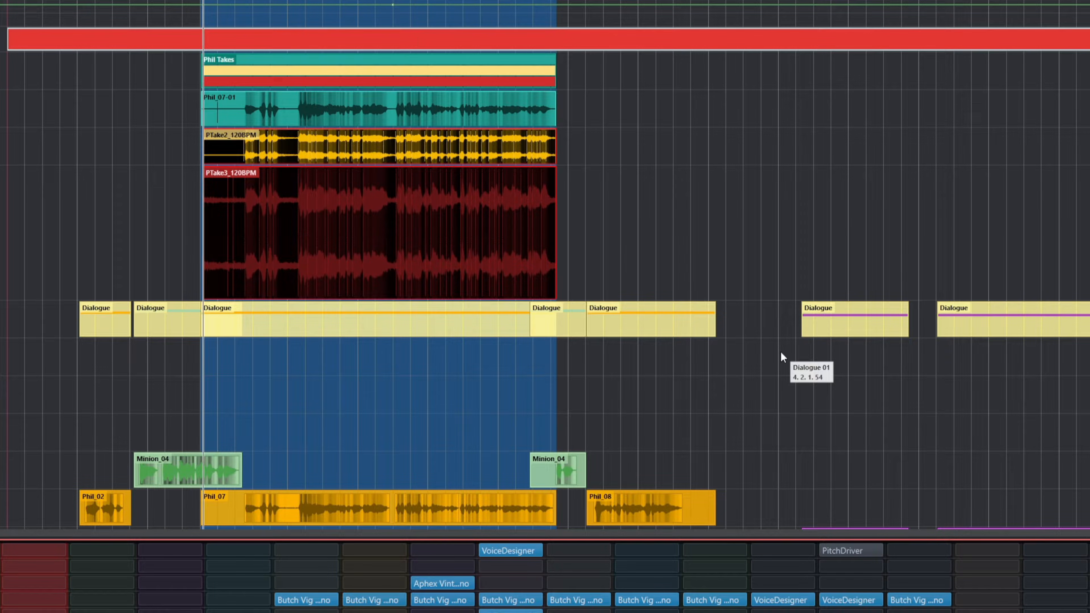
key(e)
key(e)
key(e)
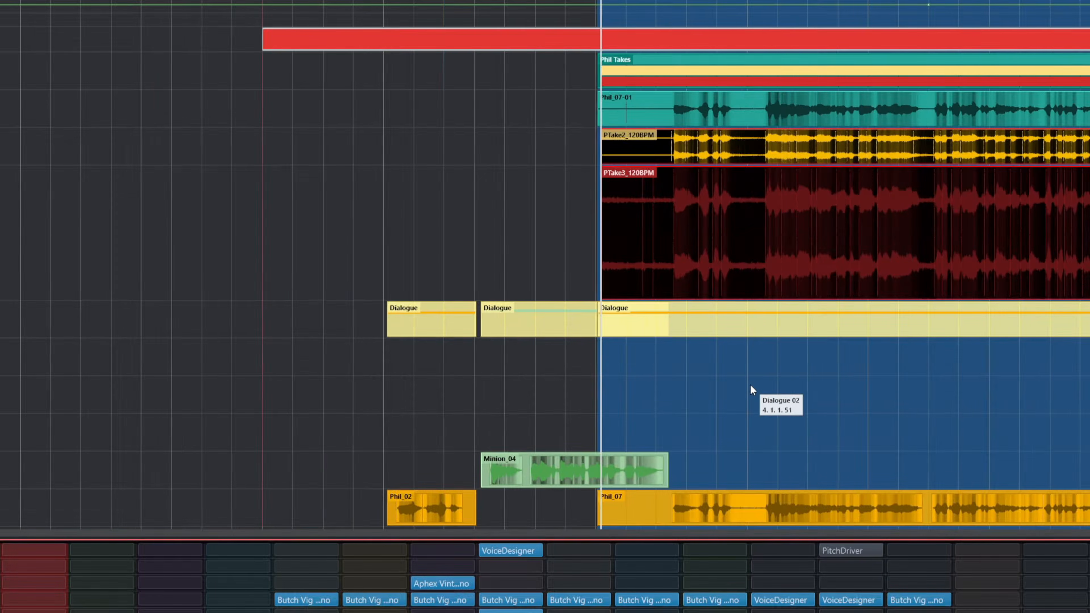
key(w)
key(w)
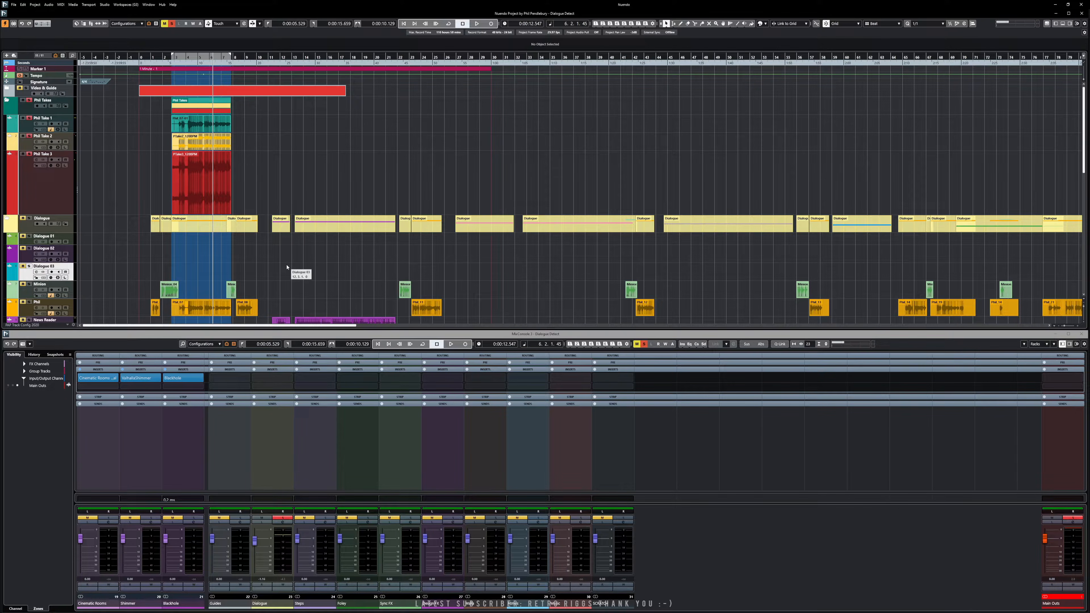
Step: Look over the takes and the character dialogue tracks to review how the dialogue is laid out
scroll(202, 181, down, 5)
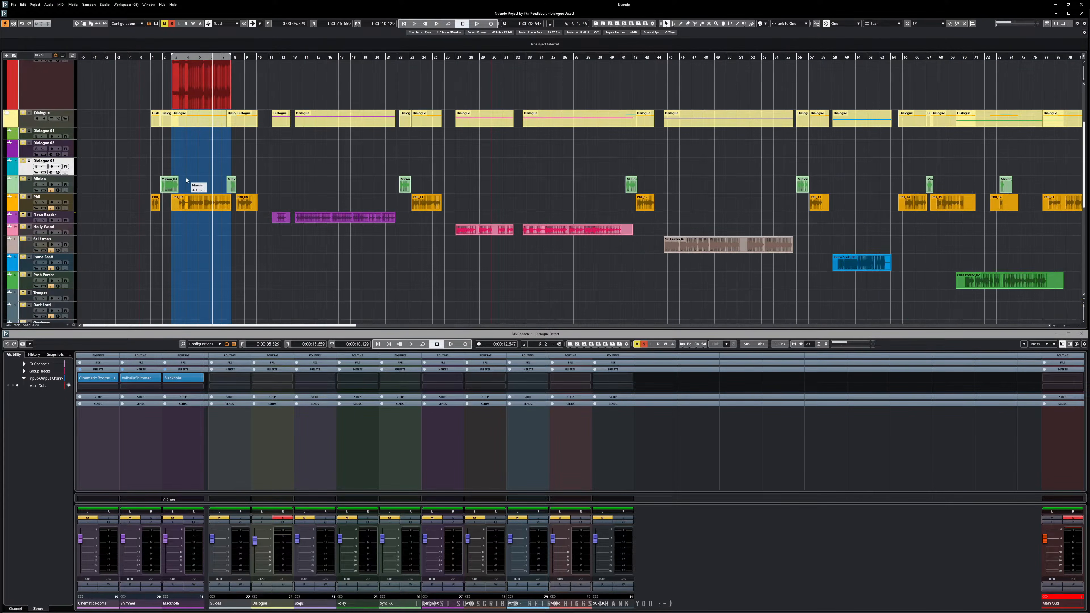
scroll(187, 180, up, 3)
scroll(187, 180, down, 8)
scroll(191, 183, up, 10)
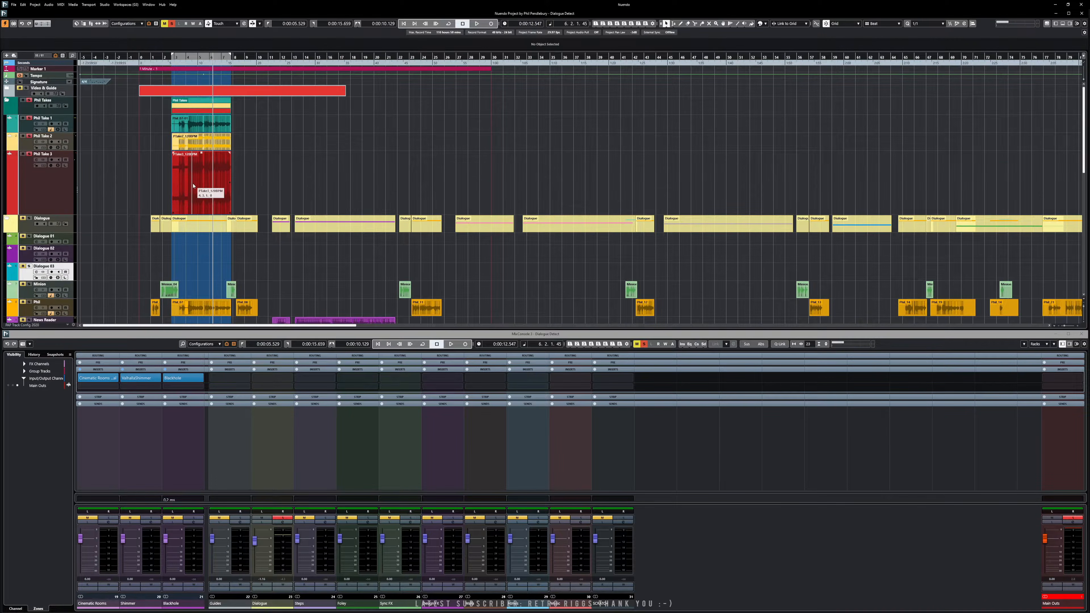
click(359, 268)
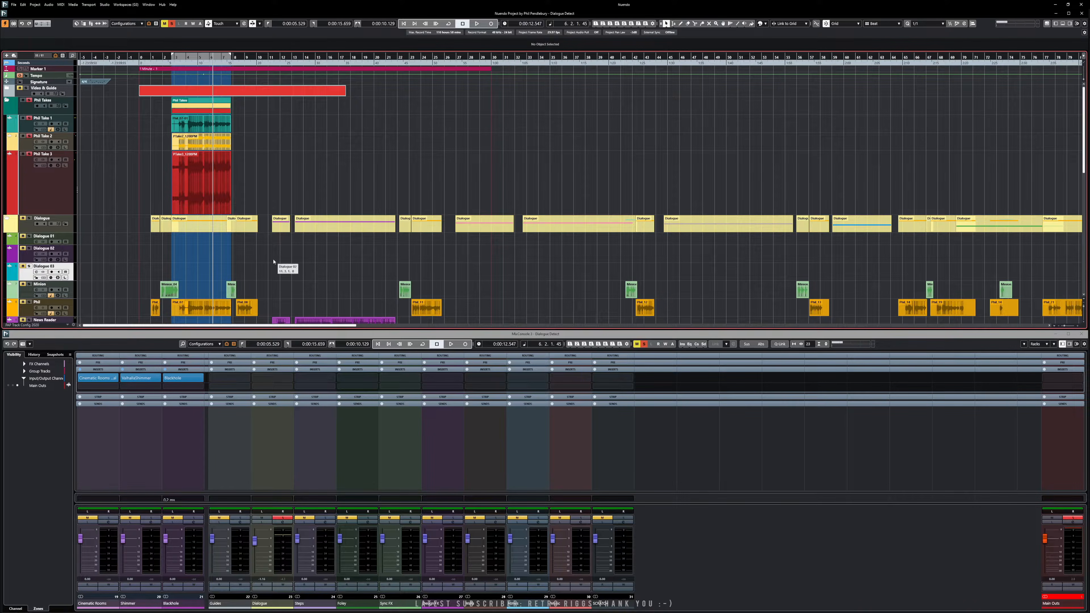
scroll(296, 277, down, 6)
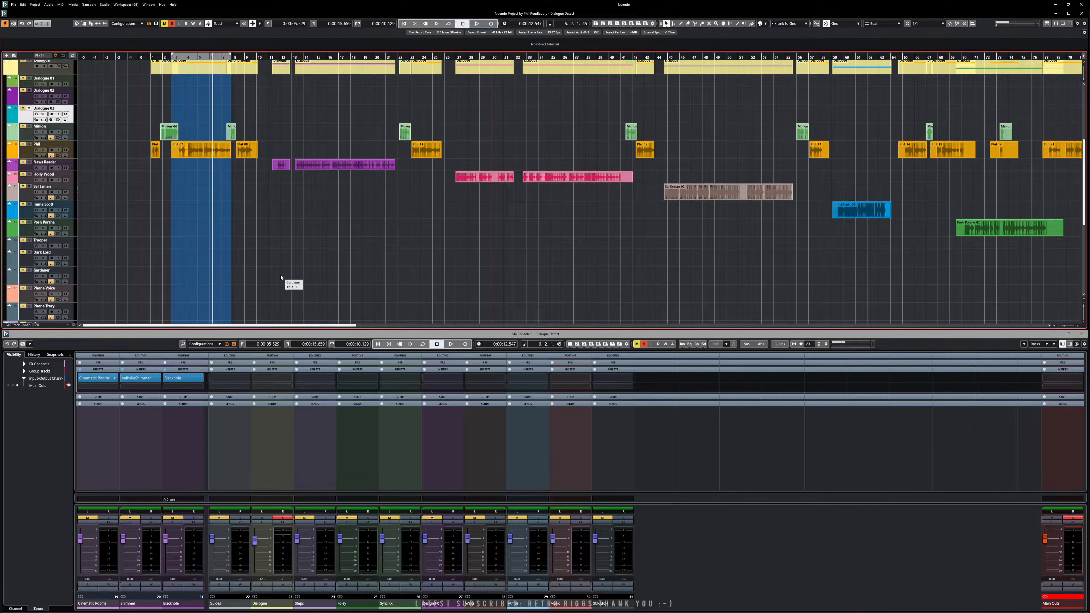
scroll(266, 276, down, 3)
scroll(257, 272, up, 3)
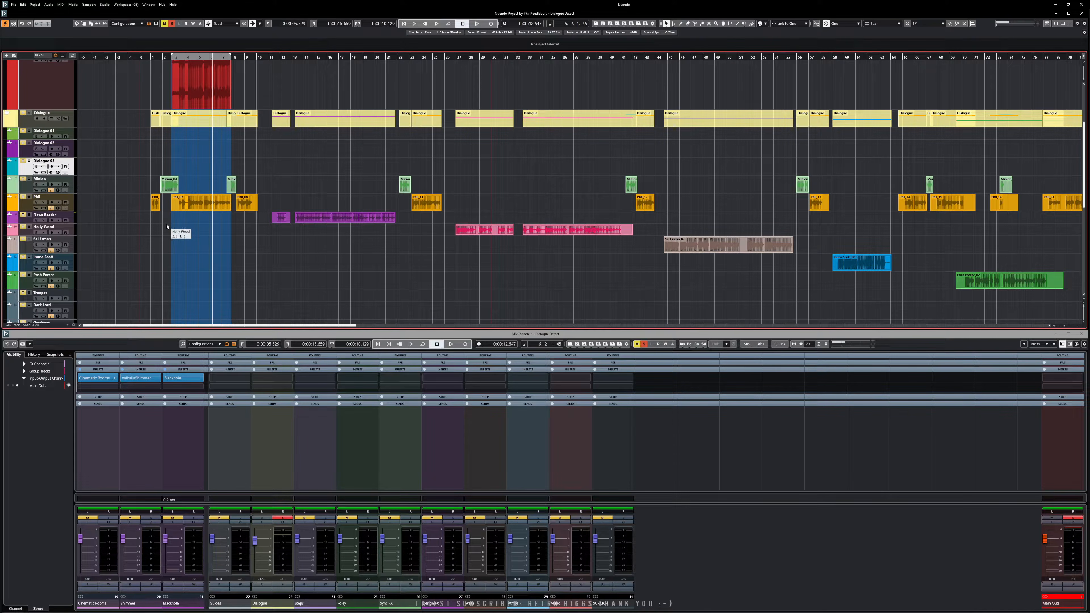
scroll(249, 241, down, 3)
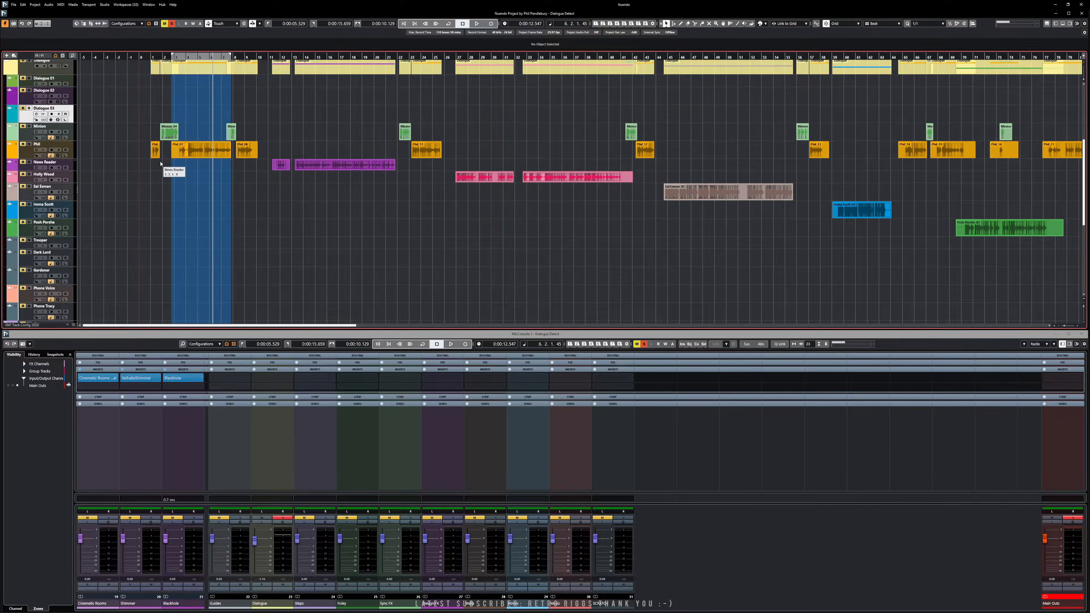
scroll(153, 168, up, 9)
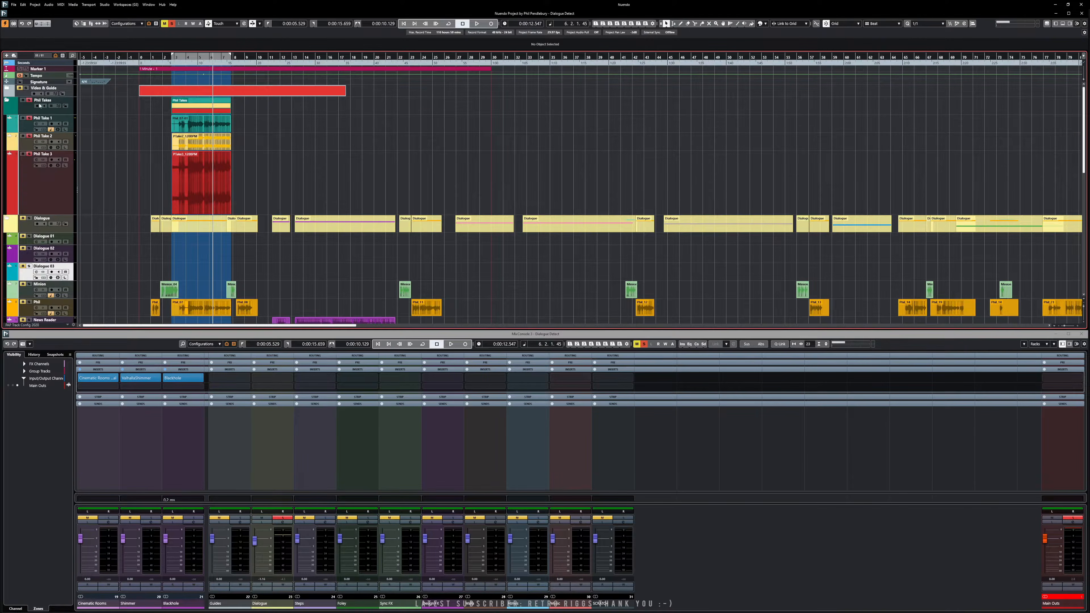
Step: Collapse the takes folder track and deactivate all solo states in the project
click(8, 102)
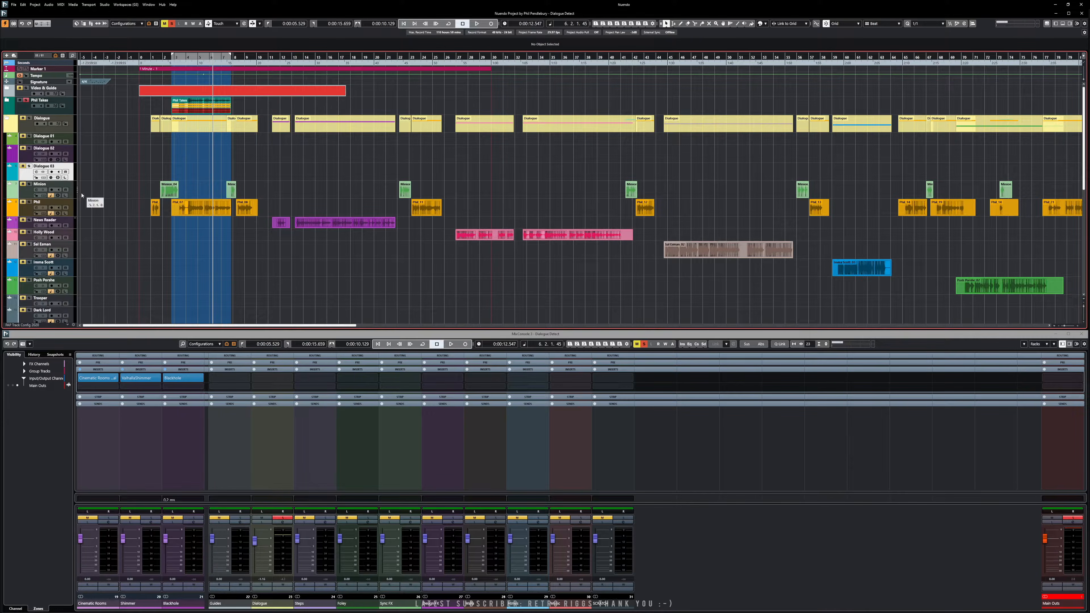
click(172, 23)
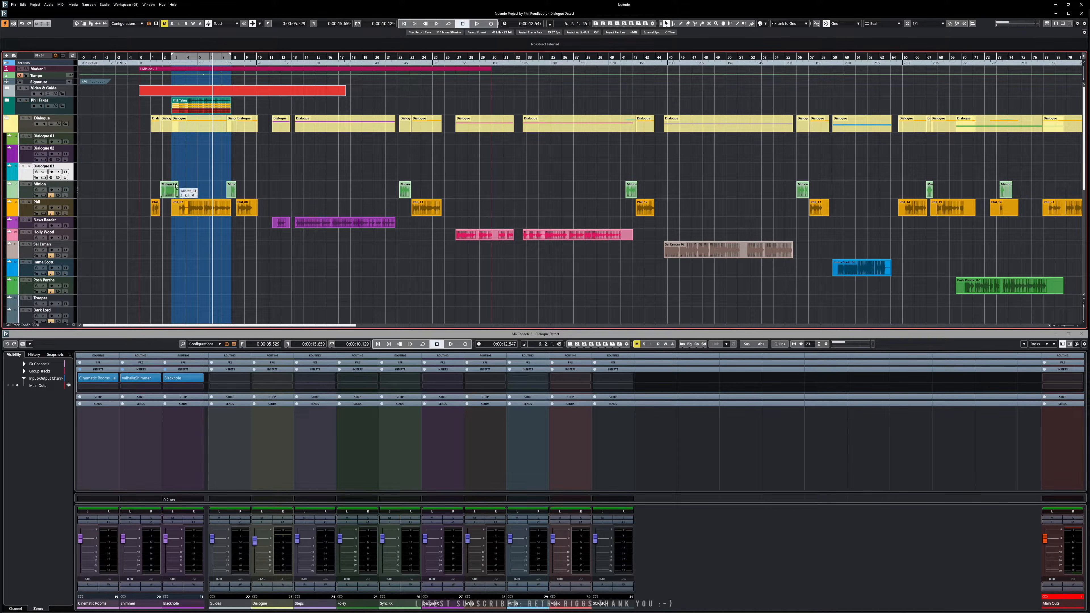
Step: Rewind to the opening dialogue and play a short passage
key(KP_Subtract)
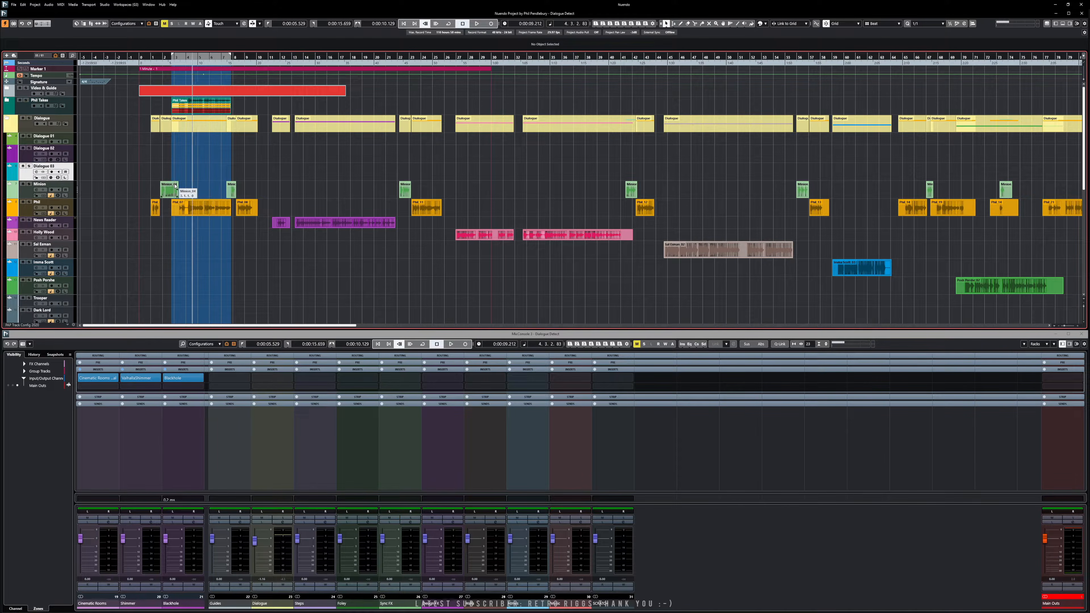
key(space)
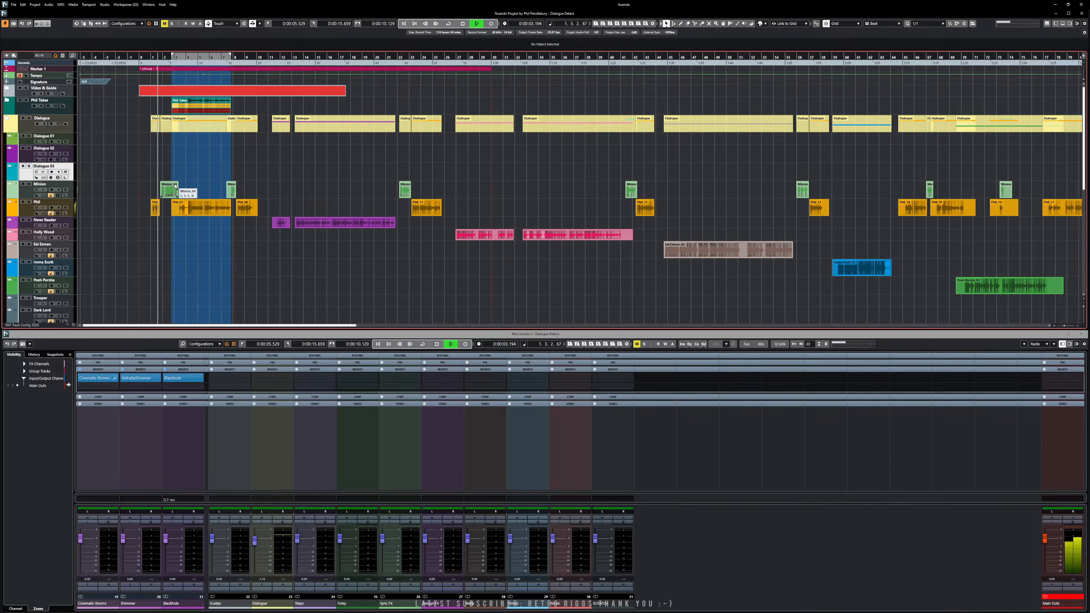
key(space)
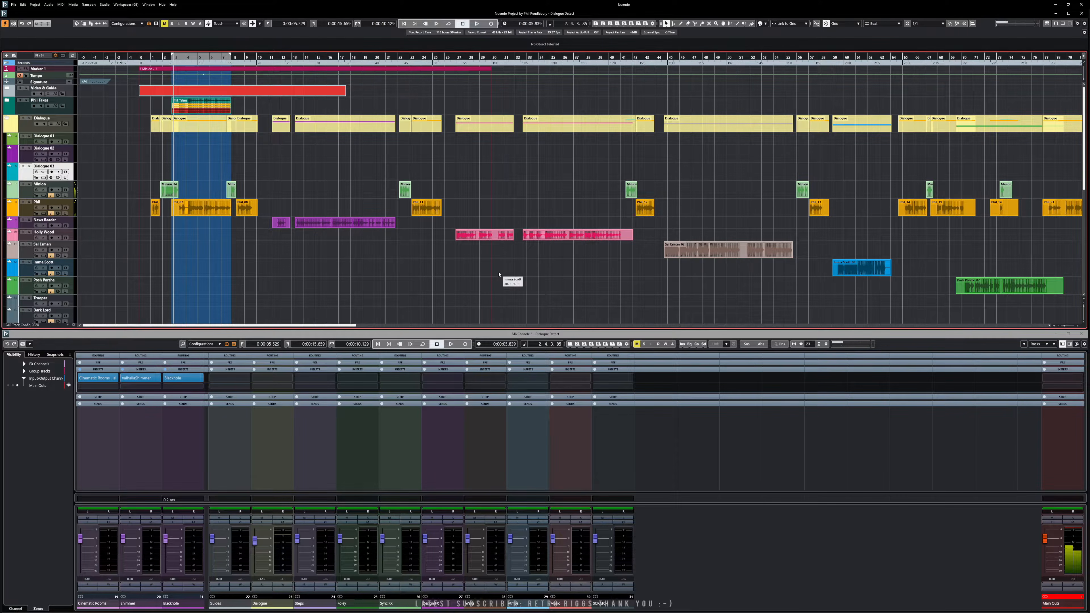
ctrl+scroll(498, 277, down, 4)
scroll(642, 248, down, 2)
scroll(642, 248, down, 3)
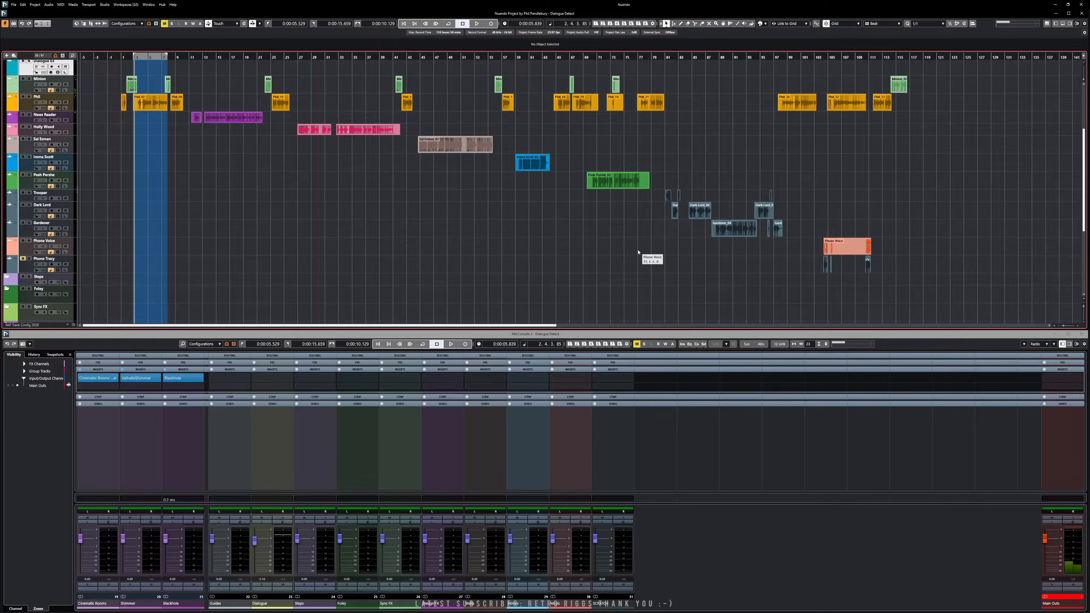
scroll(638, 252, up, 3)
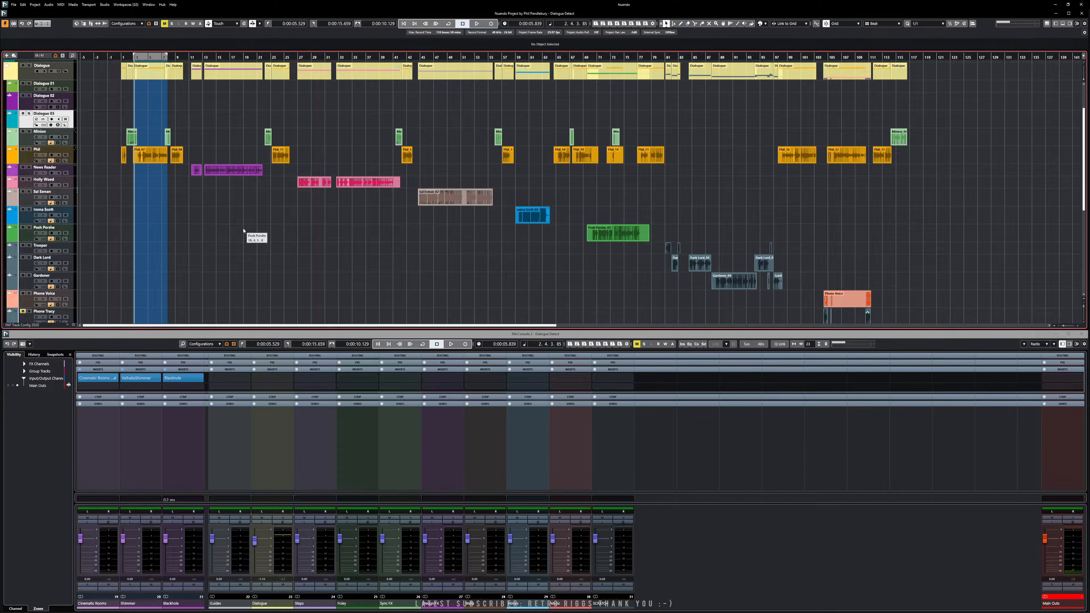
scroll(288, 226, up, 3)
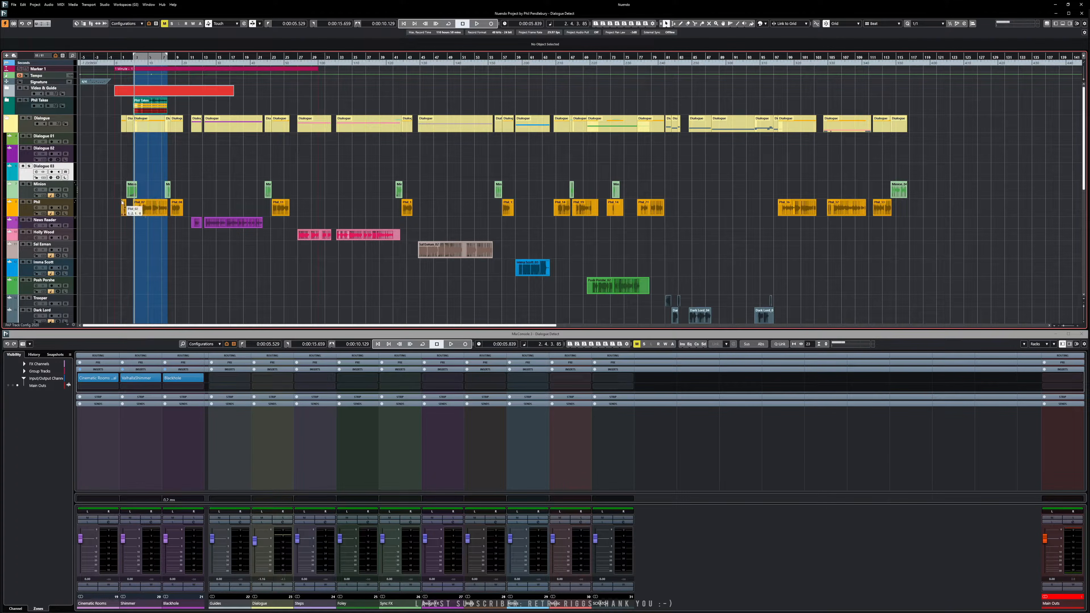
Step: Select the events on all character dialogue tracks and open the settings for creating markers from selected events
drag(96, 169, 924, 232)
scroll(614, 239, up, 3)
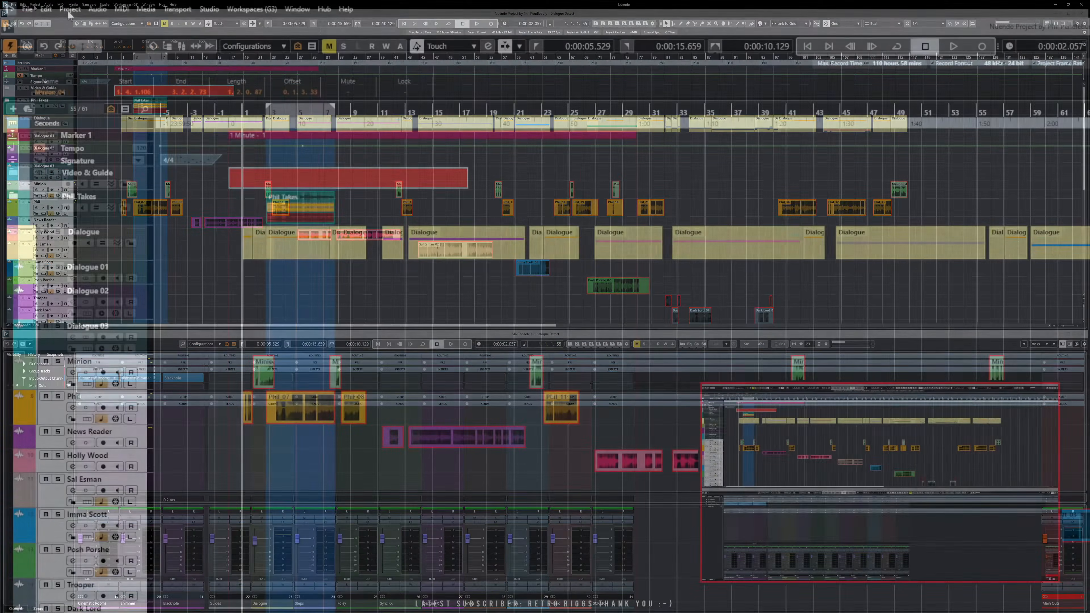
click(70, 10)
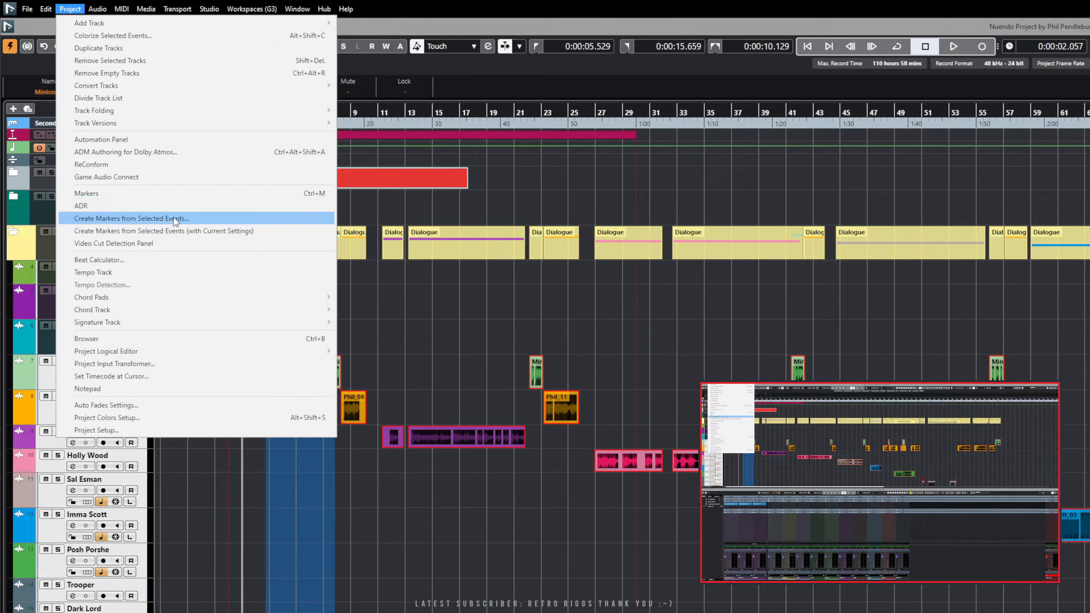
click(174, 218)
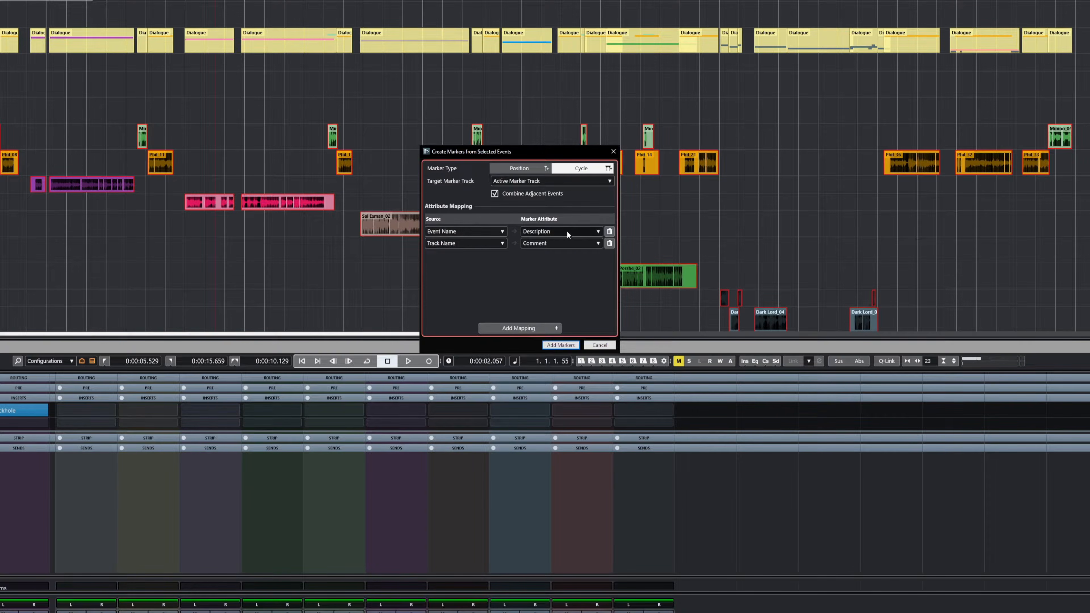
Step: Review the attribute mapping choices, keeping Event Name mapped to Description, and map Track Name to the Character marker attribute
click(493, 231)
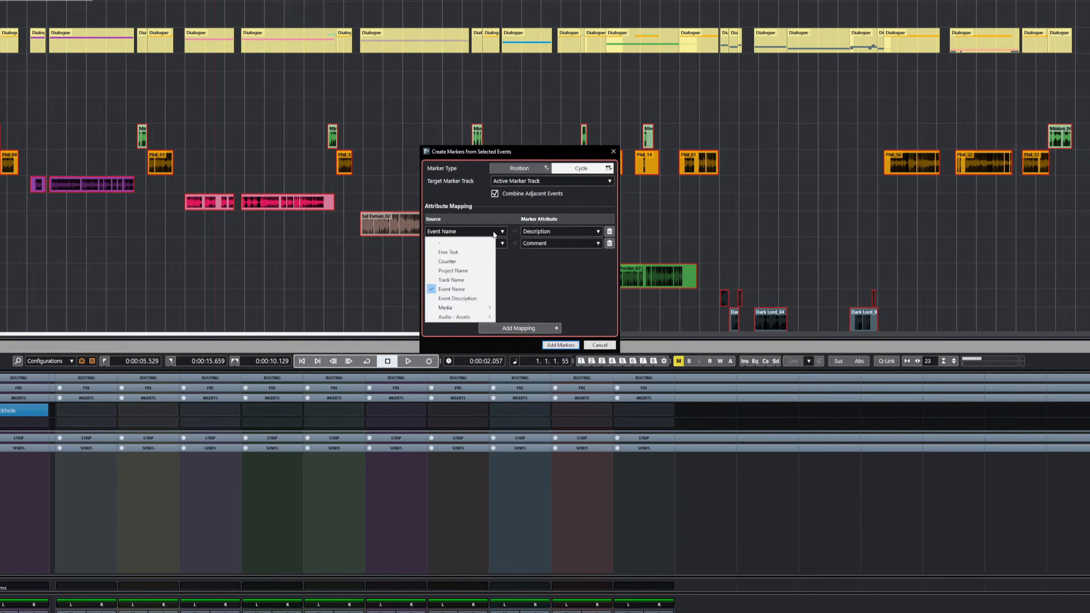
click(558, 232)
click(558, 232)
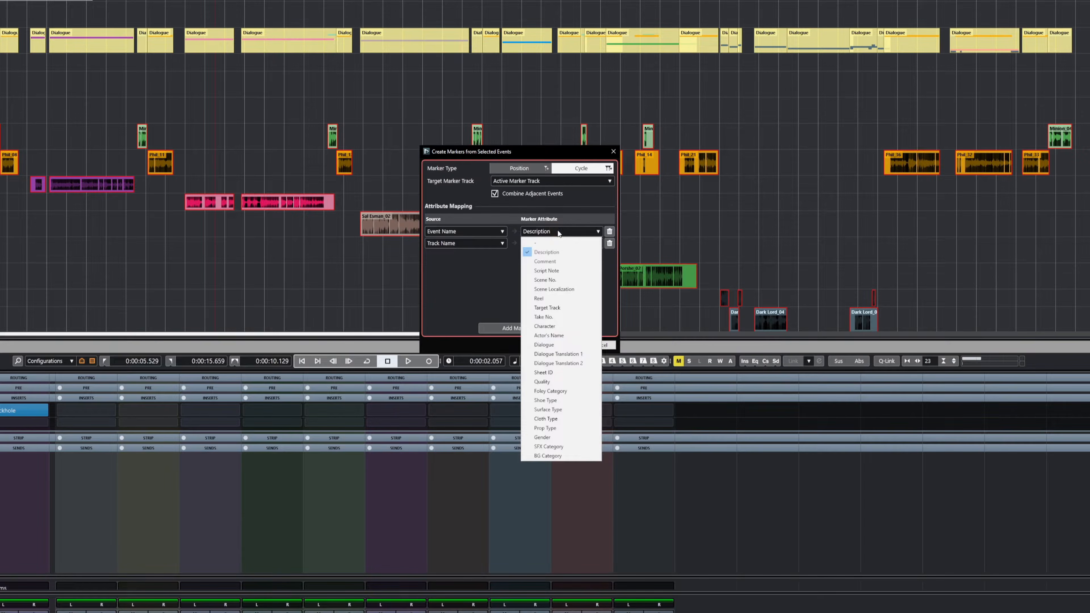
click(488, 272)
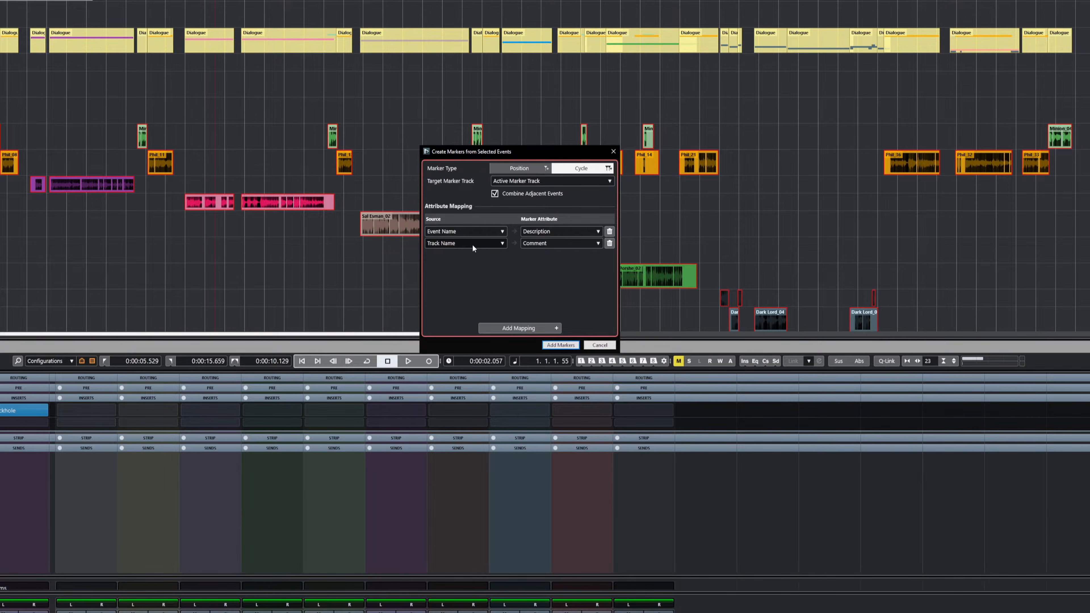
click(562, 243)
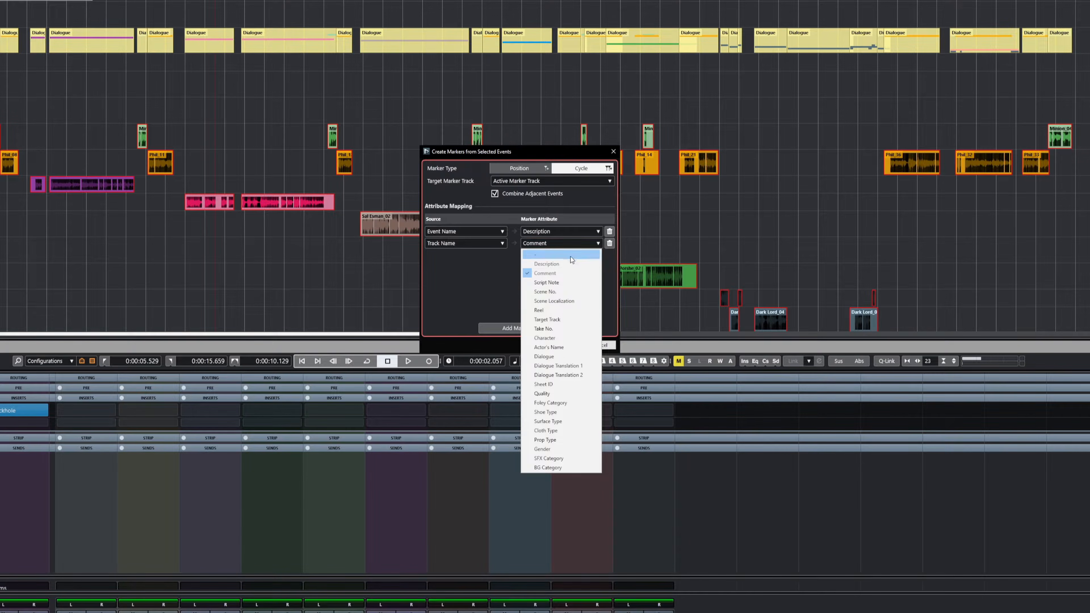
click(546, 338)
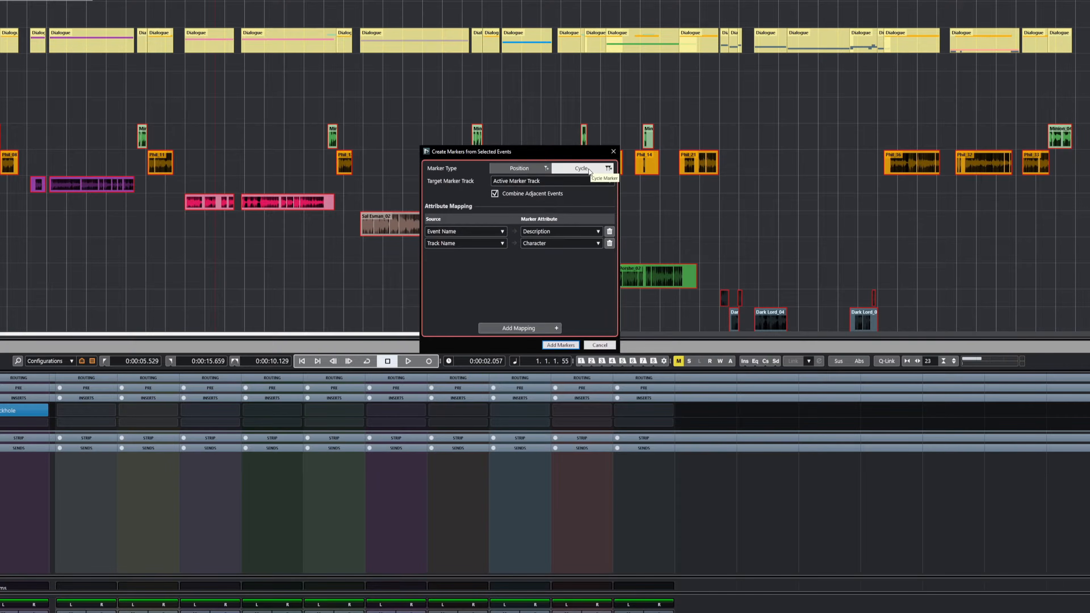
Step: Set the target to New Marker Track and add cycle markers for the selected dialogue events
click(549, 180)
click(548, 202)
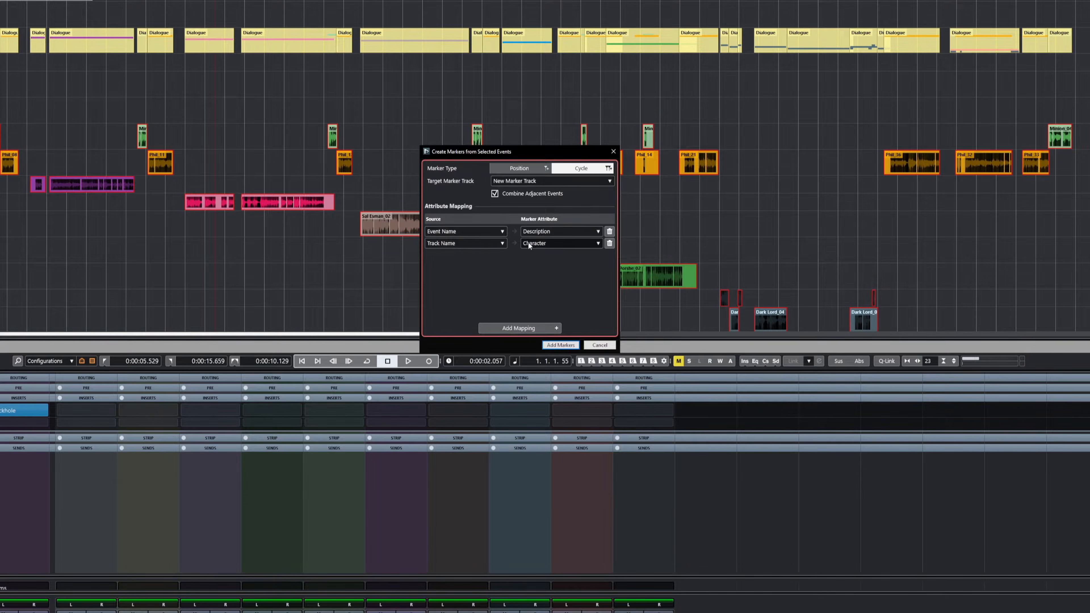
click(557, 345)
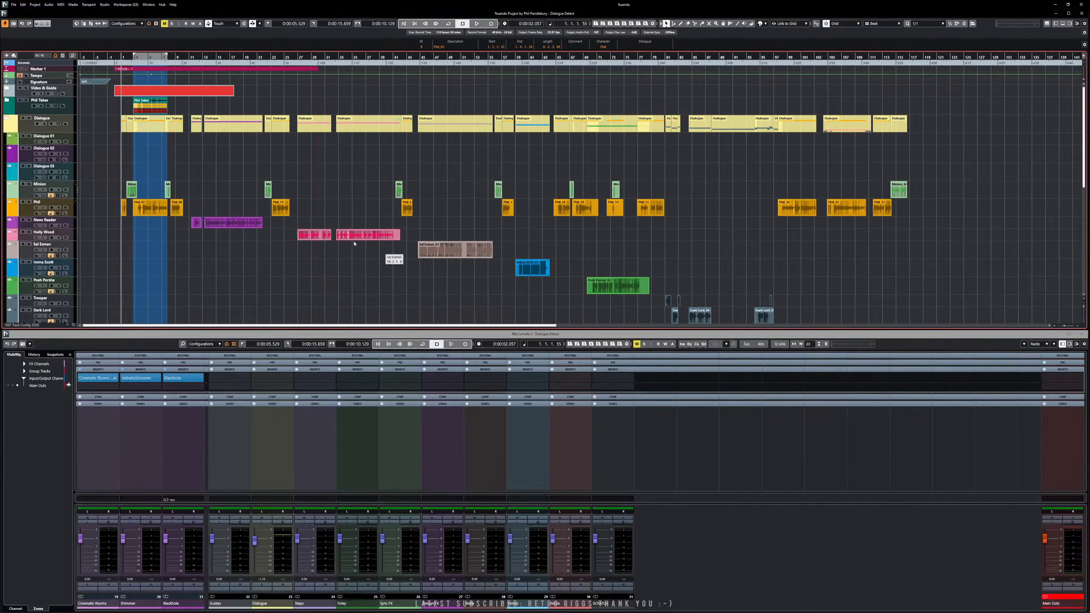
Step: Move the newly created marker track up so it sits directly below the Dialogue folder track
scroll(66, 234, down, 10)
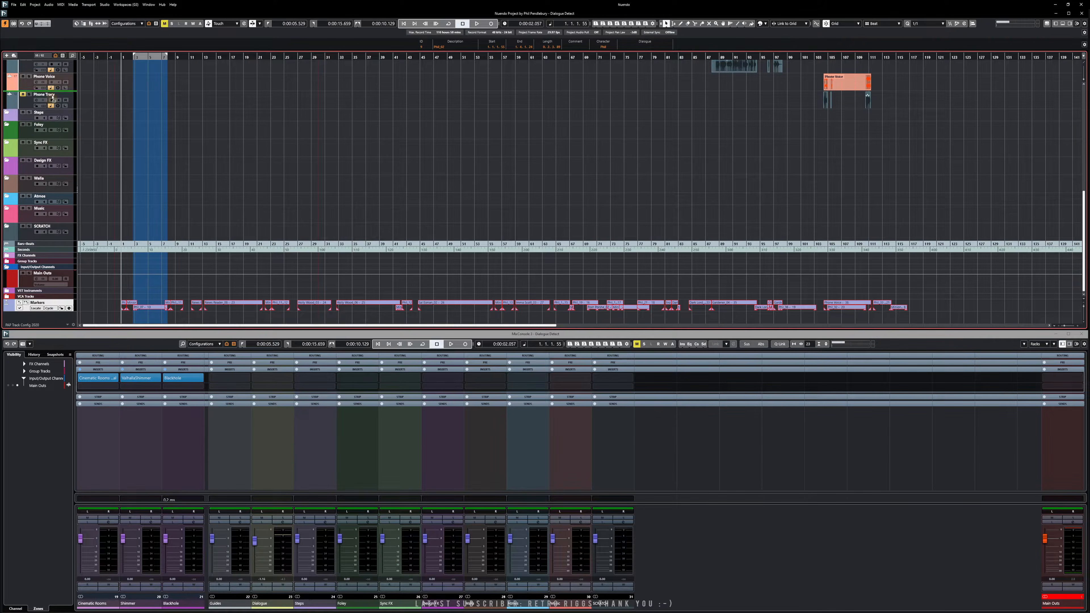
scroll(50, 65, up, 1)
scroll(50, 65, up, 8)
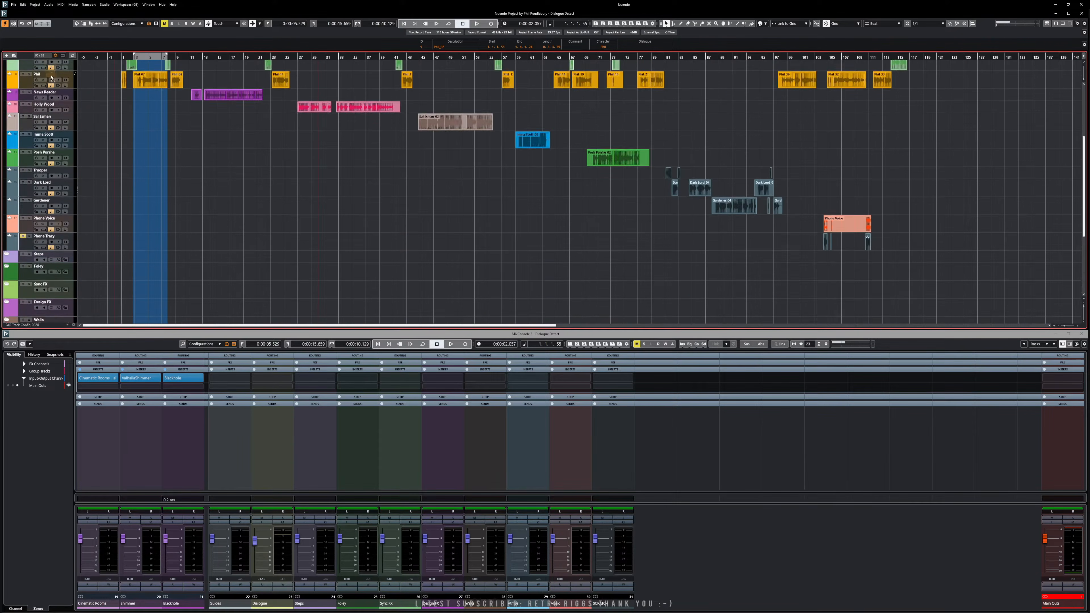
scroll(54, 64, up, 8)
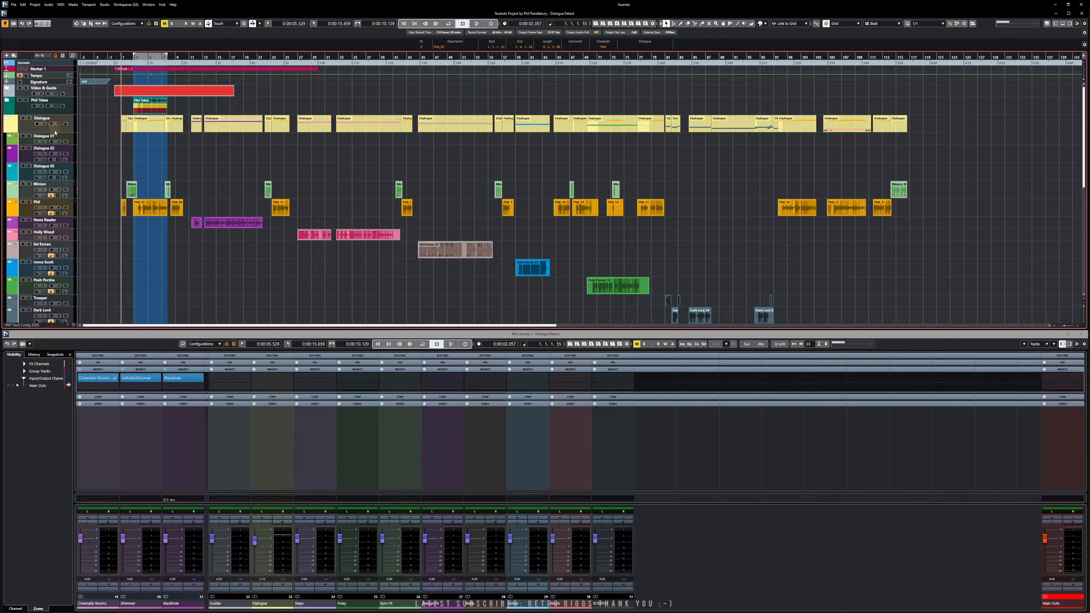
scroll(57, 239, down, 4)
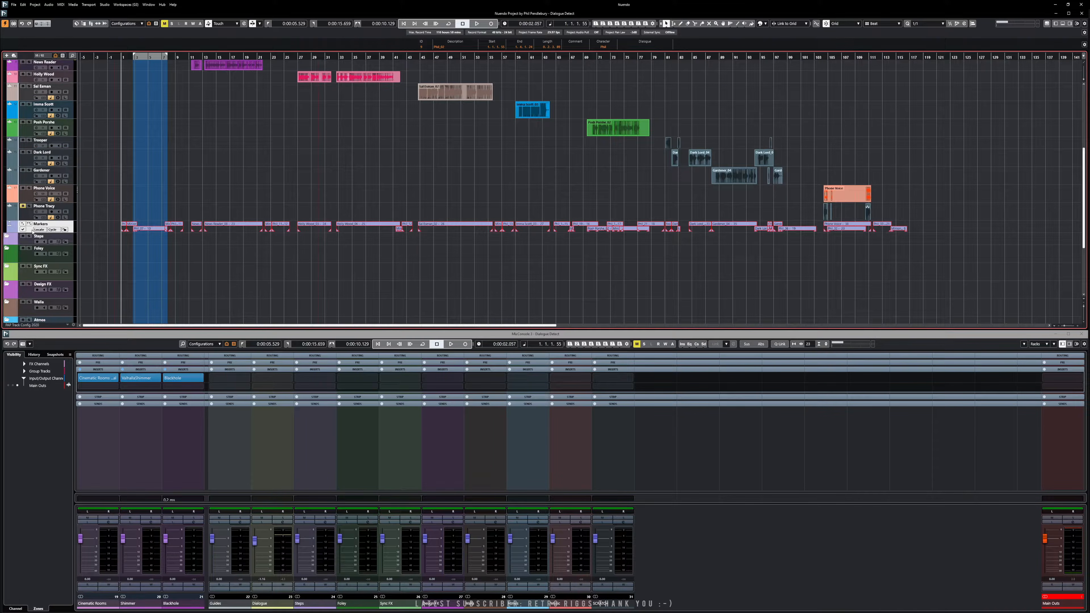
scroll(44, 66, up, 2)
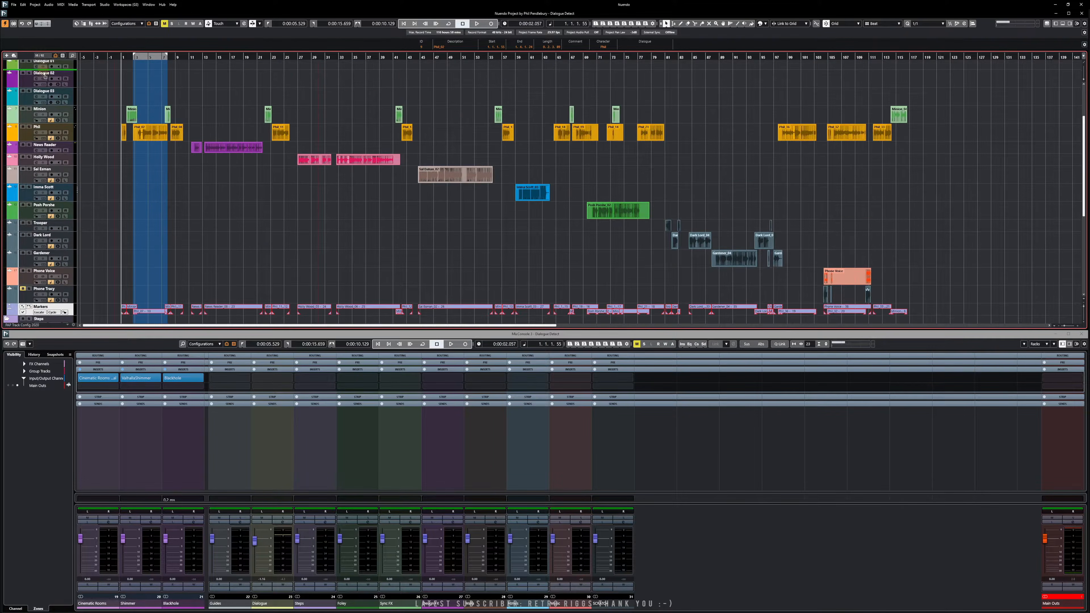
scroll(45, 65, up, 2)
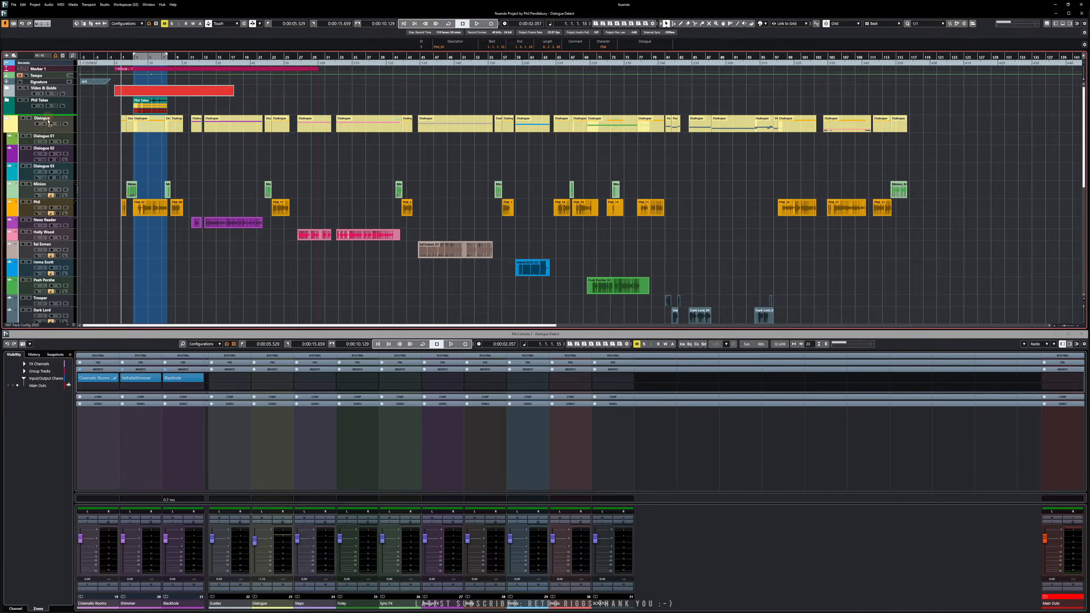
drag(49, 140, 50, 140)
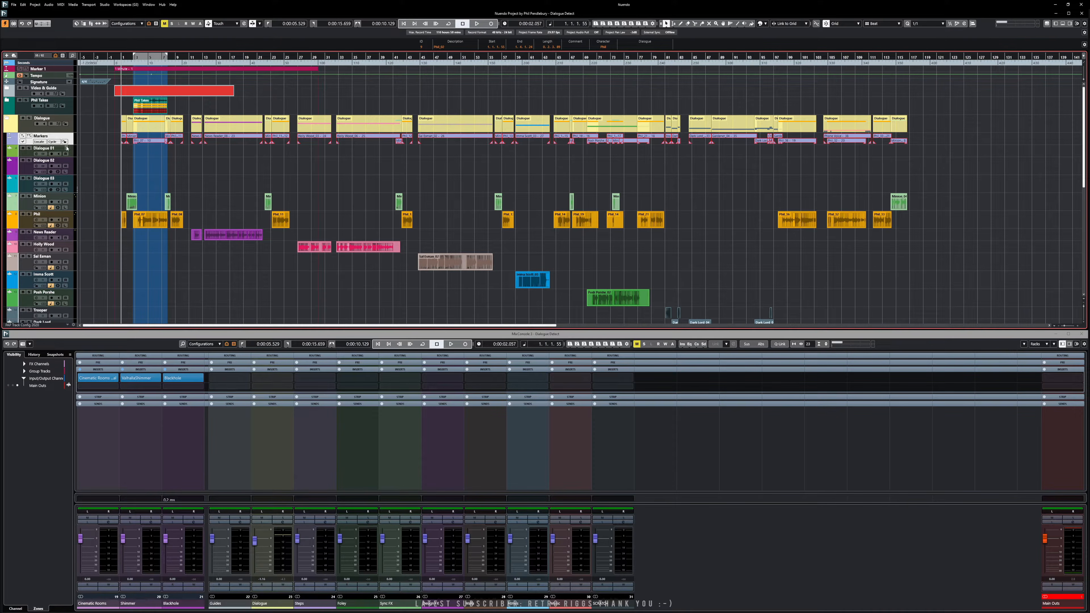
Step: Display the overlapping cycle markers in separate lanes and select the Imma Scott and Sal Esman markers in turn
click(65, 142)
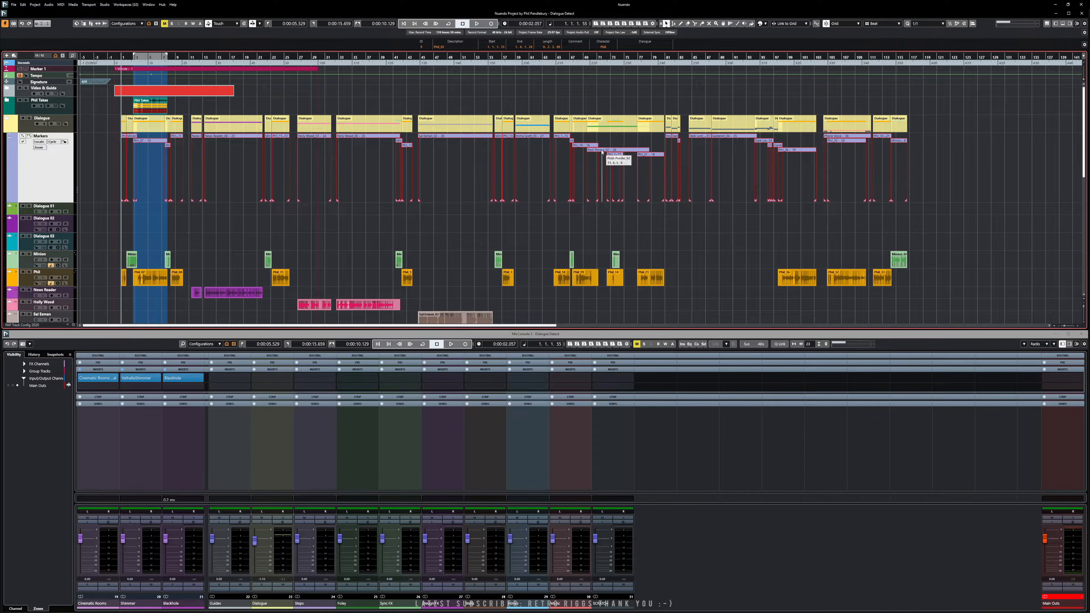
click(532, 136)
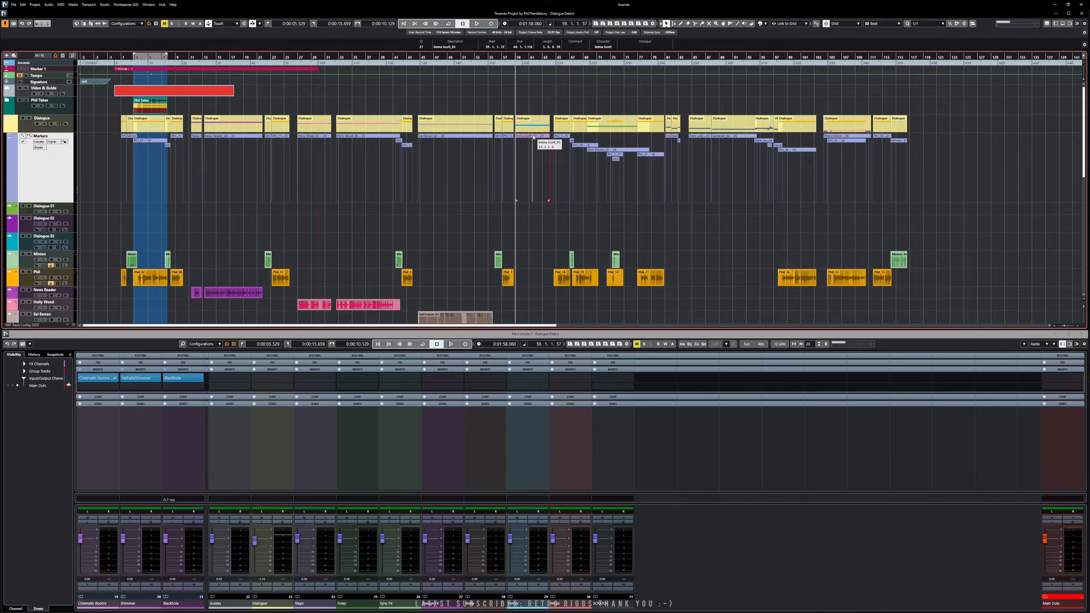
click(453, 136)
Step: Rename the marker track as Dialogue Markers
double_click(46, 136)
click(63, 135)
text(Dialogie M)
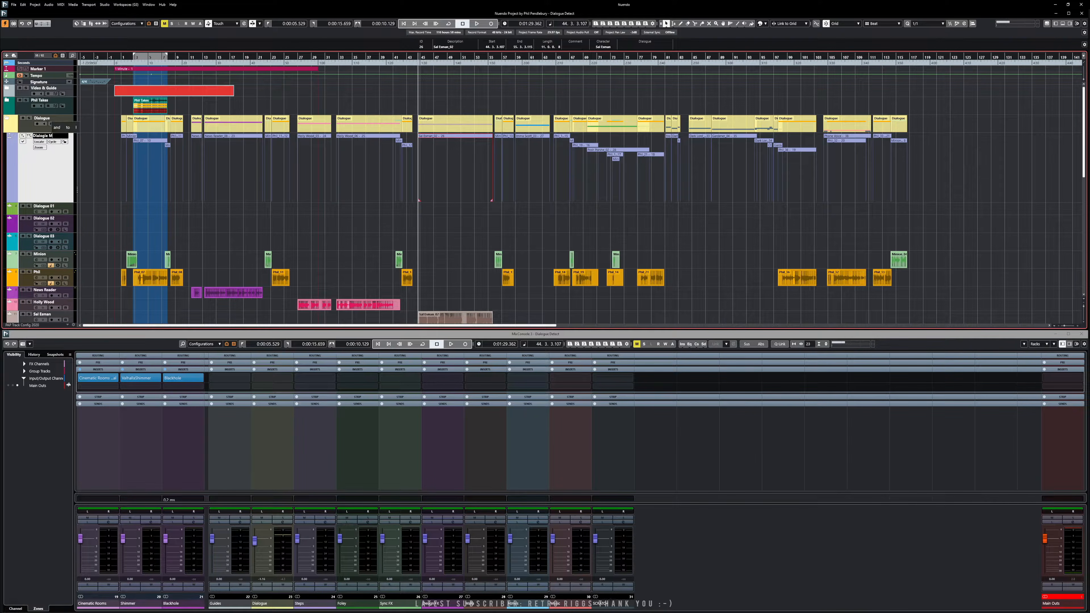
text(arkers)
key(Left)
key(Left)
key(Left)
text(u)
key(Return)
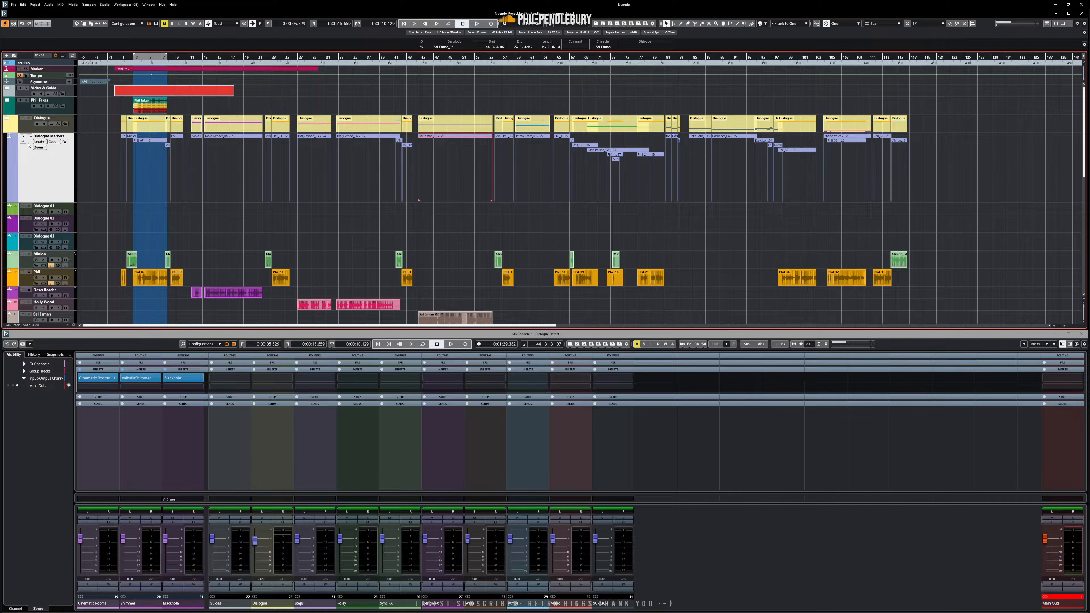
Step: Make Dialogue Markers the active marker track and examine how its markers line up with the Holly Wood and Minion events
click(24, 142)
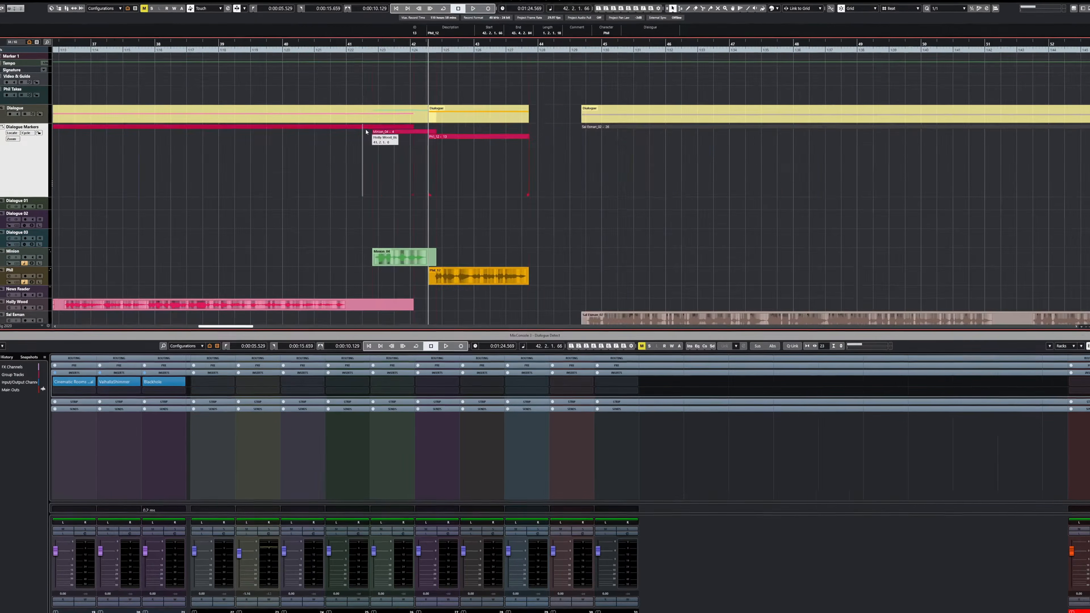
click(366, 129)
scroll(373, 167, down, 3)
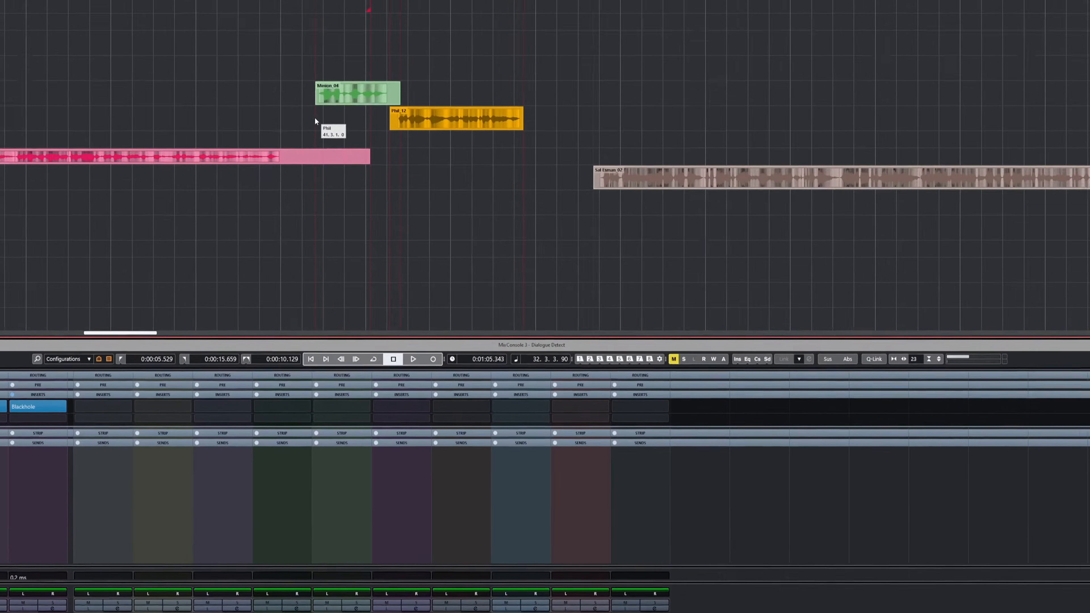
scroll(373, 166, up, 3)
key(g)
key(g)
key(g)
key(g)
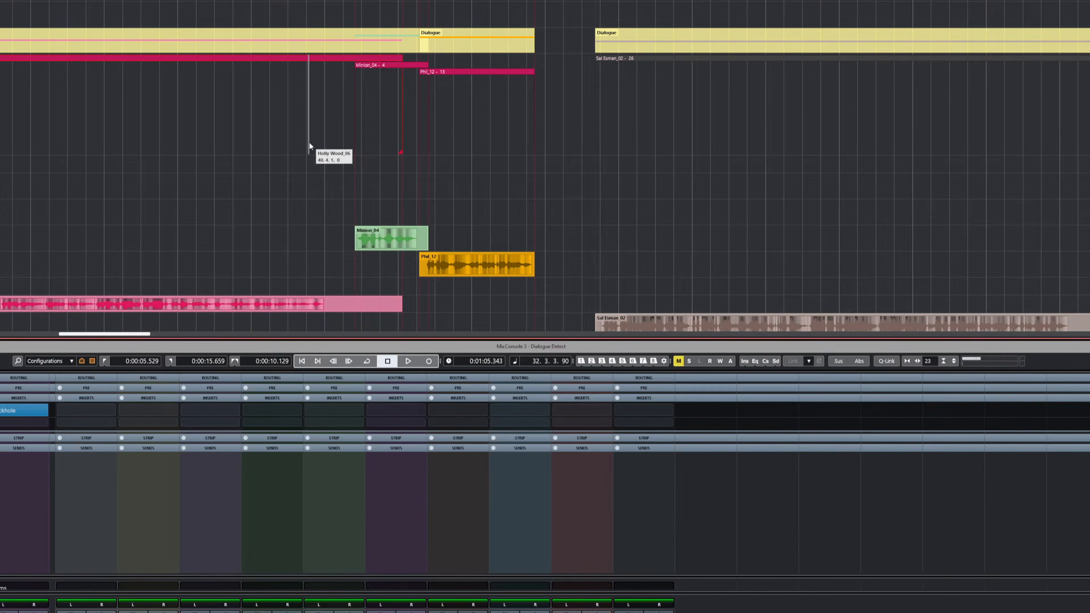
key(g)
key(g)
key(g)
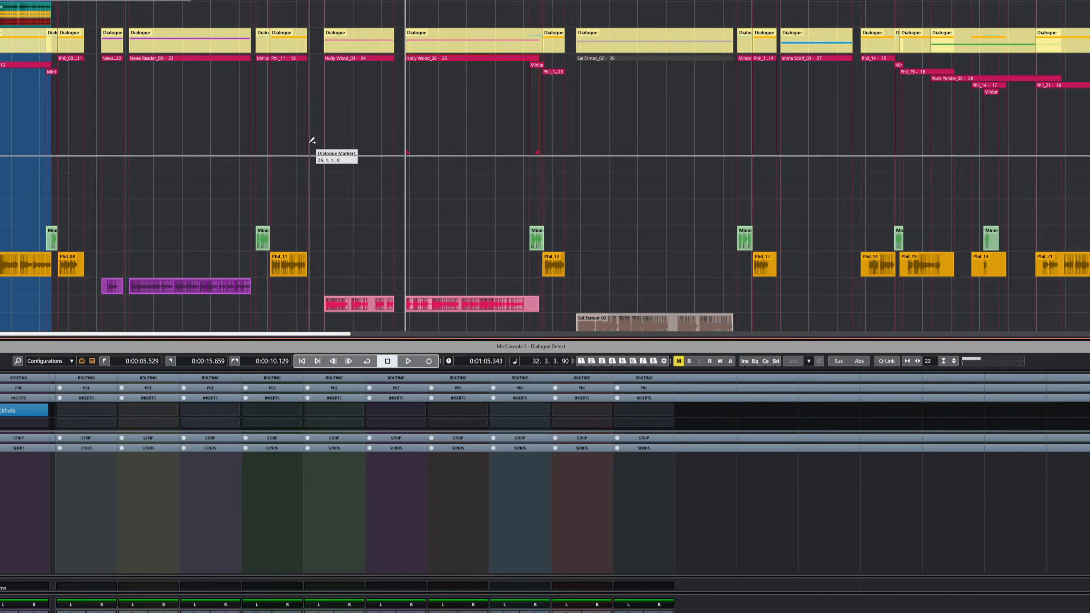
Step: Open the Markers window, widen the Type, Position, End and Length columns to review the list, and close it
key(ctrl+m)
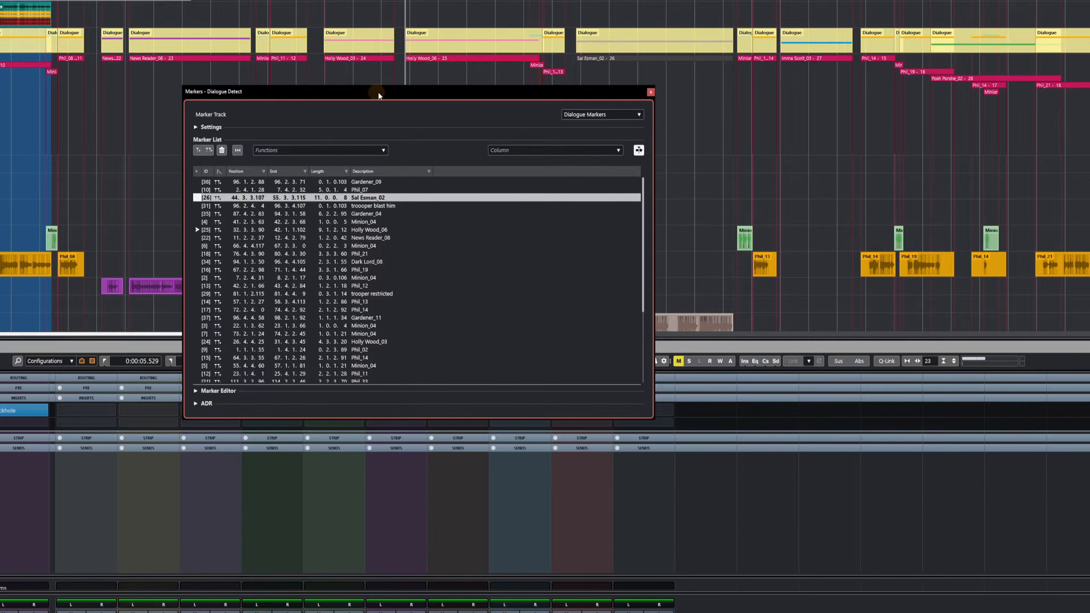
drag(376, 91, 496, 82)
drag(389, 162, 437, 161)
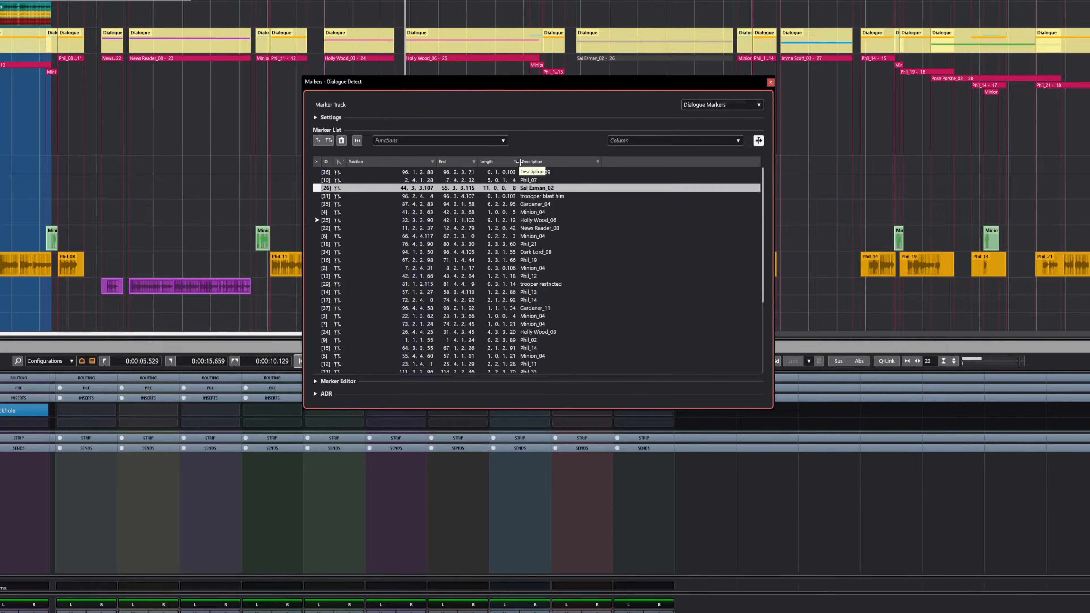
drag(518, 161, 557, 162)
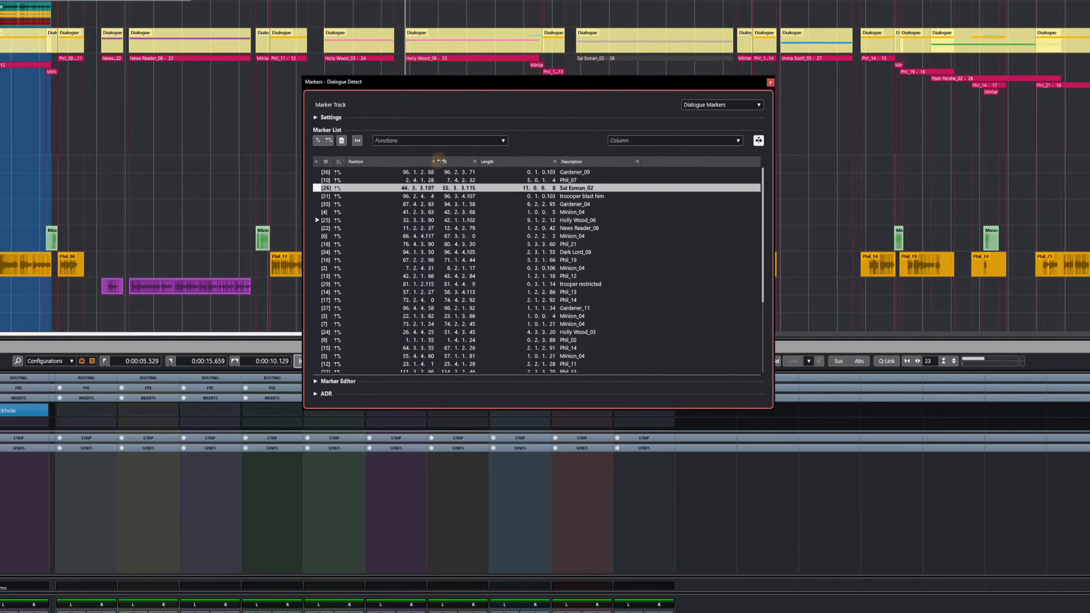
drag(438, 161, 475, 162)
drag(347, 160, 369, 161)
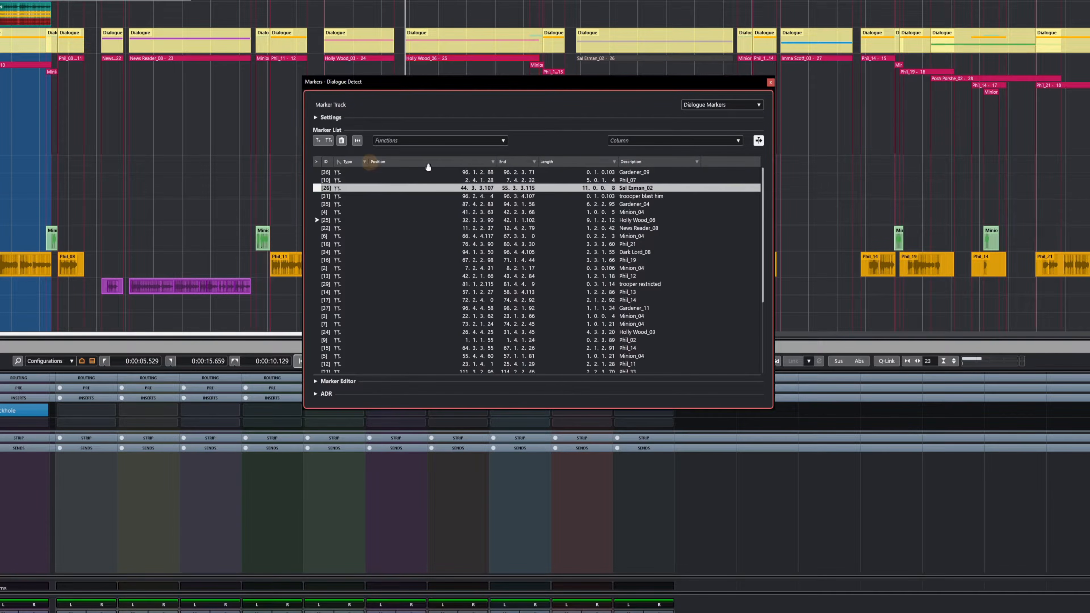
click(771, 82)
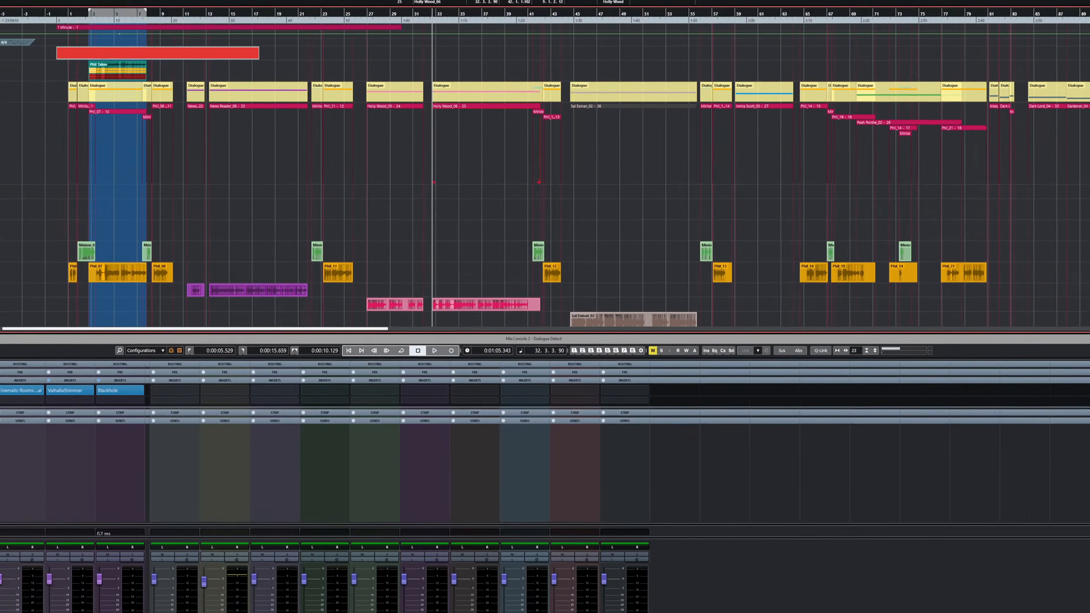
Step: Remove the Dialogue Markers track from the project
right_click(15, 160)
click(43, 178)
click(532, 322)
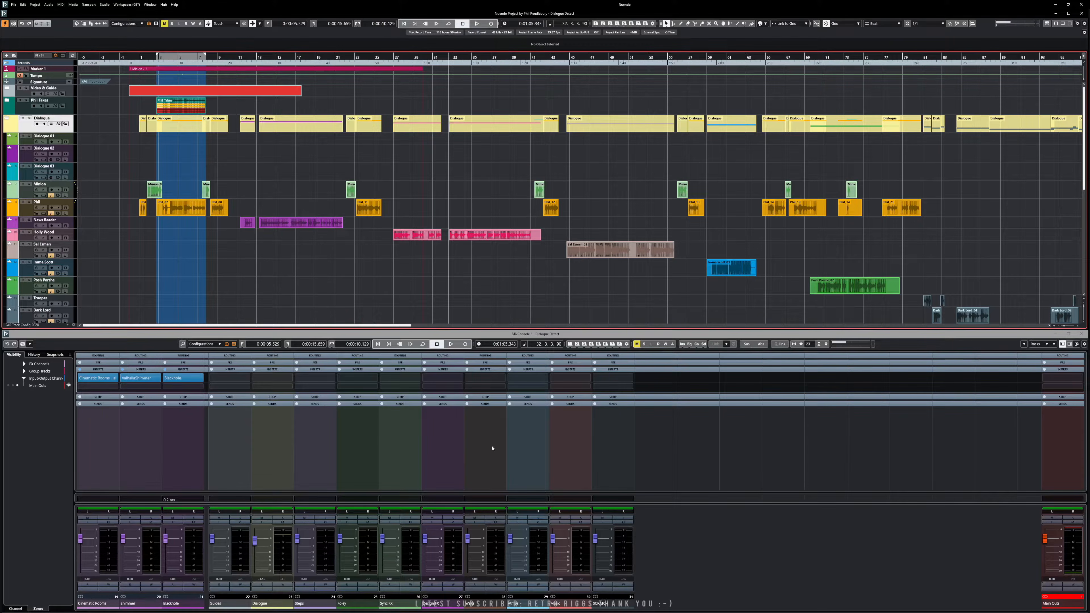
Step: Start importing tracks from the YAMAHA N12 VO showreel project in the VOShowReel2019 folder under VO
click(13, 5)
mouse_move(47, 94)
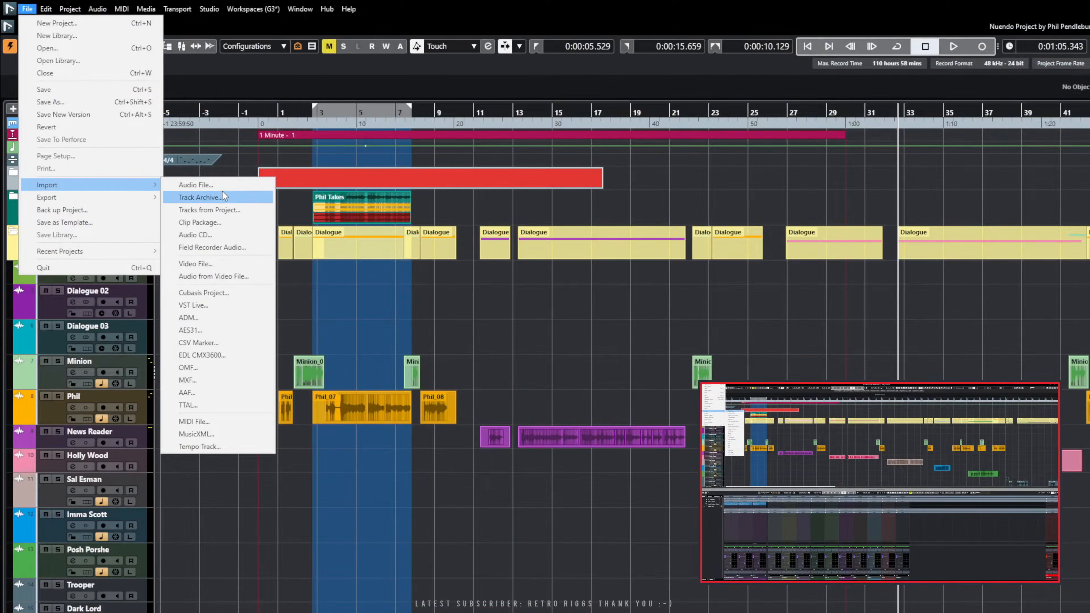
click(219, 211)
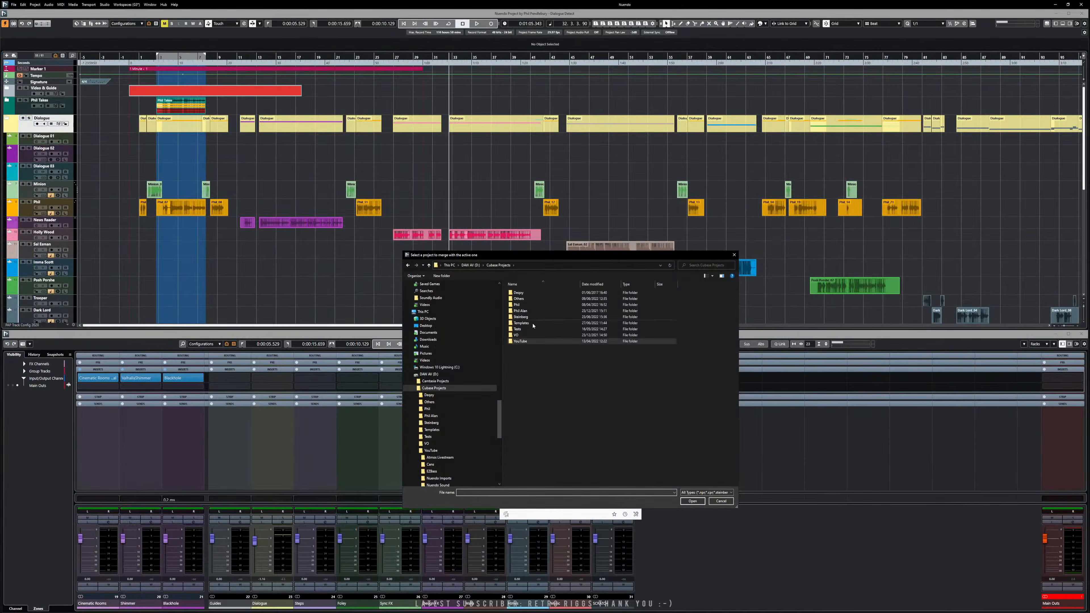
double_click(530, 335)
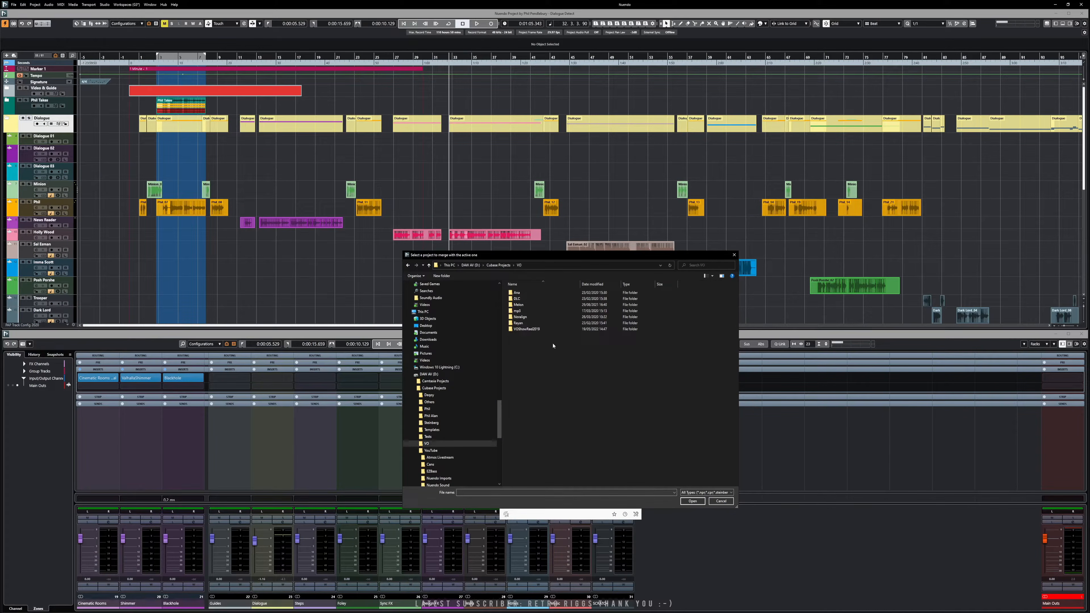
double_click(529, 329)
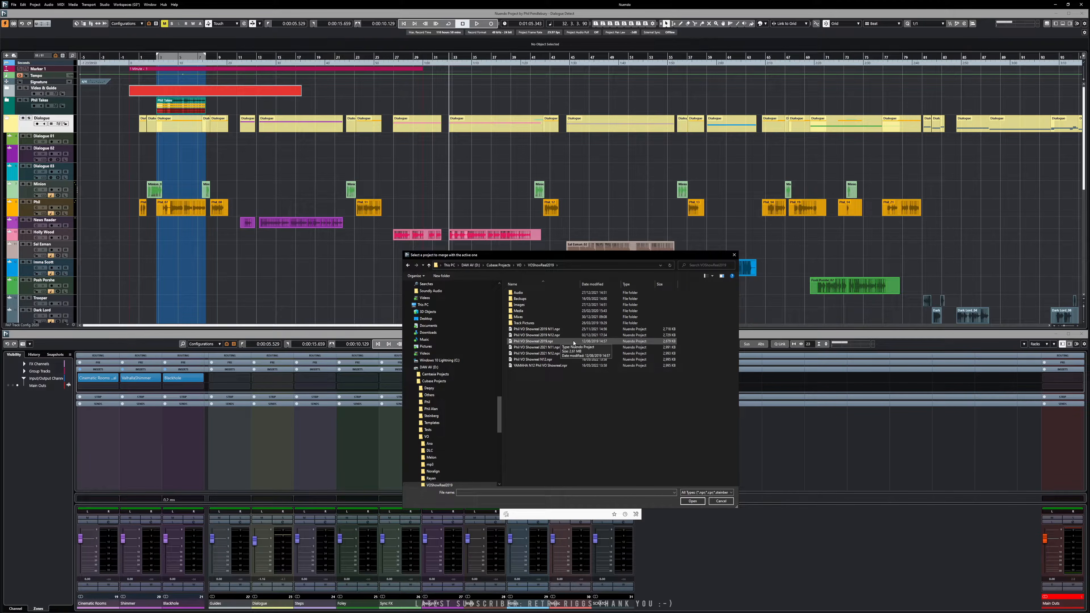
click(551, 366)
double_click(552, 366)
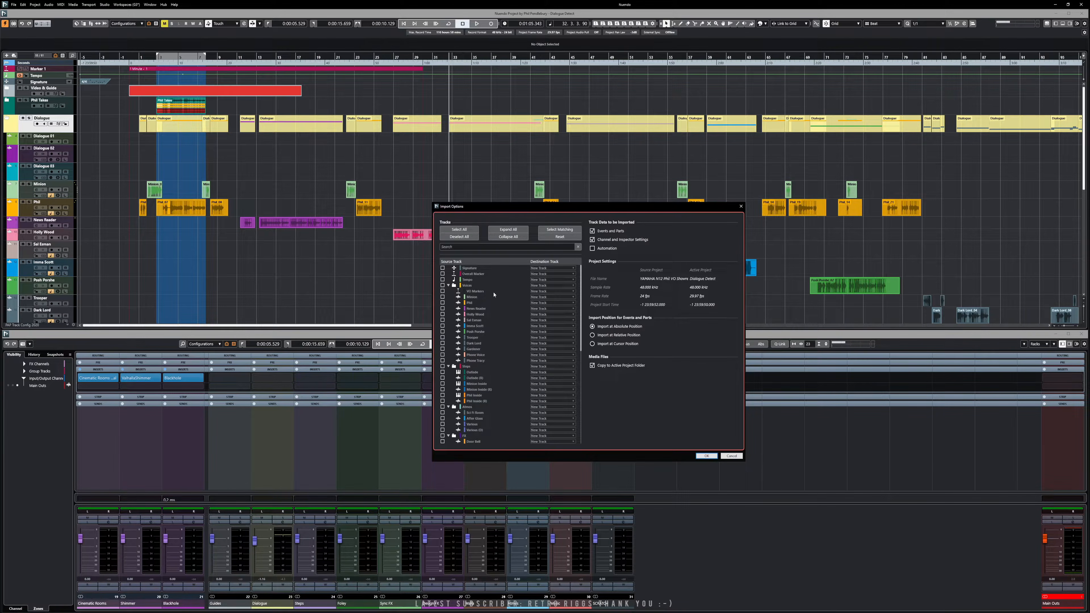
Step: Import only the VO Markers track as a new track, with events and parts at their absolute position
click(442, 291)
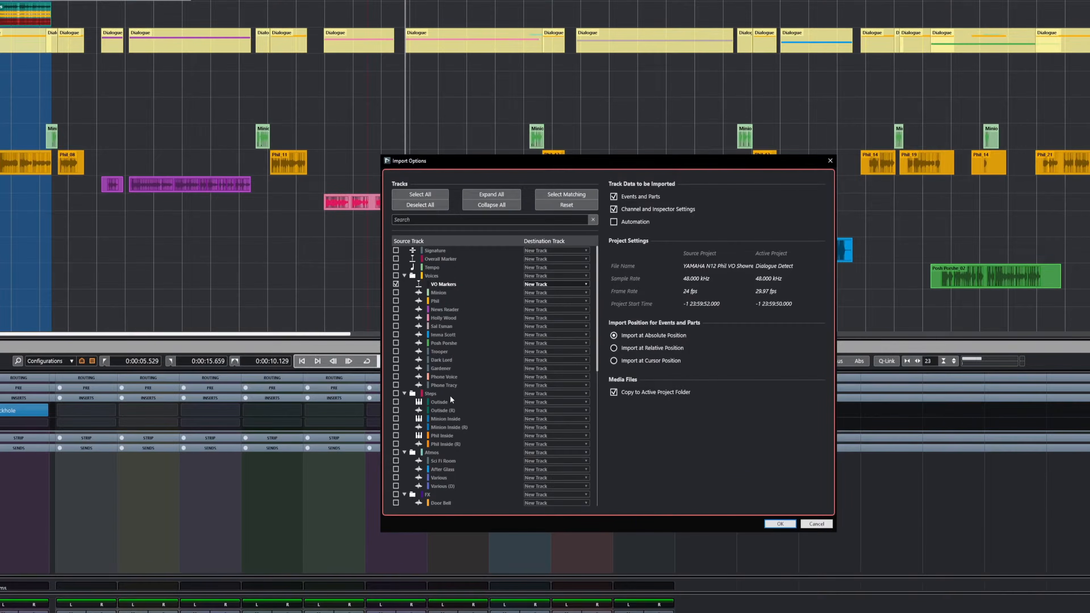
scroll(451, 451, down, 10)
scroll(466, 458, up, 10)
click(780, 524)
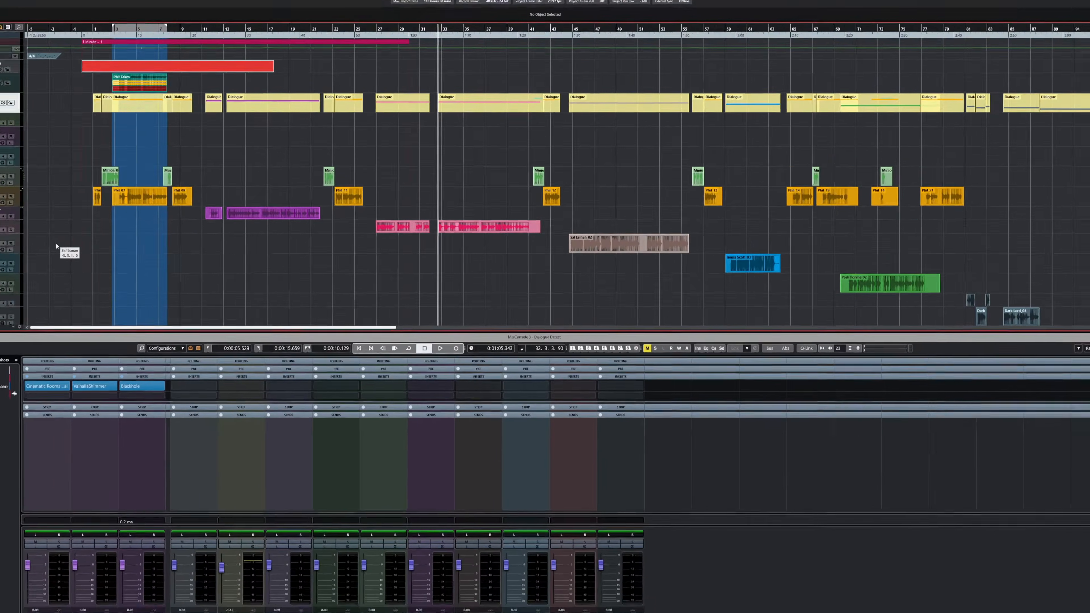
Step: Move the imported VO Markers track from the end of the track list to directly below the Dialogue track
scroll(56, 247, down, 10)
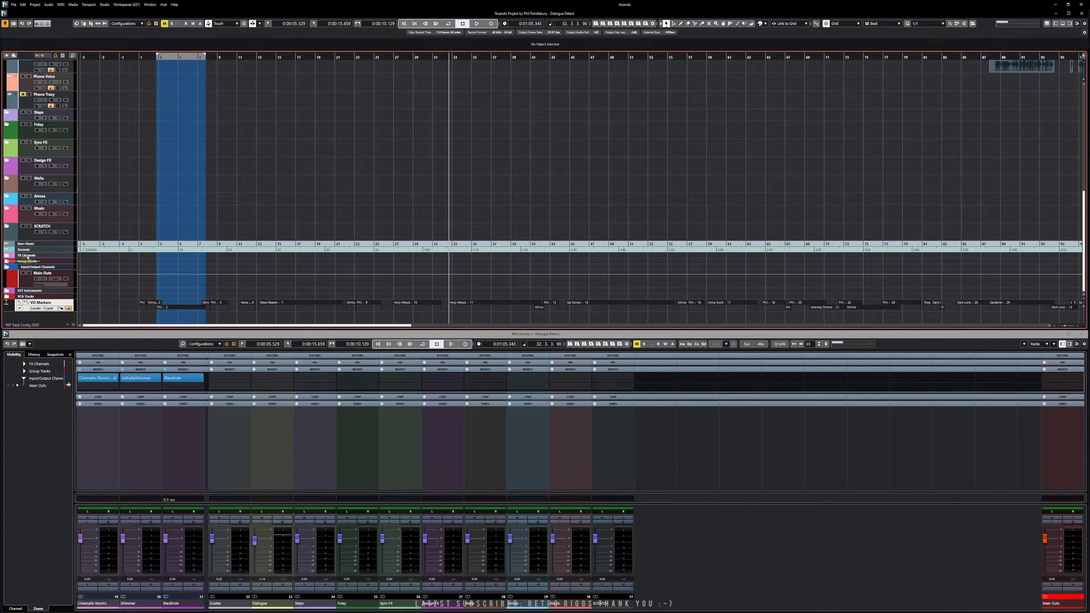
scroll(55, 68, up, 1)
scroll(55, 68, up, 8)
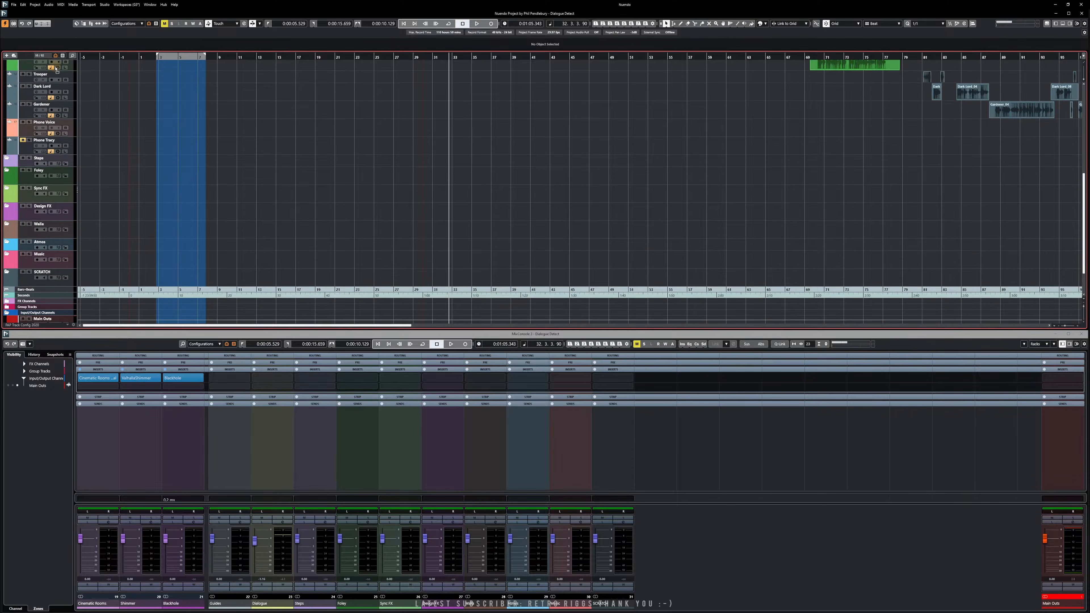
scroll(56, 63, up, 4)
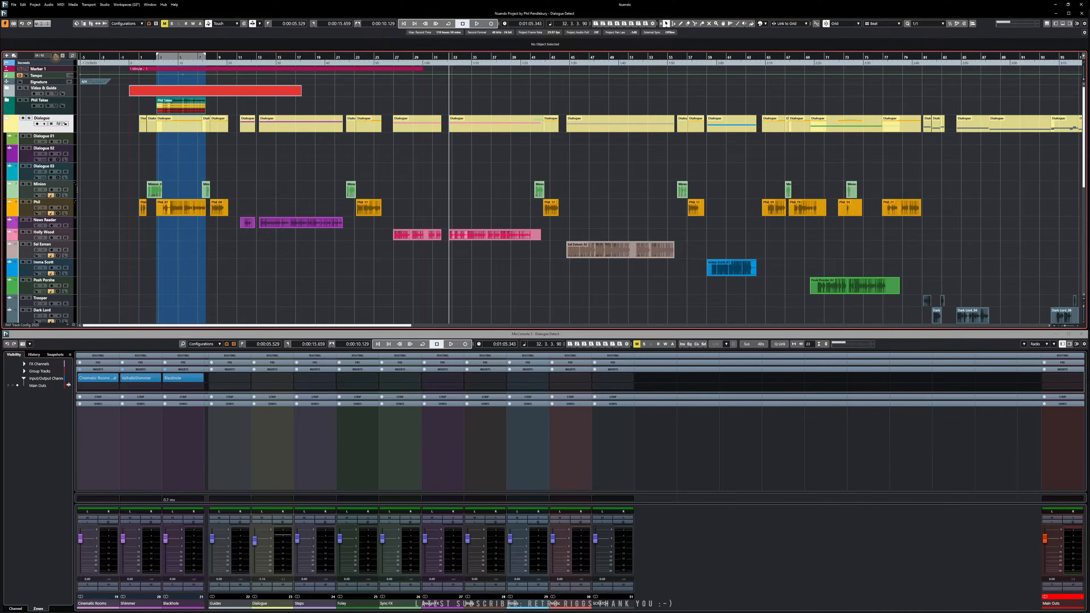
drag(46, 130, 47, 134)
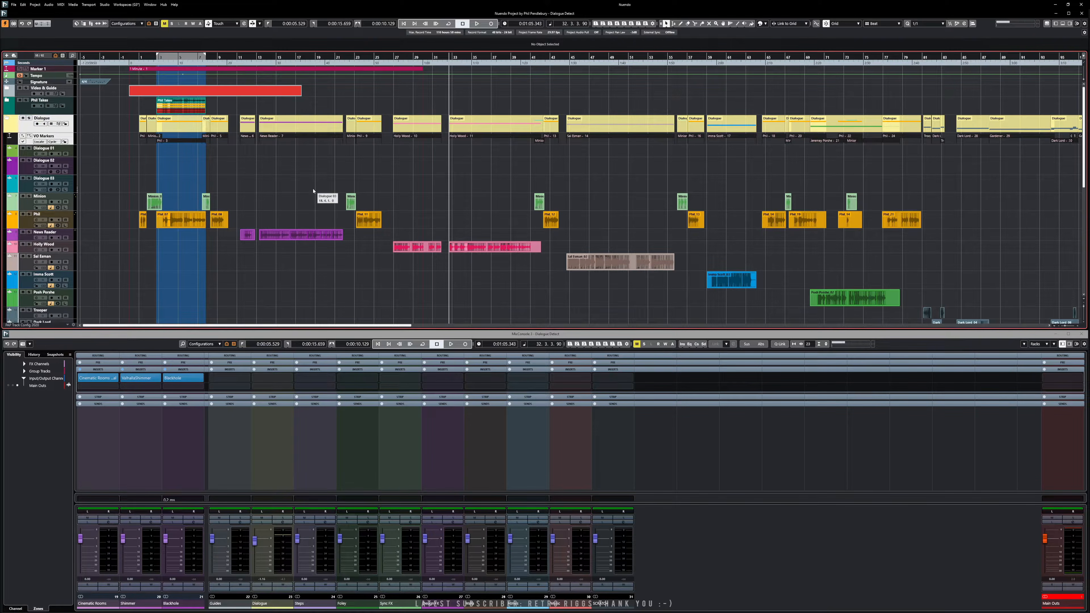
click(264, 174)
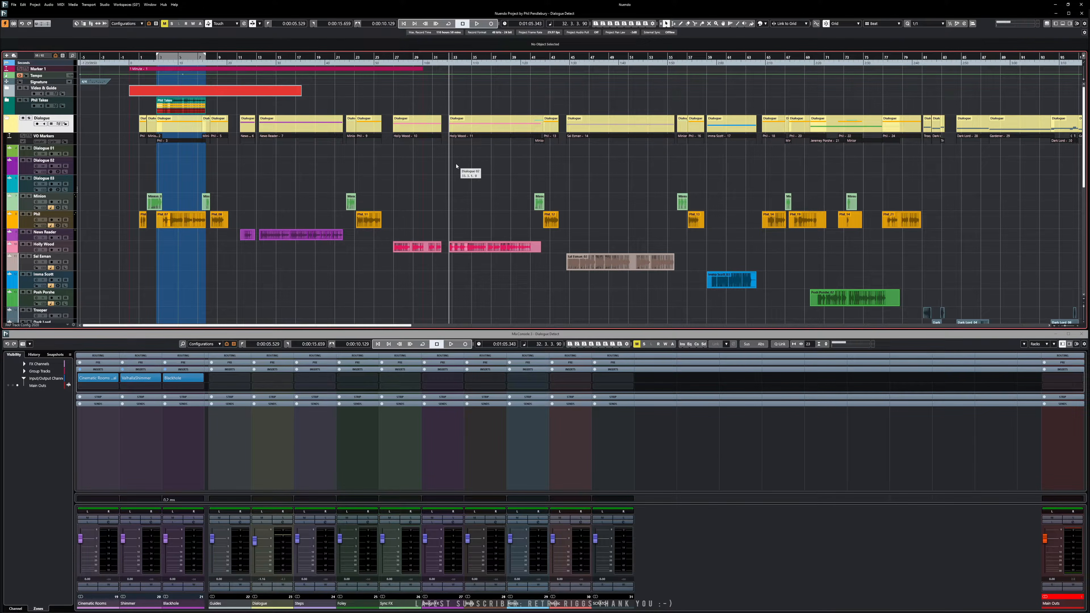
Step: Open the Markers window, display the VO Markers track, and expand the Marker Editor and ADR sections
key(ctrl+m)
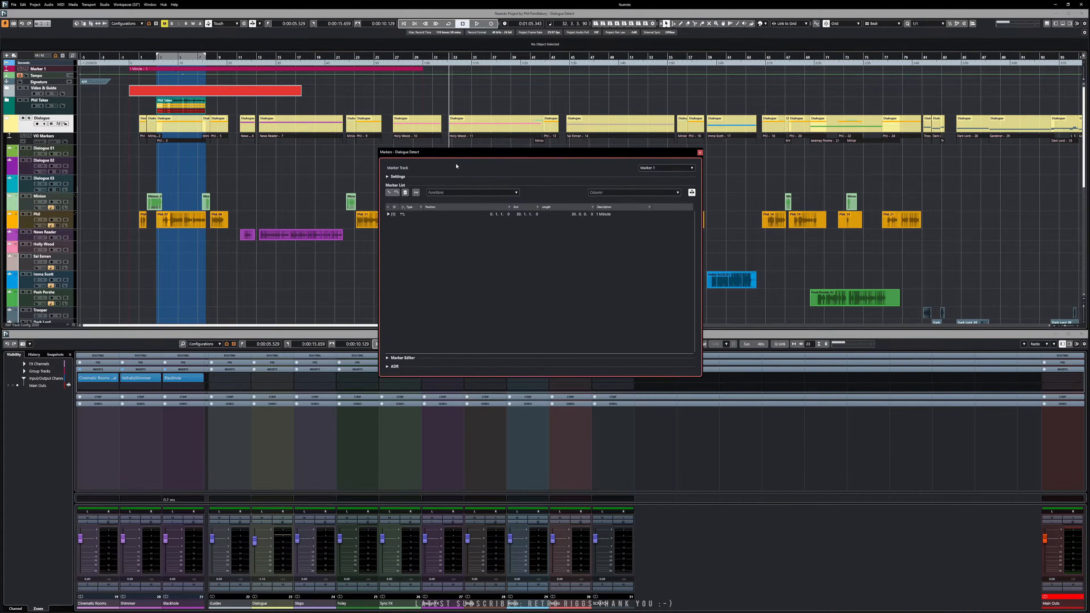
click(663, 167)
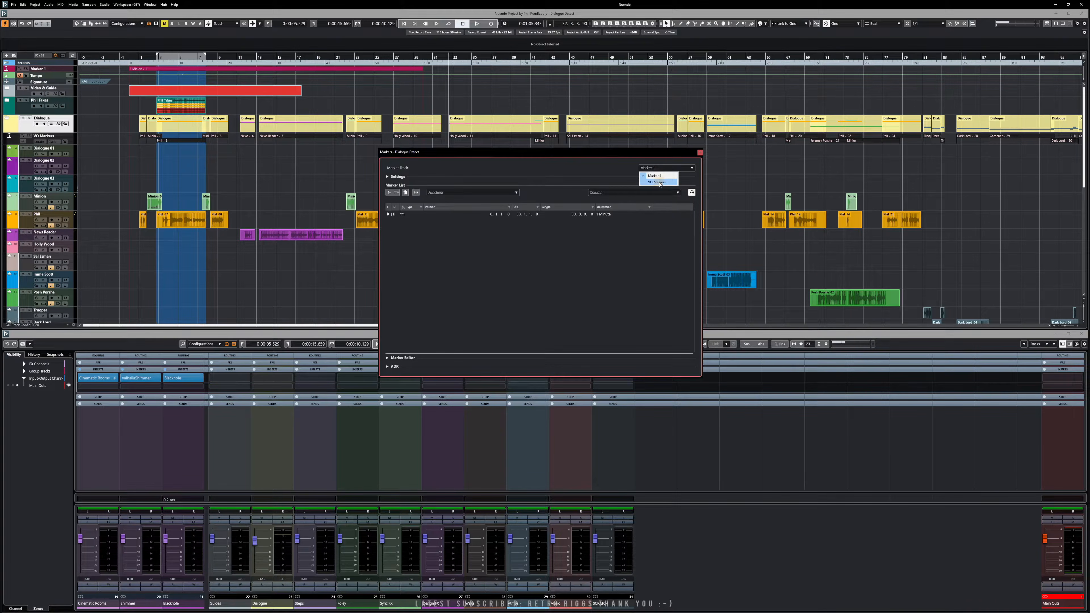
click(657, 182)
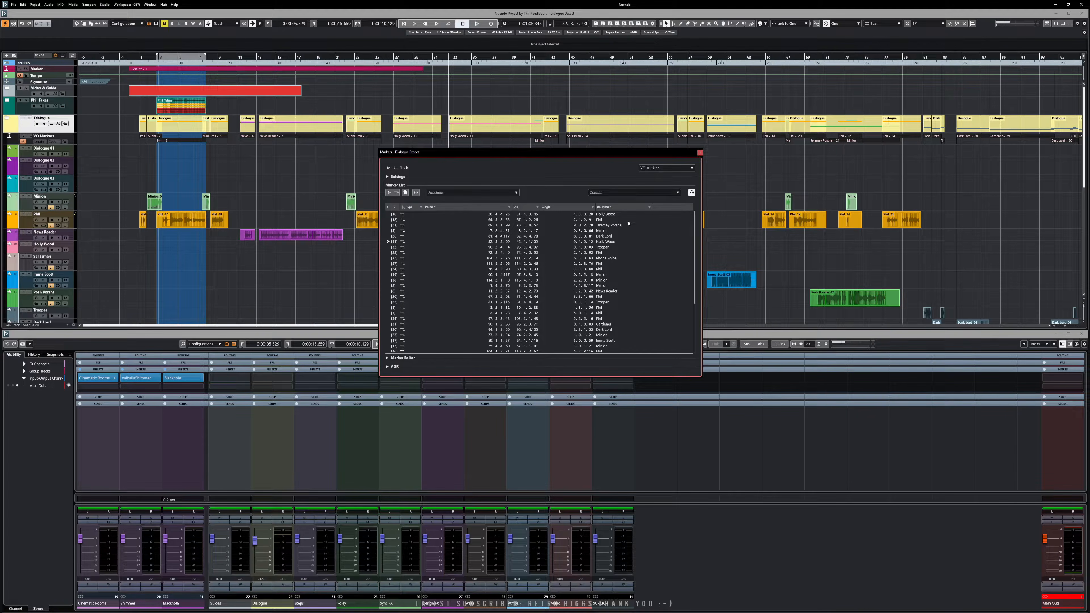
click(388, 366)
click(388, 350)
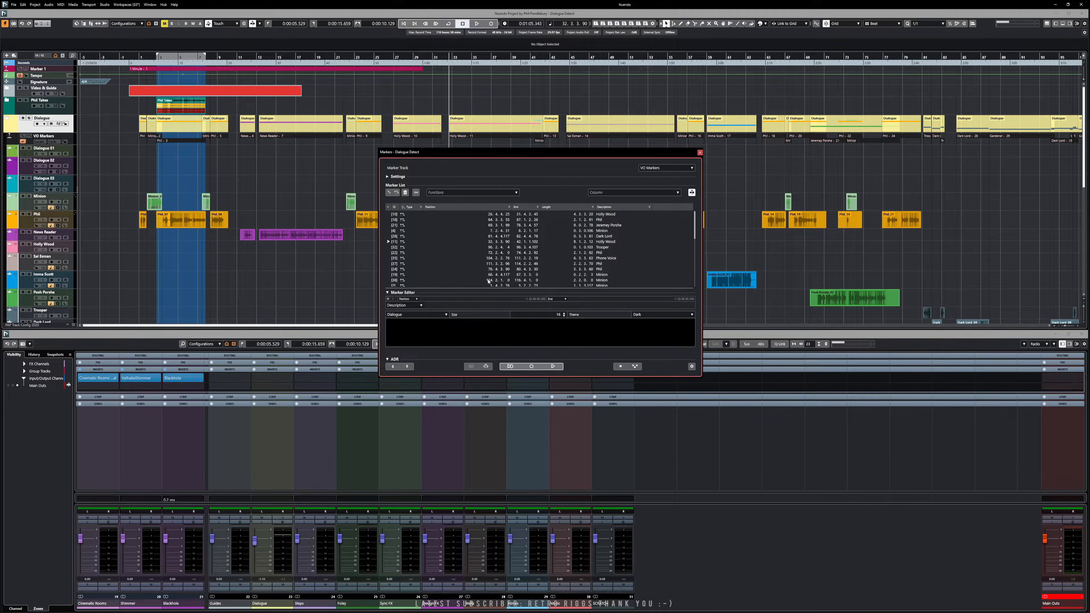
Step: Show the ADR Character column in the marker list and narrow the Position, End, Length and Description columns
drag(514, 207, 483, 213)
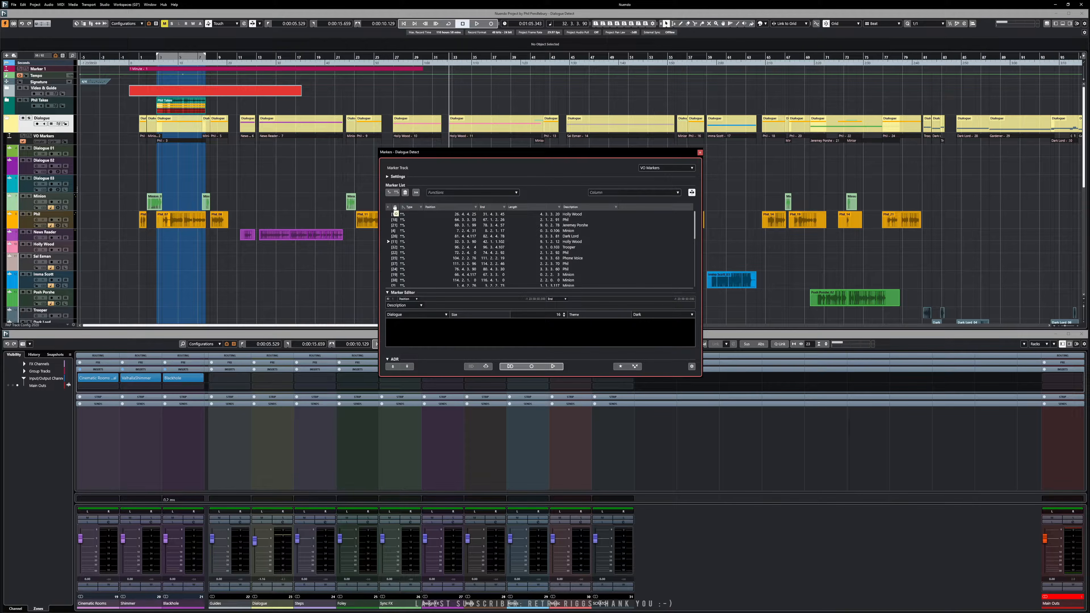
drag(620, 207, 630, 207)
drag(560, 208, 579, 210)
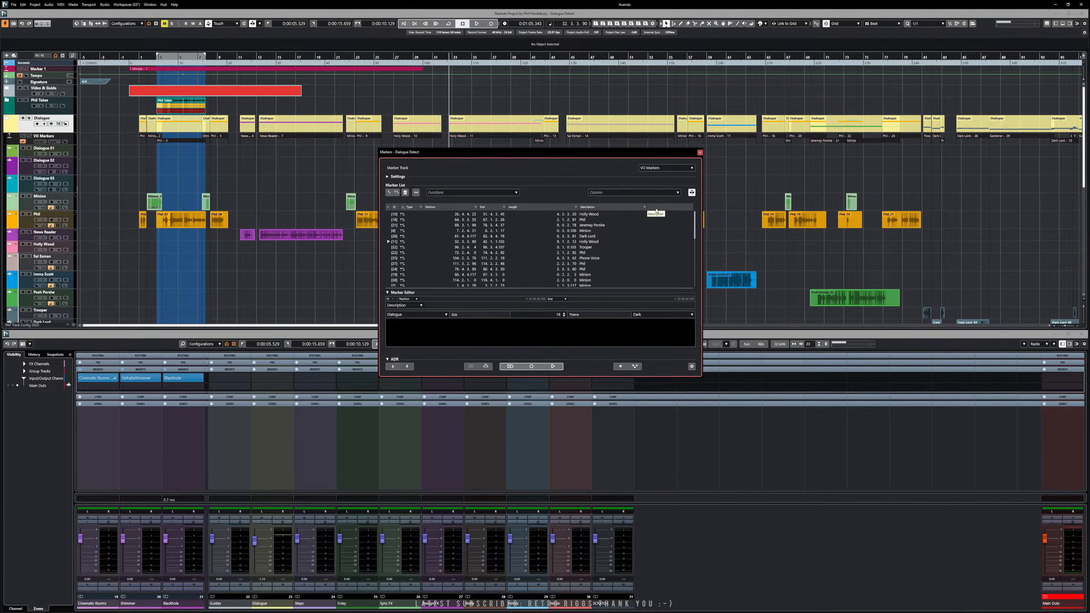
click(678, 192)
mouse_move(635, 211)
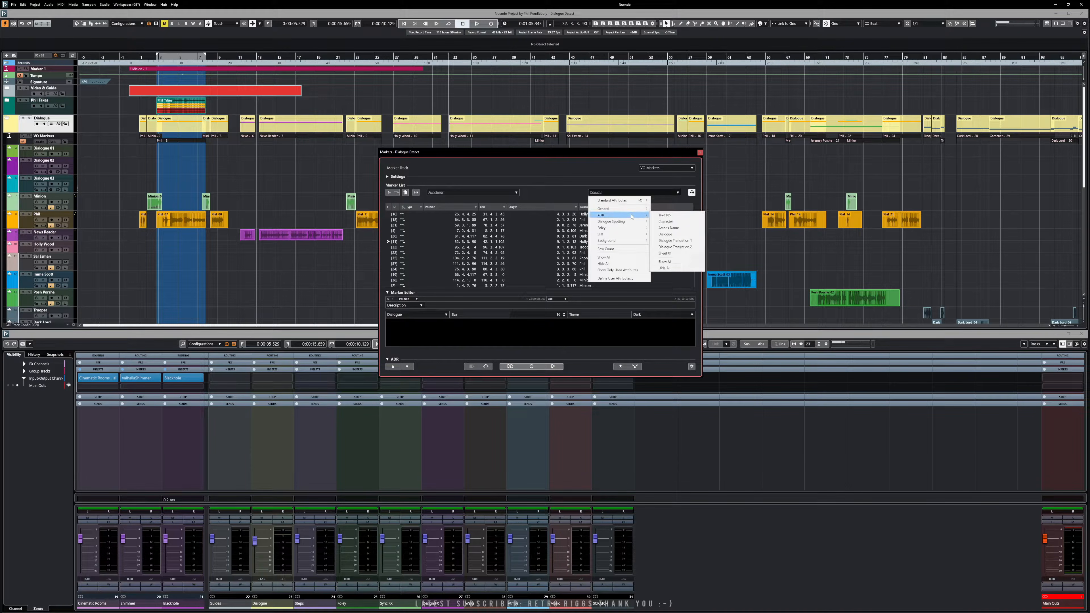
click(666, 221)
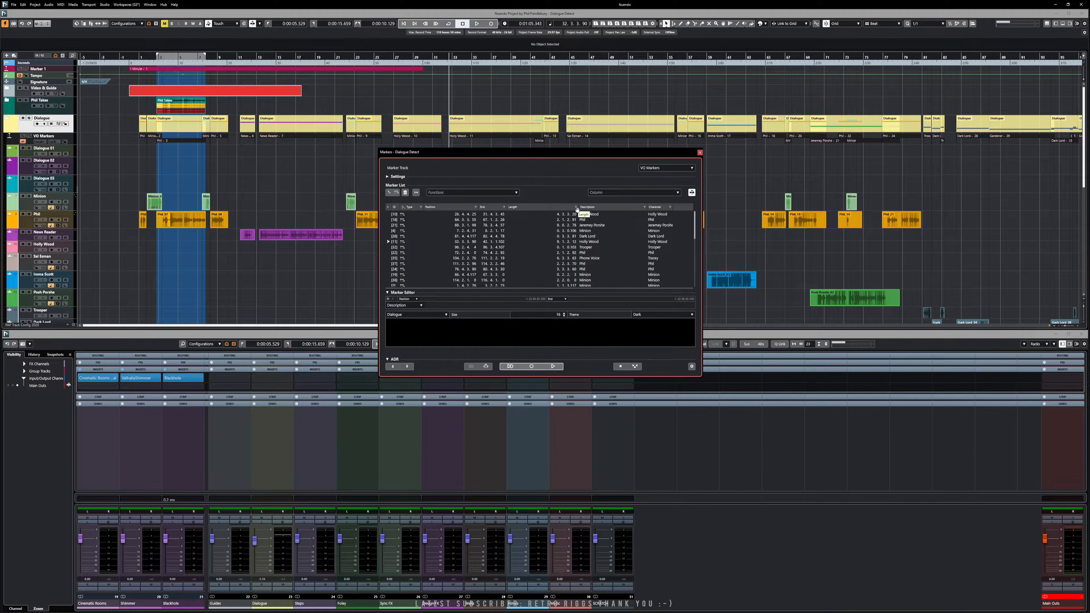
drag(577, 207, 453, 207)
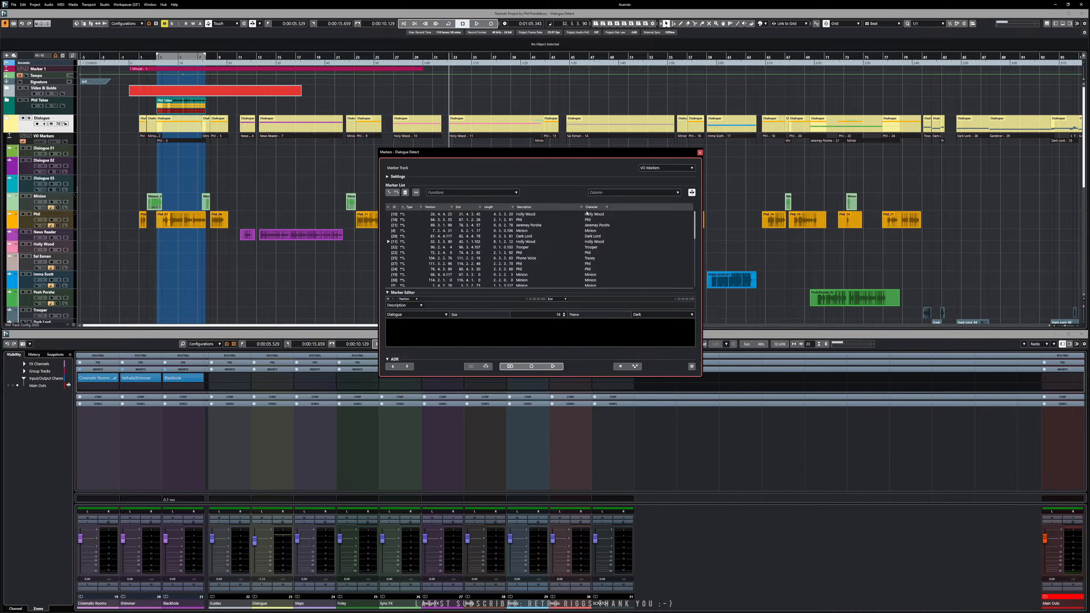
drag(584, 207, 555, 207)
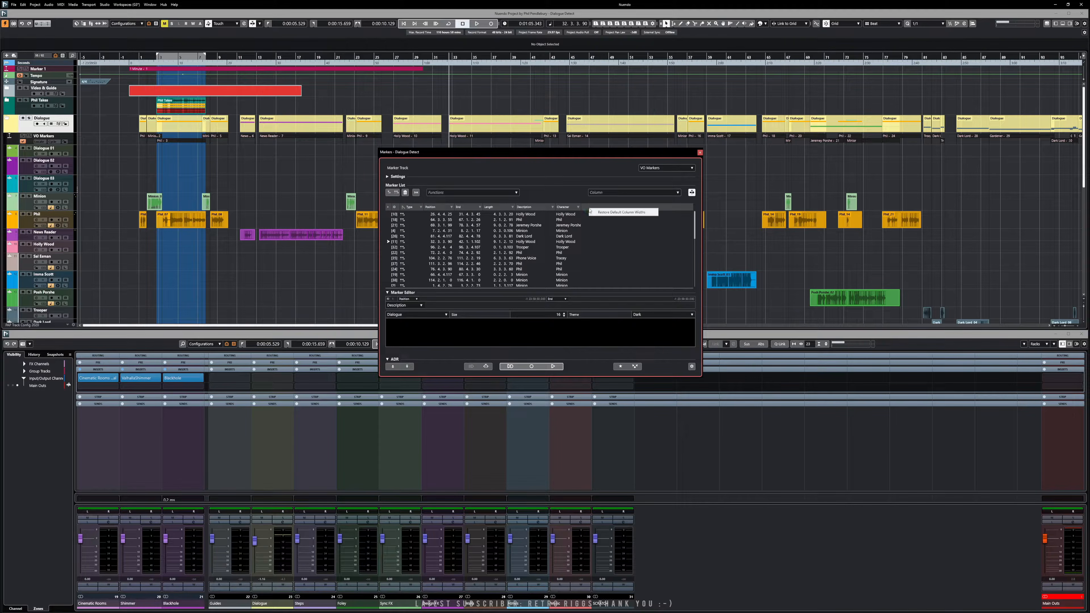
Step: Show the ADR Actor's Name column in the marker list and adjust its width
click(611, 192)
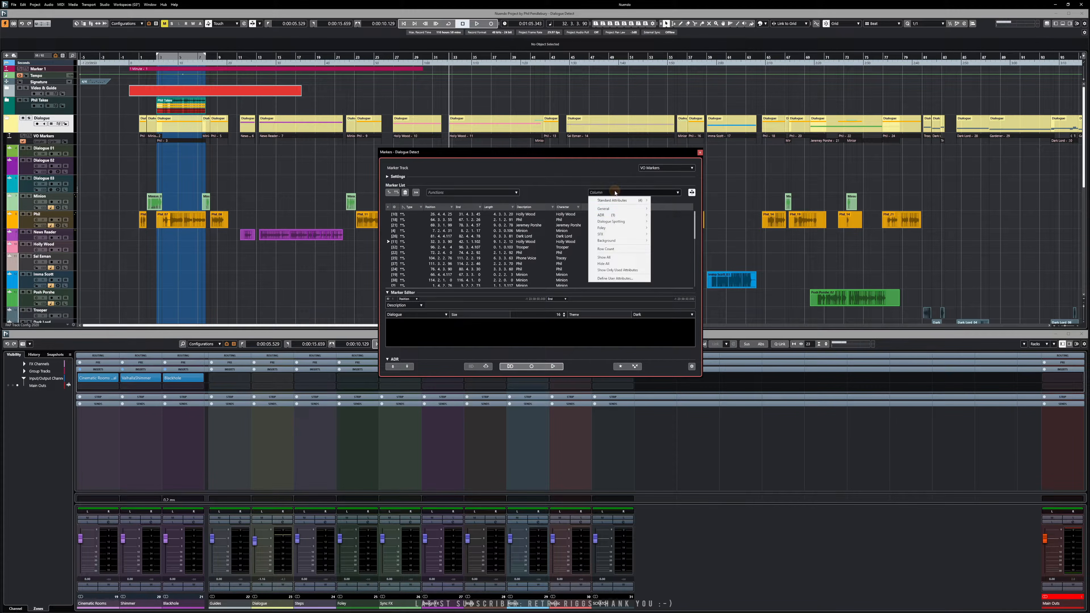
mouse_move(622, 215)
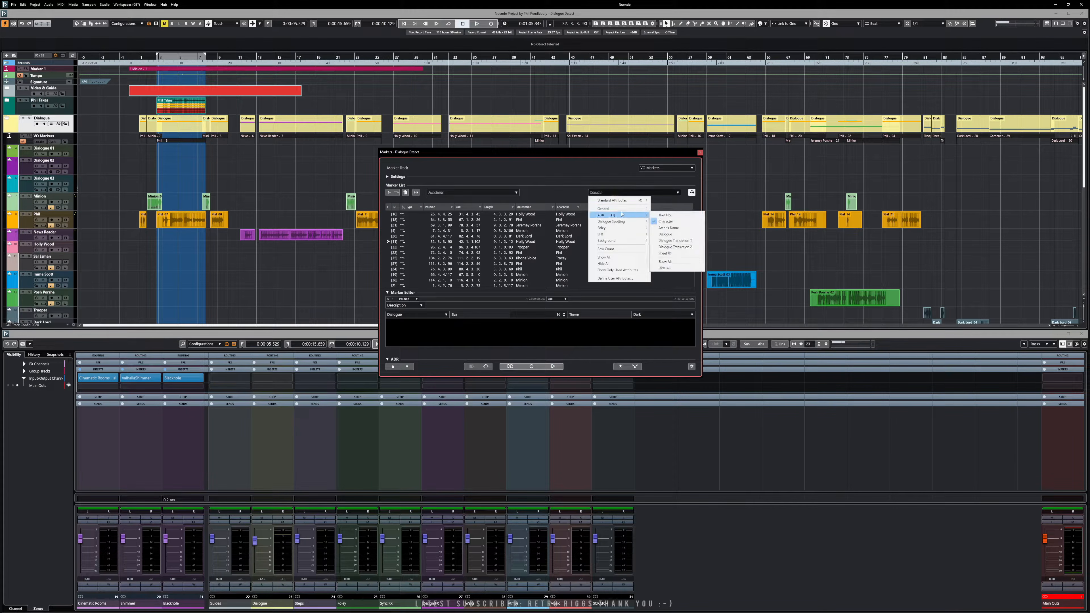
click(668, 228)
drag(585, 209, 598, 208)
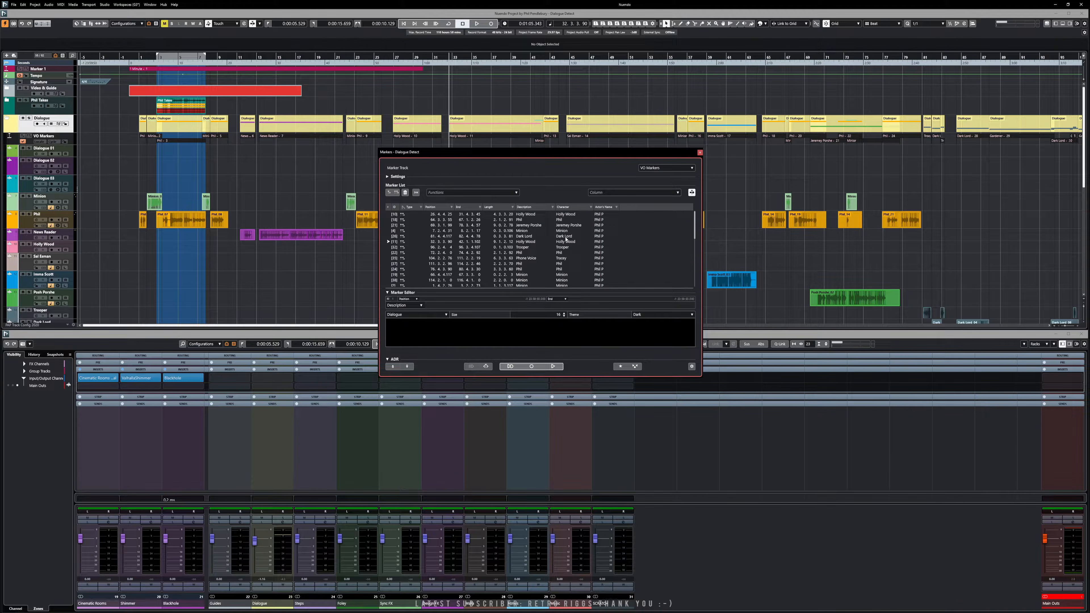
Step: Replace the actor's name with another first name for the Jeremy Porshe marker and the Dark Lord marker
double_click(600, 225)
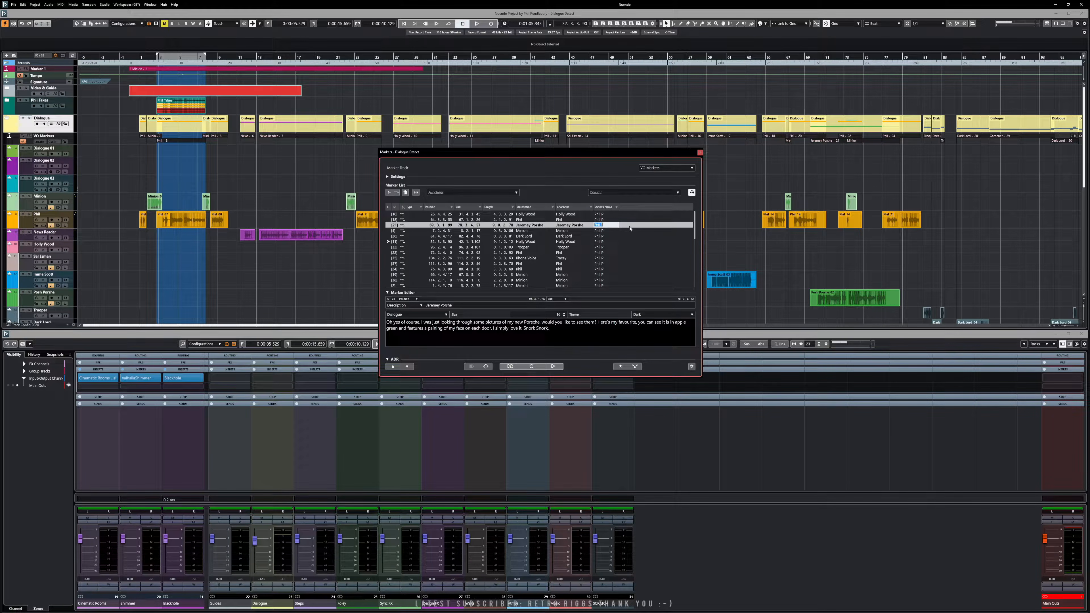
text(Dave)
double_click(600, 236)
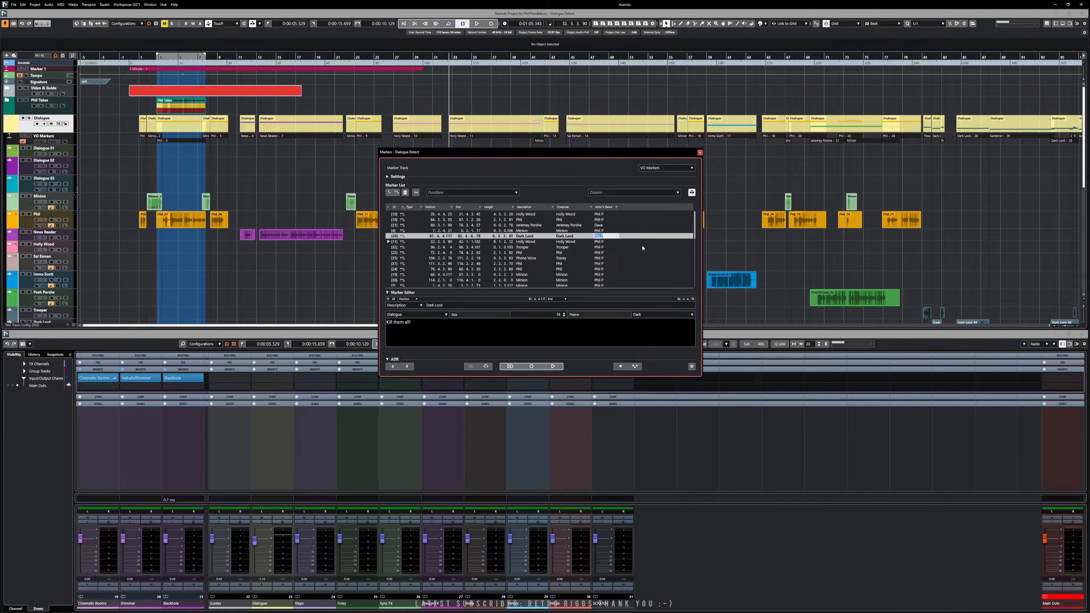
text(Dave)
key(Return)
Step: Sort the VO Markers list by ID in ascending order
click(451, 208)
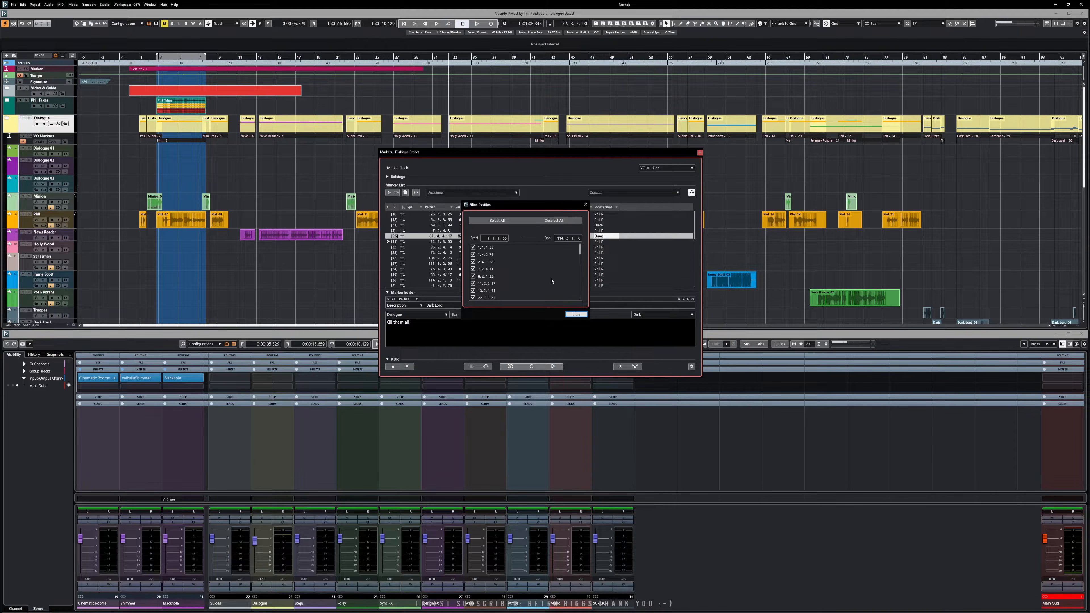
click(586, 204)
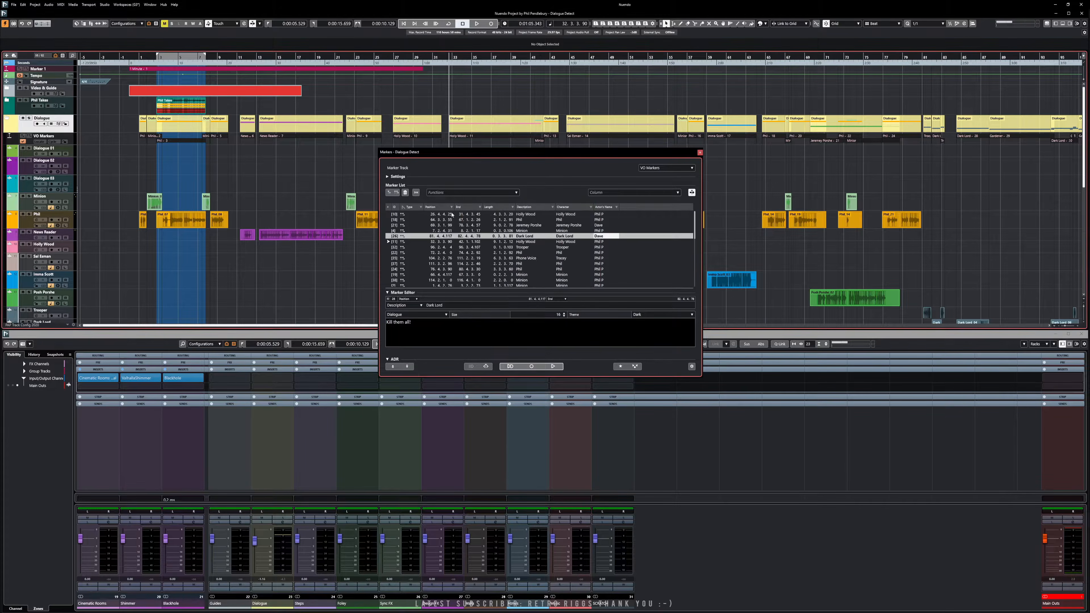
click(406, 207)
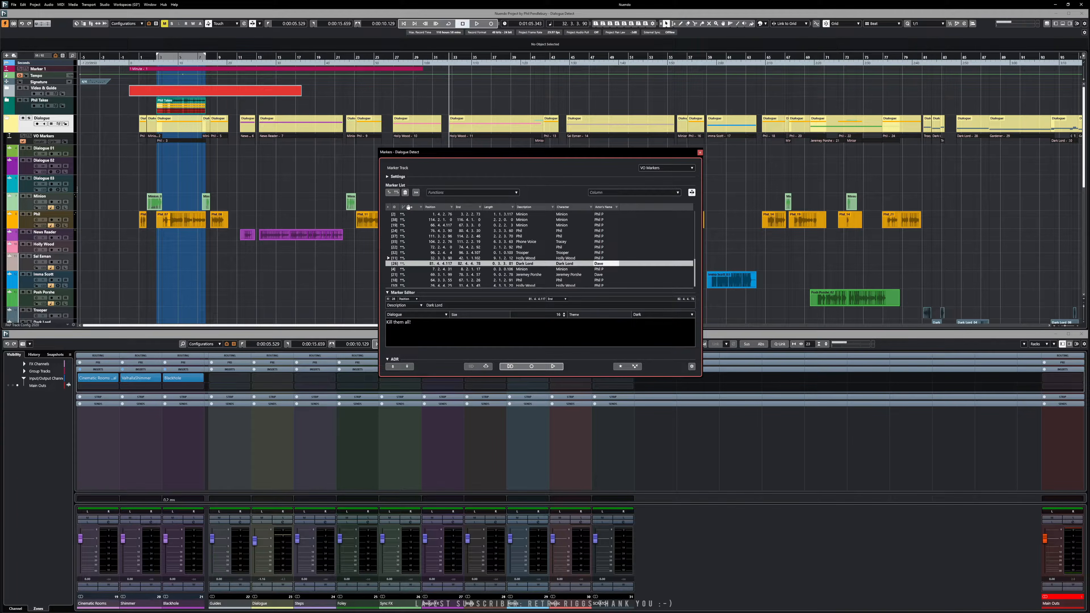
click(396, 207)
scroll(405, 215, up, 8)
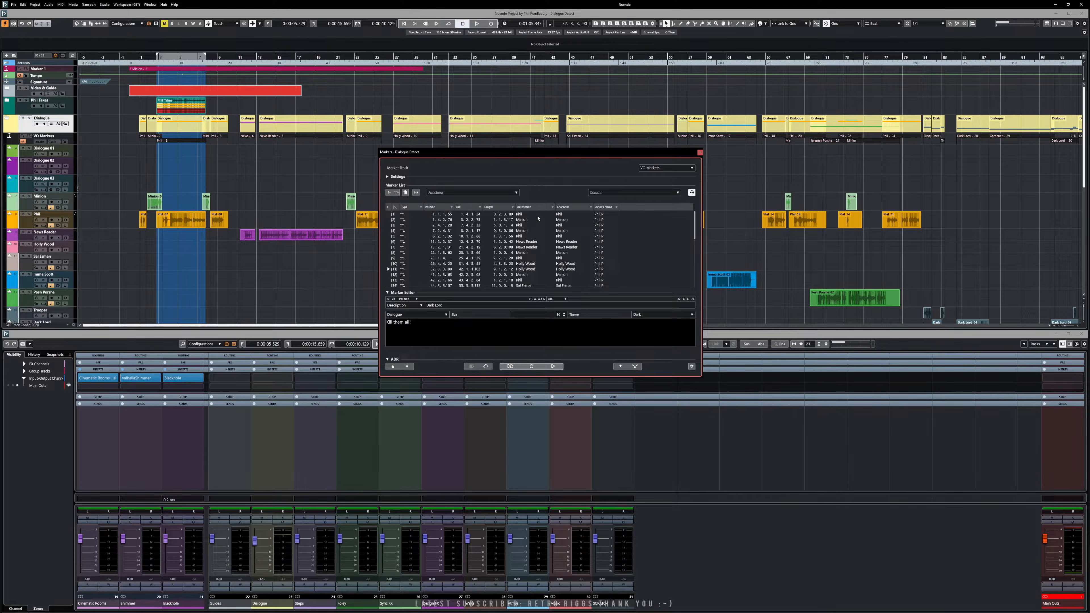
Step: Open the Video Player, arrange it beside the Markers window, and jump the playhead to the left locator
key(F8)
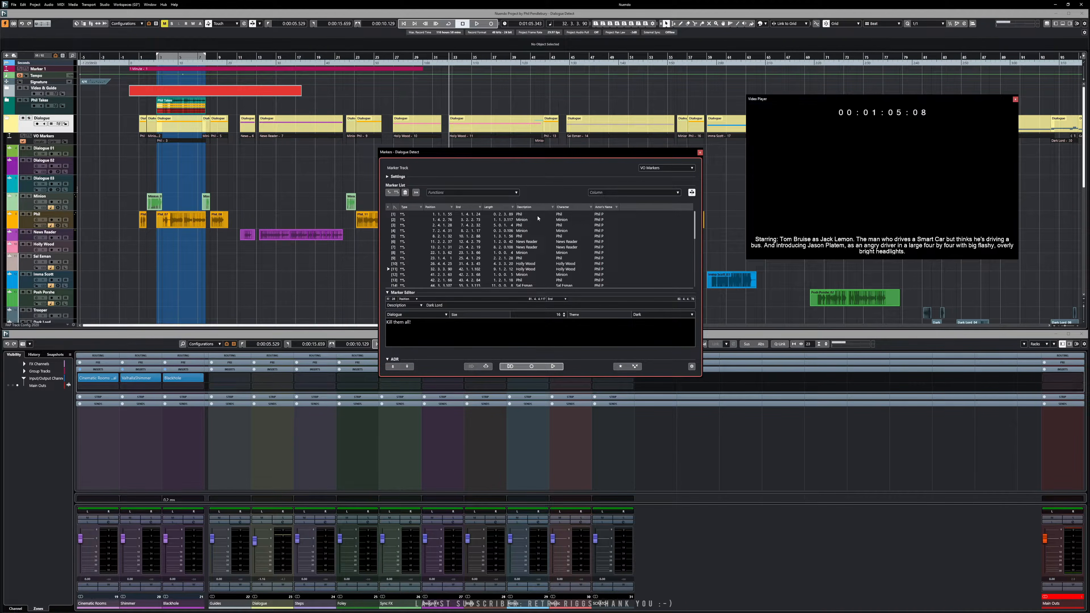
drag(829, 108, 801, 122)
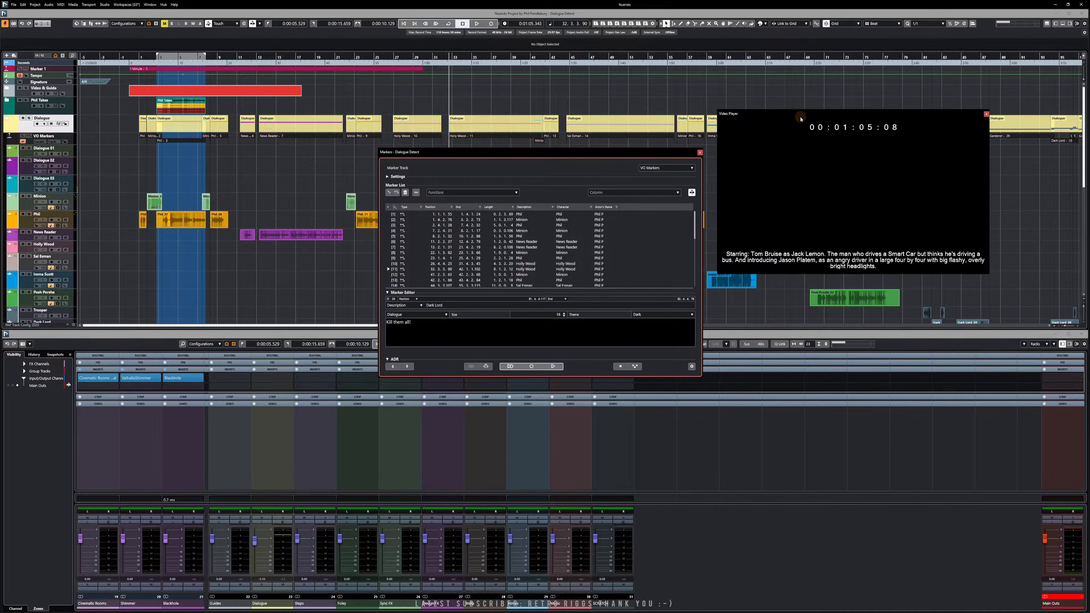
drag(533, 155, 495, 155)
drag(761, 116, 715, 151)
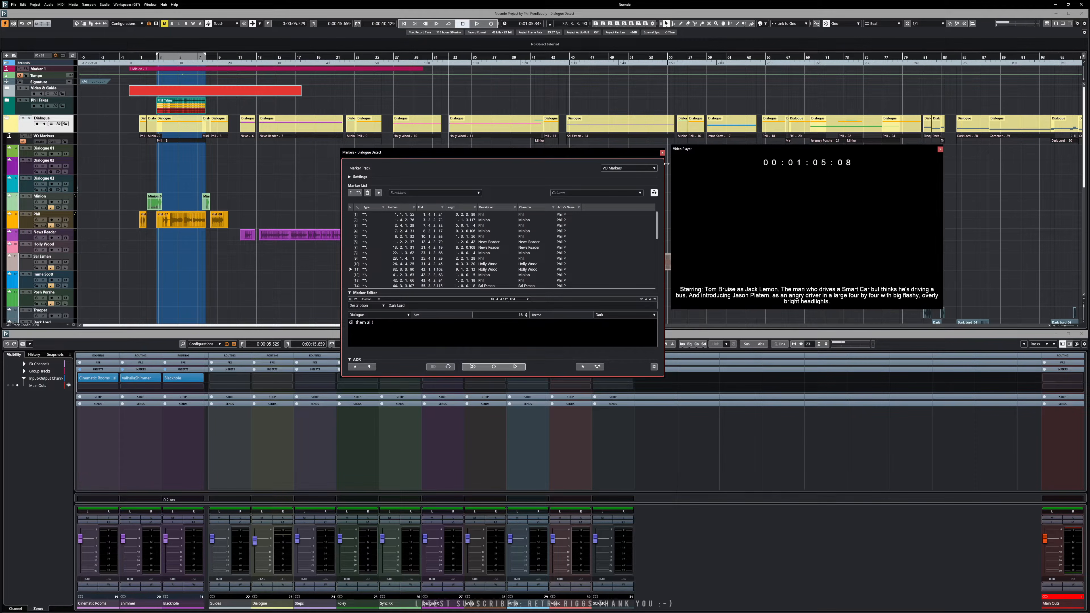
key(KP_1)
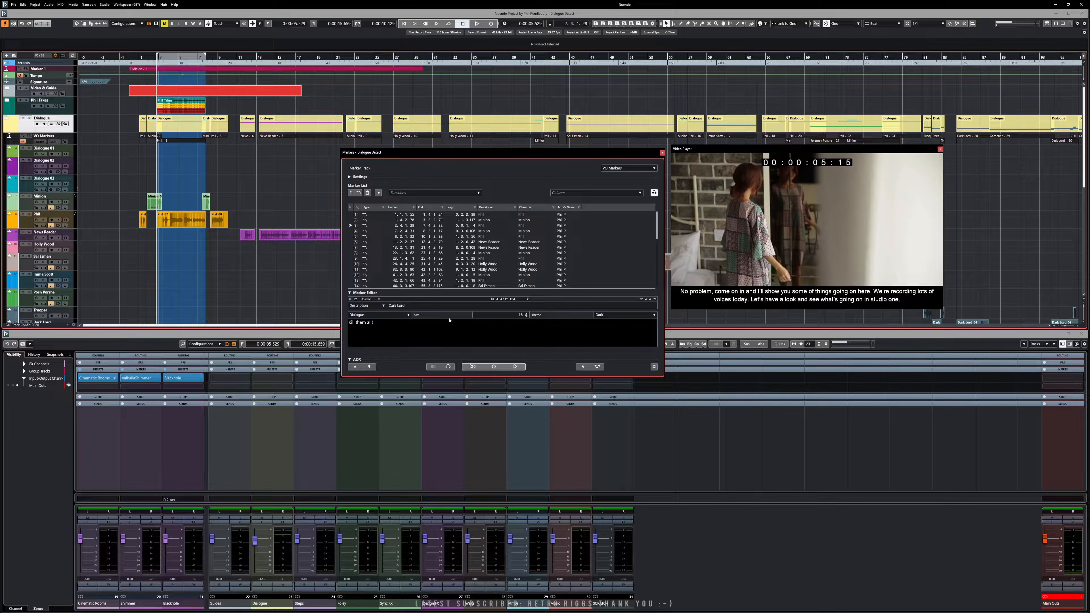
Step: Go through the first eleven VO markers in the list and read each one's dialogue text
click(373, 216)
click(374, 220)
click(375, 225)
click(377, 231)
click(377, 236)
click(377, 242)
click(378, 248)
click(379, 254)
click(380, 259)
click(380, 263)
click(380, 270)
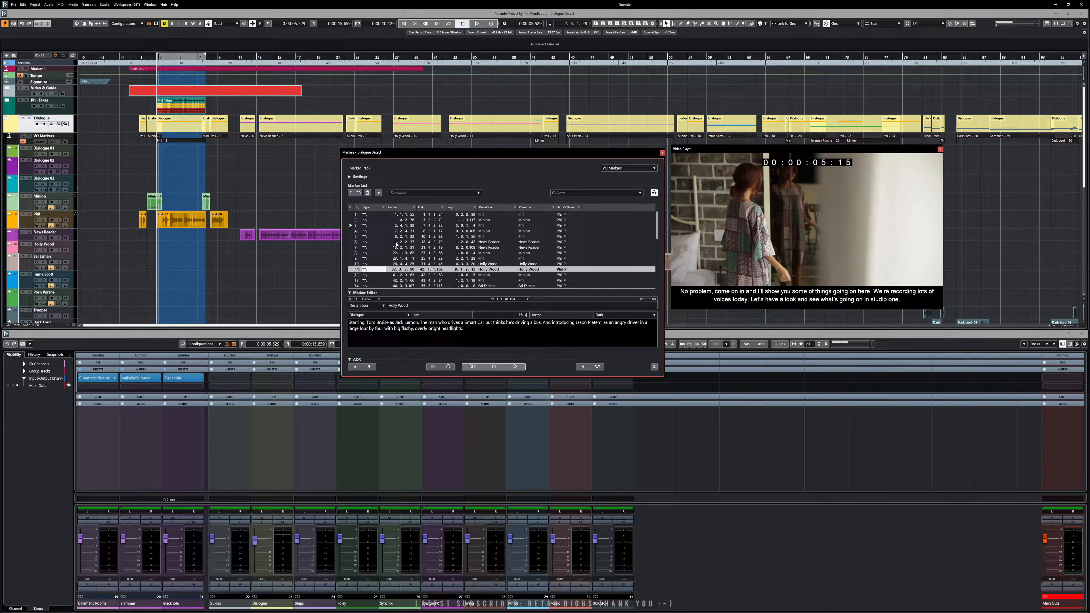
Step: Locate the project to the first VO marker and play it in ADR Review mode with its on-screen dialogue
click(373, 215)
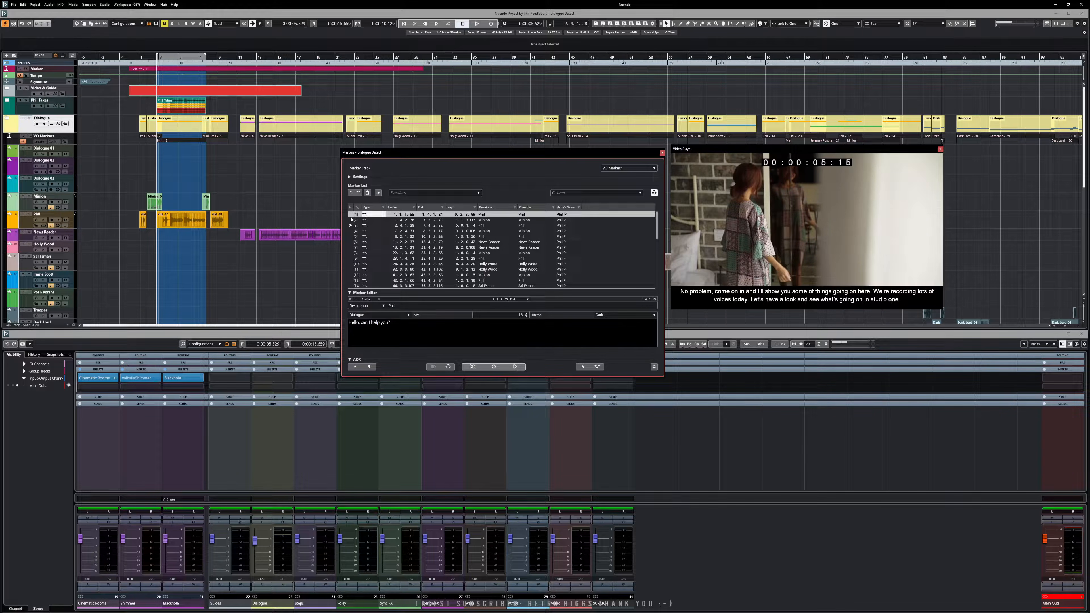
click(351, 214)
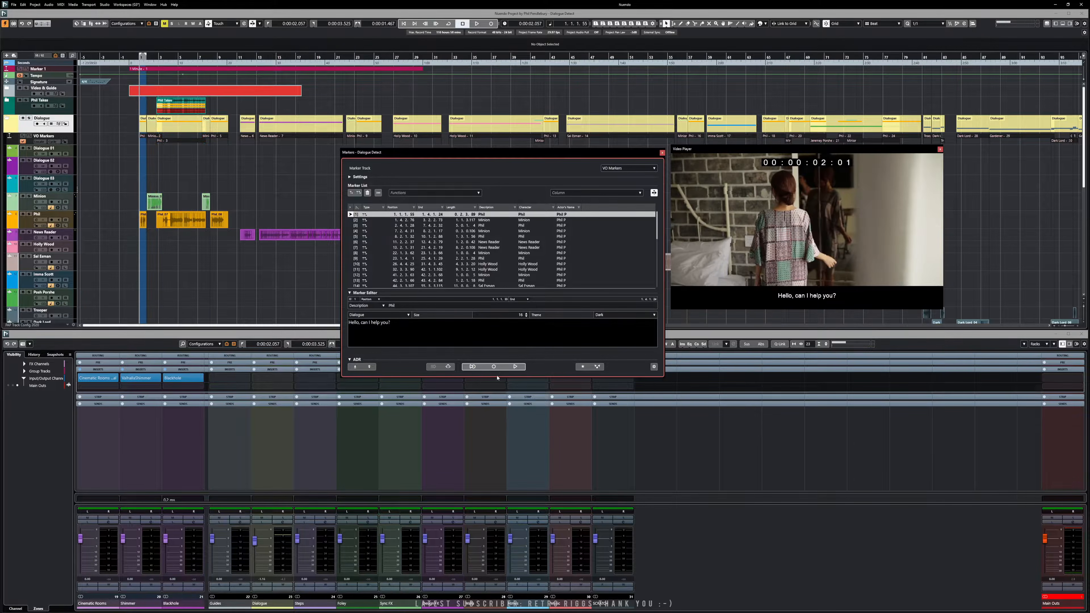
click(511, 367)
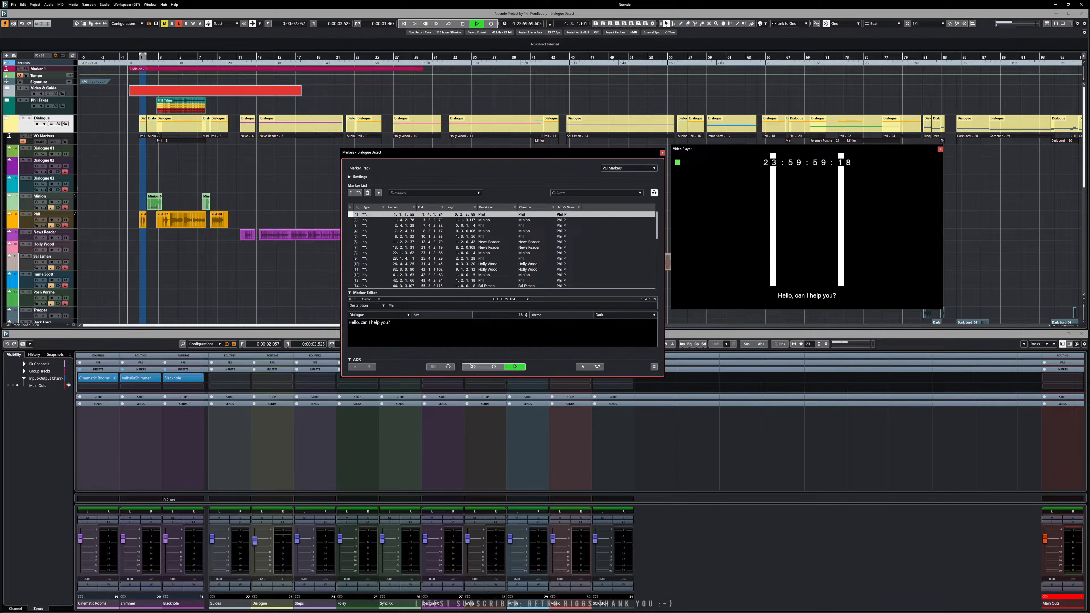
key(h)
key(h)
key(h)
key(h)
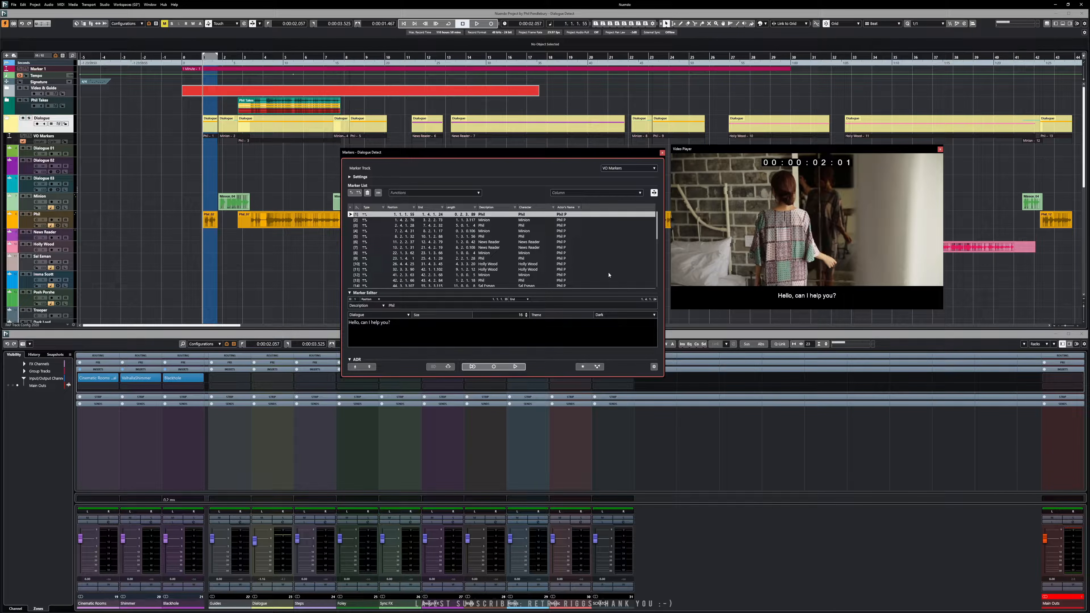
Step: Filter the marker list's Character column to show only the News Reader
click(553, 209)
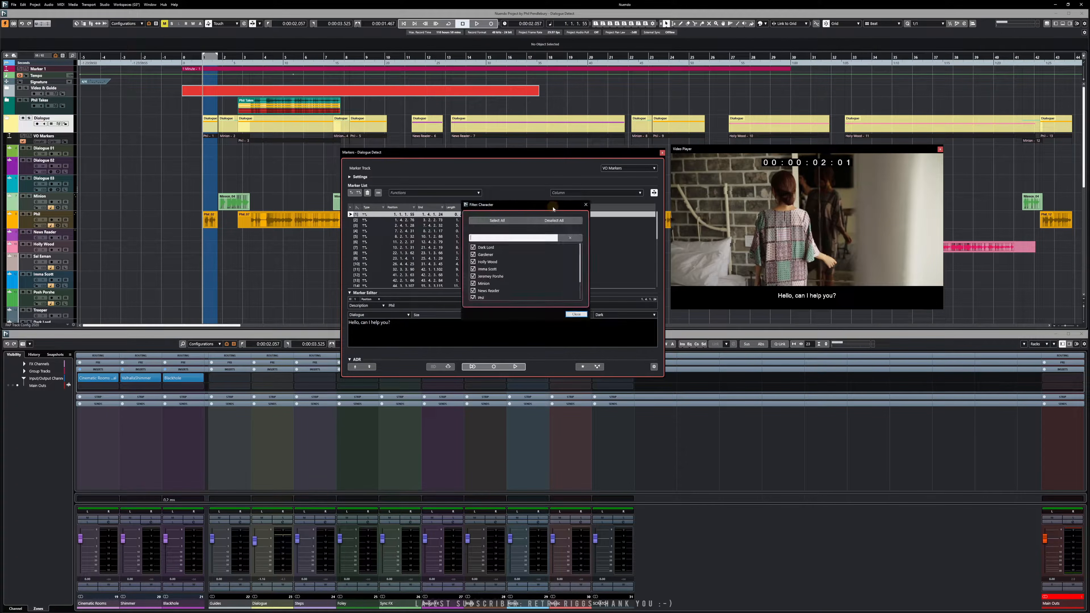
click(536, 221)
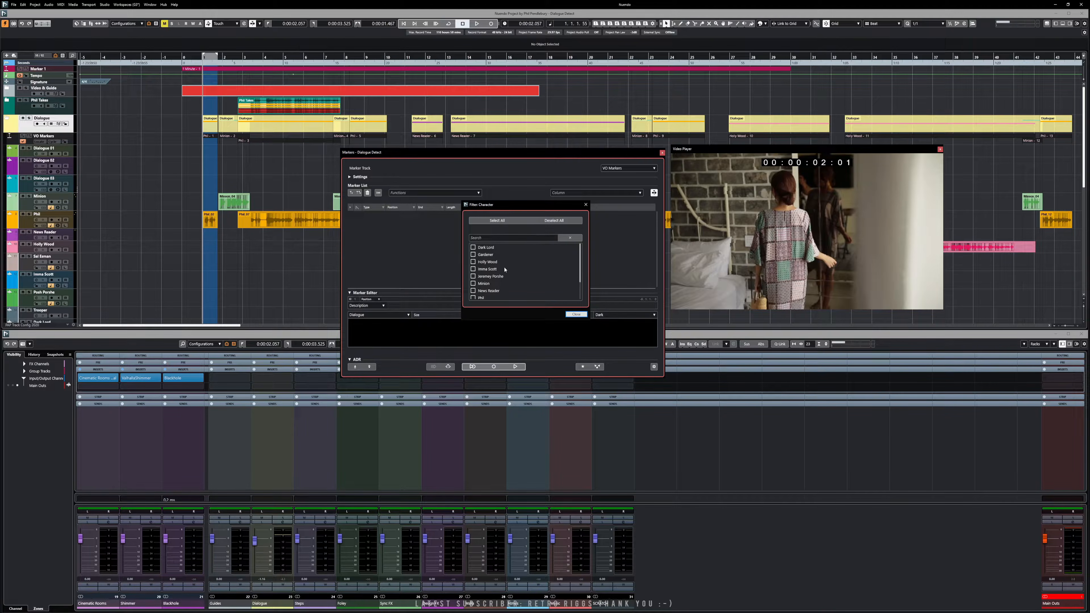
scroll(504, 271, down, 1)
click(473, 280)
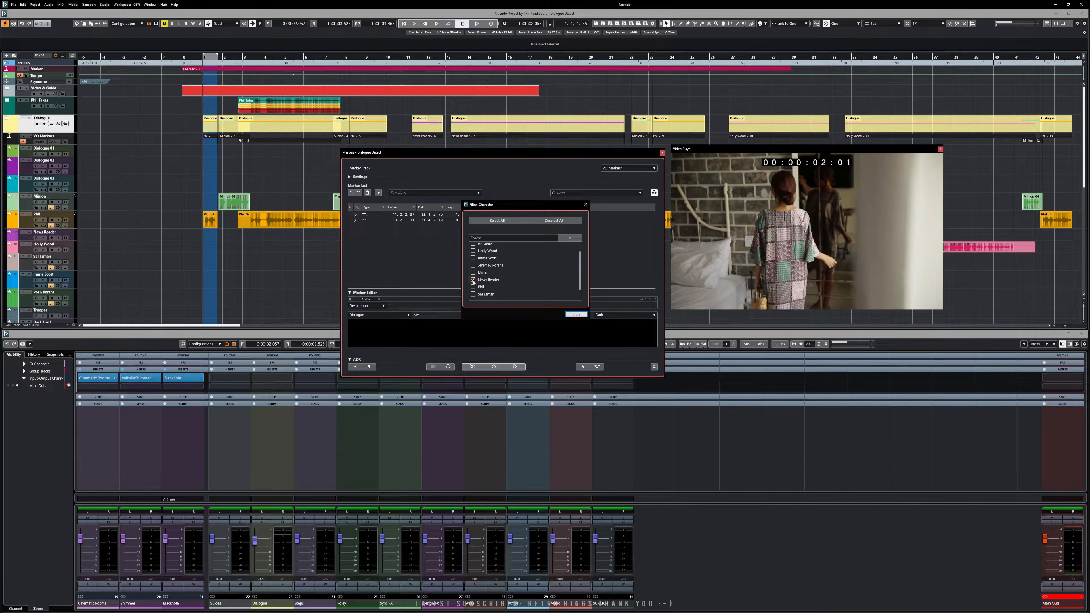
click(576, 314)
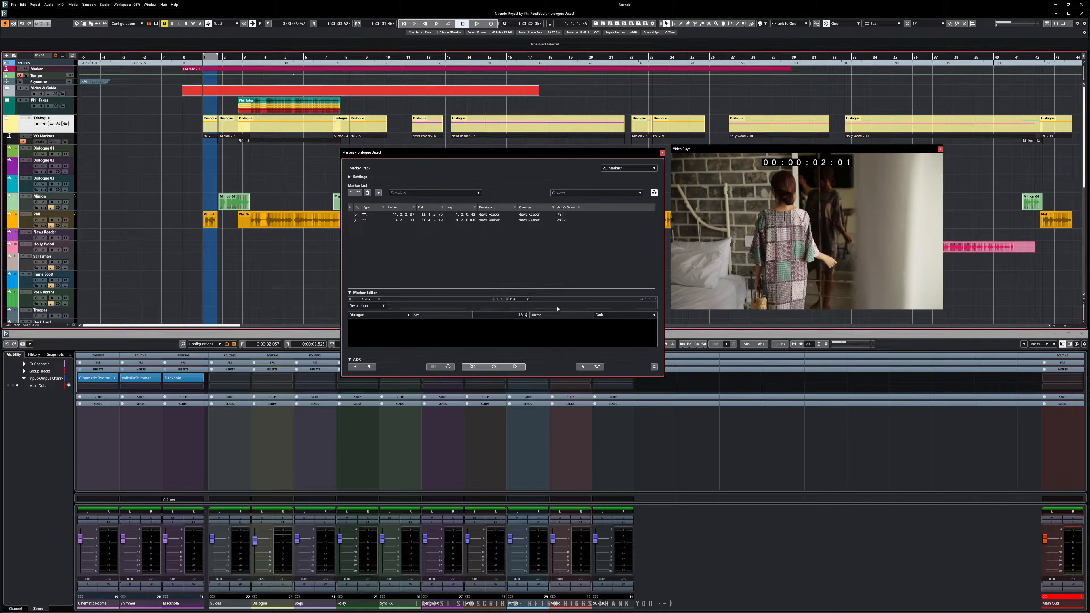
Step: Locate the project to the first News Reader marker and briefly play it in ADR Review mode
click(393, 216)
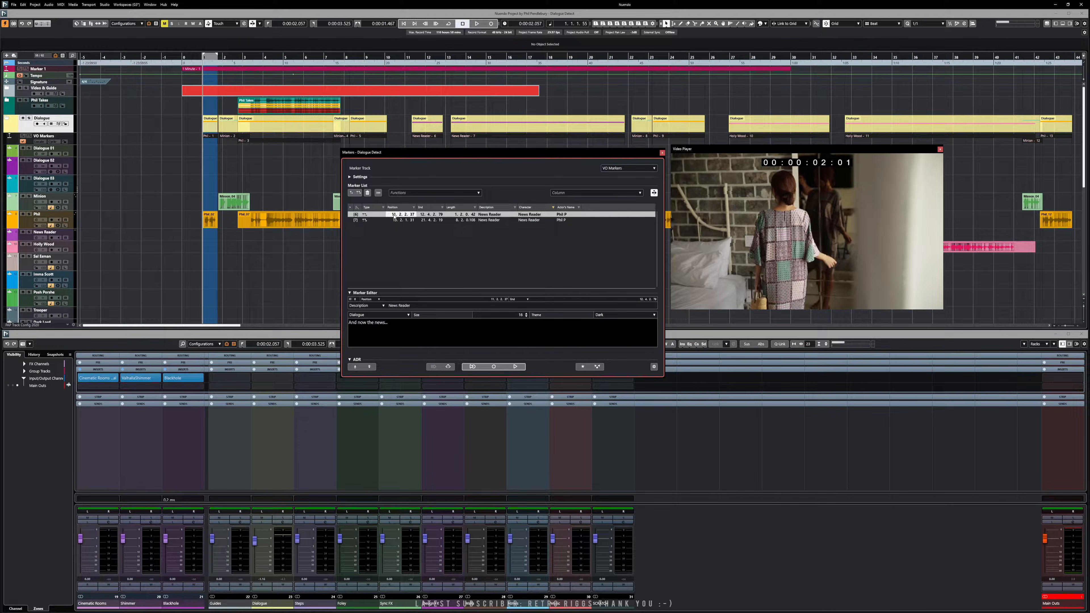
click(351, 215)
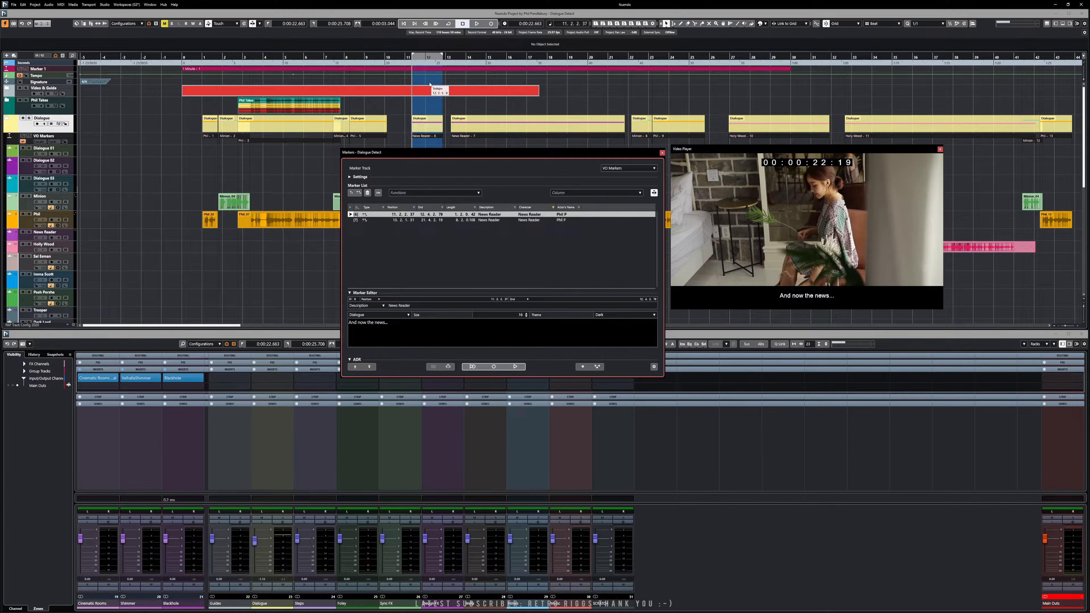
click(513, 367)
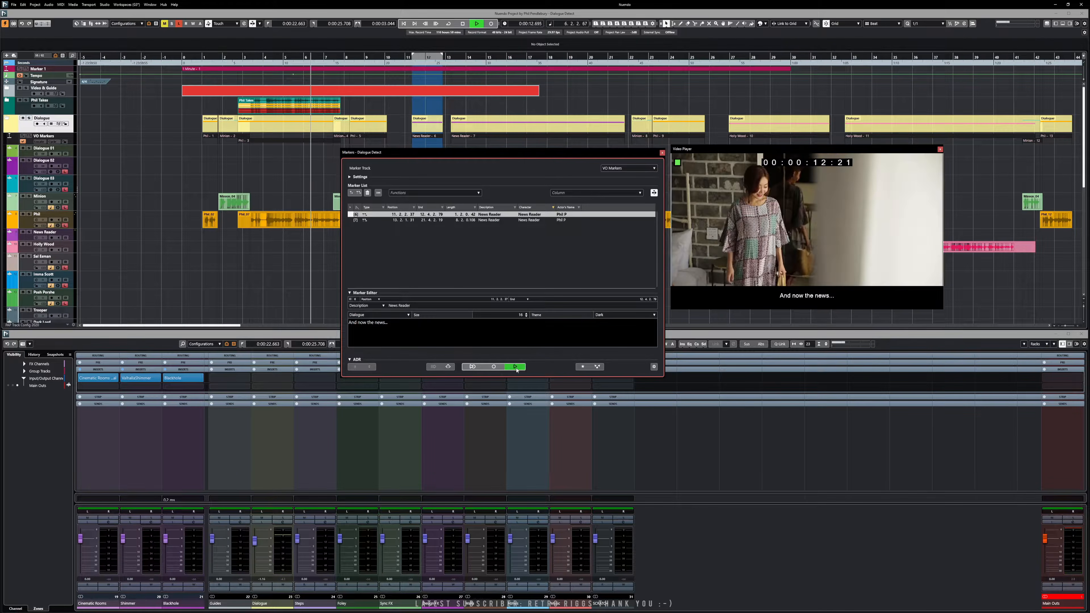
click(514, 367)
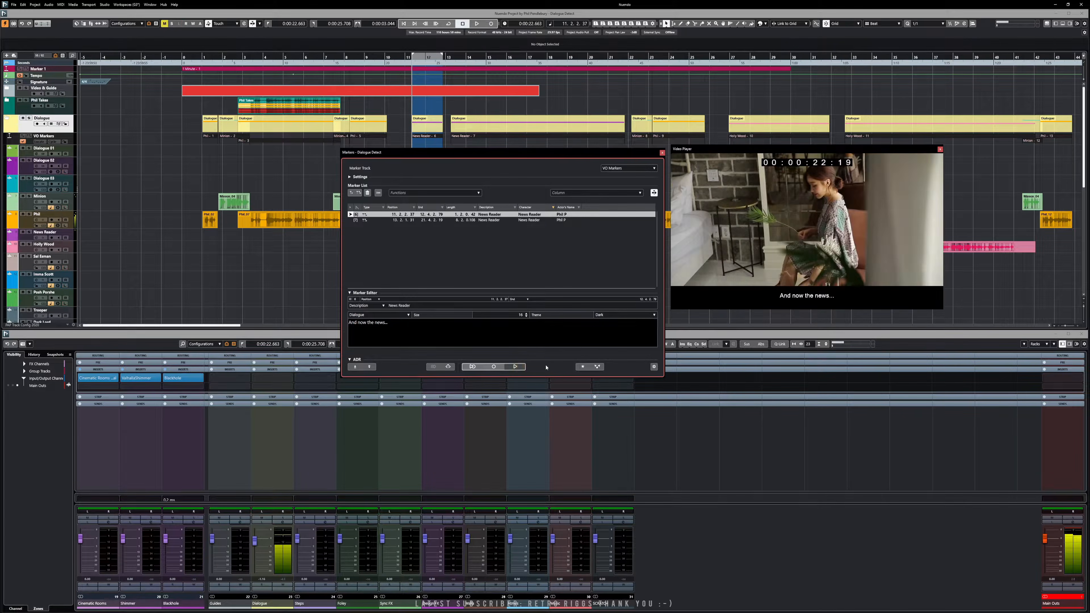
Step: Set both the pre-roll and post-roll to 2.000 ms in the ADR Setup
click(654, 366)
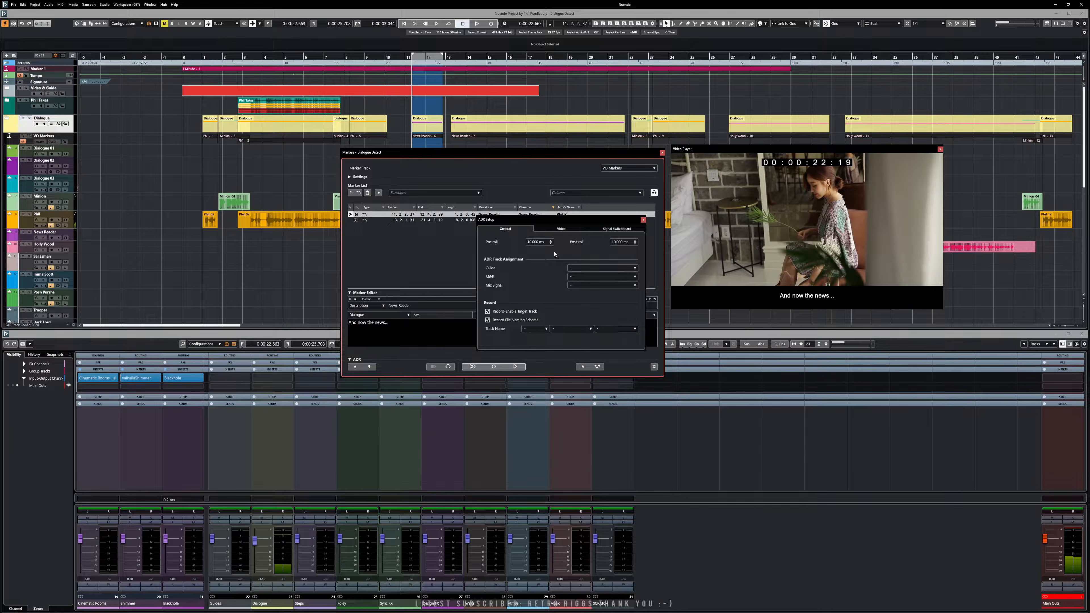
click(532, 242)
text(2)
key(Return)
text(0)
key(Return)
click(539, 242)
text(2)
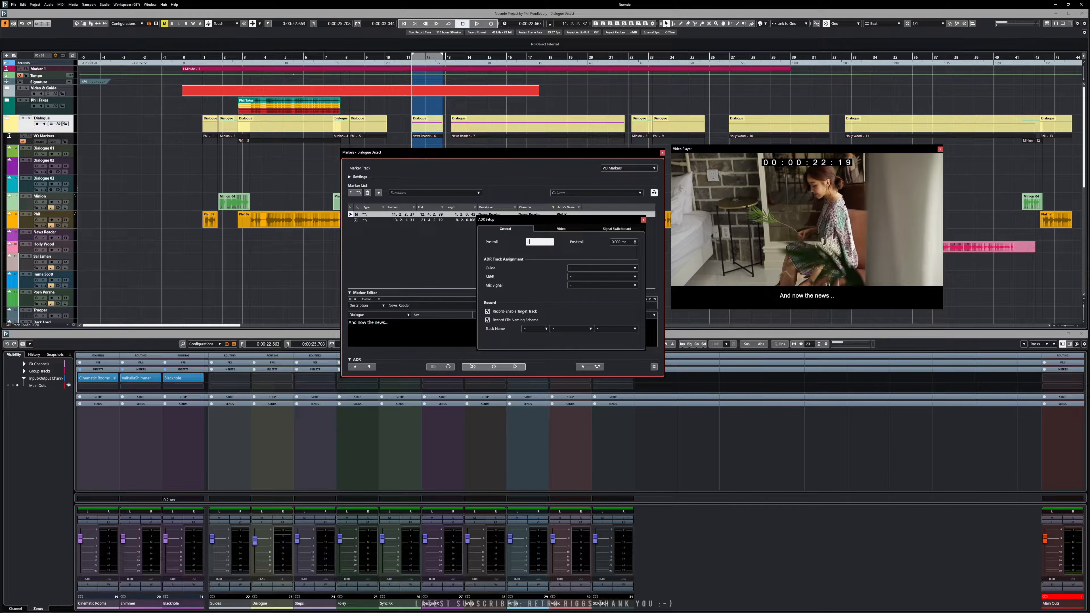
key(Return)
click(614, 242)
text(2)
key(Return)
click(643, 219)
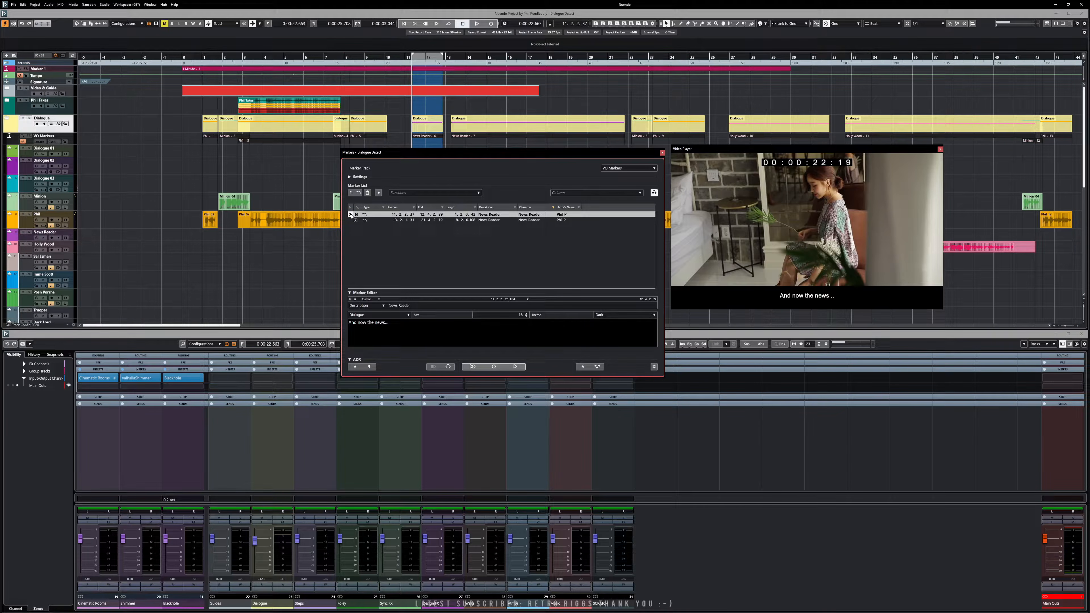
Step: Play the first News Reader marker in ADR Review mode with the shortened pre-roll, and start and stop an ADR Record pass on it
click(515, 367)
click(513, 369)
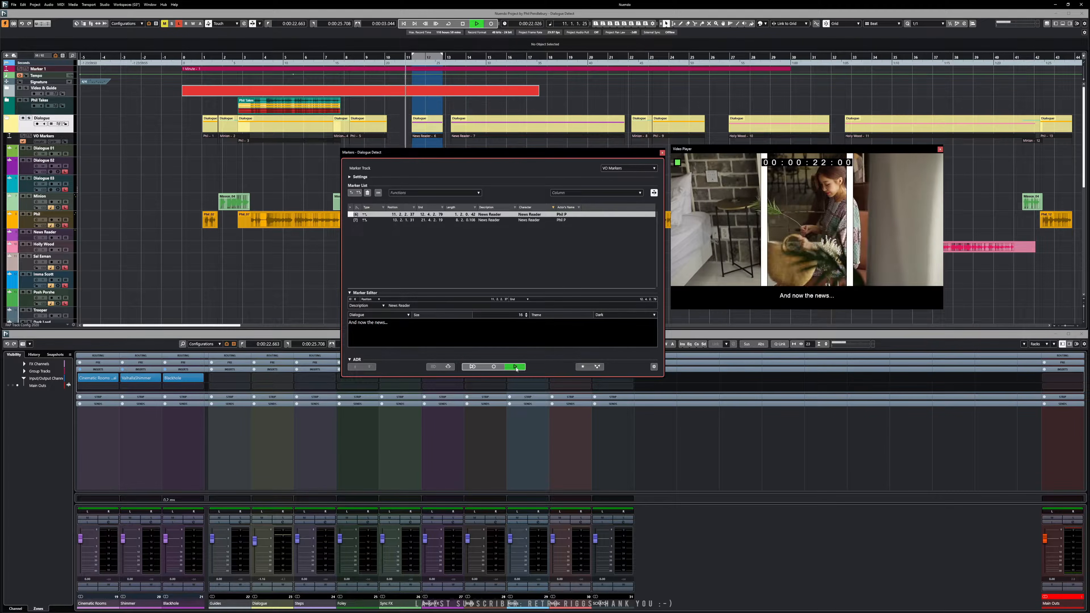
click(516, 369)
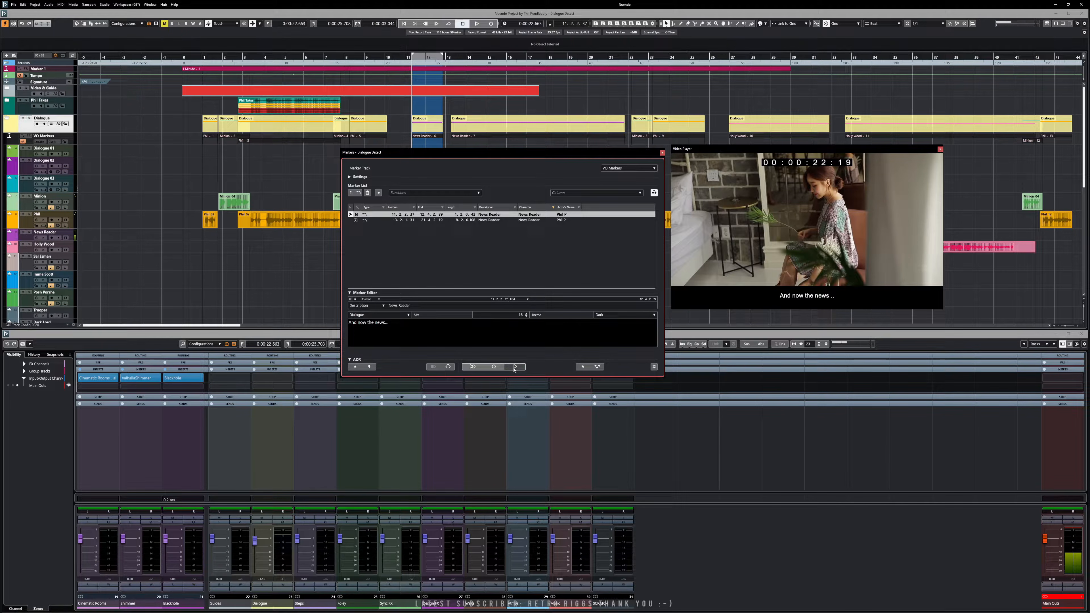
click(518, 367)
click(494, 366)
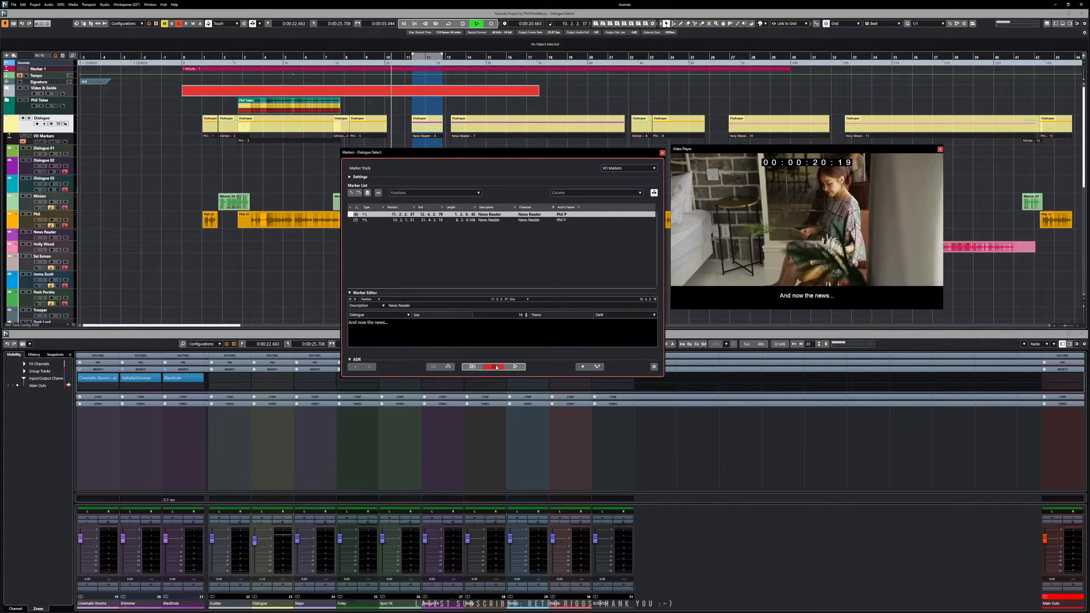
click(497, 367)
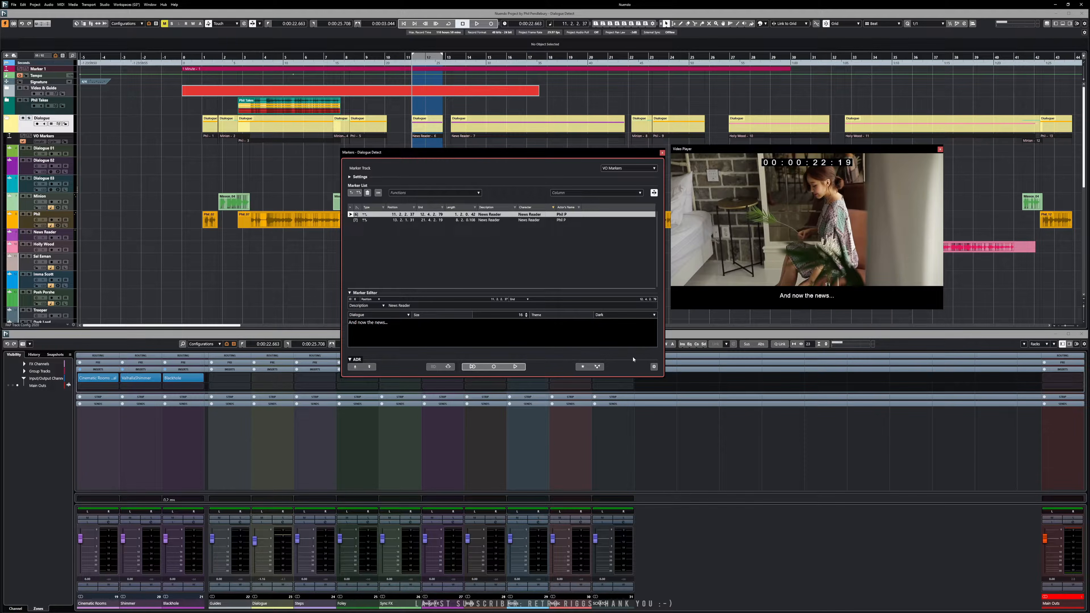
Step: Examine the ADR Setup's general options and its Signal Switchboard for rehearse, record and review
click(654, 367)
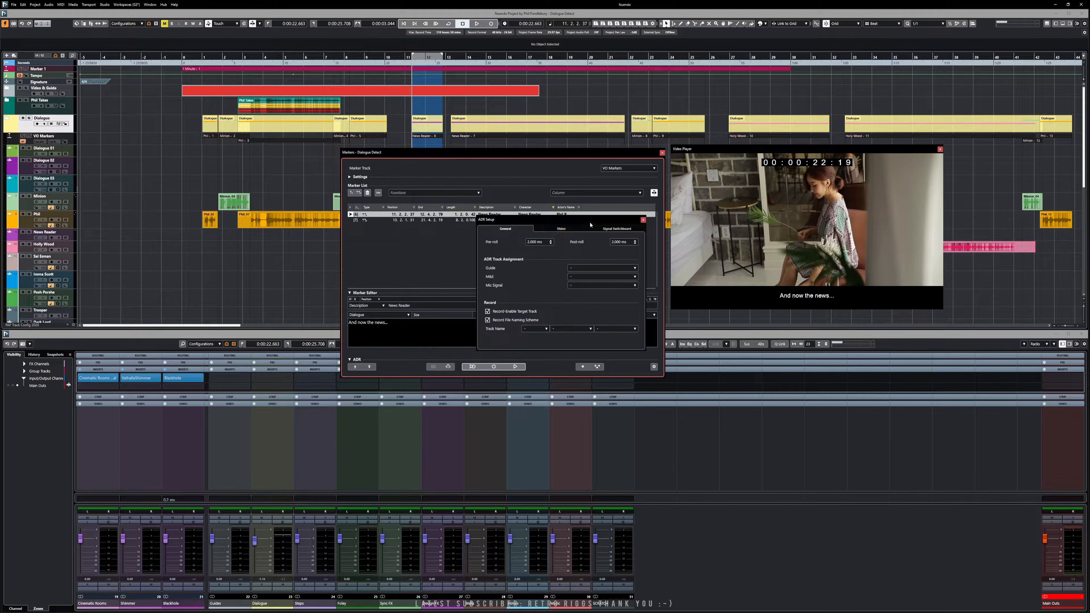
drag(585, 221, 568, 228)
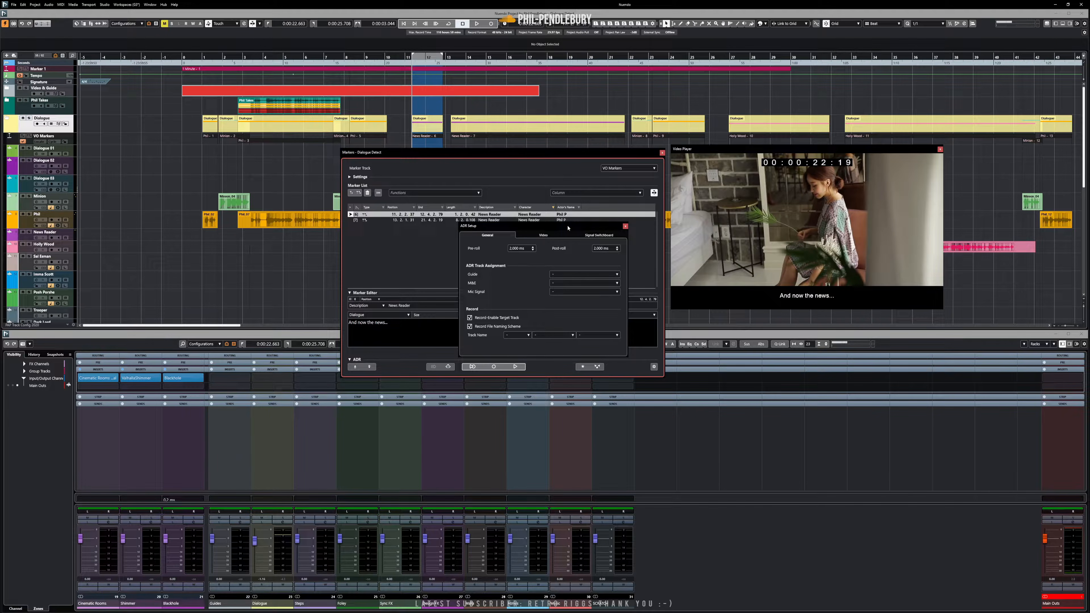
click(581, 235)
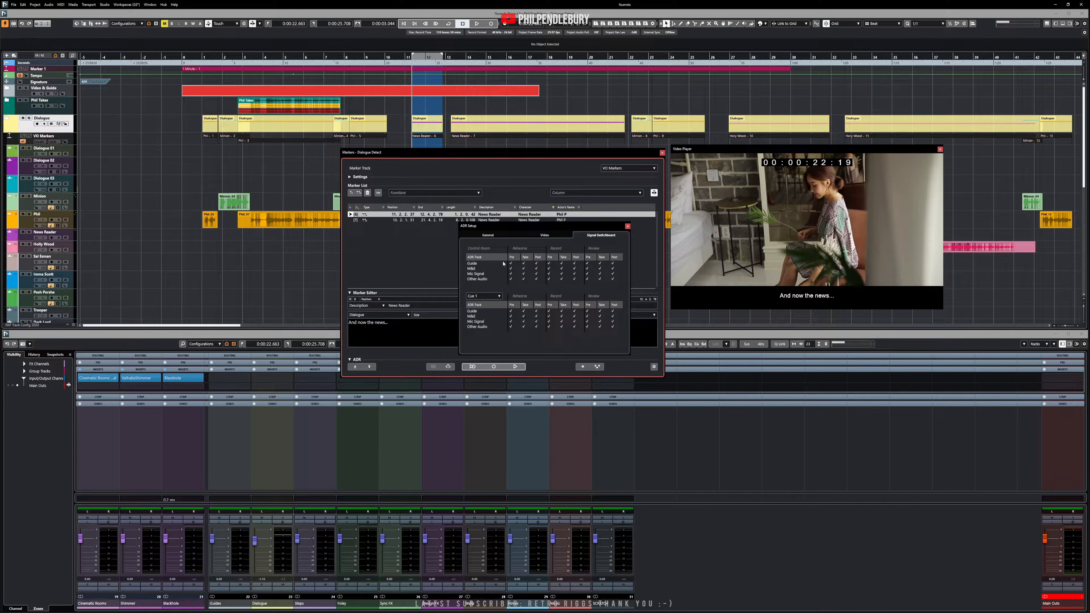
click(627, 226)
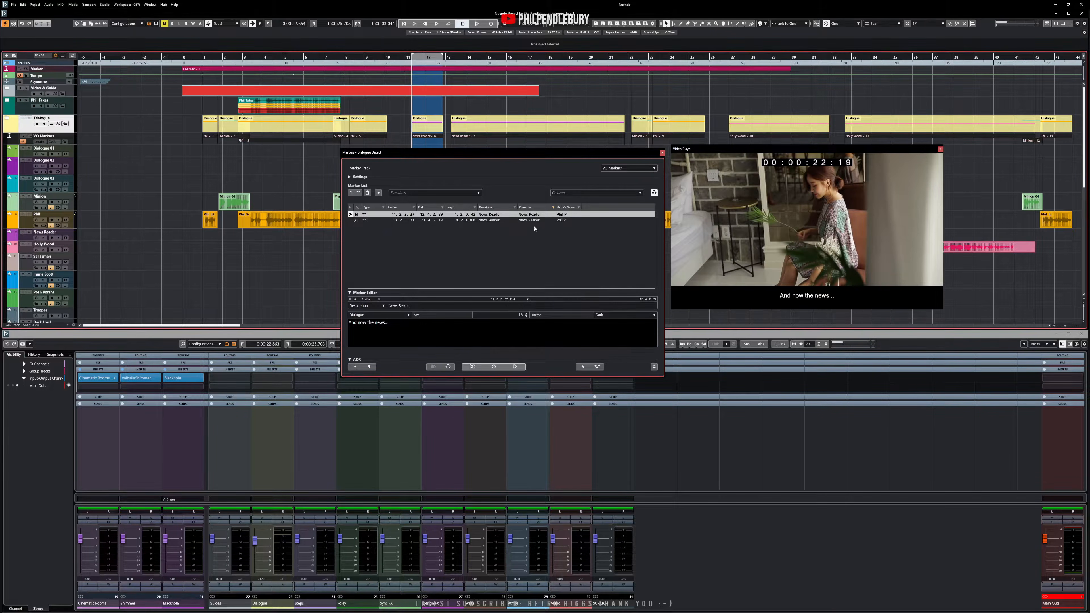
Step: Reset the Character filter to show all characters and look through the full marker list
click(554, 208)
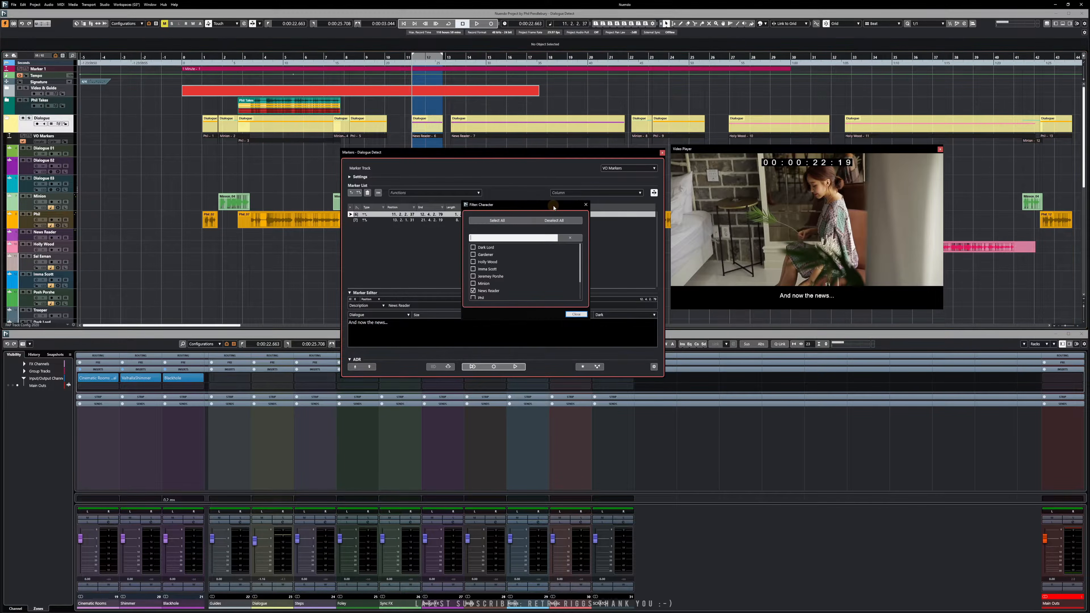
click(497, 220)
click(576, 315)
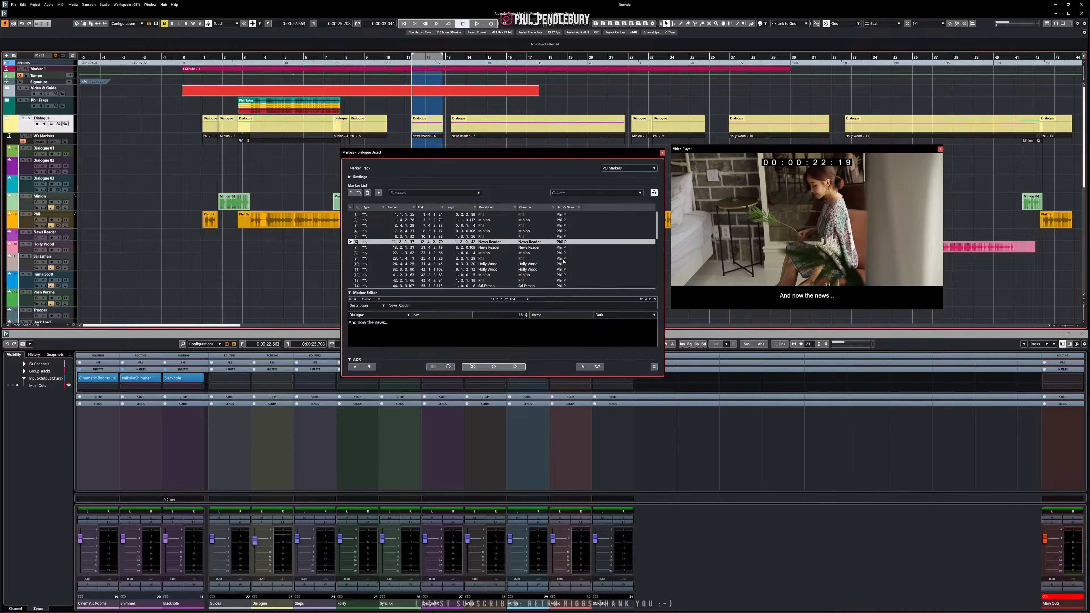
scroll(567, 223, down, 1)
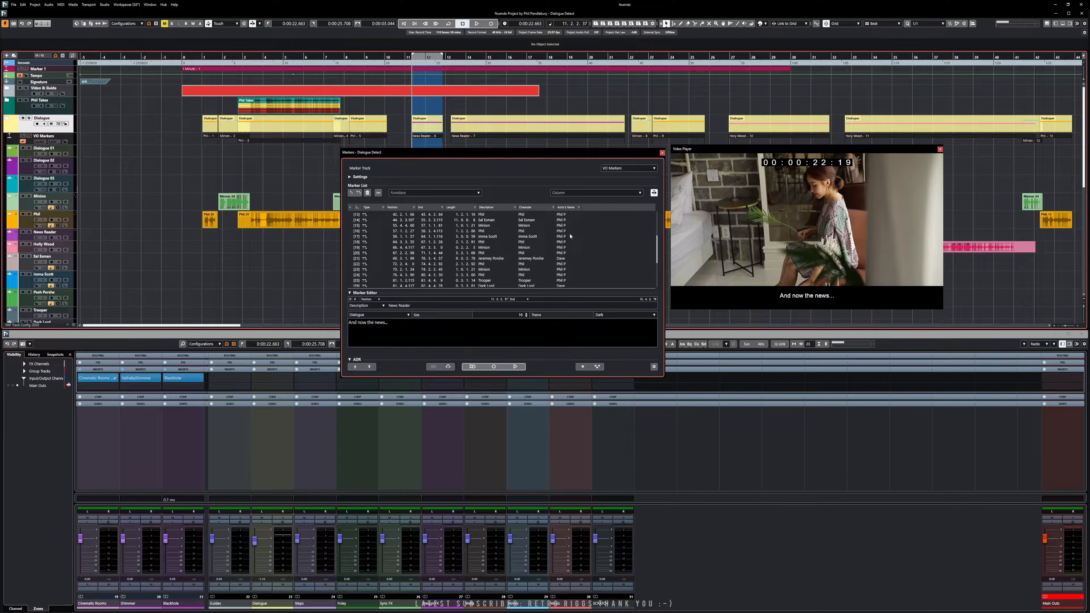
scroll(571, 227, up, 1)
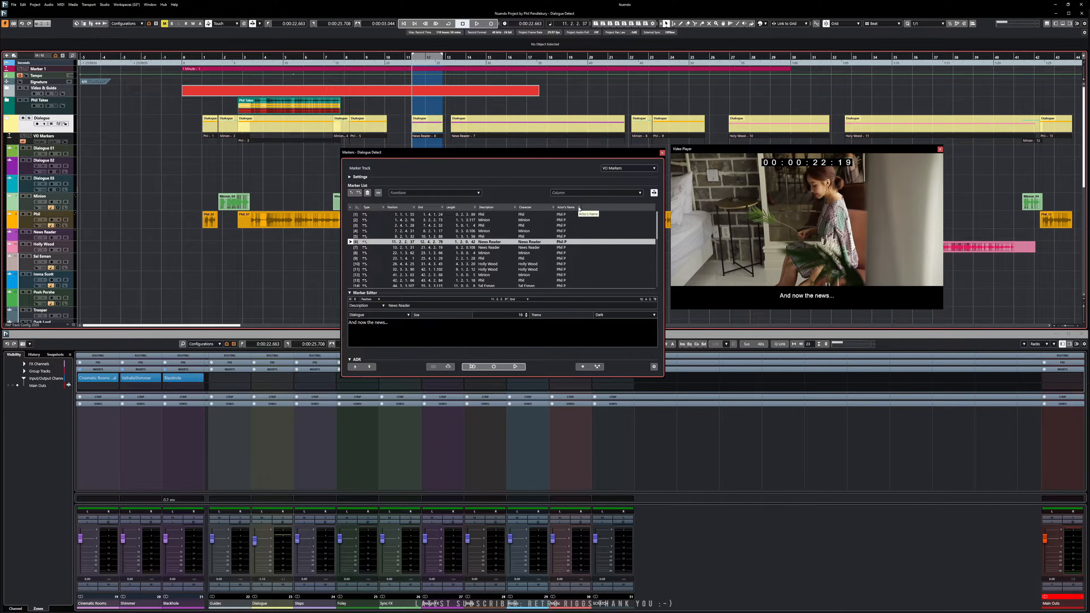
Step: Filter the Actor's Name column to the actor assigned to Jeremy Porshe and Dark Lord, and read both markers' dialogue
click(579, 208)
click(483, 254)
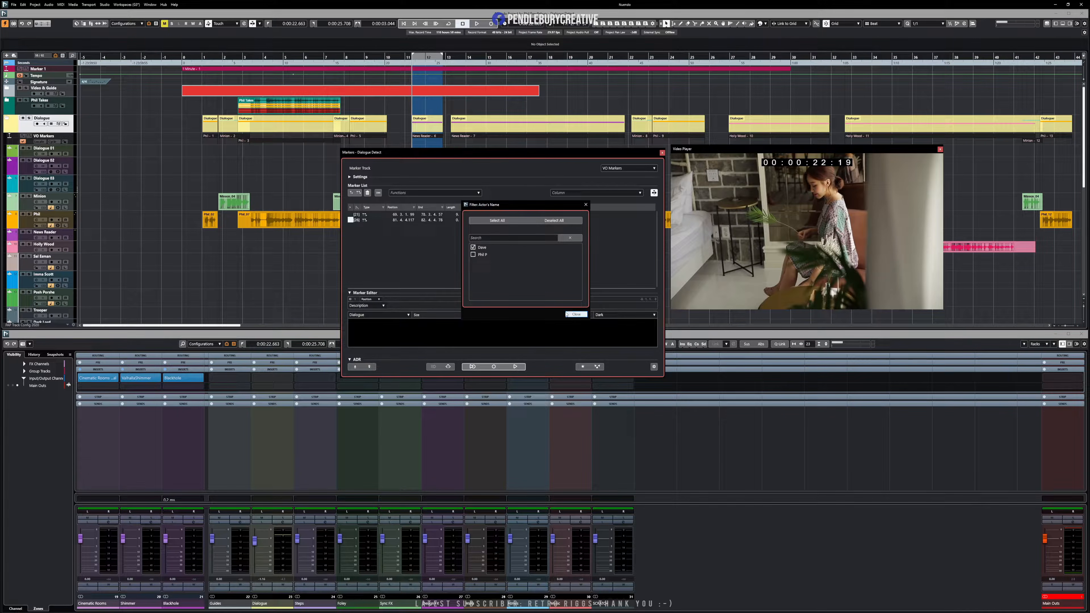
click(576, 314)
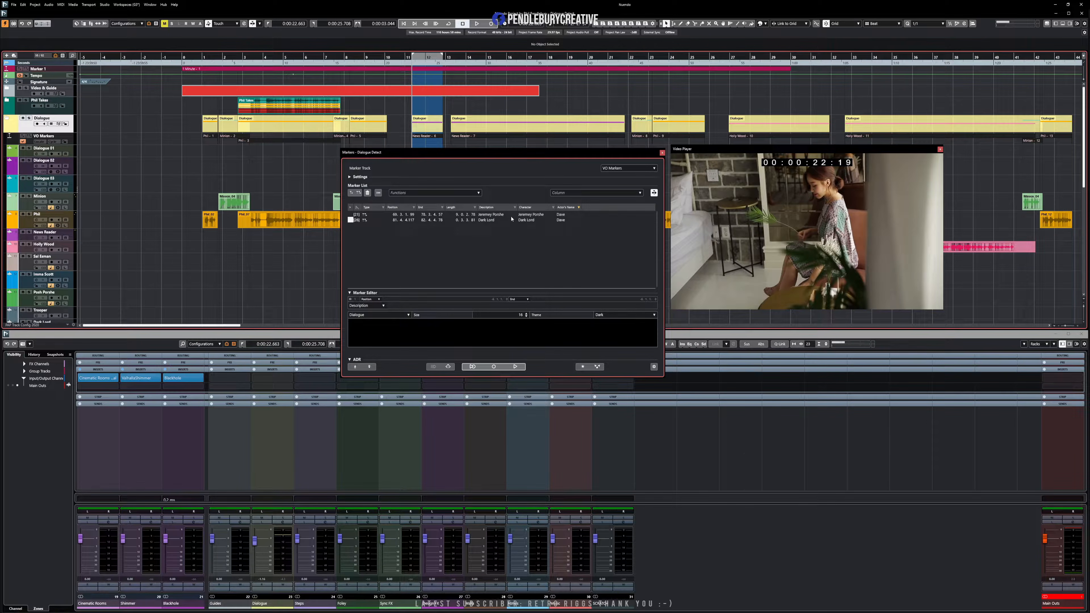
click(455, 215)
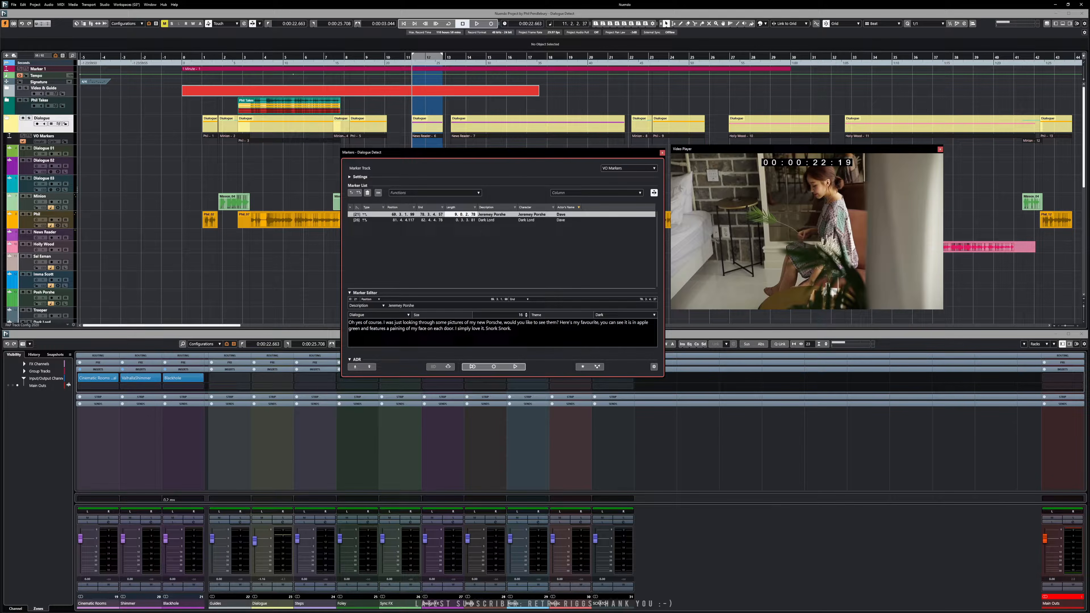
click(519, 329)
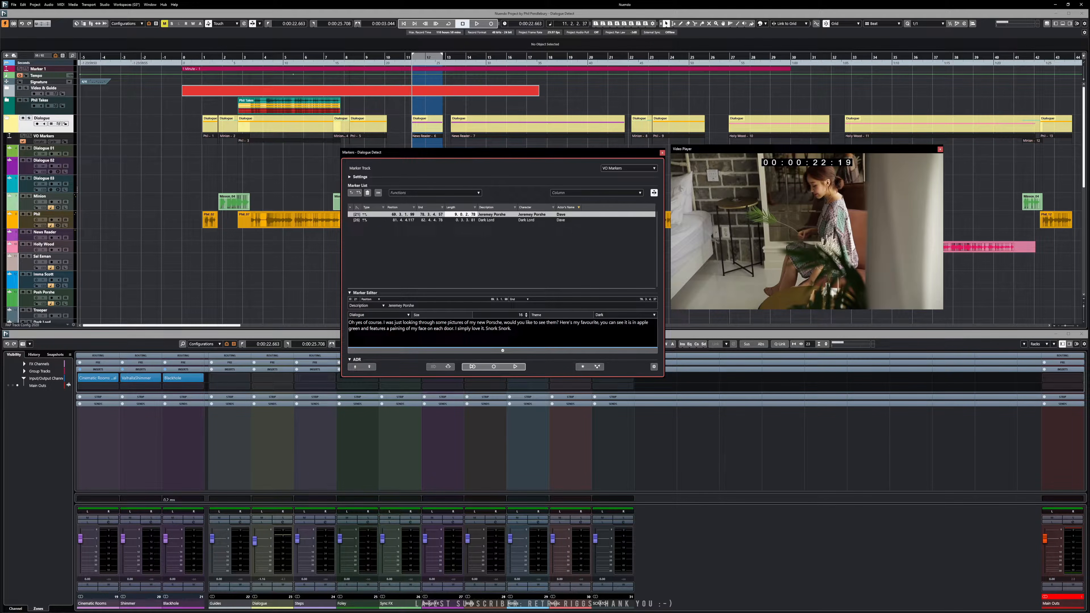
click(525, 221)
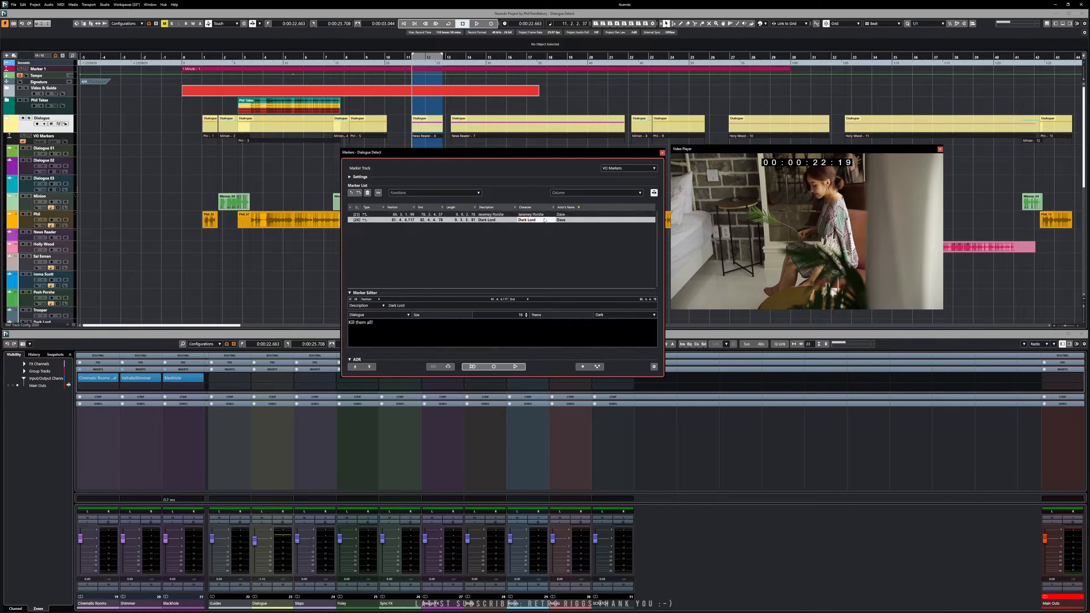
Step: Reset the Actor's Name filter to show the markers of all actors
click(578, 208)
click(498, 220)
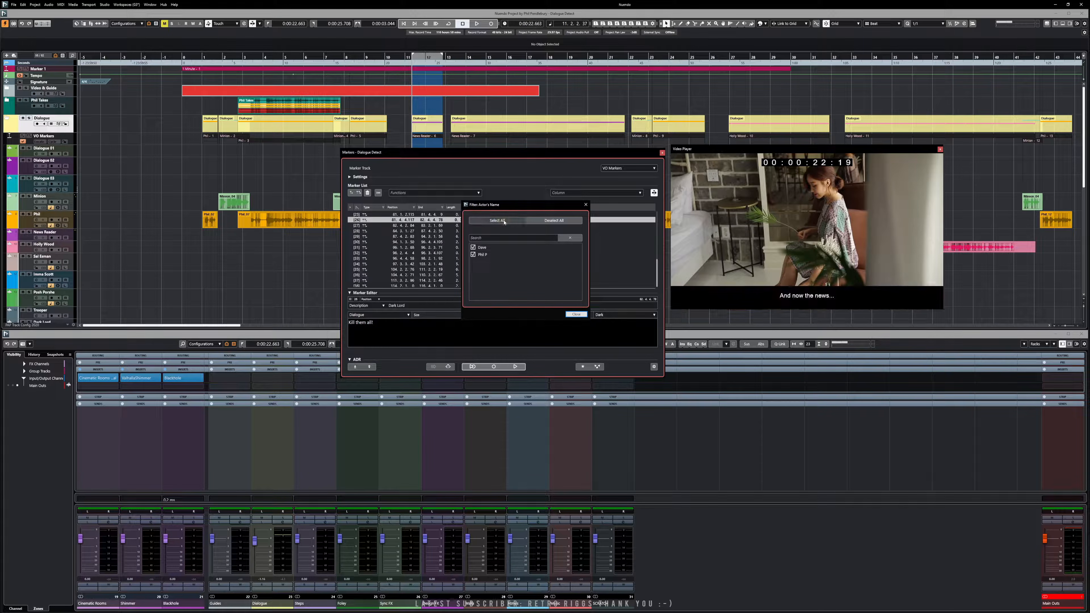
click(576, 315)
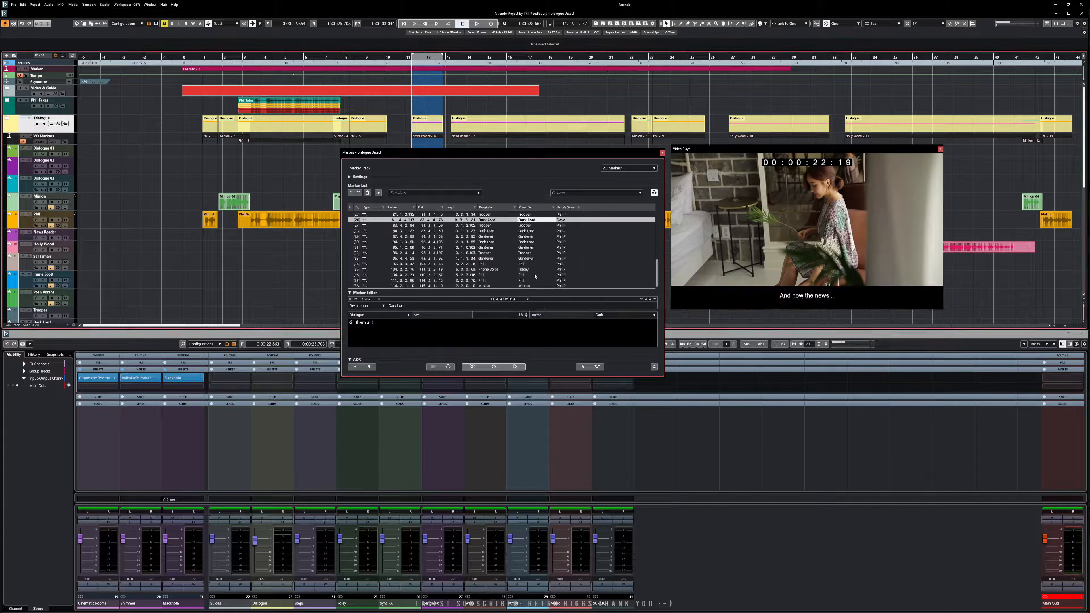
Step: Sort the VO marker list by the Character column in descending alphabetical order
click(496, 207)
click(496, 208)
click(530, 207)
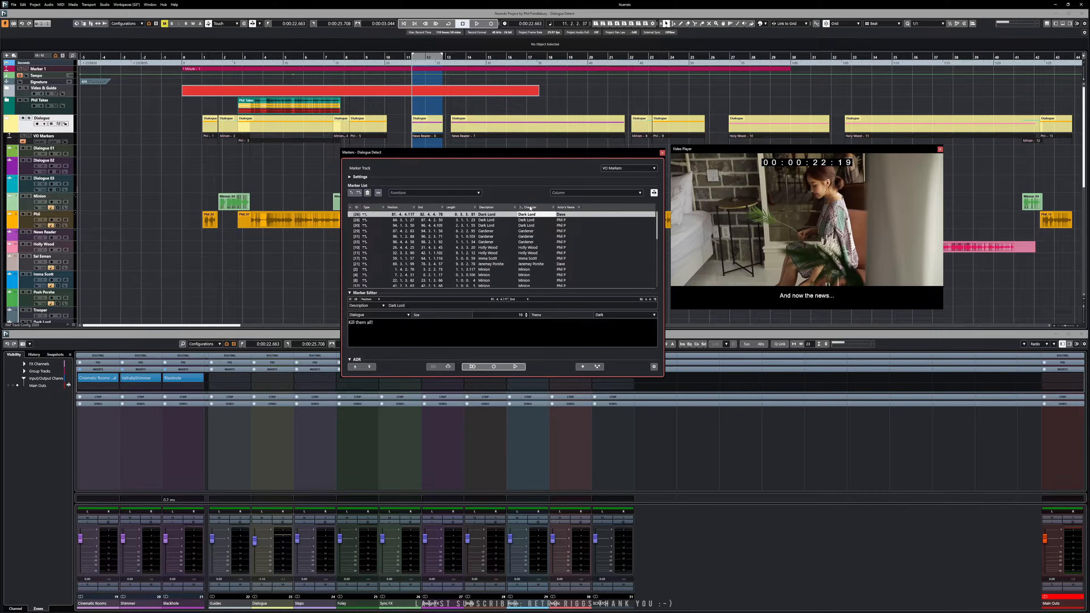
click(530, 207)
Step: Filter the Character column to exclude the character listed directly after News Reader, and recheck the filter's selection
click(553, 208)
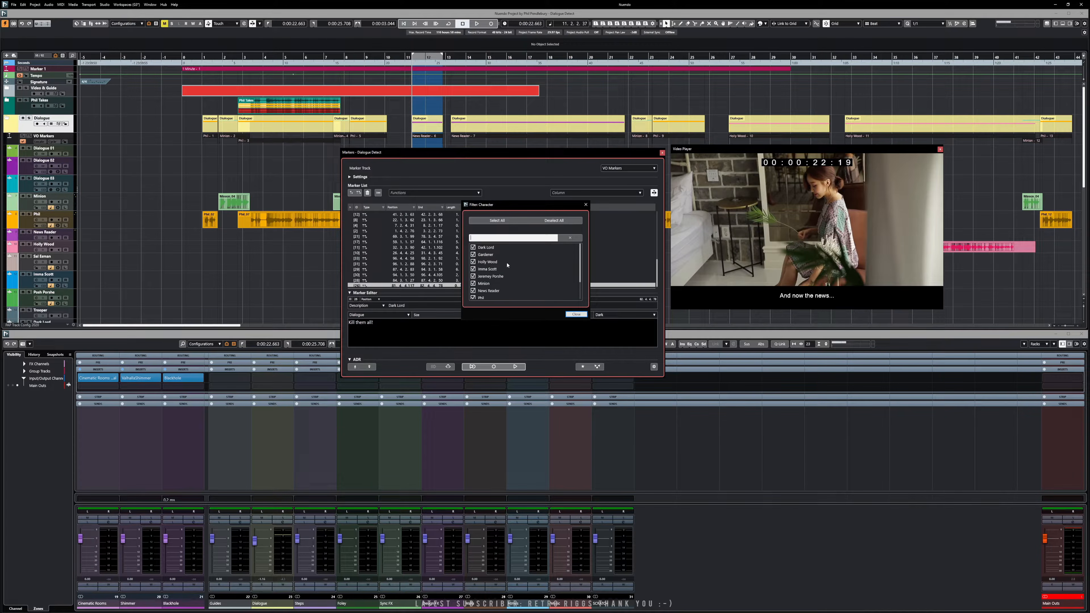
scroll(498, 272, down, 2)
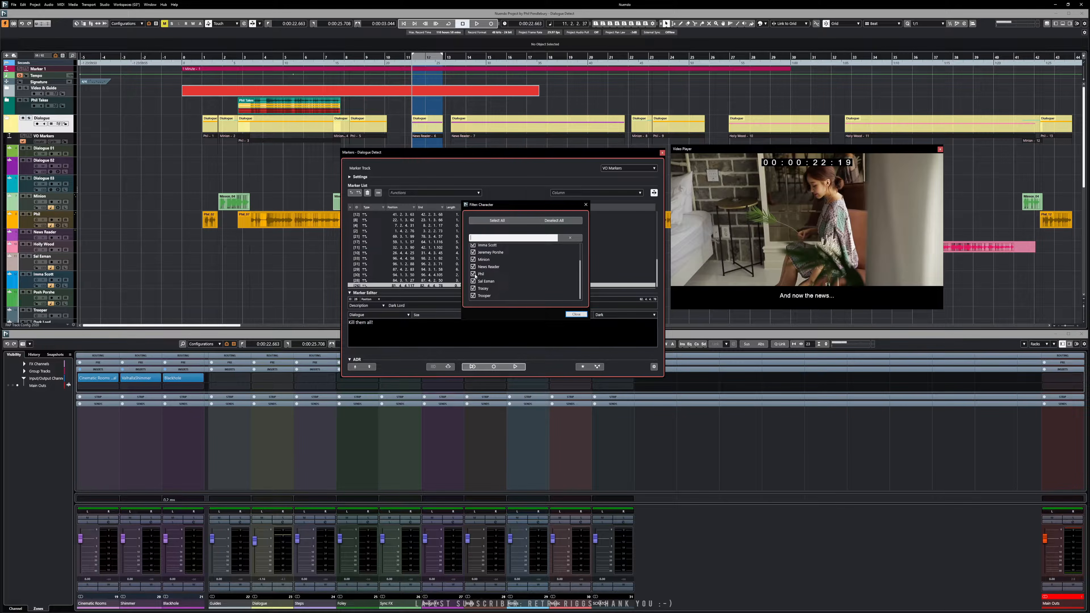
click(576, 315)
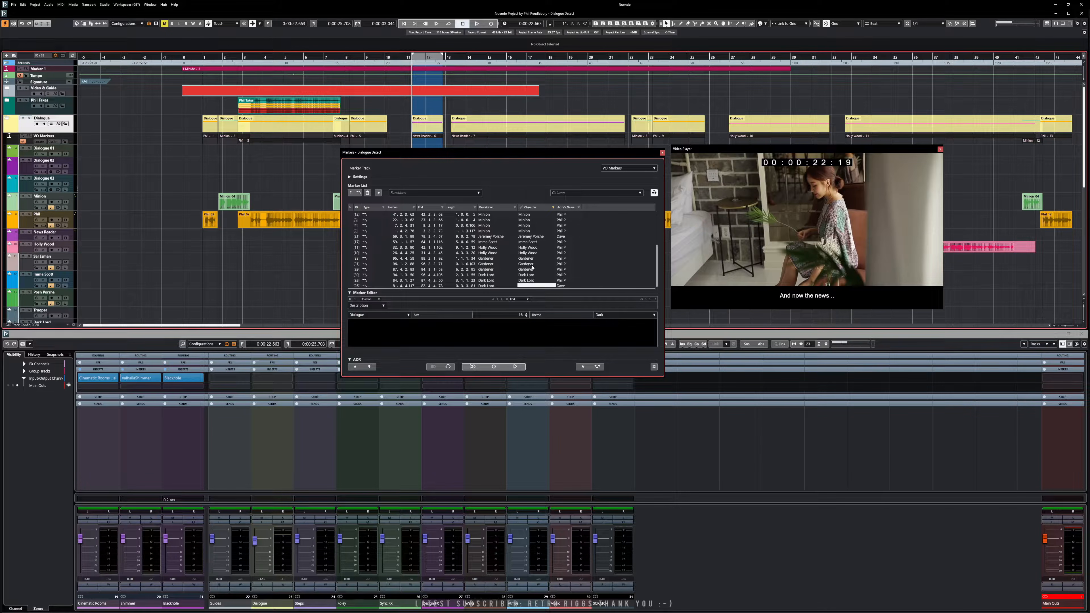
click(554, 208)
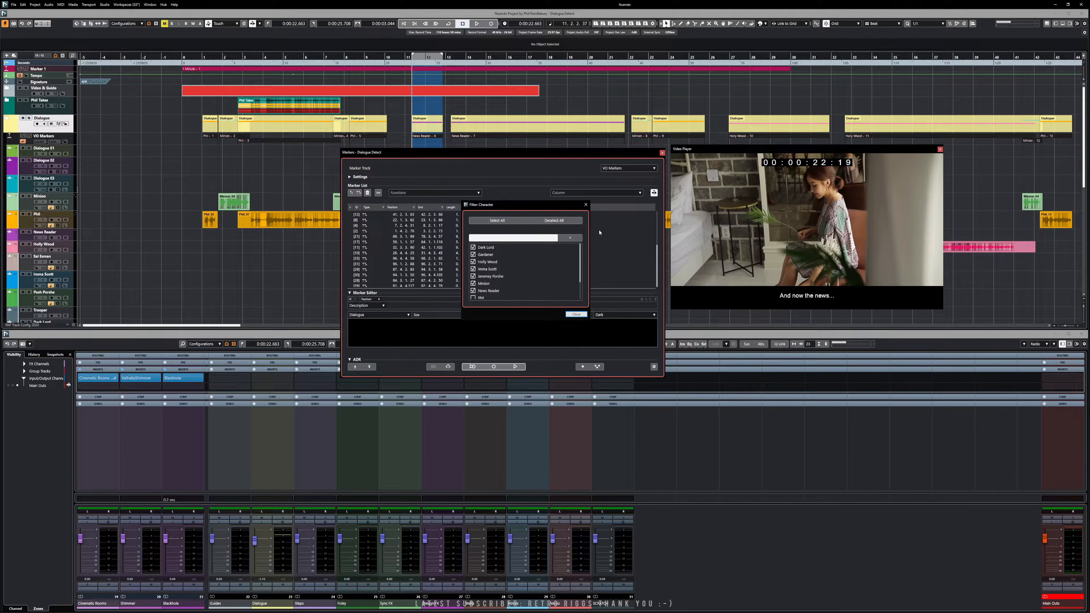
click(577, 315)
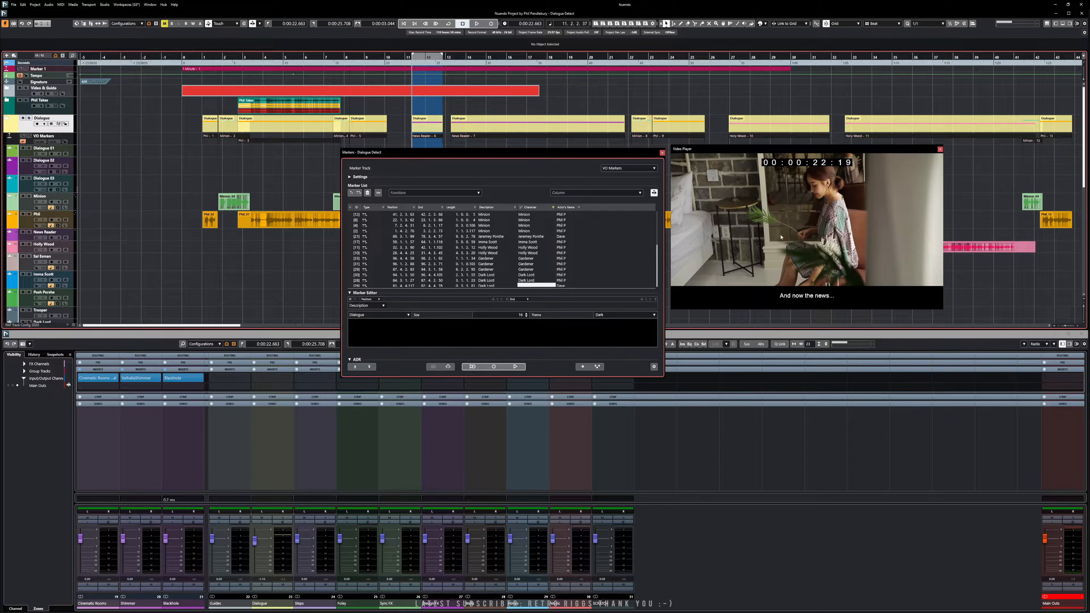